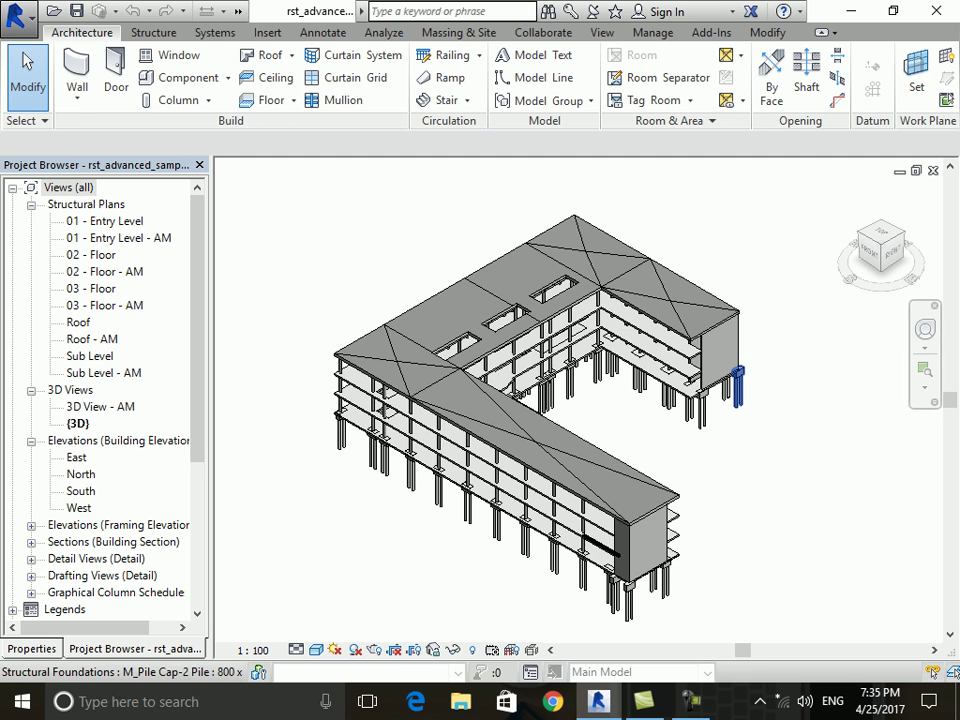
Open a full-screen File Explorer and go to New Volume (E:) > Army Work.
middle_drag(739, 386, 715, 378)
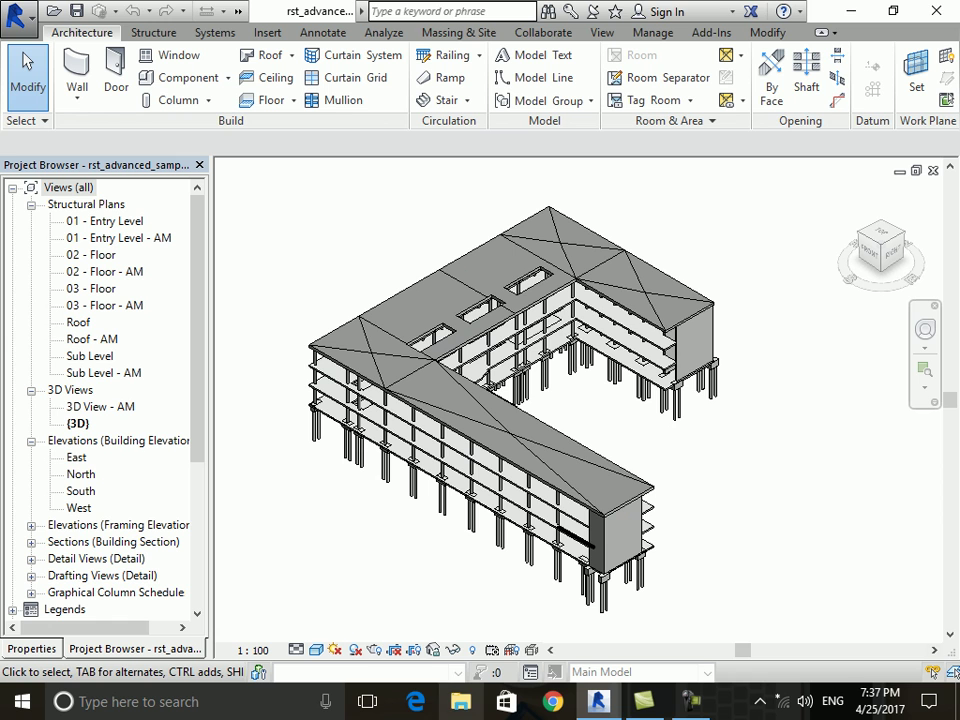
key(super+e)
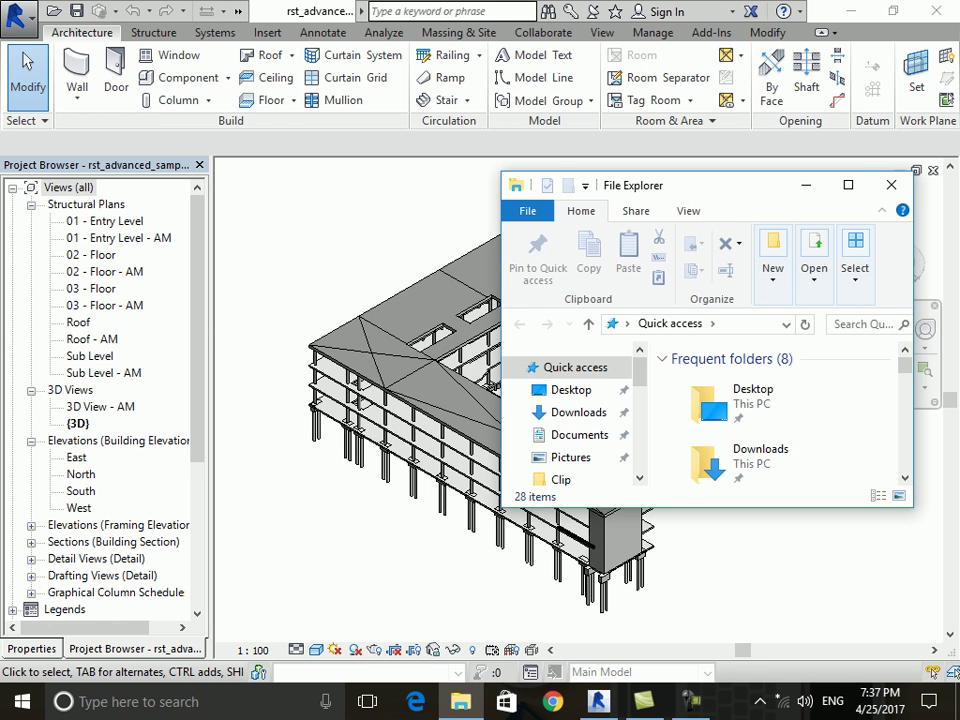
key(super+Up)
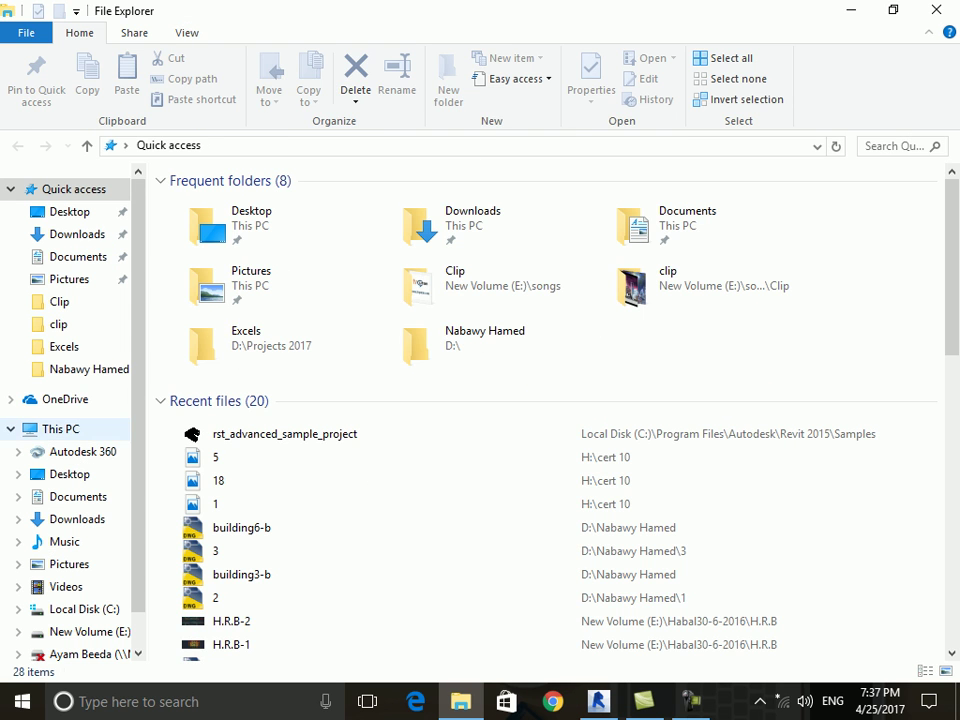
click(60, 428)
click(760, 349)
double_click(760, 349)
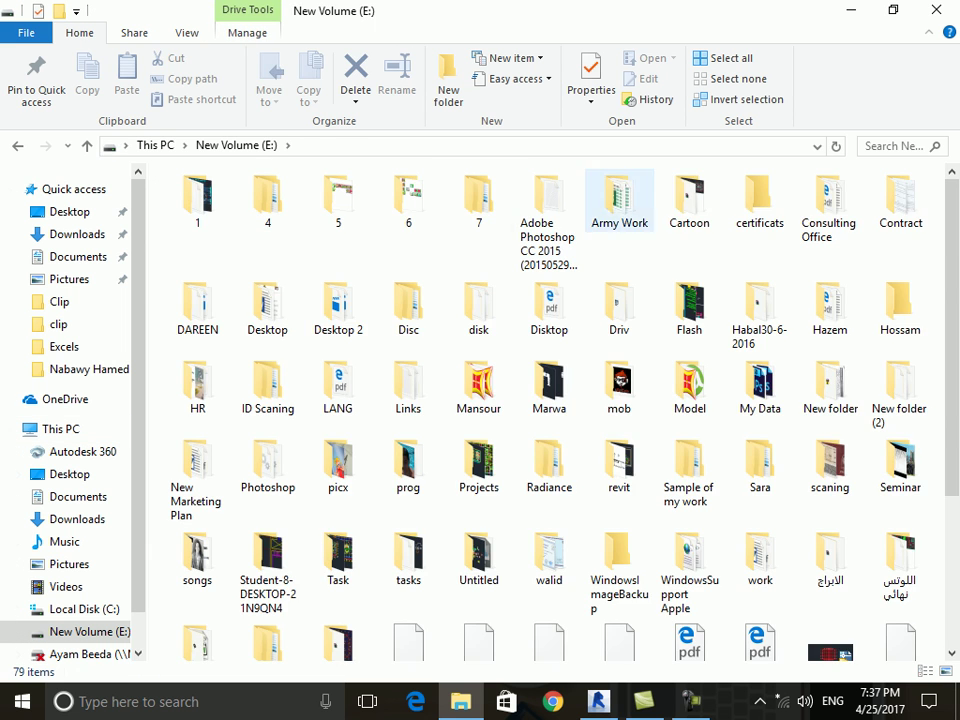
double_click(617, 197)
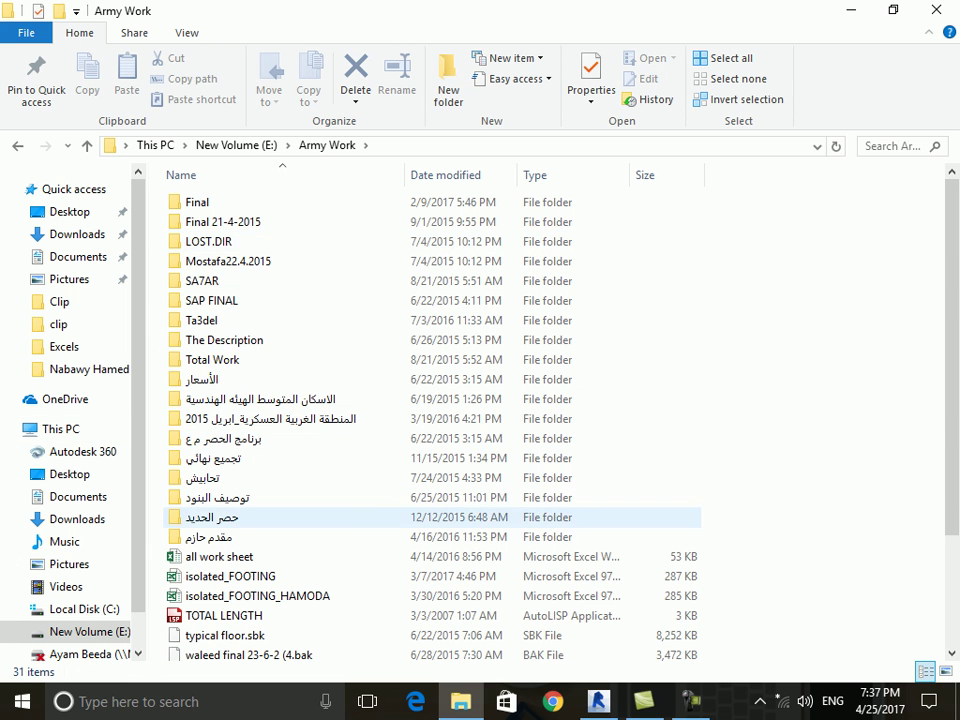
Go through حصر الحديد to the Model B folder and open the Column workbook.
double_click(212, 517)
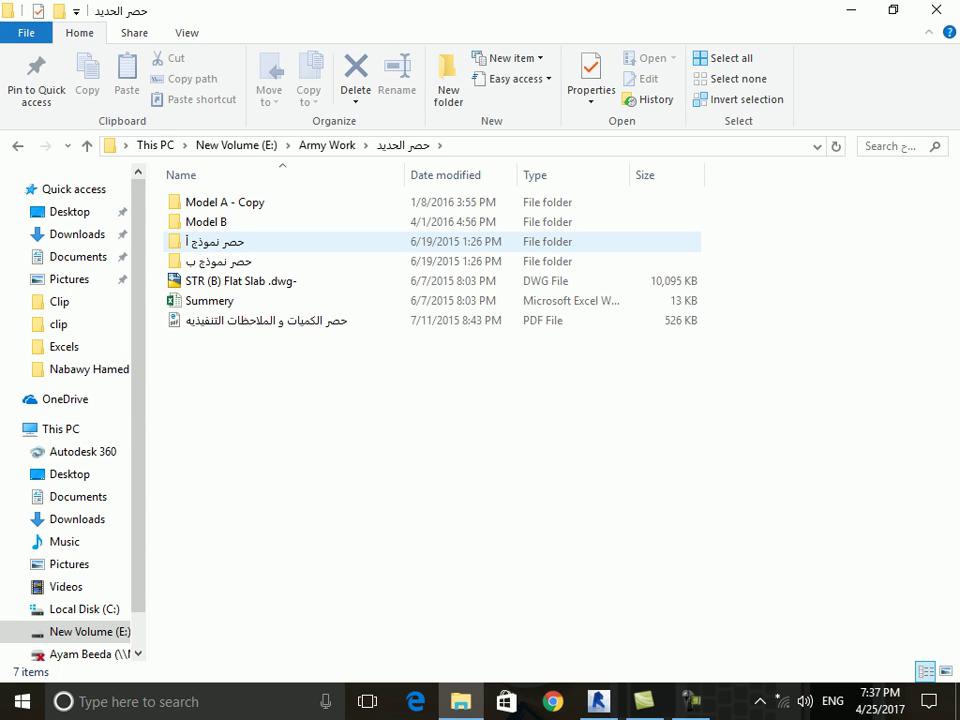
double_click(215, 241)
key(BackSpace)
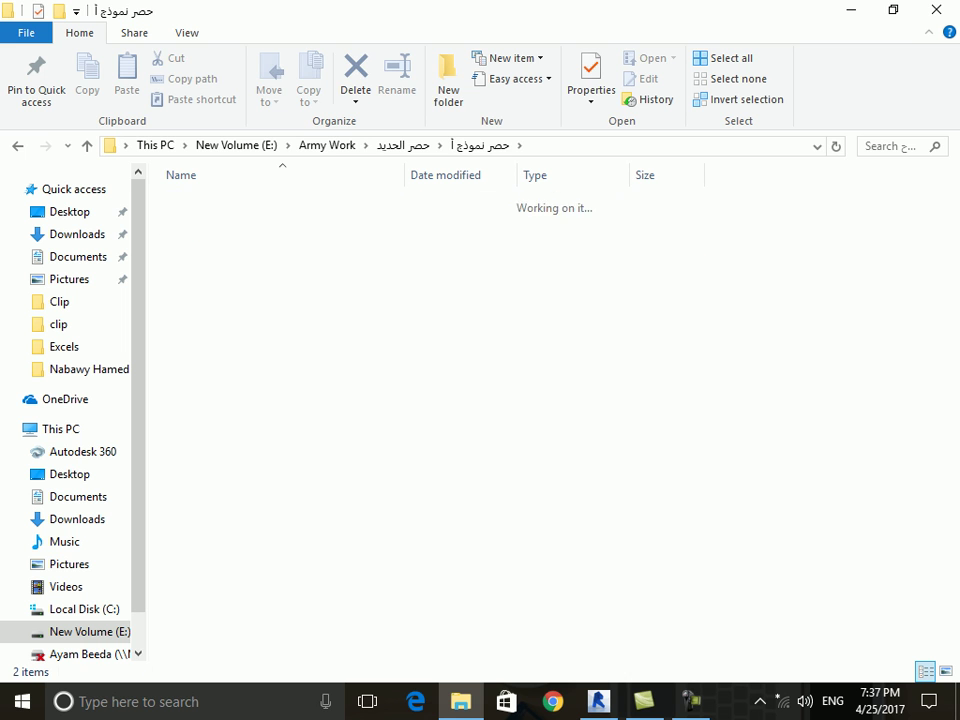
key(Return)
key(BackSpace)
key(Down)
key(Return)
key(Down)
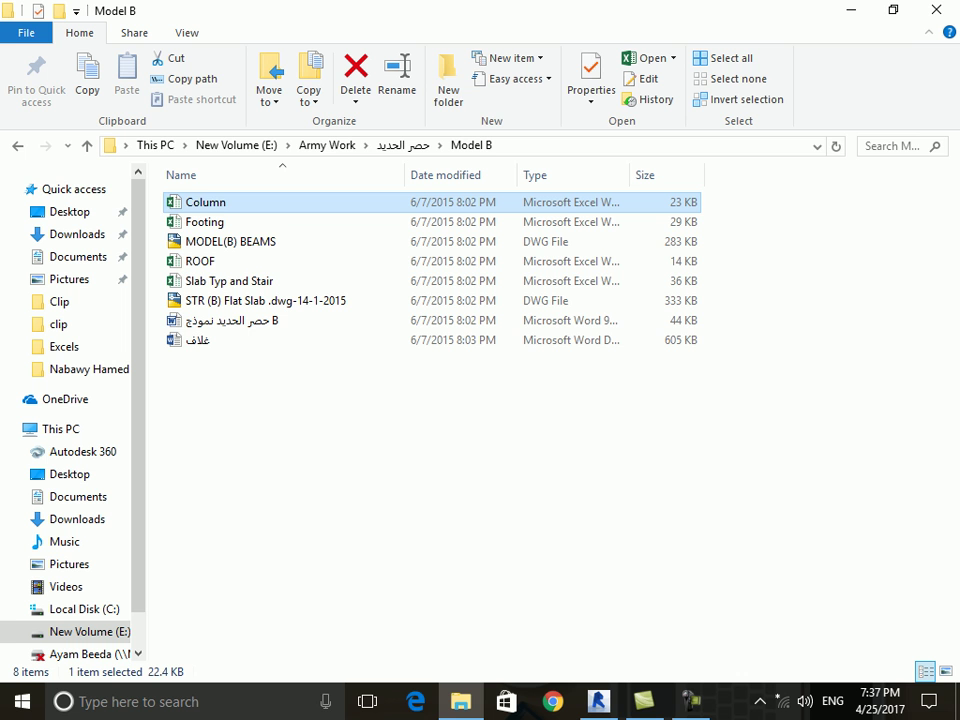
key(Return)
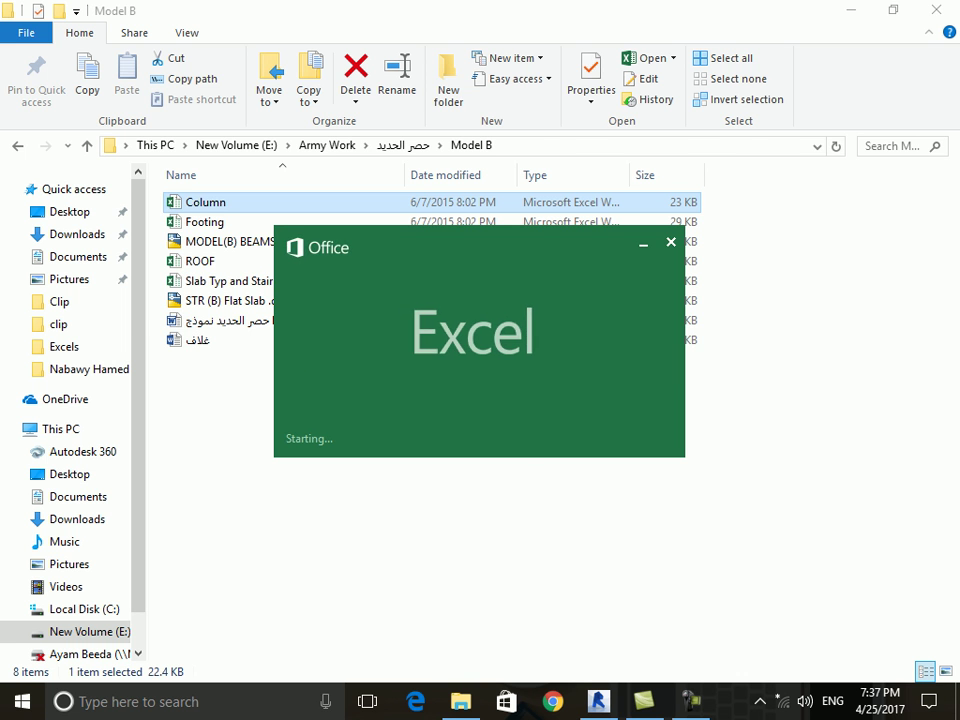
Review the column bending list's title, C1 model, bar size, Kg/m, bar count and A dimension.
scroll(340, 415, up, 6)
scroll(340, 415, up, 8)
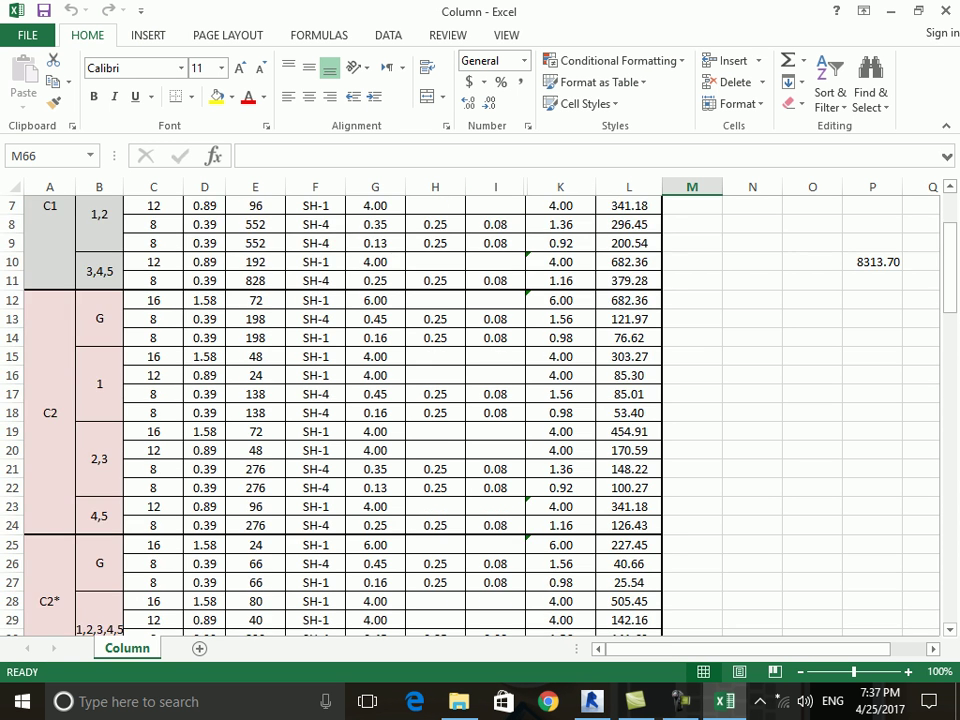
scroll(340, 415, up, 2)
click(340, 220)
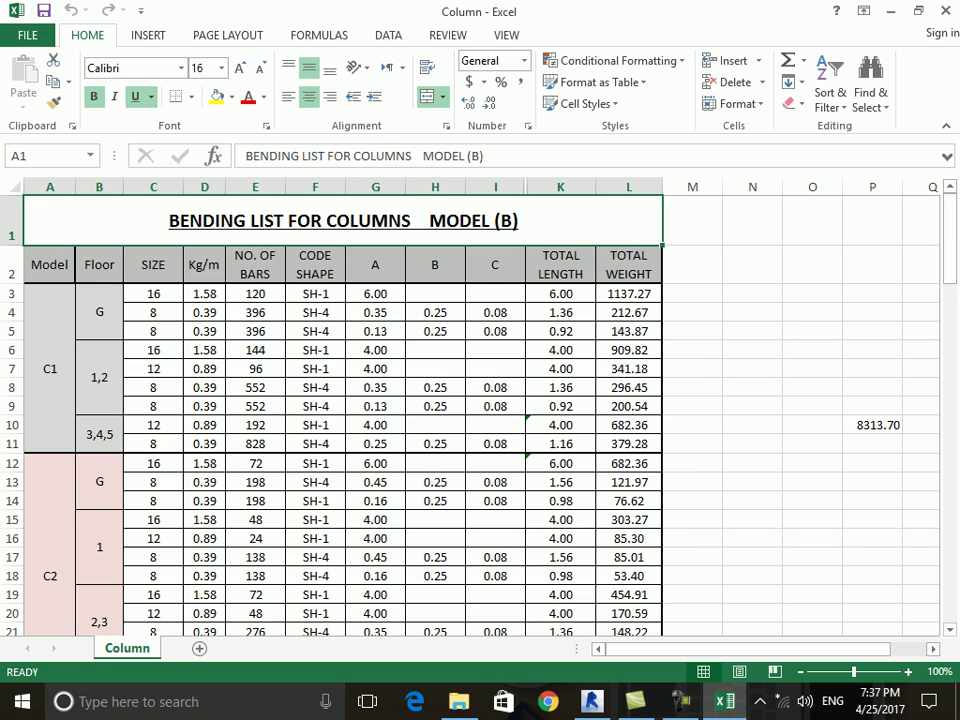
click(50, 369)
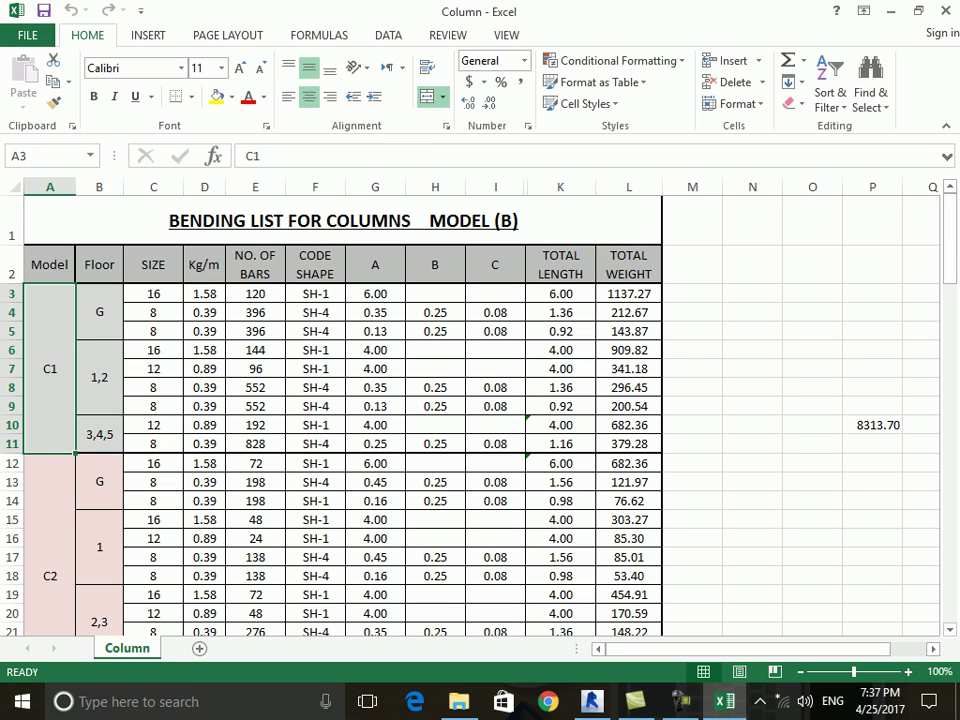
click(99, 312)
click(153, 294)
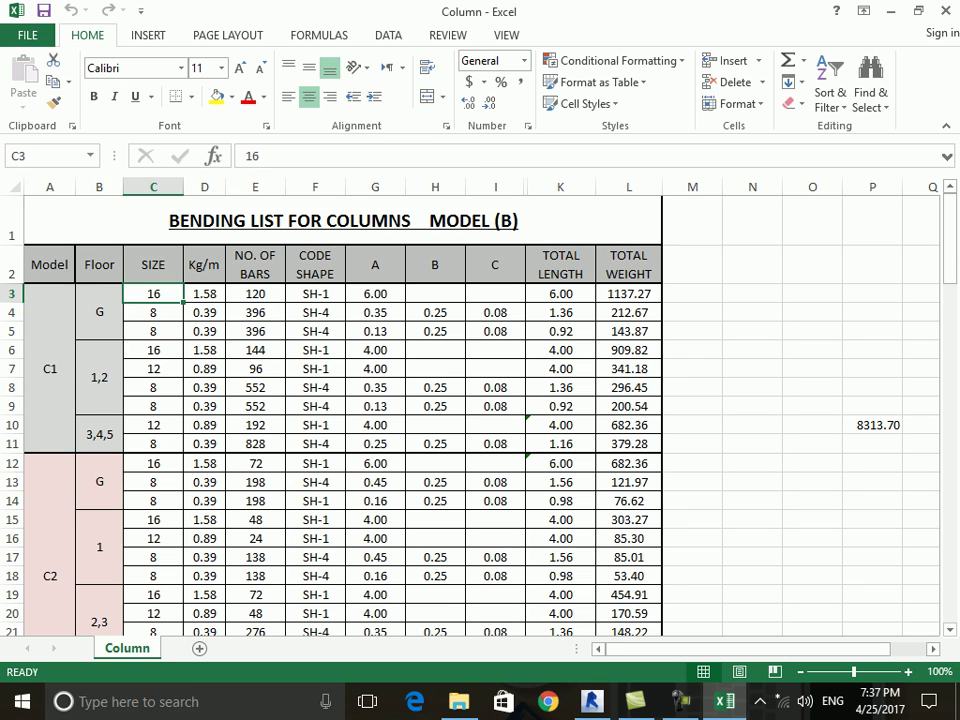
click(204, 294)
click(255, 294)
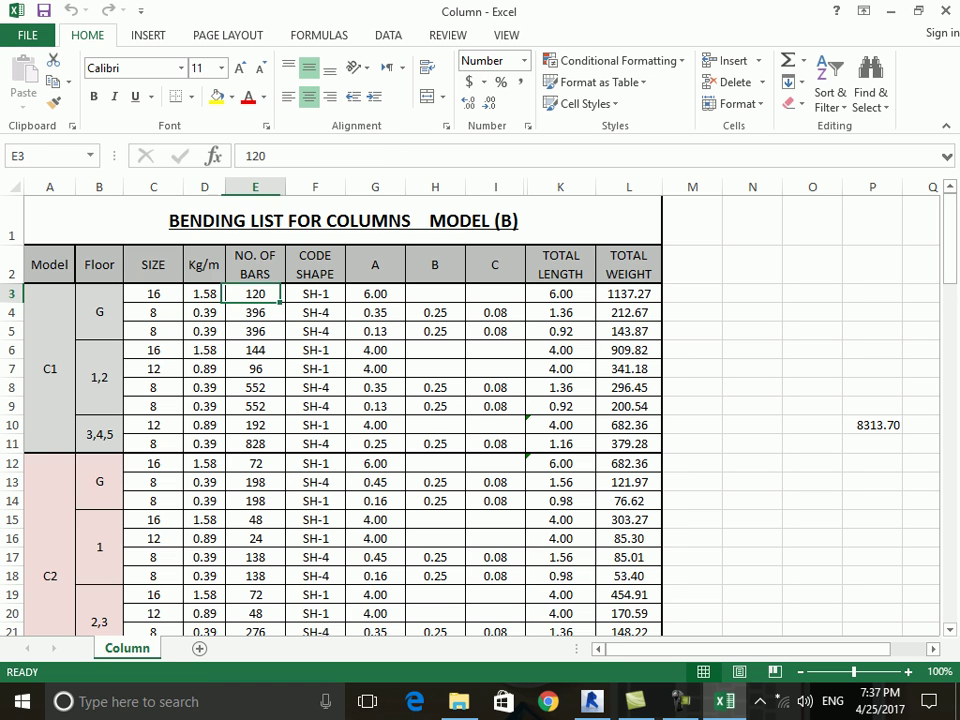
click(375, 294)
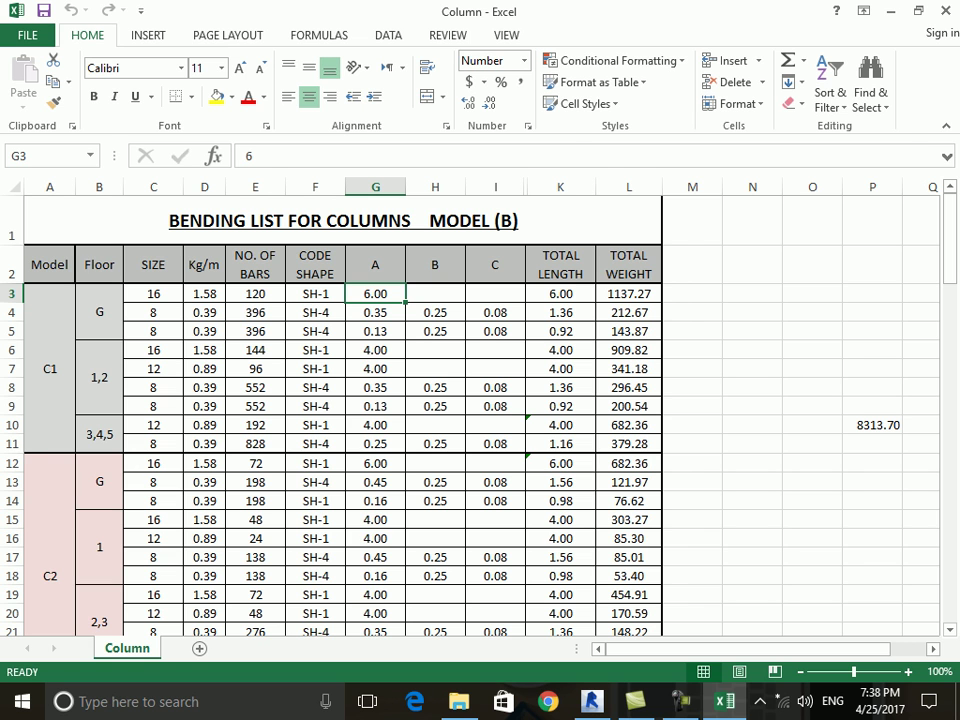
key(alt+Tab)
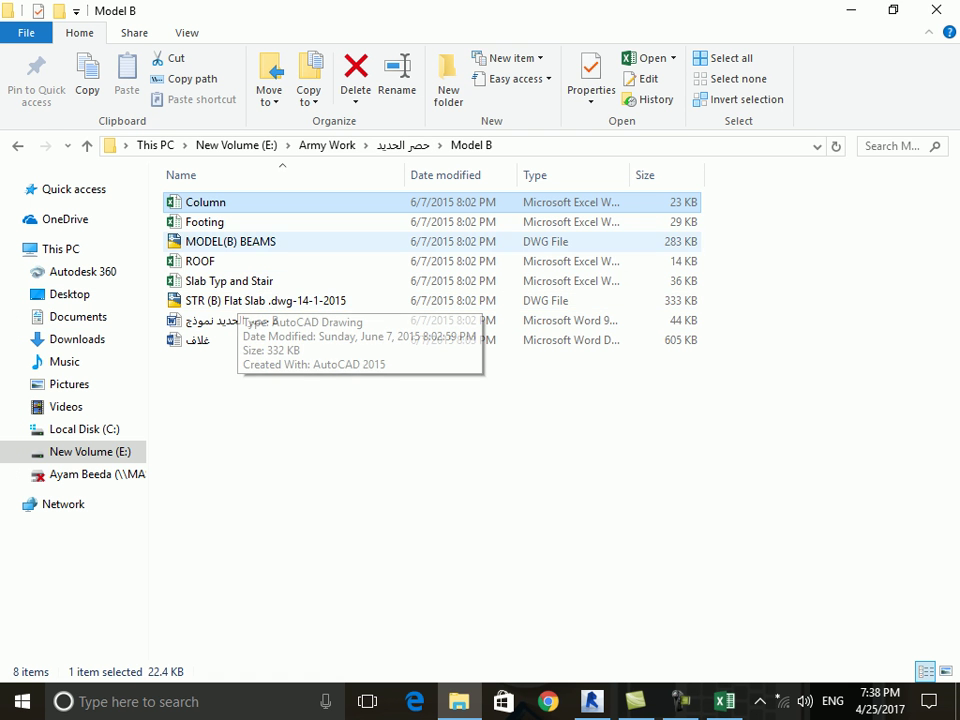
Open the STR (B) Flat Slab drawing and close the AutoCAD 360 URL error panel.
double_click(265, 300)
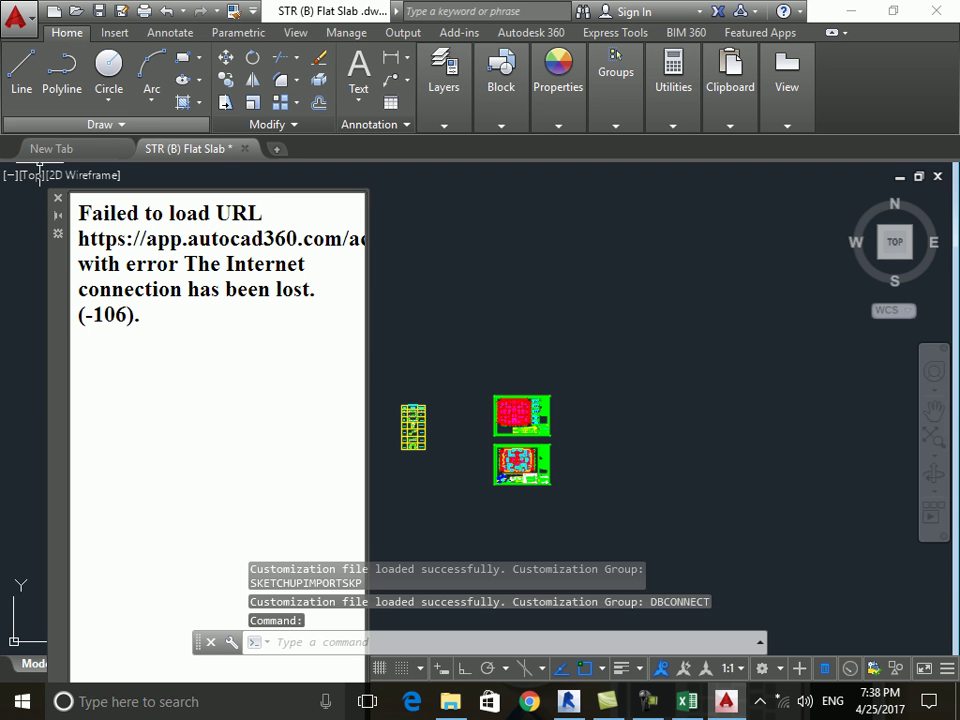
click(57, 198)
scroll(530, 440, up, 10)
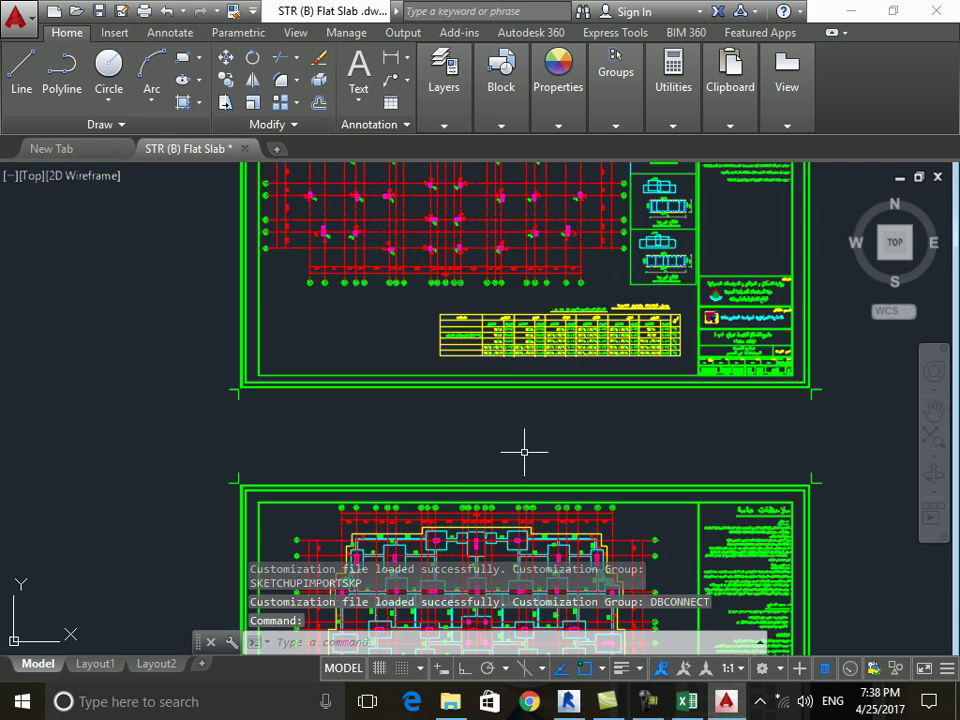
scroll(429, 354, up, 5)
scroll(433, 360, down, 4)
scroll(437, 360, up, 3)
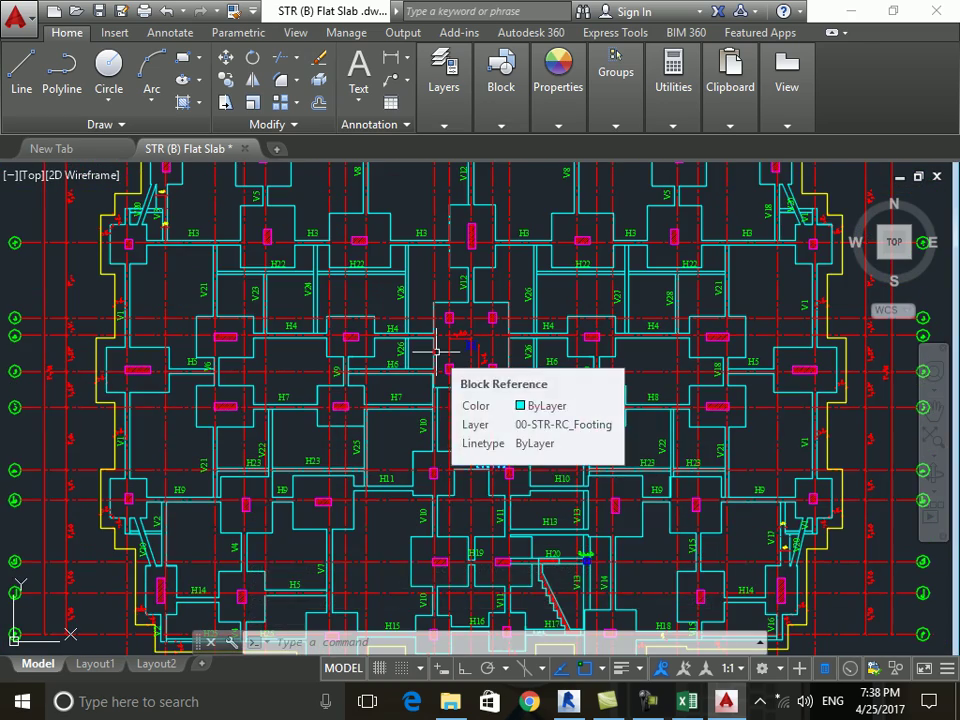
scroll(437, 350, down, 5)
scroll(437, 350, up, 3)
scroll(437, 350, up, 2)
scroll(520, 300, down, 5)
Zoom and pan to show the BAR SHAPE table rows SH-1 through SH-5.
middle_drag(553, 170, 549, 372)
scroll(530, 330, up, 2)
scroll(560, 280, up, 2)
scroll(620, 275, up, 2)
scroll(600, 285, down, 6)
scroll(80, 370, up, 2)
scroll(251, 422, up, 4)
scroll(584, 368, down, 1)
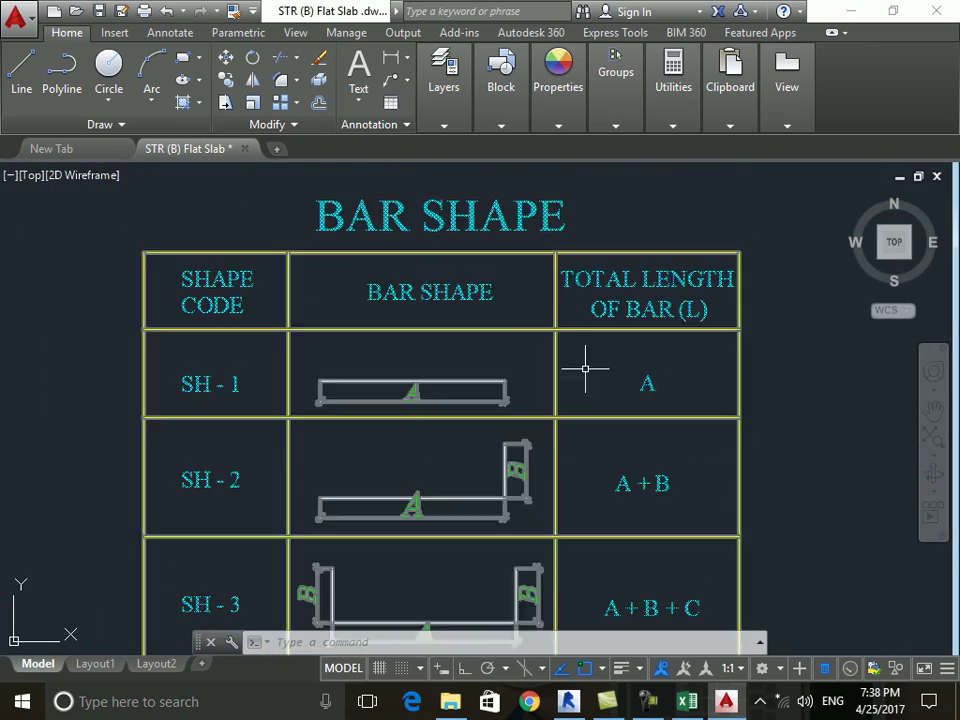
scroll(528, 428, up, 2)
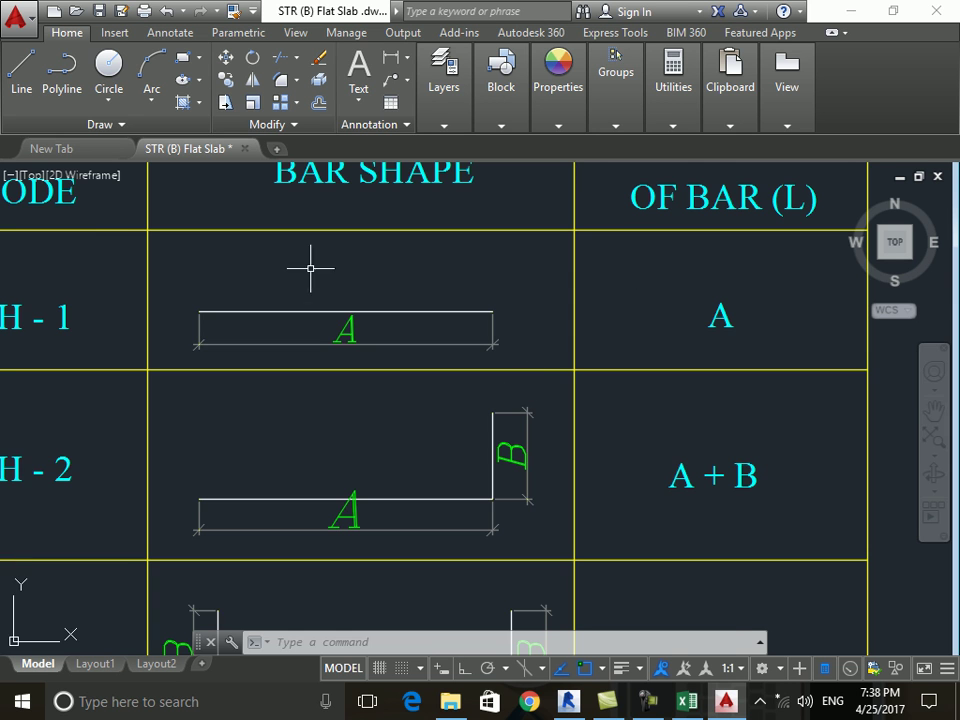
middle_drag(517, 340, 507, 237)
middle_drag(390, 407, 386, 223)
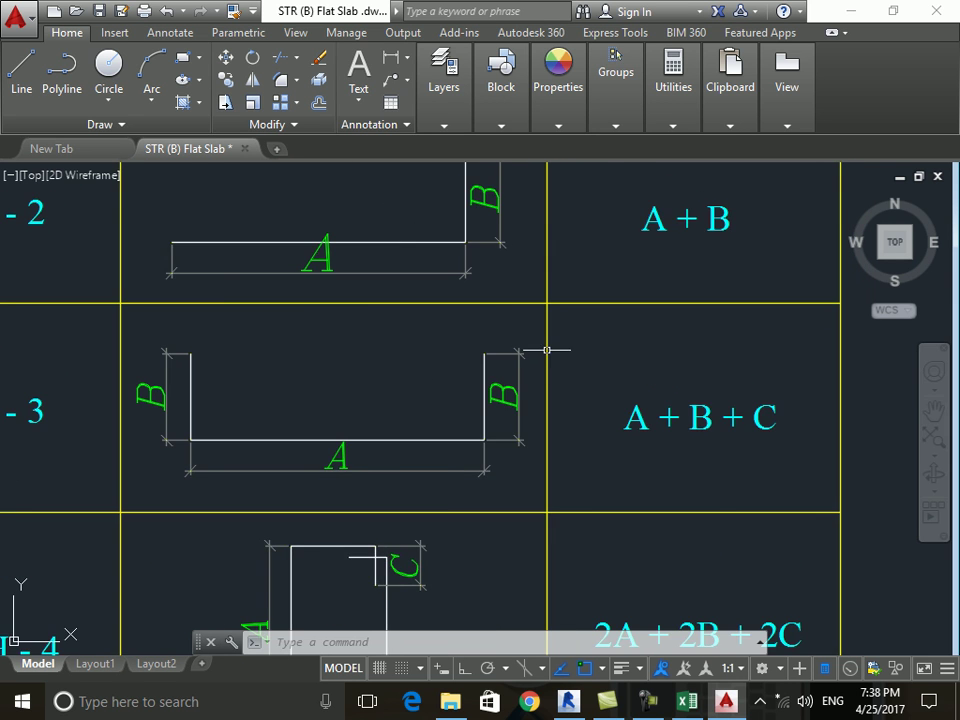
scroll(546, 347, down, 2)
middle_drag(443, 508, 411, 410)
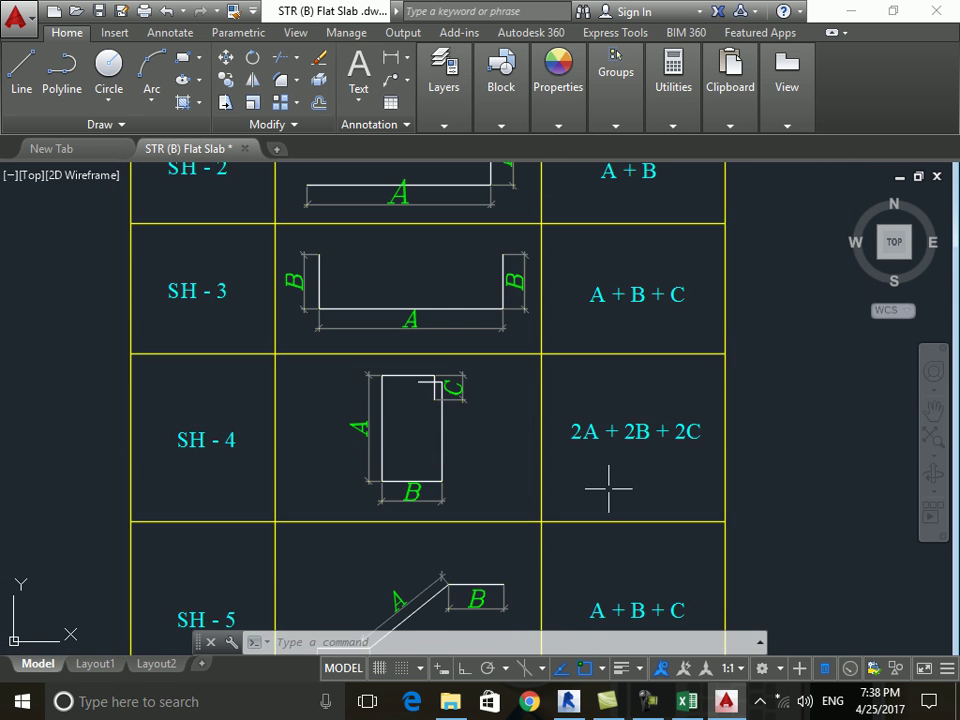
scroll(434, 356, down, 2)
scroll(434, 347, down, 2)
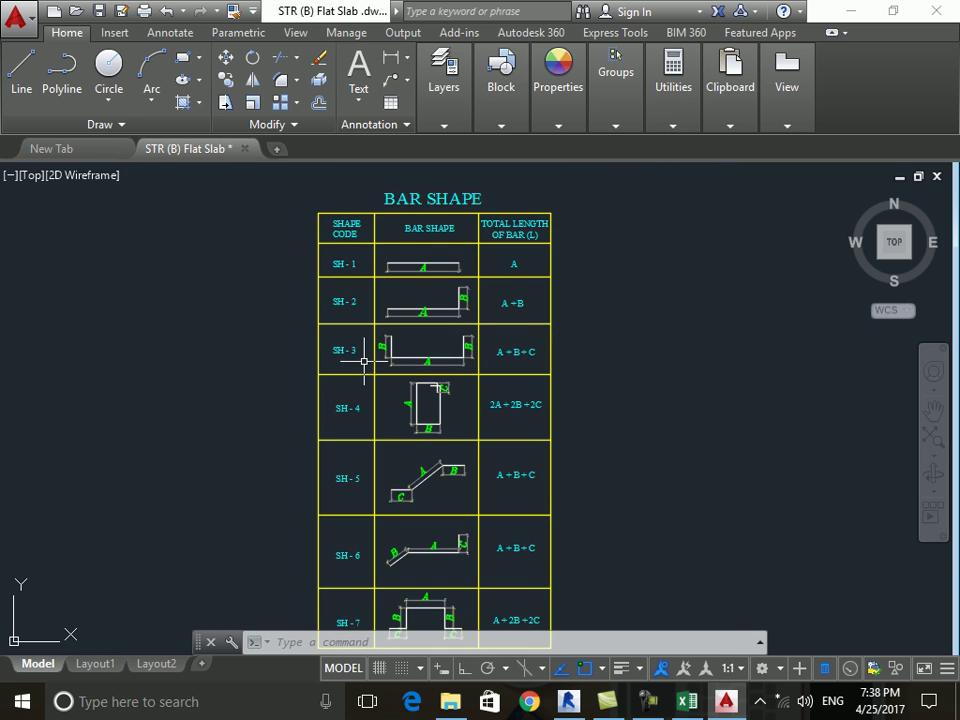
Check the shape codes in F3 and F5 and the L11 weight formula, then return to File Explorer.
click(687, 701)
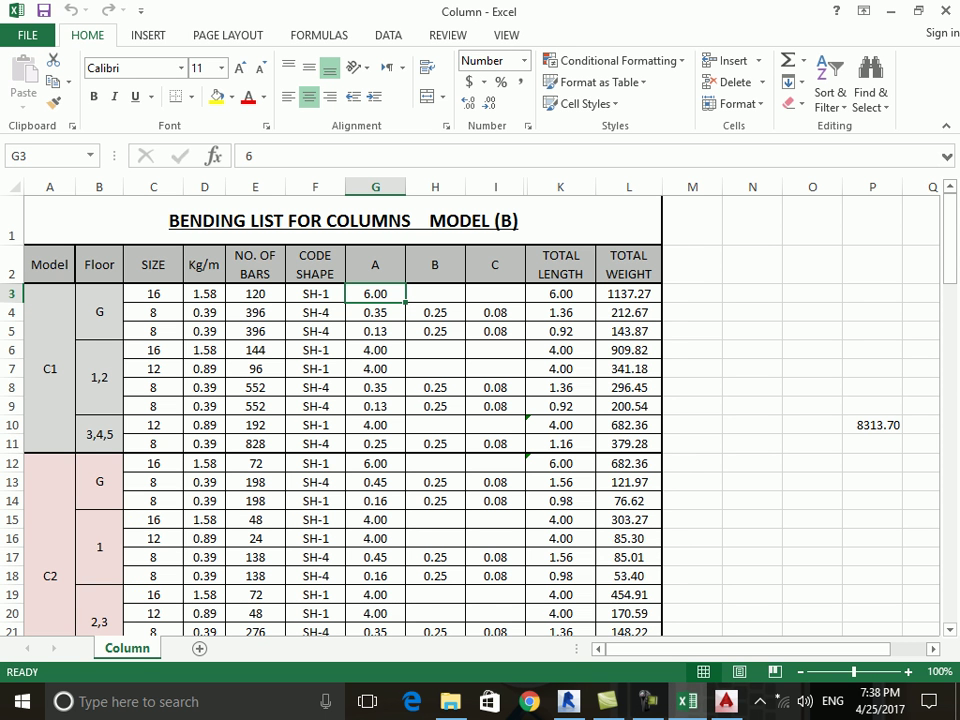
click(315, 293)
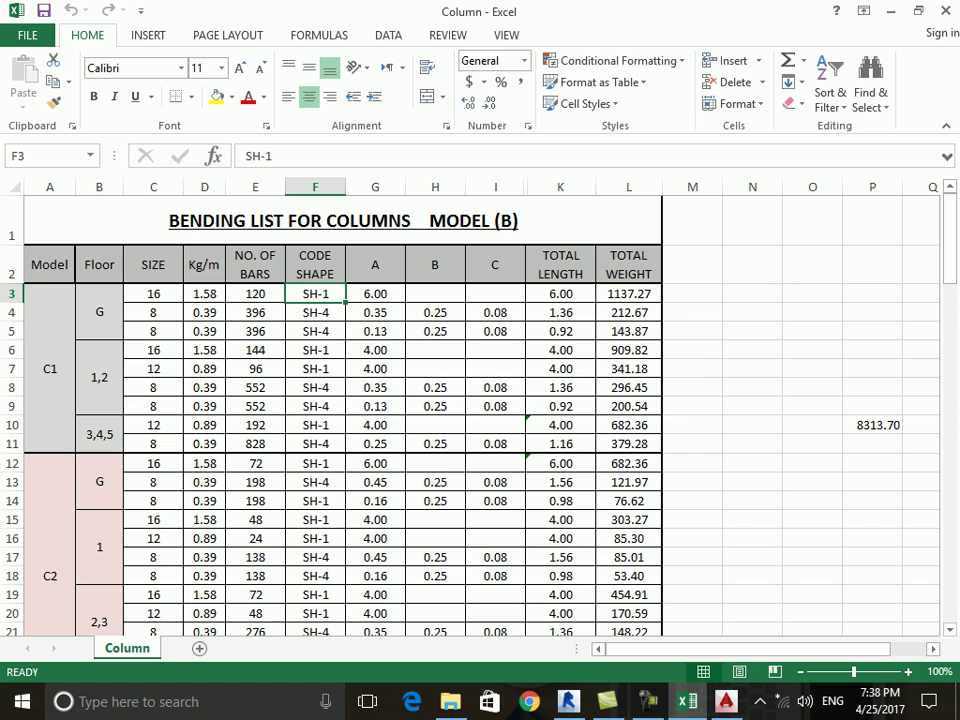
key(Down)
key(Down)
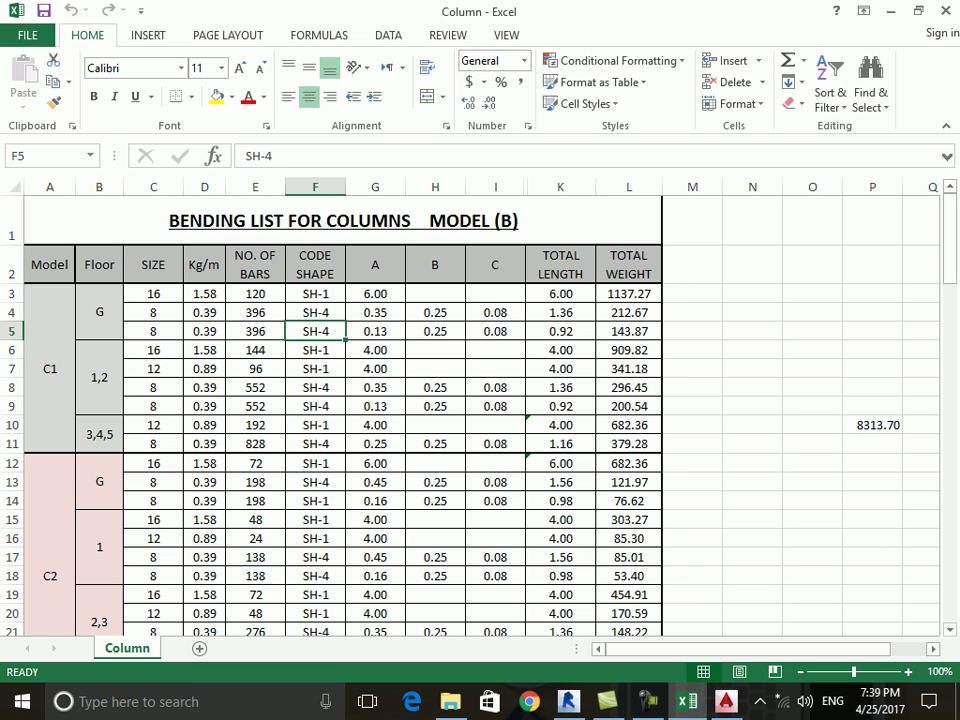
click(628, 444)
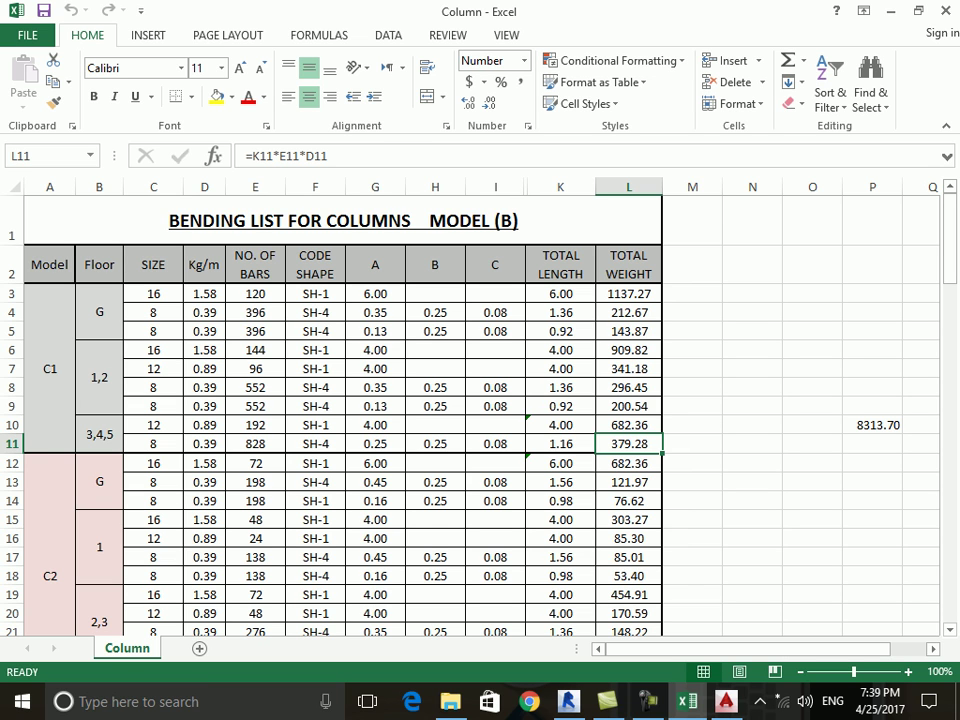
key(alt+Tab)
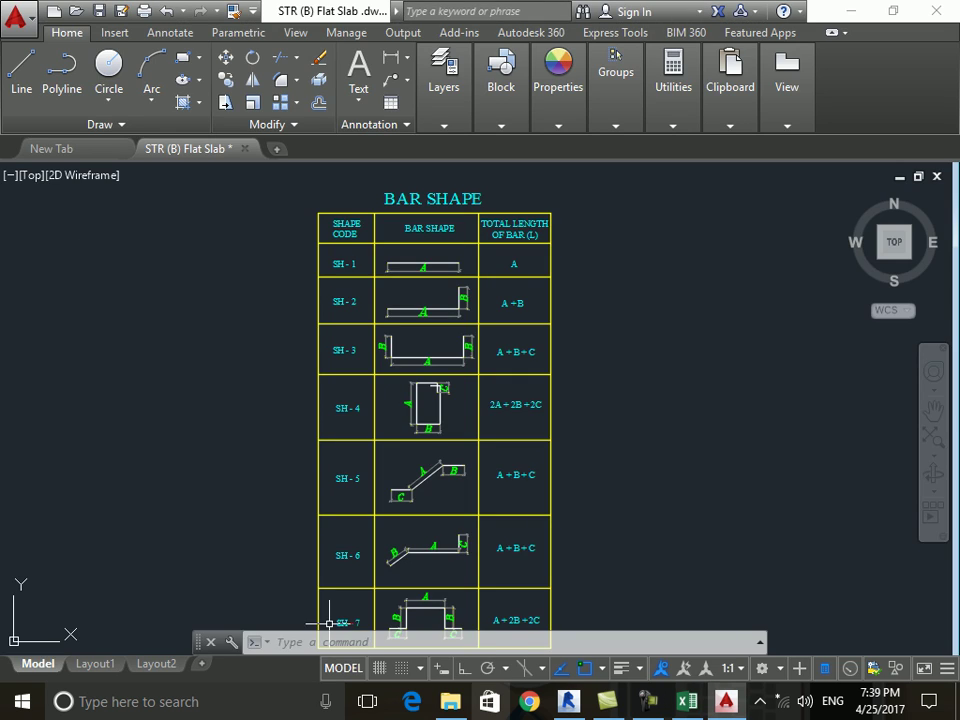
key(alt+Tab)
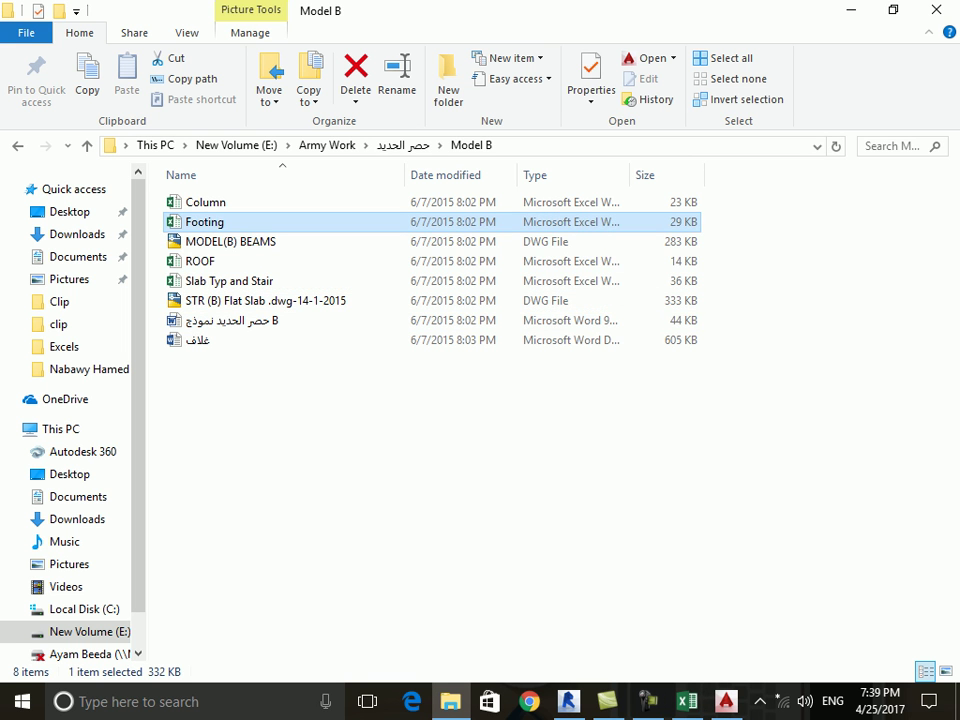
Go through حصر الحديد > حصر نموذج أ > حصر خرسانات and open Model A - Concrete Take Off.
click(205, 221)
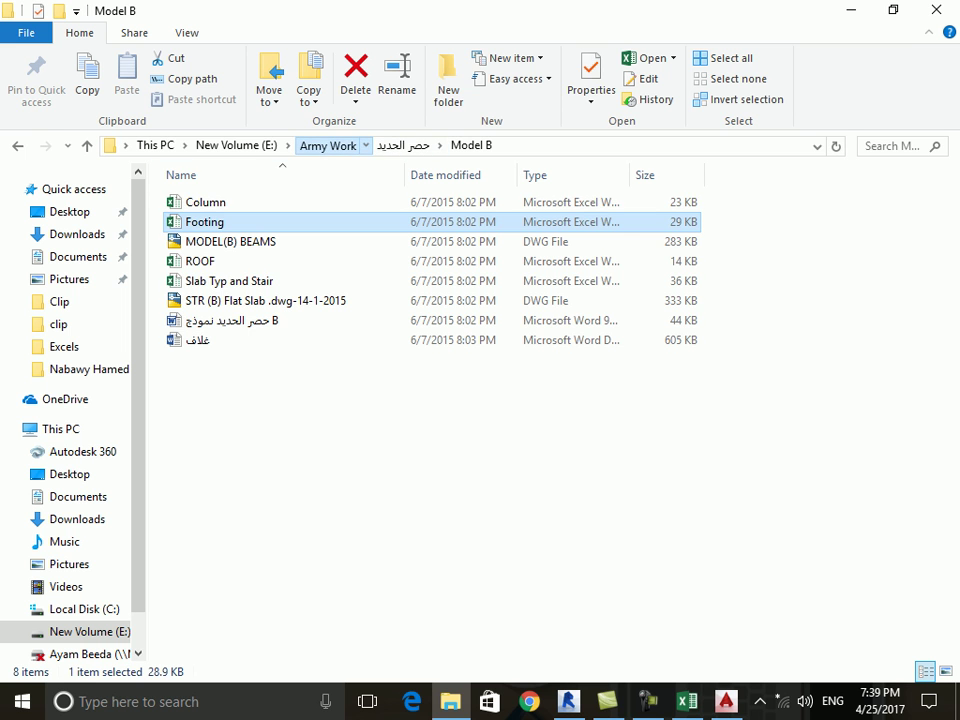
click(328, 145)
double_click(210, 514)
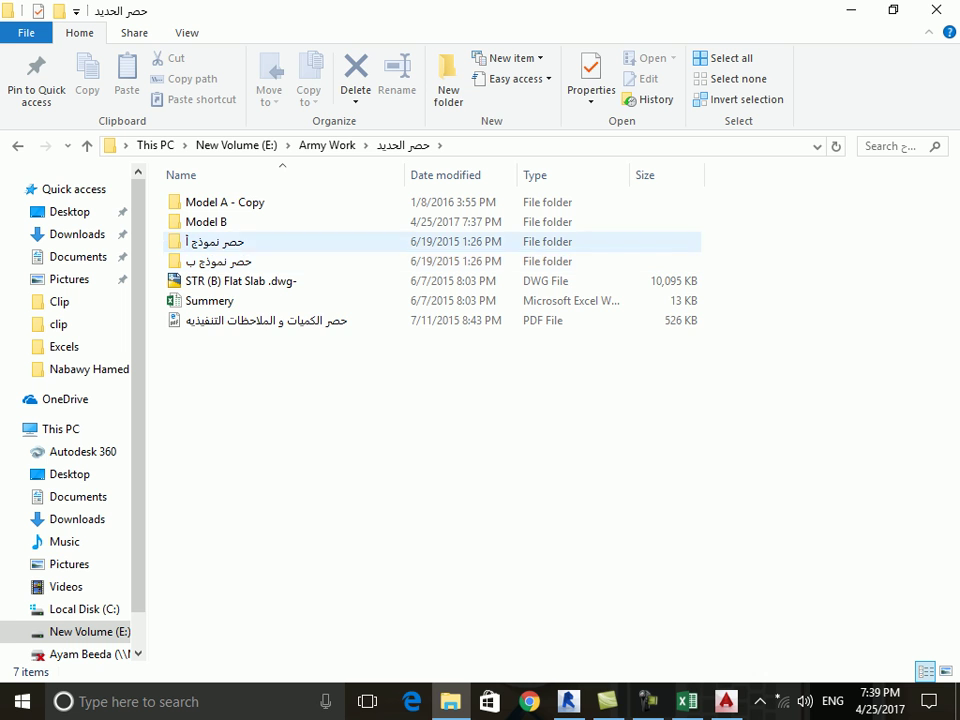
double_click(215, 241)
double_click(217, 221)
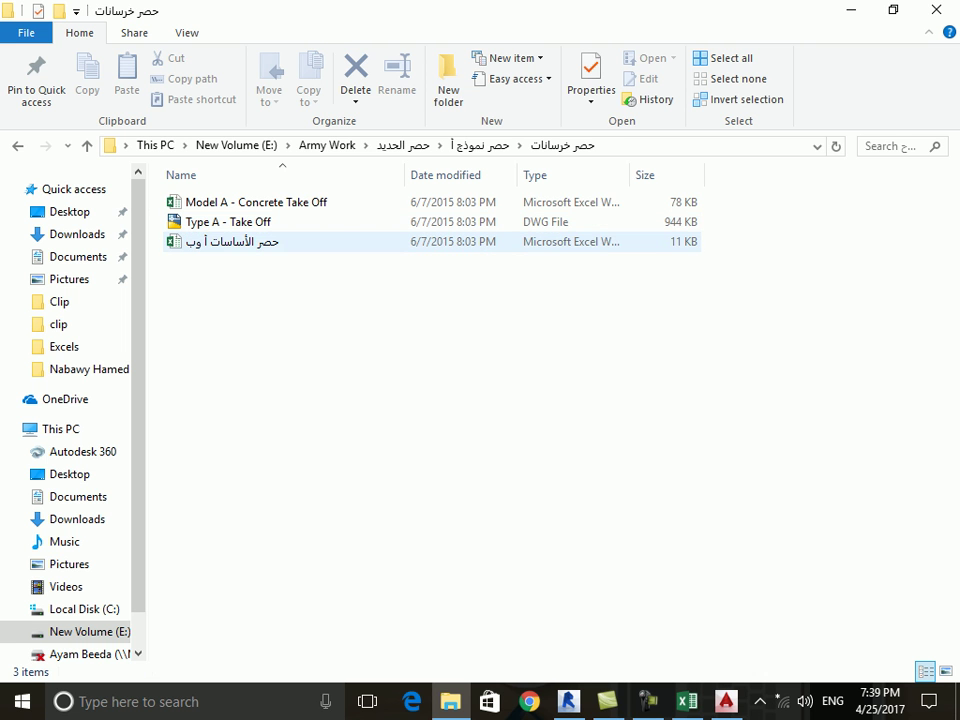
click(258, 202)
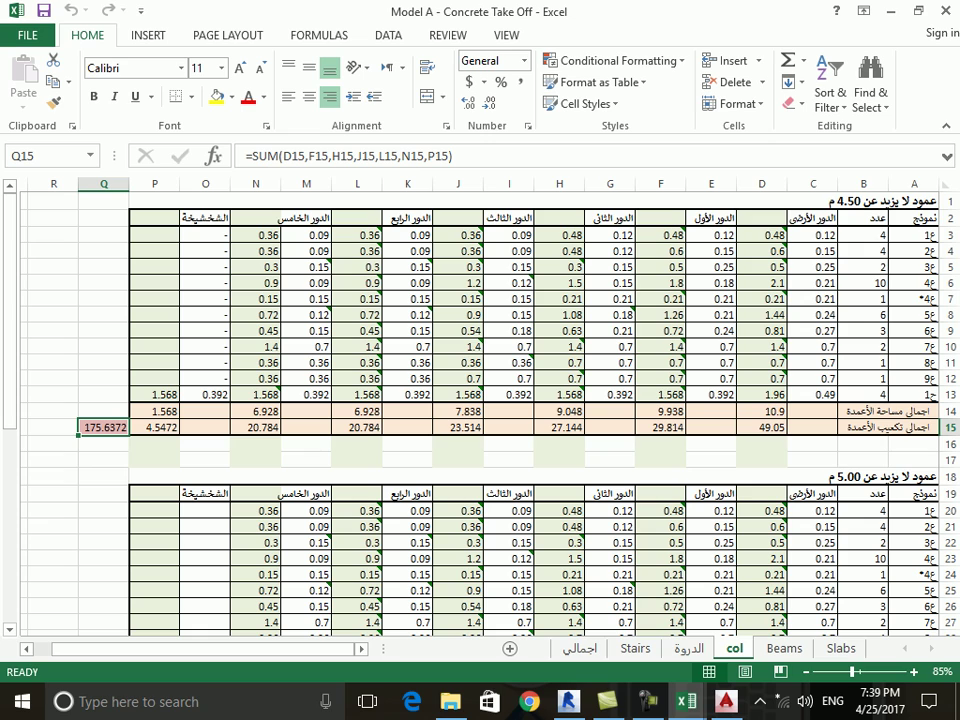
Scroll through the Concrete Take Off col sheet, then minimize both Excel workbooks.
scroll(480, 400, down, 7)
scroll(480, 400, up, 1)
scroll(480, 400, down, 4)
scroll(480, 400, down, 3)
scroll(480, 400, up, 7)
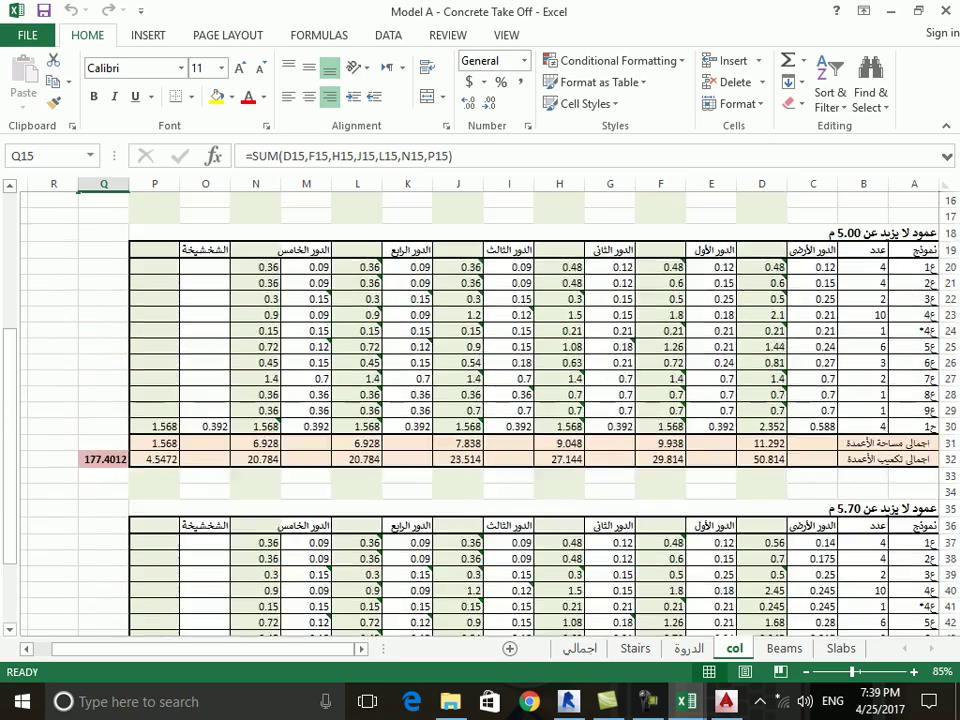
scroll(480, 400, up, 6)
scroll(480, 400, down, 2)
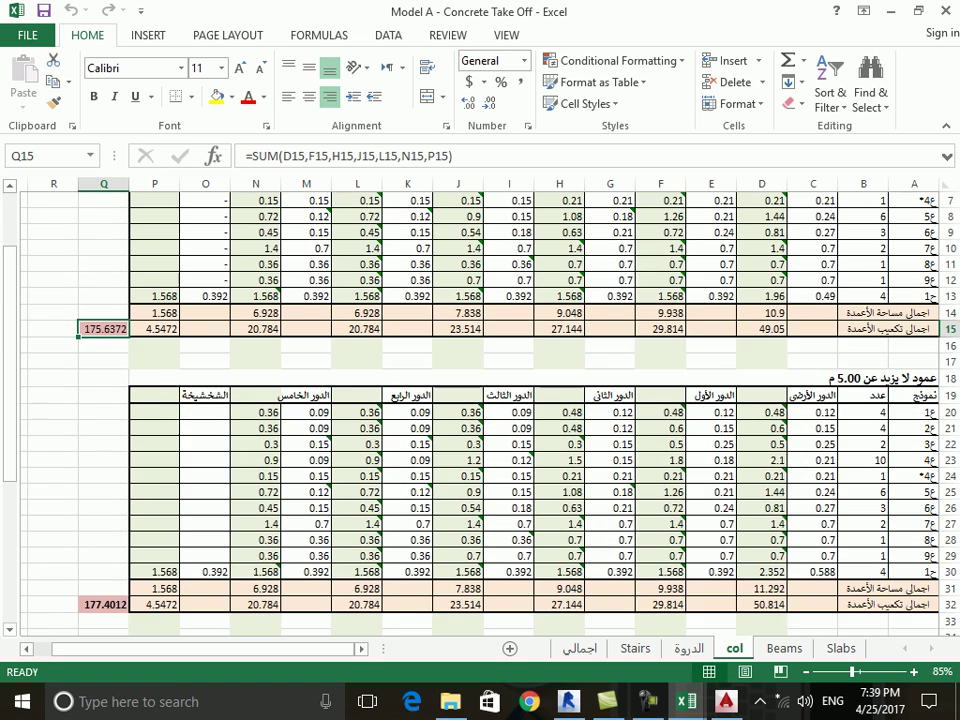
scroll(480, 400, down, 6)
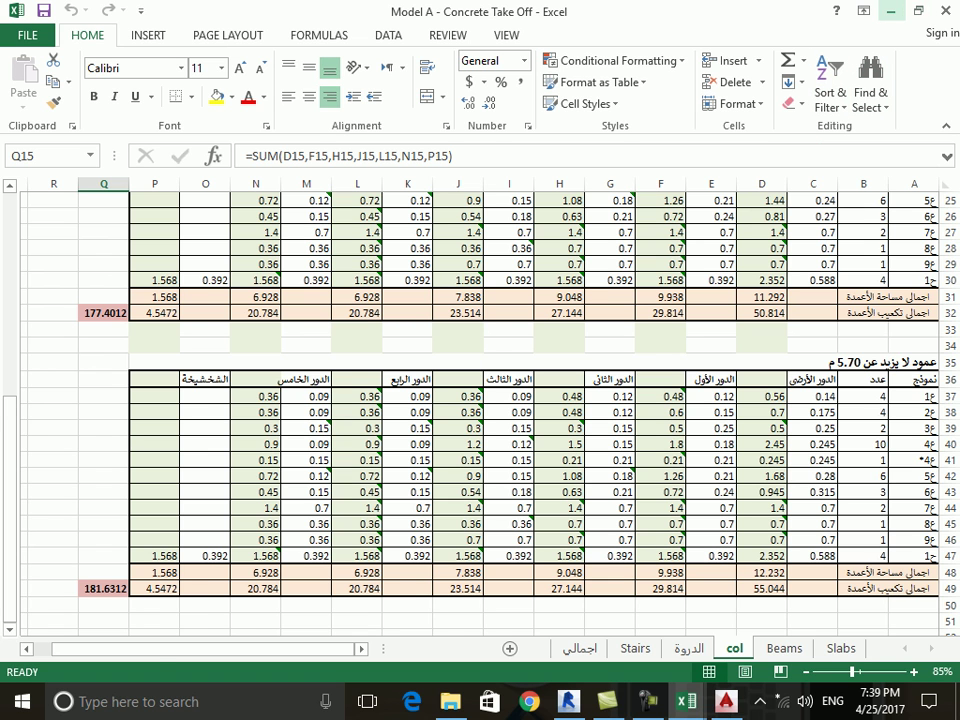
click(889, 11)
click(889, 11)
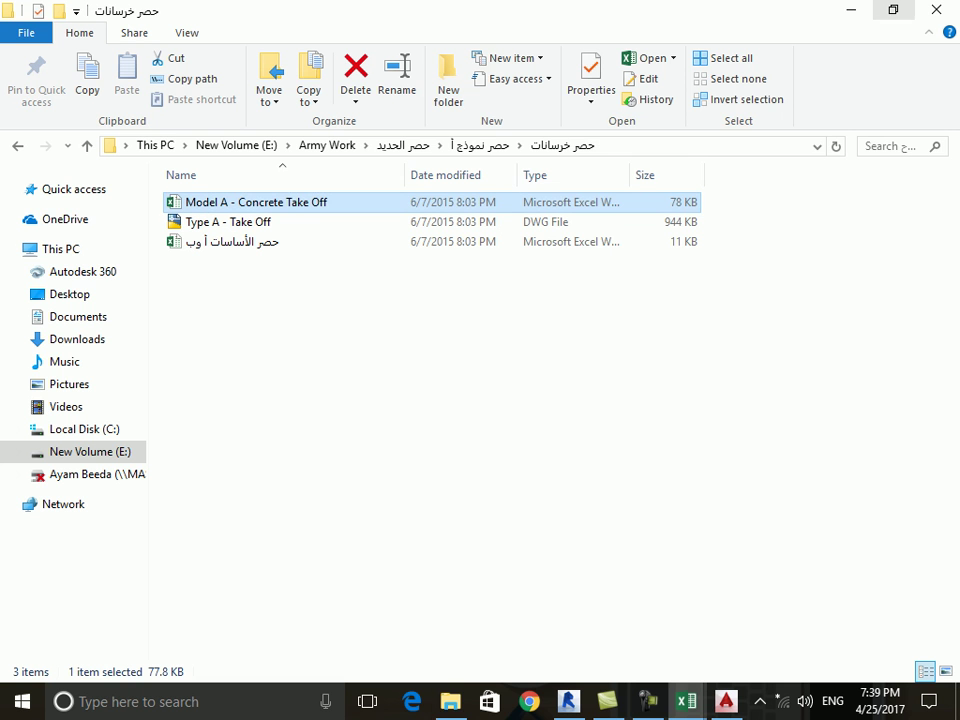
Open the حصر الأساسات أ وب foundation workbook and switch to Model A - Concrete Take Off.
double_click(232, 241)
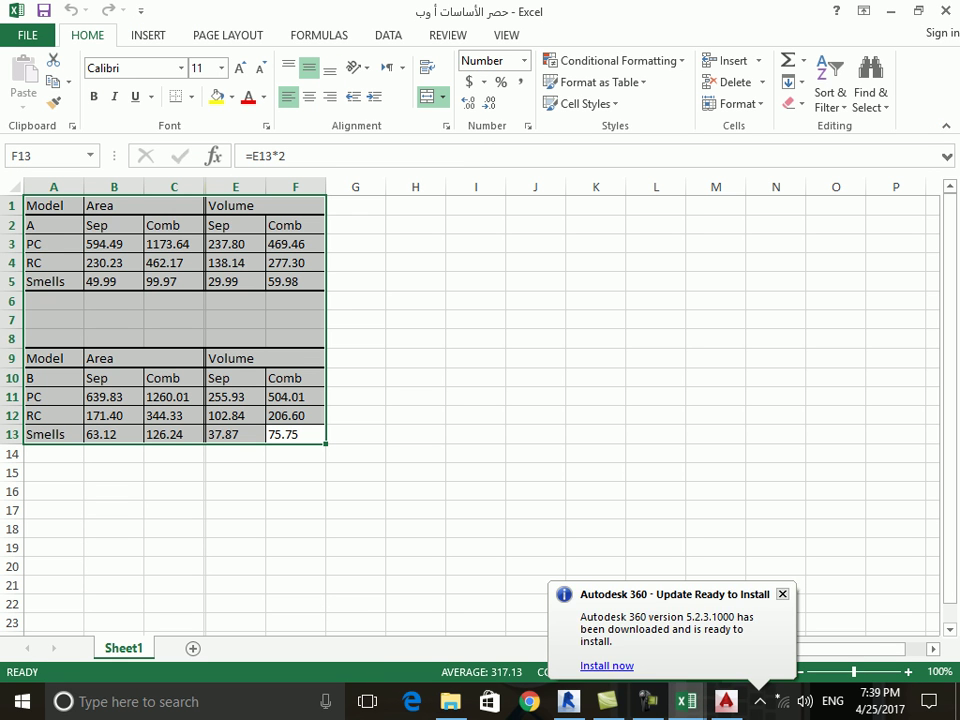
scroll(480, 400, down, 2)
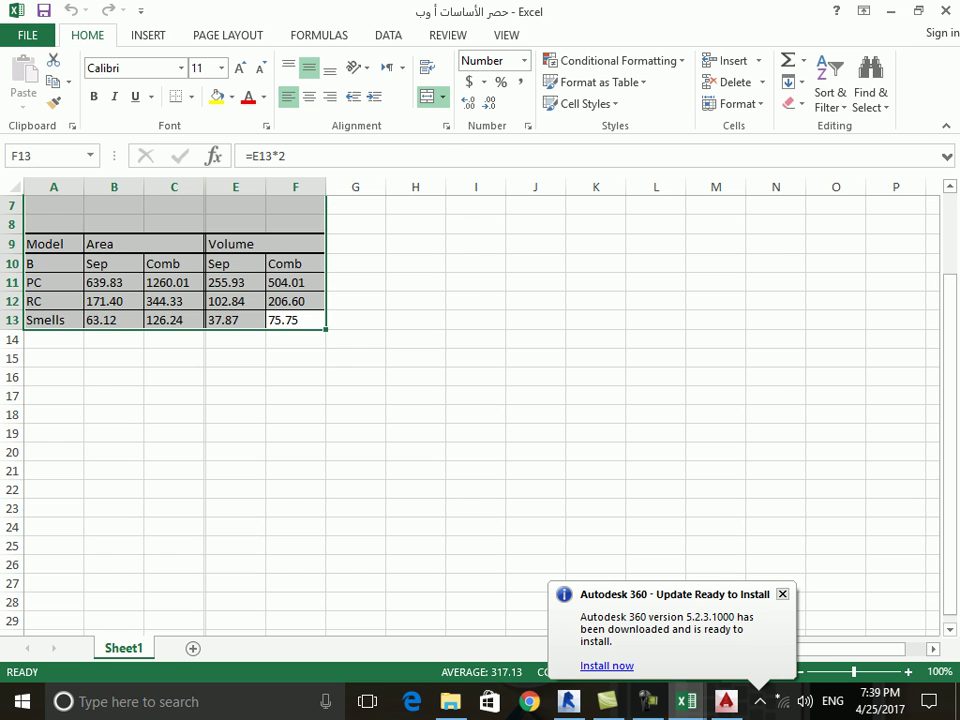
key(ctrl+Tab)
Open STR (B) Flat Slab from the حصر الحديد folder in AutoCAD and answer the acad.lsp prompt.
key(alt+Tab)
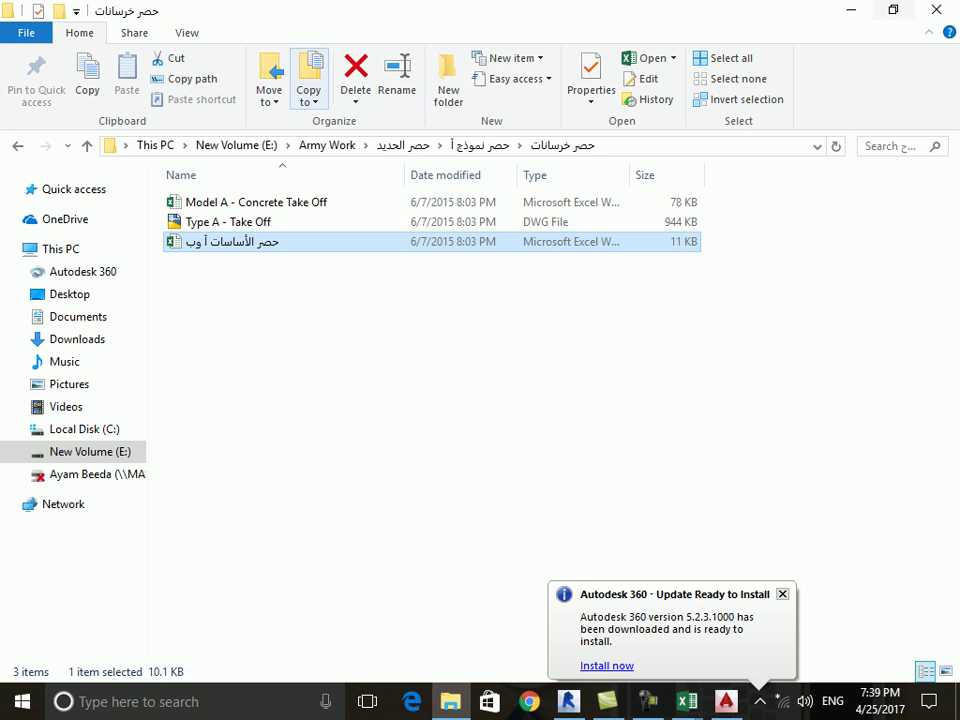
key(BackSpace)
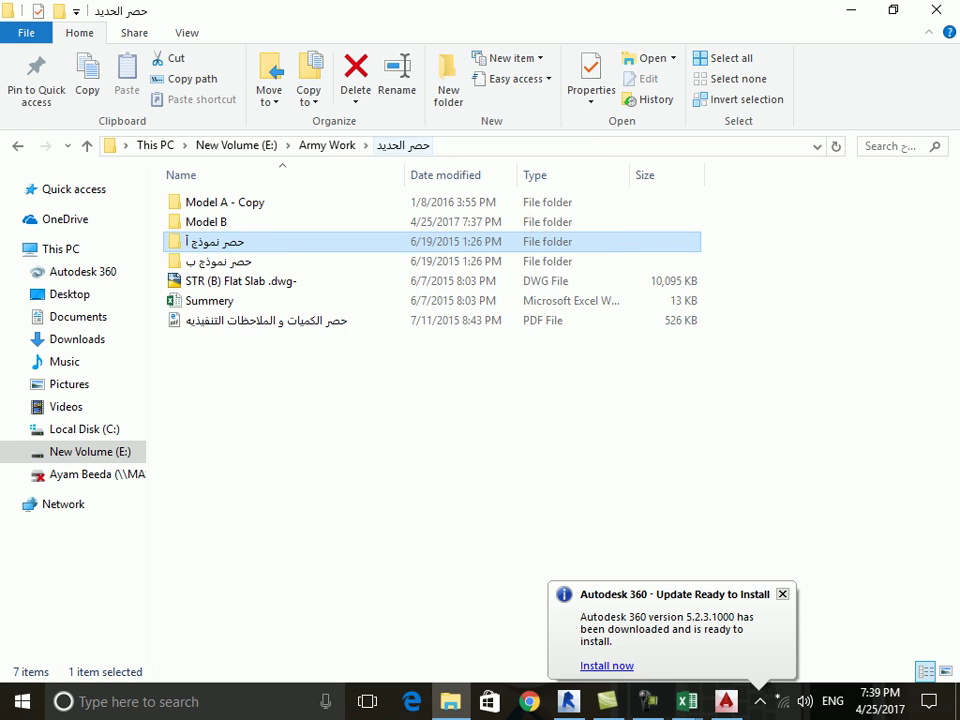
double_click(228, 281)
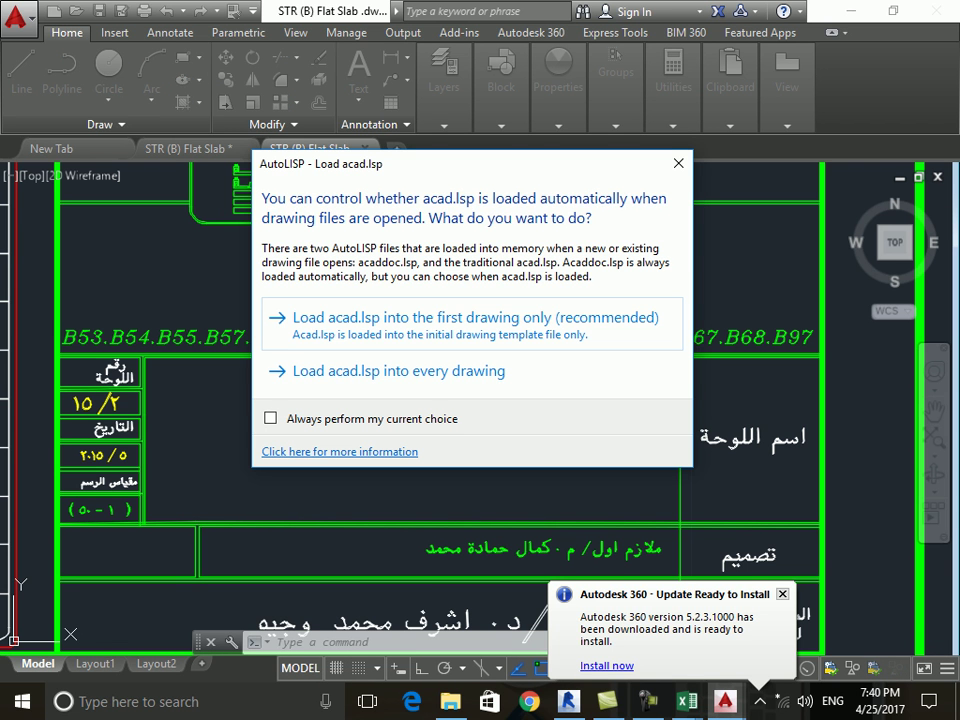
click(355, 317)
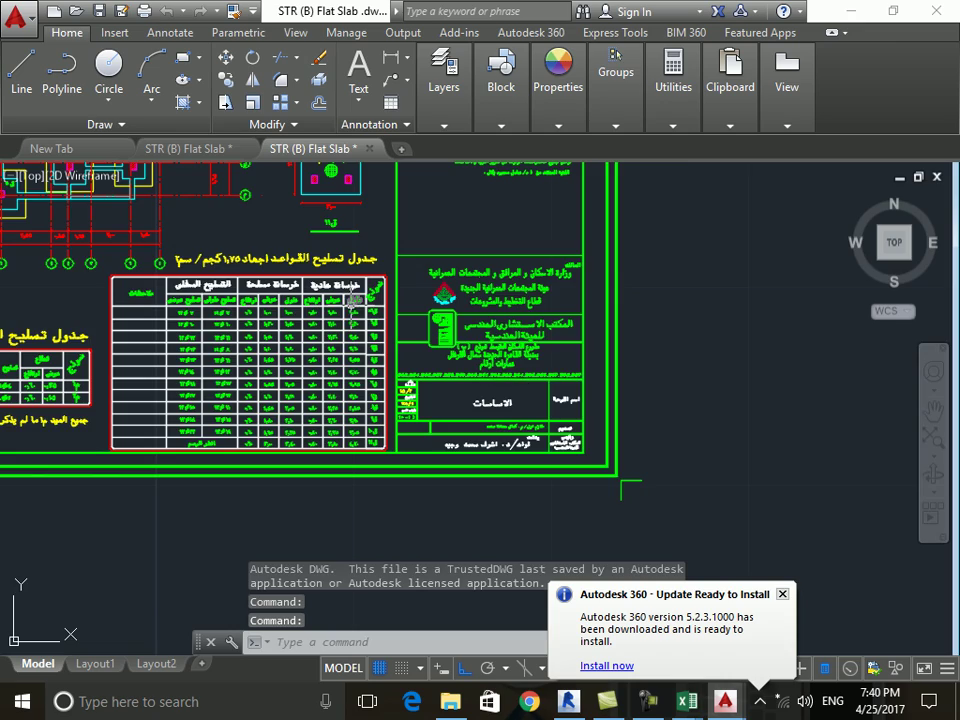
Zoom and pan across the drawing sheets to locate the two foundation sheets.
scroll(352, 300, down, 2)
scroll(300, 300, up, 2)
scroll(250, 300, down, 4)
scroll(175, 298, up, 4)
scroll(175, 298, down, 2)
scroll(250, 295, down, 3)
scroll(392, 289, down, 2)
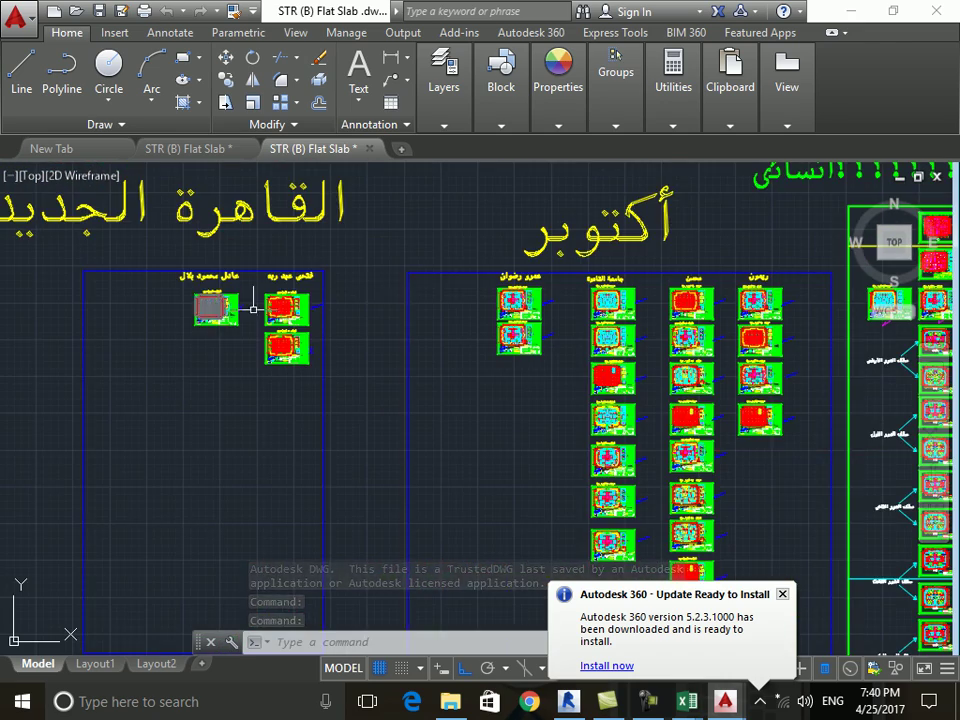
scroll(228, 308, up, 5)
scroll(240, 340, down, 2)
scroll(239, 356, up, 5)
scroll(239, 356, up, 2)
scroll(171, 332, down, 1)
scroll(289, 343, down, 4)
middle_drag(289, 343, 97, 404)
middle_drag(760, 285, 600, 285)
Zoom into the foundation plan and select a cyan outline line on 02-STR-SMELLS.
scroll(600, 285, up, 3)
scroll(572, 306, up, 2)
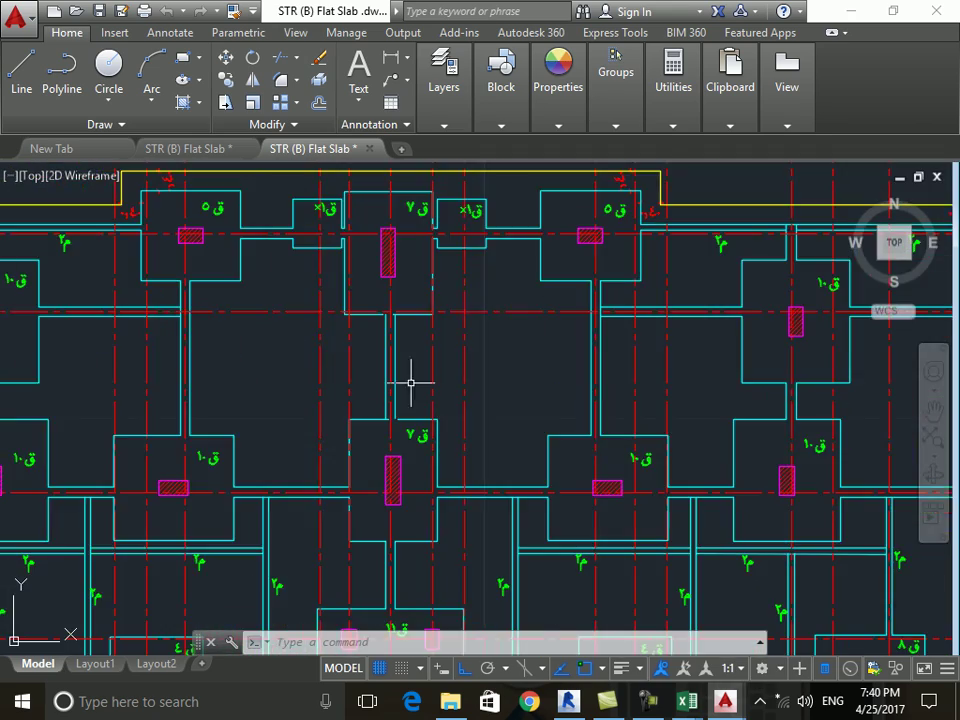
middle_drag(395, 406, 553, 364)
scroll(456, 489, up, 3)
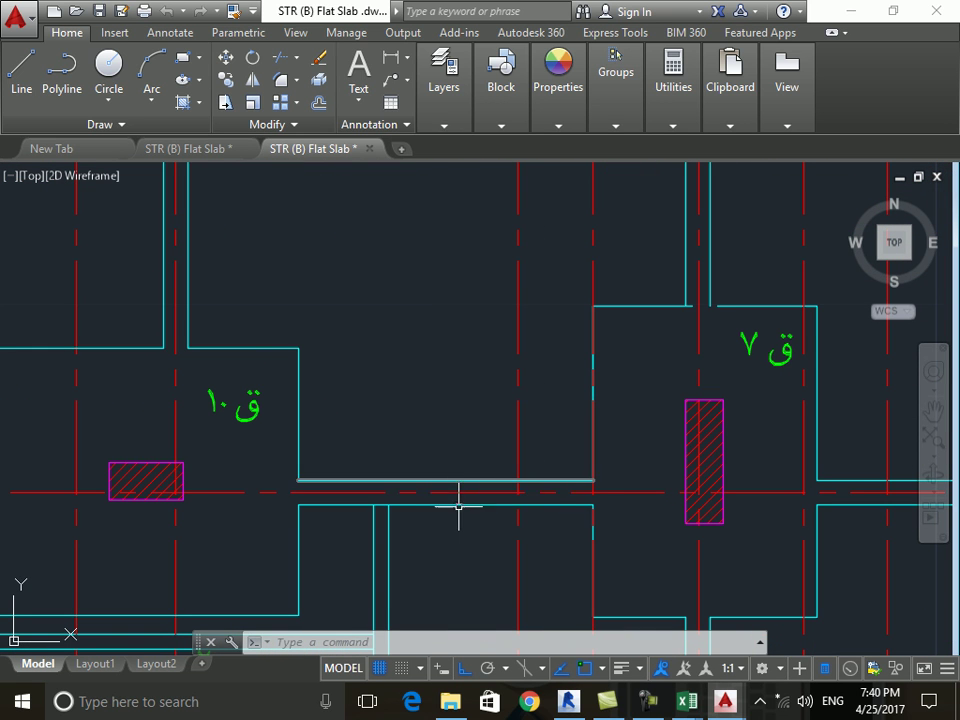
click(463, 481)
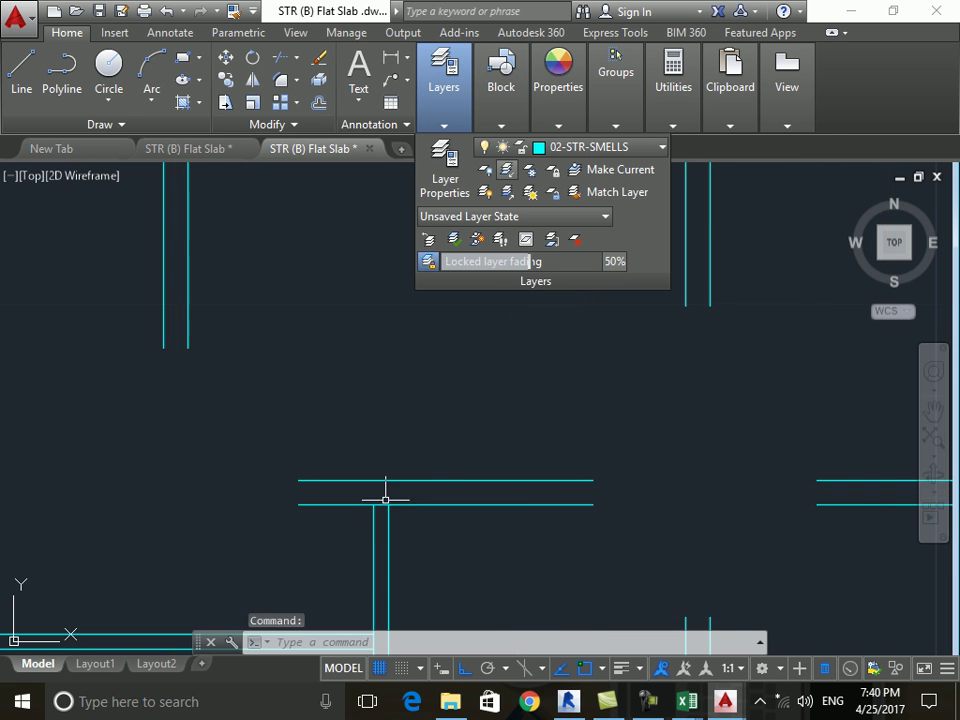
Isolate layer 02-STR-SMELLS and reposition the view on the remaining foundation outlines.
click(507, 169)
scroll(369, 358, down, 3)
scroll(340, 370, down, 2)
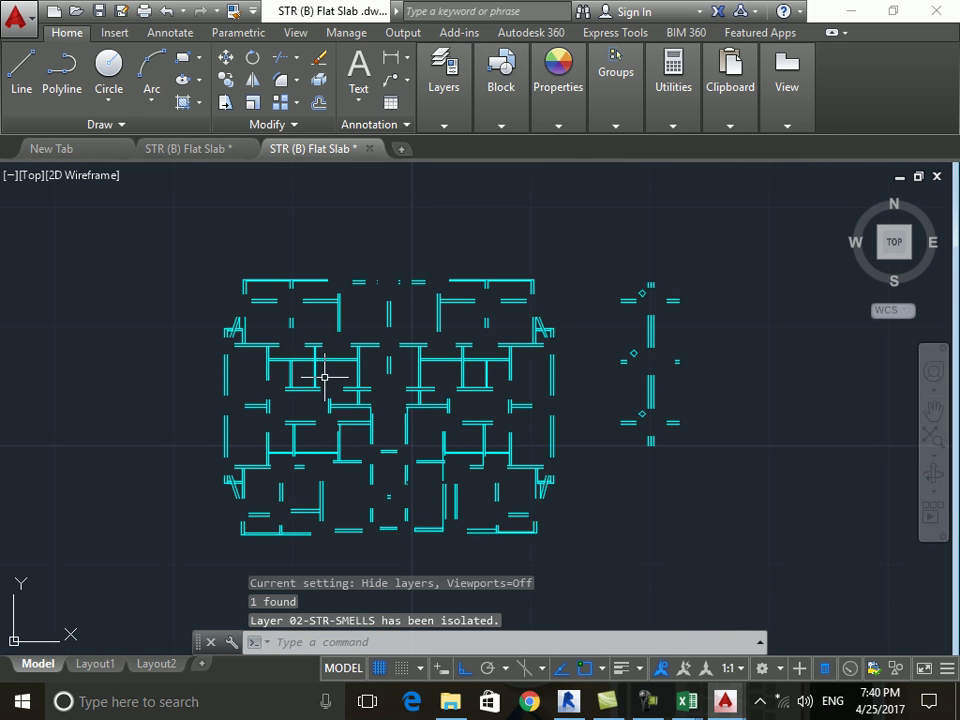
middle_drag(325, 377, 325, 353)
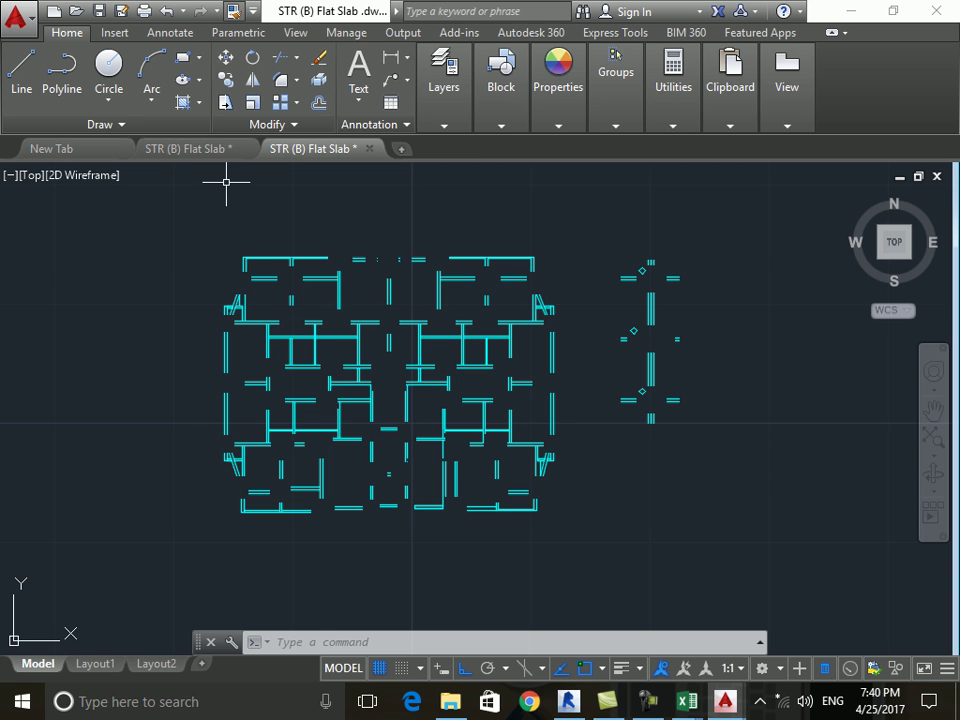
click(253, 11)
Show the classic menu bar and choose Load Application from the Tools menu.
click(311, 392)
key(alt+o)
key(Right)
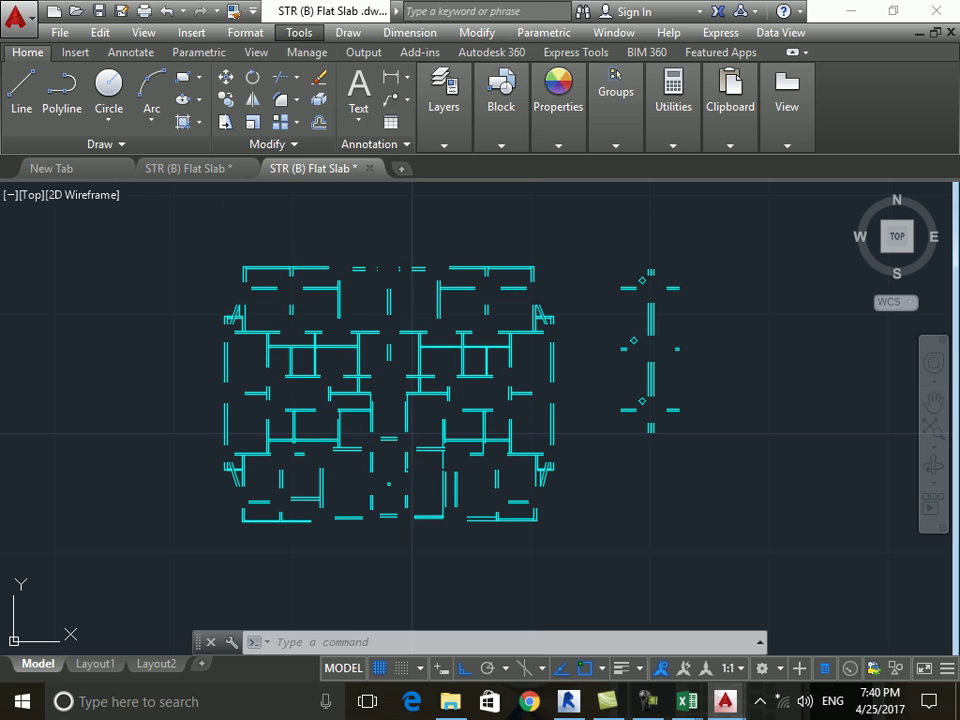
key(Down)
key(Down)
key(Down)
key(Right)
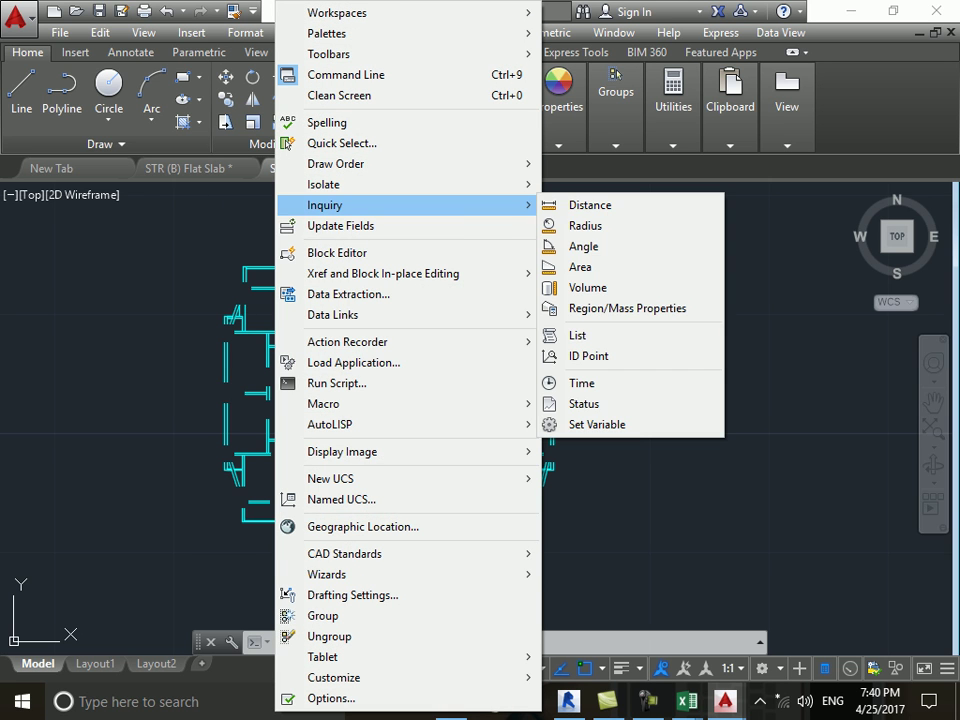
key(Left)
key(Down)
key(Down)
key(Down)
key(Down)
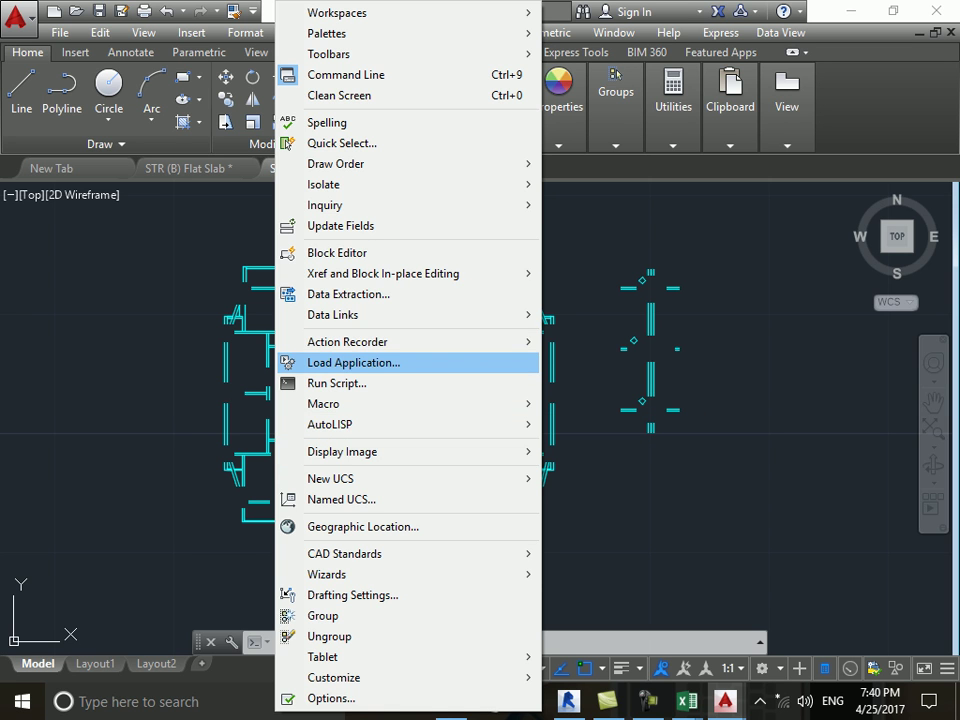
click(363, 362)
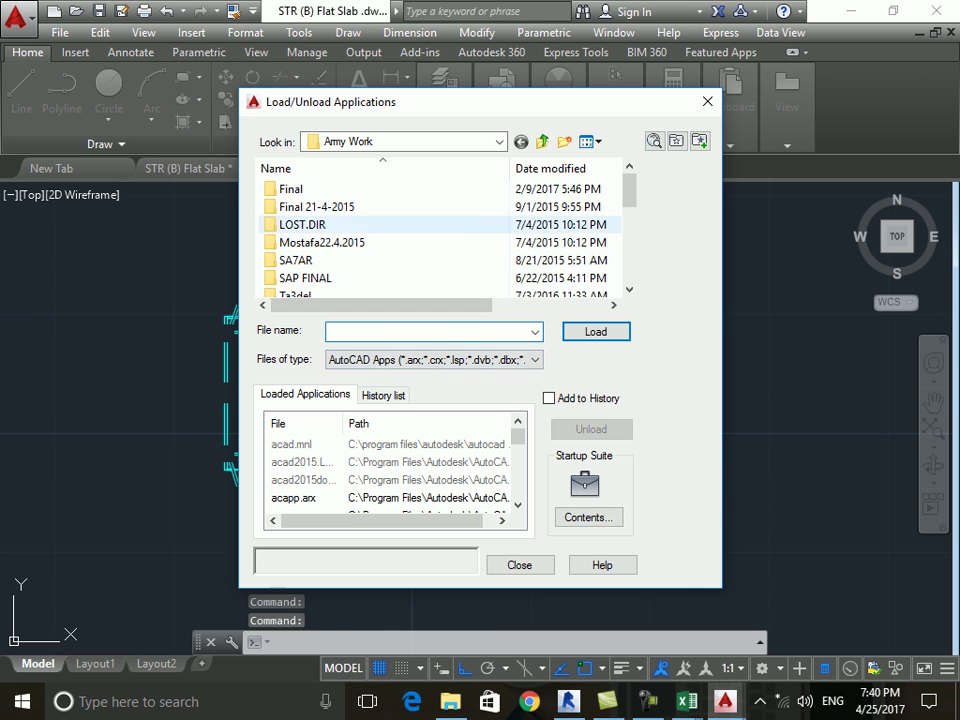
Load the TOTAL LENGTH routine once past the security warning and close the dialog.
scroll(440, 235, down, 5)
scroll(440, 235, up, 4)
scroll(440, 235, down, 4)
double_click(317, 278)
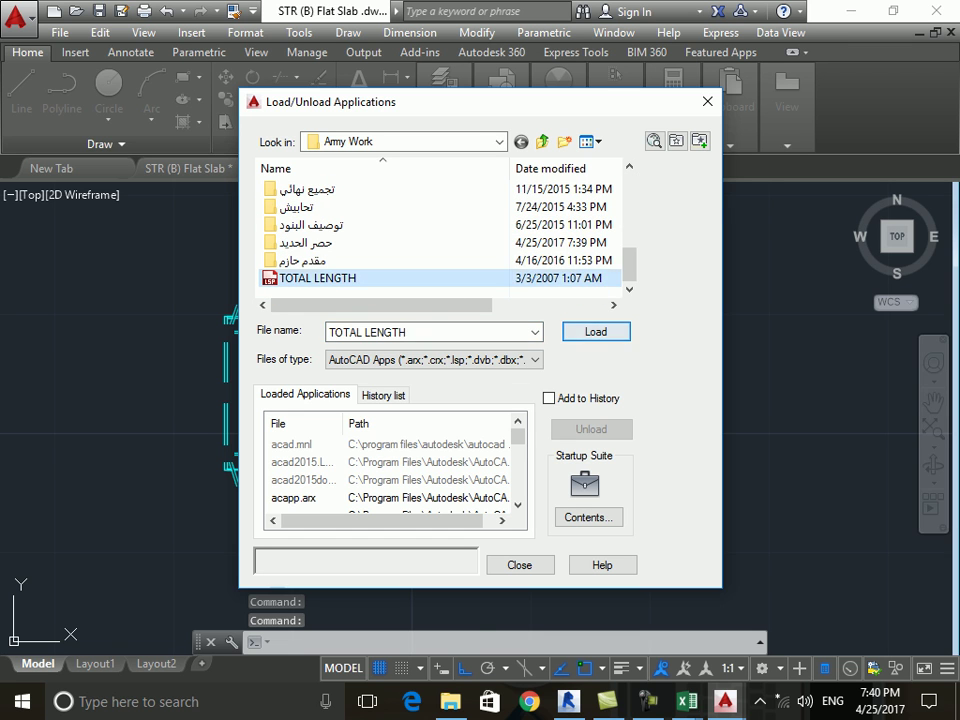
click(605, 395)
click(519, 565)
key(Escape)
click(206, 263)
Cancel the load applications dialog and window-select all the plan's lines.
click(453, 470)
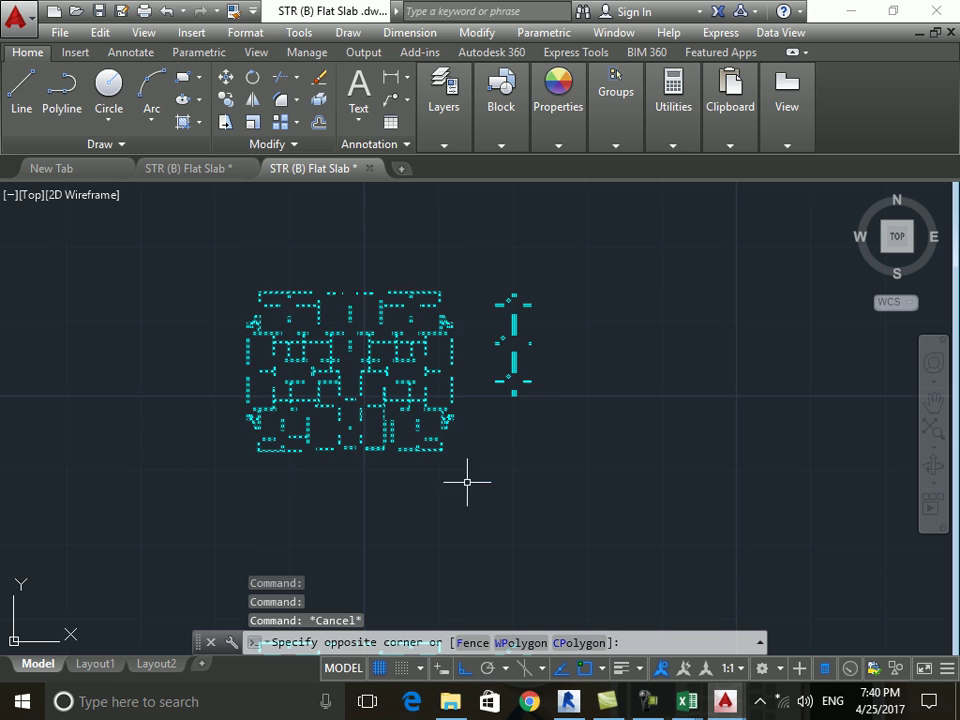
key(Return)
key(Escape)
click(206, 225)
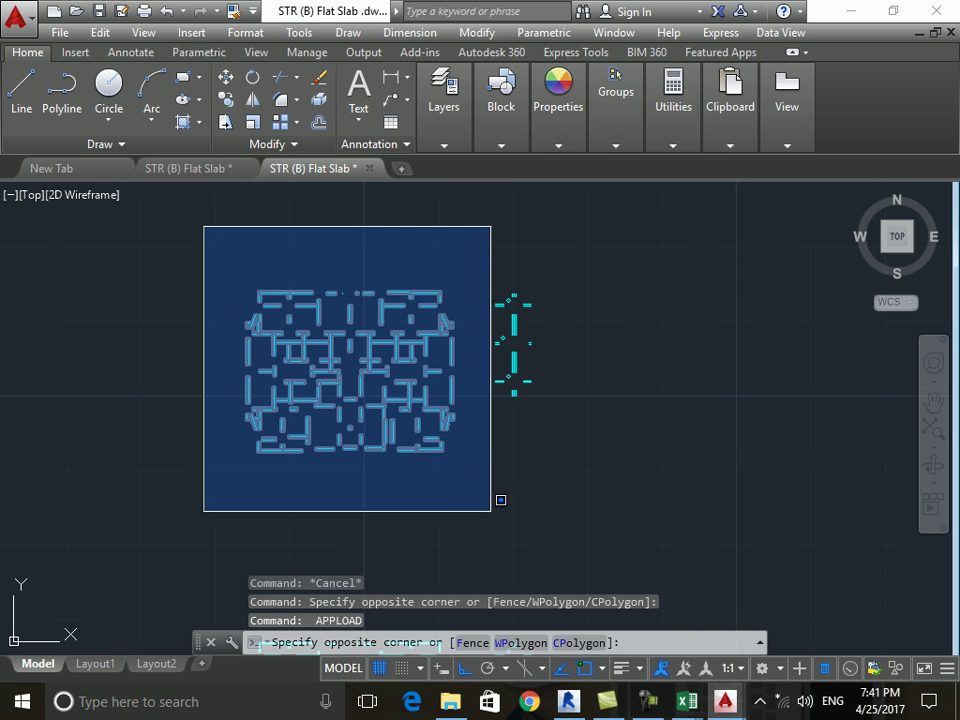
click(501, 508)
Redraw and total the 266 selected lines' length, getting 533.74.
text(r)
key(Return)
text(r)
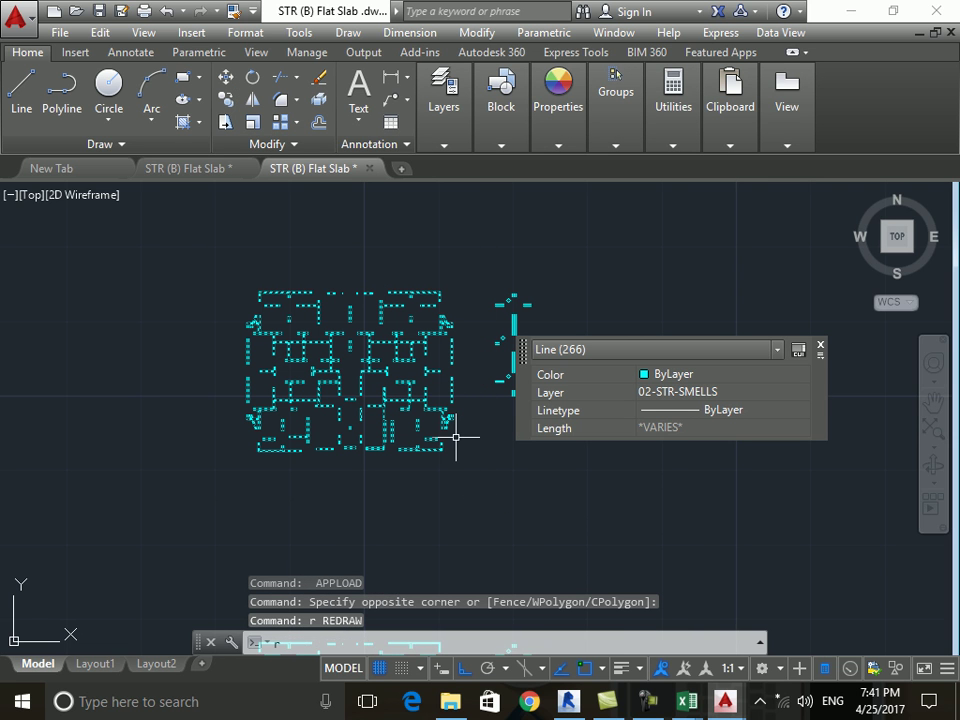
key(Return)
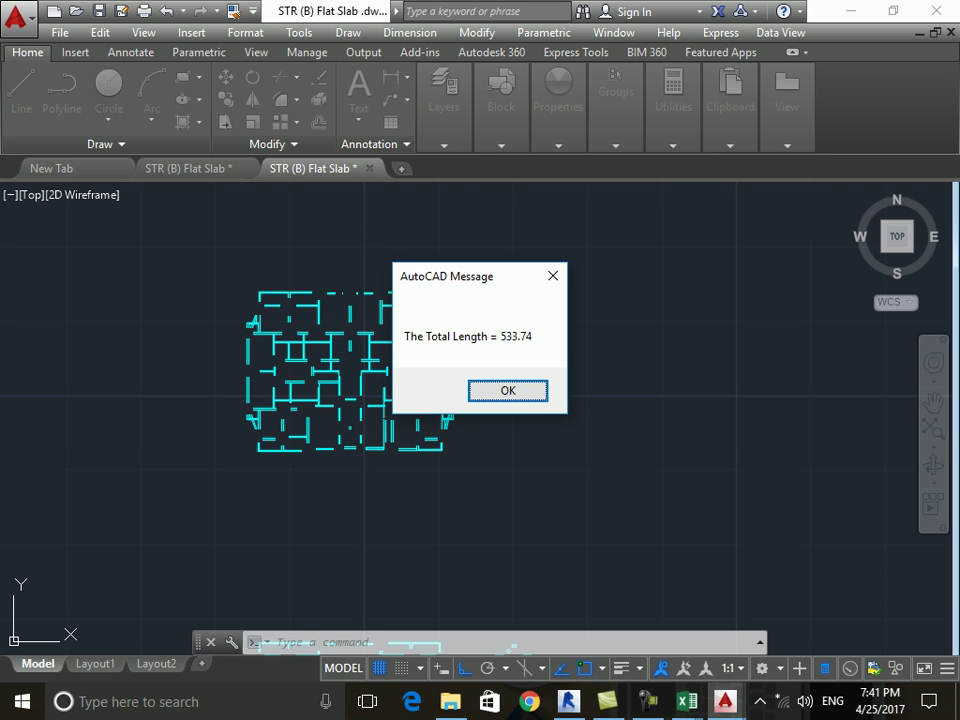
click(508, 390)
click(444, 100)
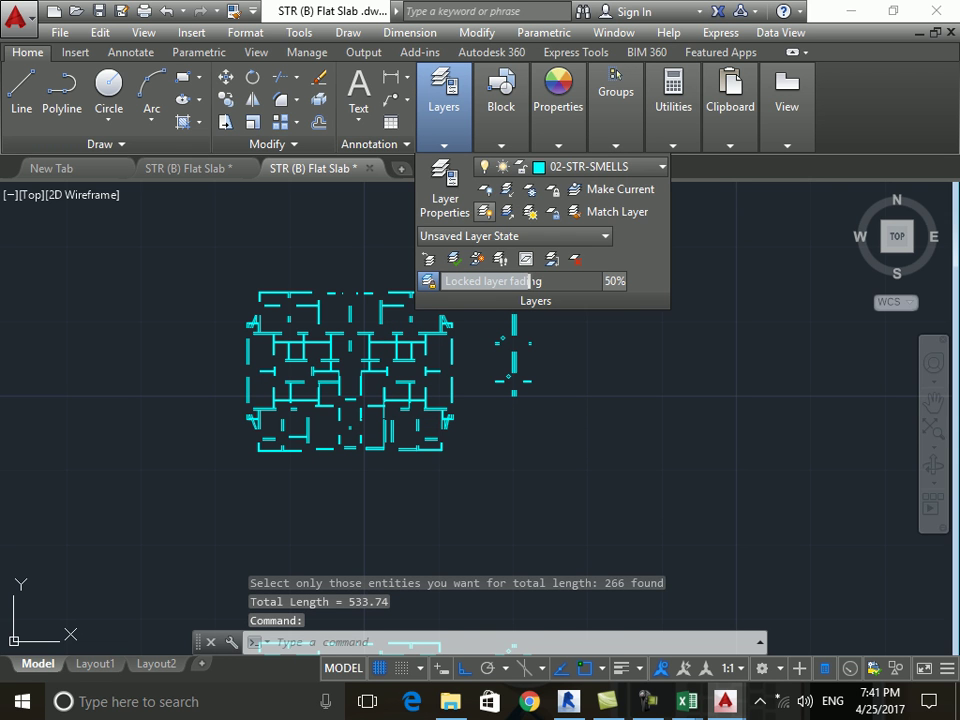
Zoom and pan around the drawing toward the tower column sheets.
scroll(349, 328, up, 2)
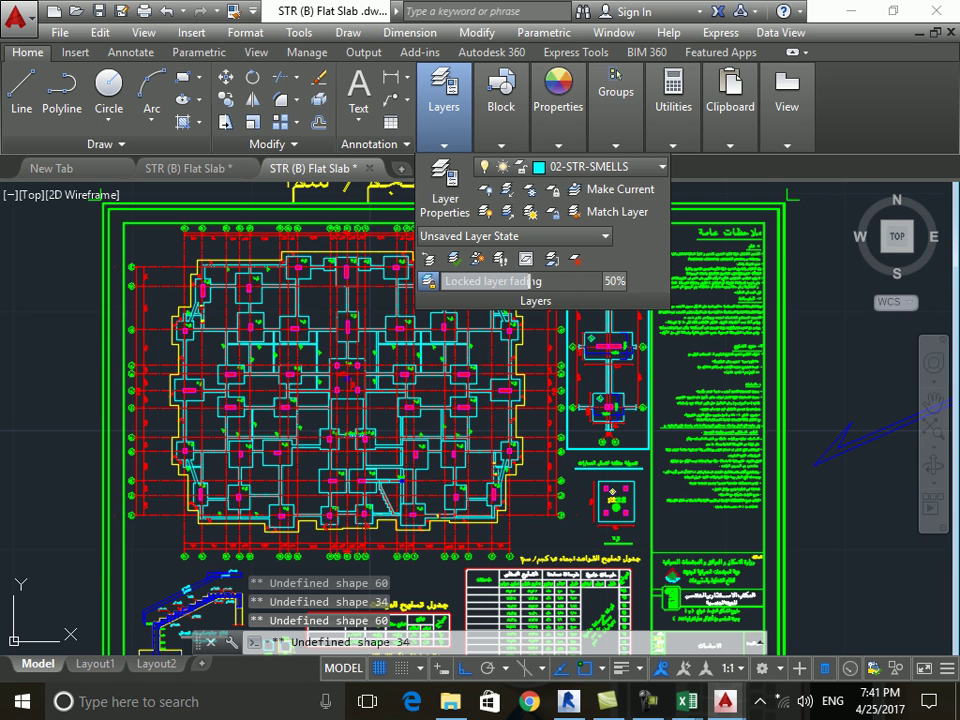
scroll(400, 482, up, 2)
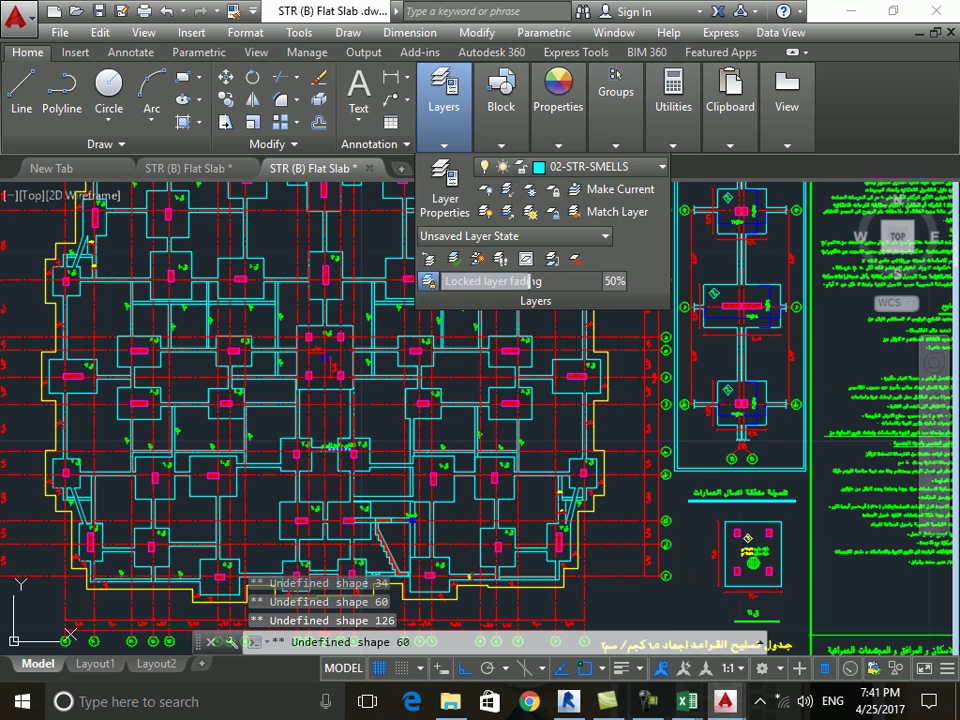
scroll(349, 312, down, 3)
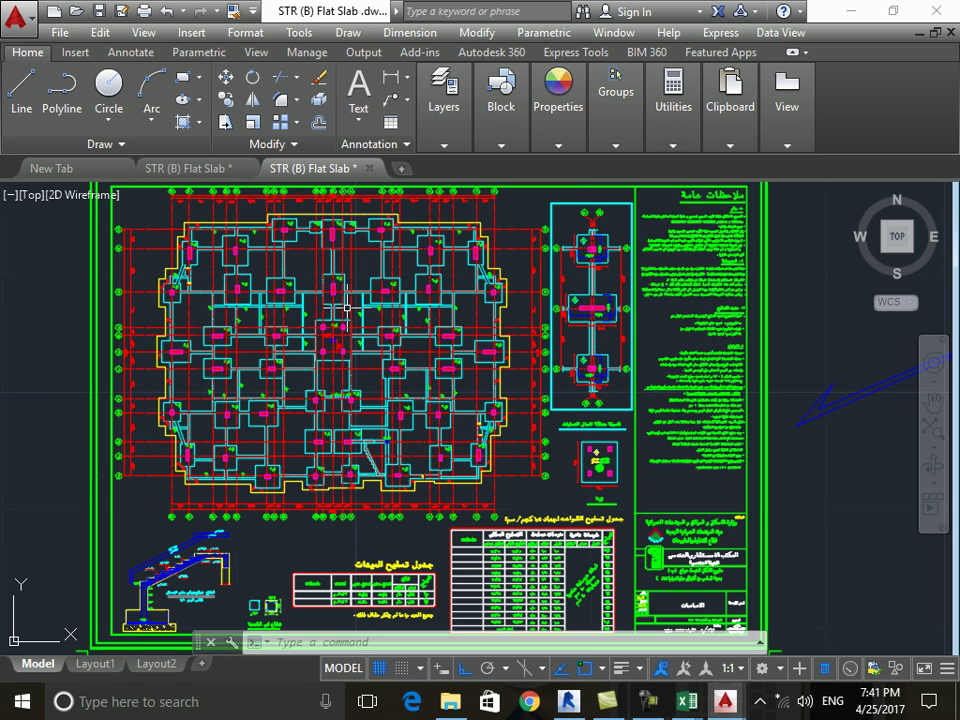
click(364, 315)
key(Escape)
mouse_move(336, 306)
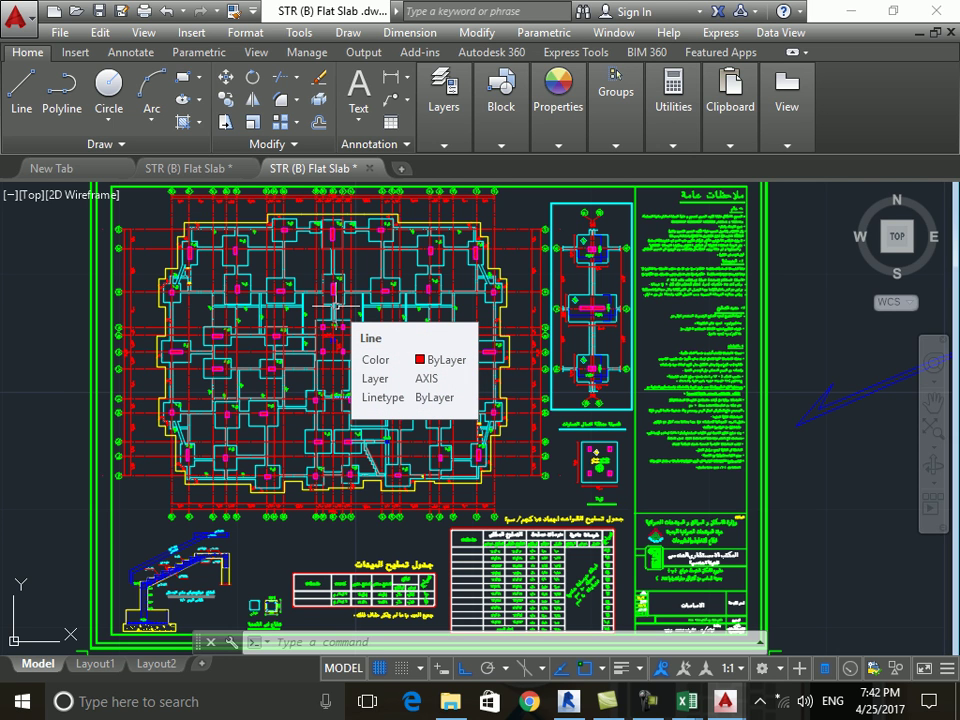
key(Escape)
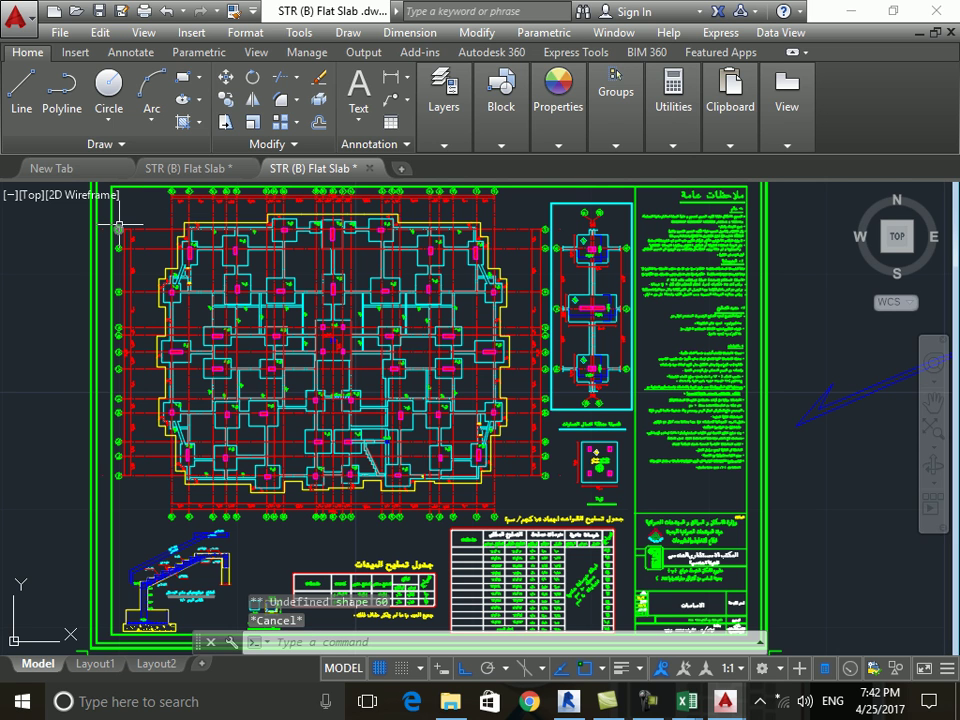
mouse_move(118, 228)
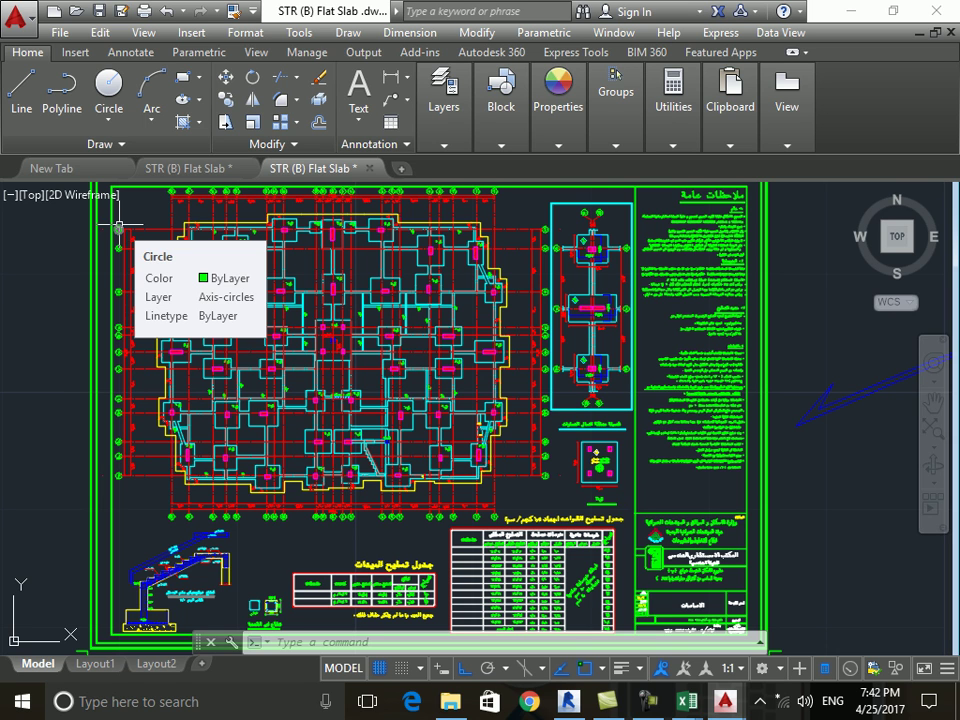
scroll(450, 220, down, 4)
scroll(480, 400, down, 3)
scroll(480, 400, down, 2)
scroll(480, 400, down, 1)
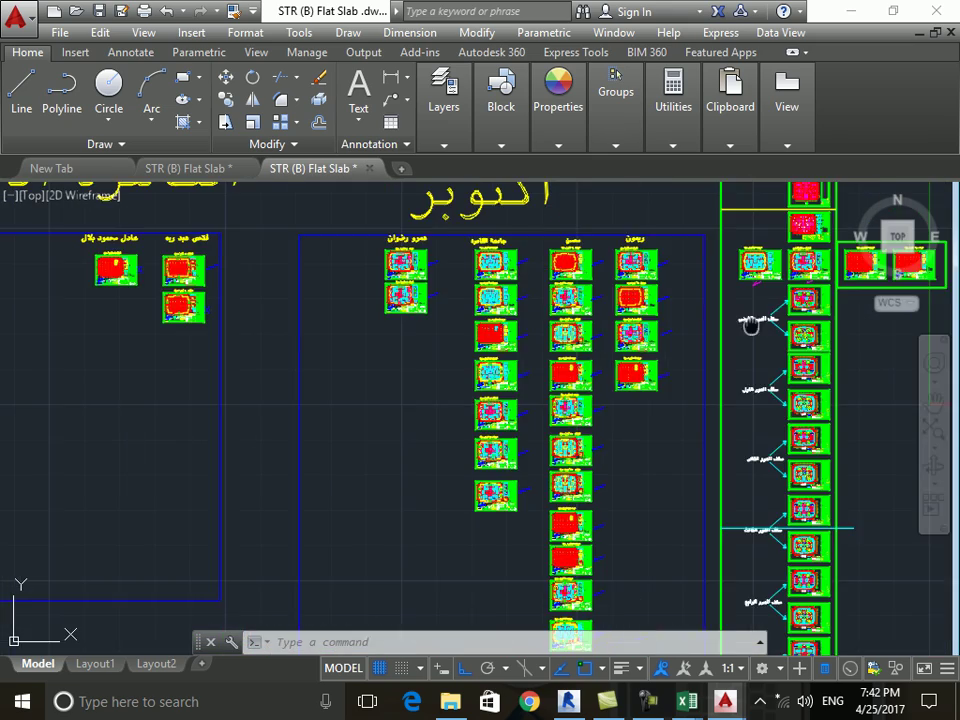
scroll(445, 288, down, 3)
middle_drag(576, 332, 634, 411)
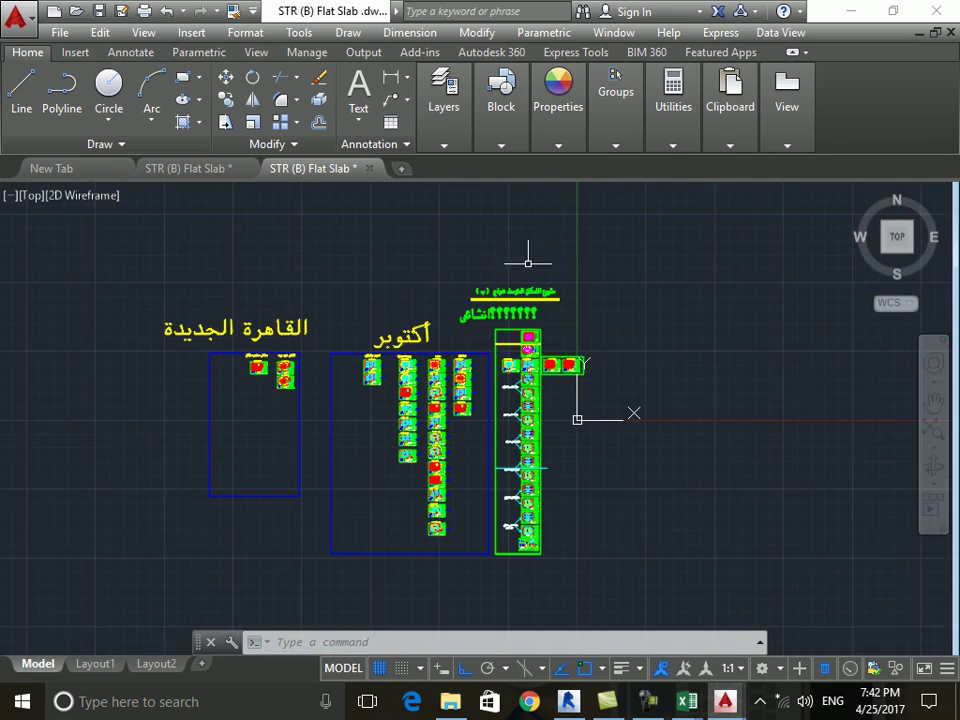
scroll(546, 290, up, 2)
scroll(546, 290, up, 1)
Open the quantity-takeoff PDF from the project folder in Edge.
key(alt+Tab)
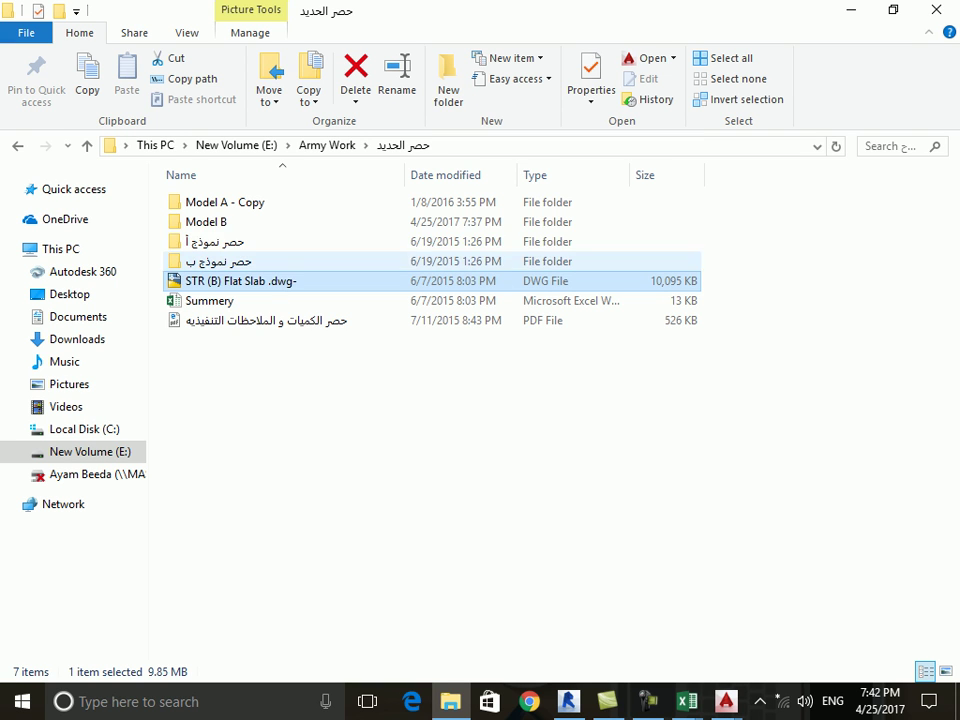
click(265, 320)
key(Return)
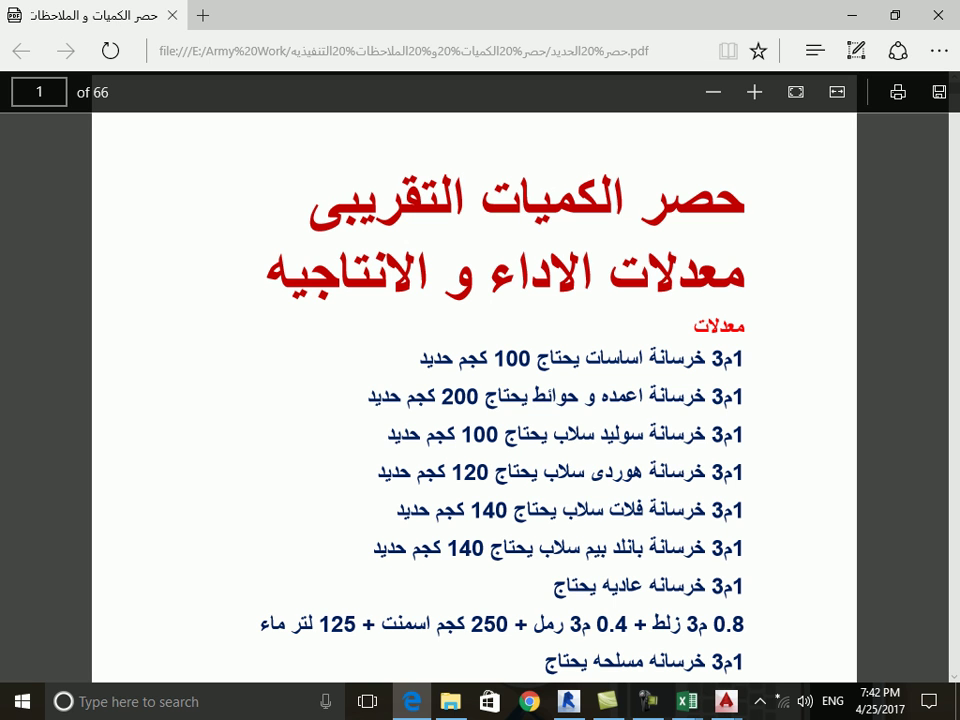
Scroll through the PDF reviewing concrete and masonry quantity rates.
scroll(475, 400, down, 4)
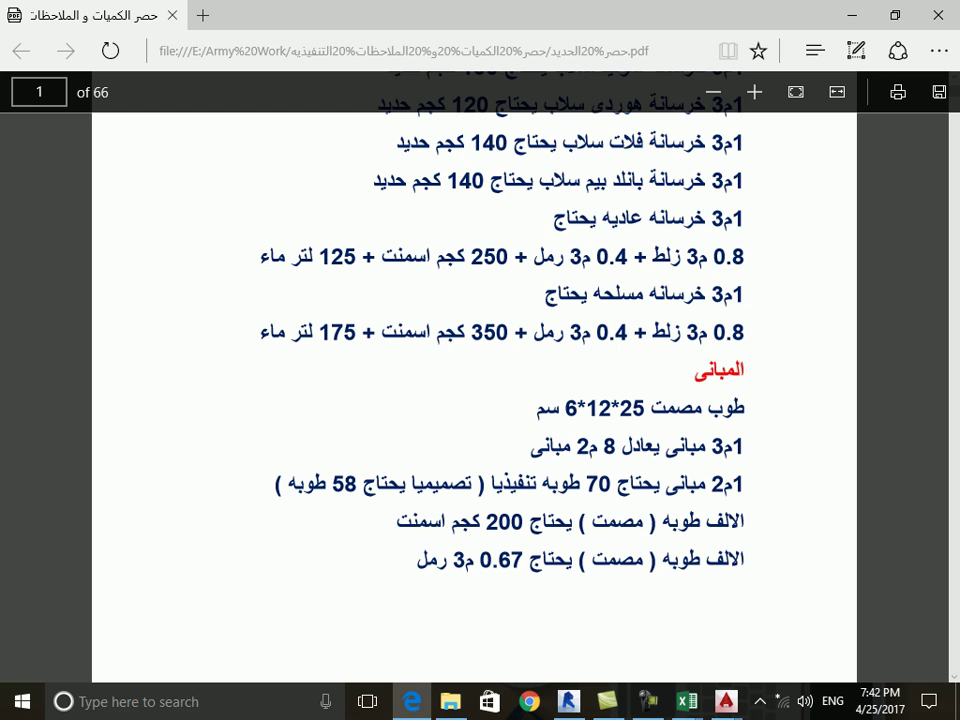
scroll(475, 400, up, 4)
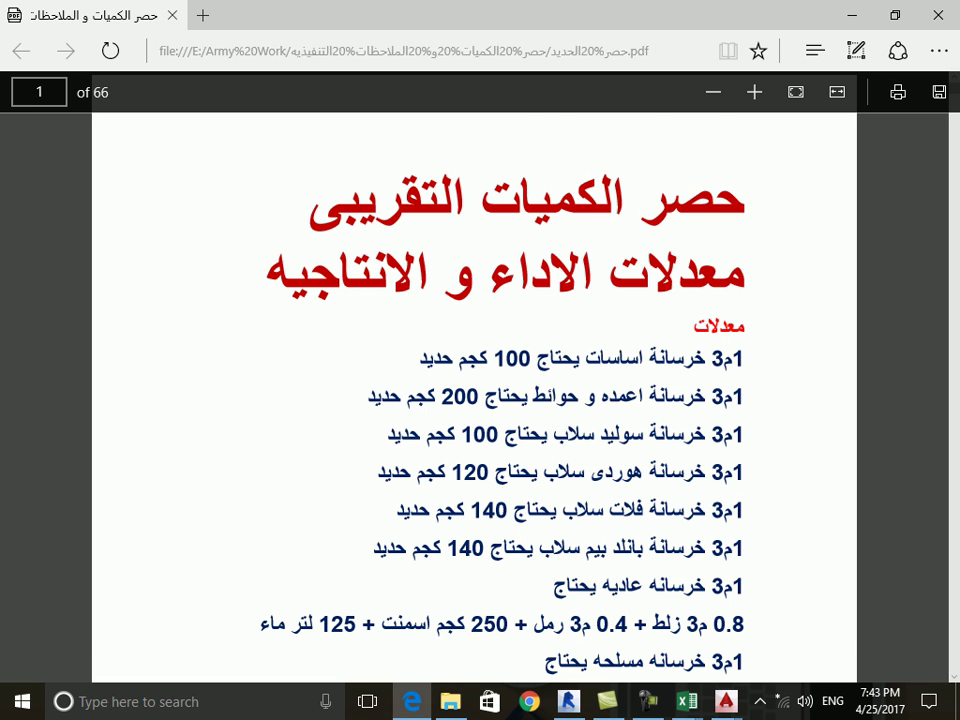
scroll(474, 400, down, 3)
scroll(474, 400, down, 5)
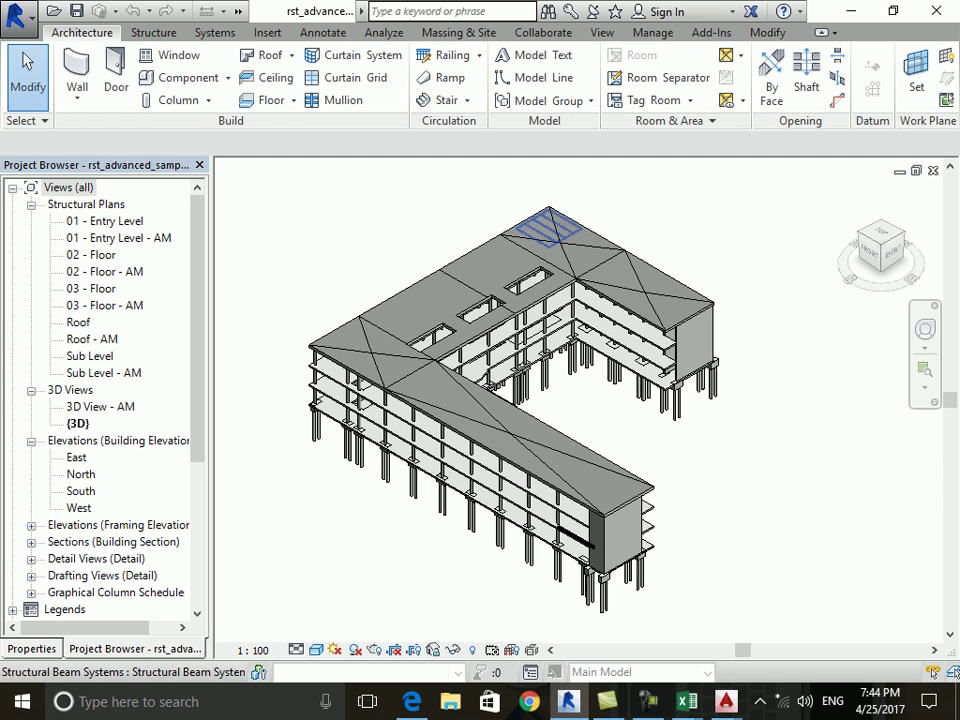
Clear the roof deck selection and bring up the View ribbon's Schedules dropdown.
click(525, 225)
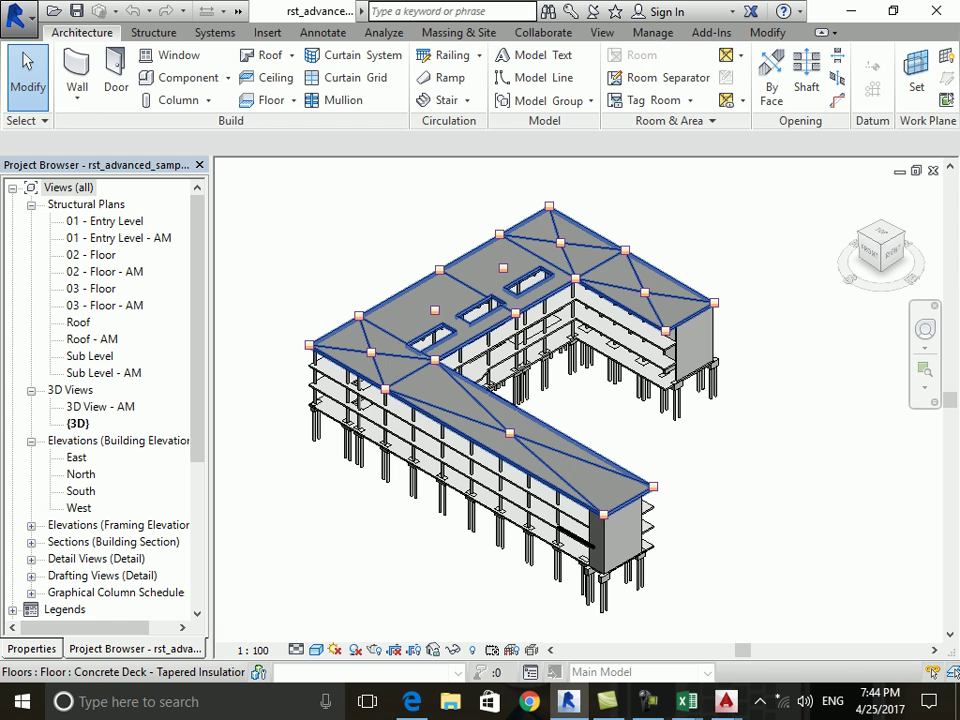
key(Escape)
click(602, 32)
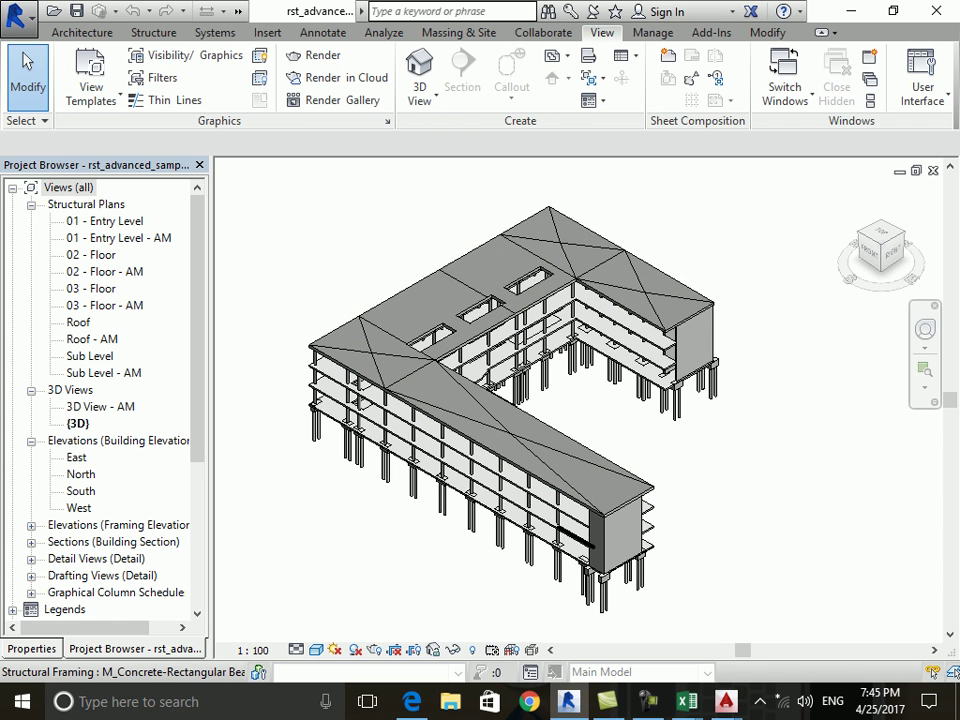
click(626, 56)
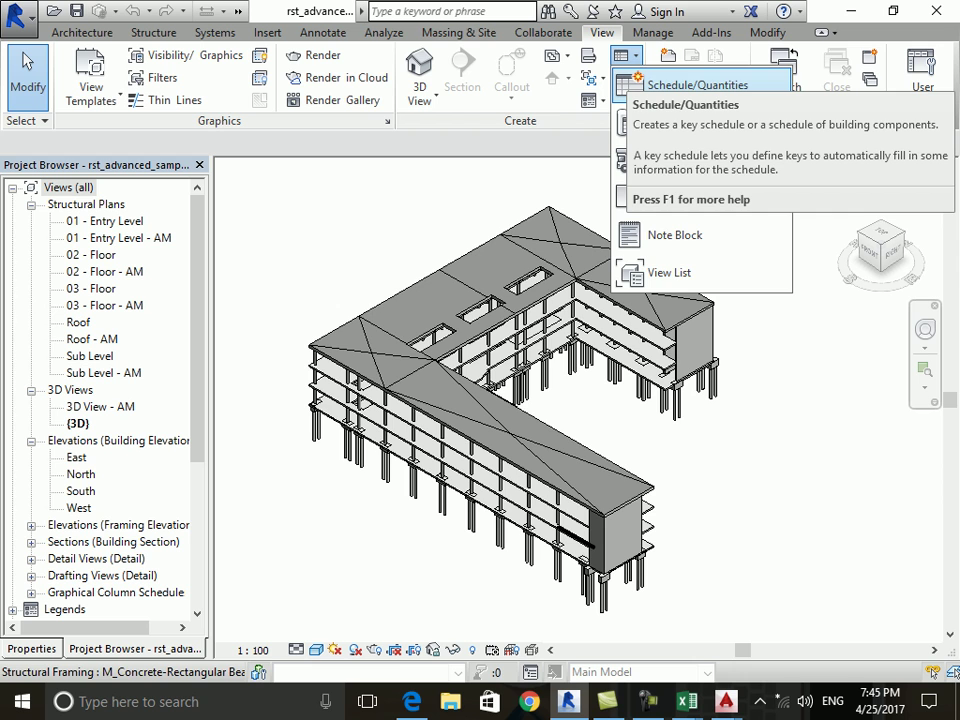
Start a new Schedule/Quantities and browse categories from Columns through Planting.
click(690, 85)
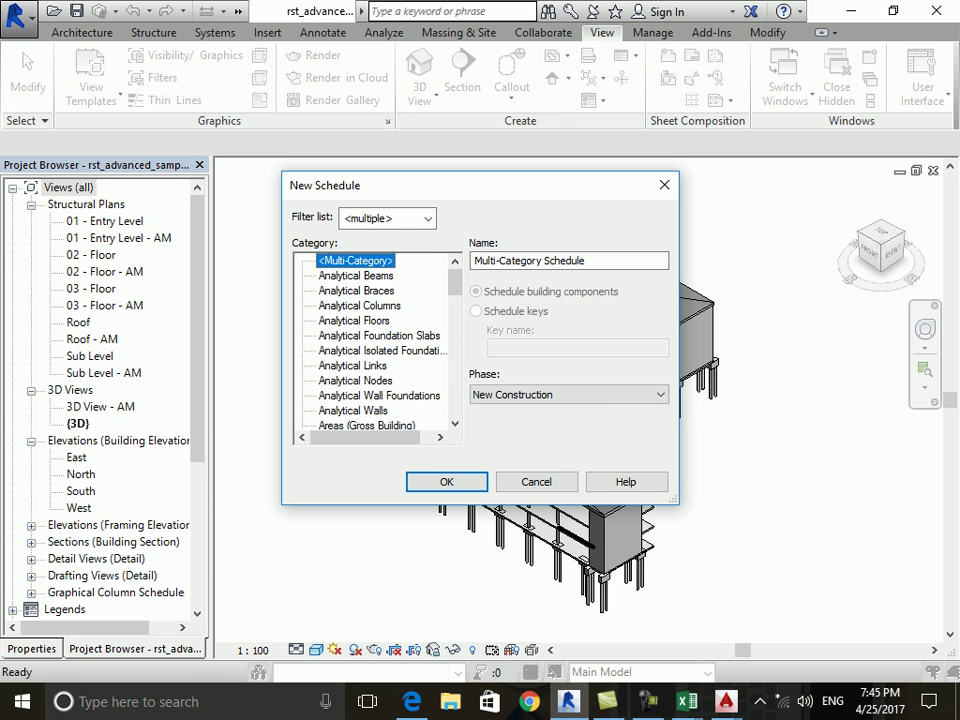
scroll(375, 340, down, 2)
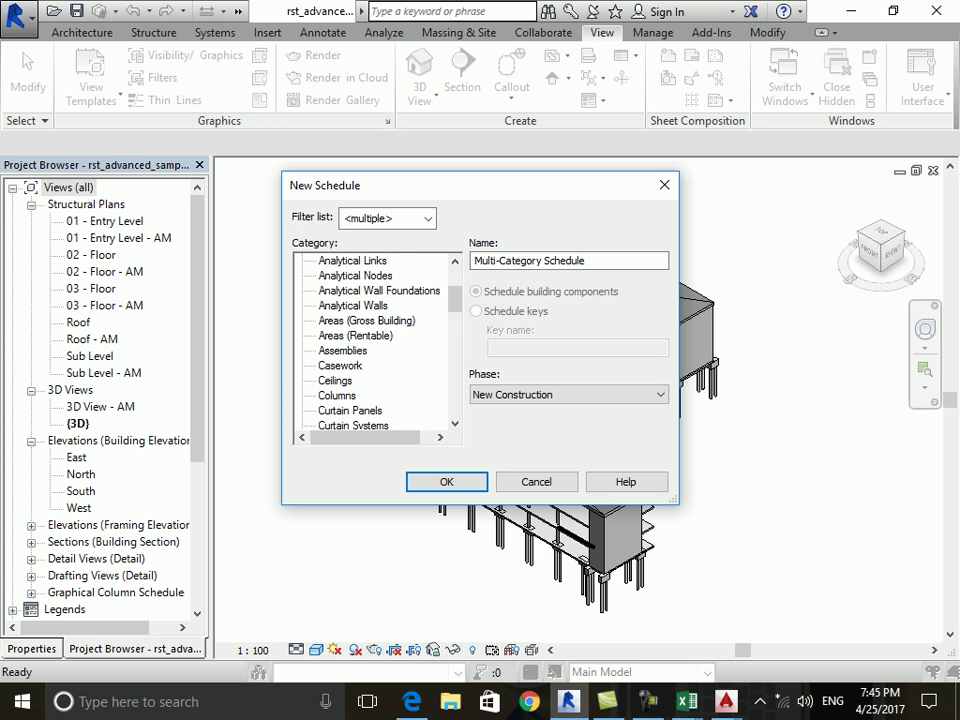
scroll(375, 340, down, 1)
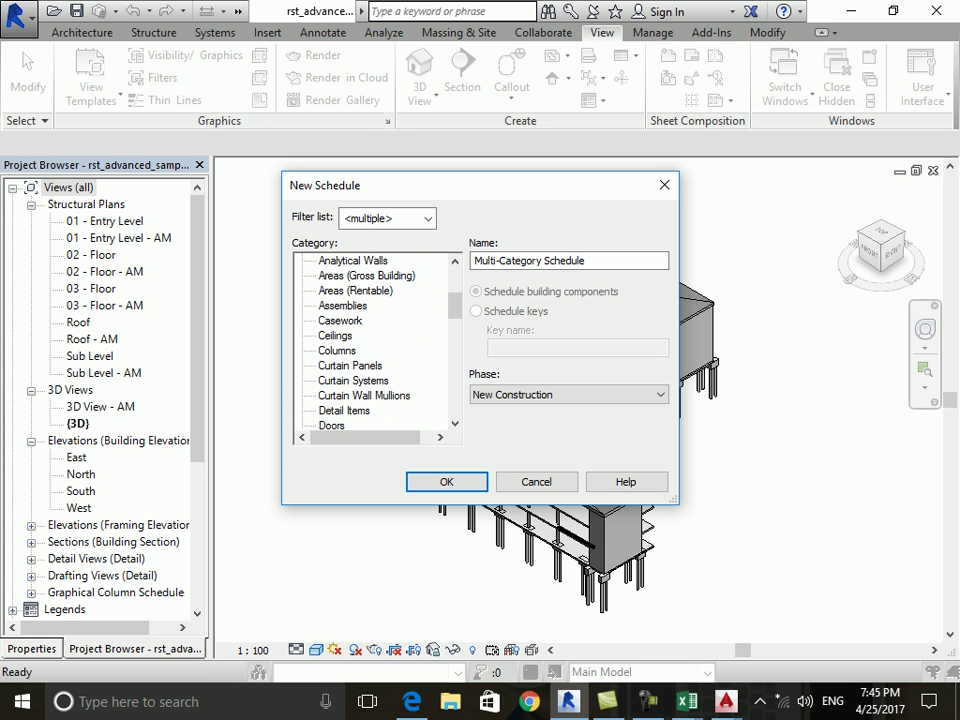
click(337, 350)
scroll(375, 340, down, 1)
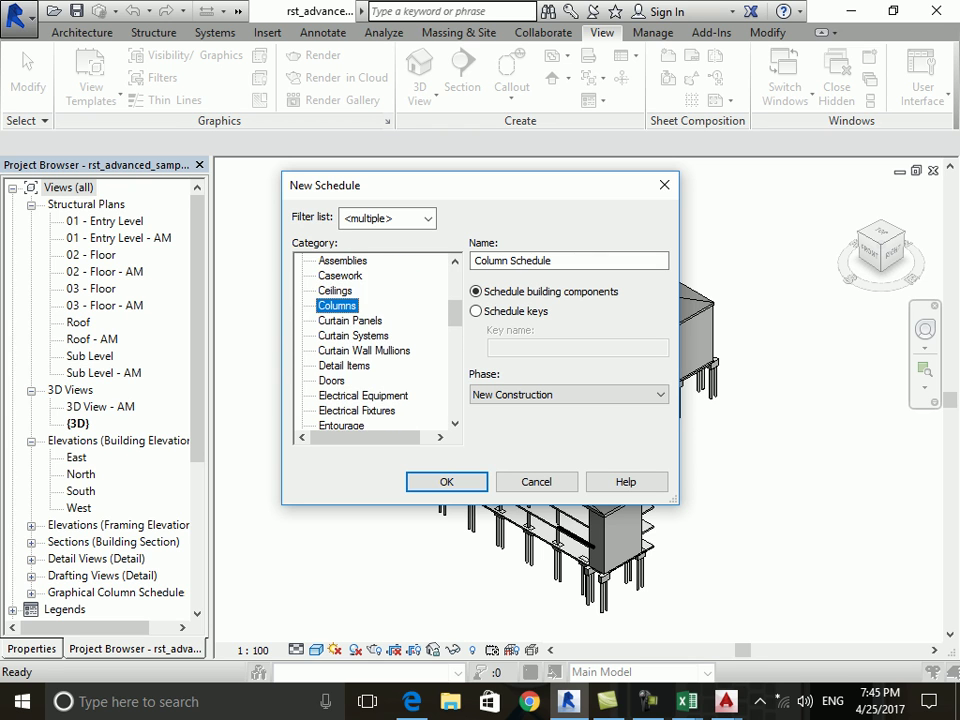
click(332, 380)
scroll(375, 340, down, 2)
click(337, 365)
scroll(375, 340, down, 2)
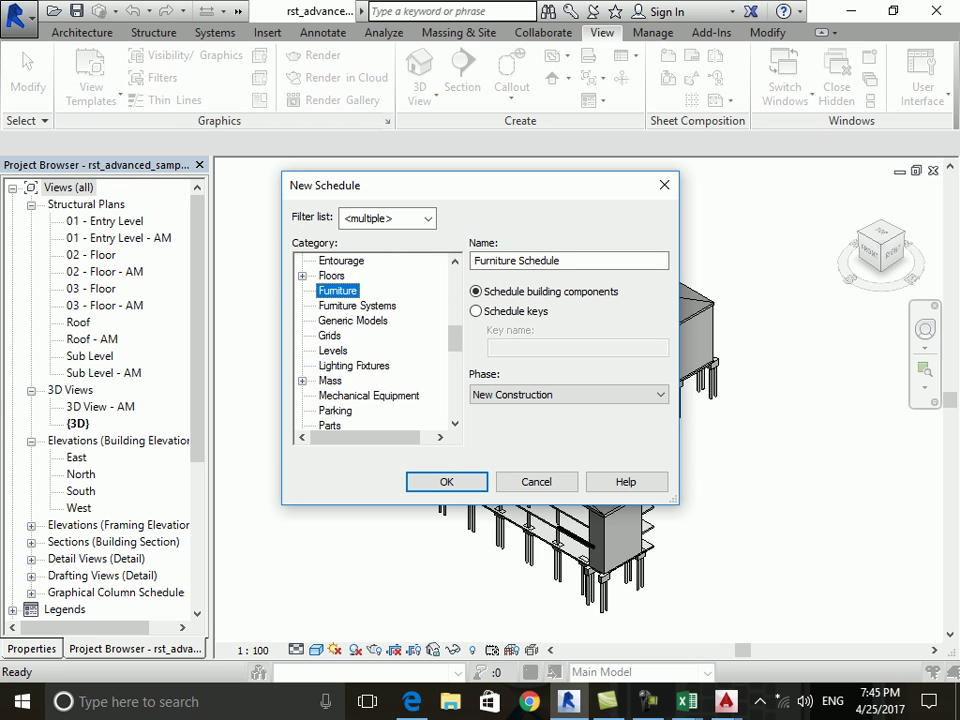
click(333, 350)
scroll(375, 340, down, 1)
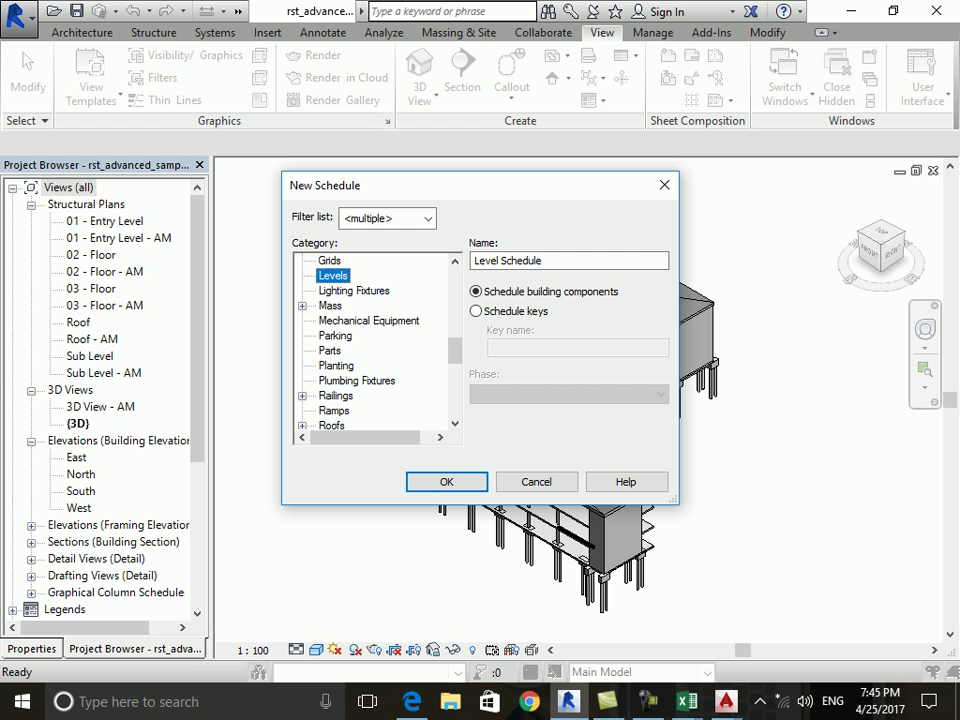
click(336, 365)
scroll(375, 340, down, 2)
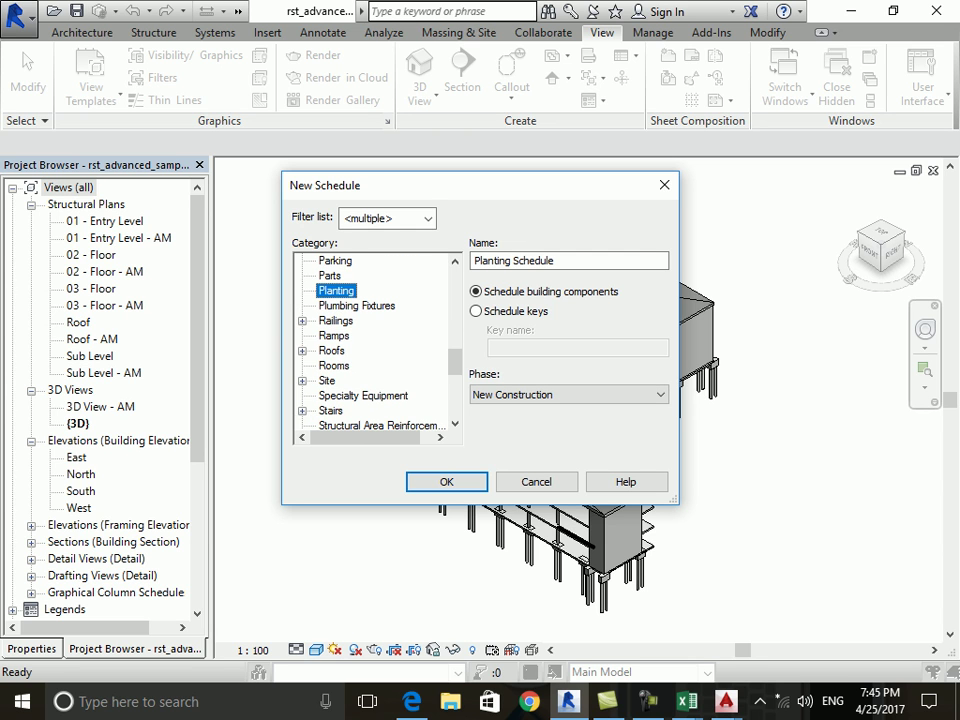
scroll(375, 340, down, 2)
scroll(375, 340, down, 2)
scroll(375, 340, up, 1)
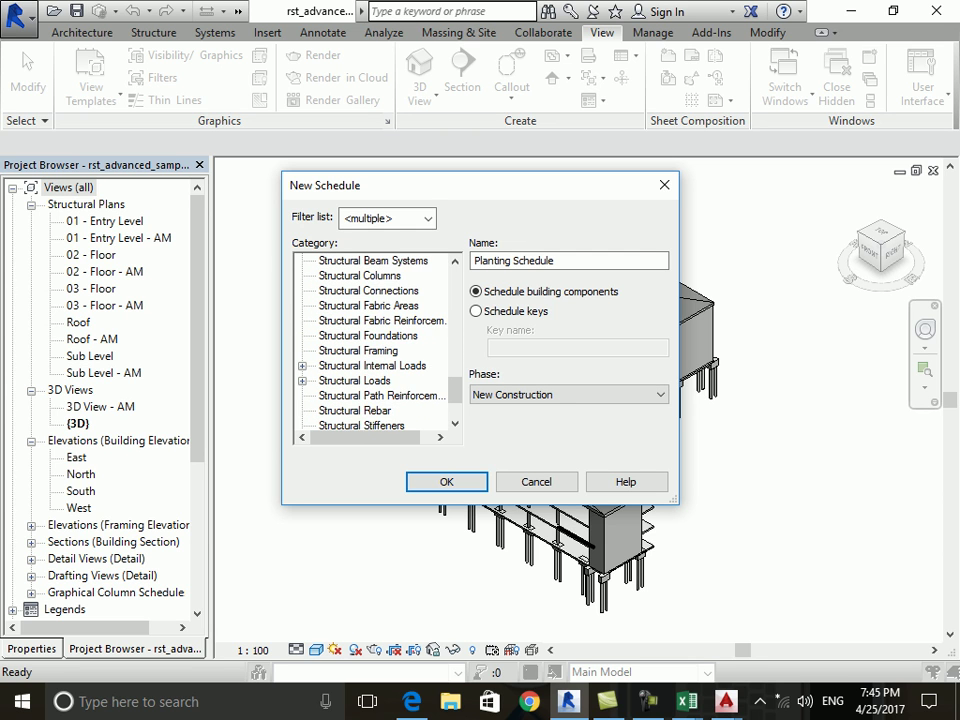
Choose Structural Columns as the new schedule's category.
click(360, 275)
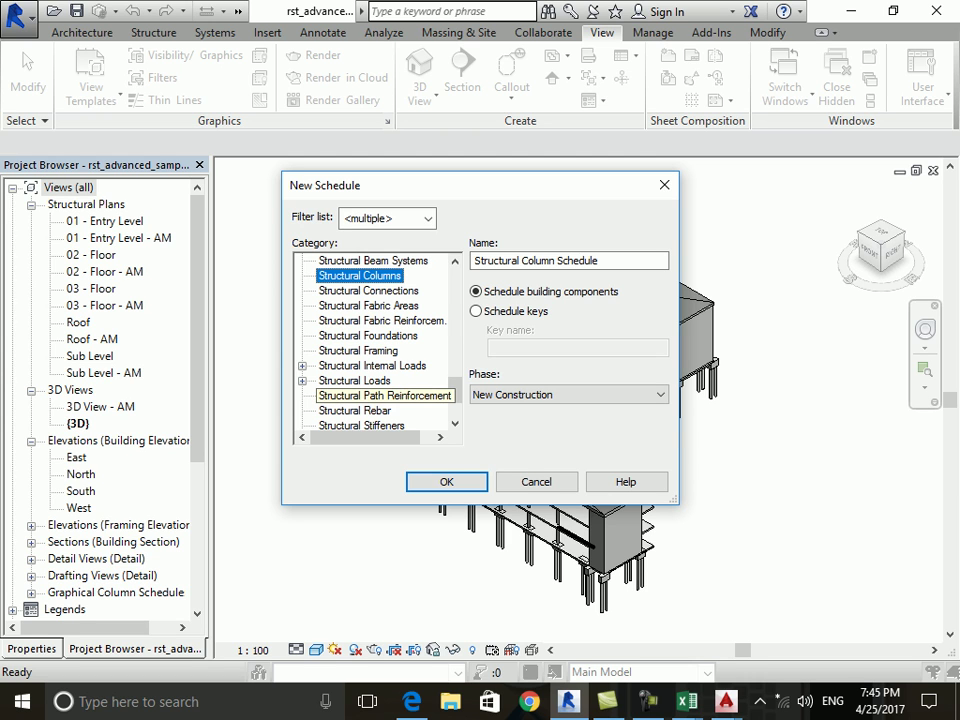
scroll(375, 340, up, 4)
scroll(375, 340, up, 6)
scroll(375, 340, up, 3)
scroll(375, 340, down, 2)
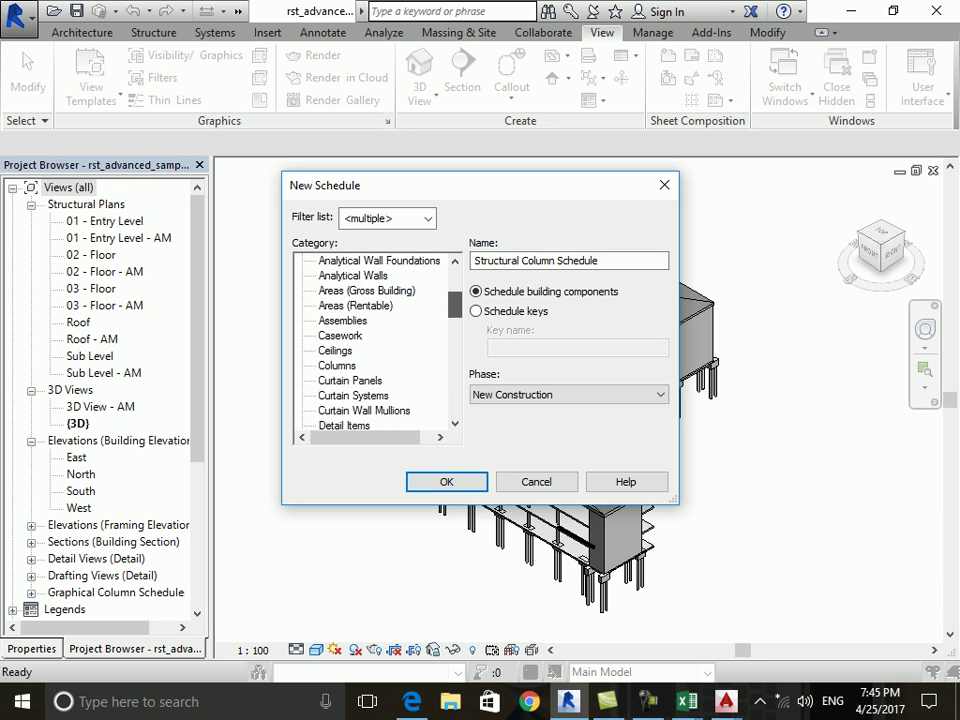
click(337, 350)
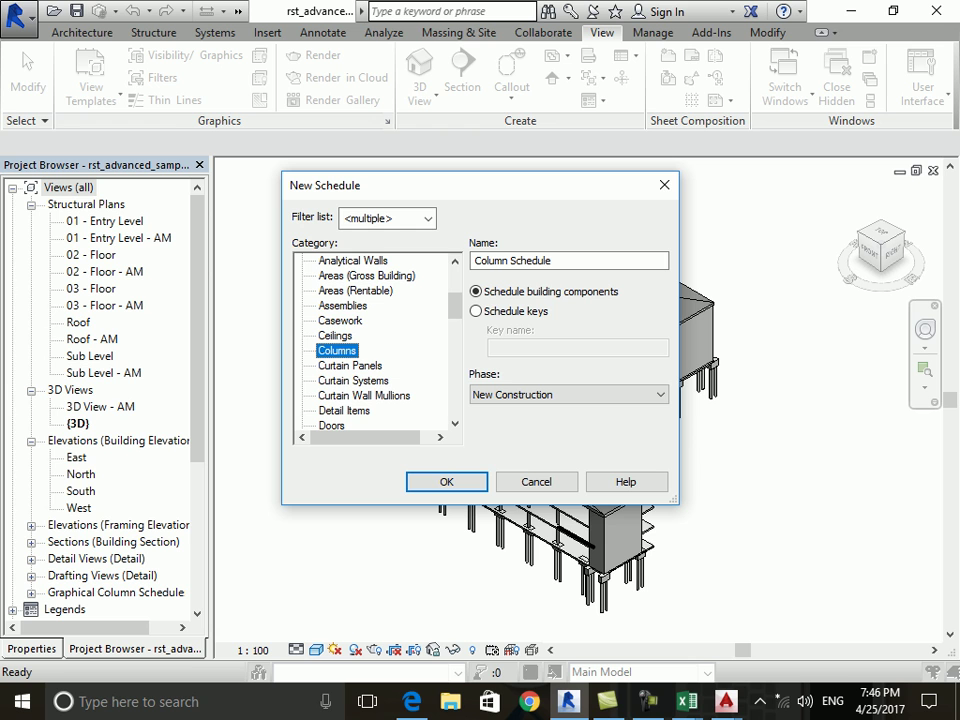
scroll(375, 340, down, 2)
scroll(375, 340, down, 4)
scroll(375, 340, down, 2)
scroll(375, 340, down, 2)
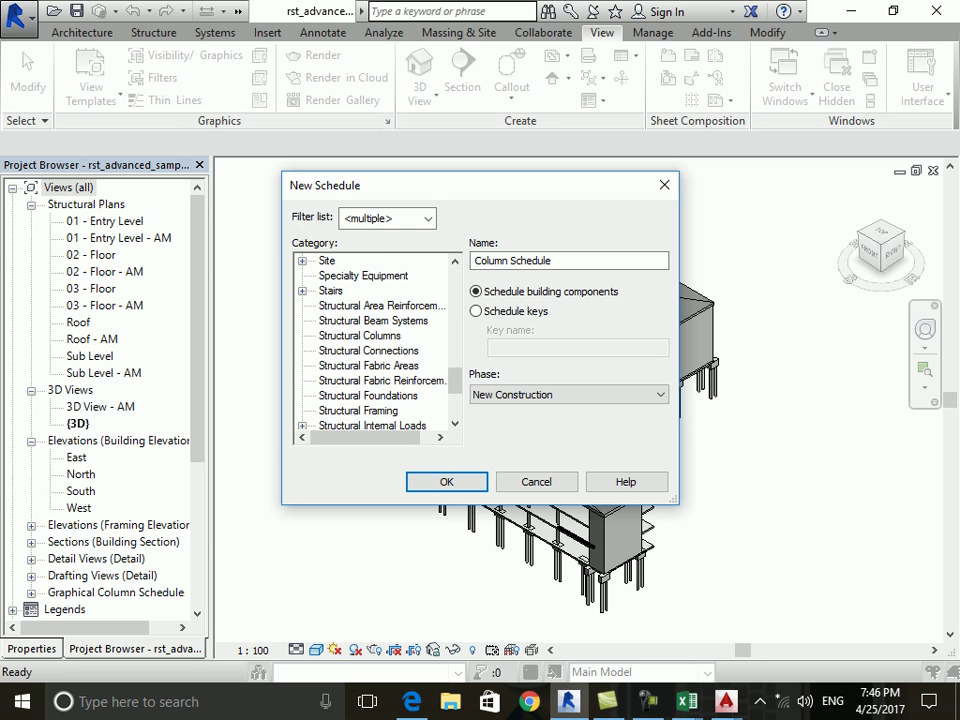
click(360, 335)
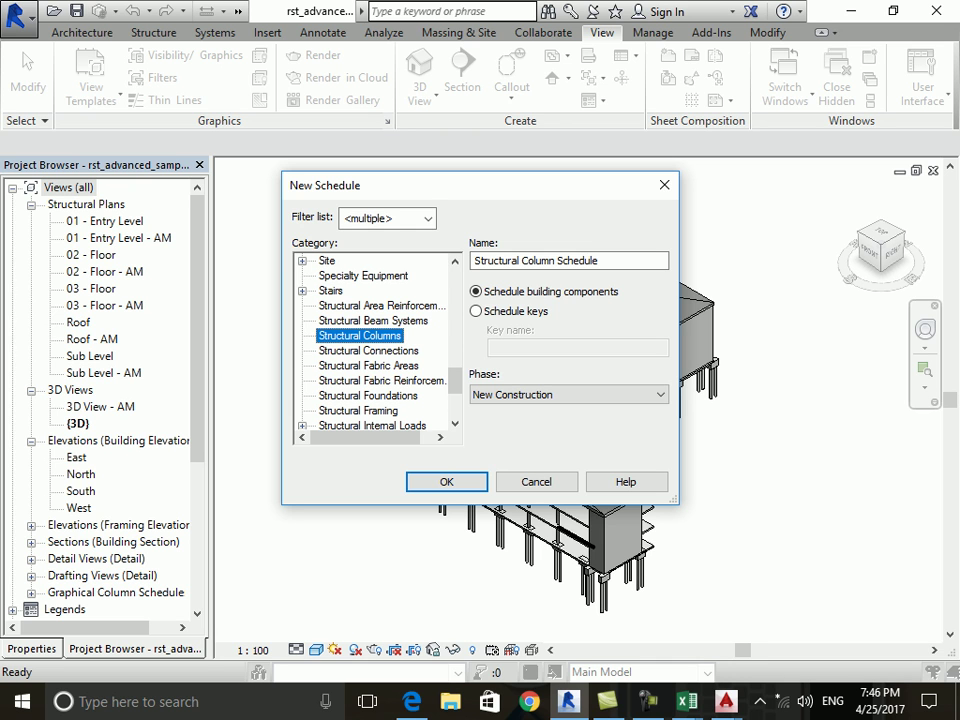
Confirm the new schedule and add Base Level and Count to the scheduled fields.
key(Return)
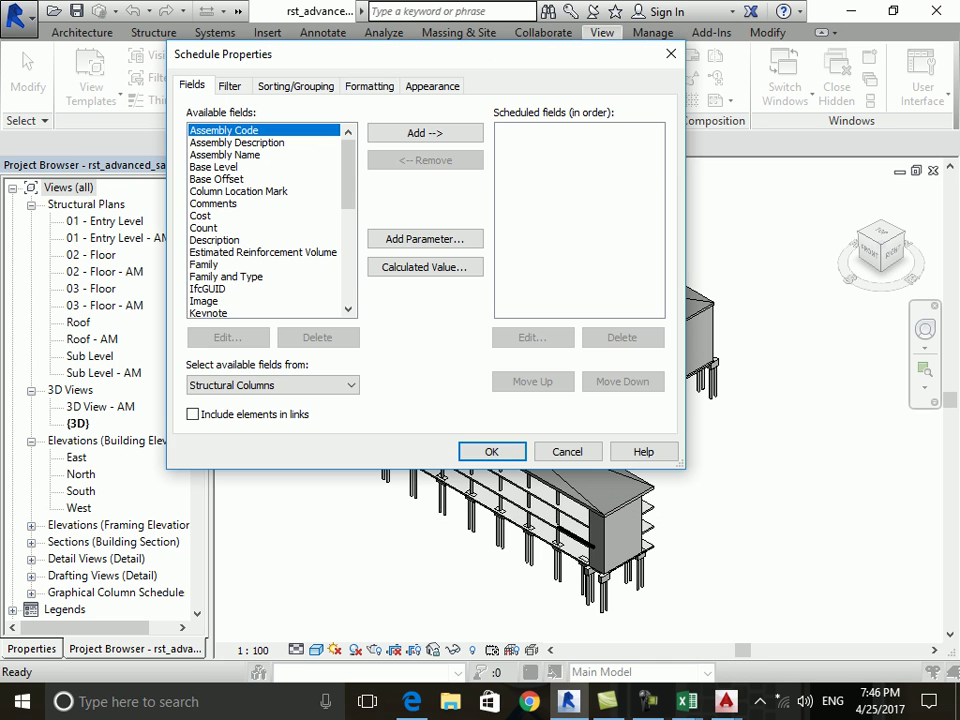
click(213, 203)
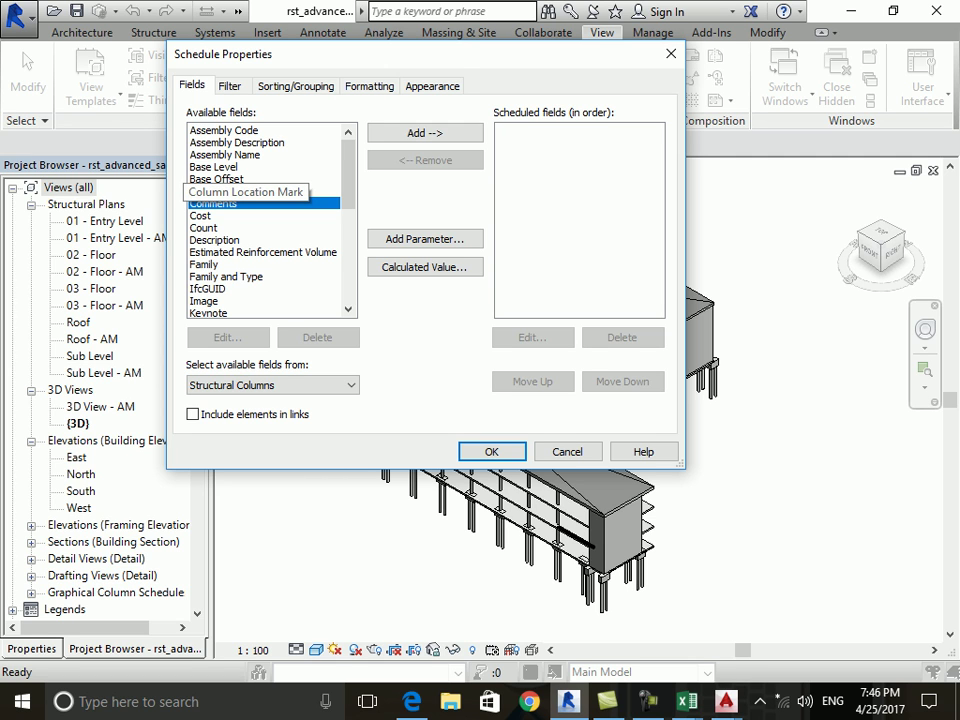
click(213, 166)
click(216, 178)
click(213, 166)
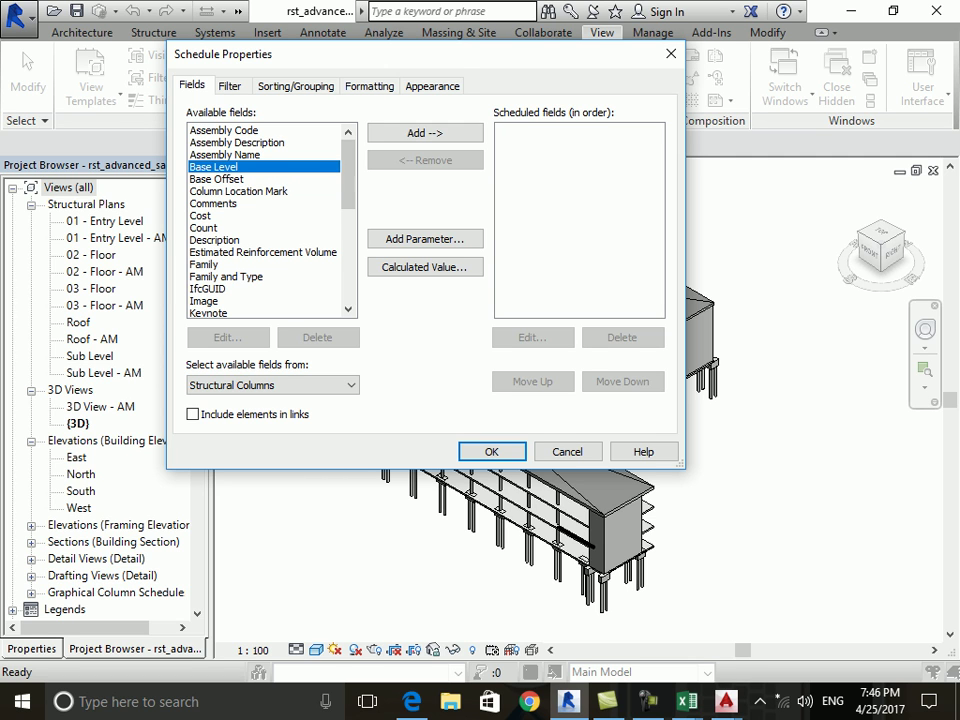
click(425, 132)
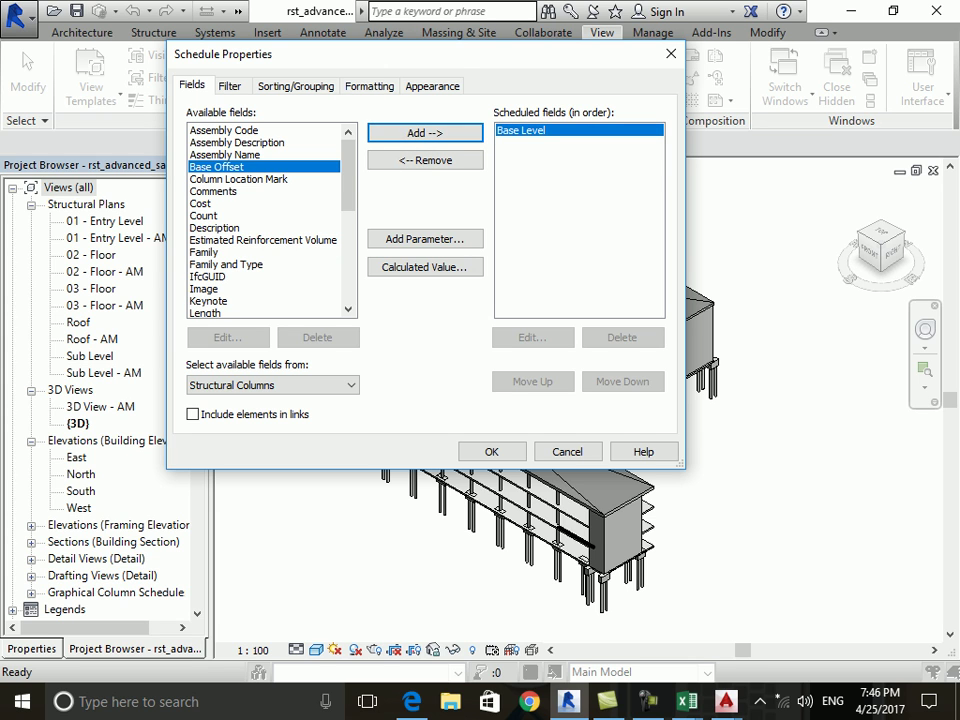
click(204, 215)
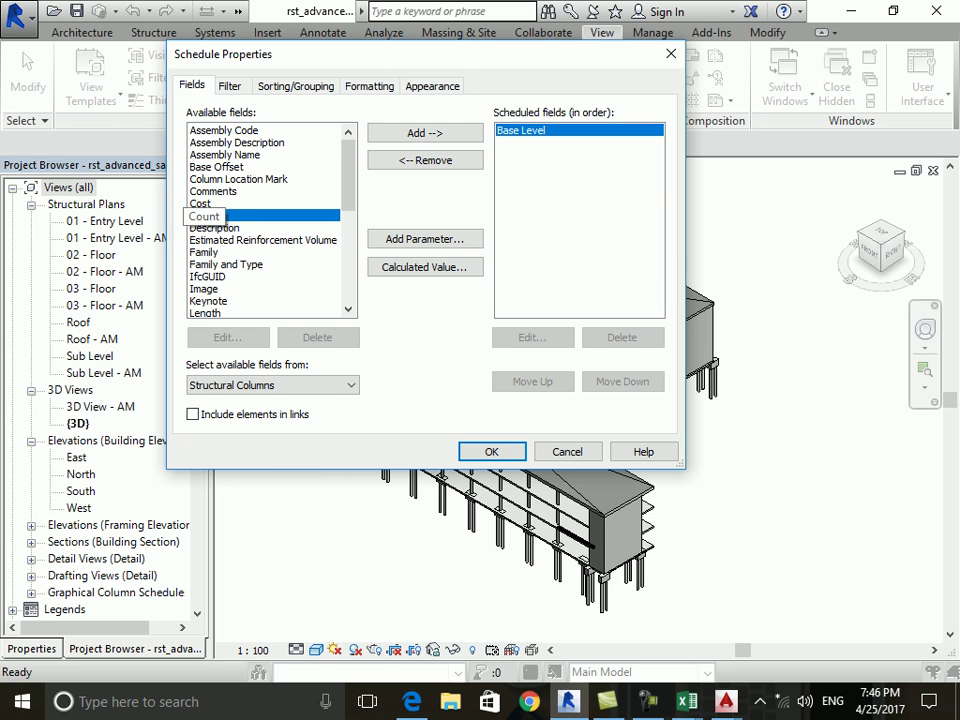
click(425, 133)
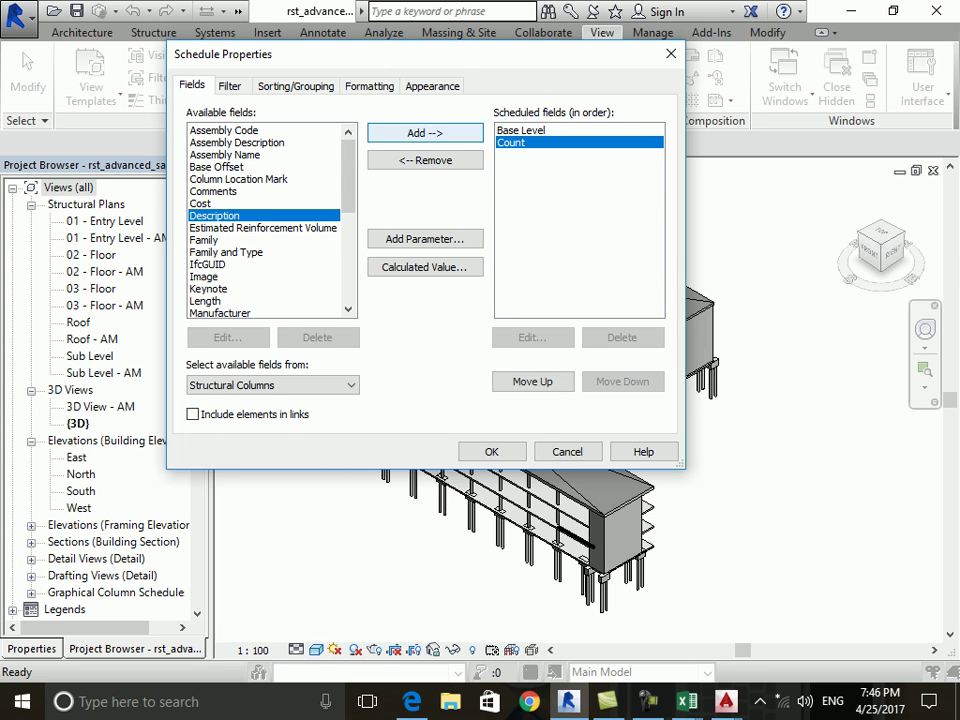
Add Cost, Family and Type, and Volume to the scheduled fields.
click(200, 203)
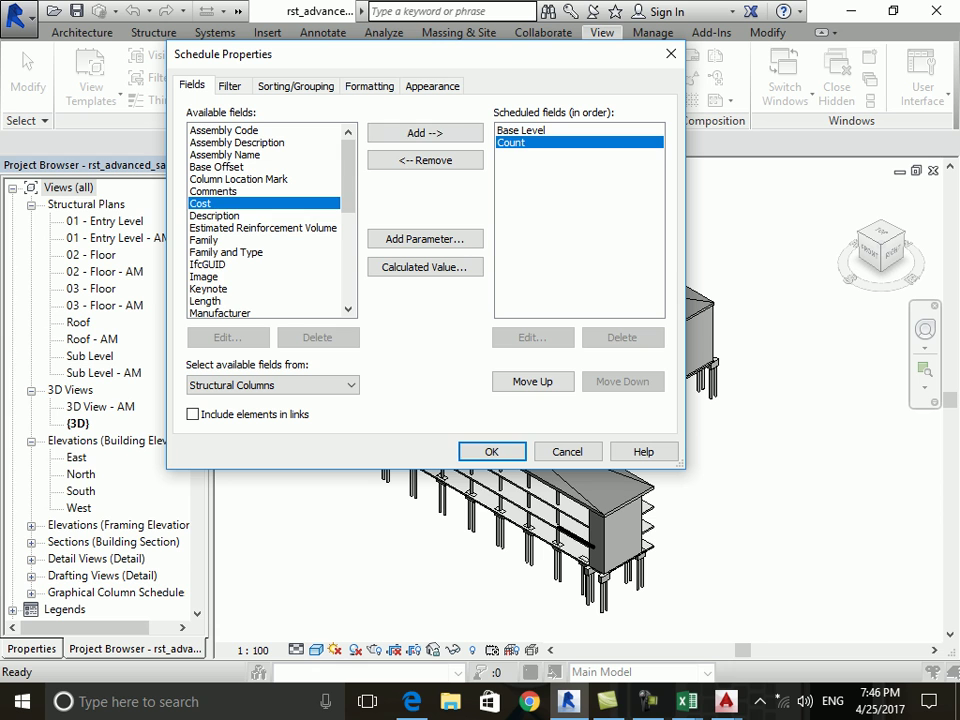
click(425, 133)
click(226, 240)
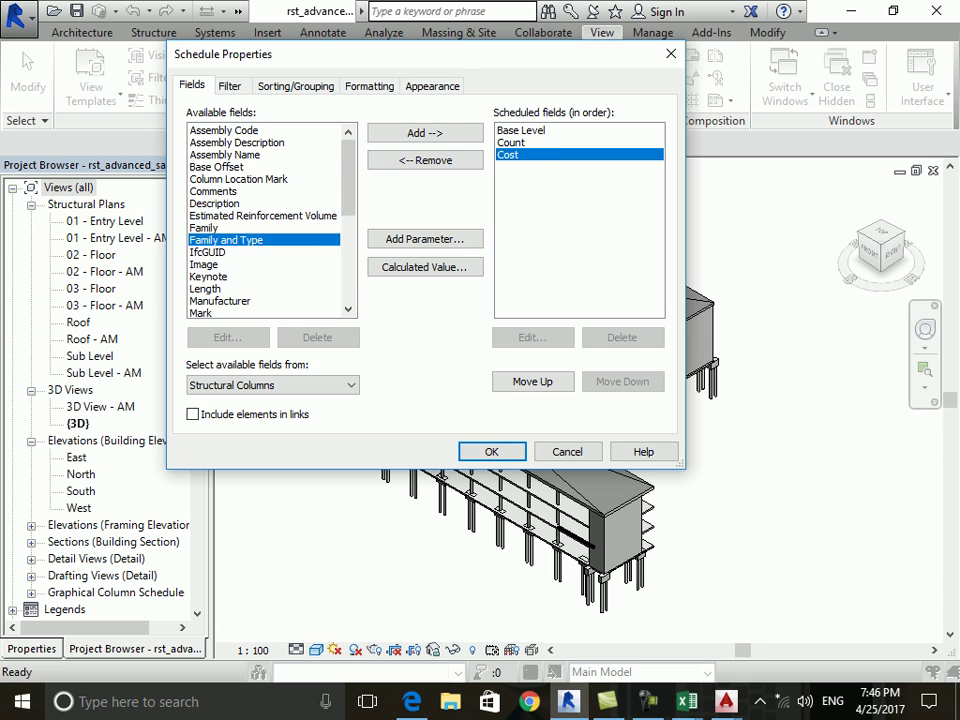
click(425, 133)
click(210, 276)
scroll(265, 220, down, 3)
scroll(265, 220, down, 3)
click(205, 301)
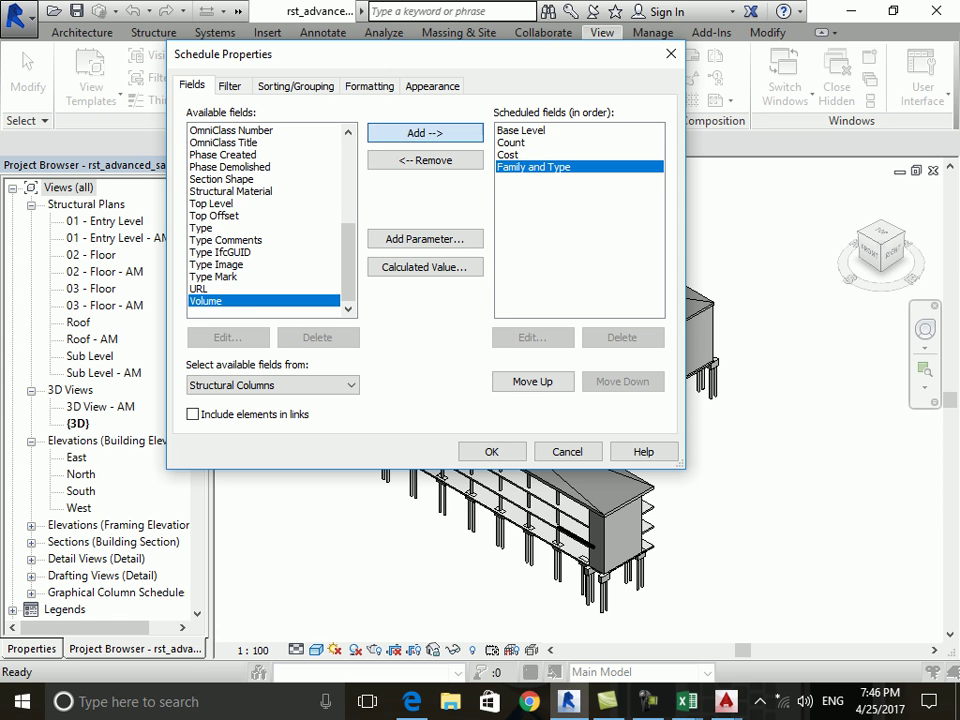
click(425, 133)
Browse the remaining available fields and review the scheduled field order.
scroll(265, 220, up, 2)
scroll(271, 220, down, 1)
scroll(271, 220, down, 2)
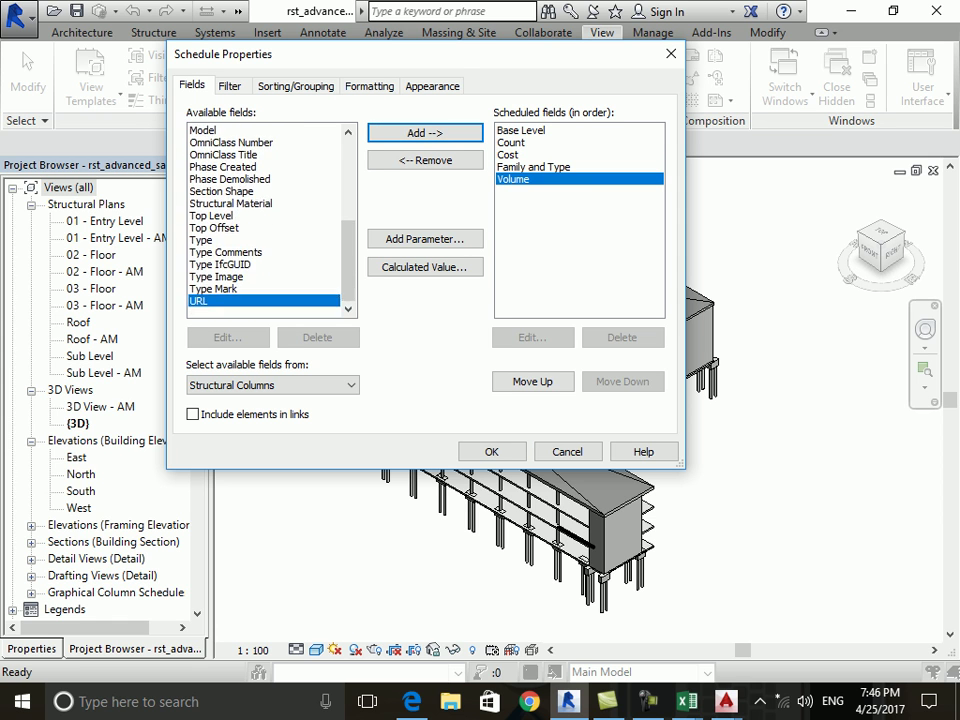
scroll(271, 220, up, 3)
scroll(271, 220, up, 2)
scroll(265, 220, up, 2)
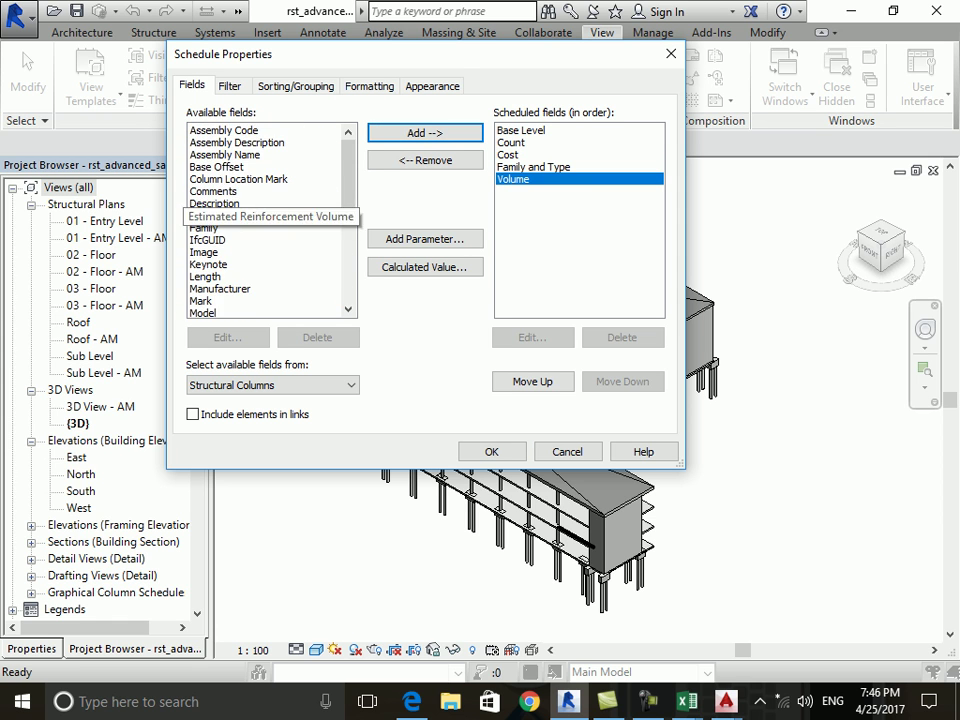
click(250, 179)
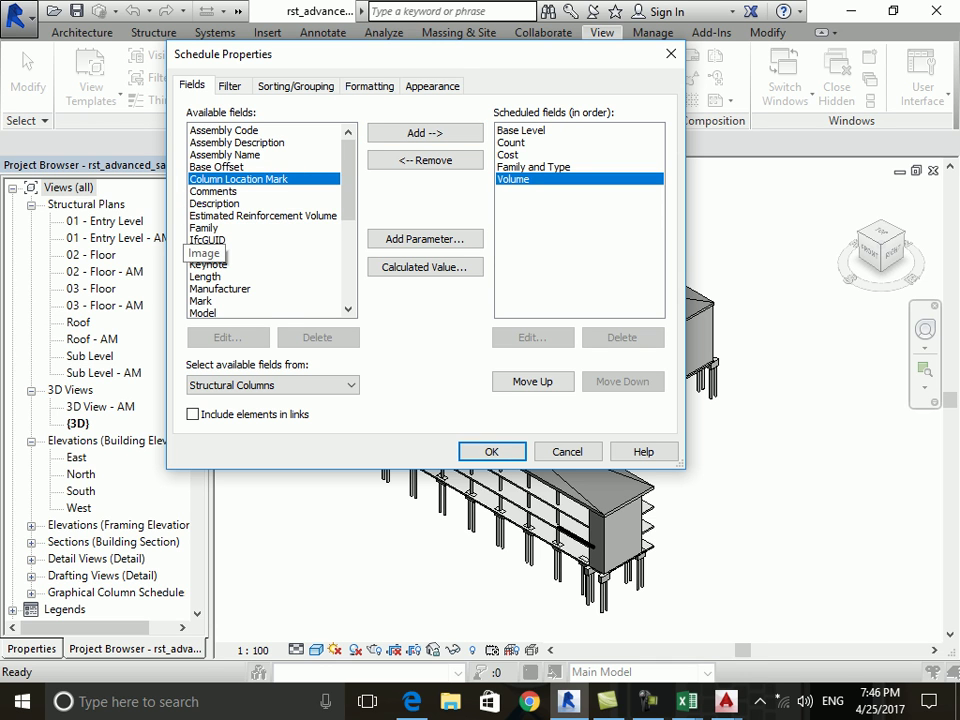
scroll(230, 253, down, 1)
scroll(230, 253, down, 3)
scroll(230, 253, down, 2)
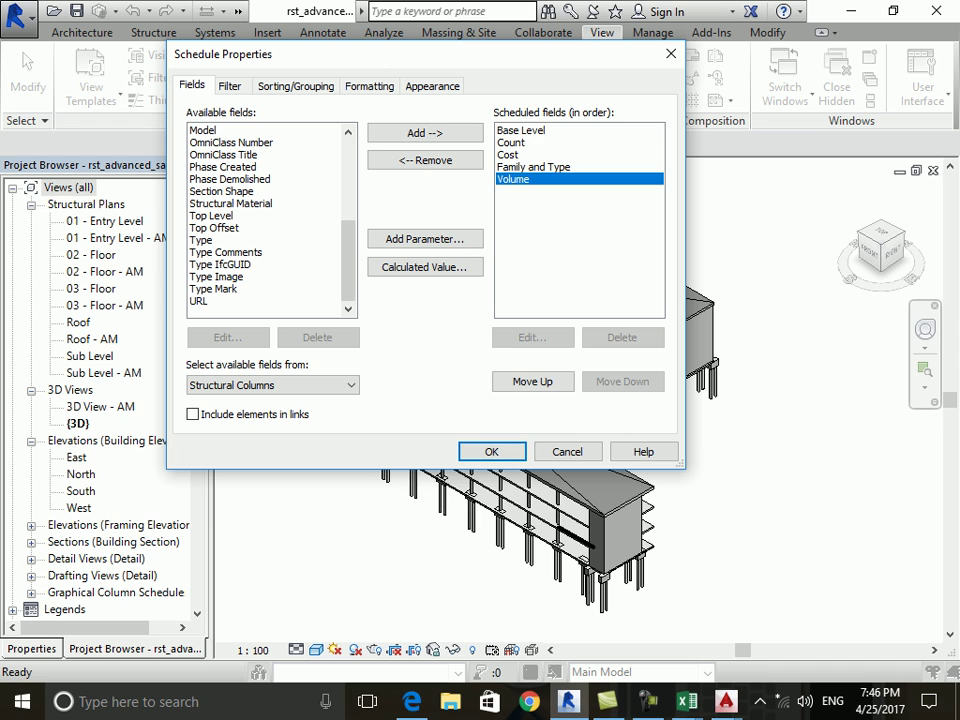
click(521, 130)
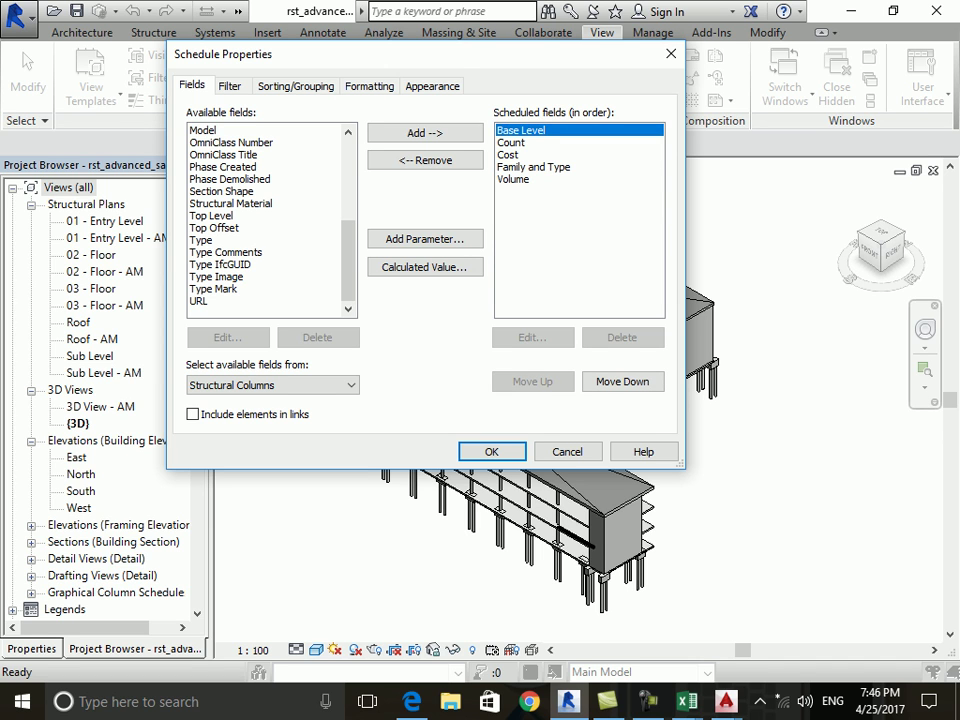
click(511, 142)
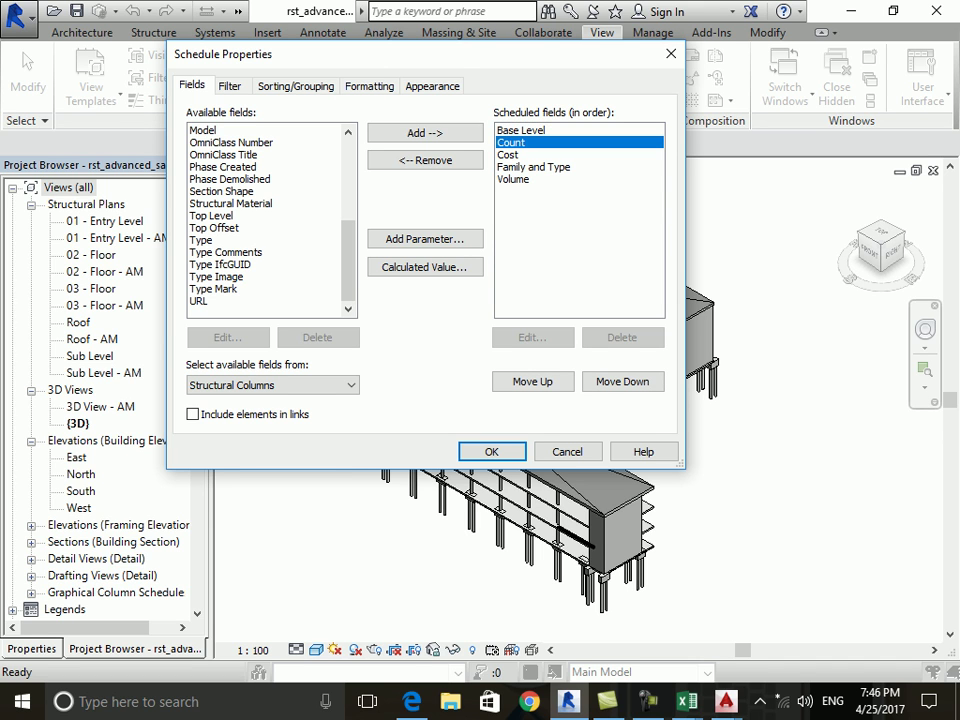
click(508, 154)
click(533, 166)
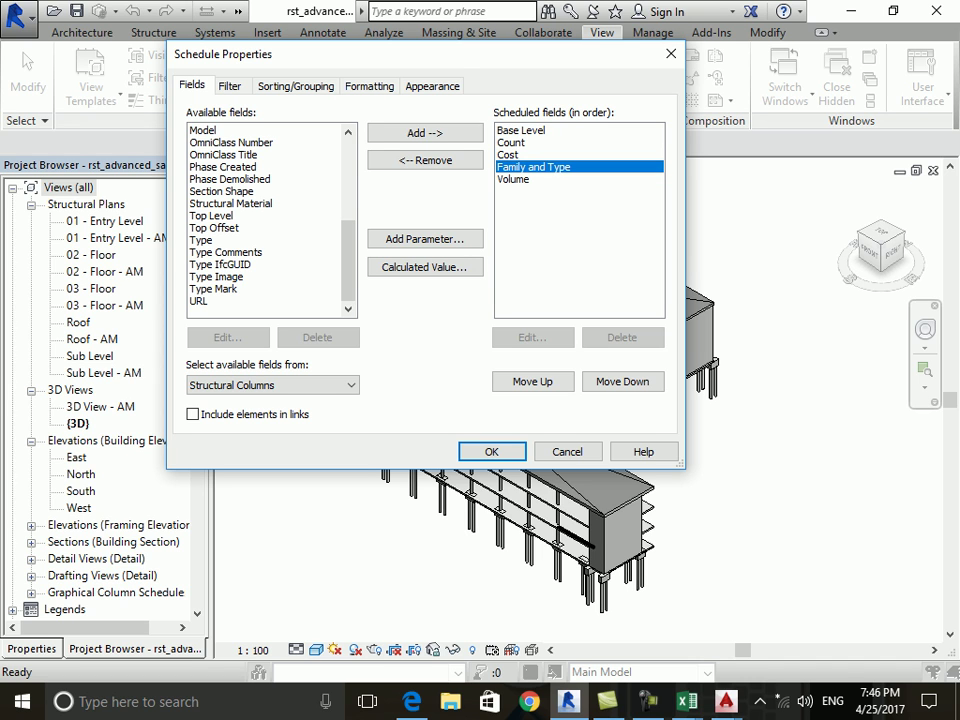
click(513, 179)
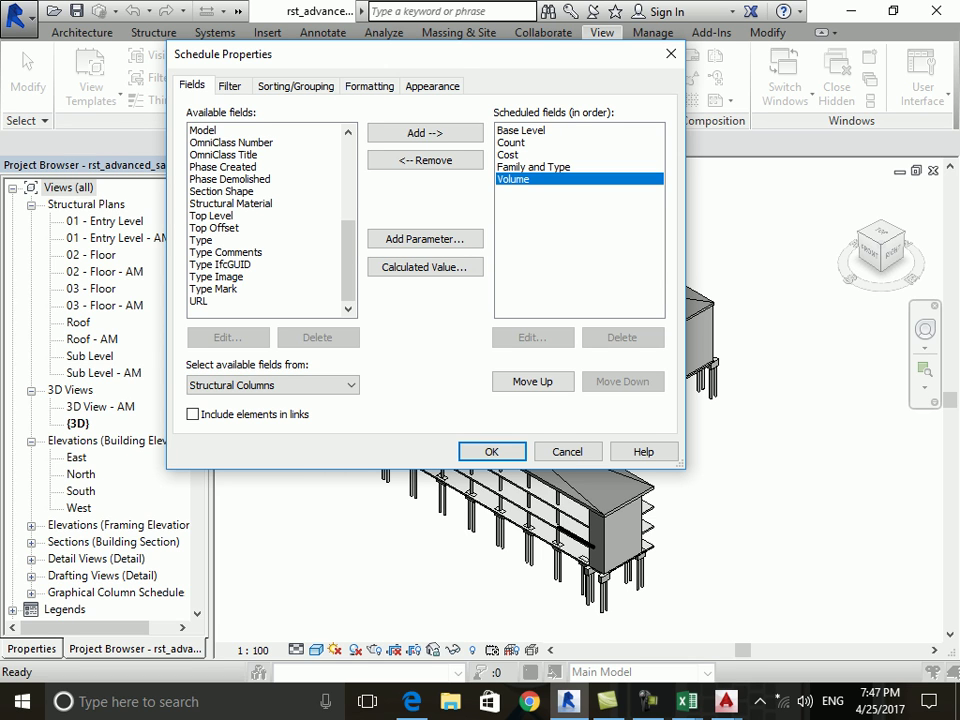
Create a calculated field named Final Cost with formula Cost*Volume.
click(424, 267)
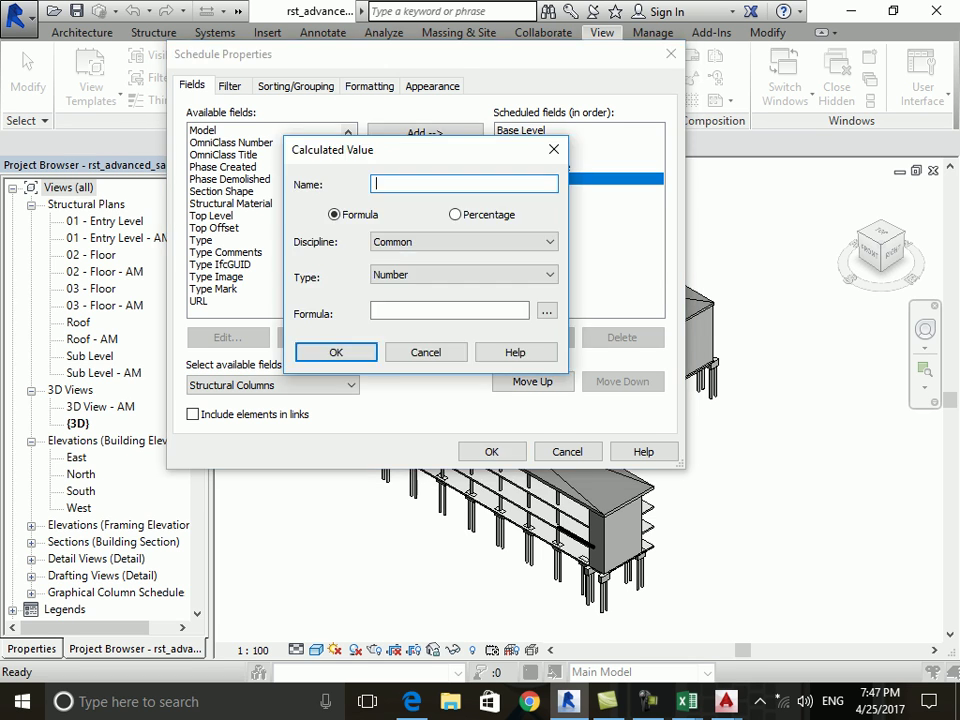
text(Final Cost)
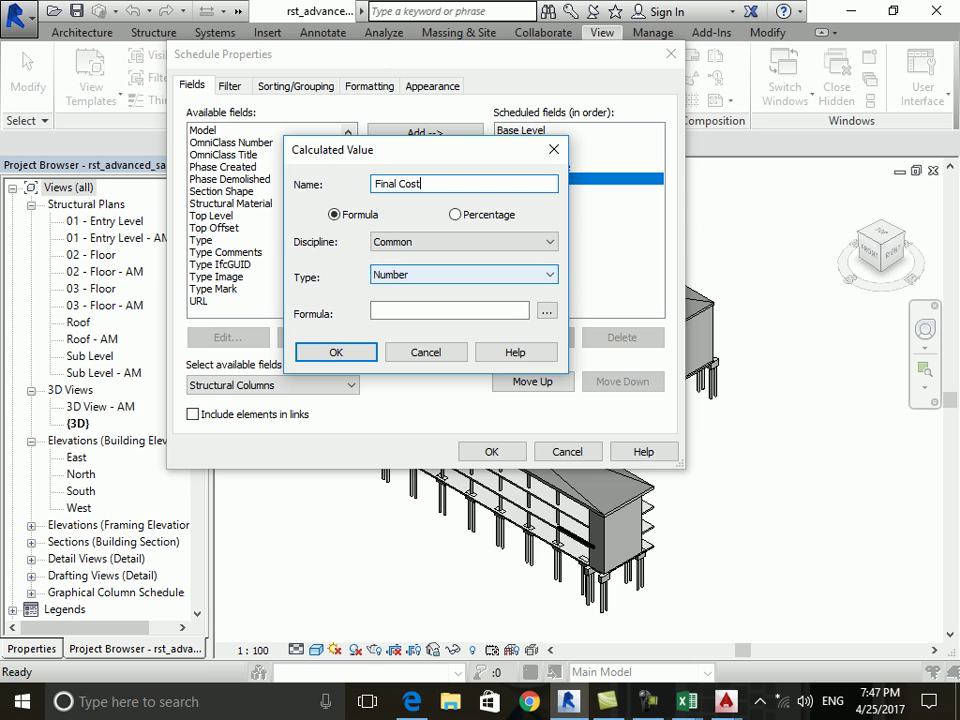
click(546, 311)
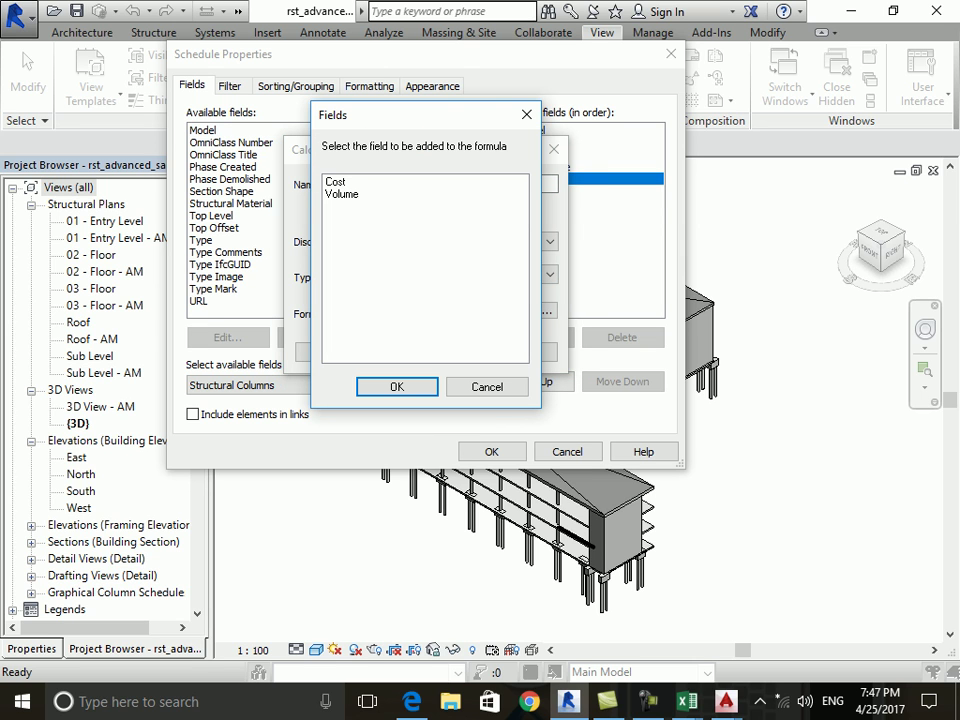
click(336, 181)
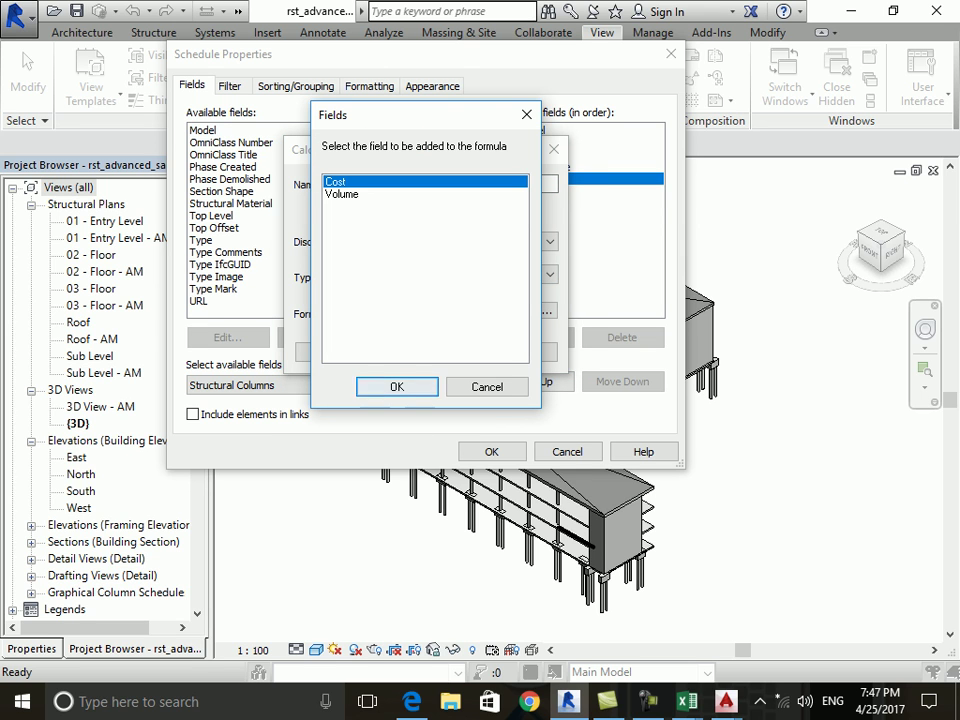
key(Return)
text(*)
click(546, 311)
click(343, 191)
key(Return)
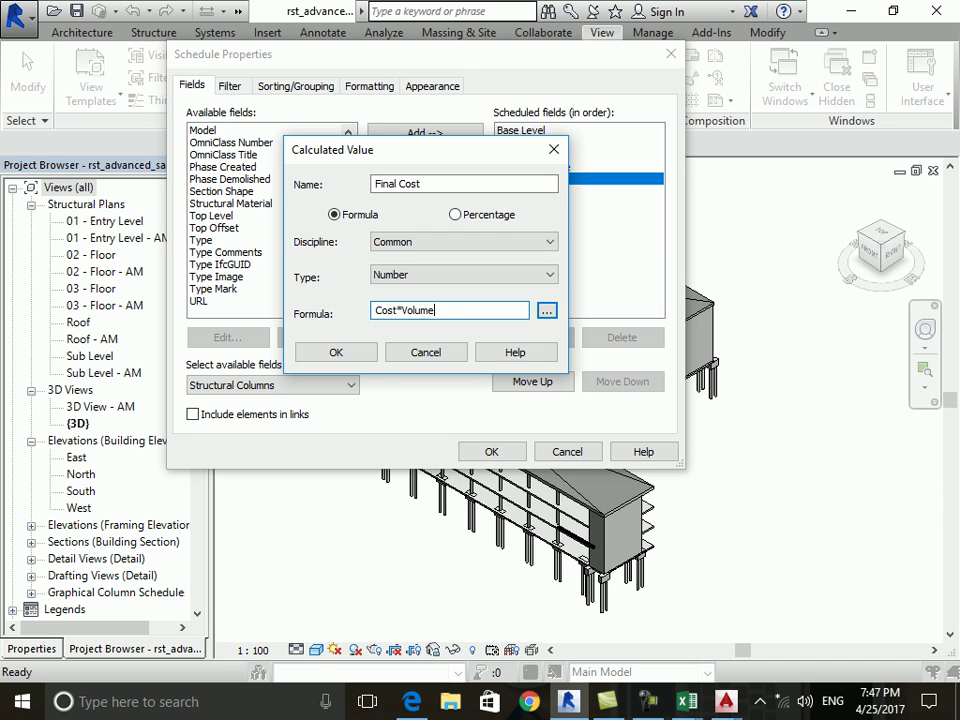
Clear the inconsistent units error by setting Final Cost's type to Volume.
click(463, 274)
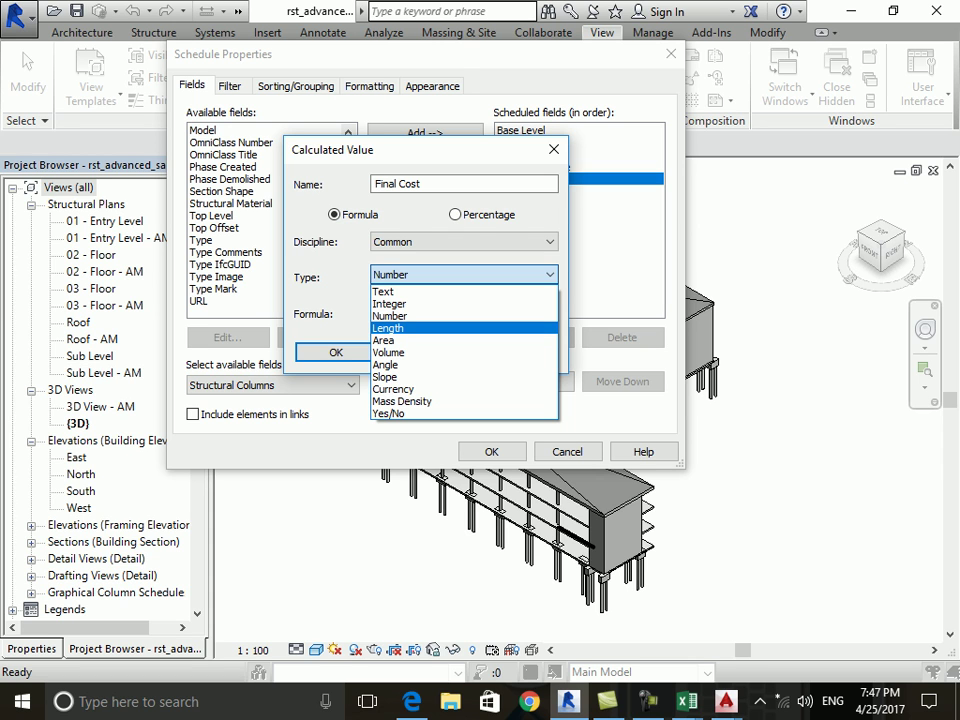
key(Escape)
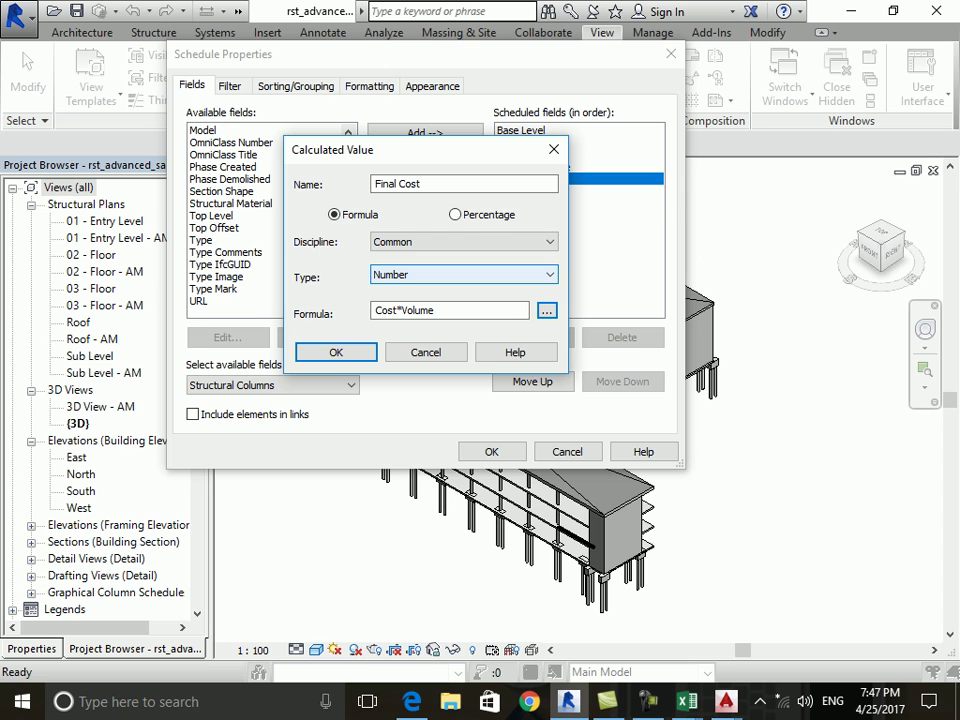
key(Return)
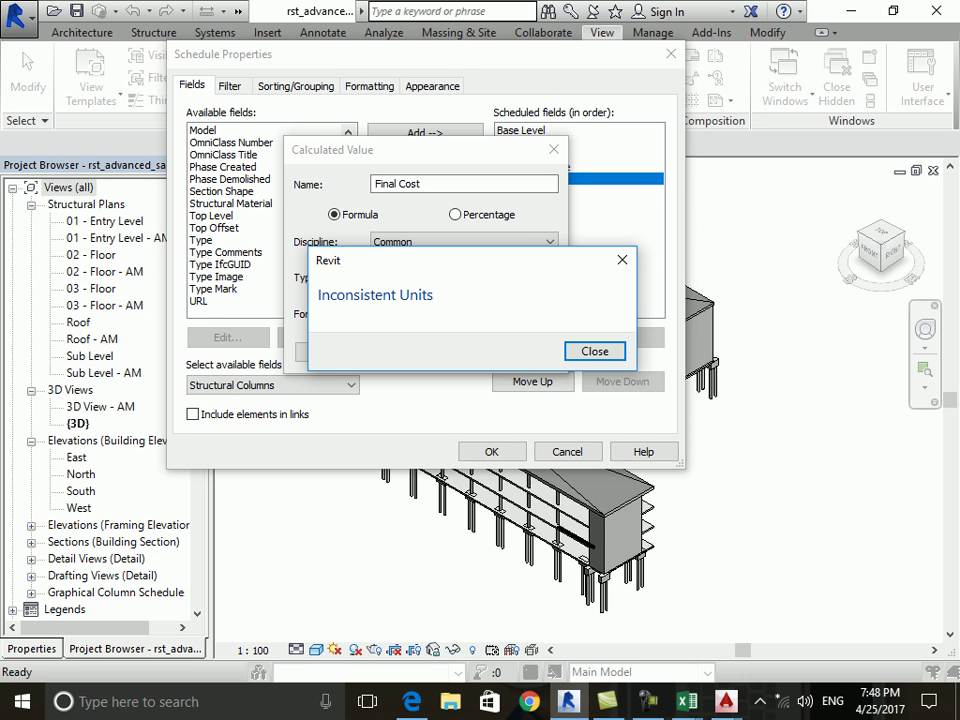
key(Return)
key(shift+Tab)
key(alt+Down)
key(Down)
key(Down)
key(Down)
key(Return)
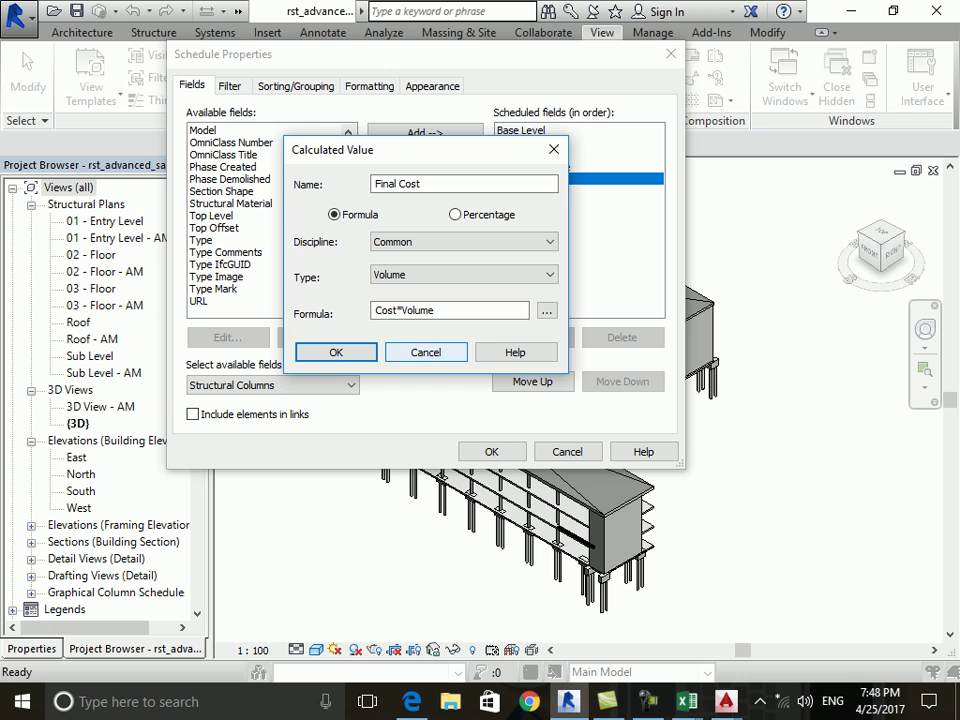
click(336, 352)
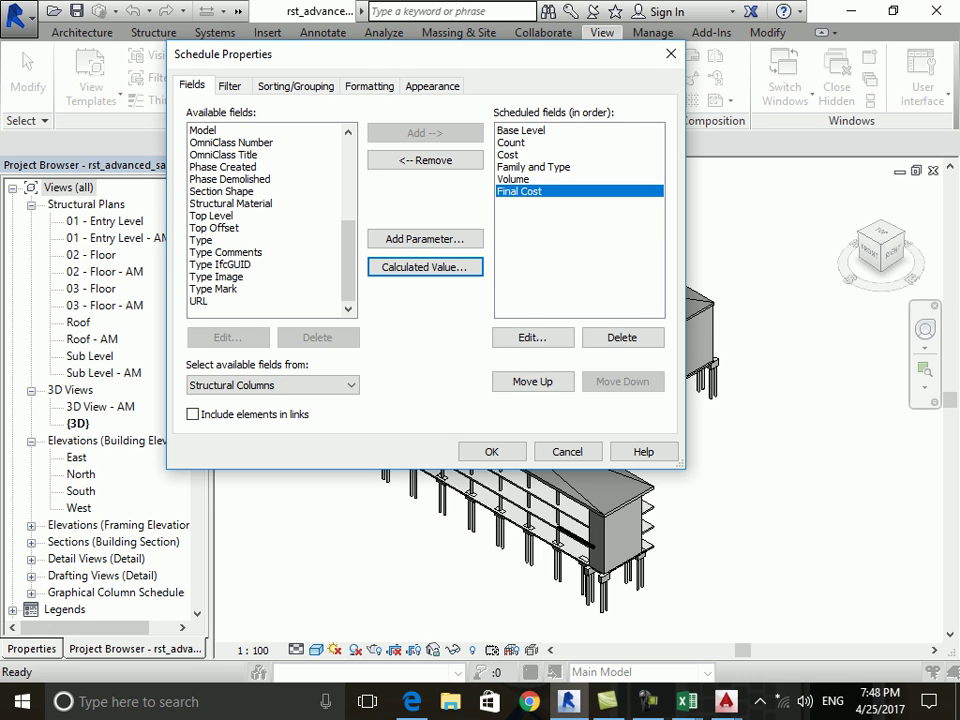
Widen the Base Level, Family and Type, and Volume columns; narrow Count and Cost.
key(Return)
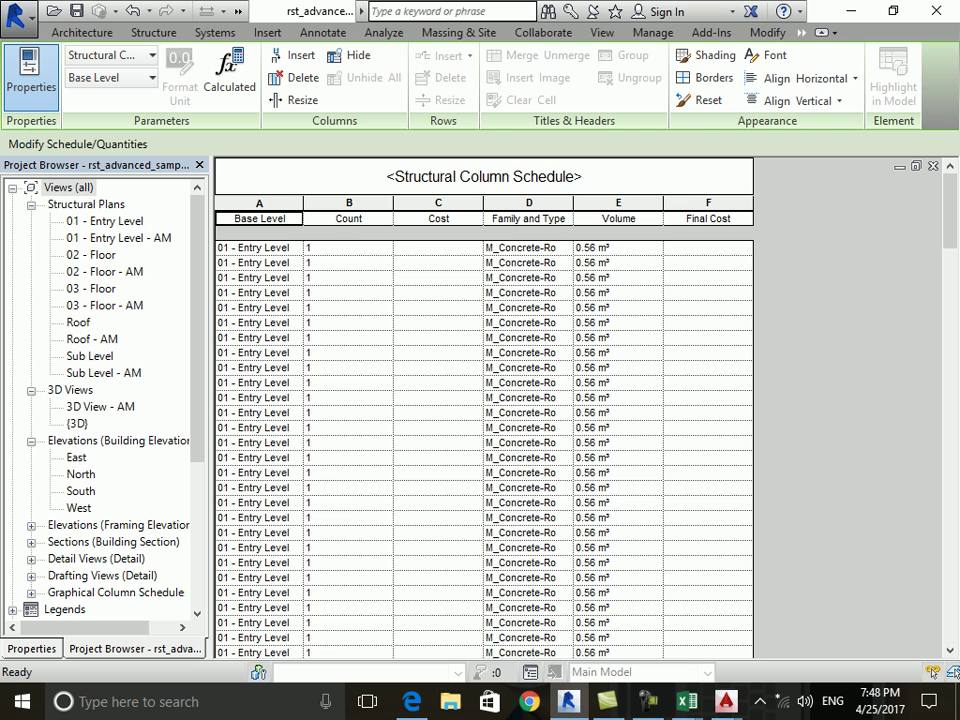
drag(303, 218, 361, 218)
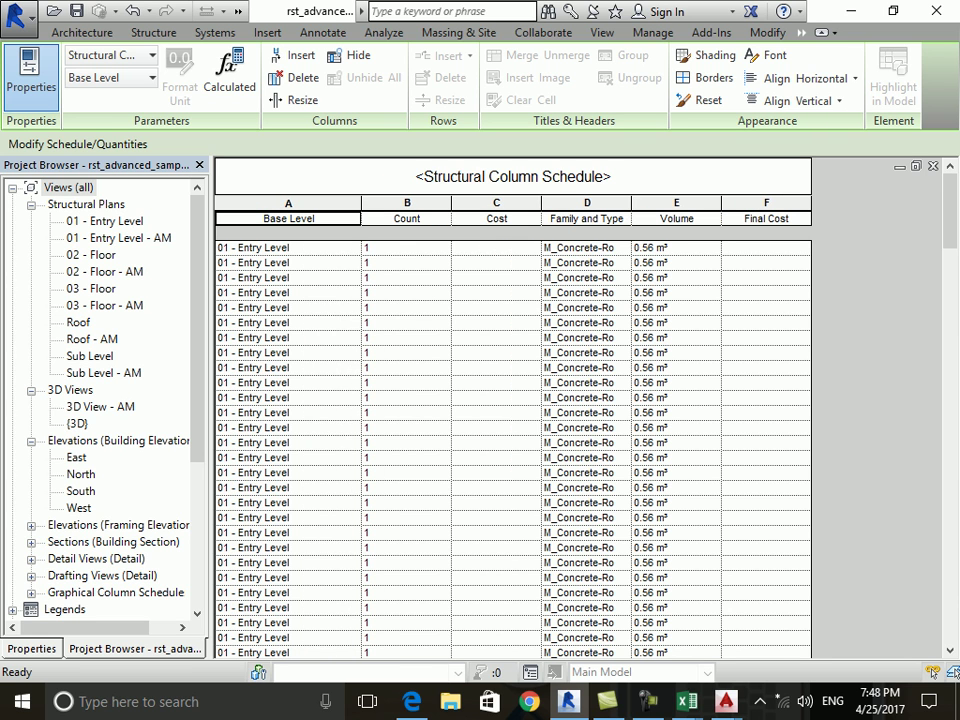
drag(451, 218, 431, 218)
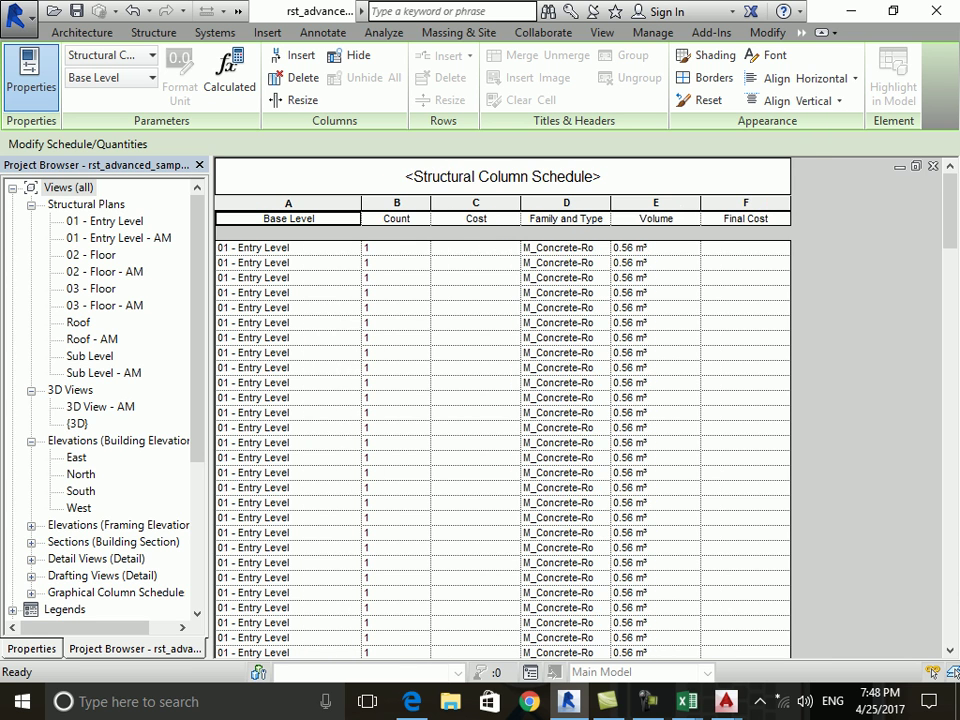
drag(520, 218, 509, 218)
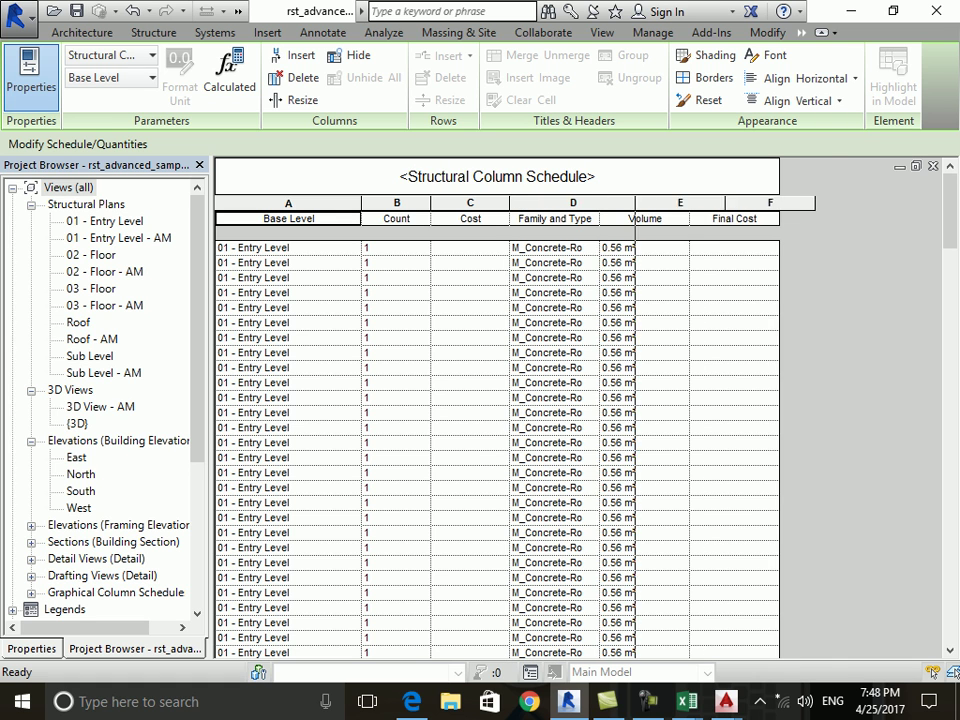
drag(599, 218, 649, 218)
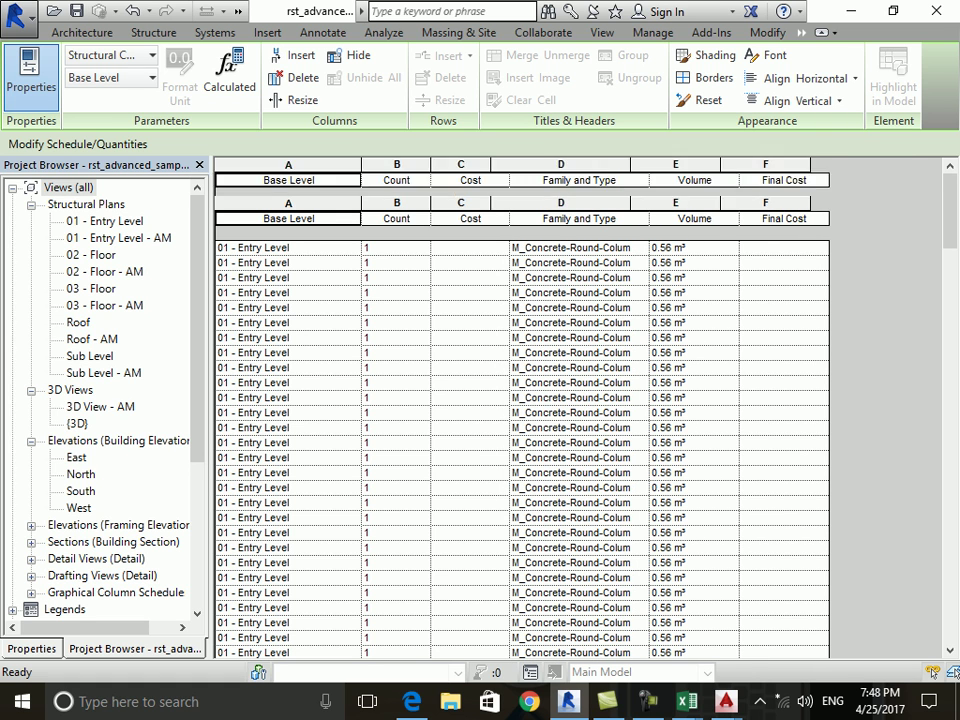
drag(509, 218, 490, 218)
drag(651, 218, 652, 218)
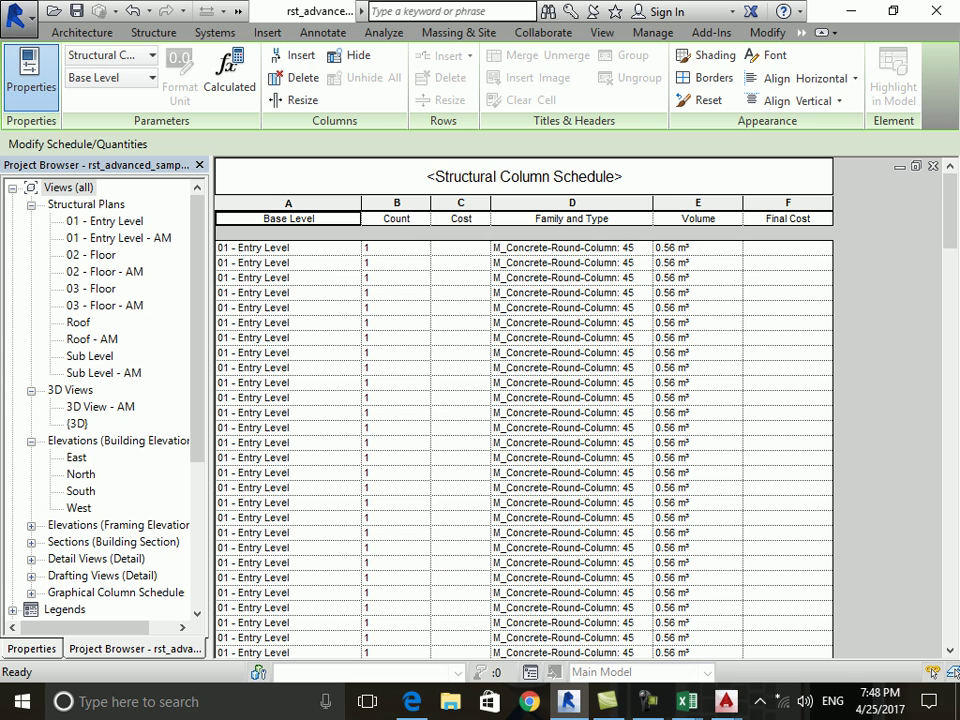
drag(743, 218, 753, 218)
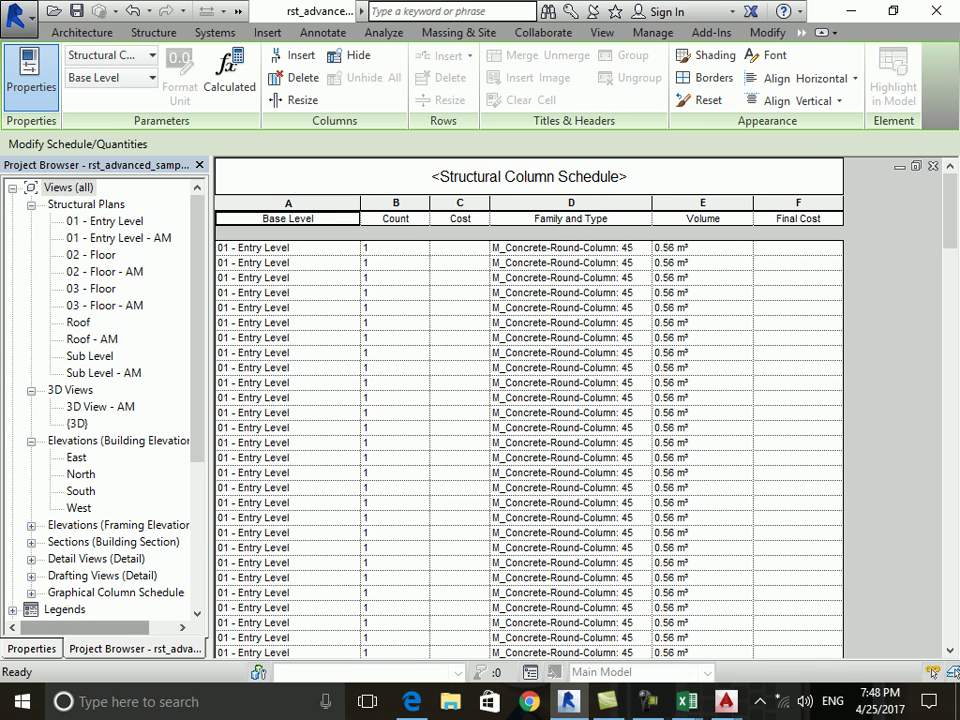
click(32, 648)
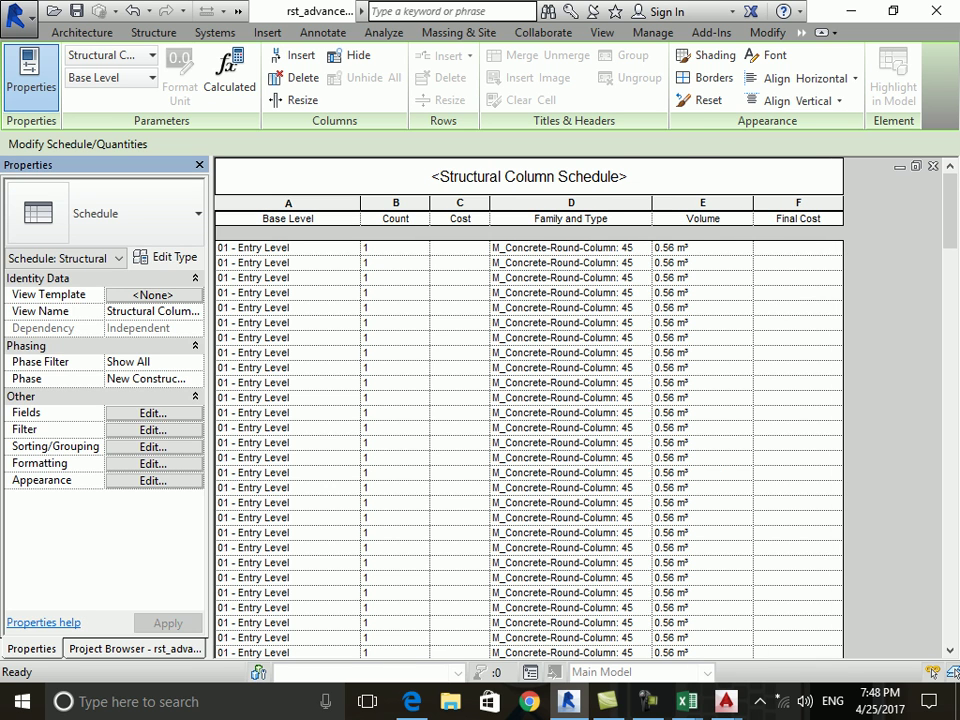
Move Family and Type to the top of the scheduled fields, above Base Level.
click(153, 412)
click(508, 155)
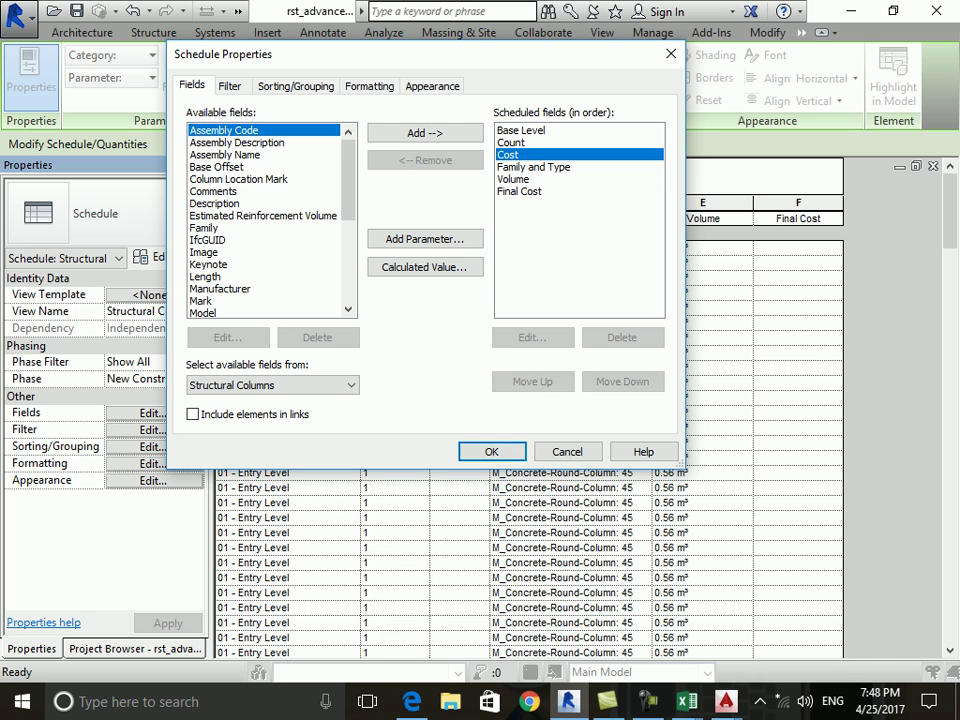
click(533, 167)
click(532, 381)
click(532, 381)
click(532, 381)
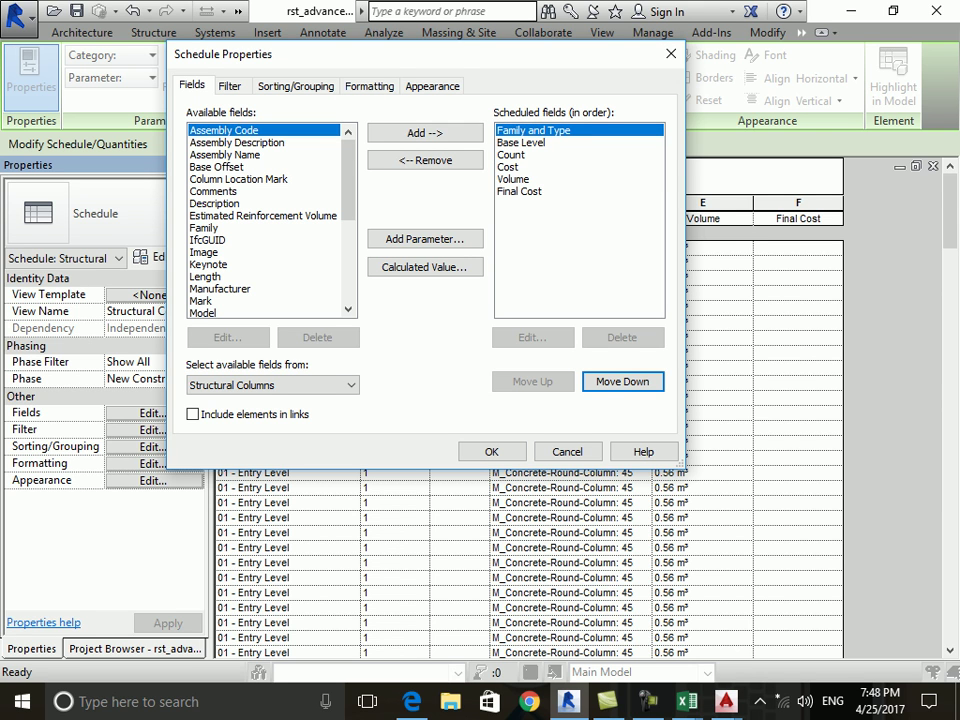
click(520, 142)
click(508, 167)
click(520, 142)
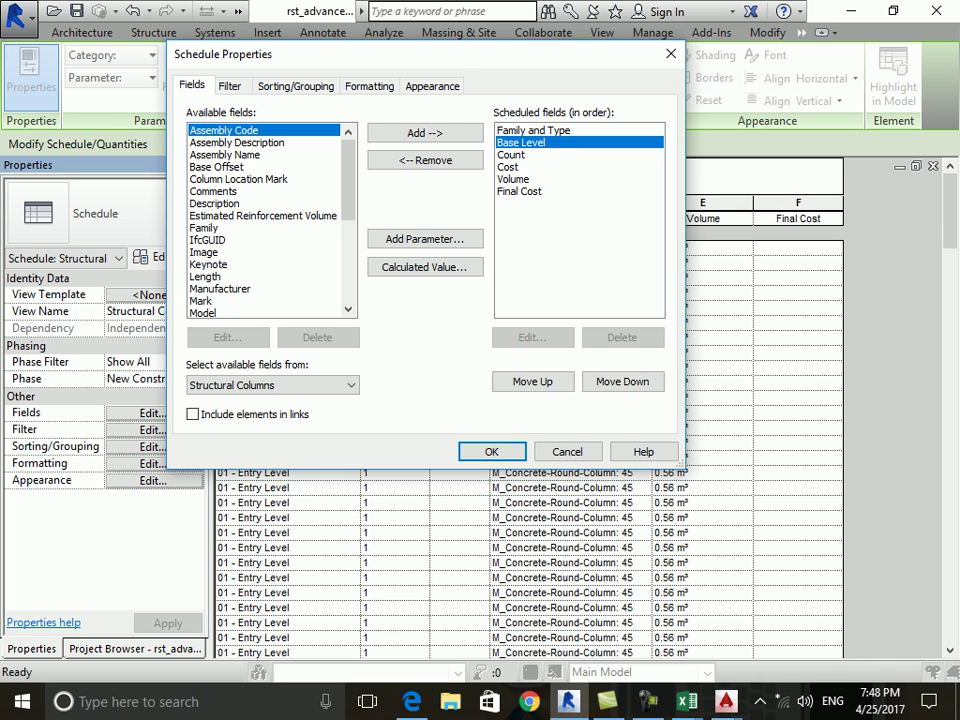
click(511, 155)
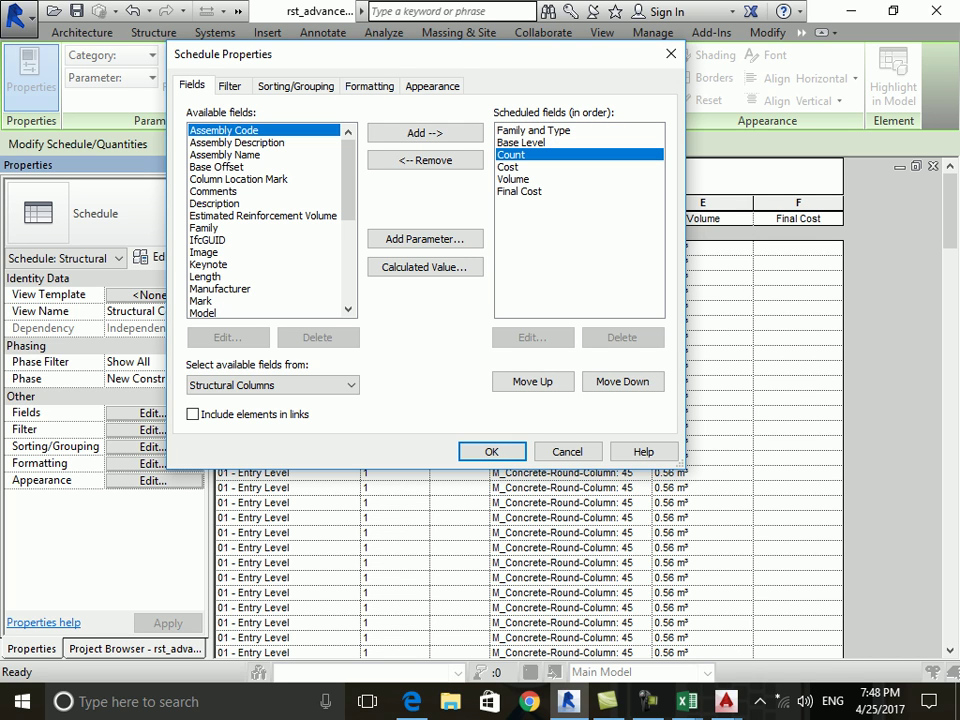
click(508, 167)
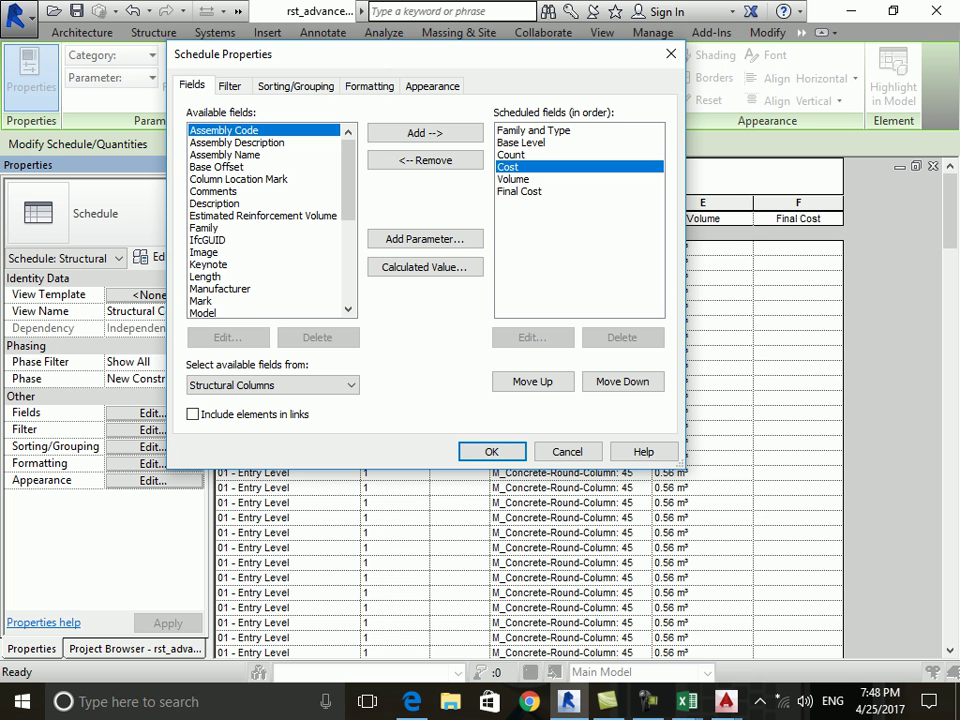
click(491, 451)
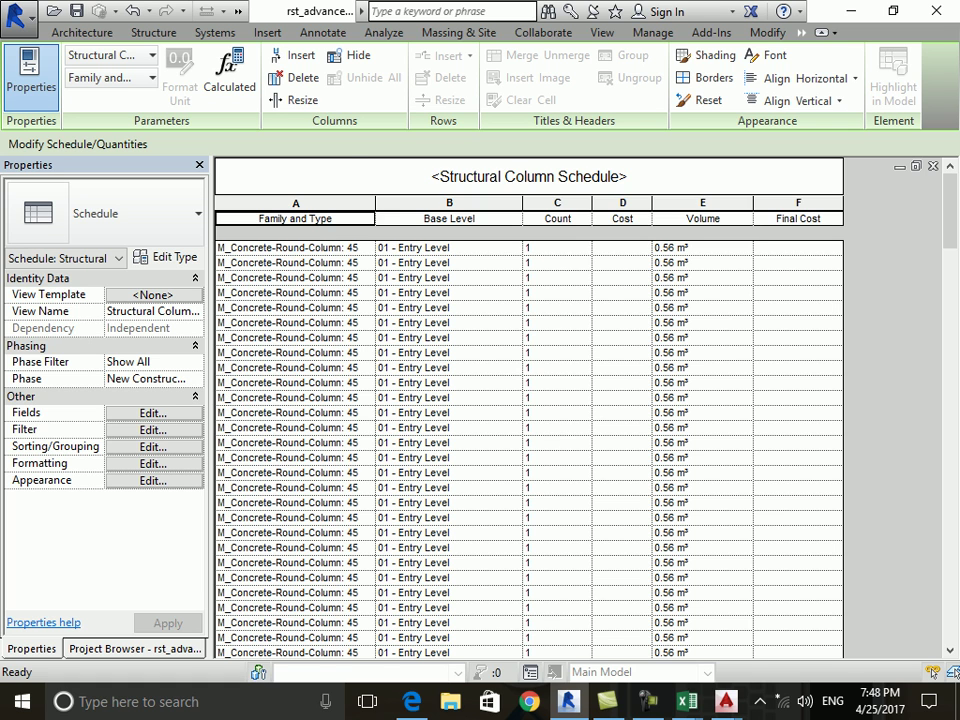
Scroll through the Structural Column Schedule rows, then open its Sorting/Grouping properties.
scroll(528, 410, down, 5)
scroll(528, 410, down, 5)
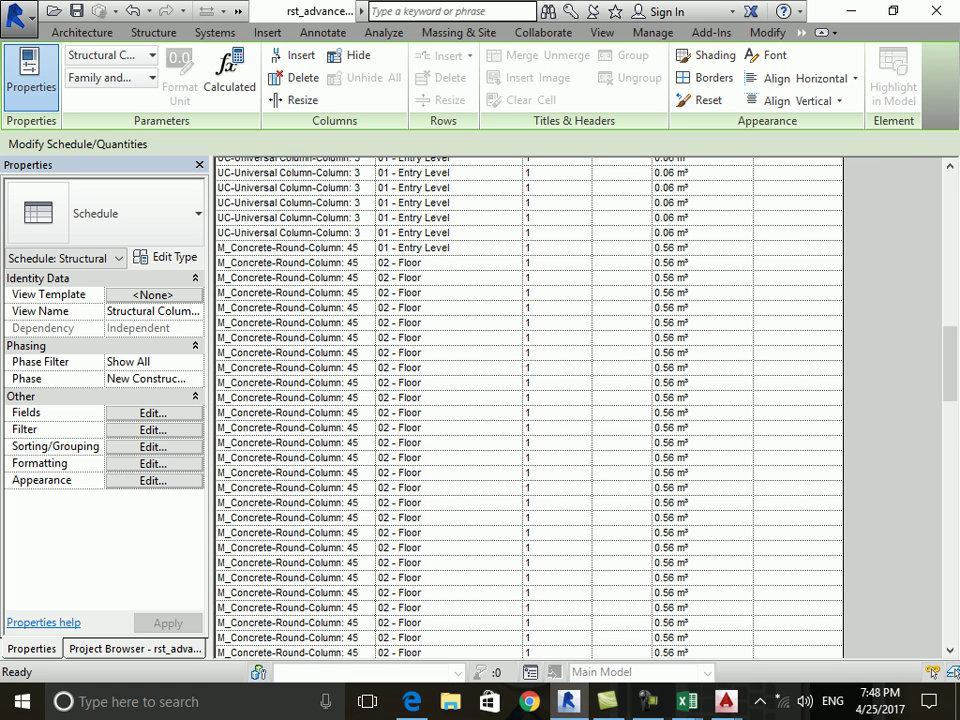
scroll(528, 410, down, 5)
scroll(528, 410, up, 2)
scroll(528, 410, up, 3)
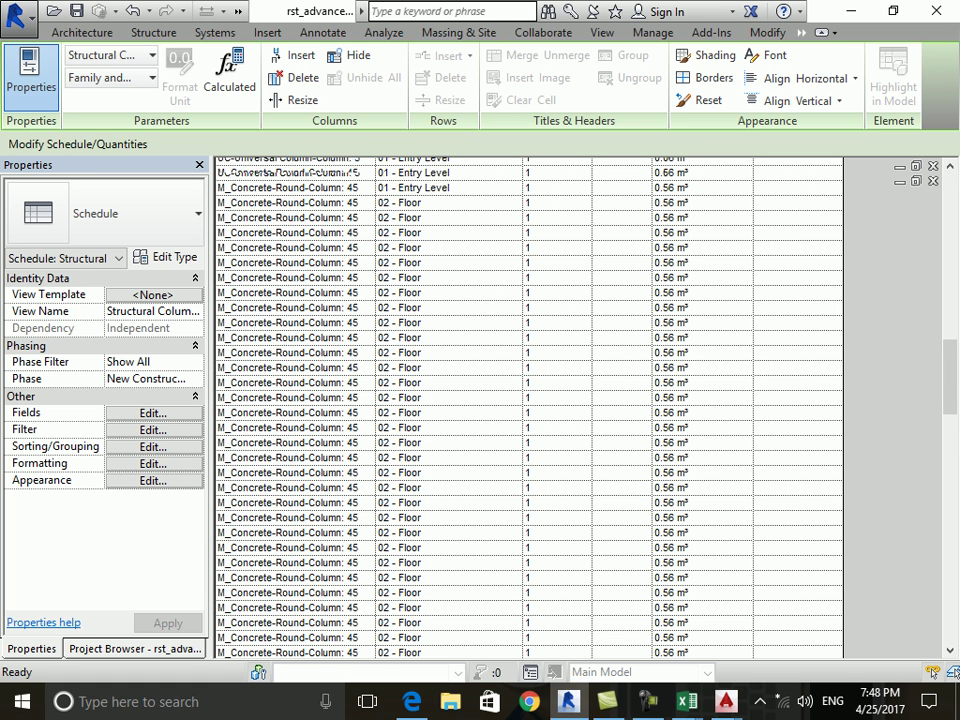
scroll(528, 410, up, 4)
scroll(528, 410, up, 3)
scroll(528, 410, up, 3)
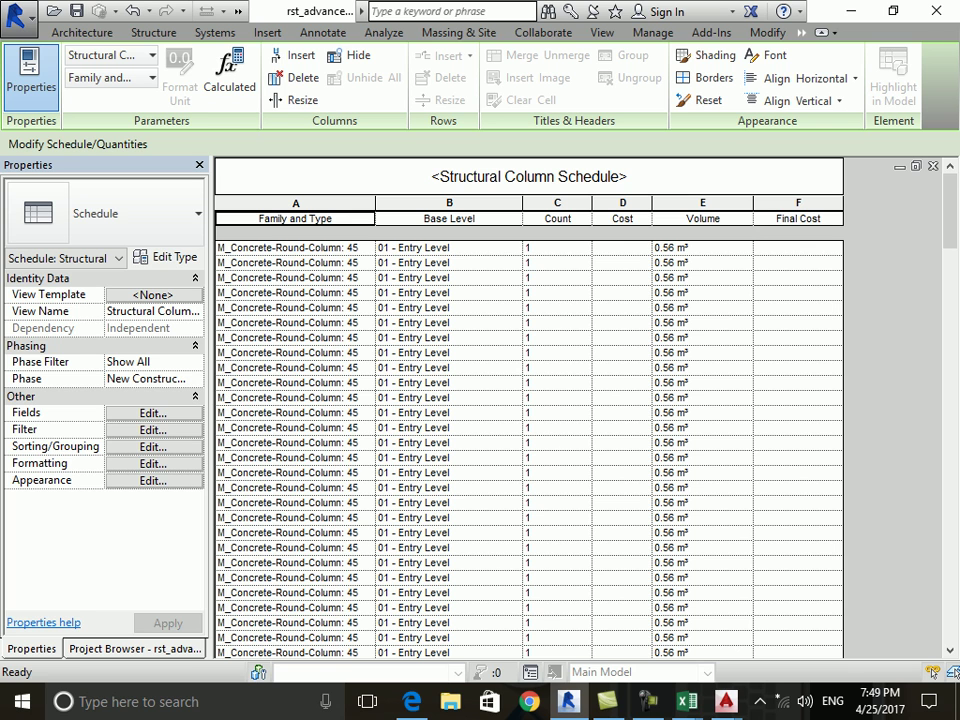
click(153, 446)
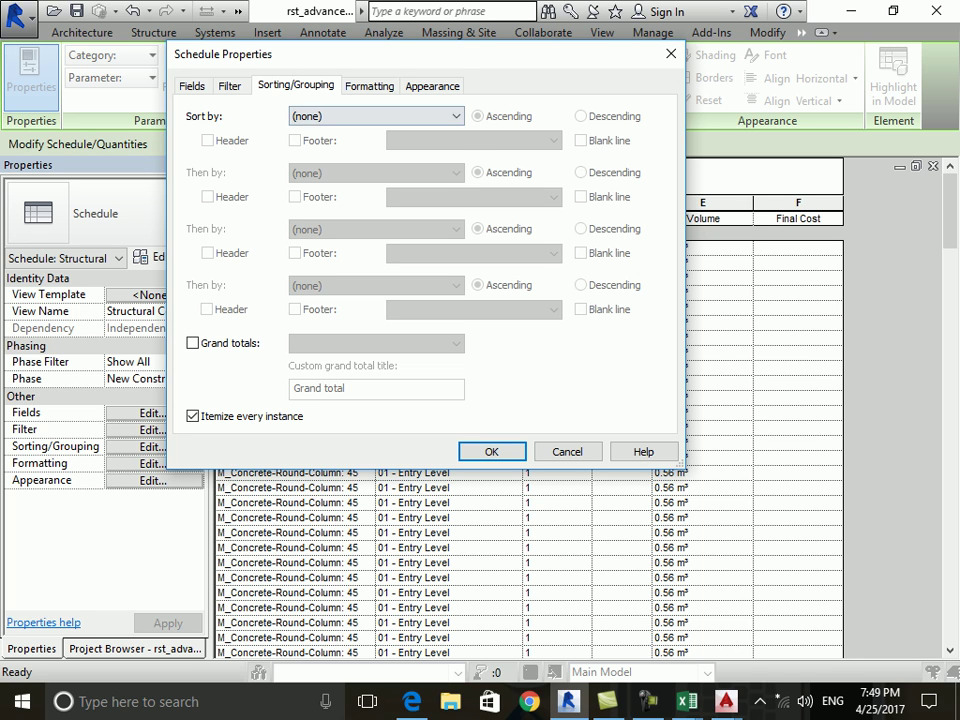
Sort the schedule by Base Level with a header row for each level.
click(375, 116)
click(320, 157)
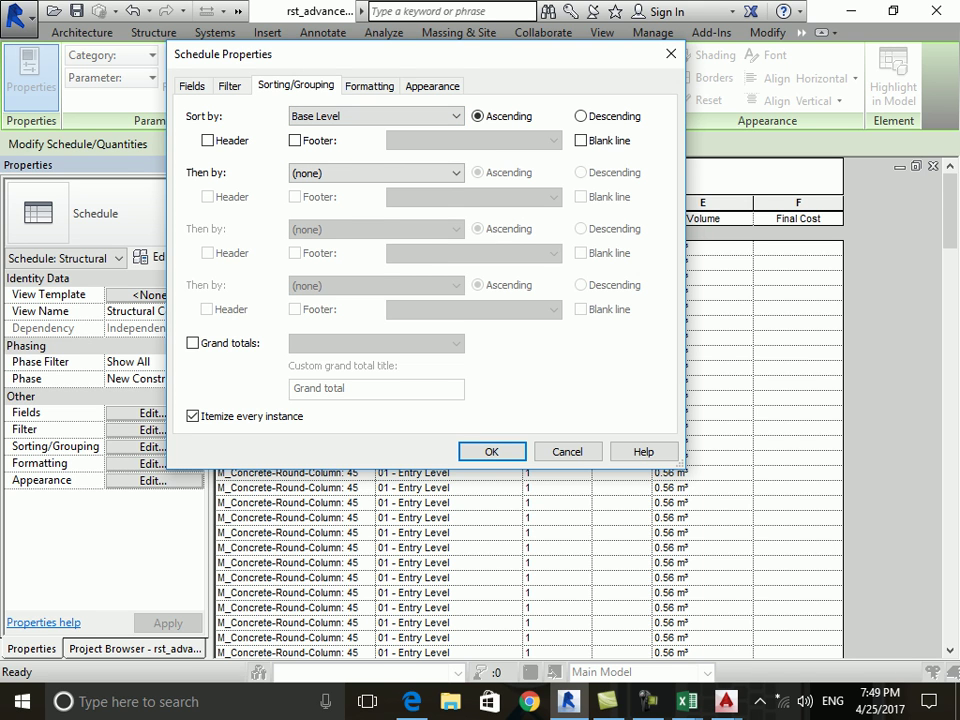
click(208, 140)
key(Return)
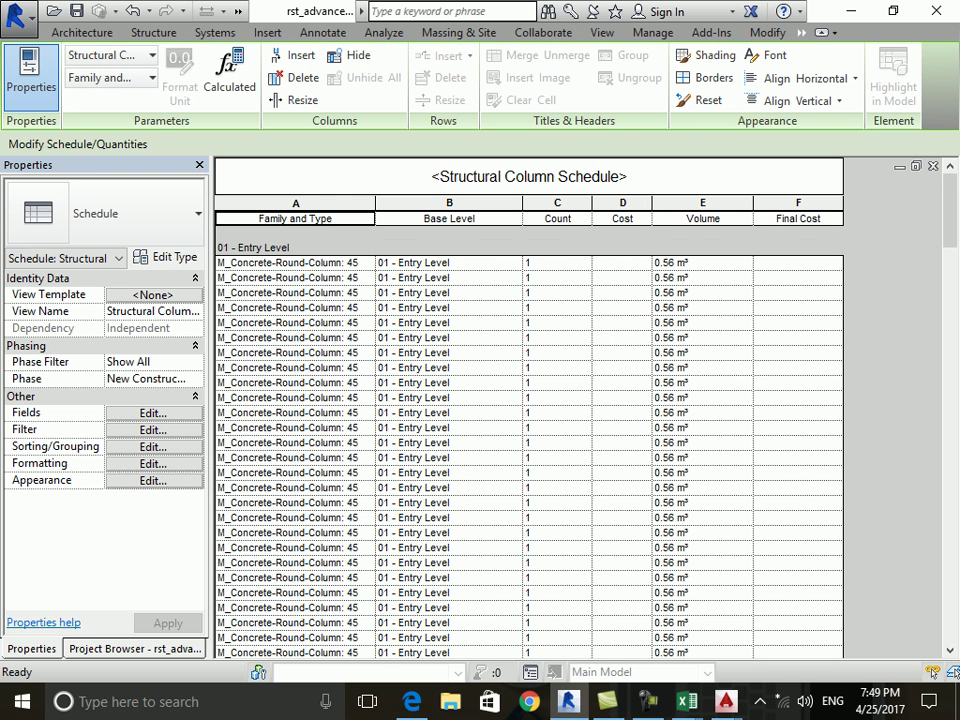
Scroll the schedule to check rows grouped under 01 - Entry Level, 02 - Floor and 03 - Floor.
scroll(530, 450, down, 3)
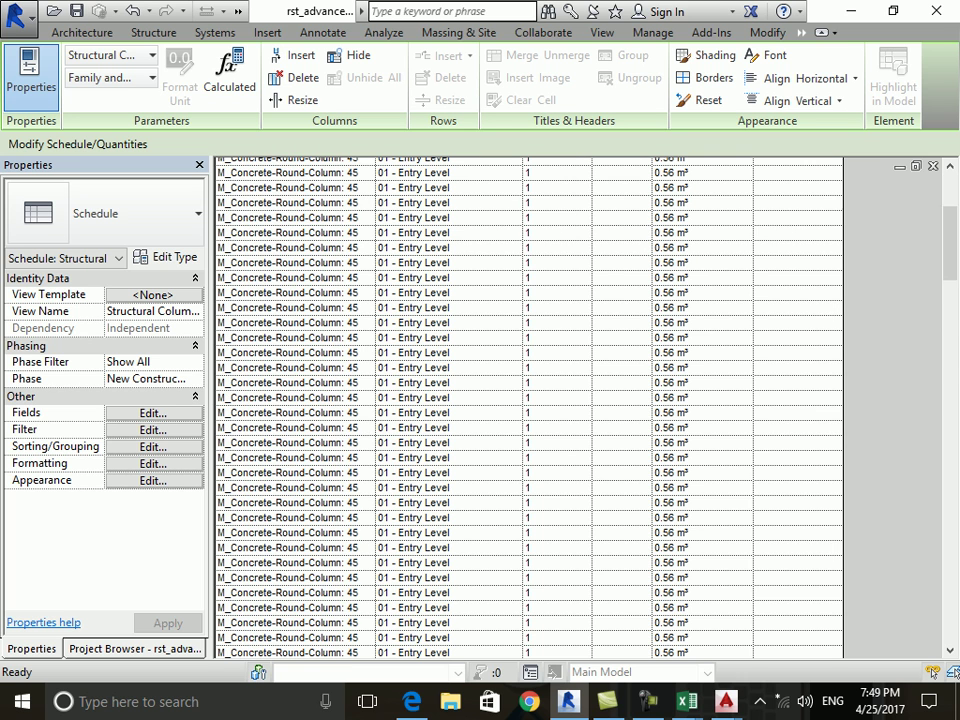
scroll(530, 450, down, 10)
scroll(530, 450, down, 3)
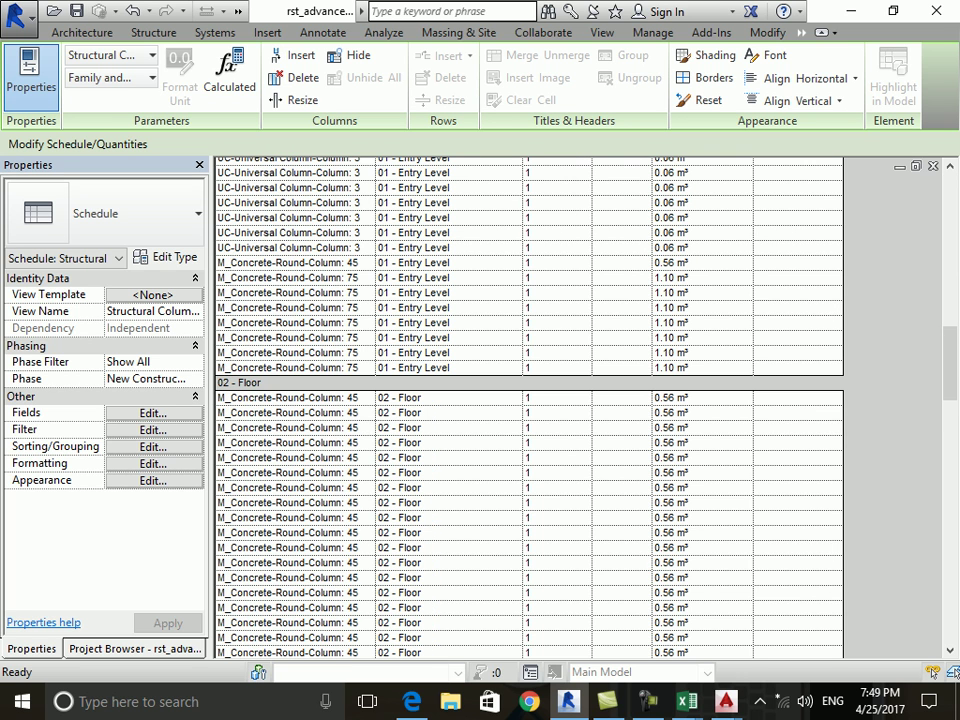
scroll(530, 450, down, 3)
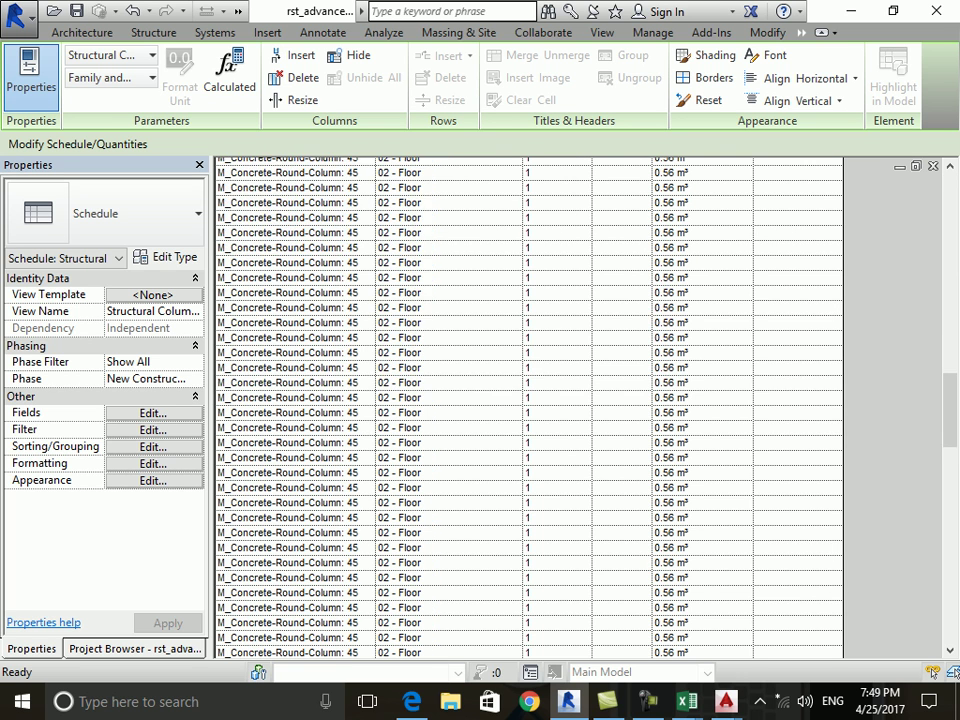
scroll(530, 450, down, 3)
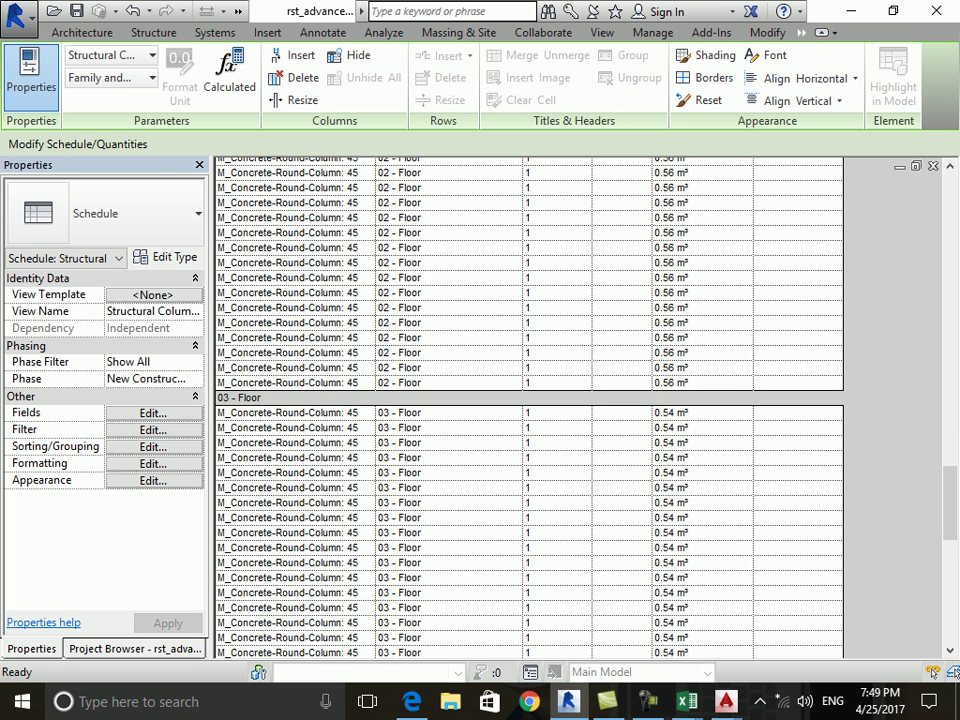
scroll(530, 450, up, 5)
scroll(530, 450, up, 5)
scroll(530, 450, up, 1)
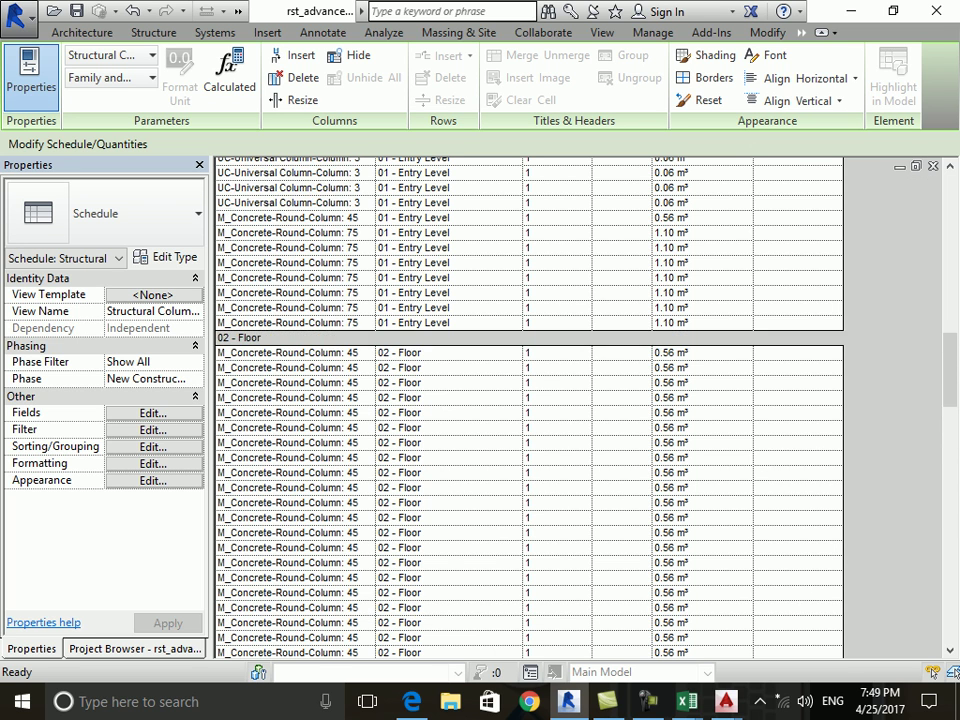
scroll(530, 450, up, 6)
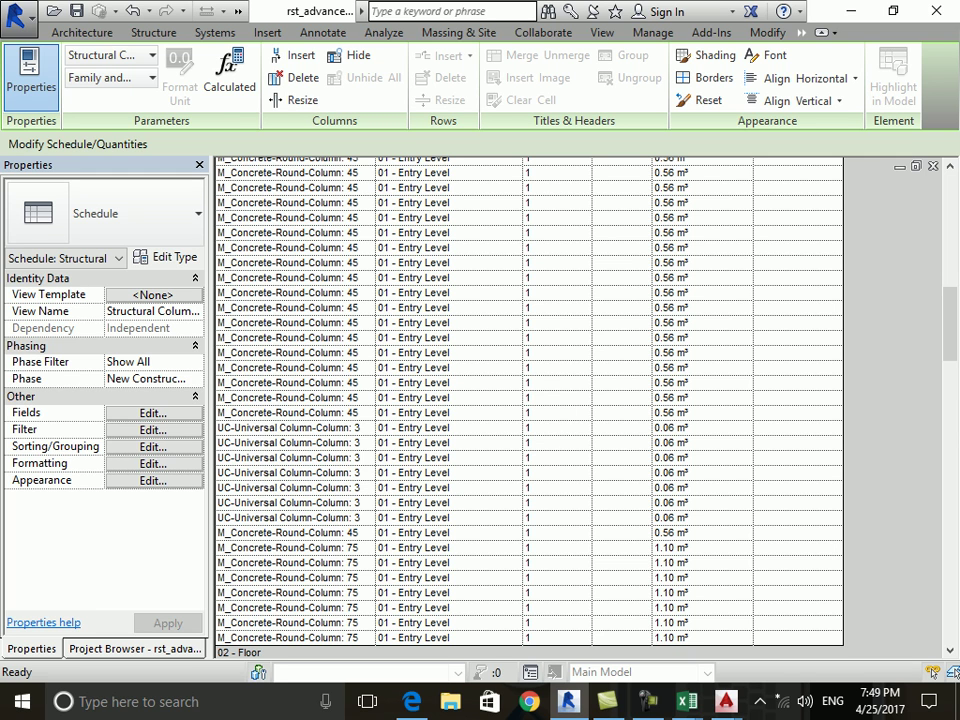
scroll(530, 400, up, 5)
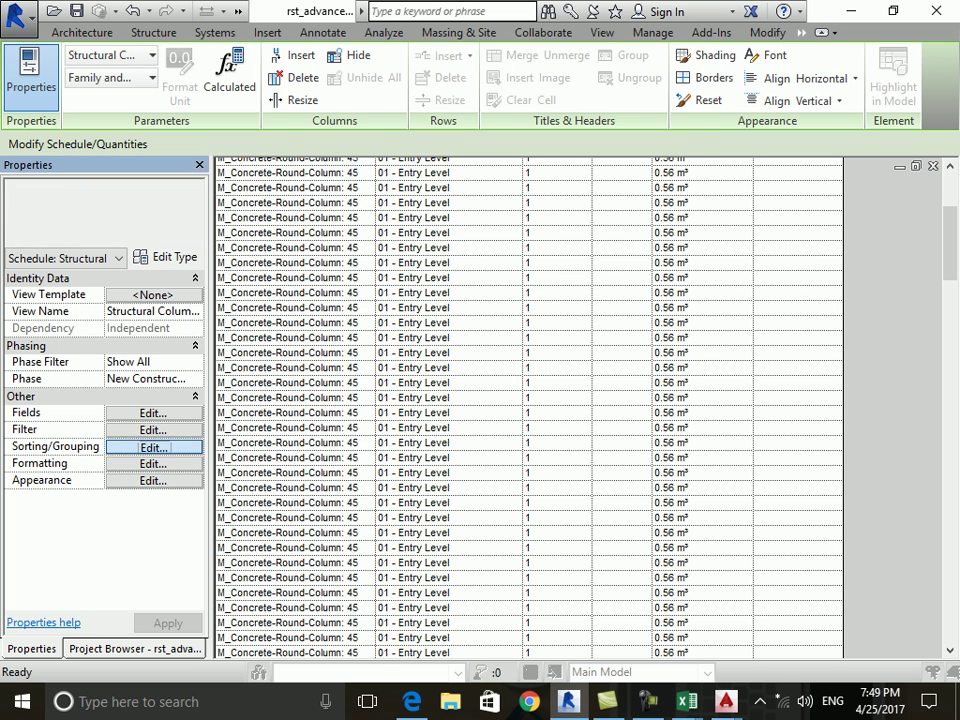
click(153, 446)
click(375, 173)
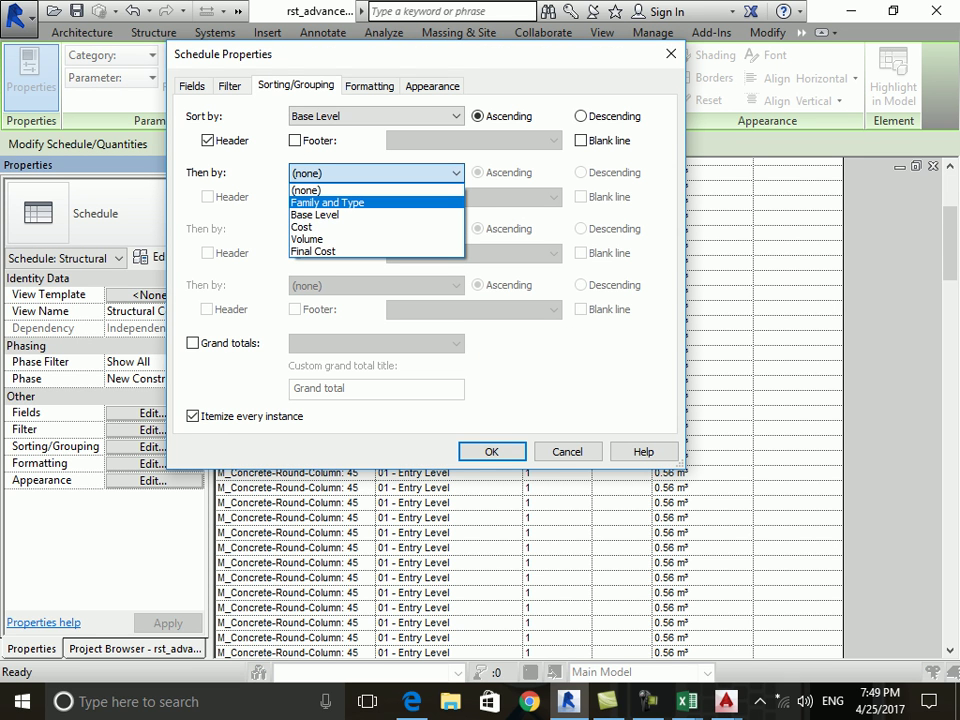
click(327, 202)
click(208, 197)
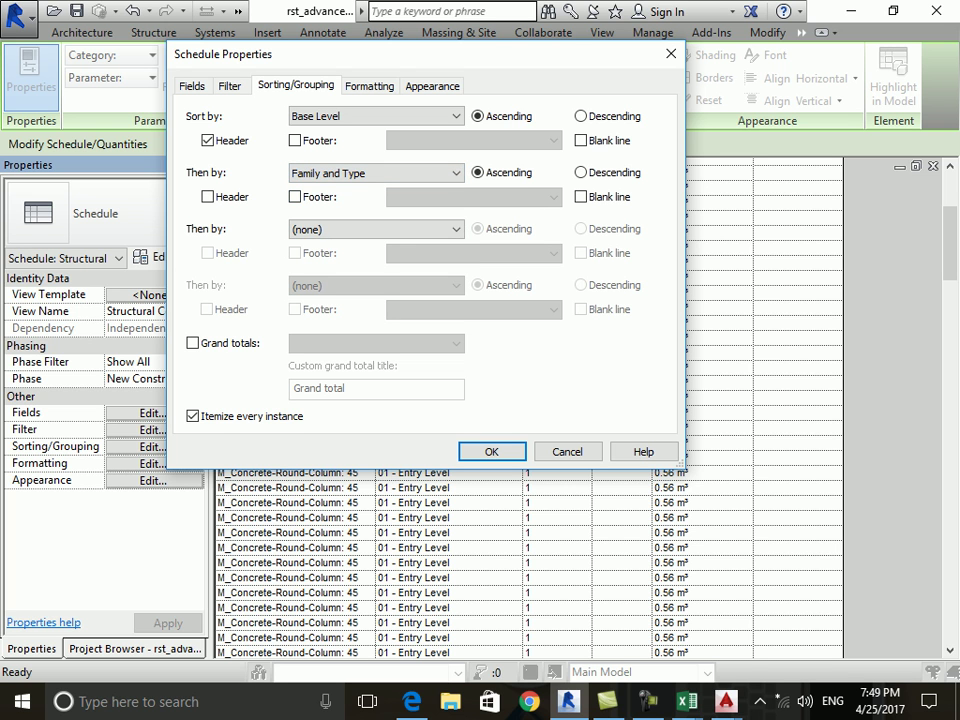
key(Return)
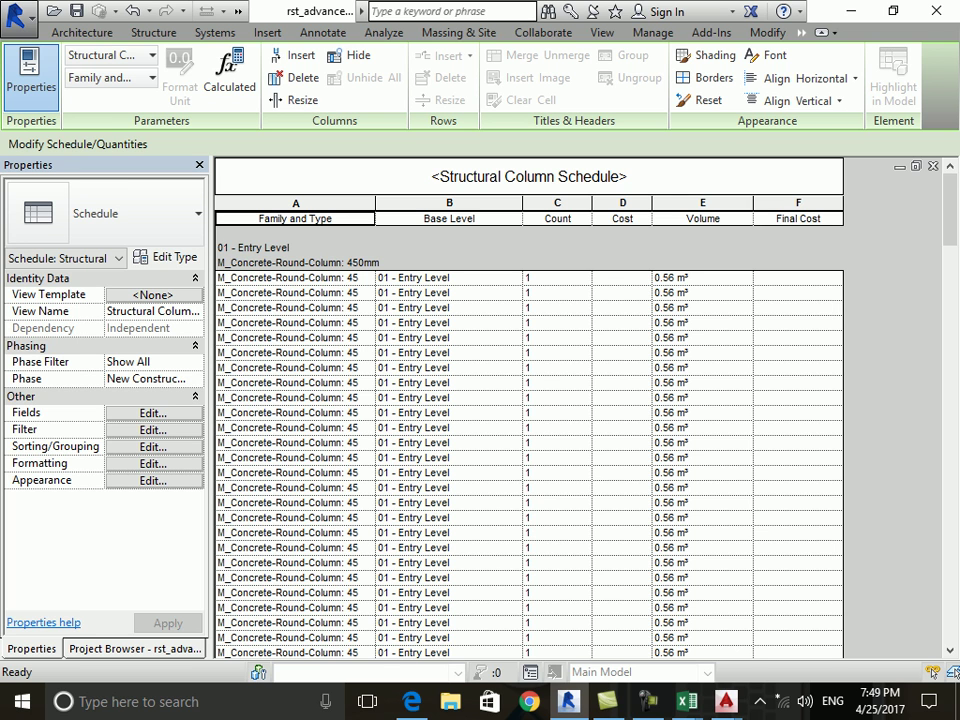
scroll(529, 410, down, 5)
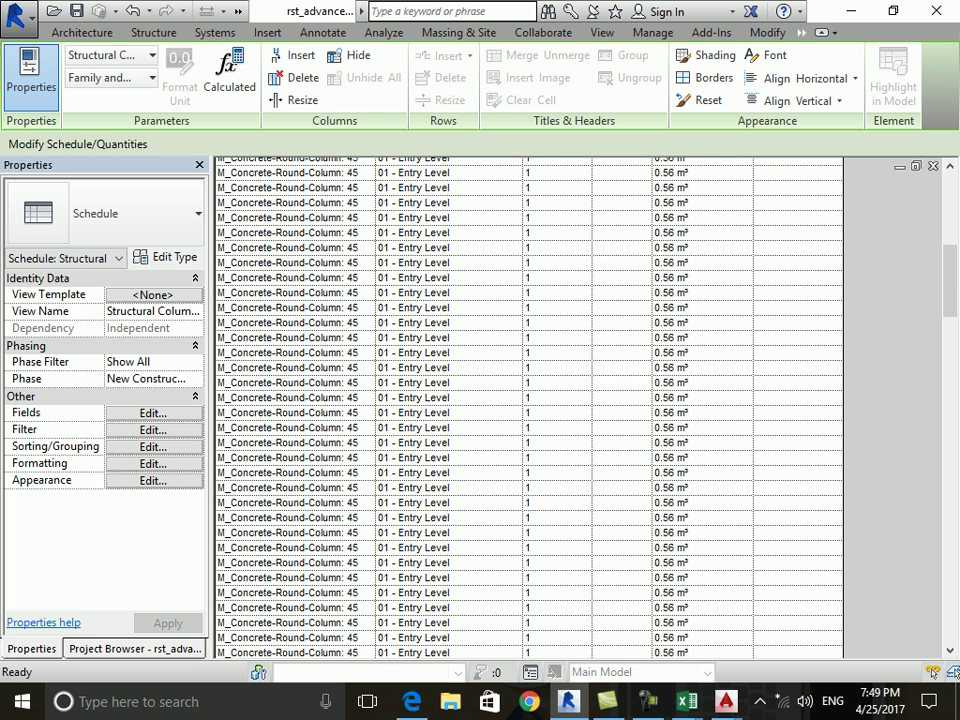
scroll(529, 410, down, 3)
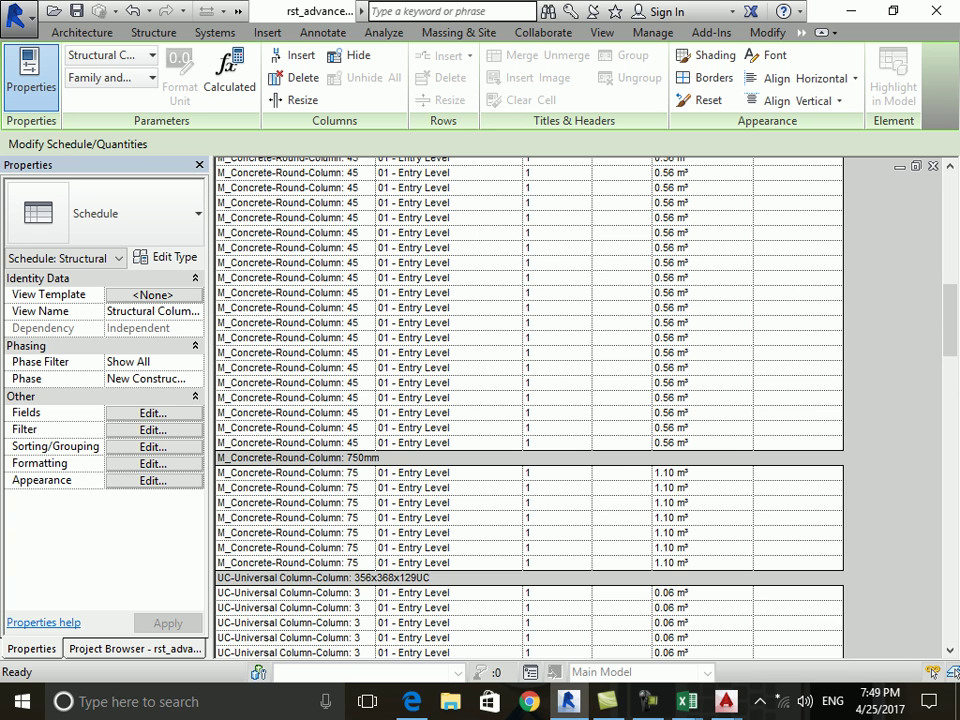
scroll(529, 410, down, 2)
scroll(529, 410, down, 4)
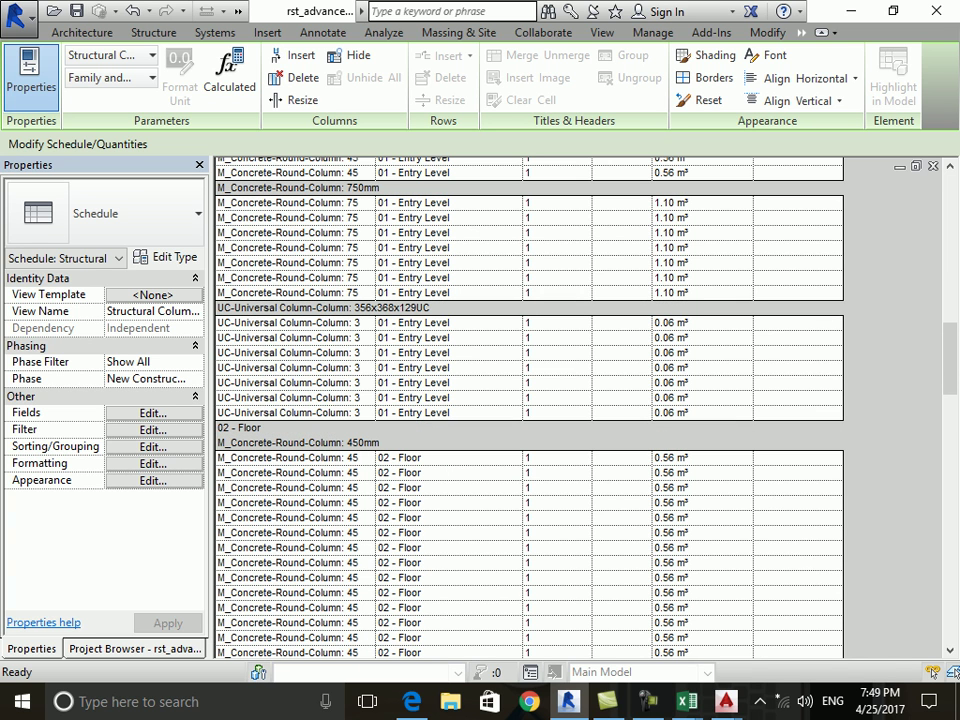
scroll(529, 410, down, 5)
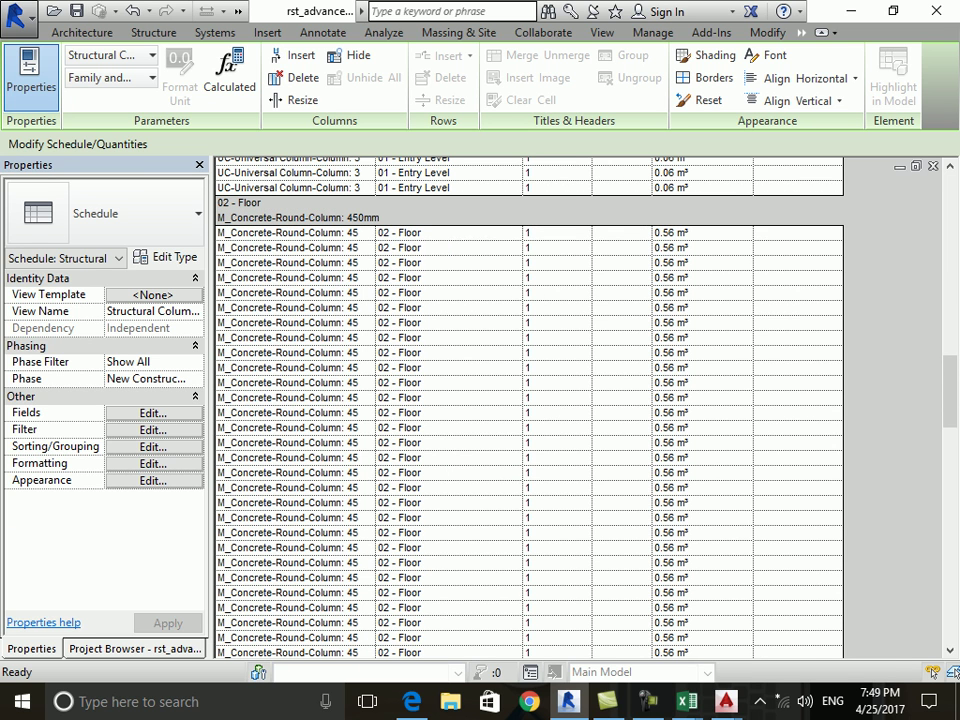
scroll(529, 410, down, 5)
scroll(529, 410, down, 5)
scroll(529, 410, down, 5)
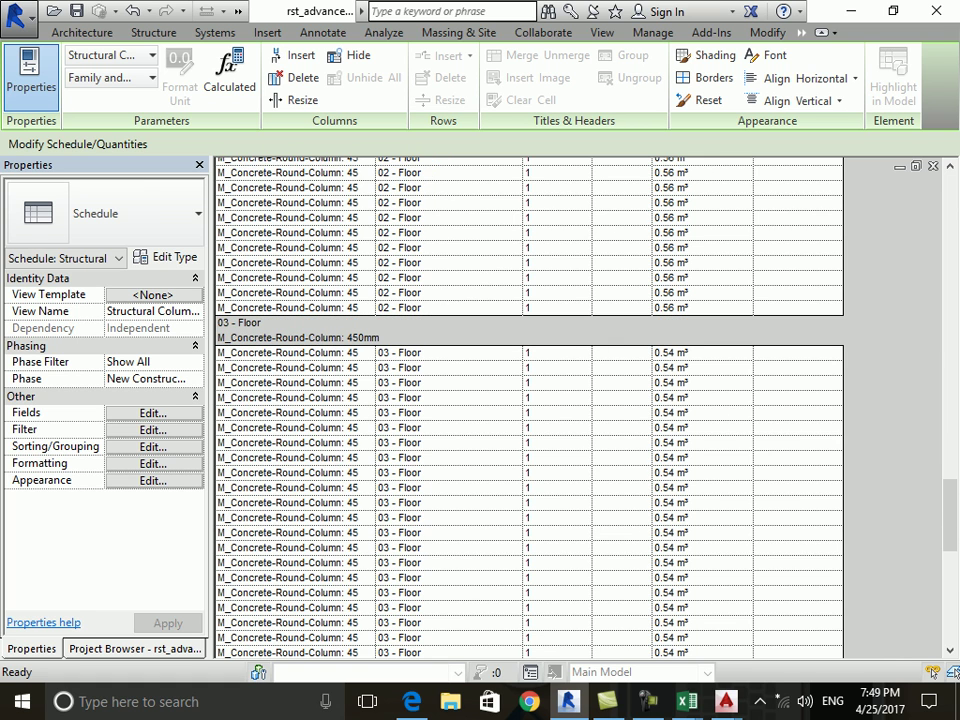
scroll(529, 410, down, 4)
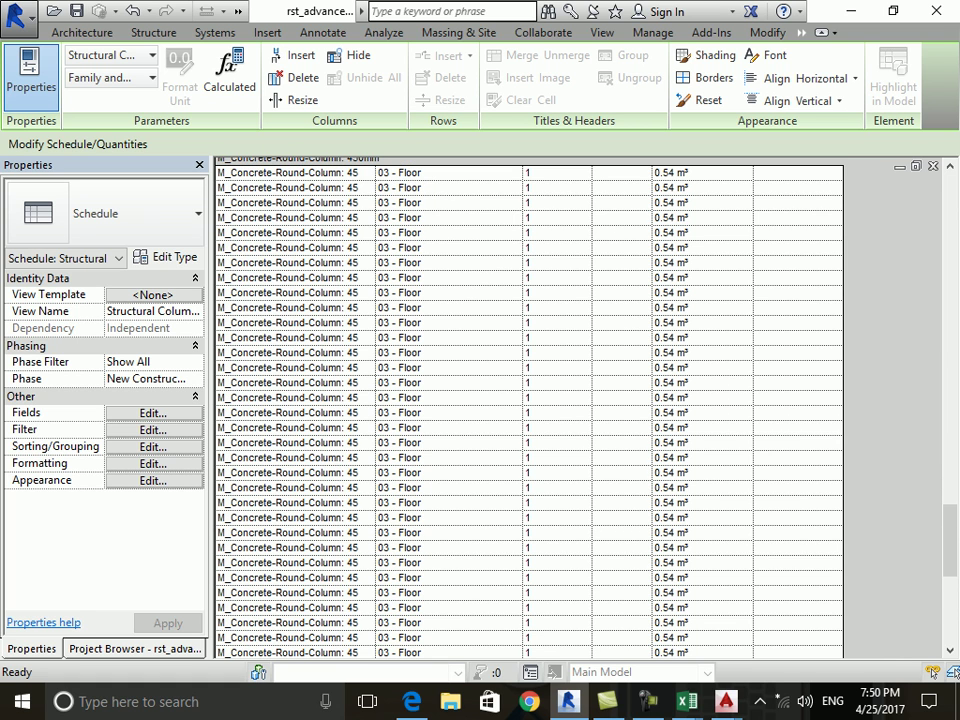
scroll(529, 410, down, 4)
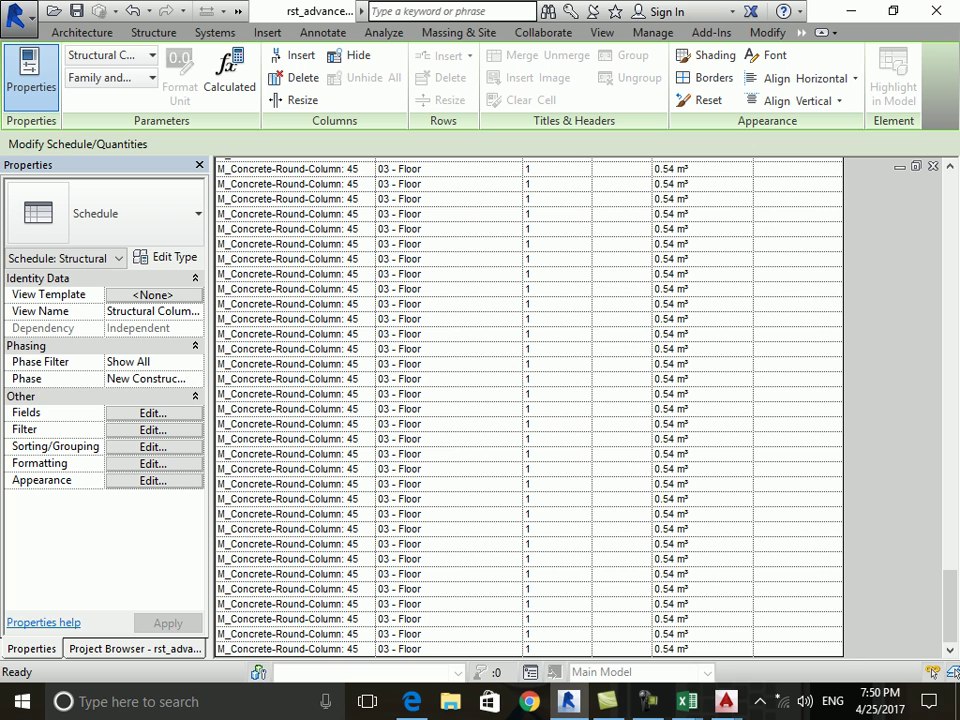
scroll(712, 430, up, 4)
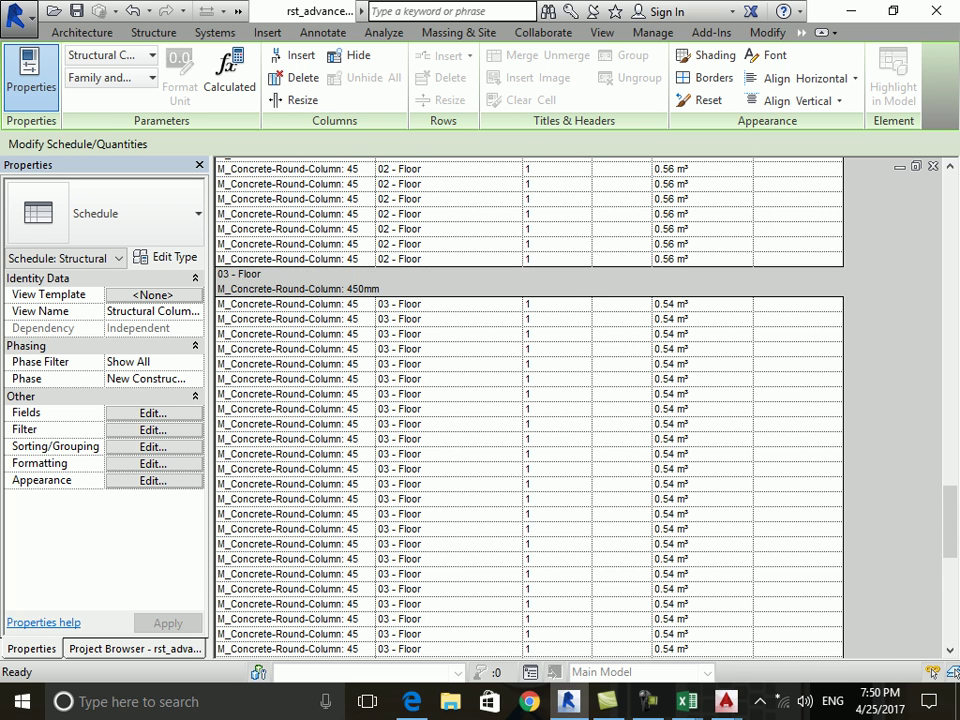
scroll(712, 380, up, 5)
scroll(712, 380, up, 3)
scroll(712, 380, up, 4)
scroll(712, 380, up, 1)
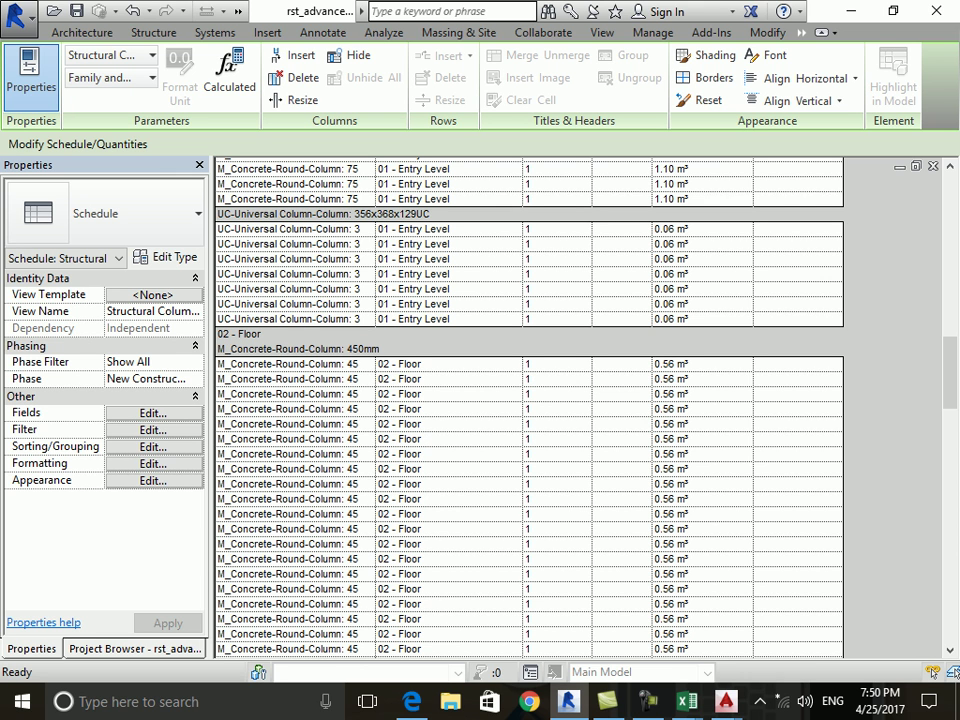
scroll(530, 400, up, 4)
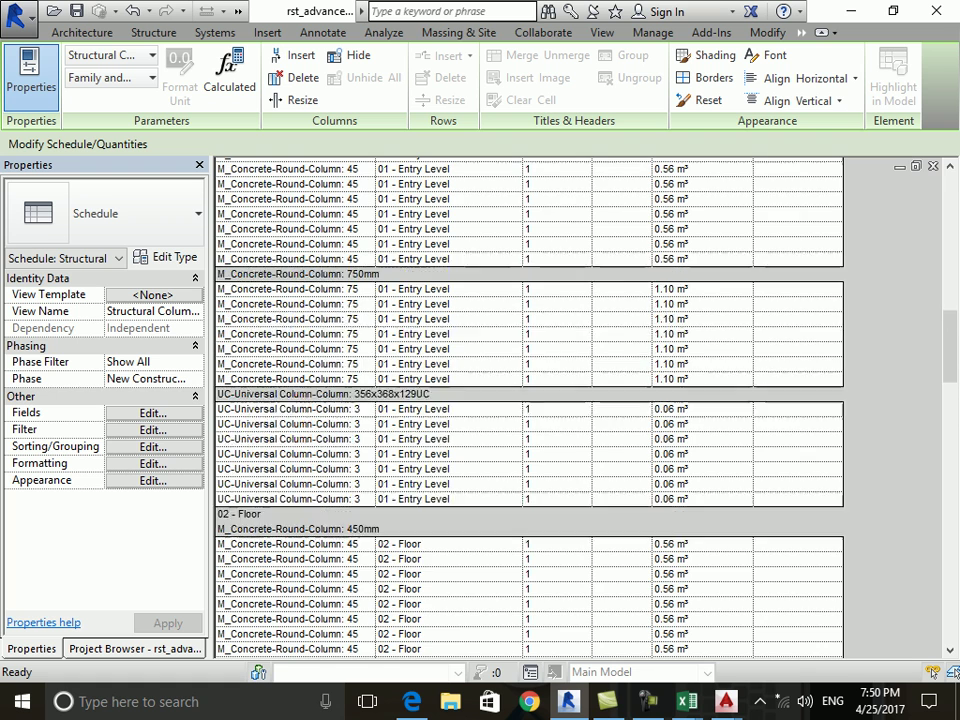
scroll(530, 400, up, 5)
scroll(530, 400, up, 4)
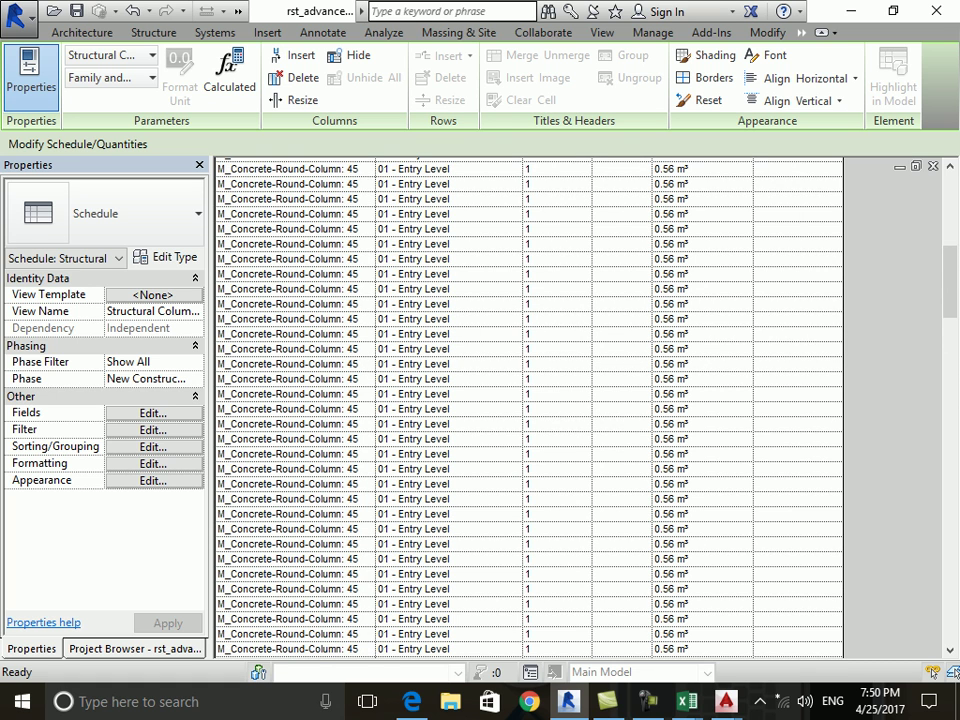
scroll(530, 400, up, 1)
scroll(530, 400, up, 2)
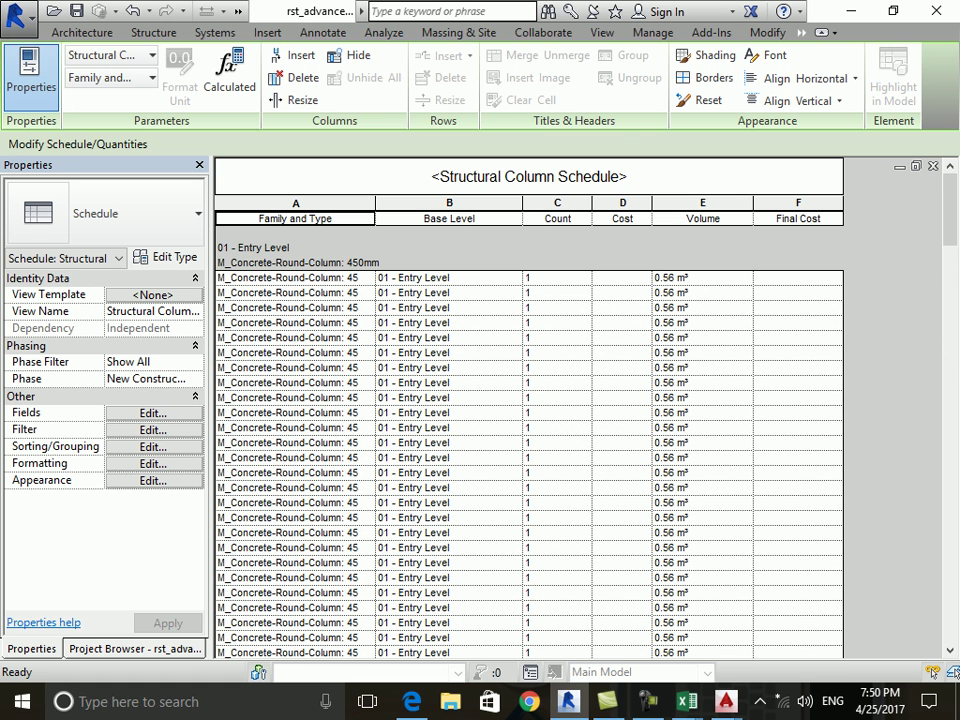
Turn off Itemize every instance so rows collapse to per-type counts, e.g. Count 63 for 450mm.
click(152, 446)
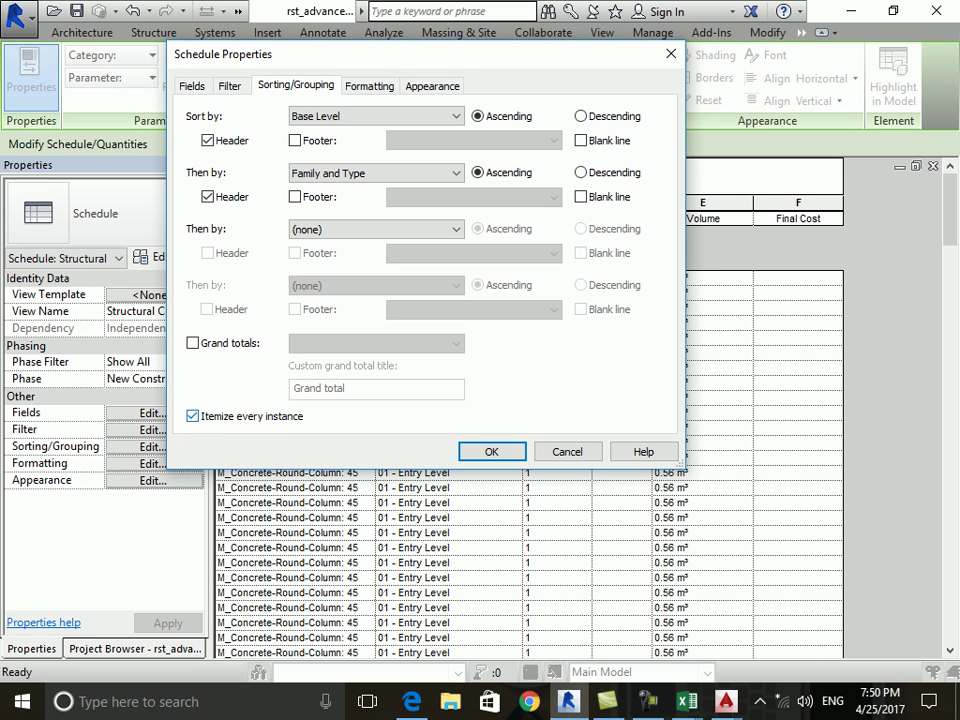
click(192, 416)
click(491, 451)
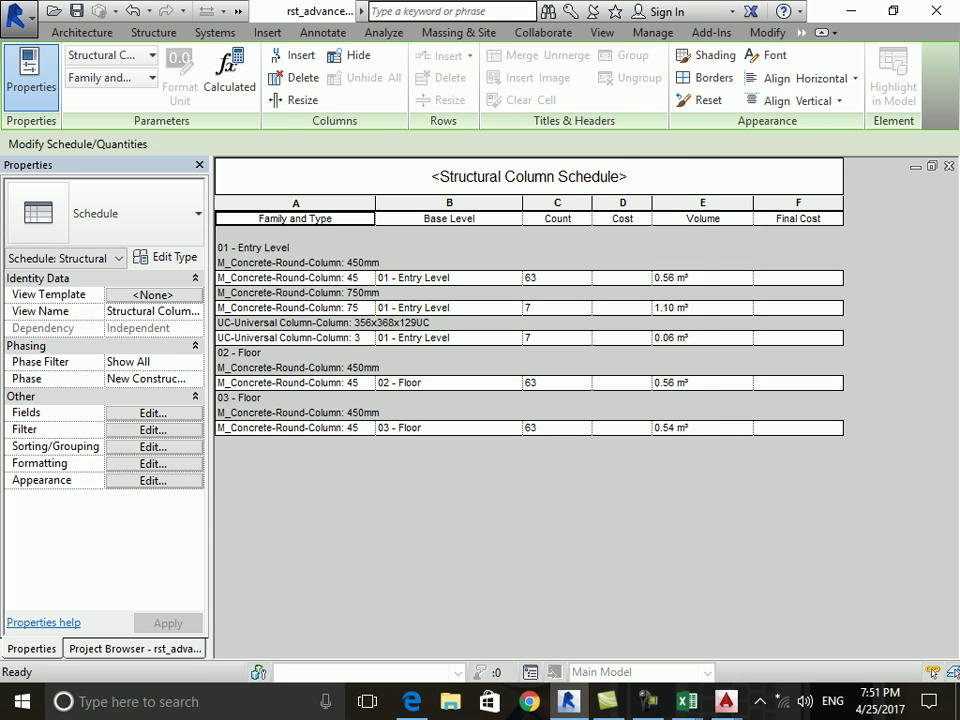
click(153, 446)
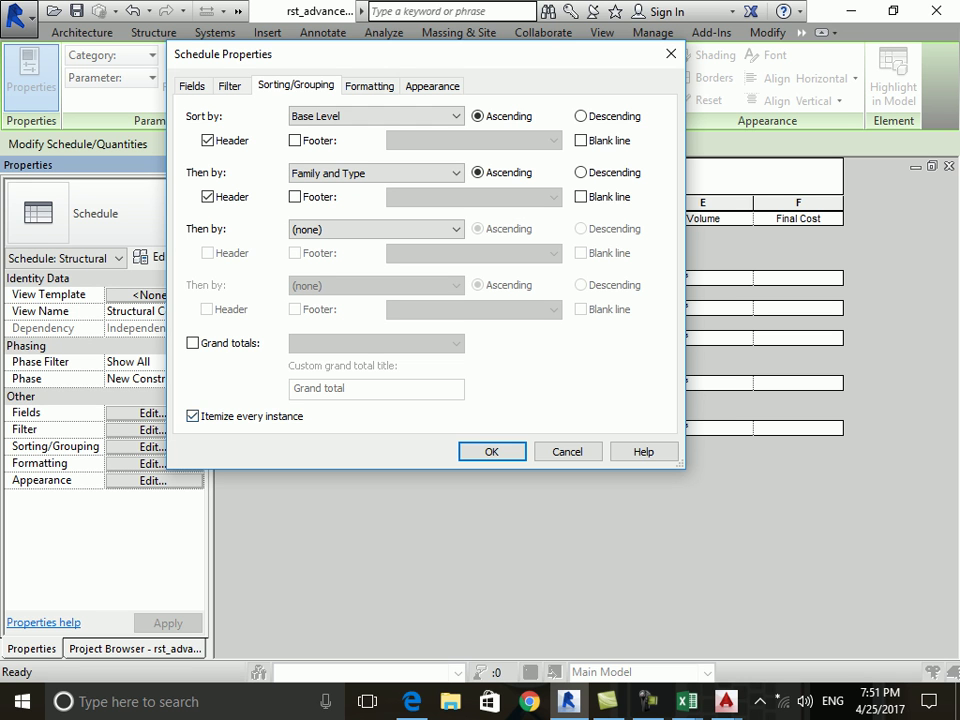
Itemize every instance again, then clear itemizing to restore per-type counts per level.
click(491, 451)
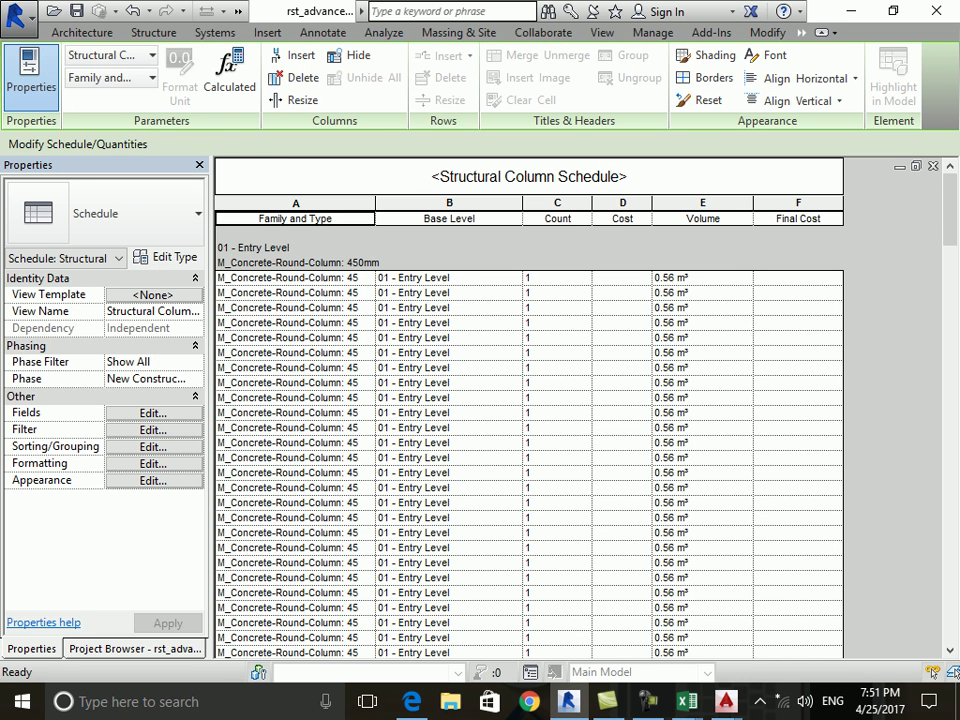
click(153, 446)
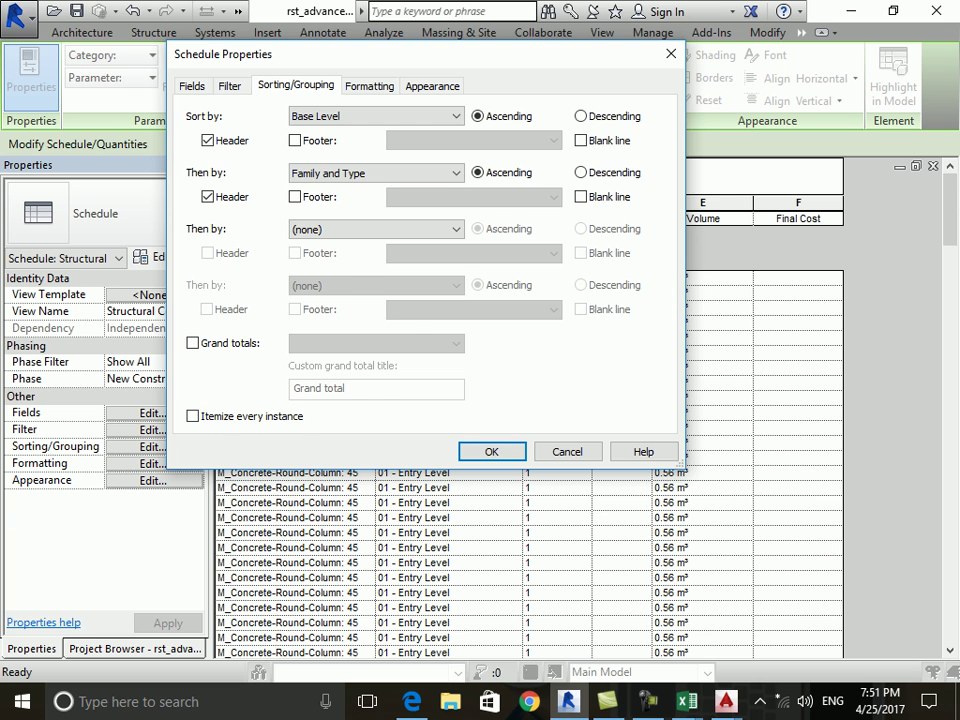
key(Return)
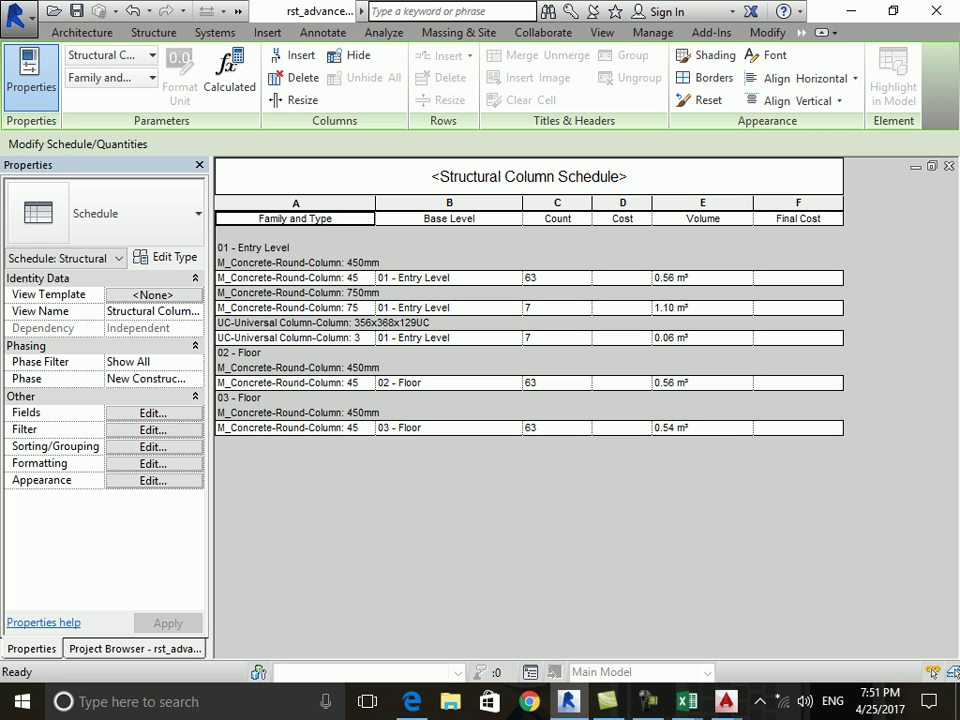
Open Schedule Properties on the Fields tab and browse the Available fields list.
click(153, 446)
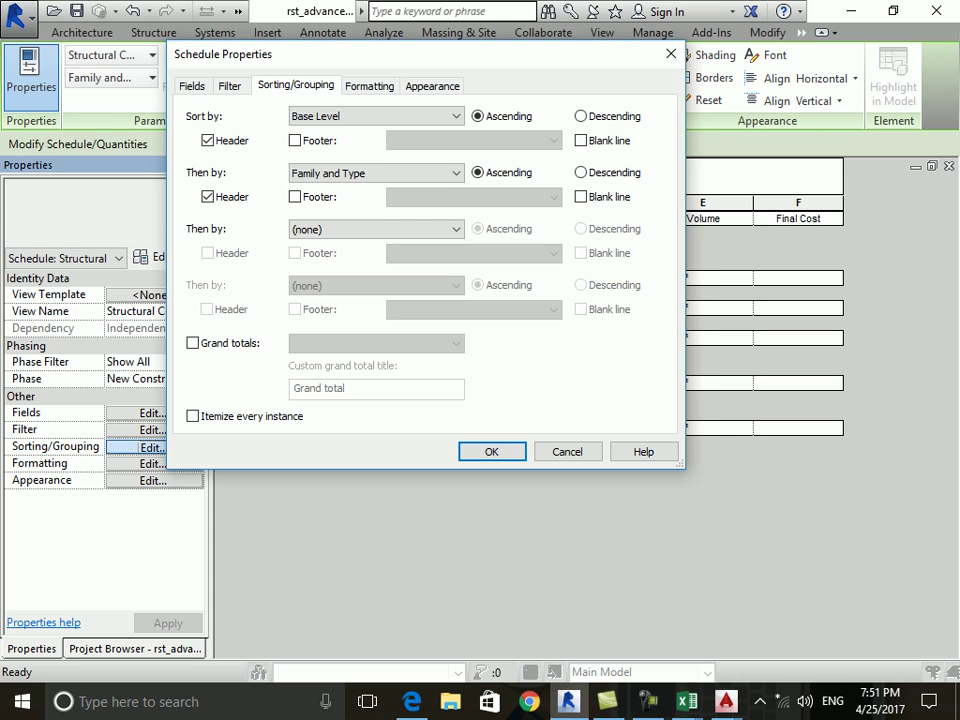
click(230, 86)
click(192, 86)
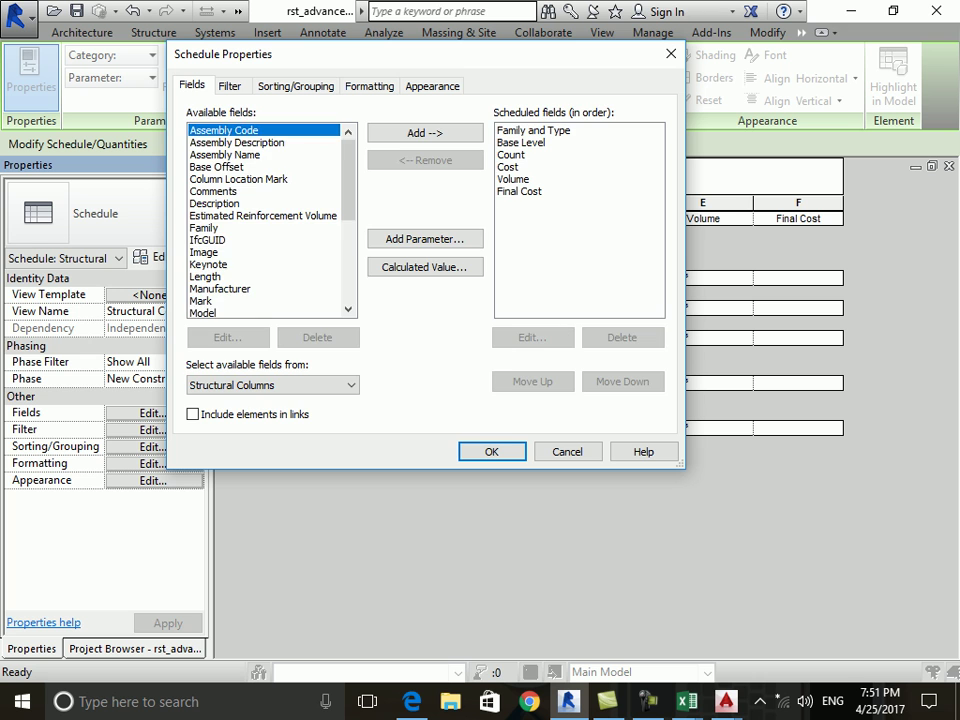
scroll(230, 242, down, 2)
scroll(230, 242, down, 4)
scroll(230, 242, up, 2)
scroll(190, 242, up, 2)
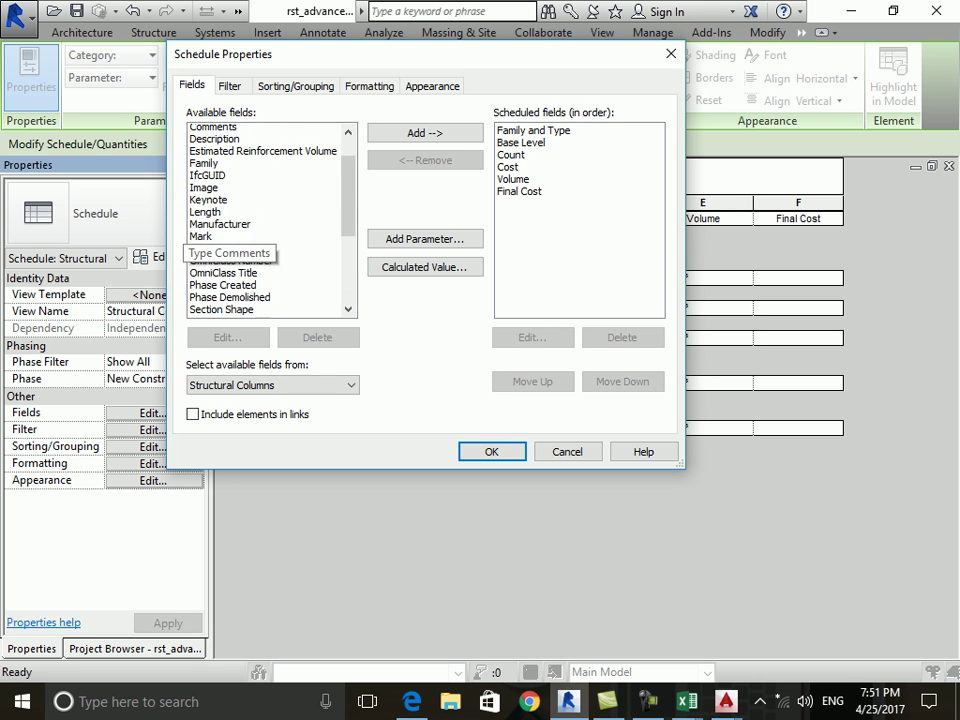
scroll(190, 240, up, 2)
click(200, 240)
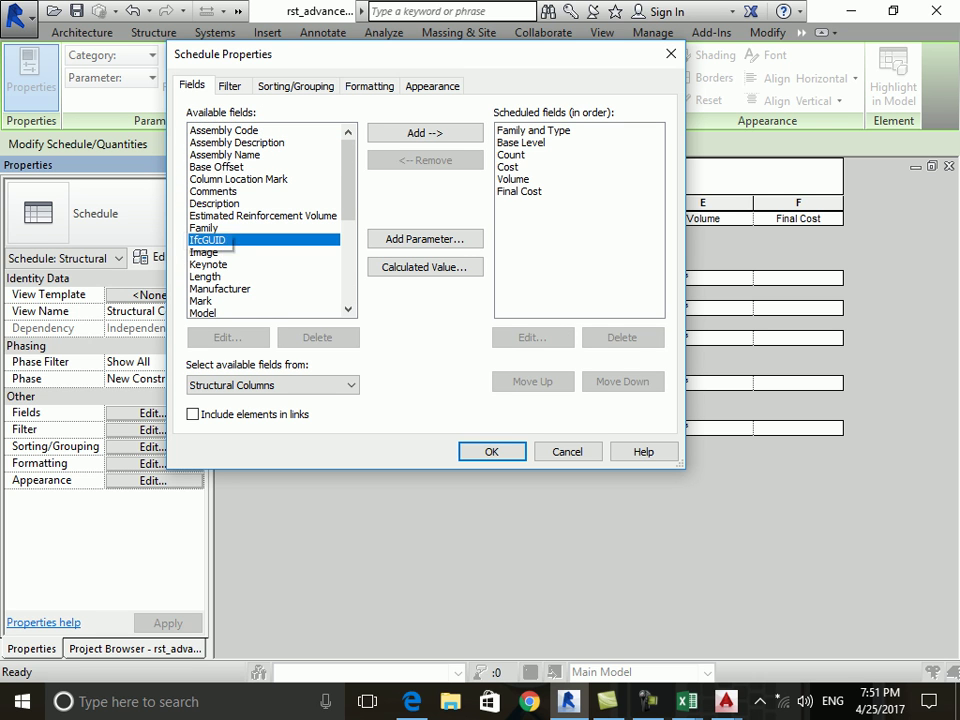
scroll(192, 250, down, 1)
scroll(192, 270, down, 4)
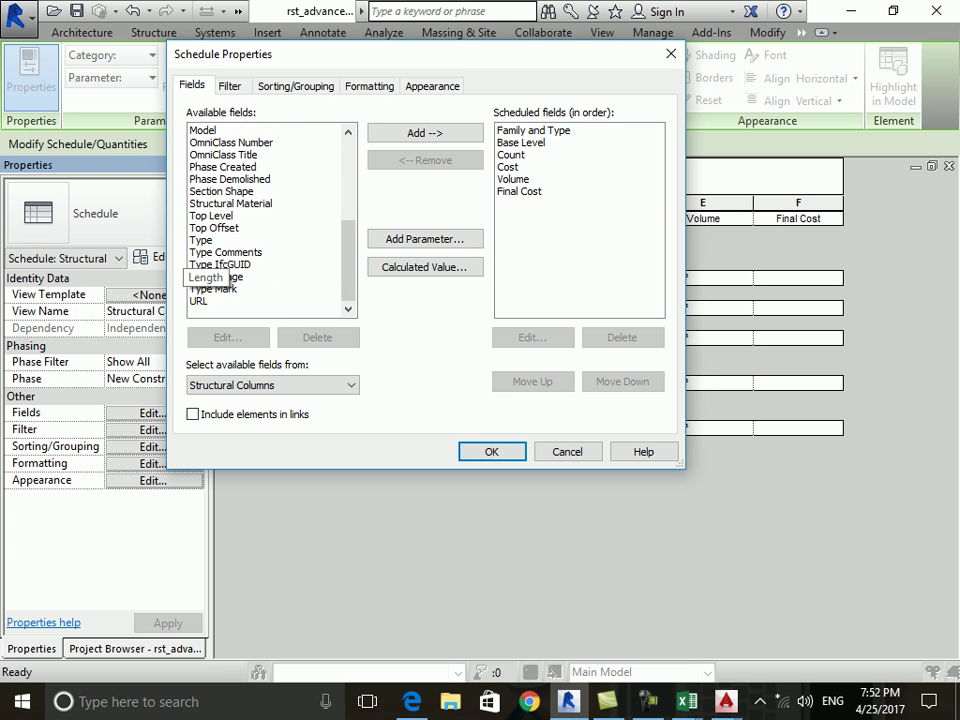
scroll(192, 270, up, 1)
scroll(192, 270, up, 2)
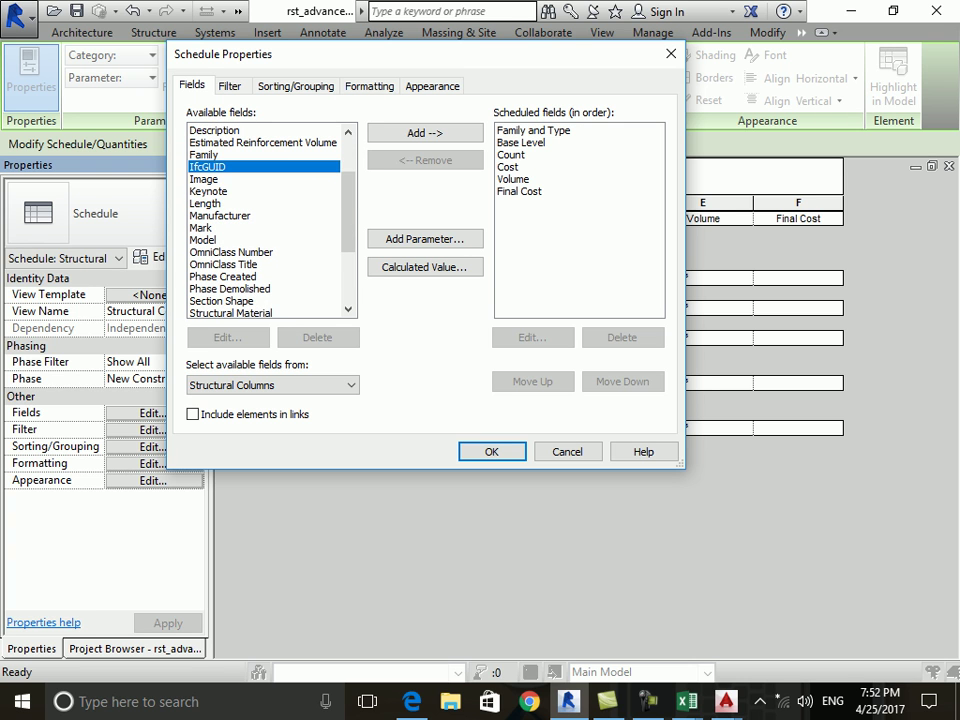
Select Length and Phase Created in the Available fields list.
click(200, 203)
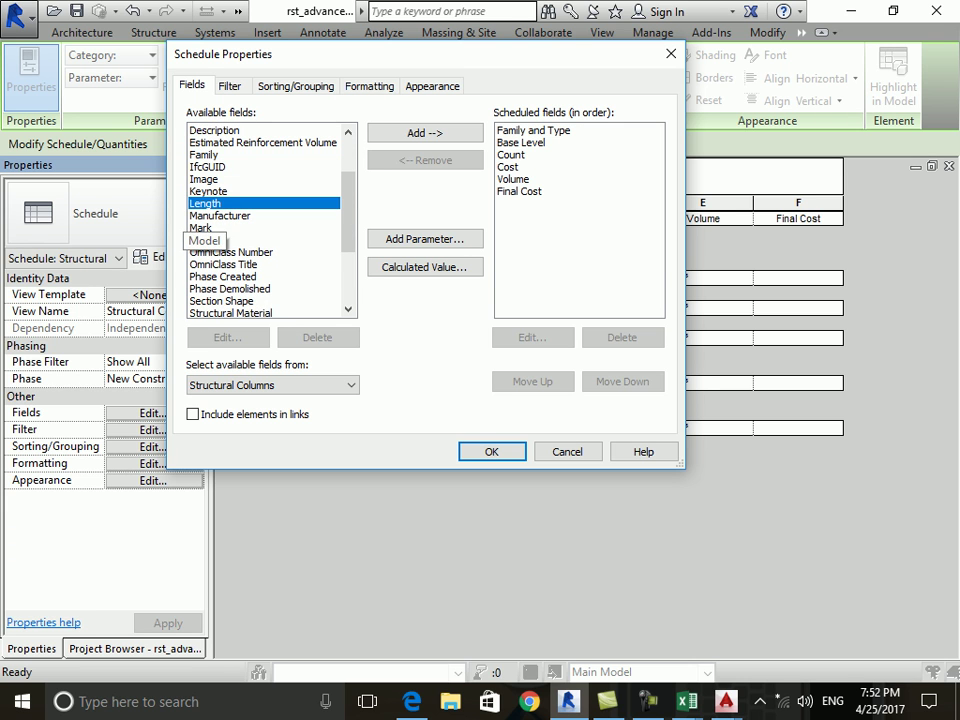
click(222, 276)
click(228, 288)
click(222, 276)
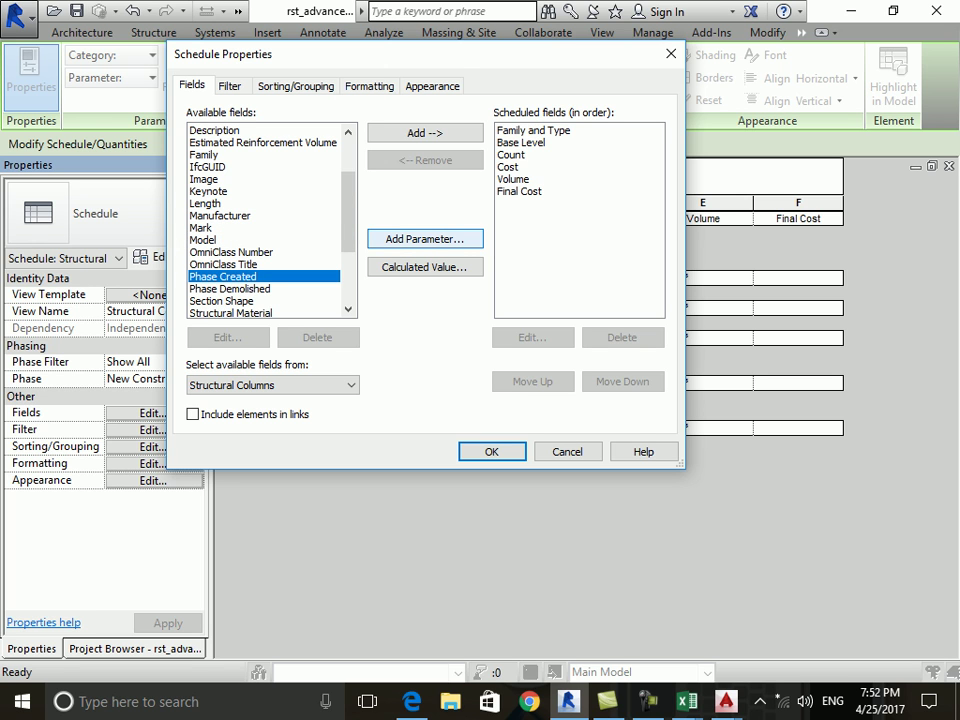
ctrl+click(205, 203)
click(425, 239)
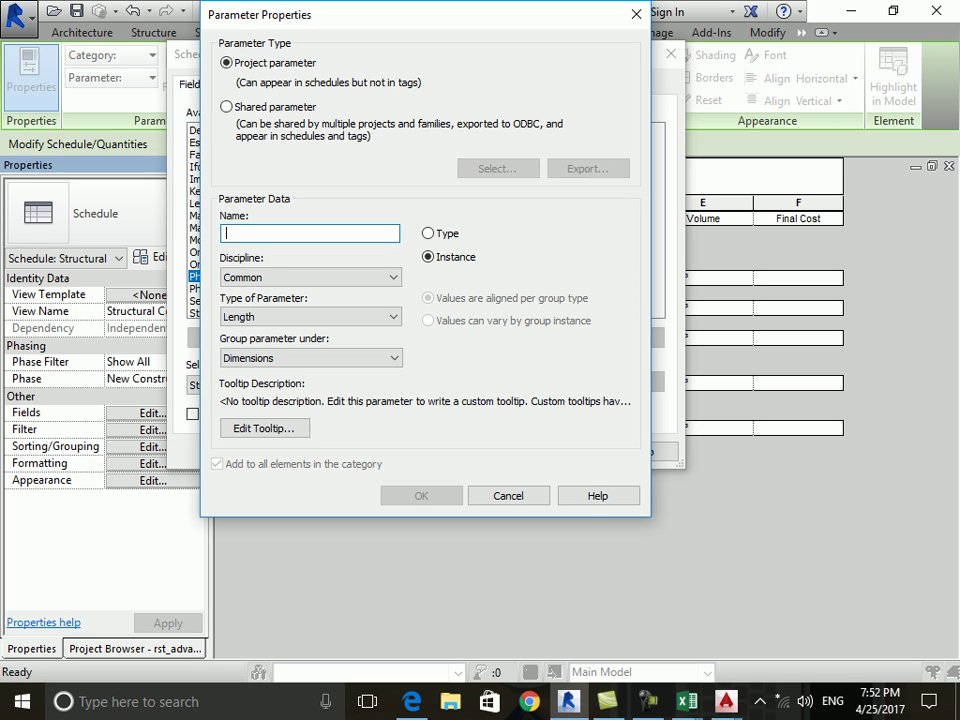
Define AREA as a Type parameter of Area data type, grouped under Dimensions.
text(AREA)
click(428, 233)
click(392, 316)
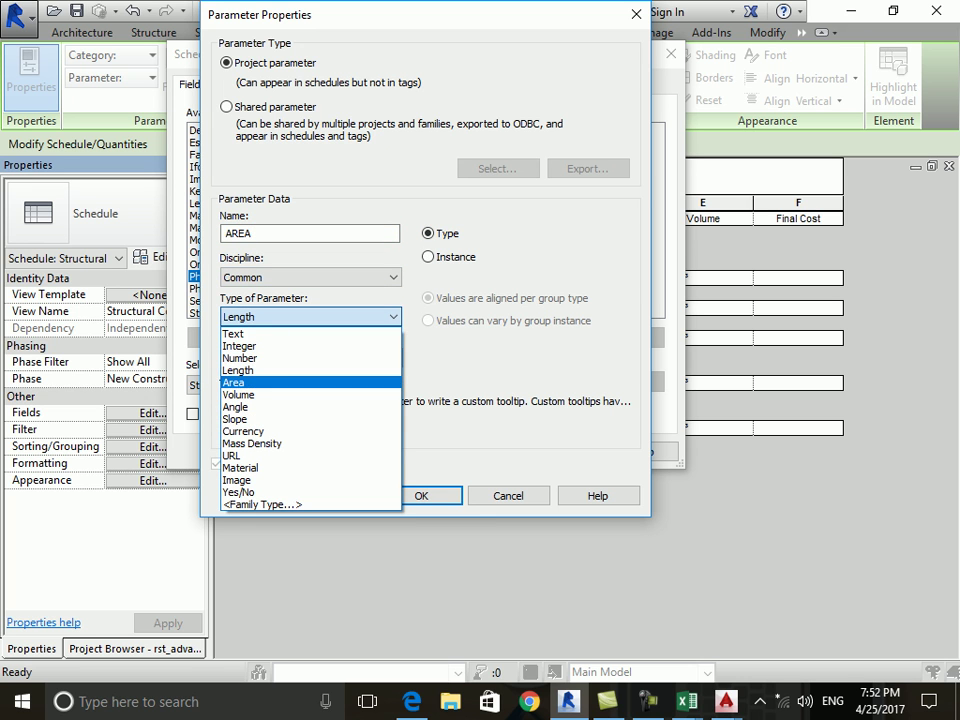
click(237, 382)
click(392, 359)
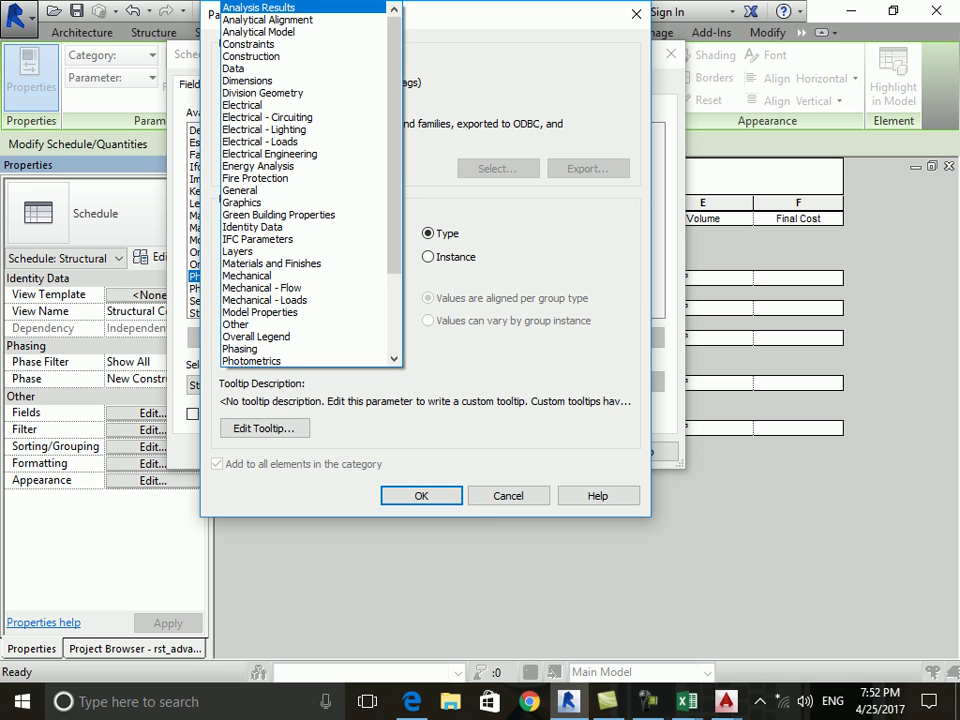
click(258, 7)
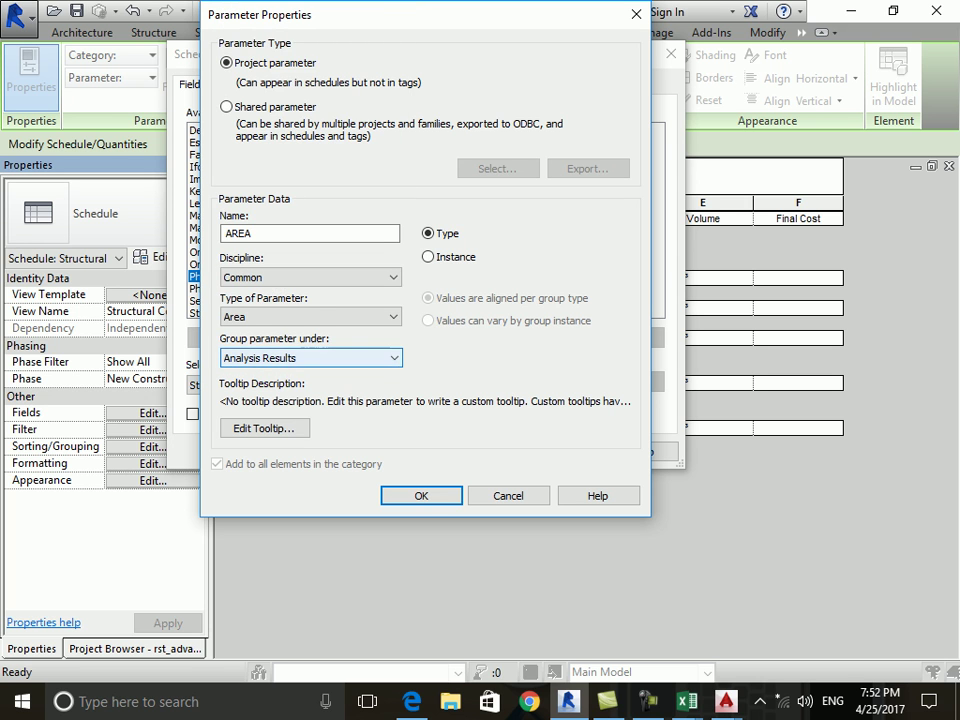
click(393, 357)
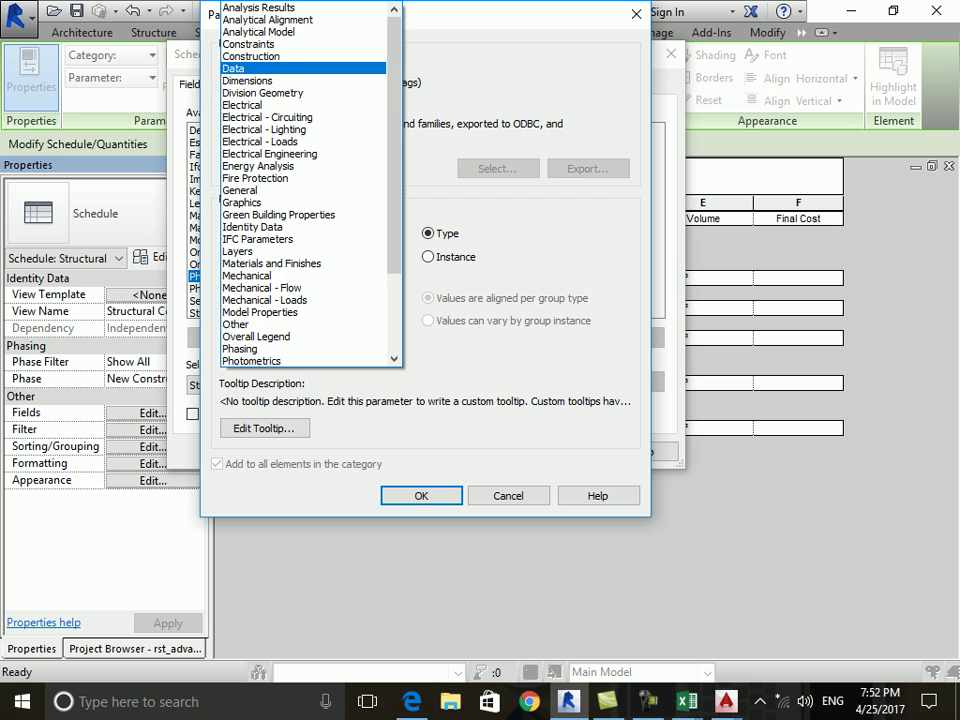
click(258, 80)
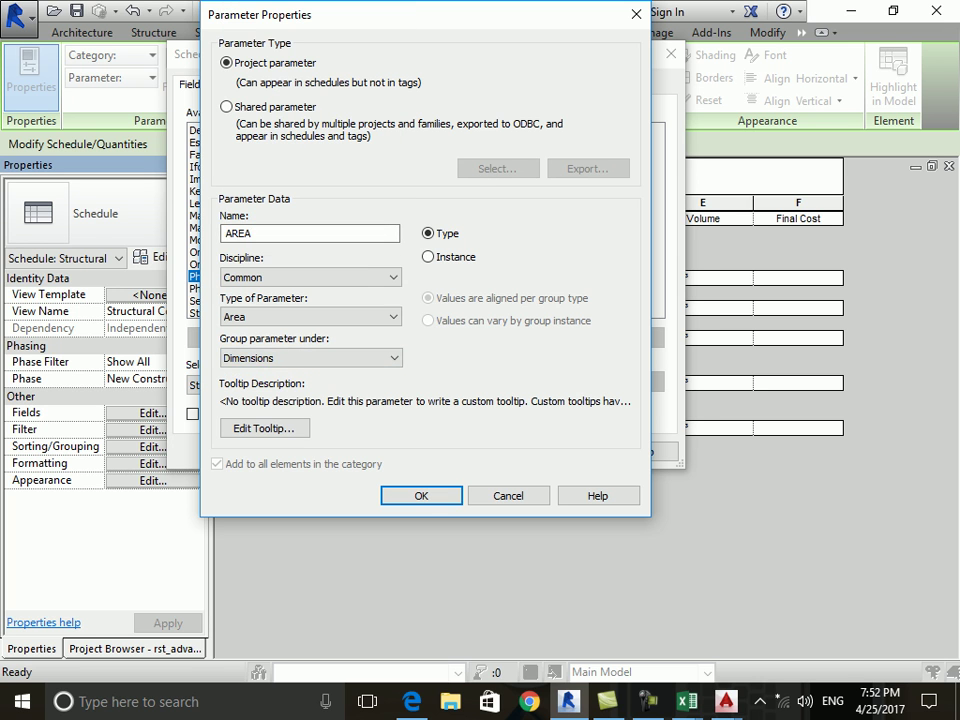
key(Return)
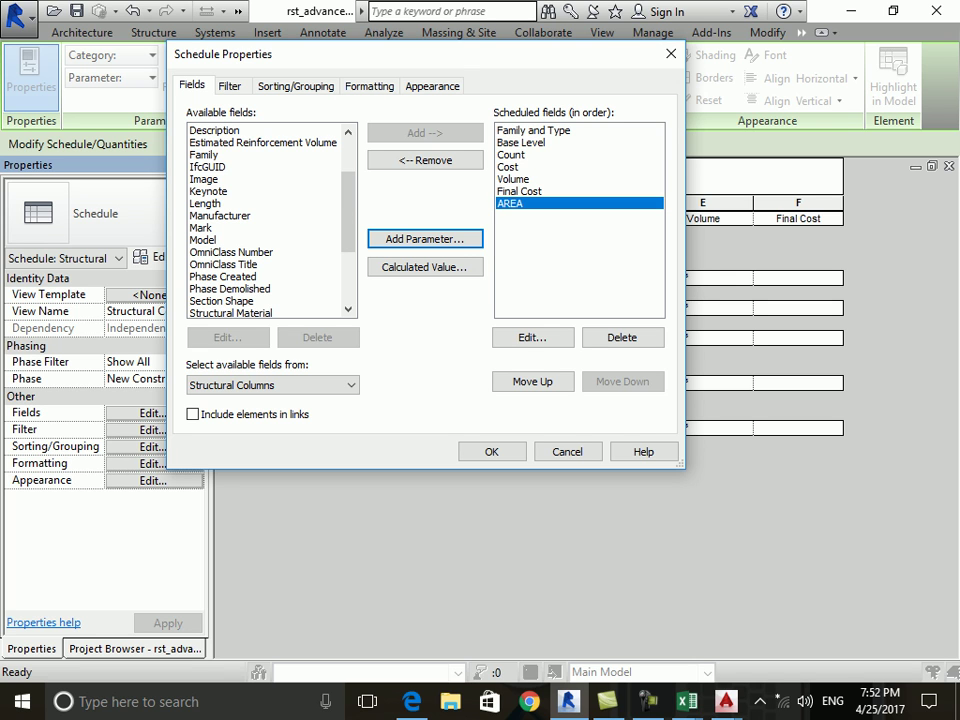
Add Length to the scheduled fields, taking AREA out and then adding it back.
click(220, 215)
click(206, 203)
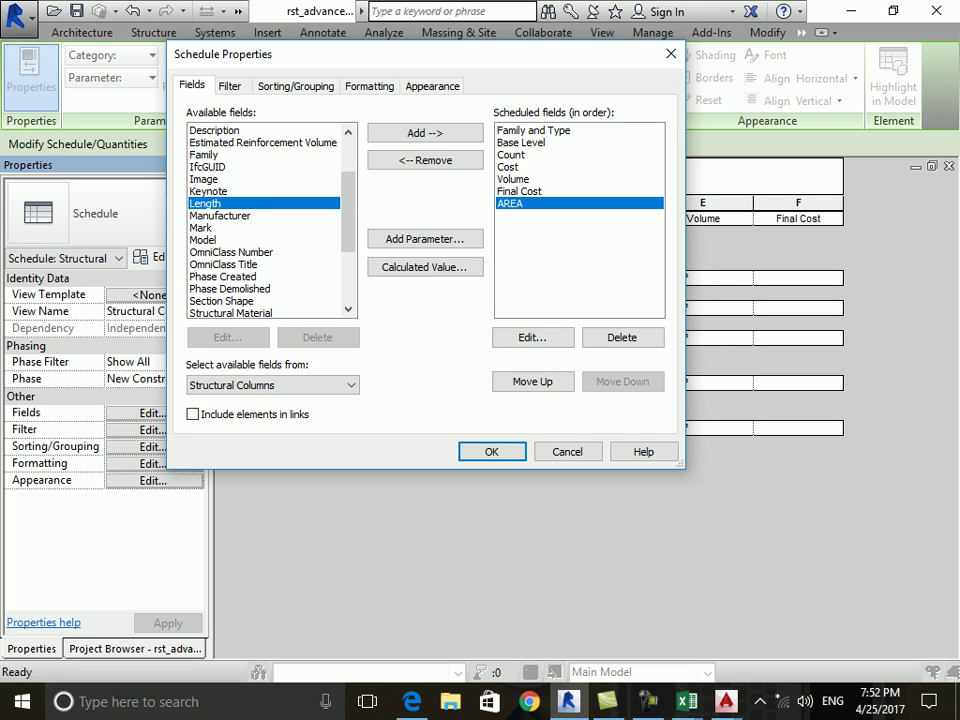
ctrl+click(220, 215)
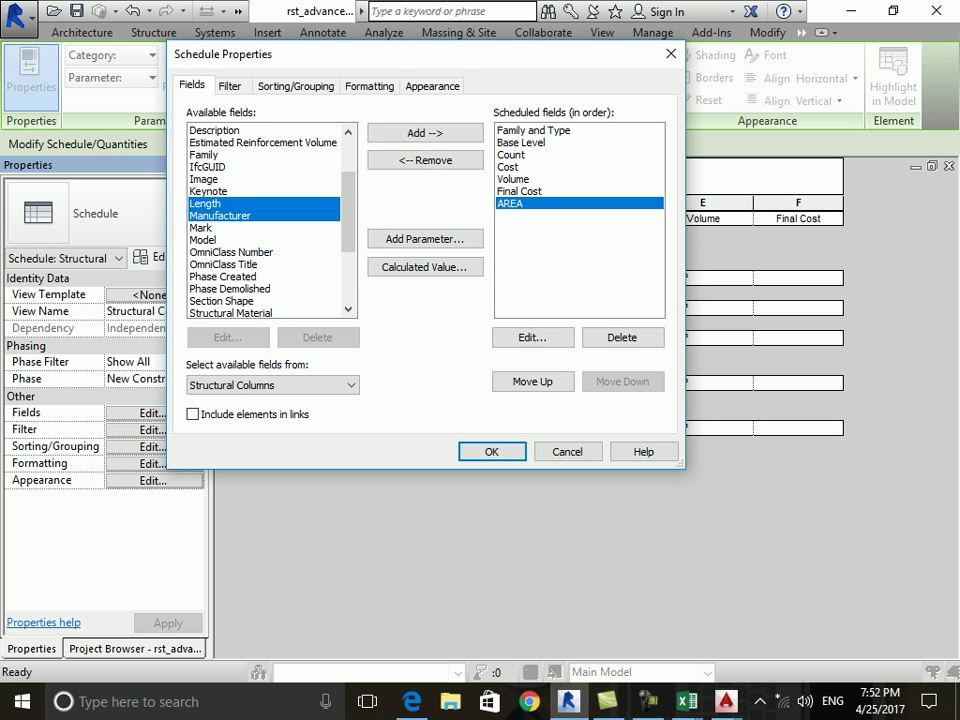
click(425, 160)
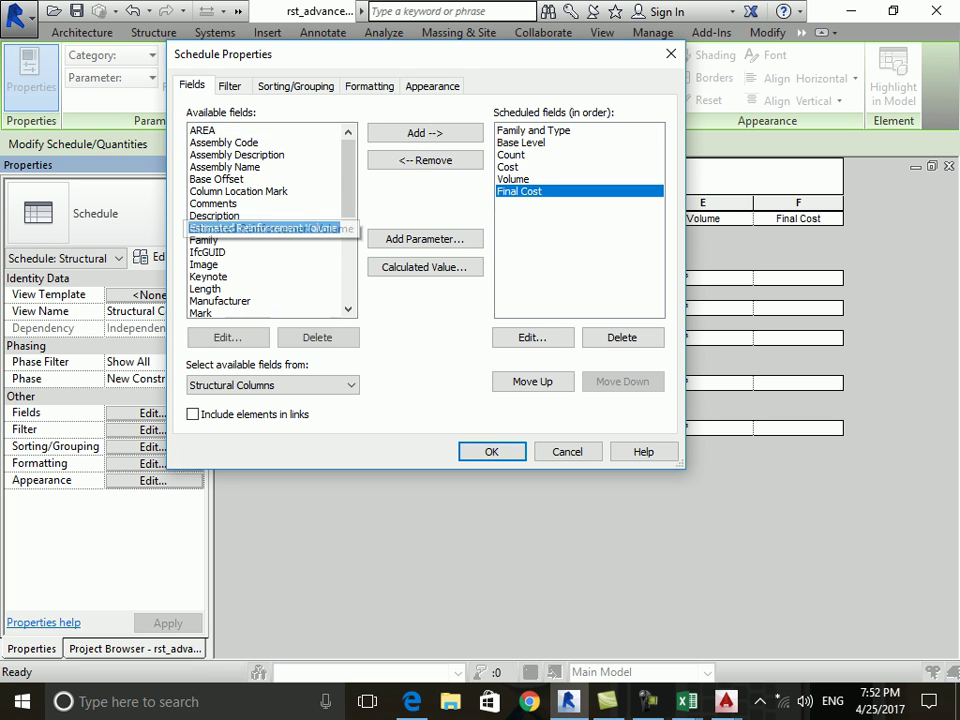
click(215, 288)
click(425, 133)
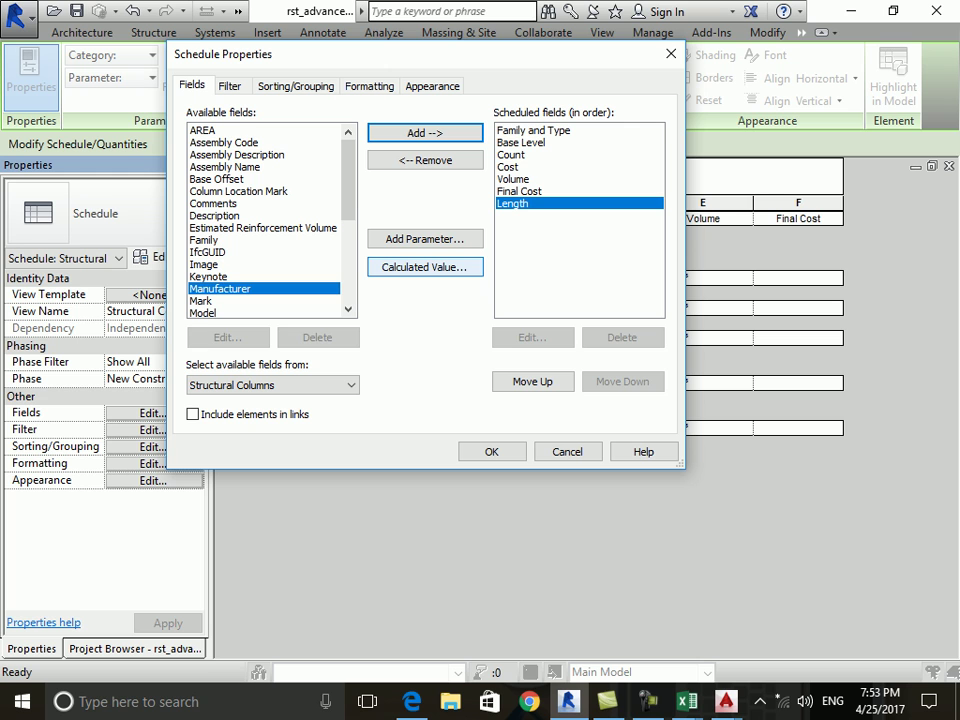
click(216, 179)
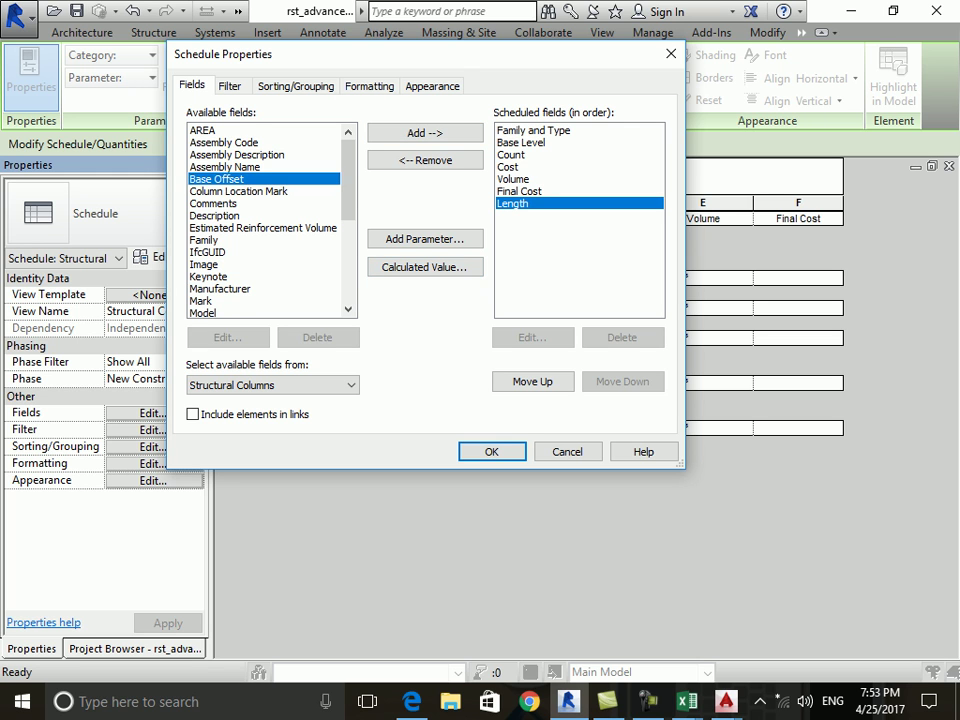
click(203, 130)
click(425, 133)
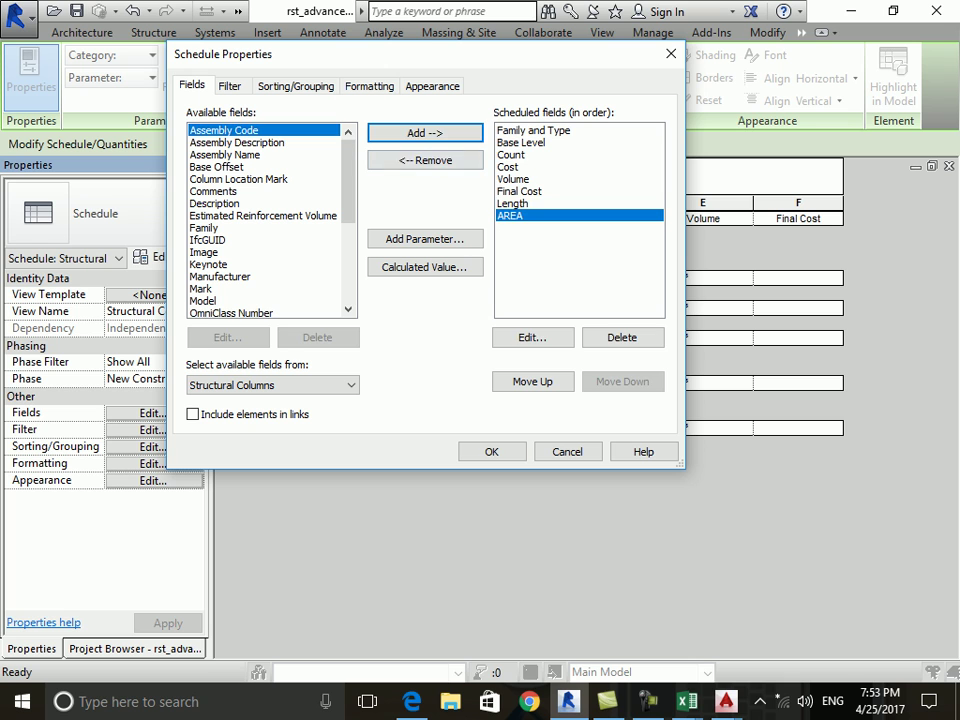
Reposition Length after AREA, remove AREA, and apply so Length values like 3800 appear.
click(512, 203)
click(425, 160)
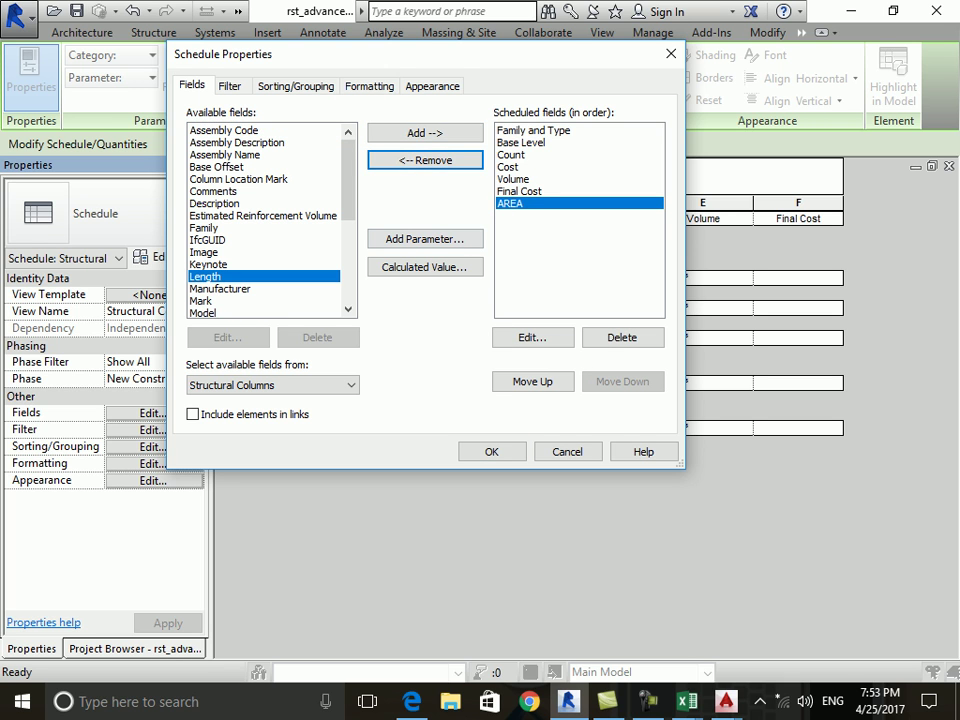
click(425, 133)
click(512, 191)
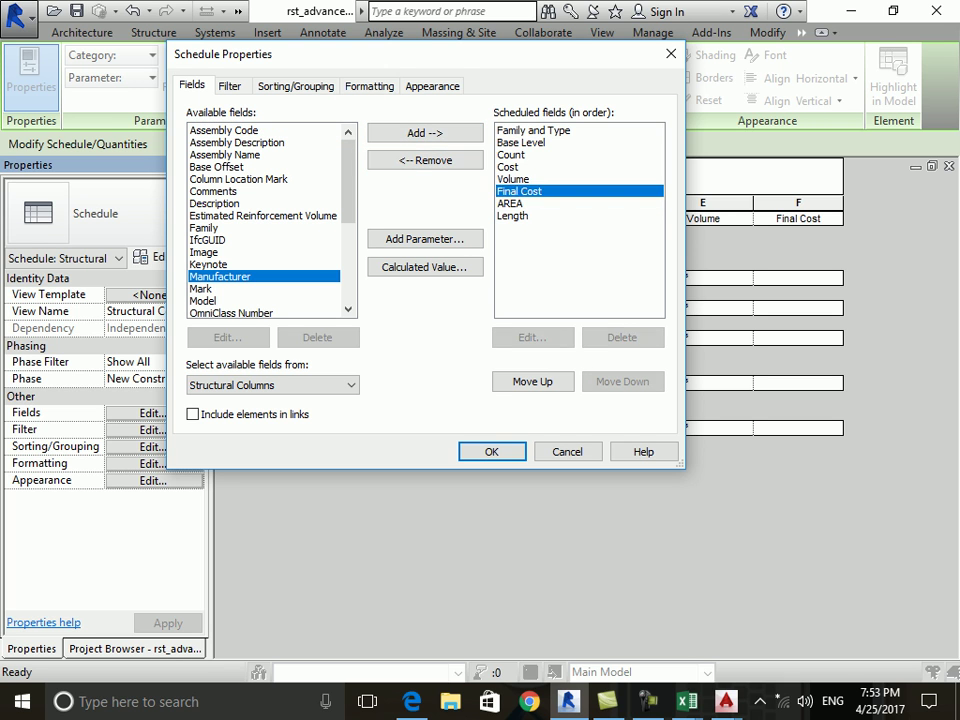
click(510, 203)
click(425, 160)
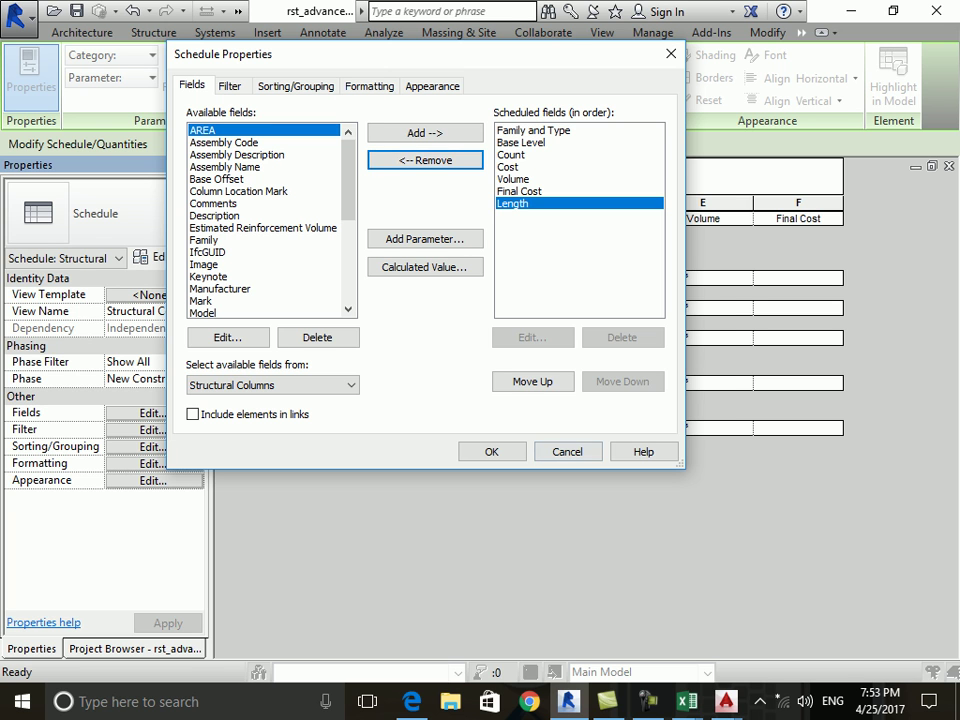
click(491, 451)
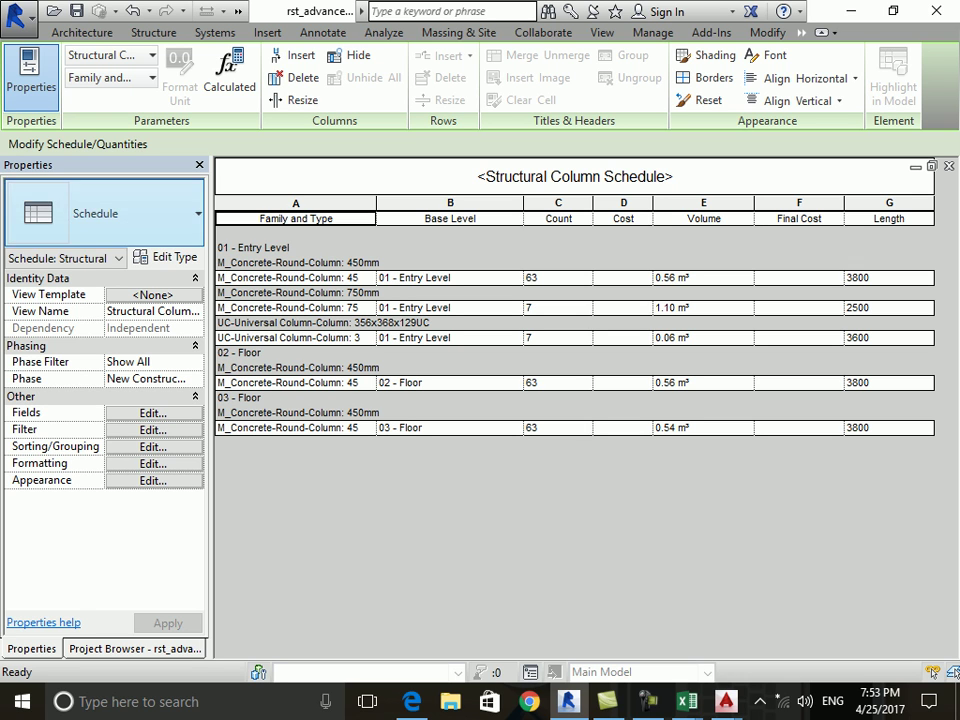
Add a new Length-type parameter PER, grouped under Data, to the schedule fields.
click(153, 412)
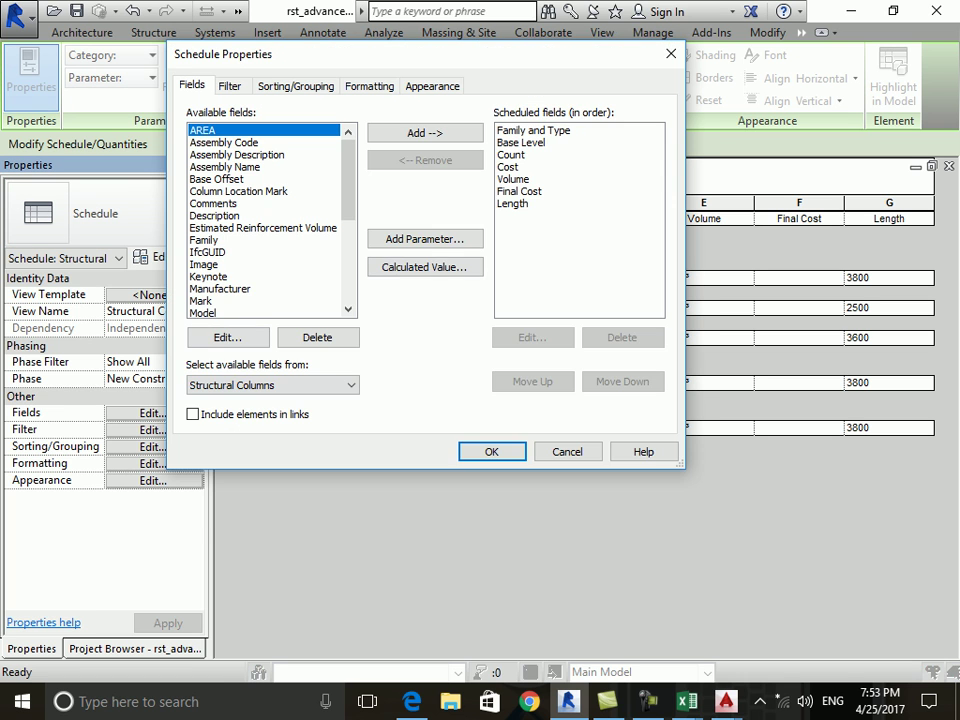
click(422, 238)
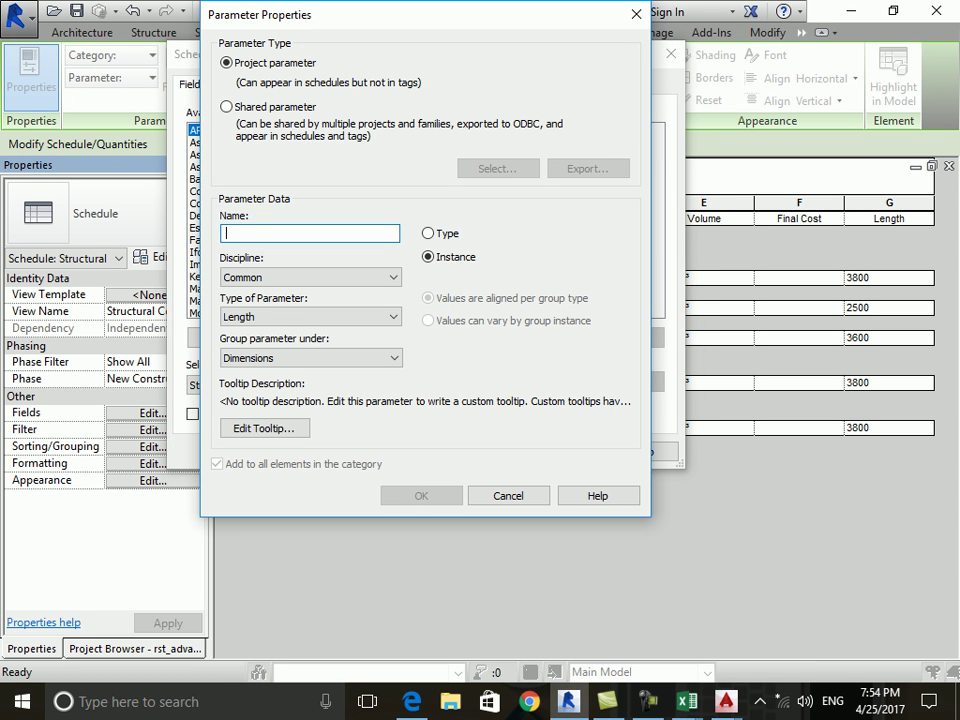
text(pBh)
key(BackSpace)
key(BackSpace)
key(BackSpace)
text(PER)
key(Tab)
key(Tab)
key(alt+Down)
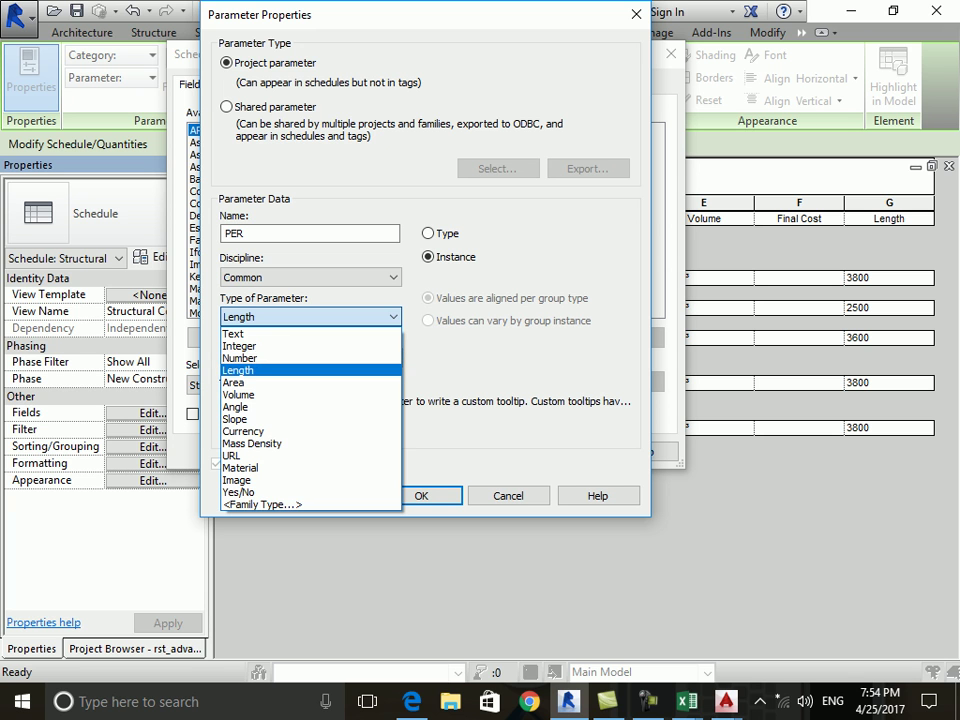
key(Return)
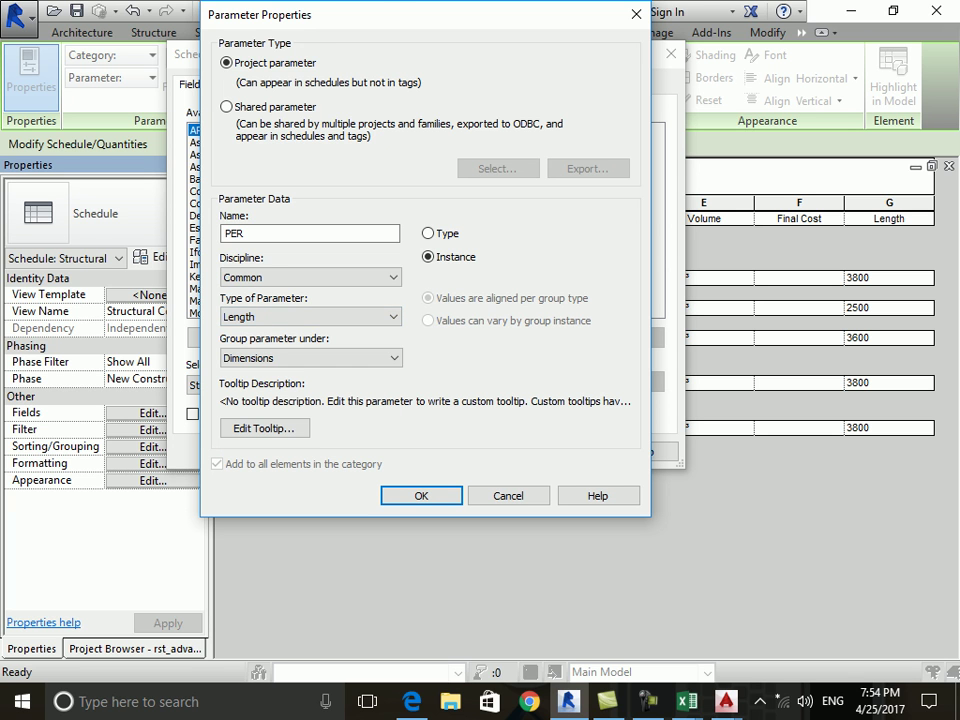
click(310, 357)
scroll(300, 150, up, 2)
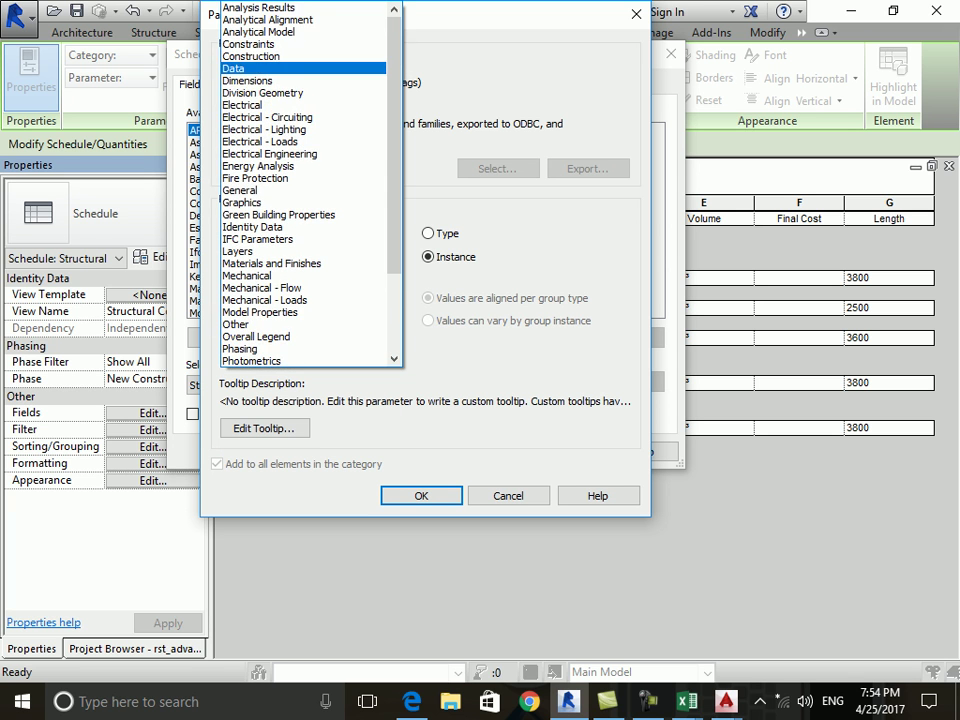
key(Return)
key(Return)
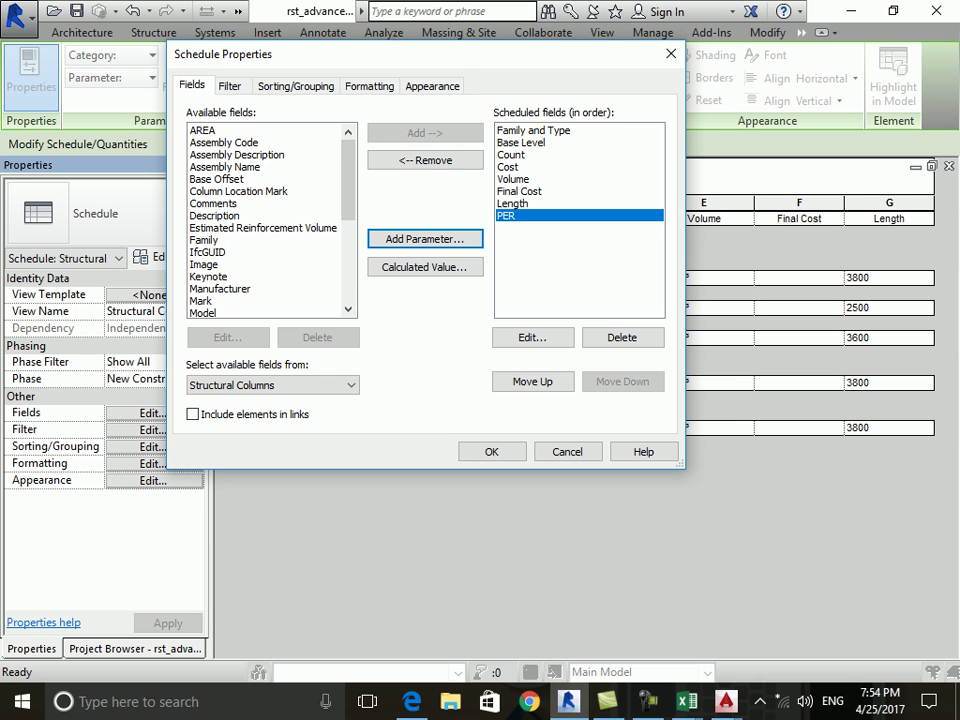
key(Return)
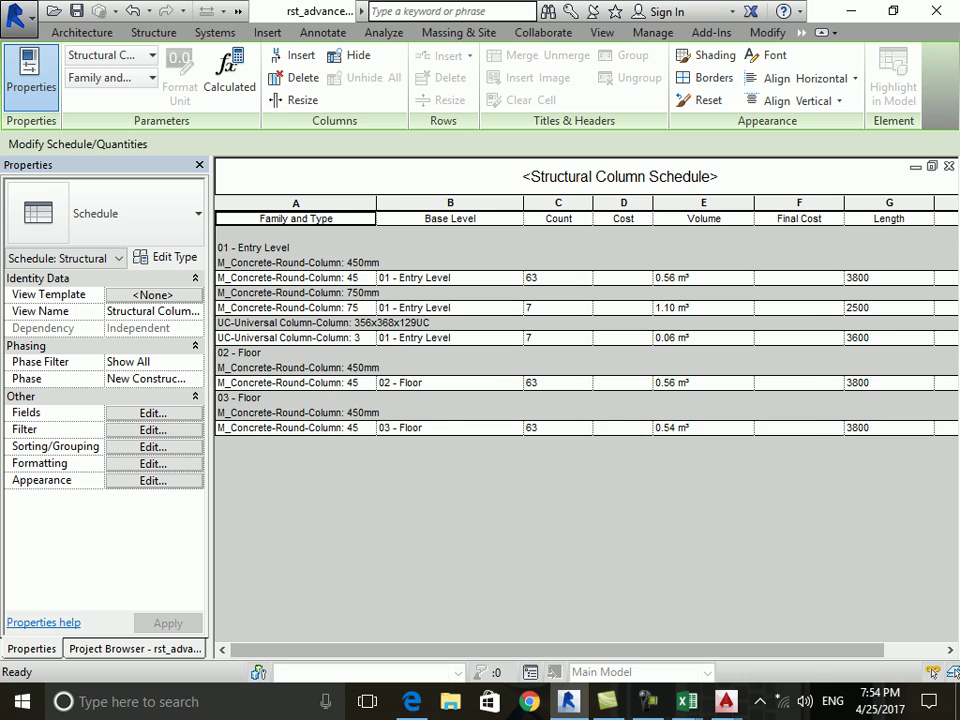
Edit the first PER cell, clearing the stray typed text.
click(912, 277)
text(DD)
key(BackSpace)
key(BackSpace)
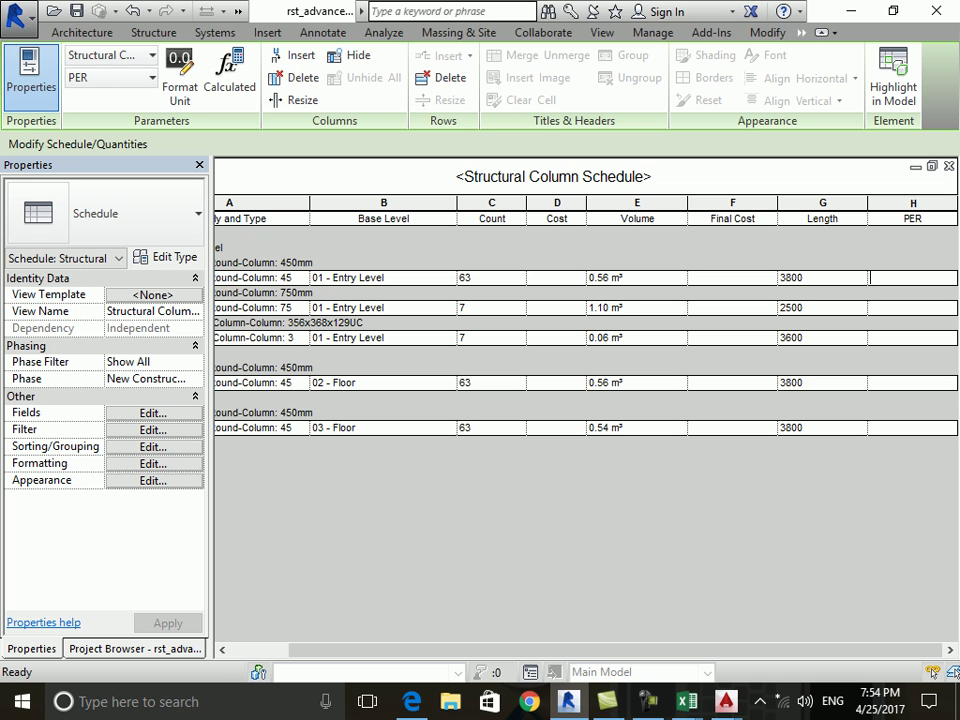
click(153, 412)
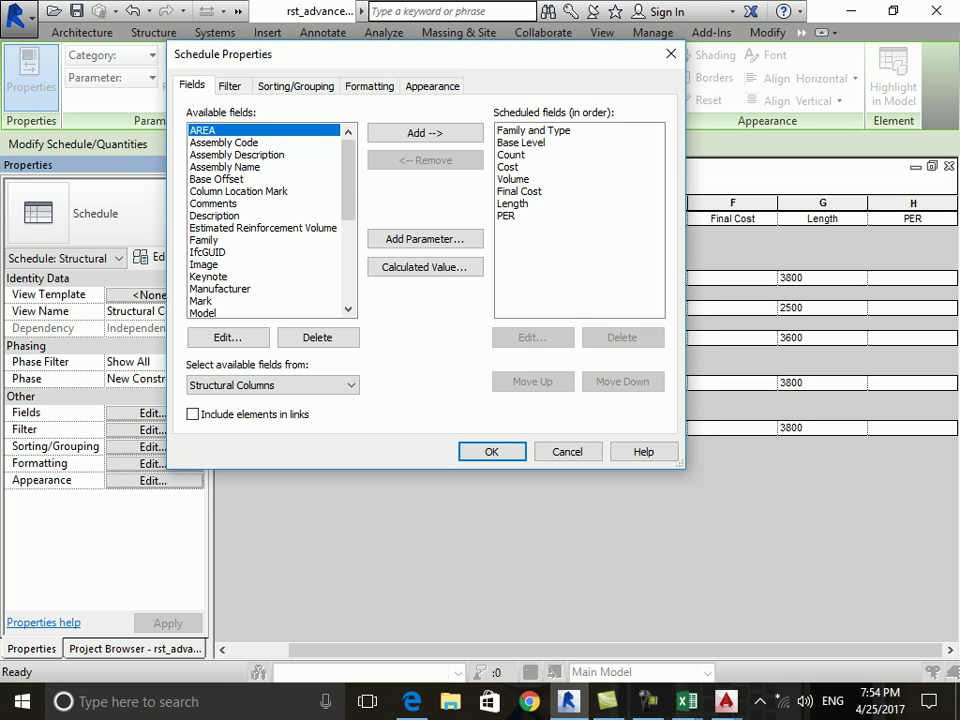
Create a calculated value named FW with the formula Length * PER.
click(425, 267)
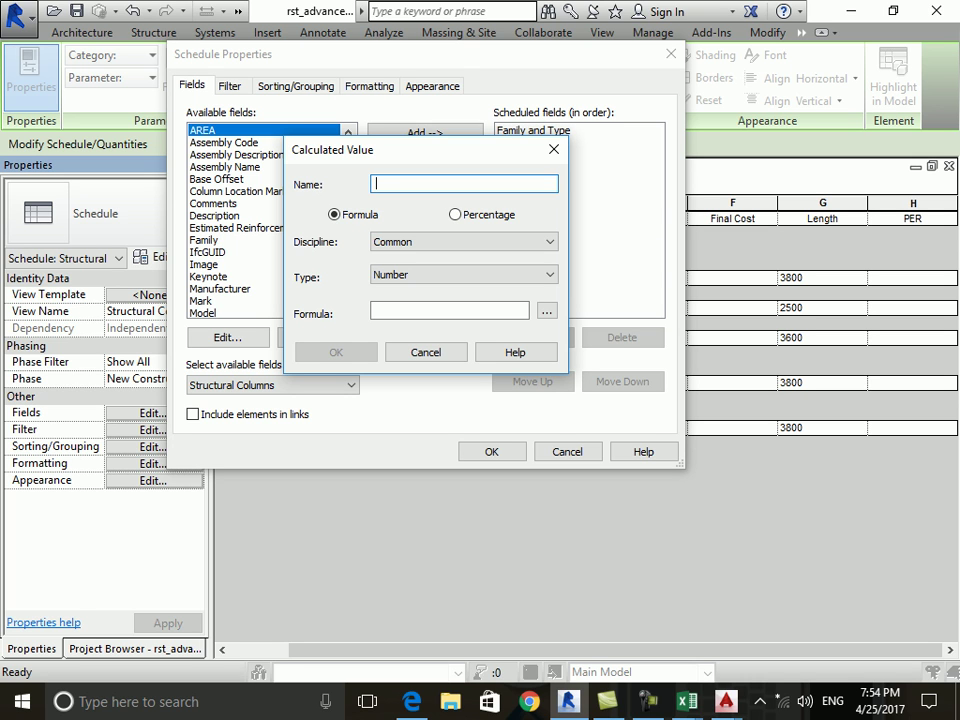
text(f)
text(ina)
key(BackSpace)
key(BackSpace)
key(BackSpace)
key(BackSpace)
text(FW)
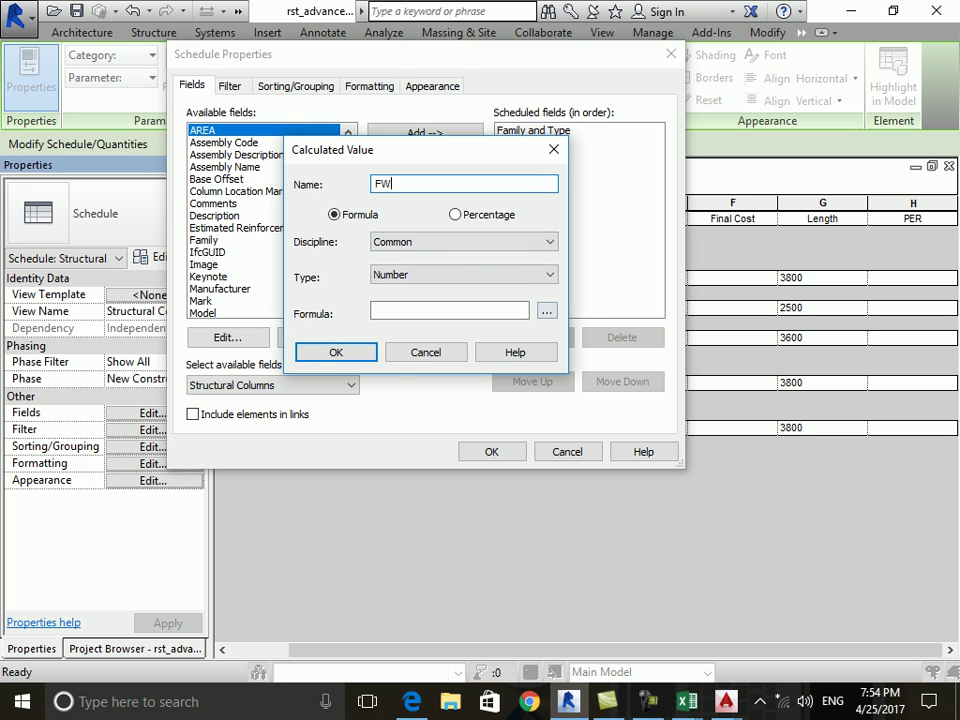
click(546, 311)
click(341, 218)
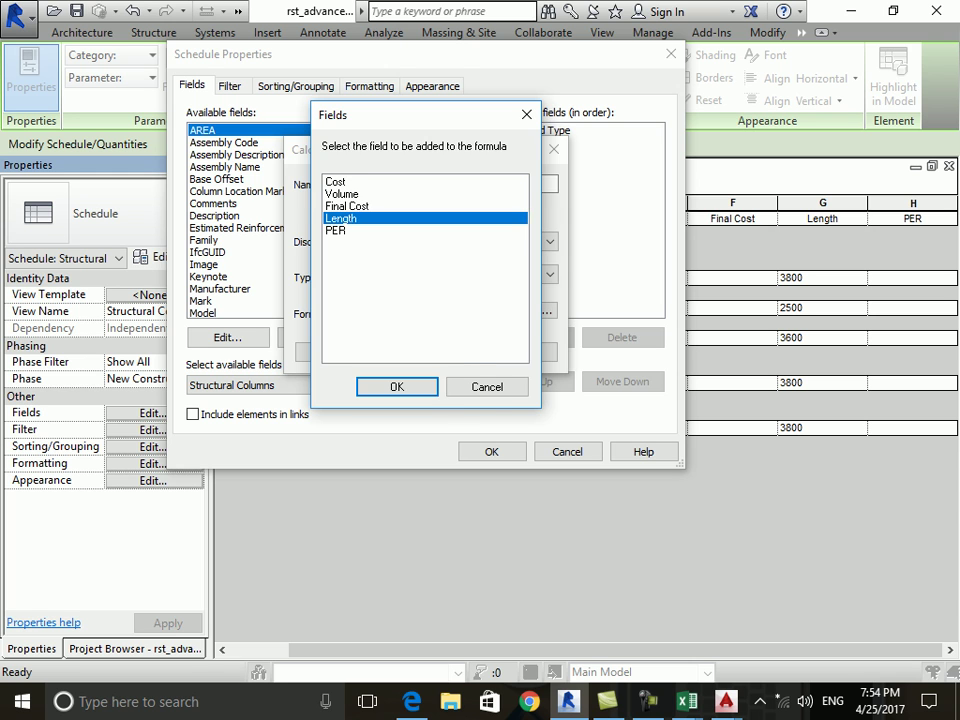
key(Return)
text(*)
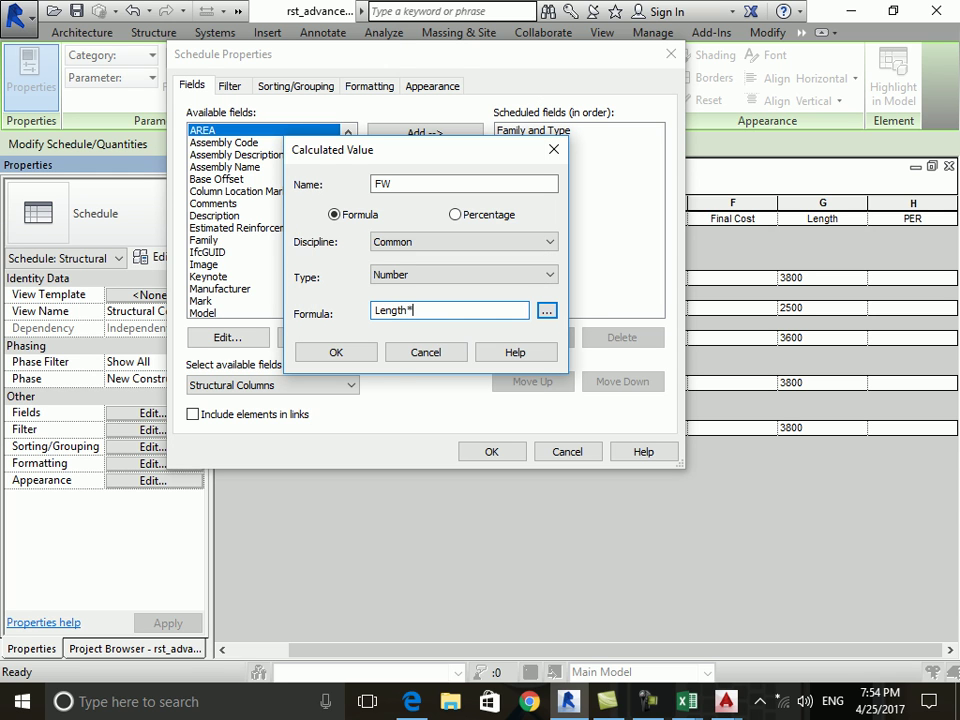
click(546, 311)
click(300, 229)
key(Return)
Make FW an Area value and apply it so FW appears as column I.
key(shift+Tab)
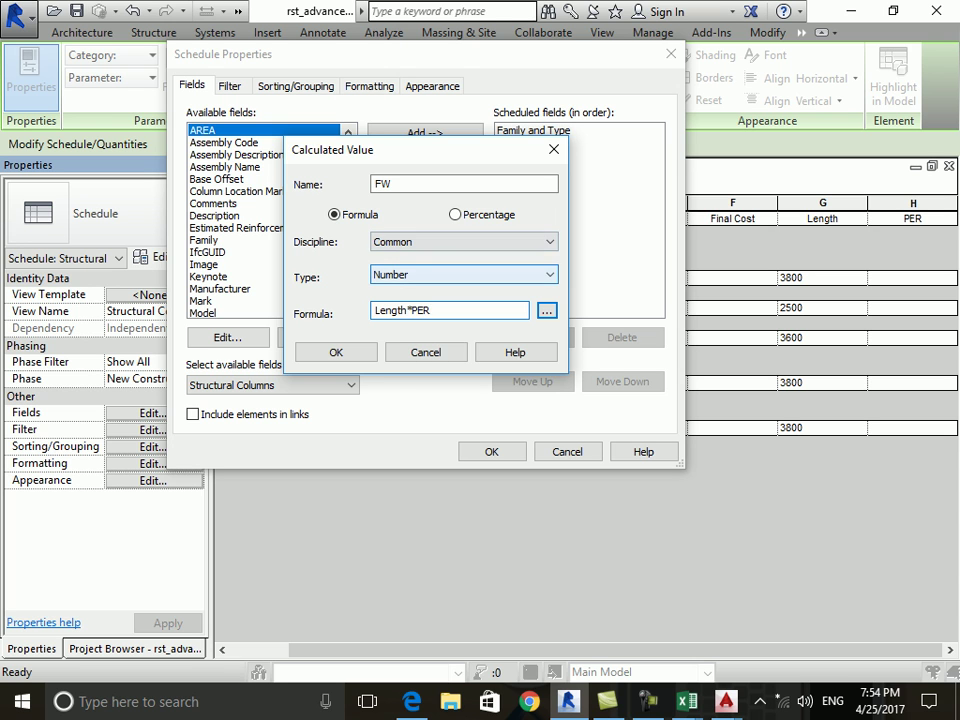
key(alt+Down)
key(Down)
key(Down)
key(Return)
key(Return)
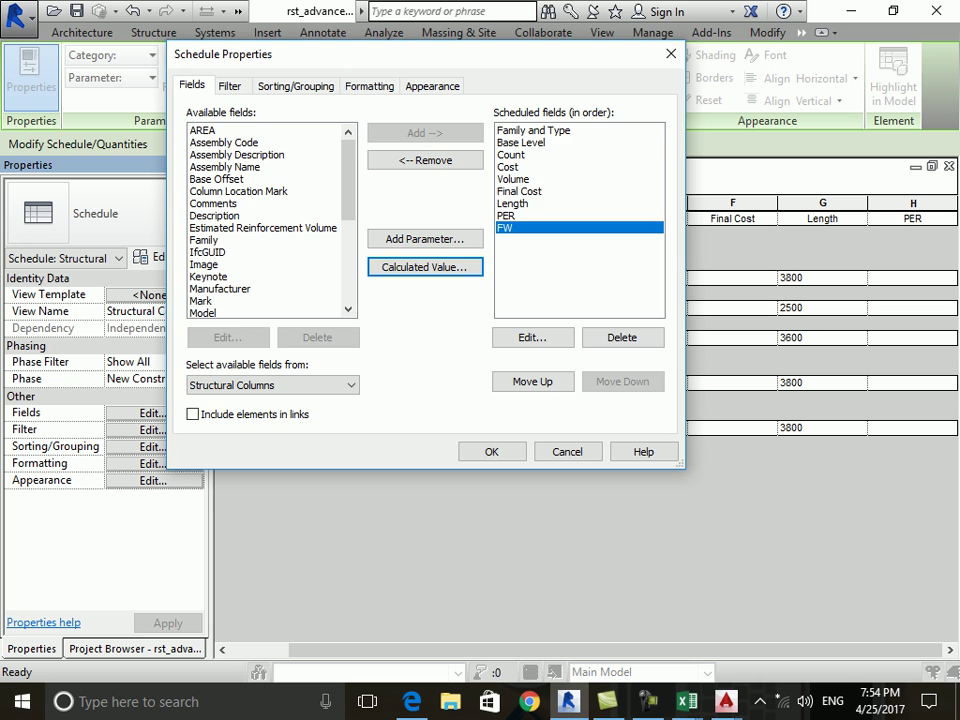
key(Return)
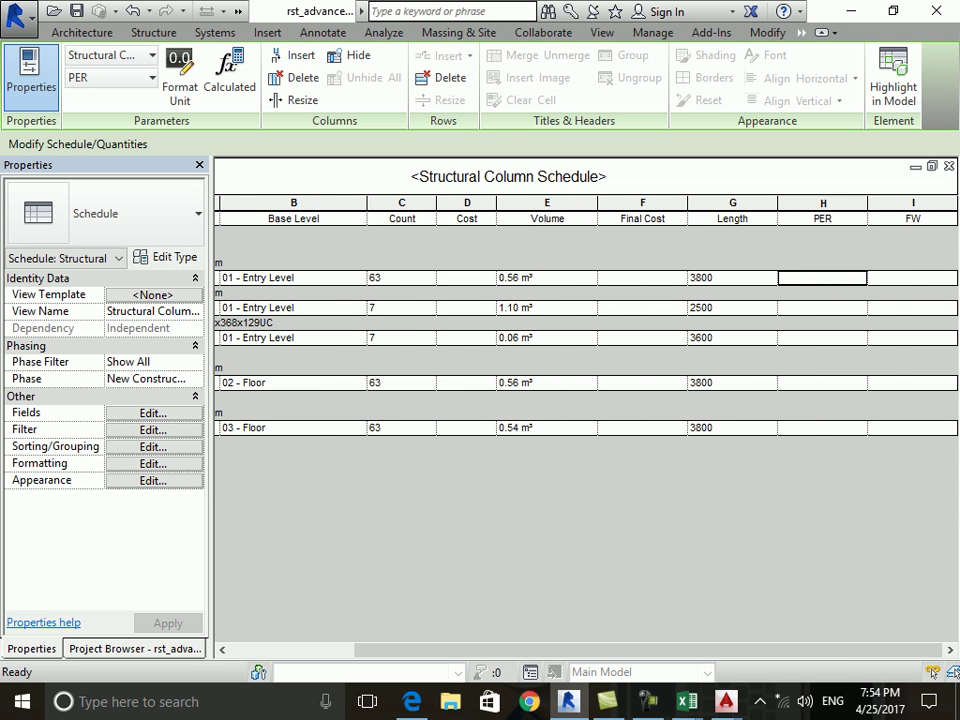
click(822, 277)
click(822, 277)
Launch Calculator via Windows search, compute 3.14*0.45 = 1.413, and return to Revit.
click(822, 277)
key(super)
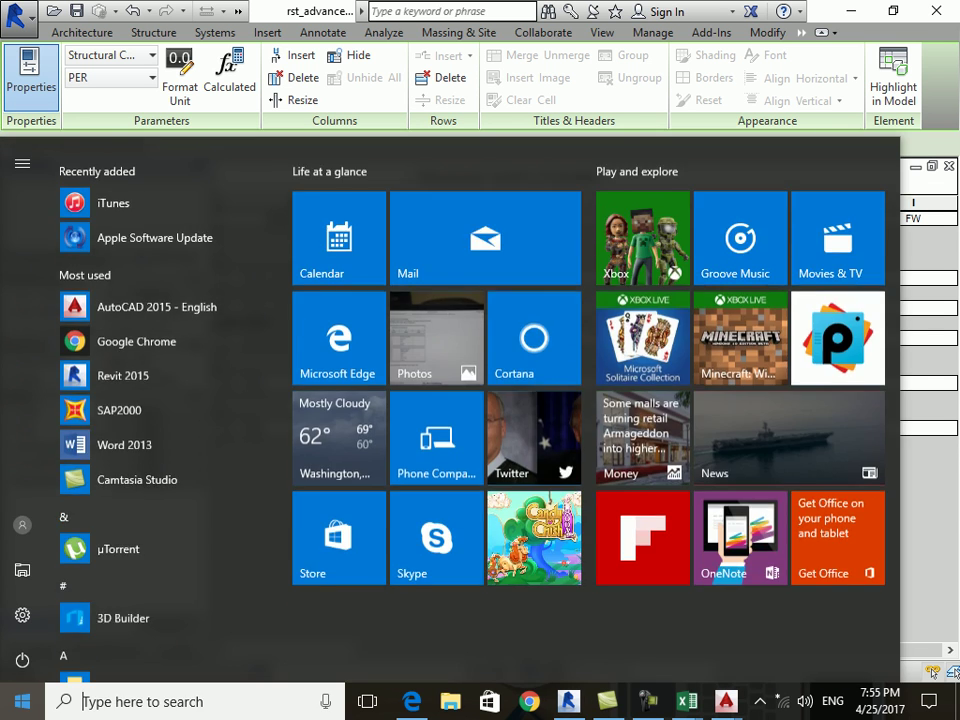
text(CAL)
key(Return)
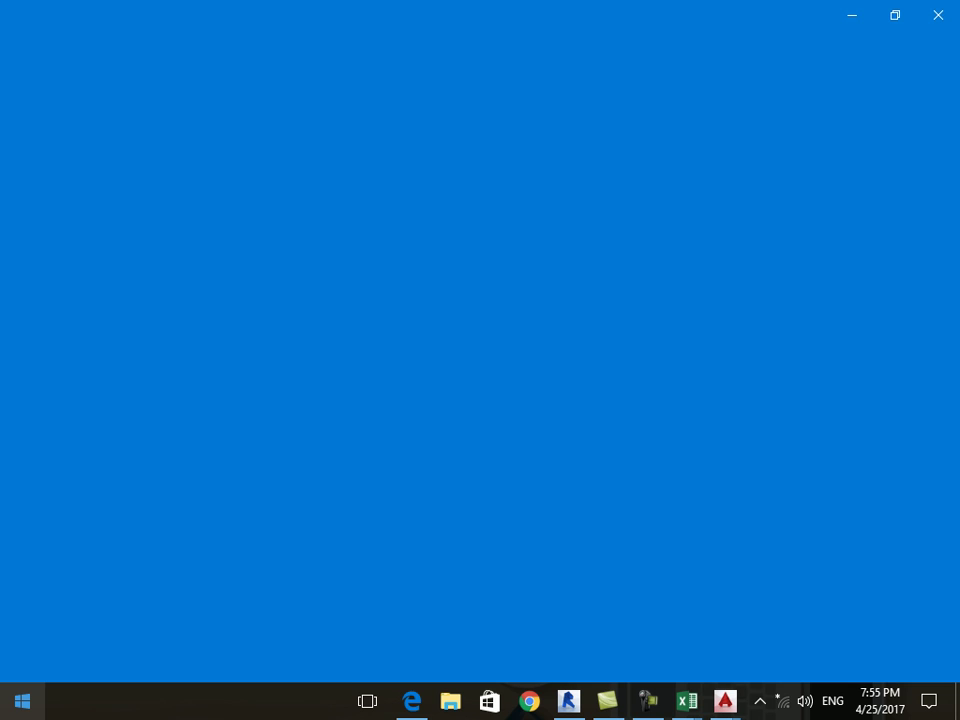
text(3.1)
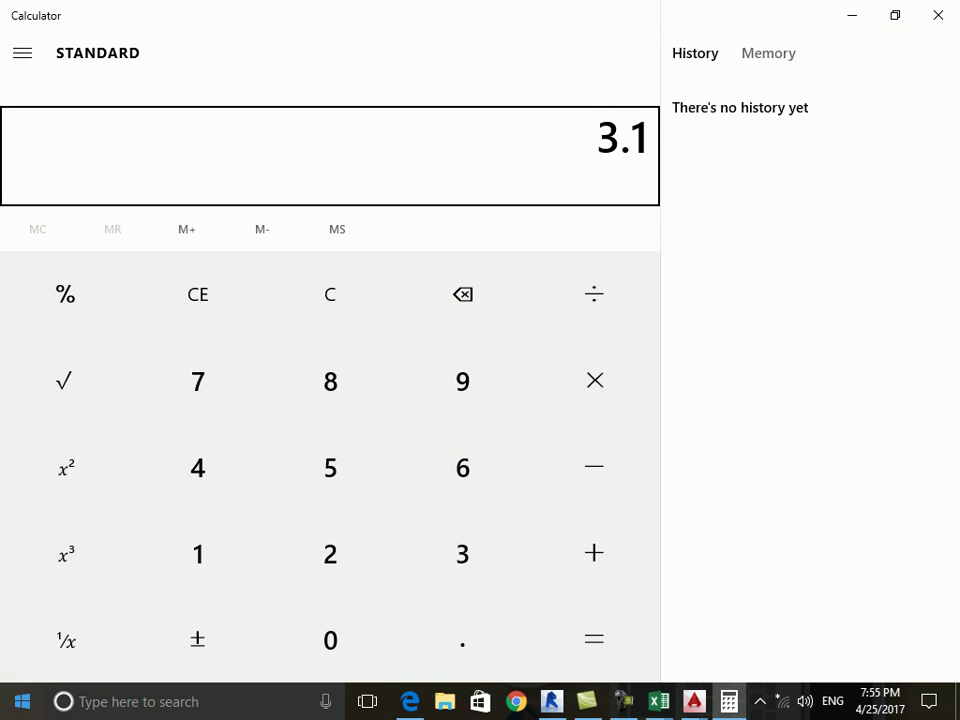
text(4)
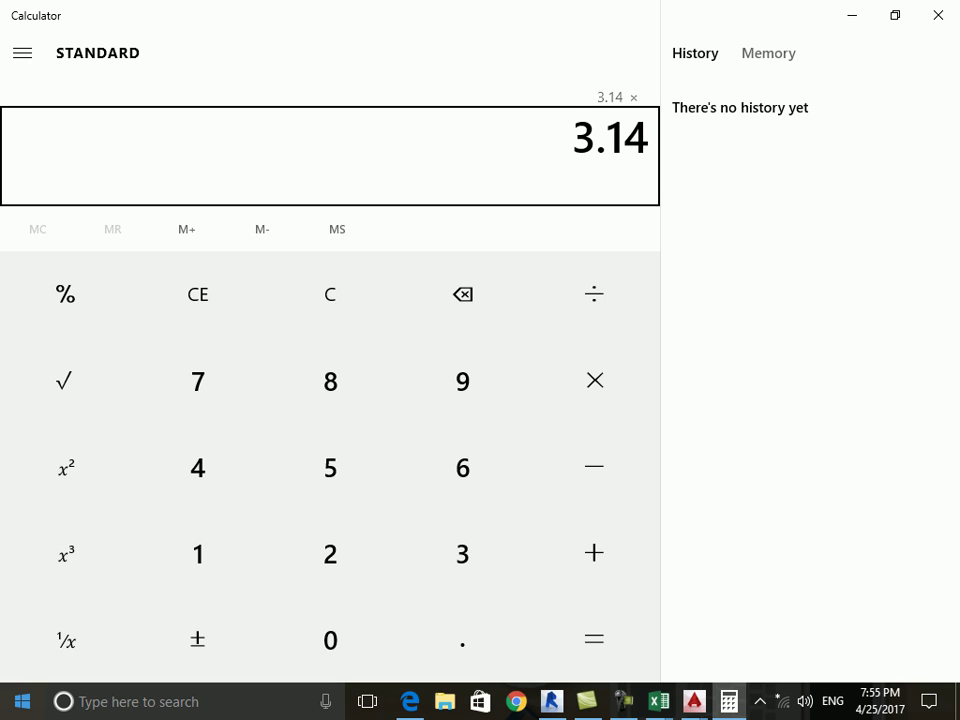
text(*0.45)
key(Return)
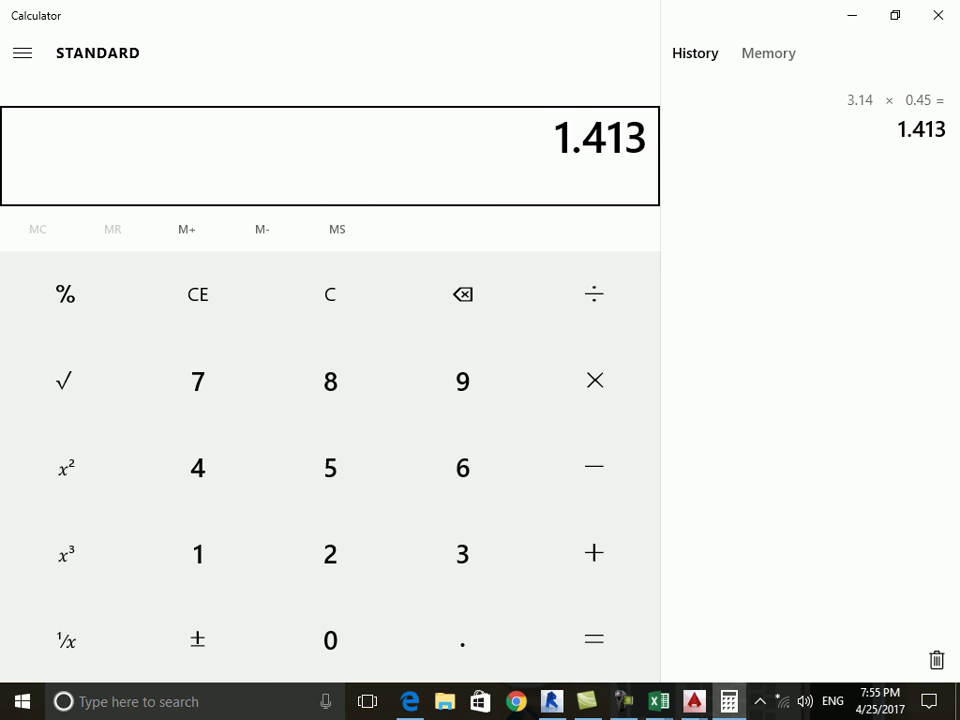
key(alt+Tab)
Set the first row's PER value to 1.413.
text(1)
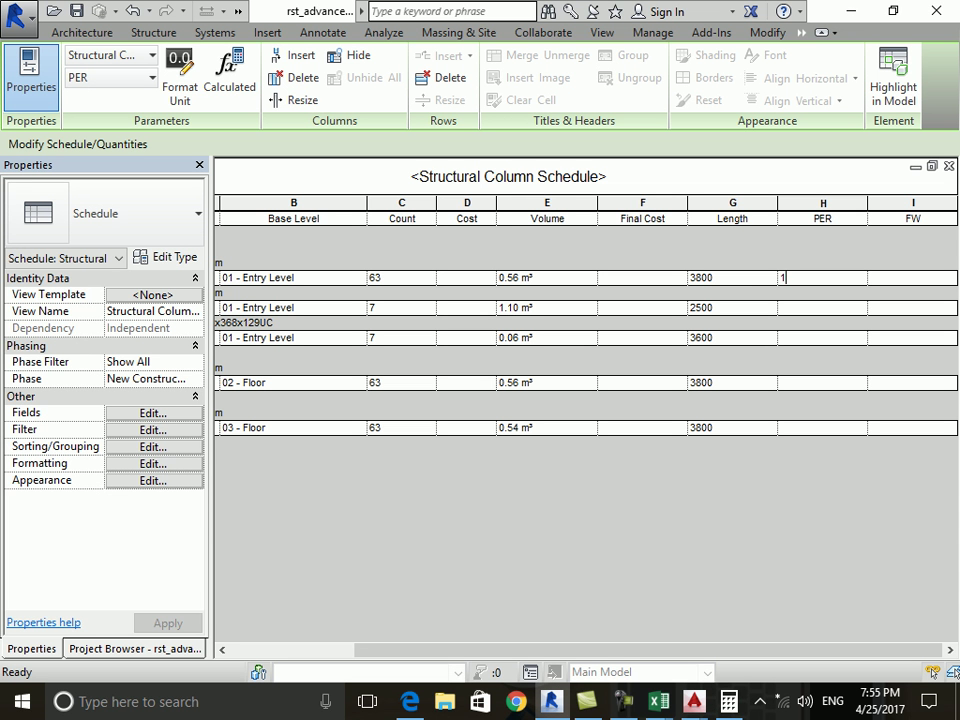
text(.413)
key(Return)
key(Tab)
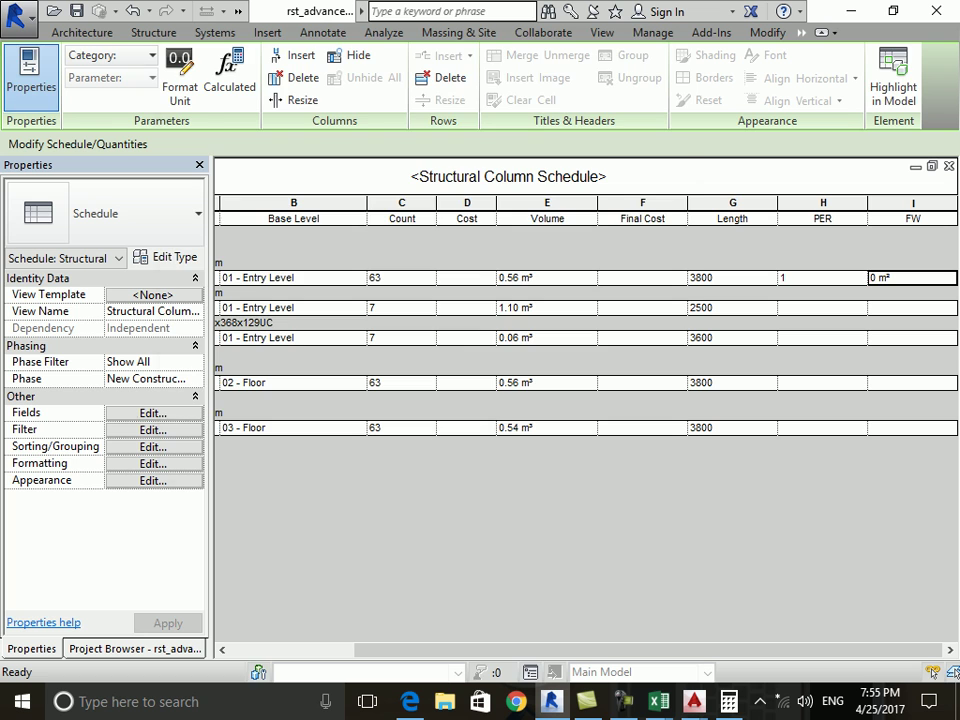
Permanently delete the FW calculated field from the schedule's fields.
click(153, 412)
click(504, 228)
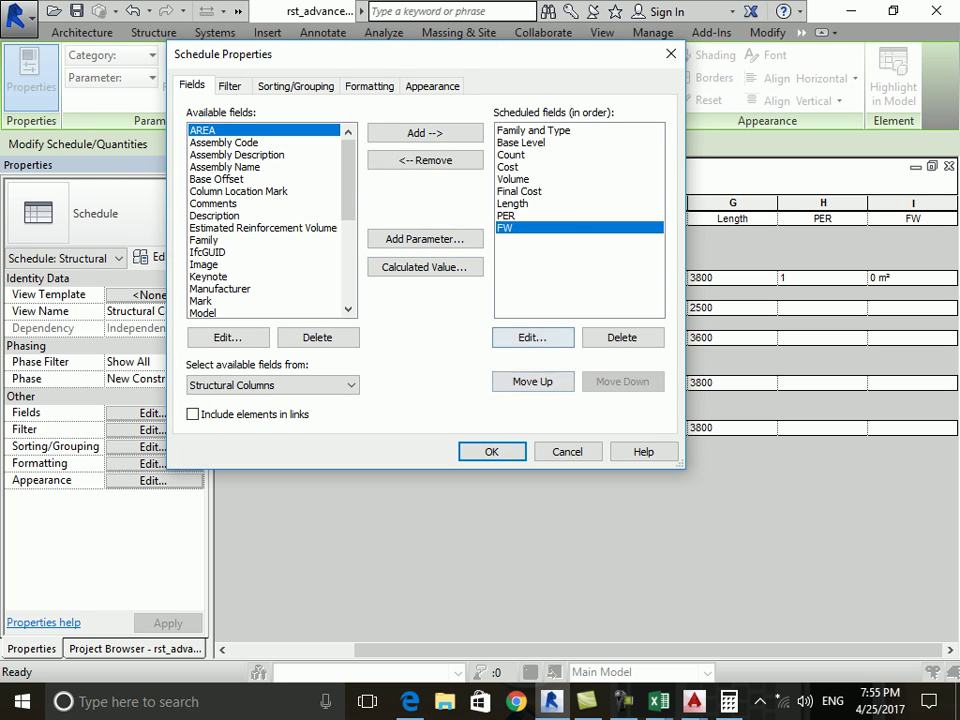
click(532, 337)
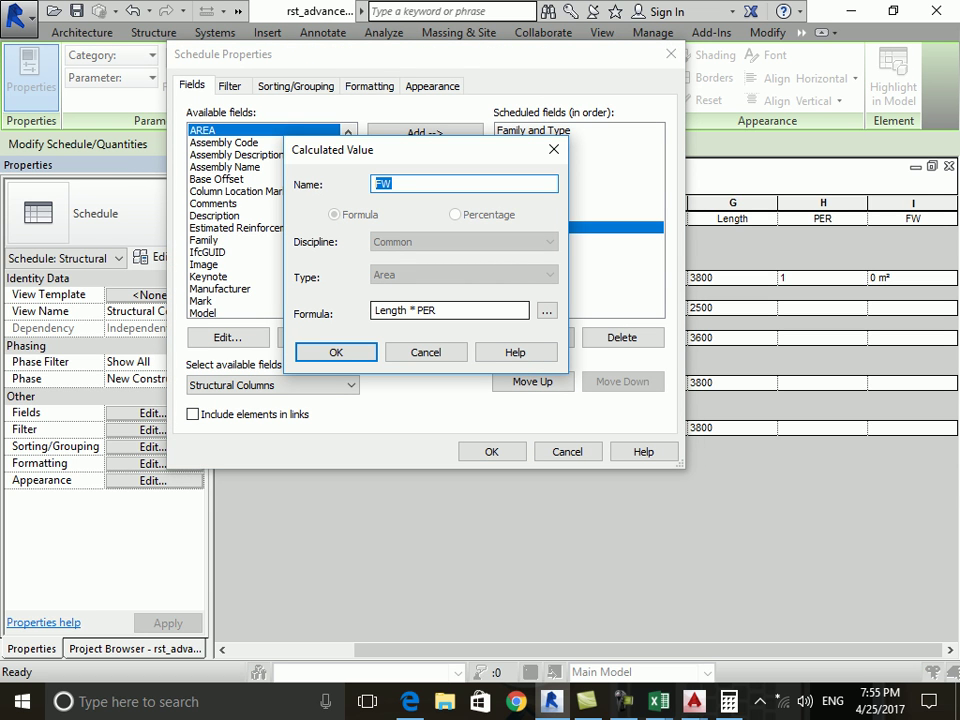
key(Return)
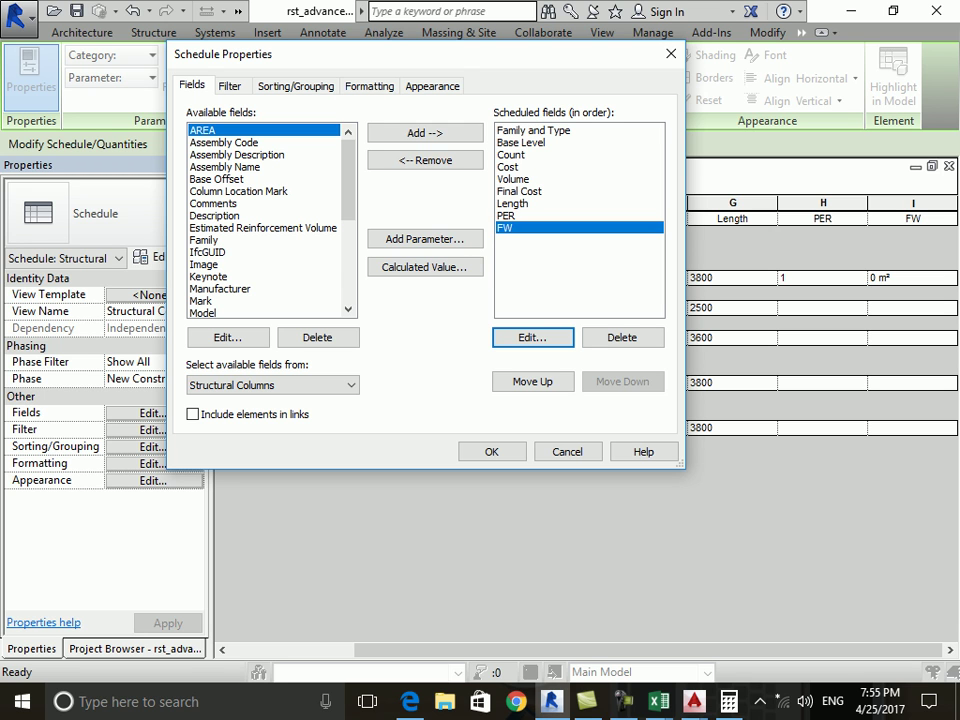
key(Delete)
key(Return)
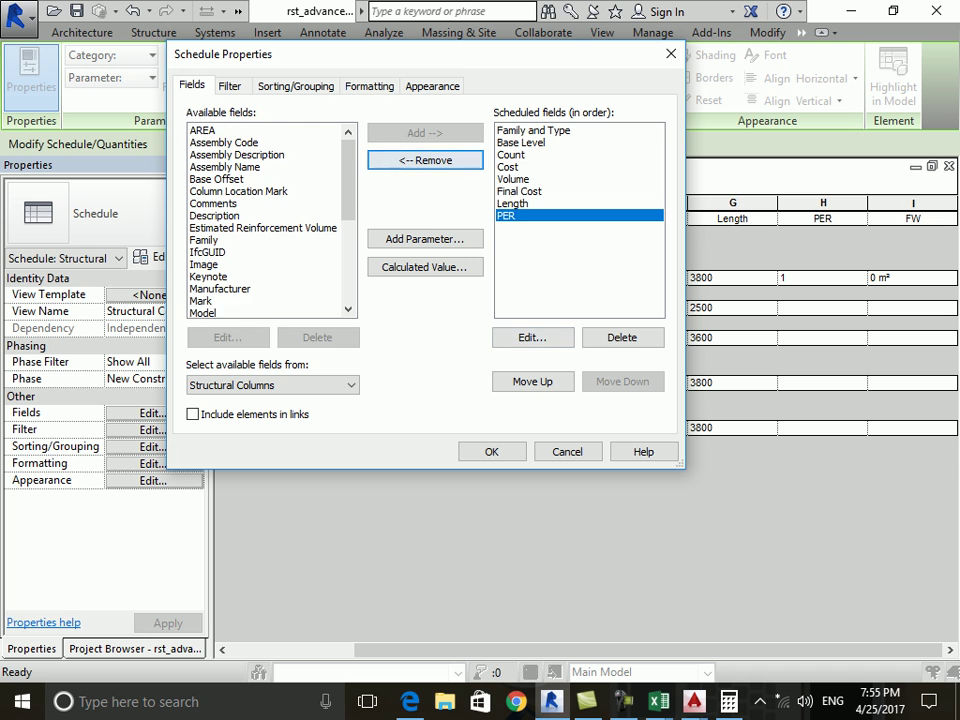
Remove PER and Length from the scheduled fields and apply the change.
click(425, 160)
click(425, 160)
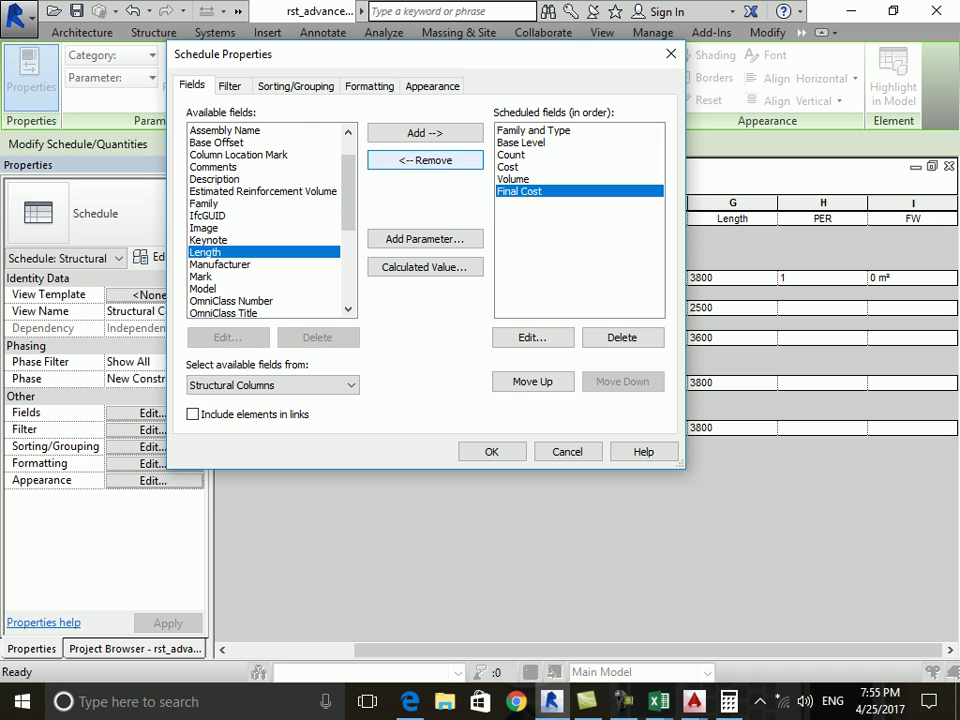
key(Return)
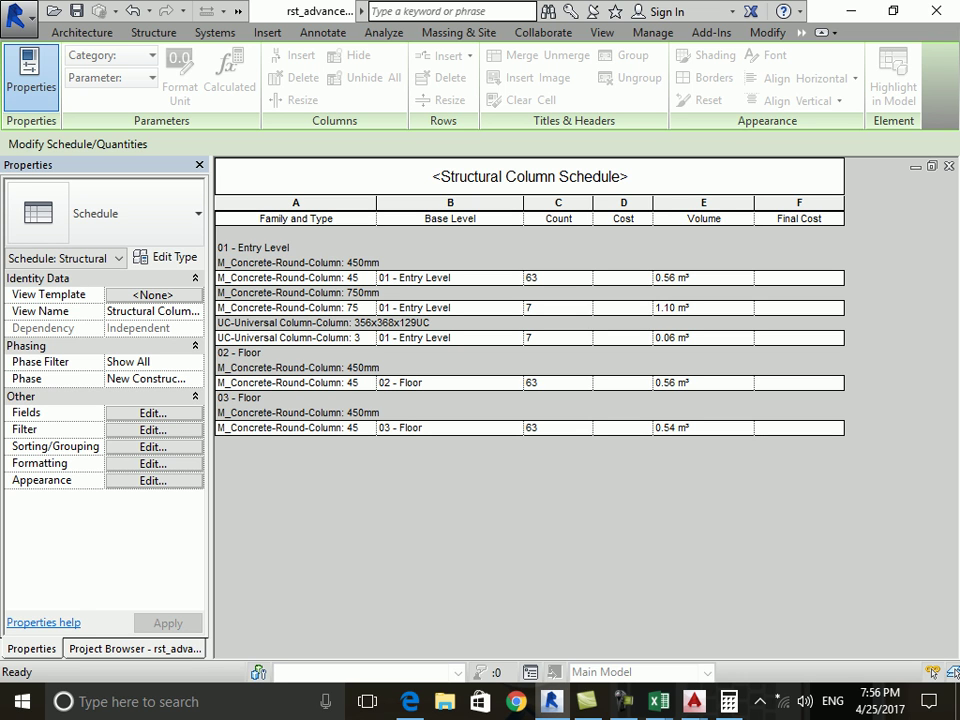
Reopen the schedule's field settings and look for PER among available fields.
click(203, 264)
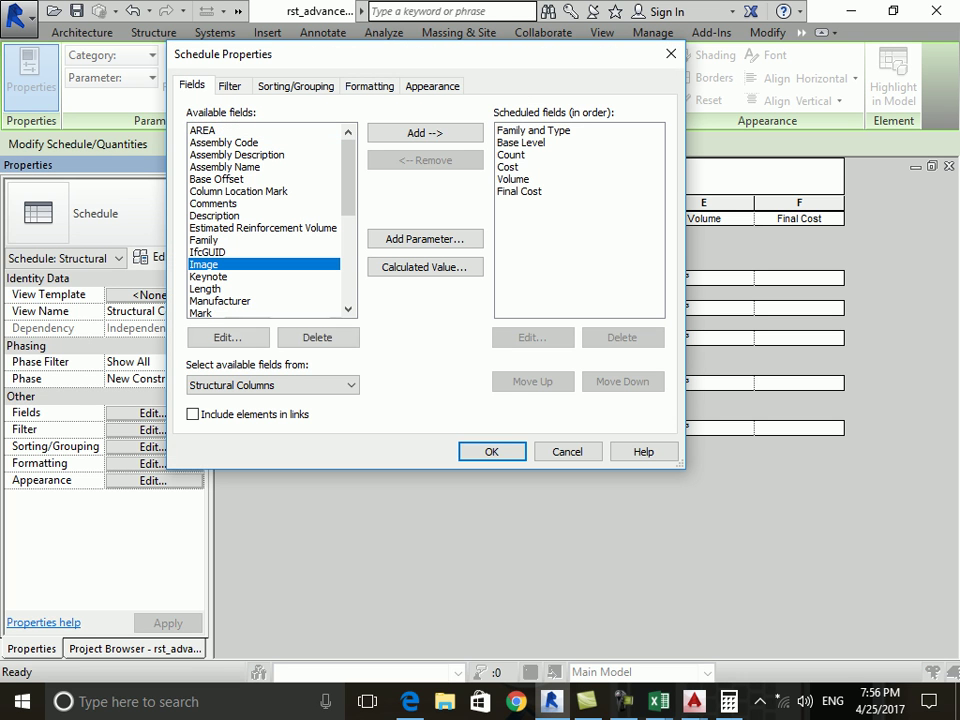
key(p)
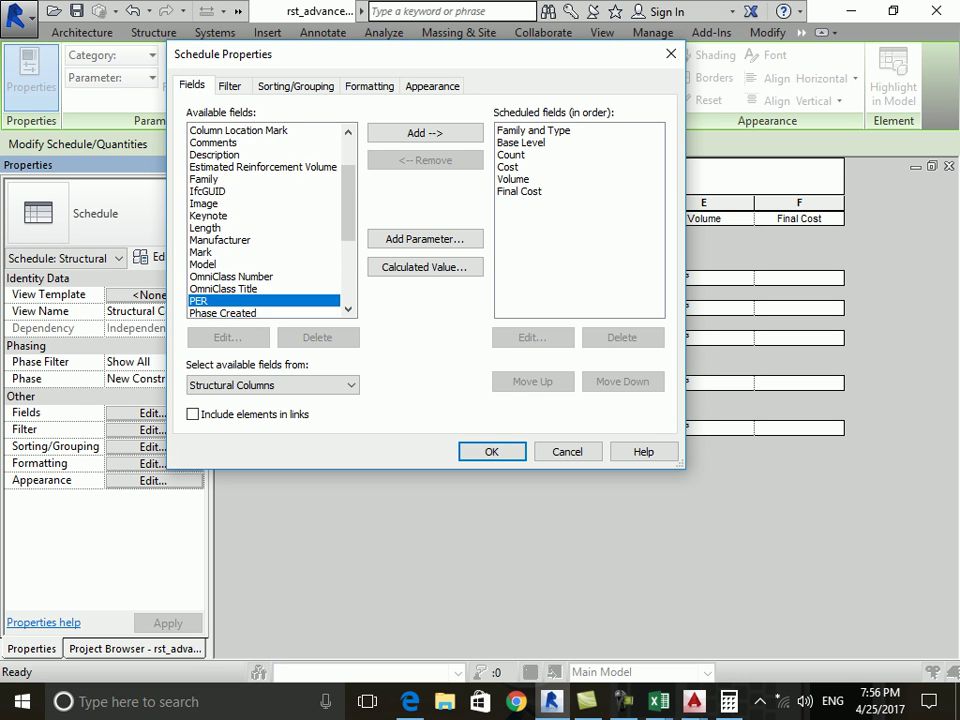
key(Down)
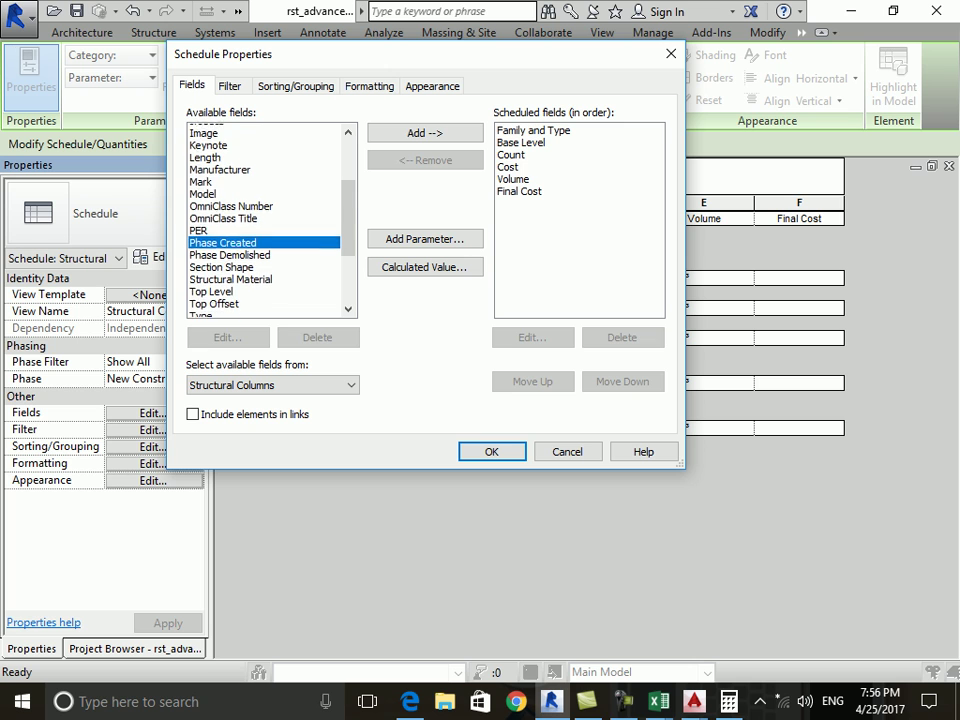
Begin a shared parameter named Area, then cancel it and close the field settings unchanged.
scroll(263, 220, up, 2)
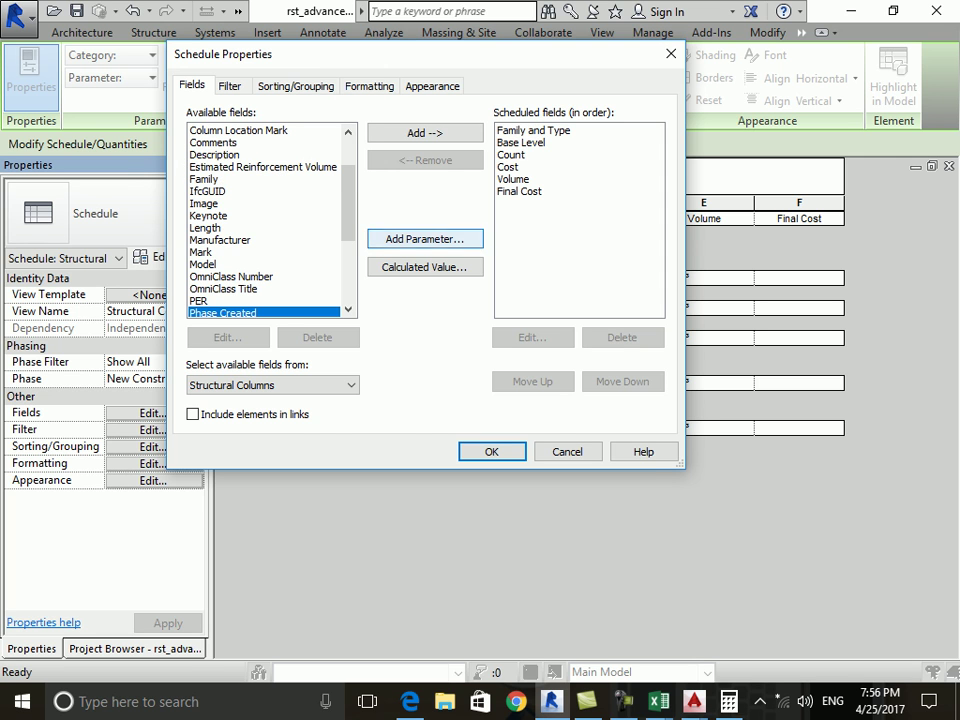
click(424, 239)
text(aR)
key(BackSpace)
key(BackSpace)
text(Area)
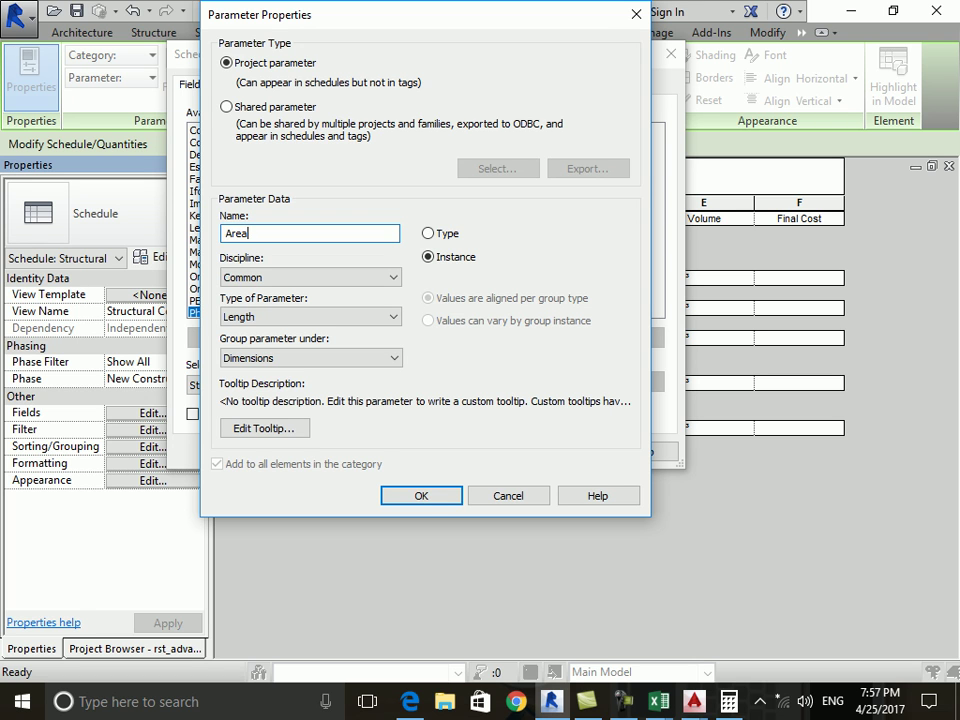
click(226, 106)
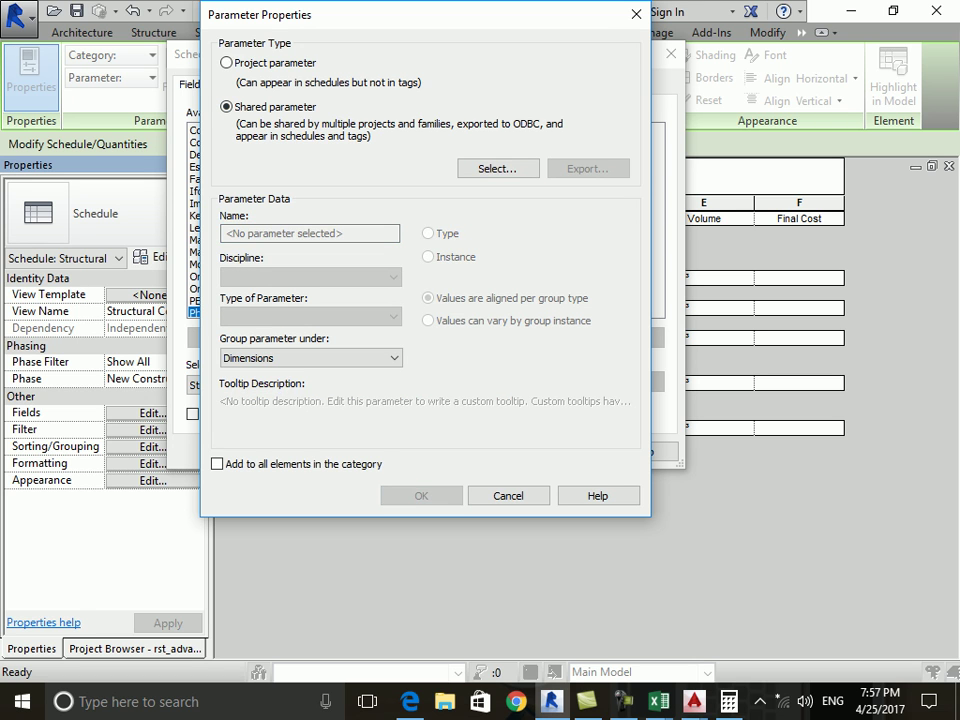
click(508, 495)
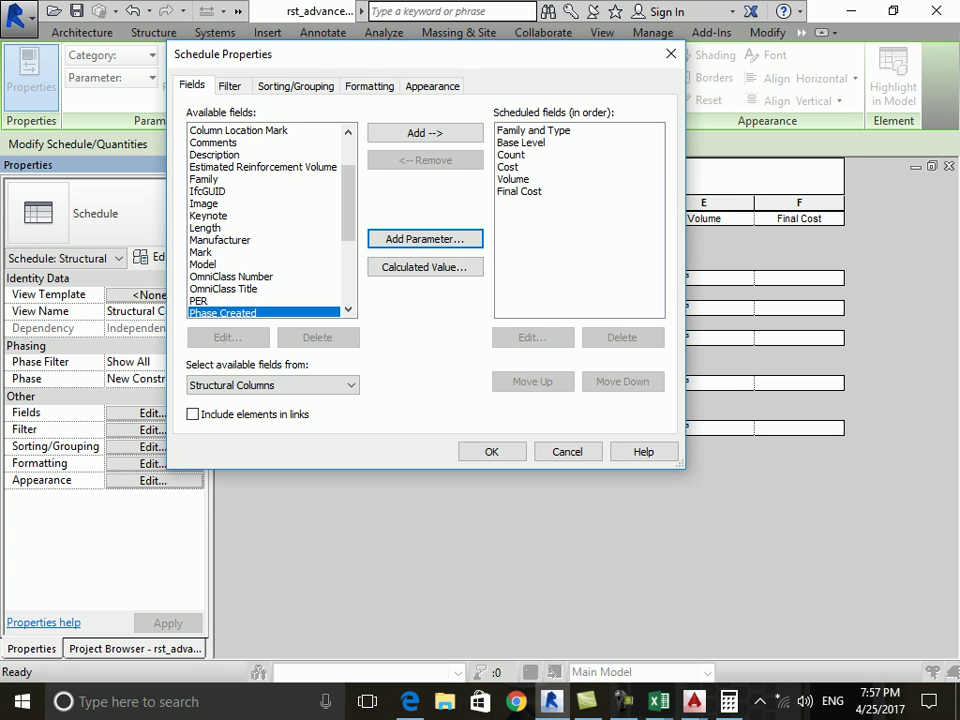
key(Escape)
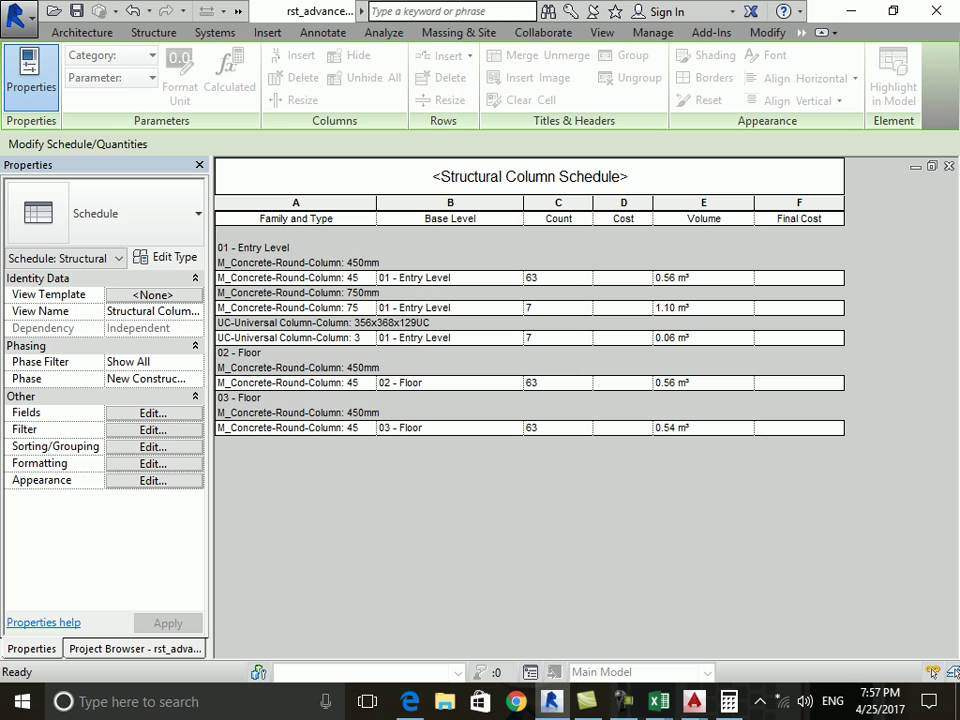
click(602, 32)
click(627, 56)
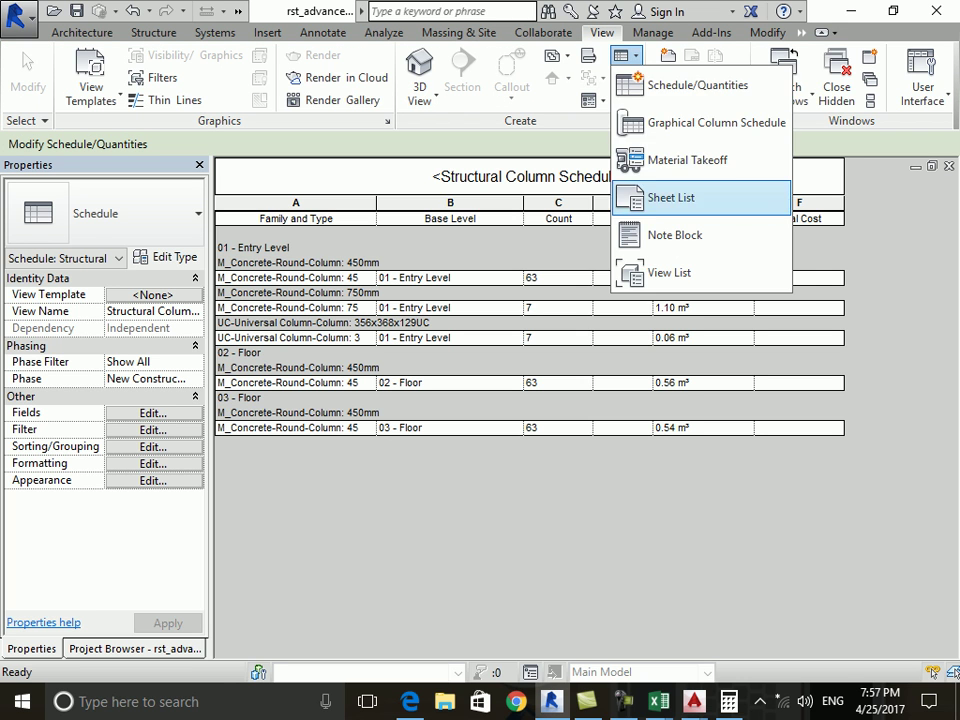
click(688, 160)
scroll(360, 350, down, 2)
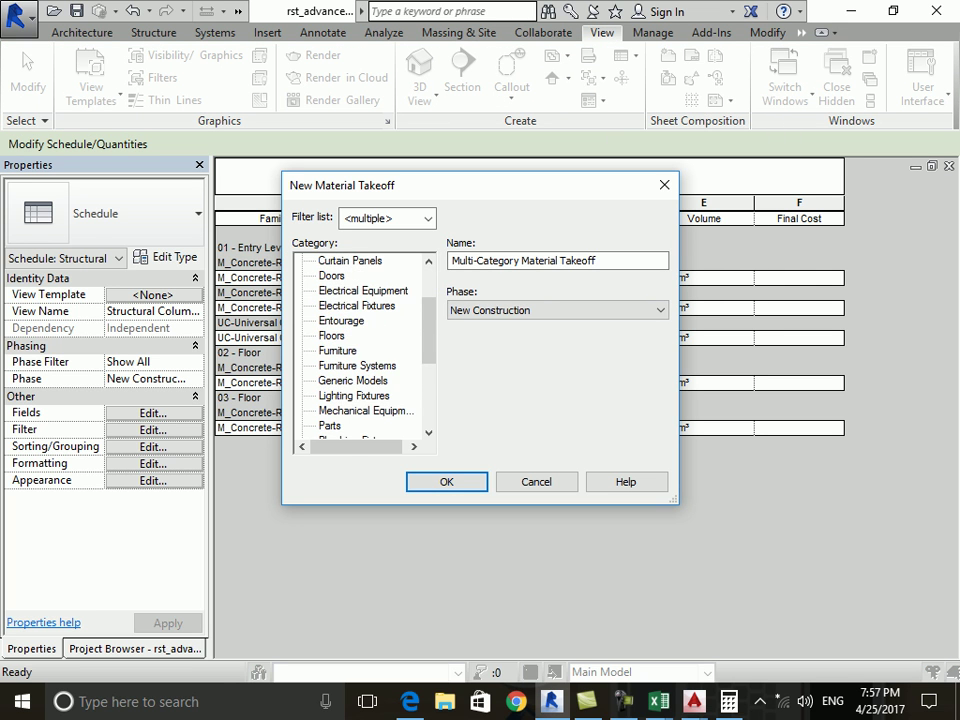
scroll(360, 340, down, 2)
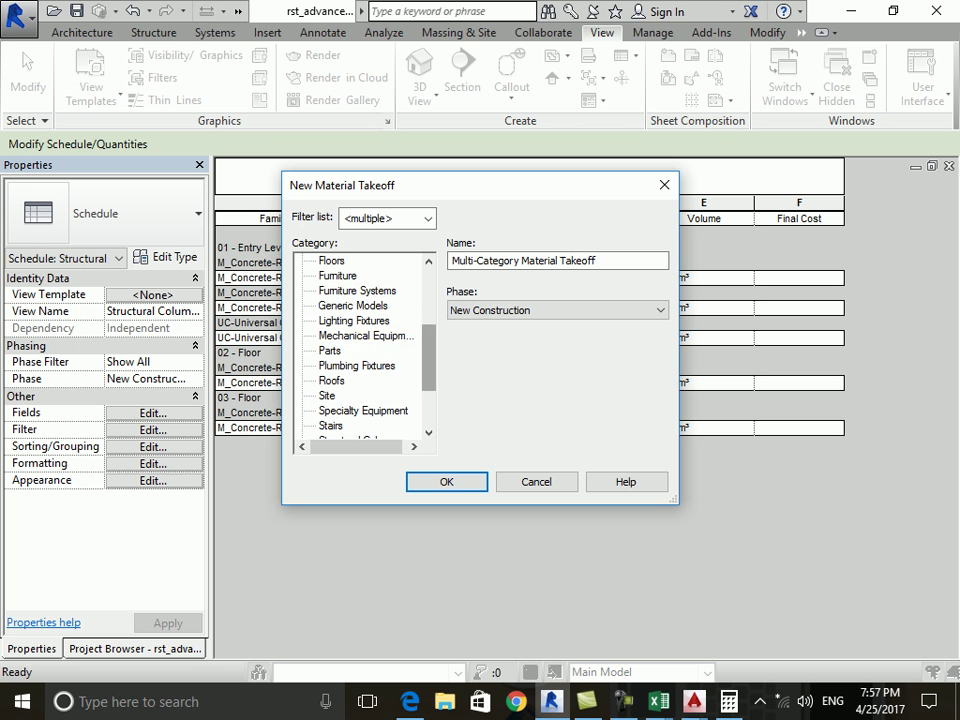
scroll(360, 350, down, 2)
scroll(360, 350, up, 6)
scroll(360, 350, down, 6)
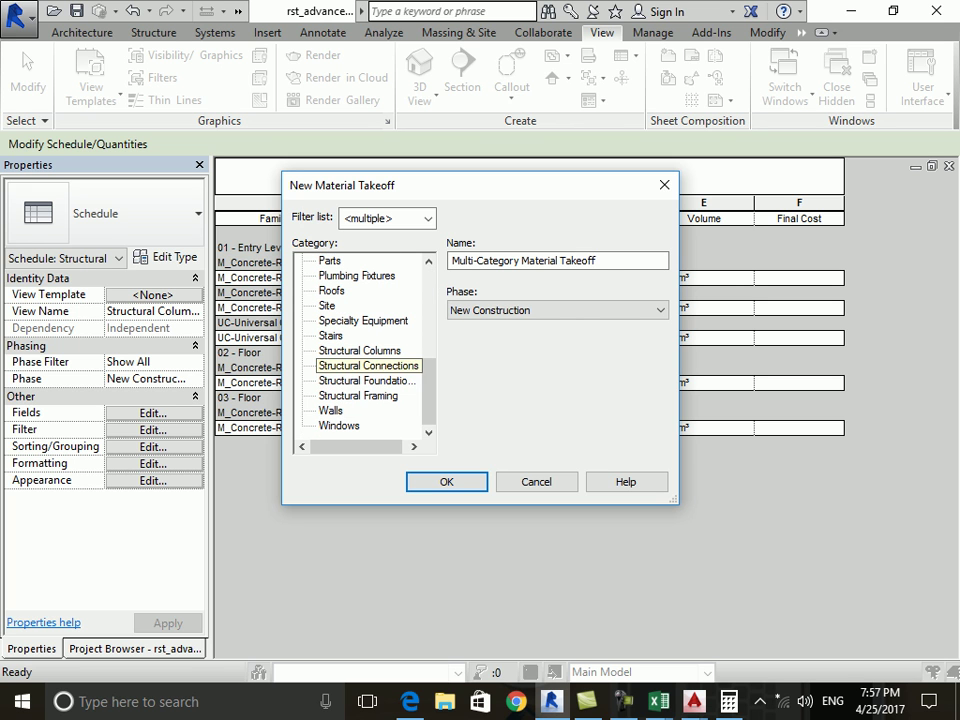
click(360, 350)
key(Return)
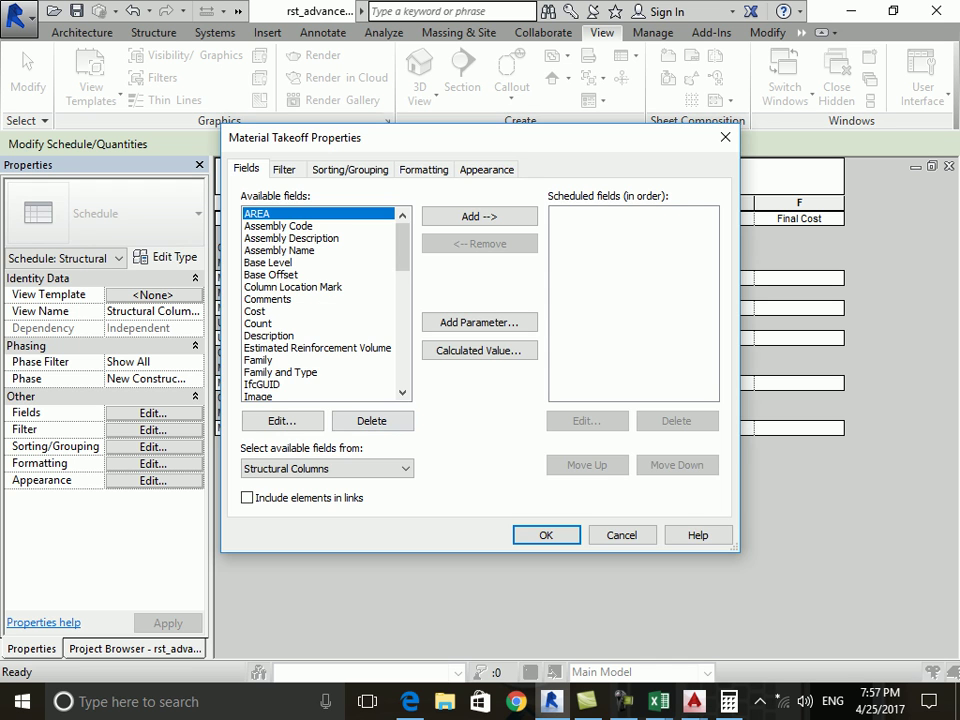
click(258, 323)
scroll(318, 300, down, 1)
click(275, 384)
scroll(318, 300, down, 1)
scroll(318, 300, down, 1)
click(283, 347)
click(276, 335)
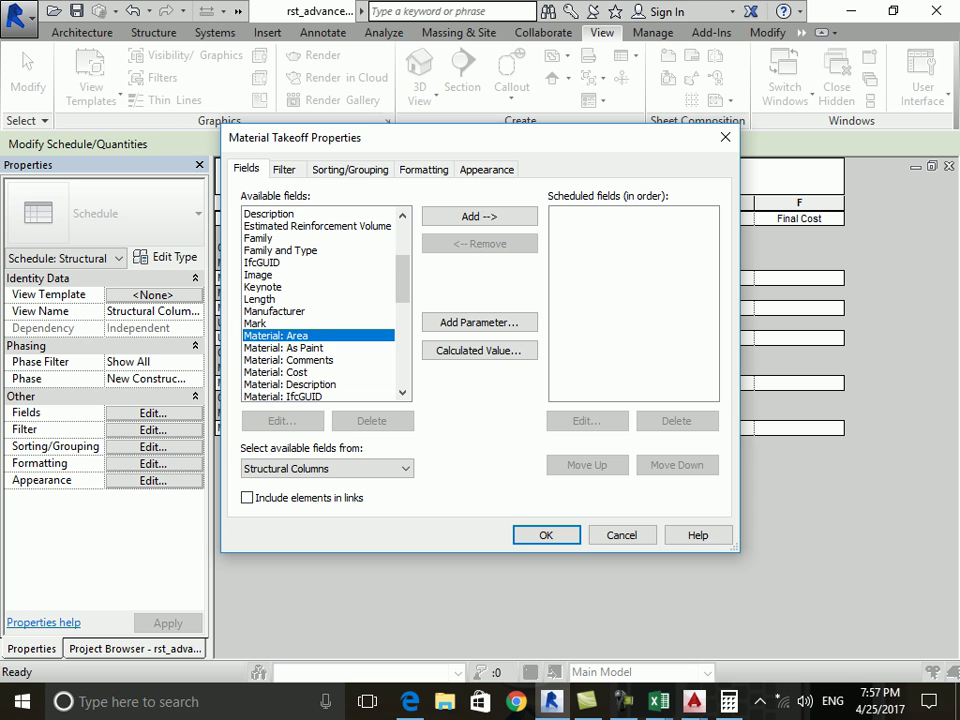
key(Escape)
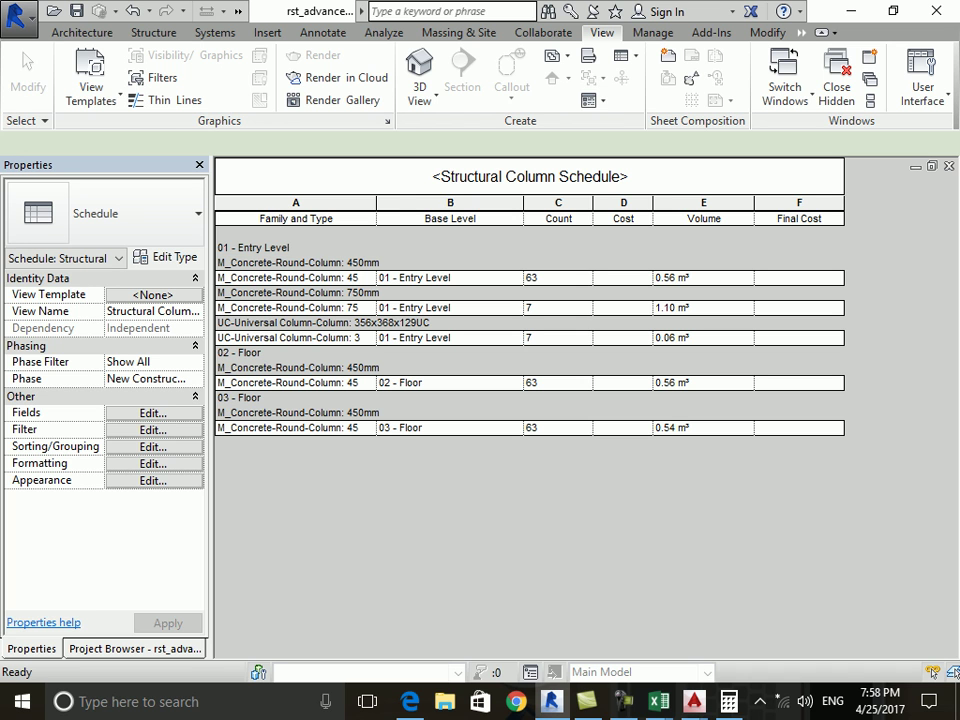
Export the schedule as Structural Column Schedule.txt to the Desktop with default options.
click(16, 14)
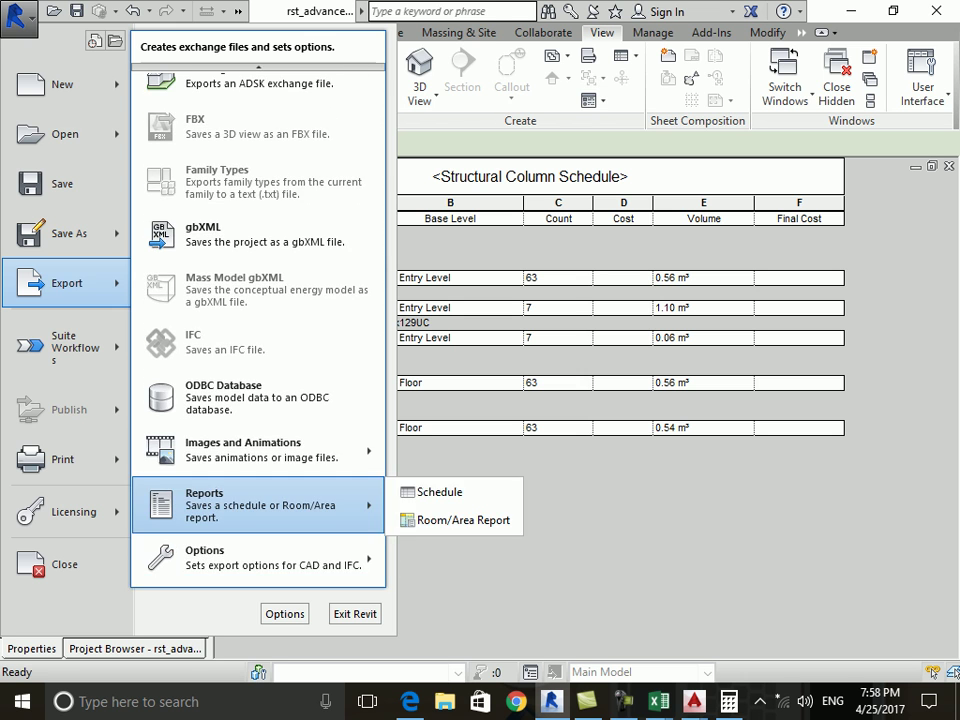
key(Escape)
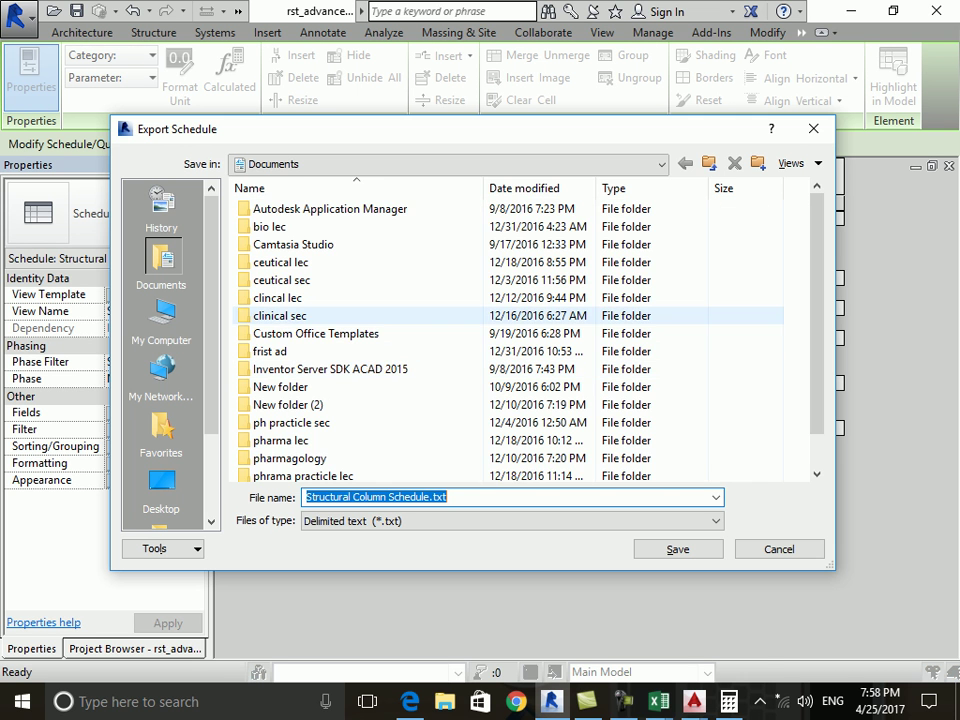
click(161, 483)
key(Return)
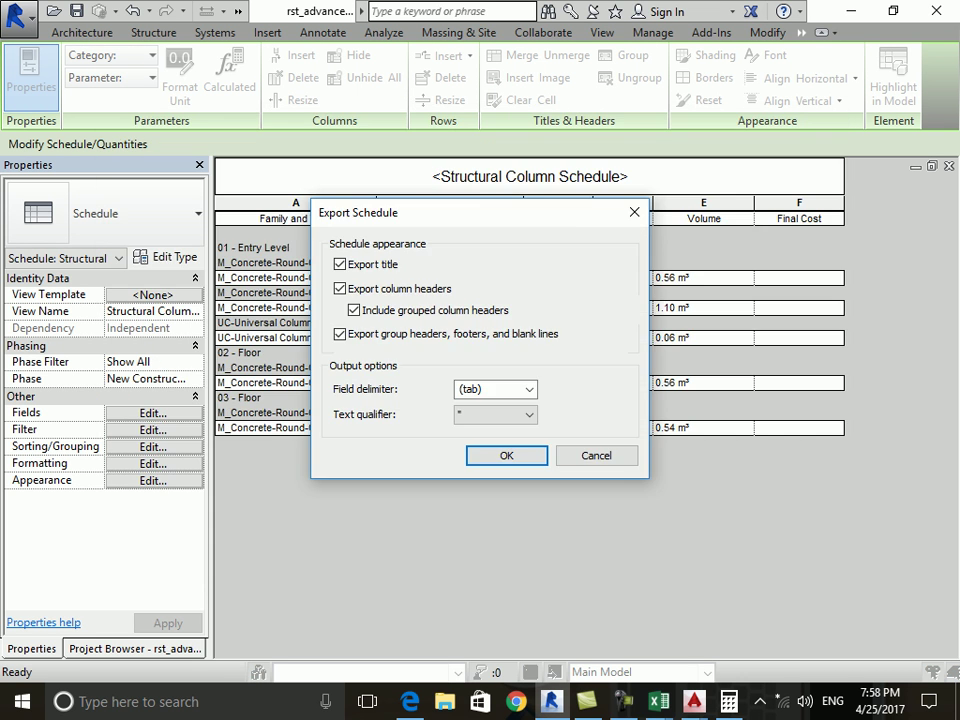
key(Return)
Launch Excel from Windows search.
key(super)
text(exc)
key(Return)
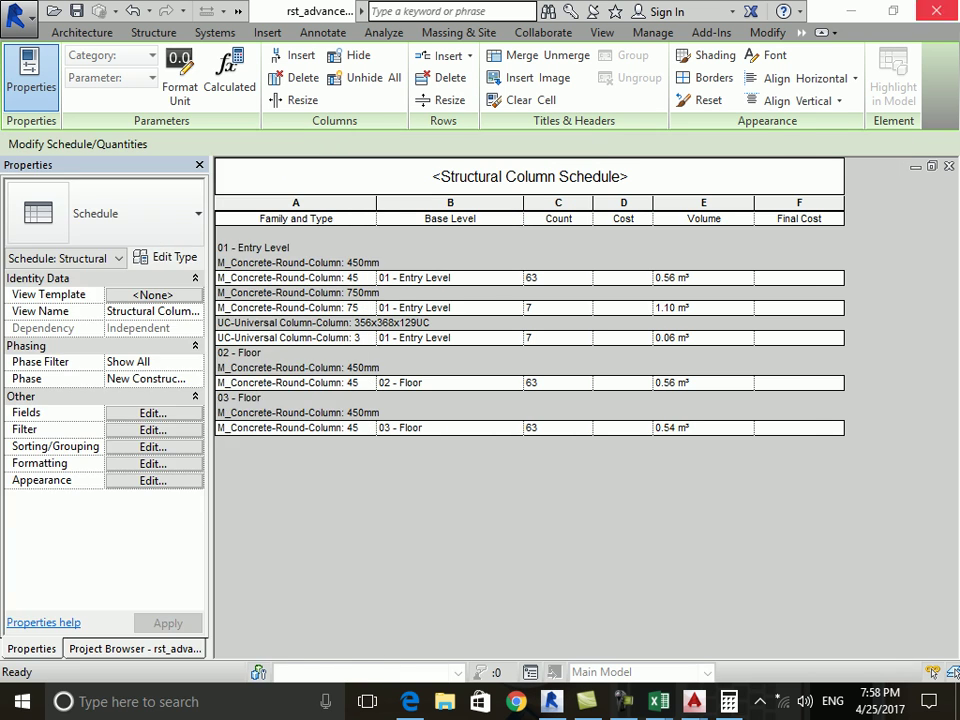
Widen Excel columns A and B to show full type and level names, then return to Revit.
mouse_move(424, 63)
mouse_down()
mouse_move(525, 165)
mouse_move(527, 253)
mouse_move(344, 286)
mouse_move(707, 114)
mouse_move(557, 107)
mouse_move(531, 81)
mouse_up()
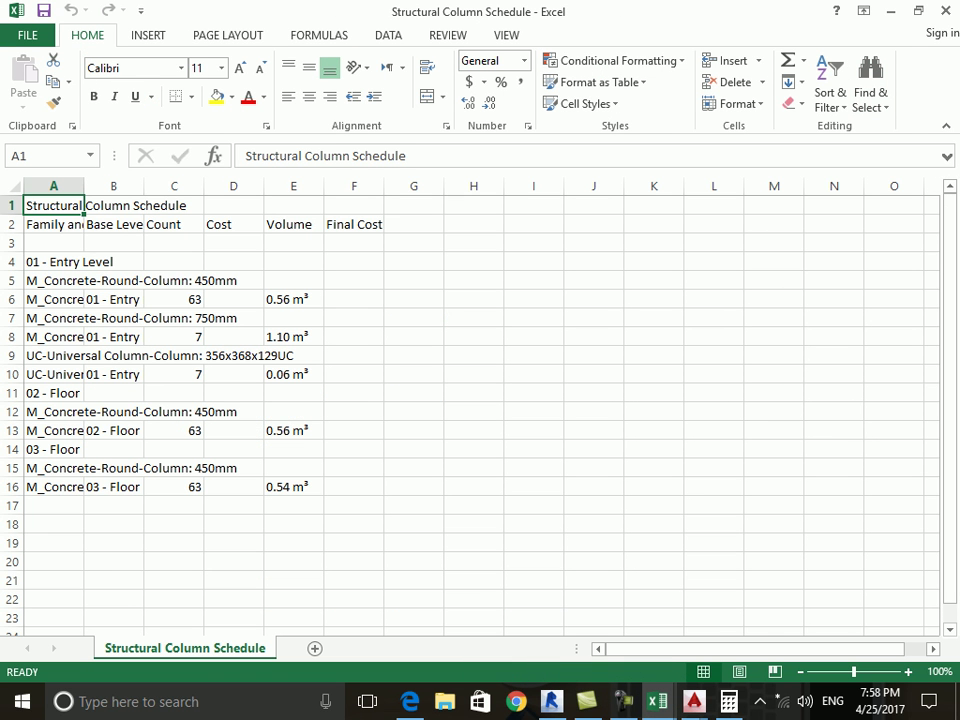
drag(84, 186, 128, 186)
drag(188, 186, 232, 186)
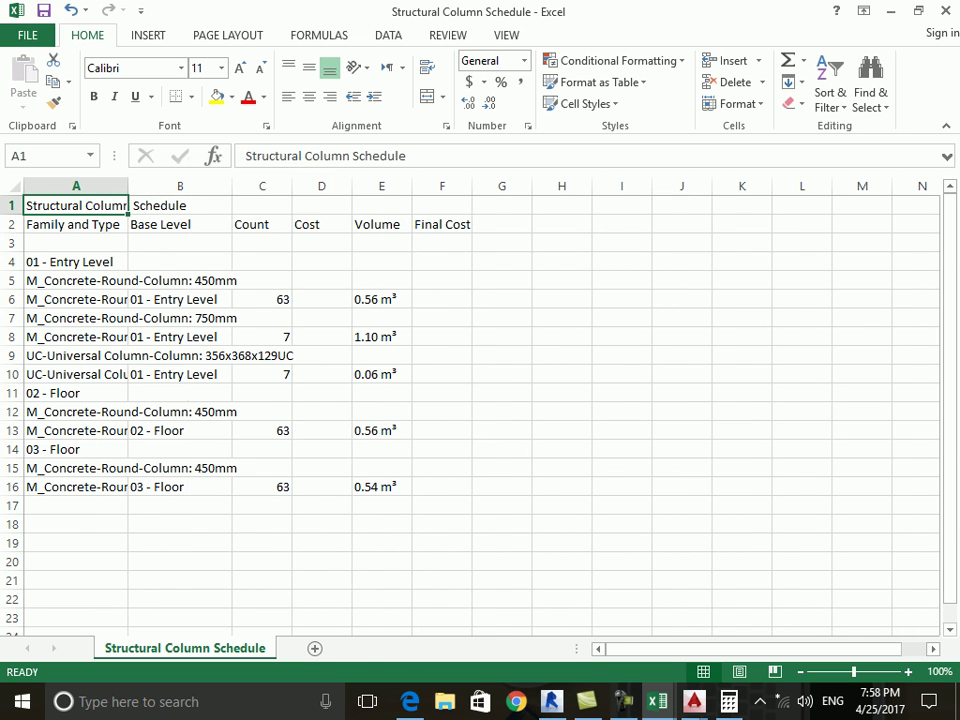
click(322, 186)
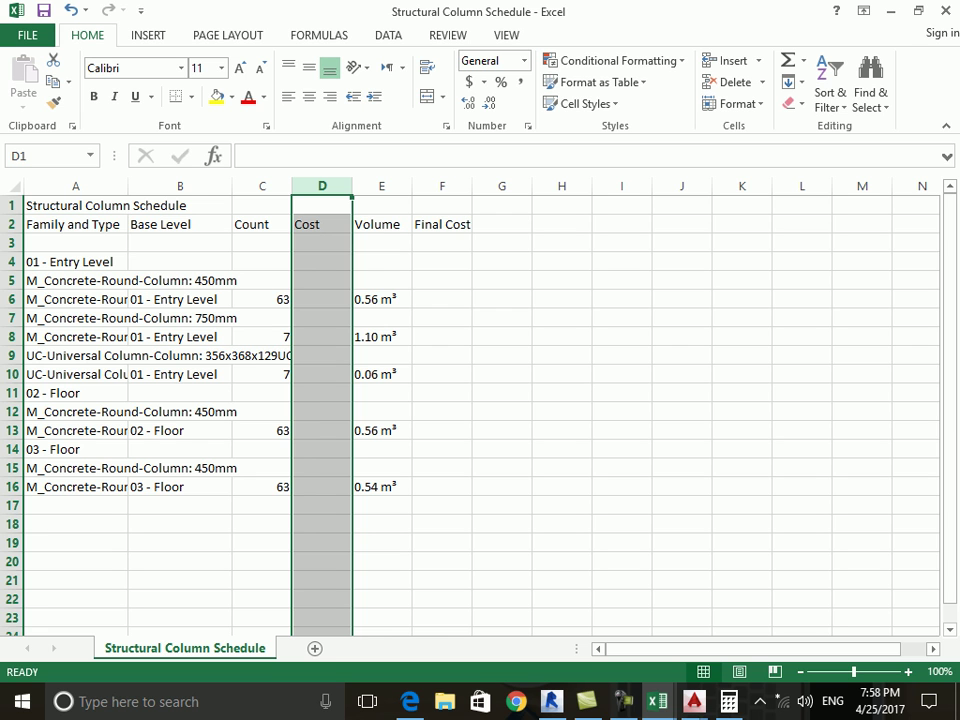
click(550, 701)
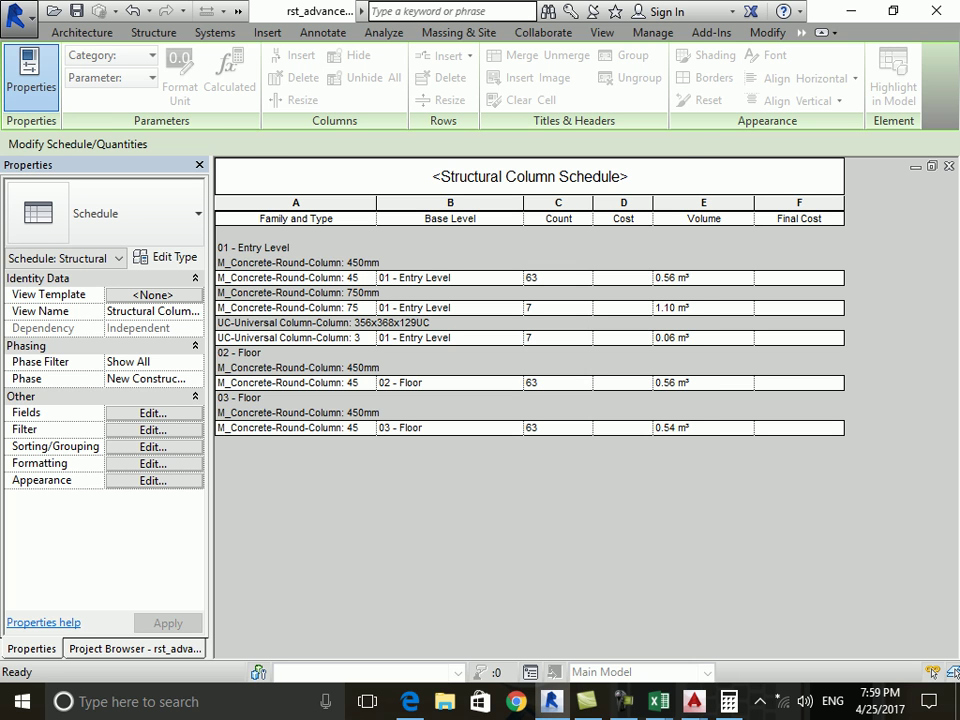
Add a new Width type parameter to the schedule fields.
click(153, 412)
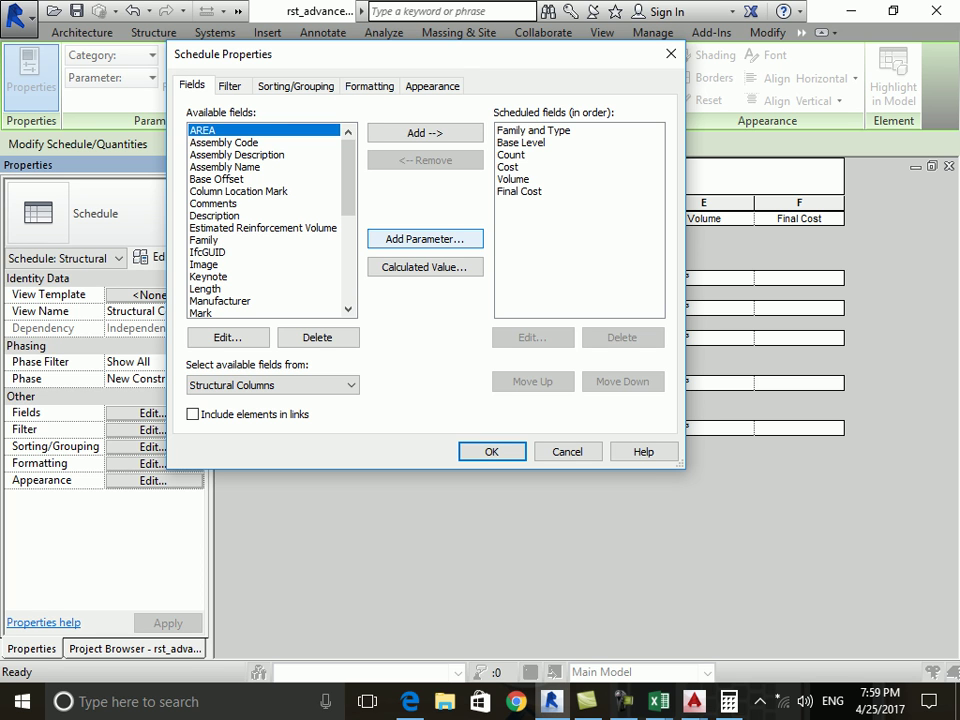
click(425, 239)
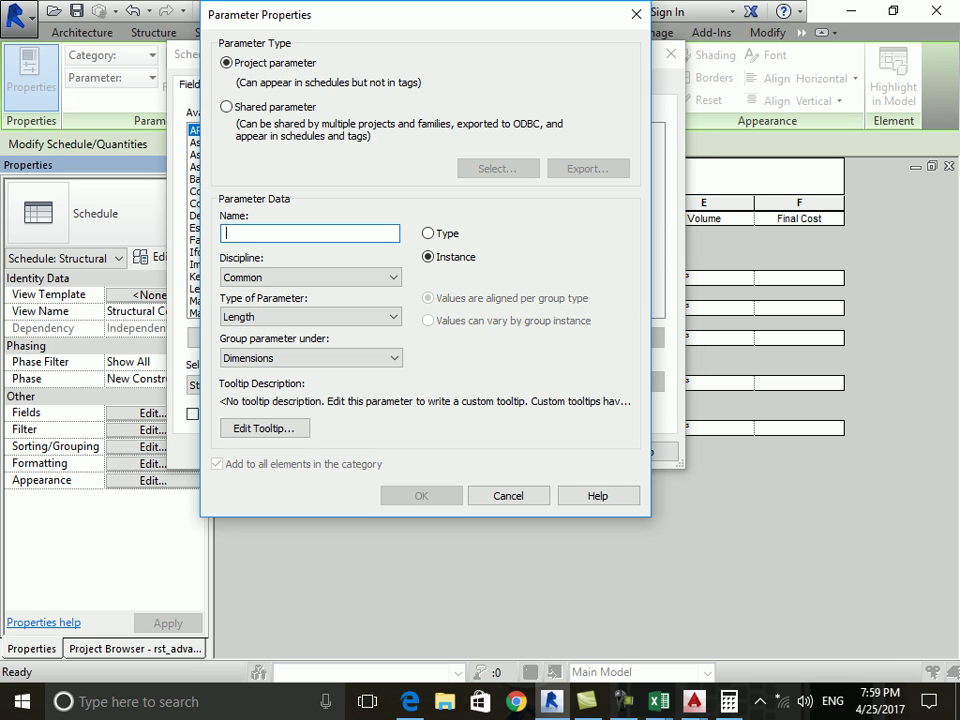
text(Width)
key(Tab)
key(Tab)
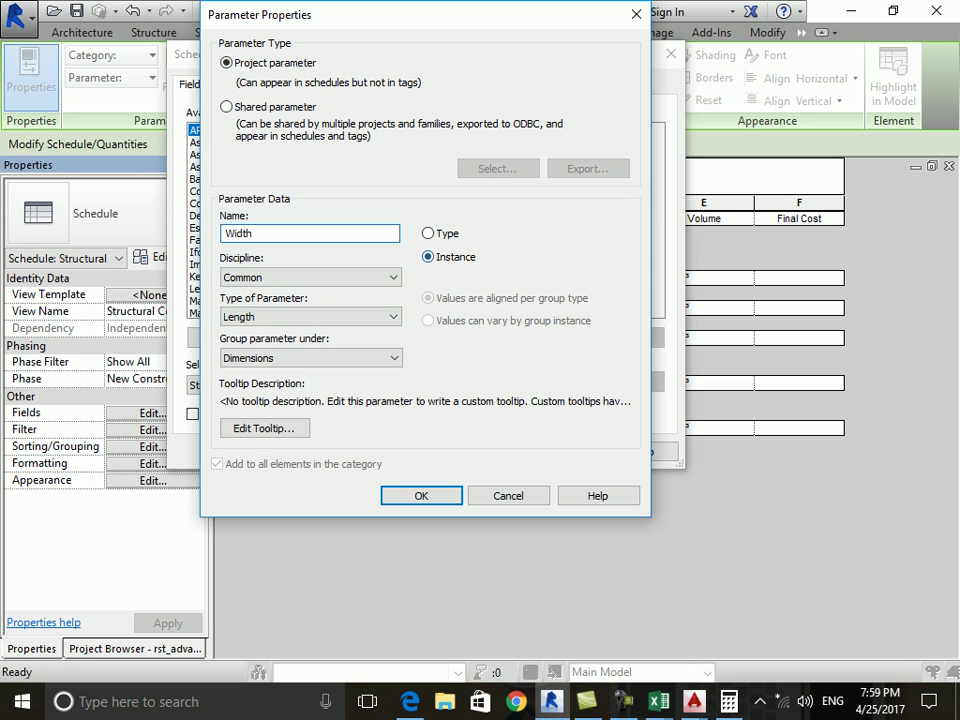
click(428, 233)
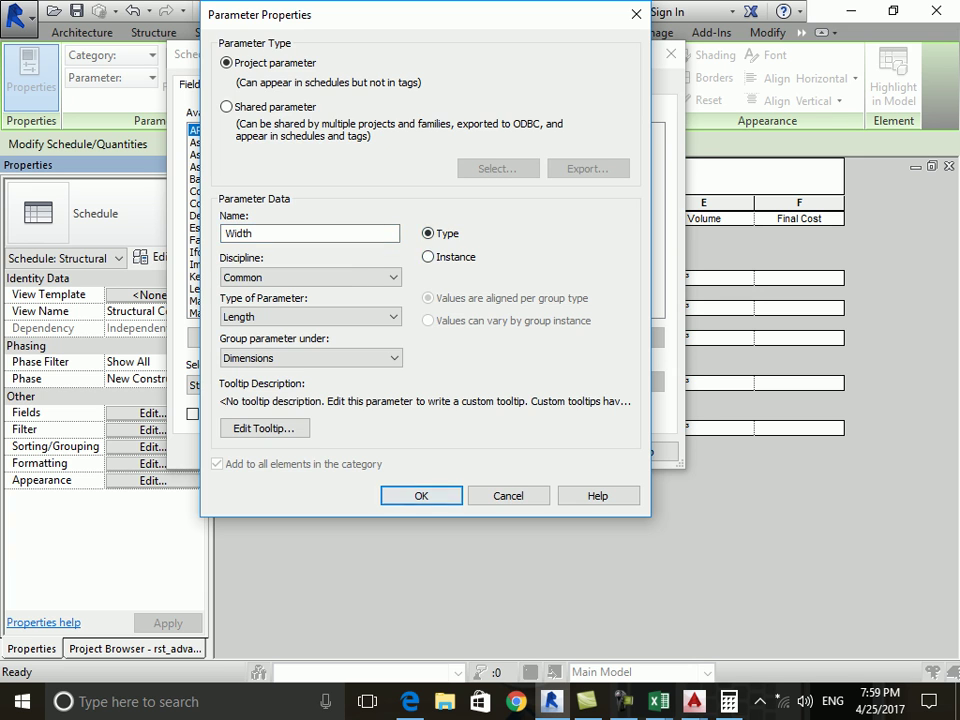
key(Return)
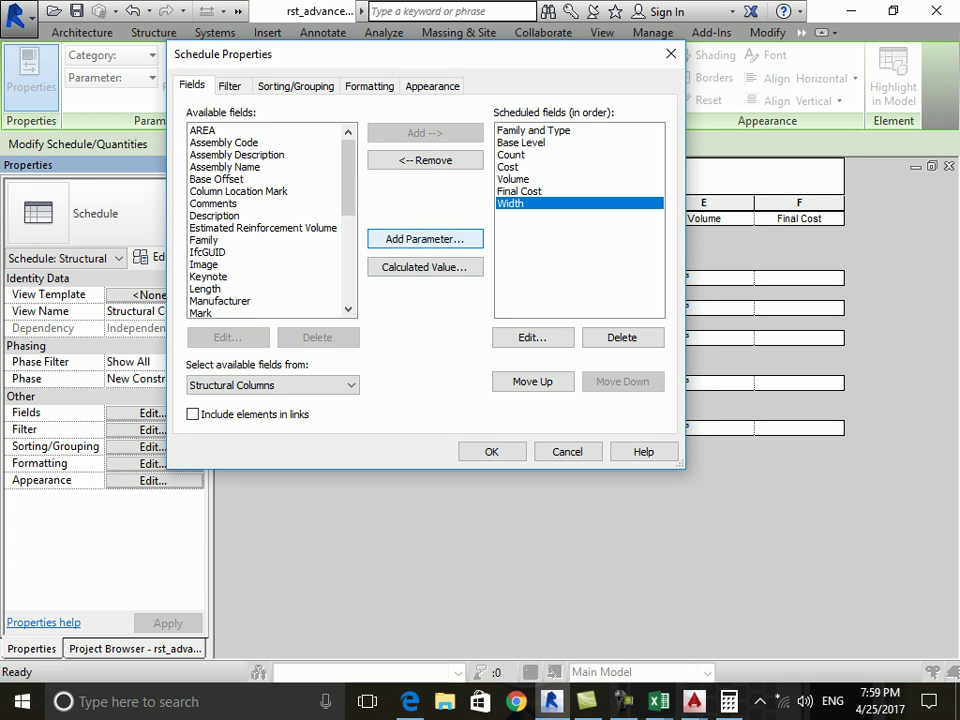
Add a new Depth type parameter to the schedule fields.
key(Return)
text(Dd)
key(BackSpace)
key(BackSpace)
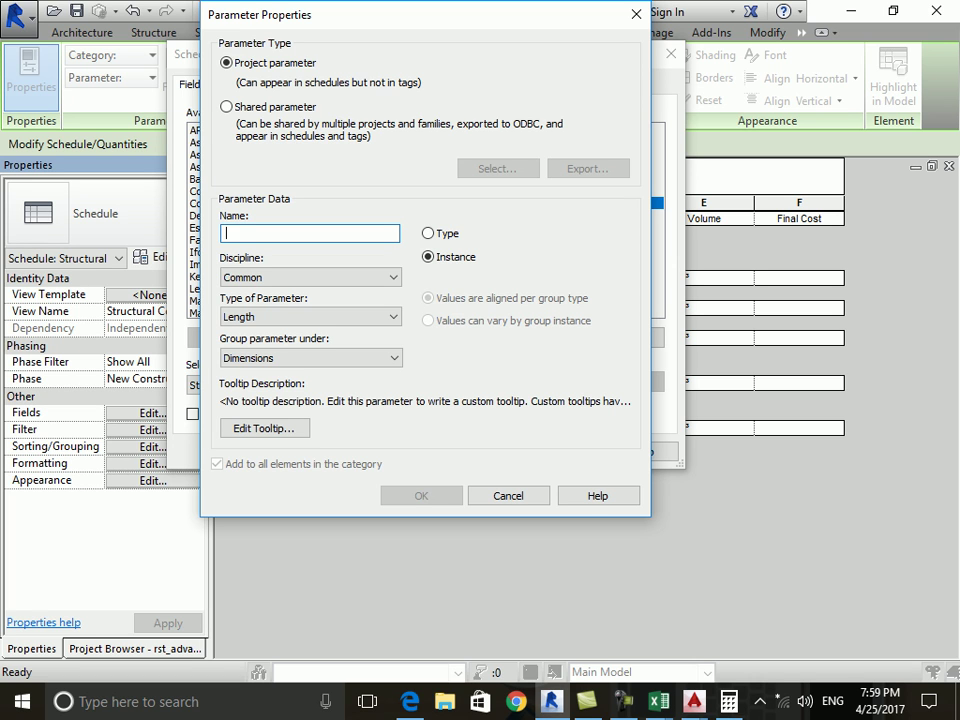
text(Depth)
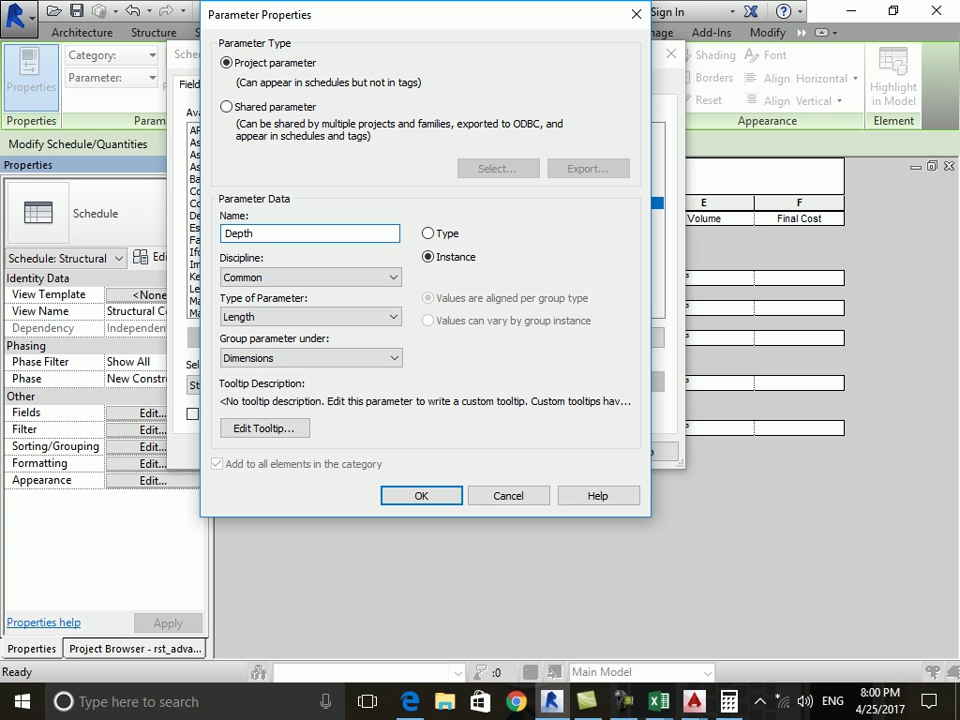
click(428, 233)
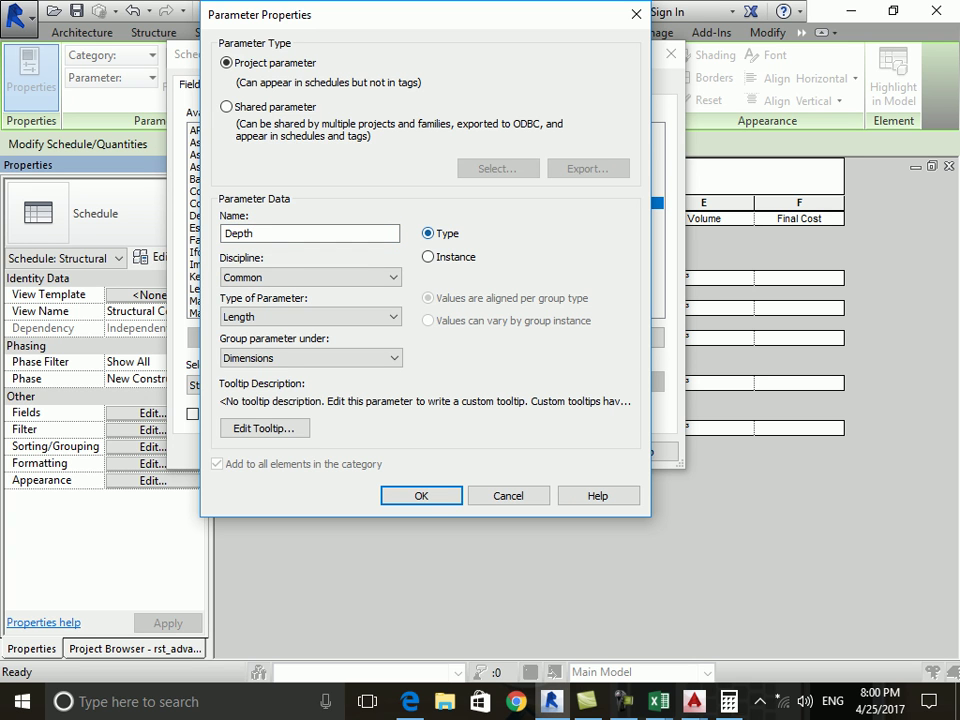
key(Return)
click(510, 203)
click(510, 215)
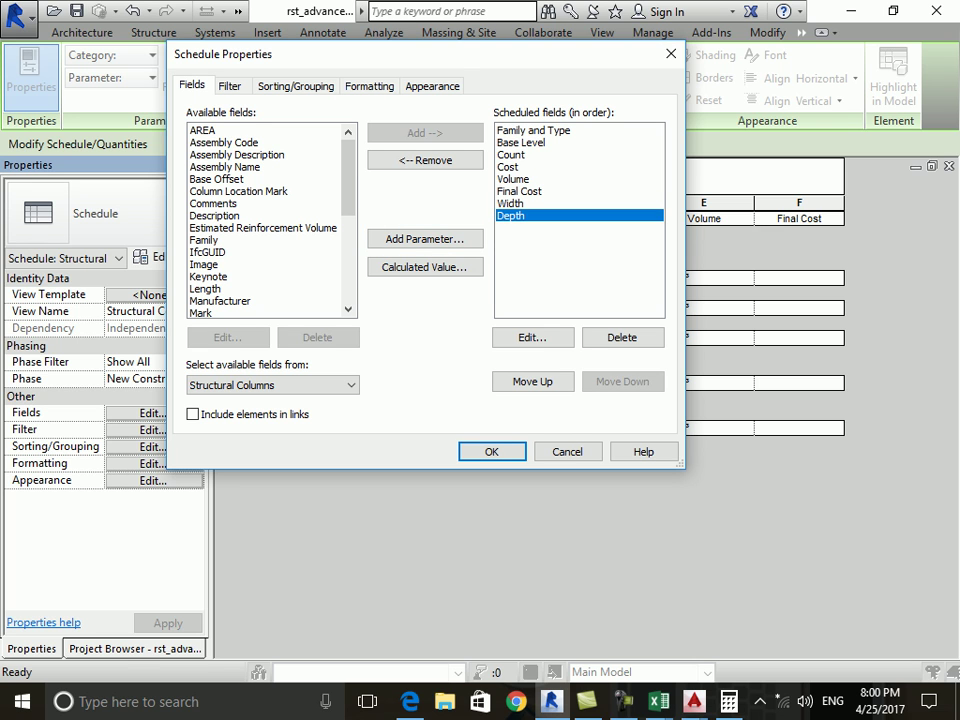
Add the existing Length field to the scheduled fields.
click(220, 252)
click(205, 288)
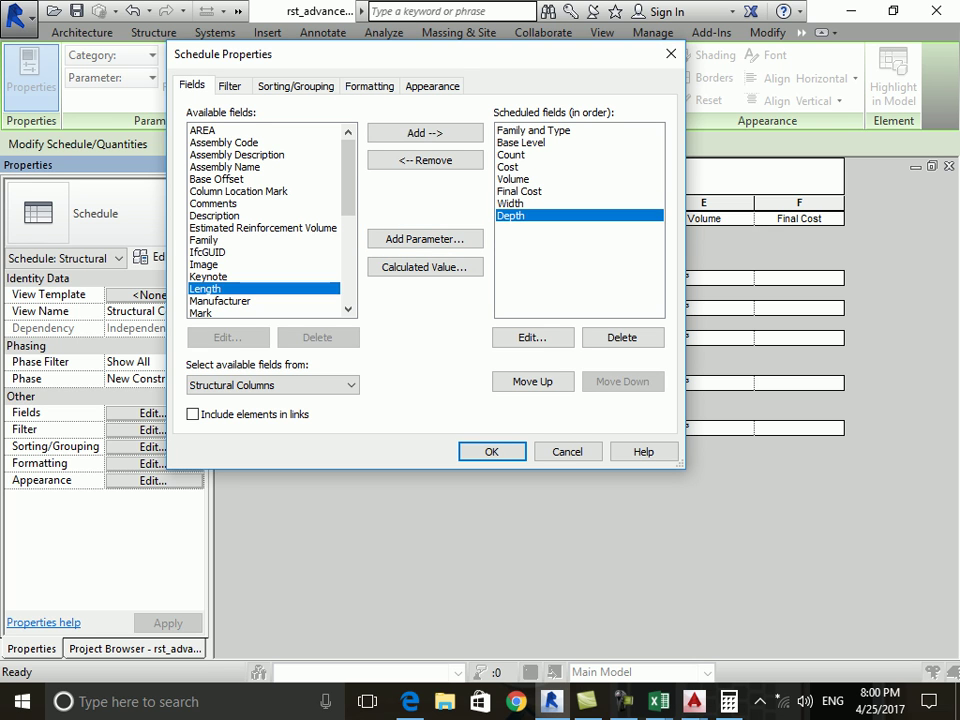
click(425, 133)
Apply the new fields and inspect the Width, Depth and Length columns.
key(Return)
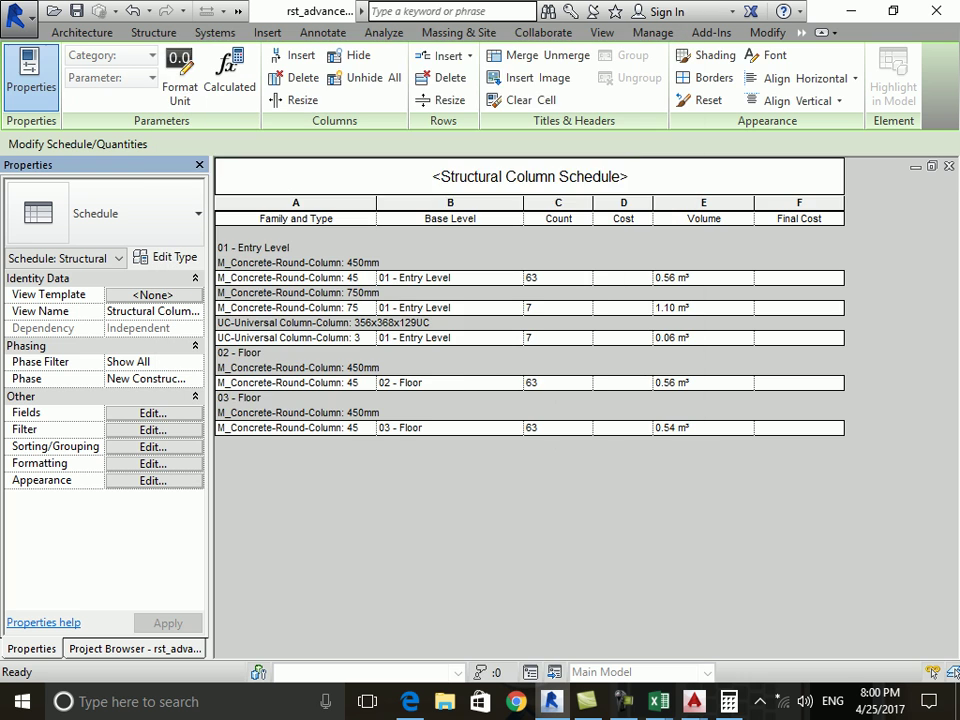
scroll(586, 400, right, 3)
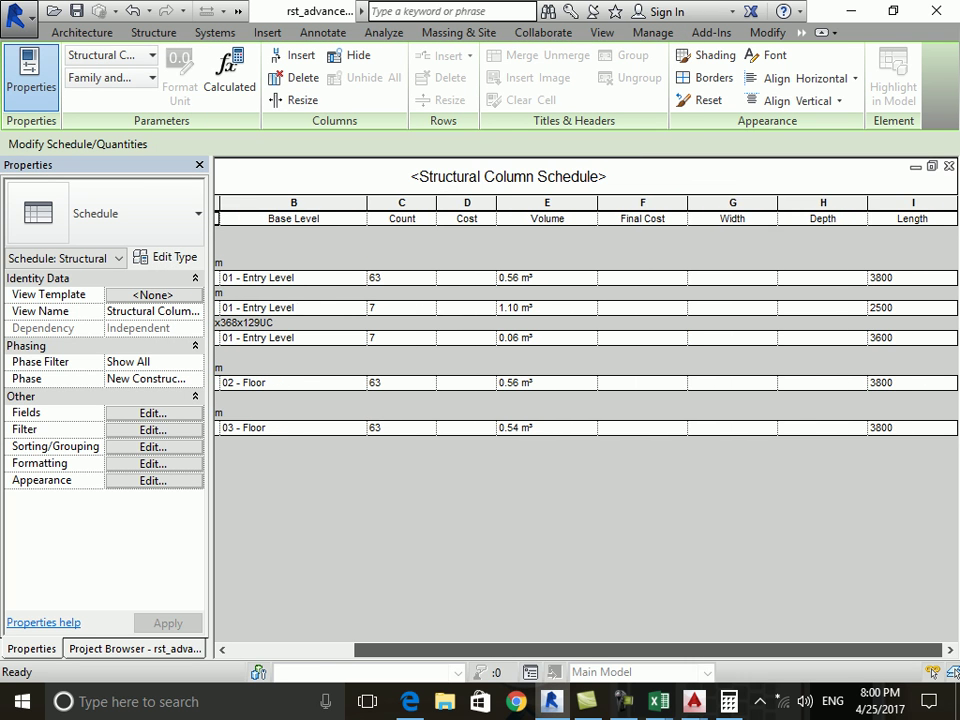
click(732, 218)
click(822, 203)
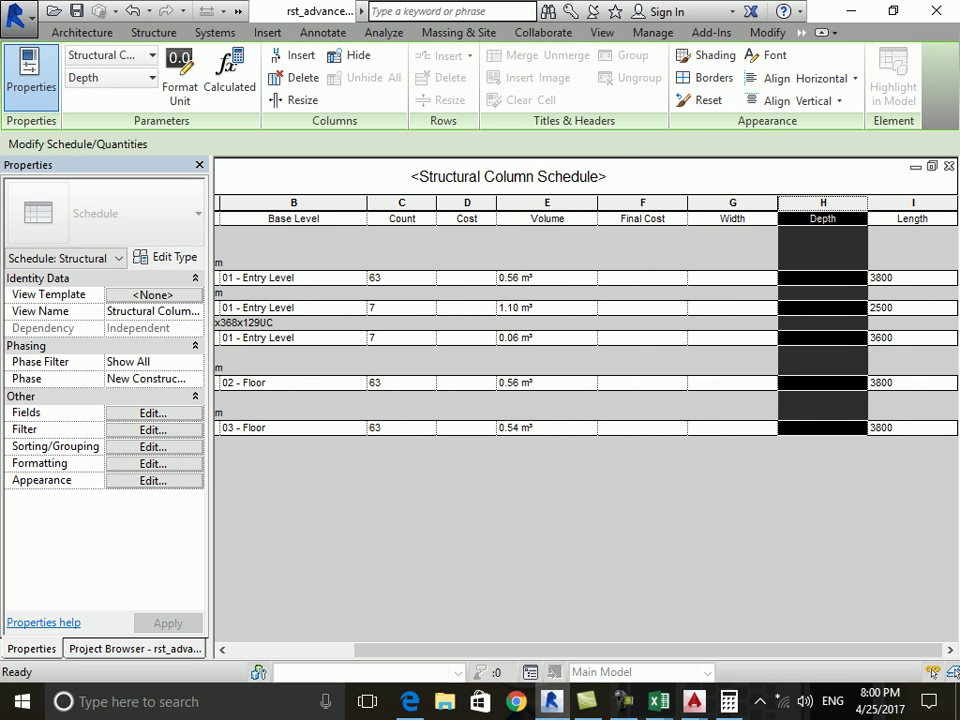
click(912, 203)
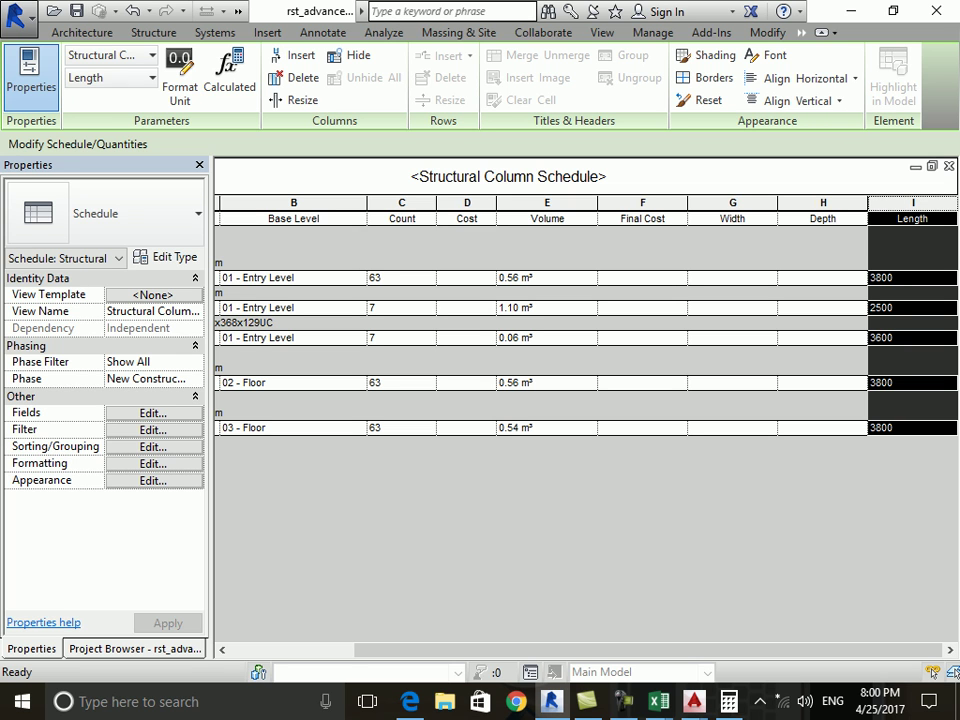
Turn on Itemize every instance in the schedule's Sorting/Grouping settings.
click(153, 446)
click(193, 416)
click(491, 451)
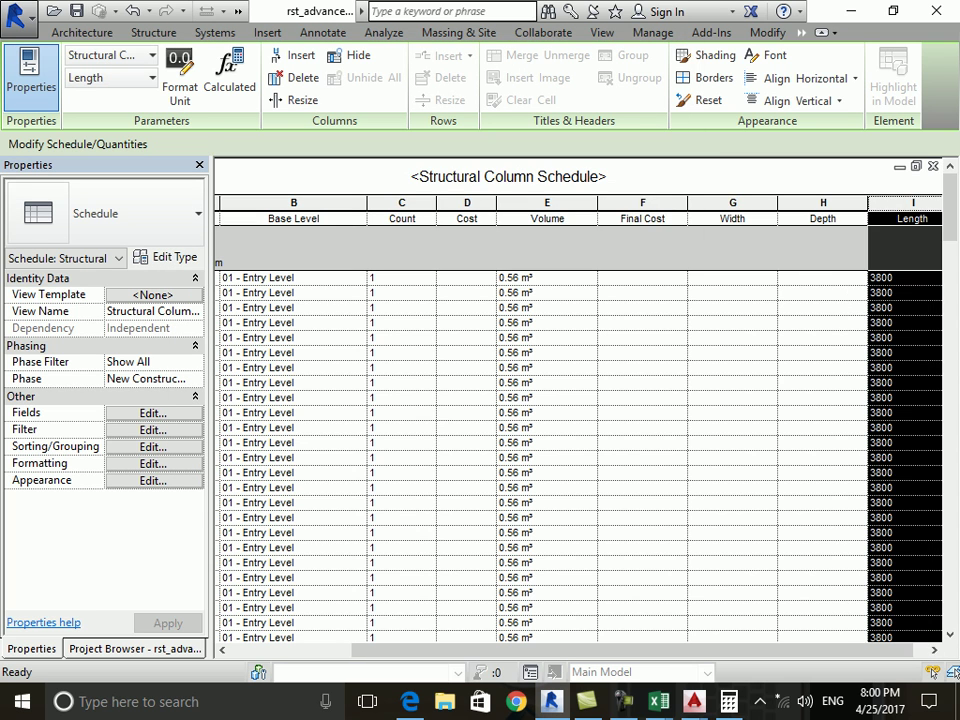
Set the first row's Width to 0.45, accepting the type-wide change, and reopen the field settings.
click(730, 277)
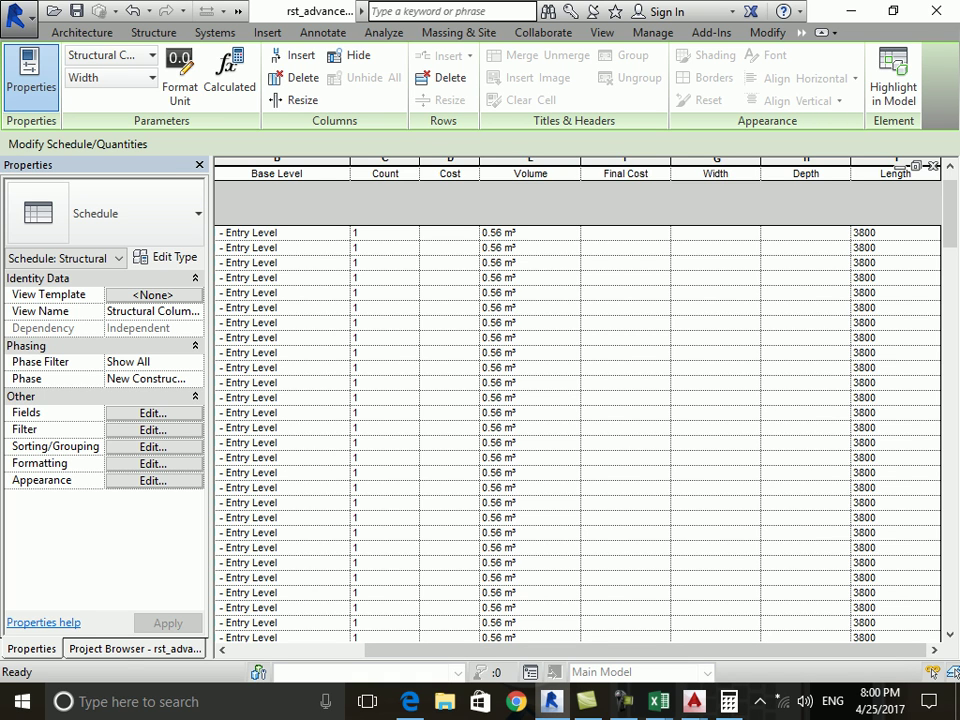
text(0.45)
key(Return)
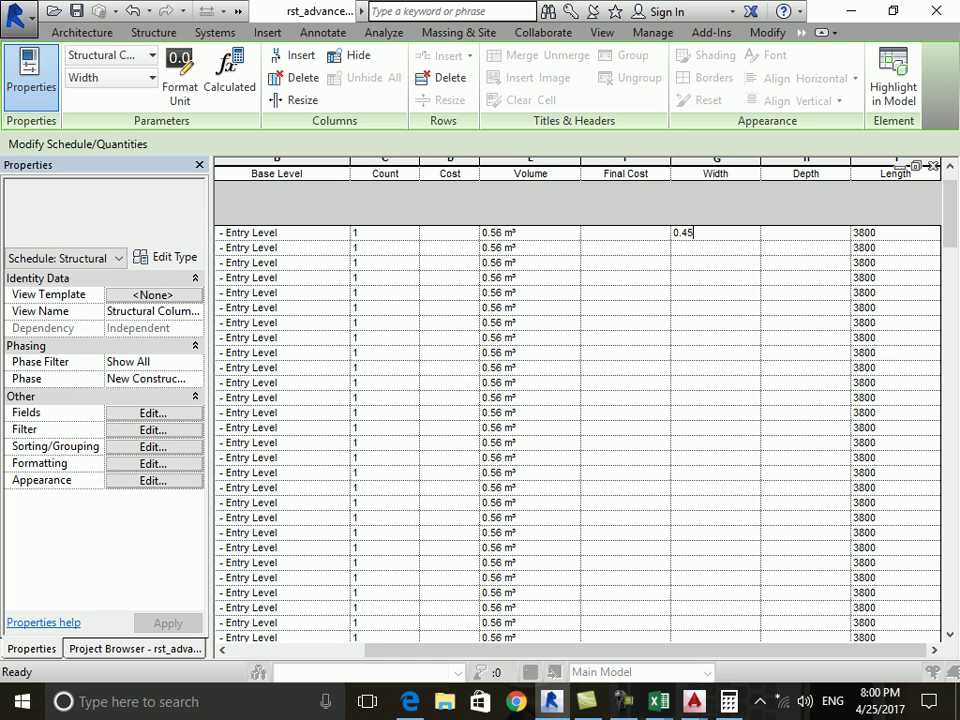
key(Return)
click(805, 232)
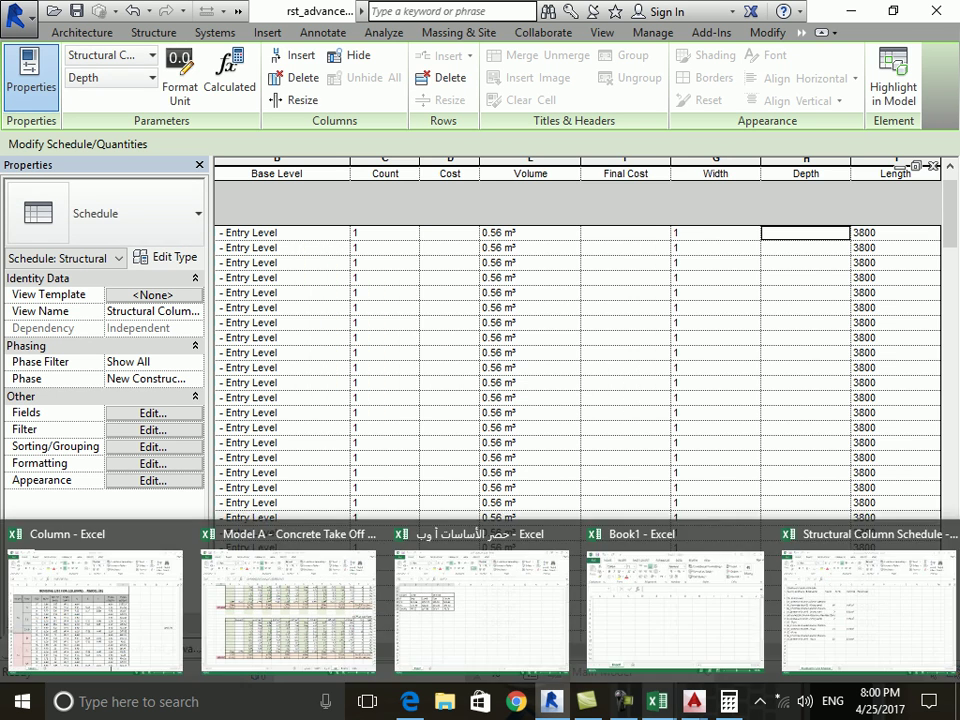
click(705, 232)
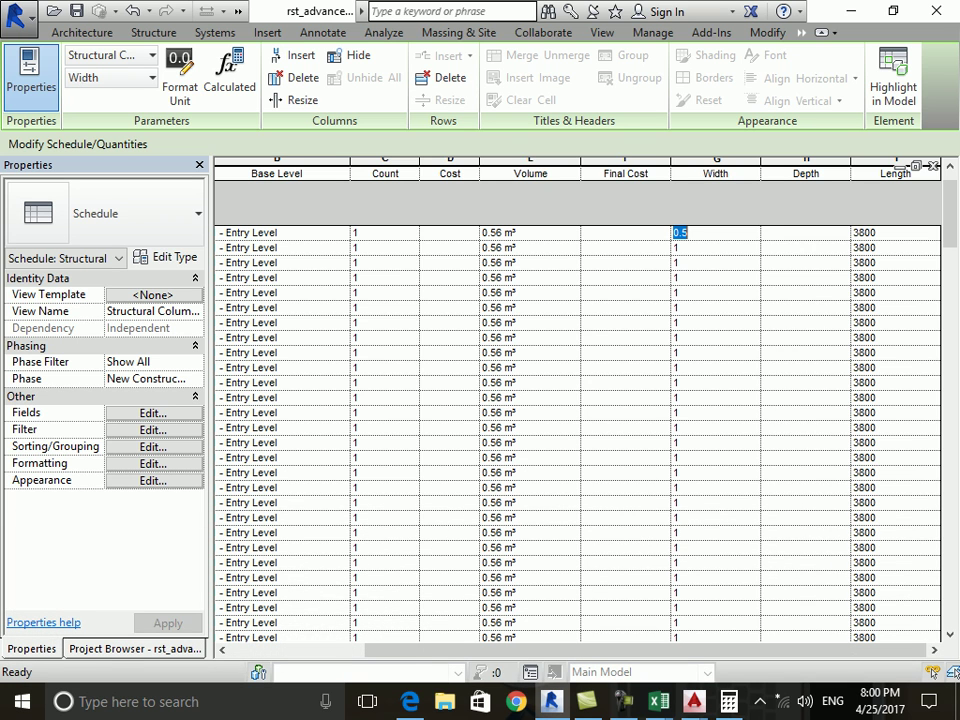
click(152, 412)
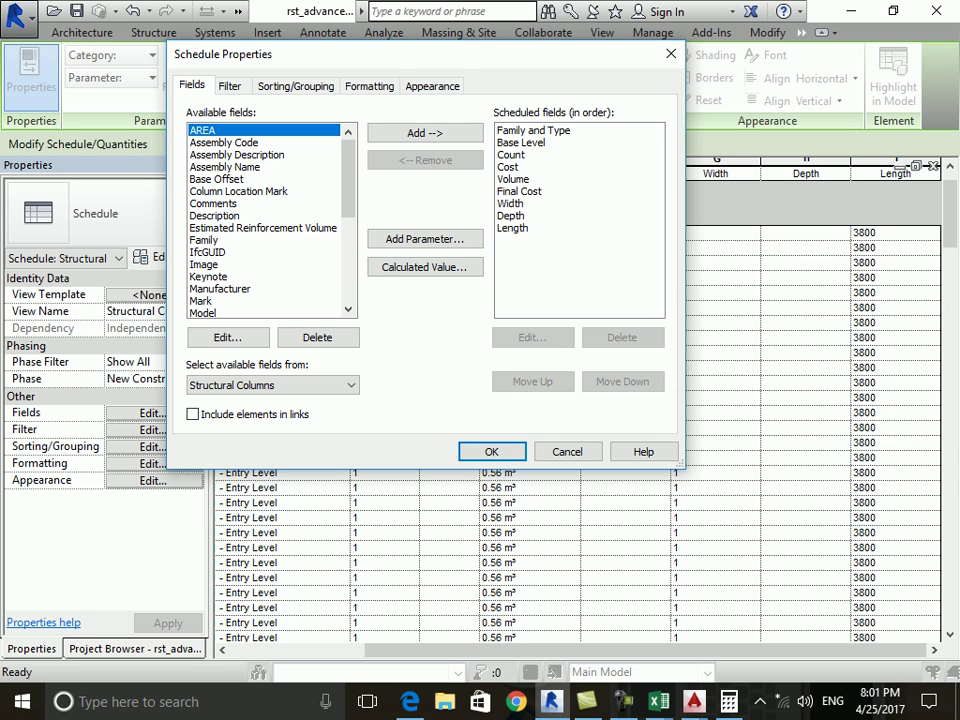
Format the Width field to round to 2 decimal places, not using project settings.
click(369, 86)
click(212, 189)
click(203, 201)
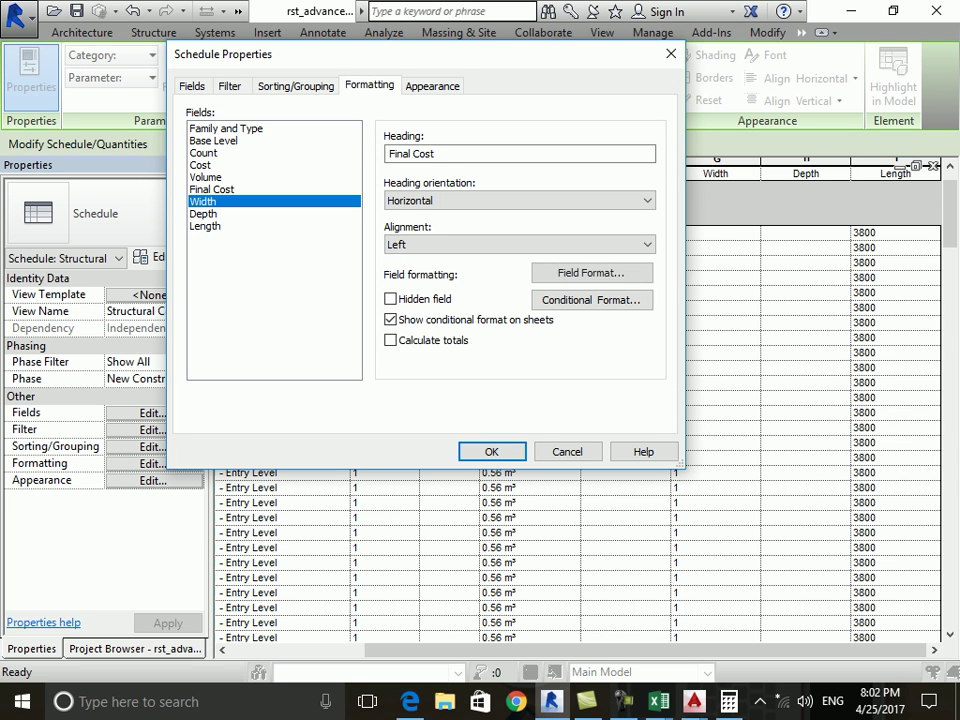
click(592, 273)
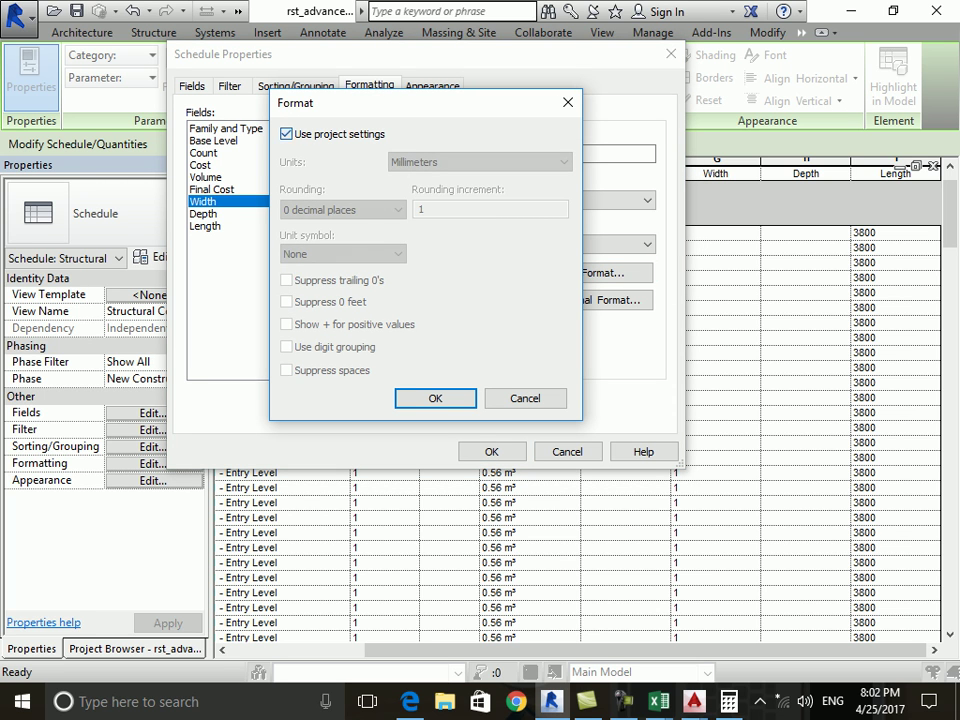
click(287, 133)
click(342, 209)
click(318, 287)
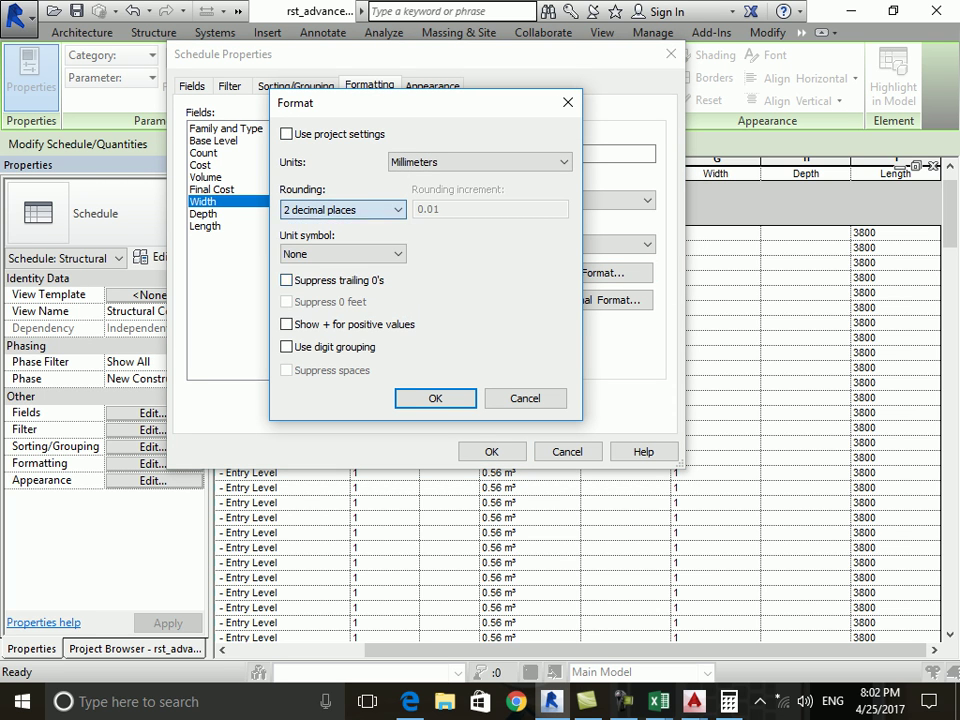
click(435, 398)
Format the Depth field to round to 2 decimal places too, and apply.
click(203, 213)
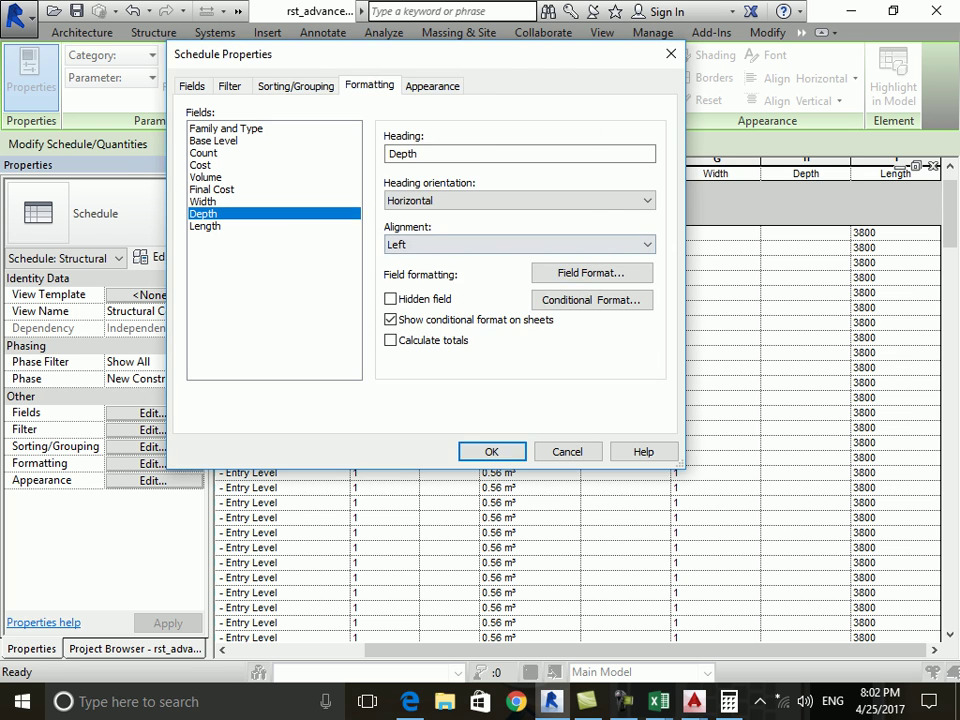
click(592, 273)
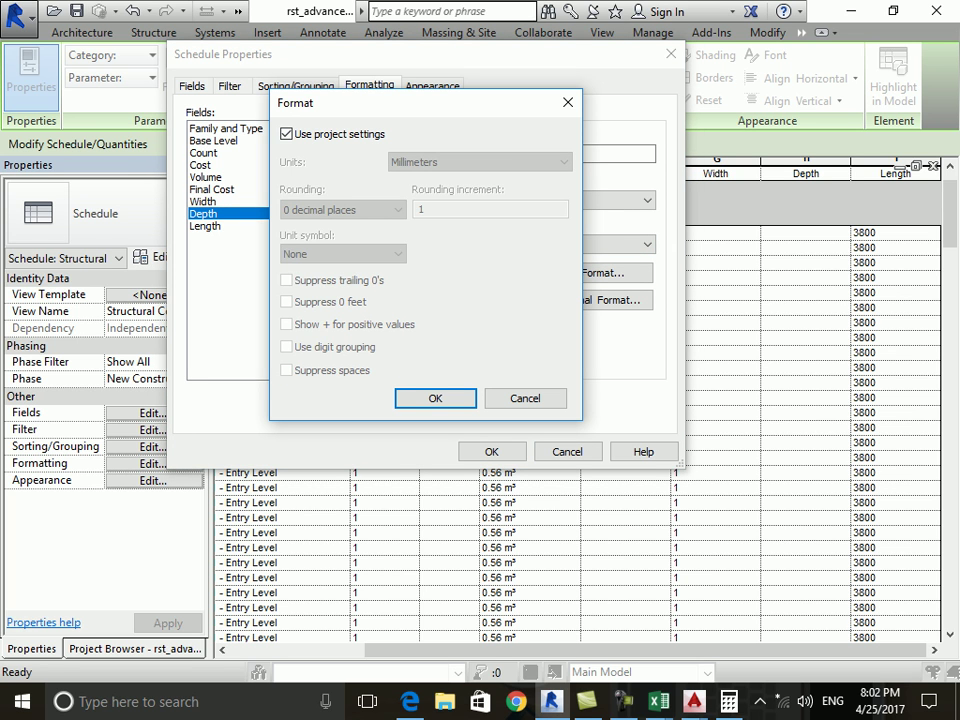
click(287, 133)
click(342, 209)
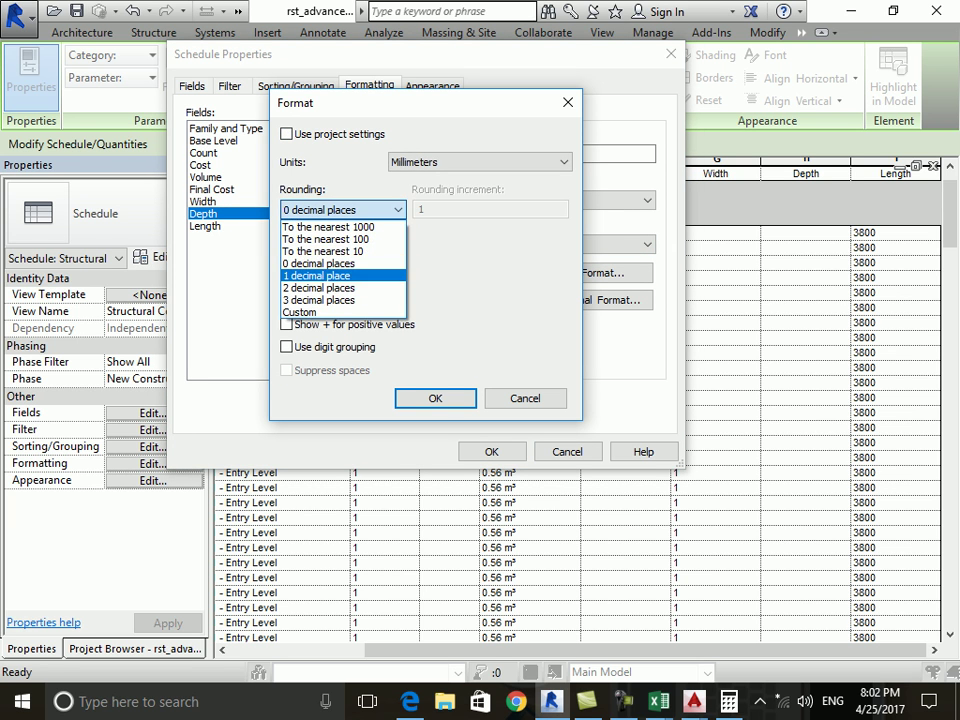
click(318, 287)
click(435, 398)
click(491, 451)
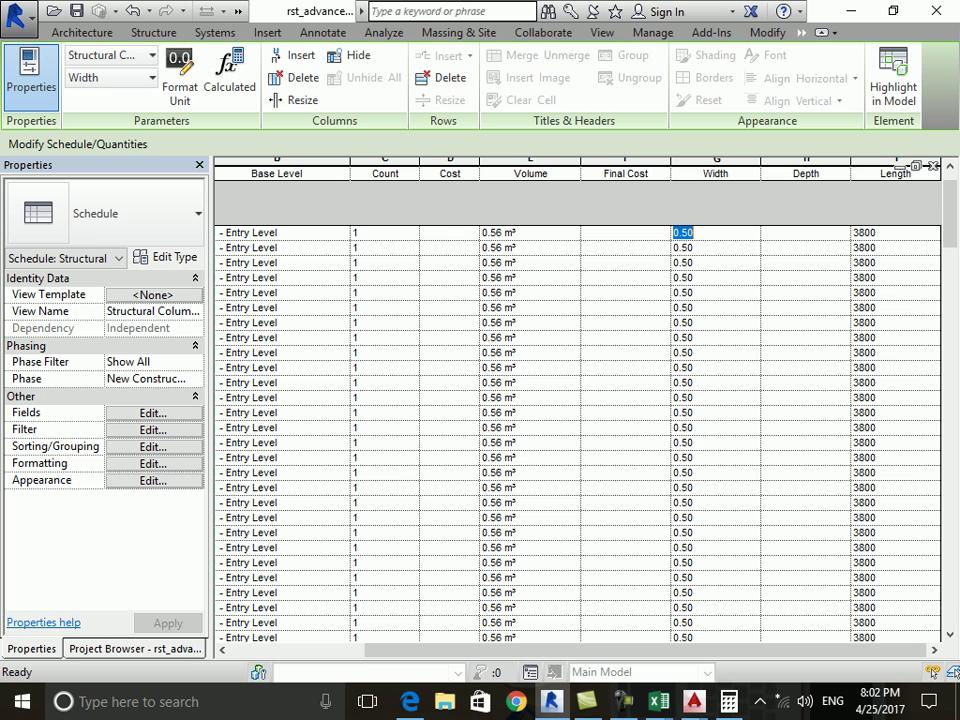
Set Width and Depth to 0.45 for all M_Concrete-Round-Column: 450mm columns.
text(0.45)
key(Return)
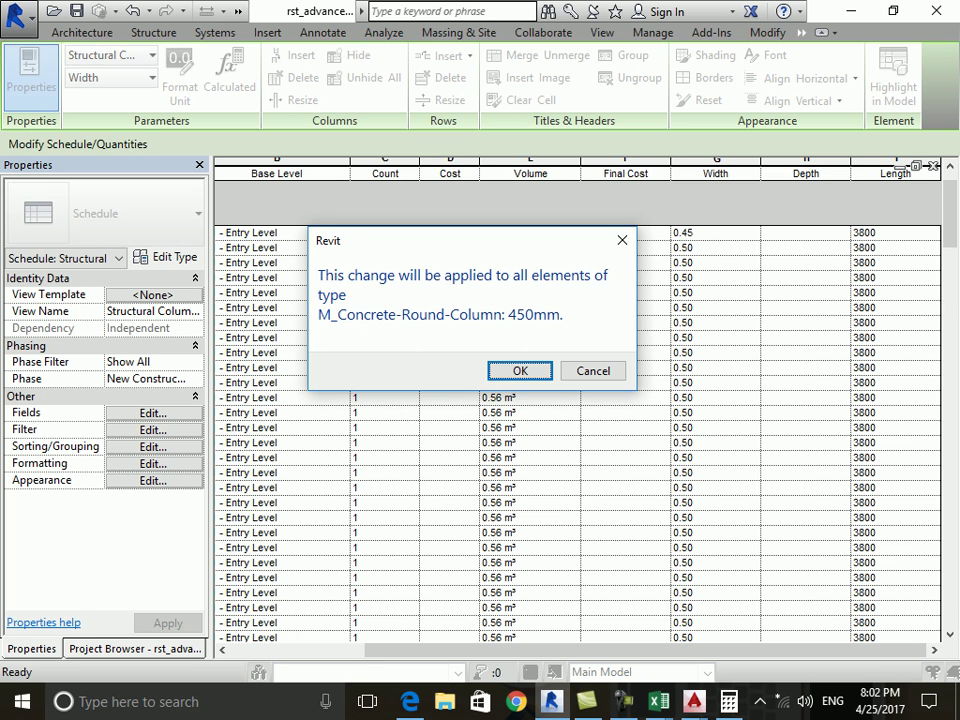
key(Return)
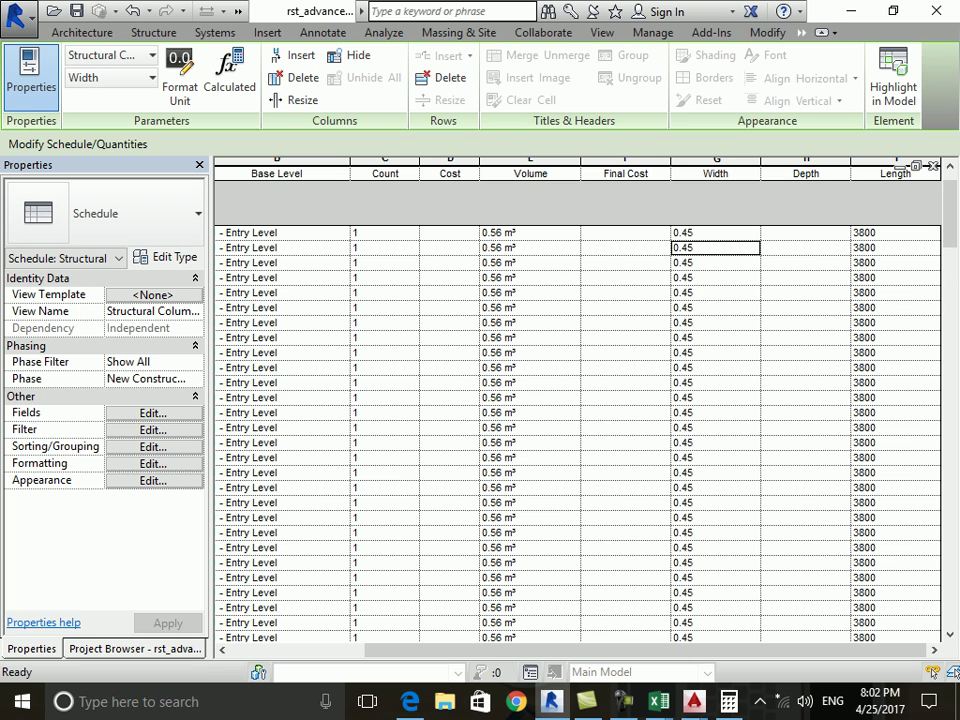
click(805, 232)
text(0.45)
key(Return)
key(Return)
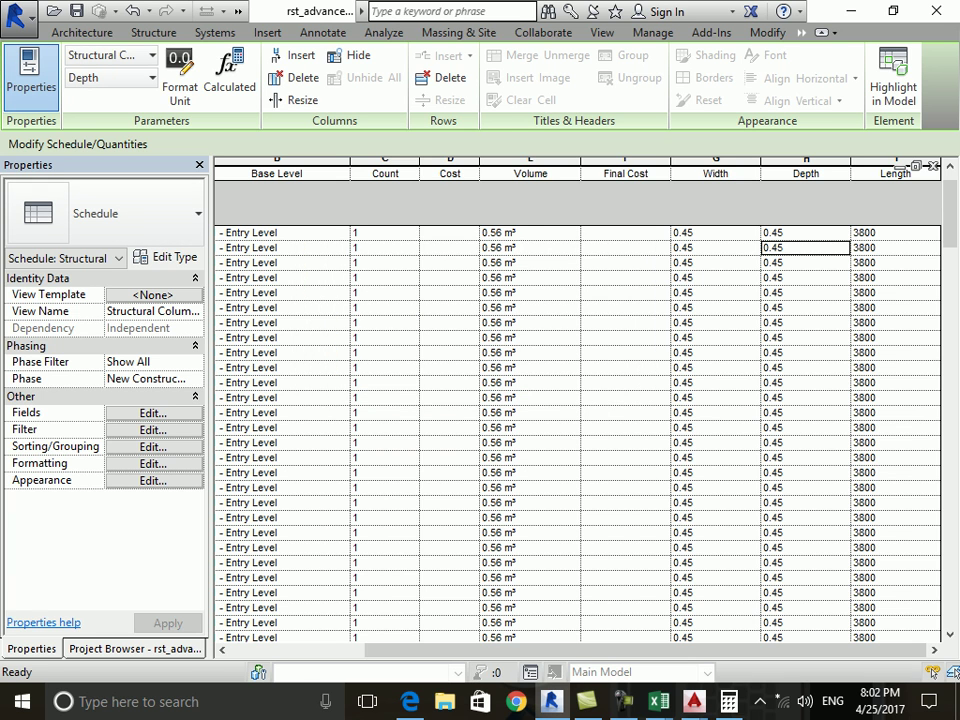
click(152, 412)
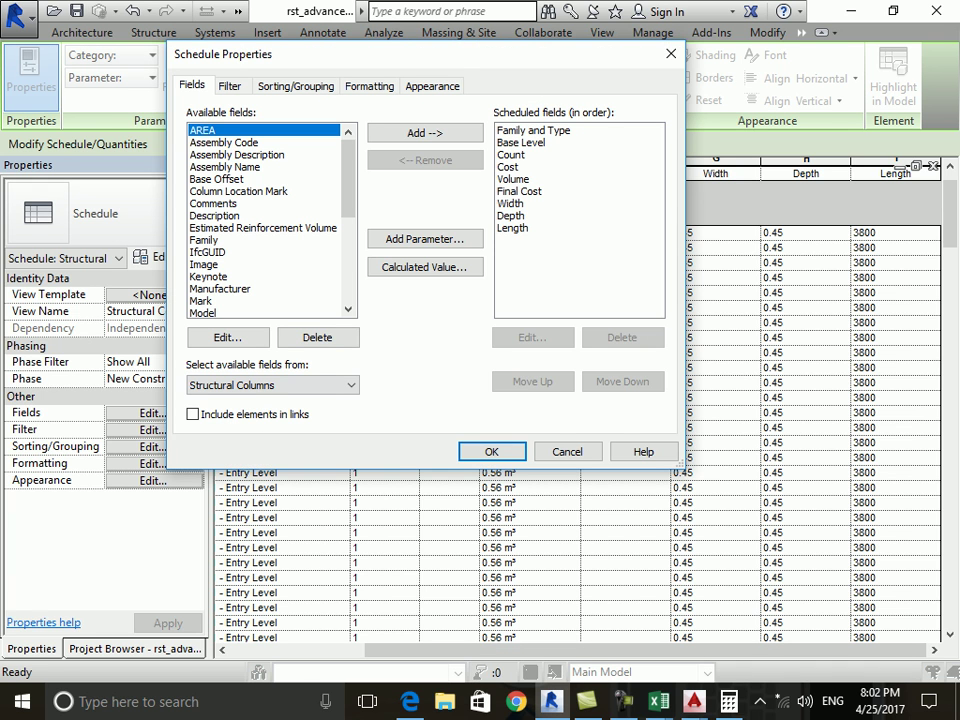
Create a calculated field named Finaal with Width as the first formula term.
click(424, 267)
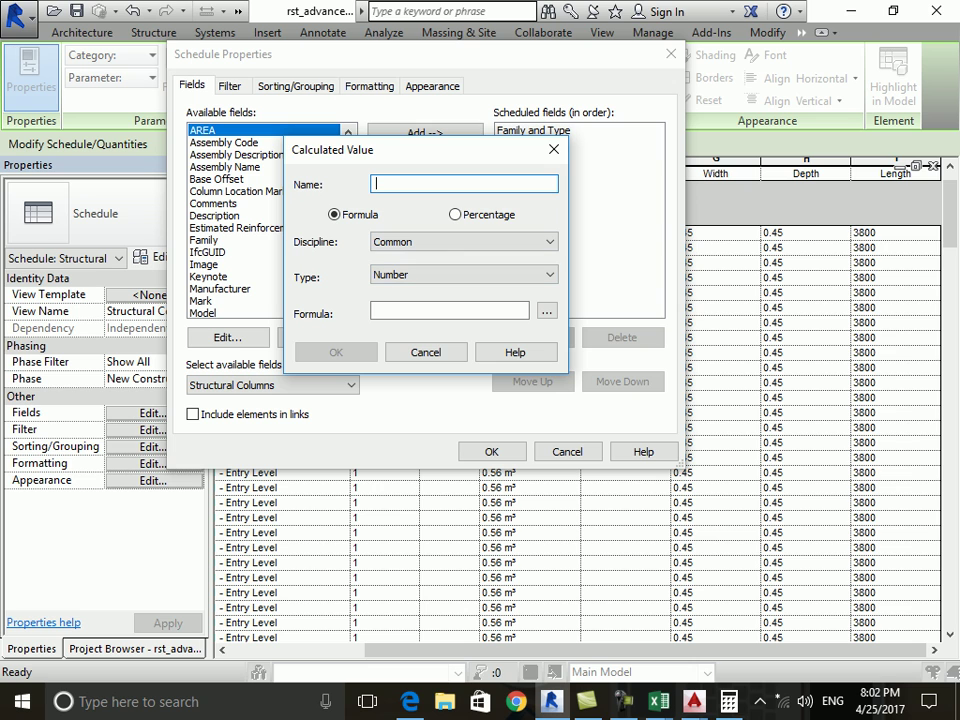
text(Finaal)
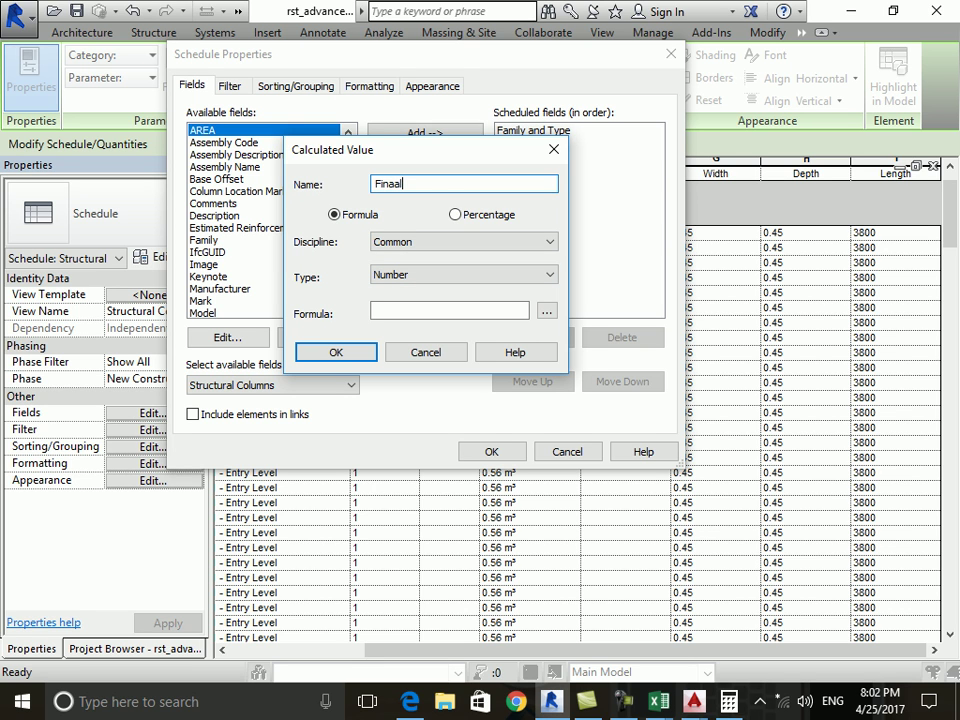
key(BackSpace)
text(l)
click(546, 311)
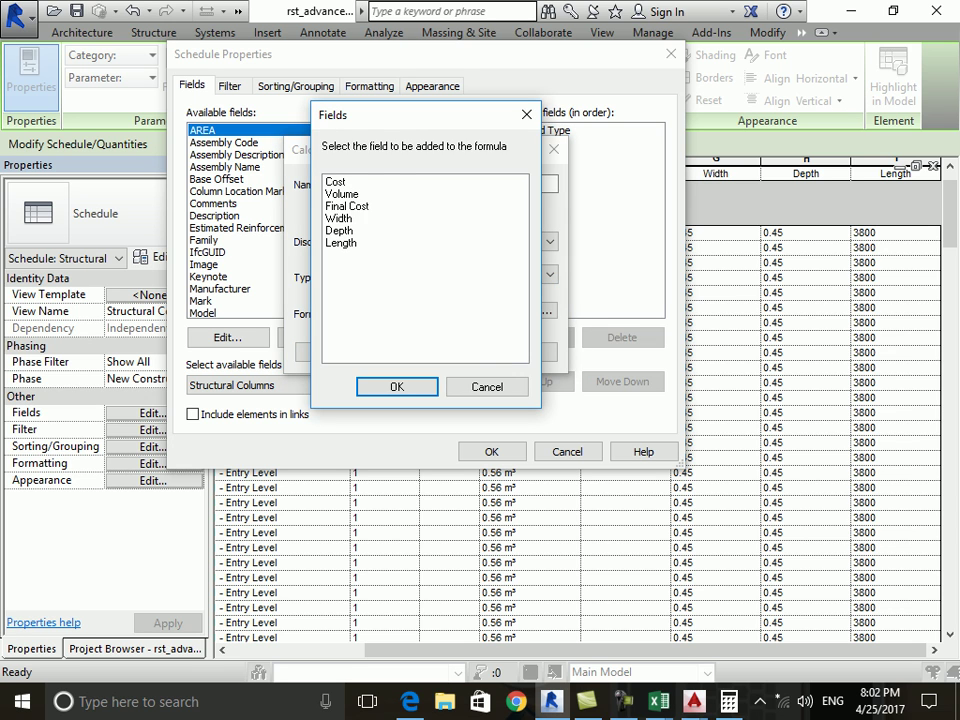
click(338, 218)
click(396, 386)
Complete the formula Width*Depth*Length and make Finaal a Volume-type field.
text(*)
click(546, 311)
click(339, 230)
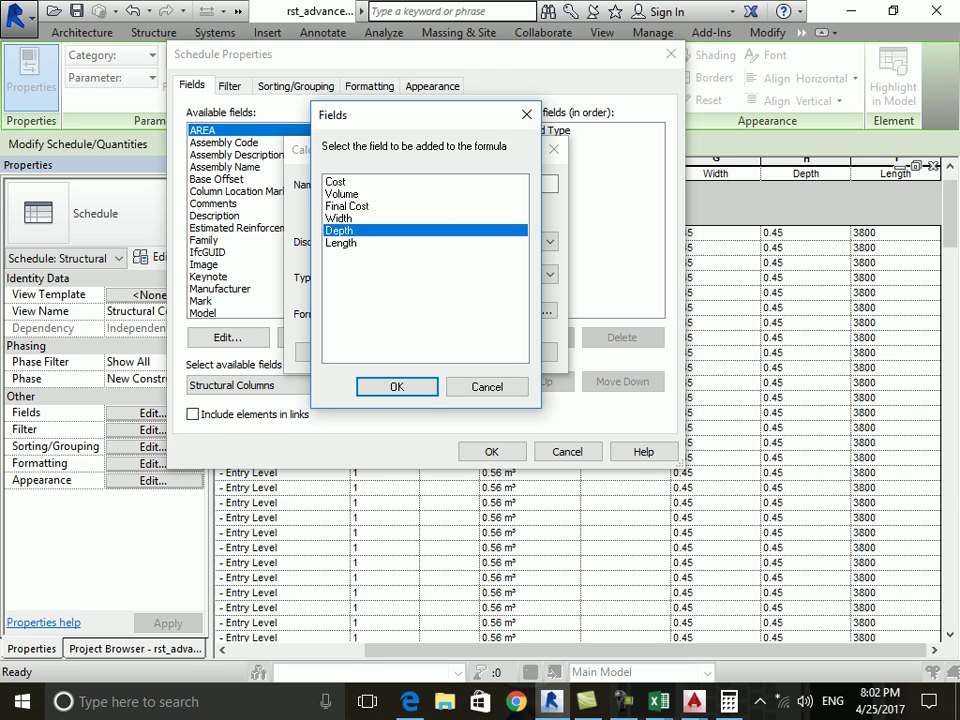
click(396, 386)
text(*)
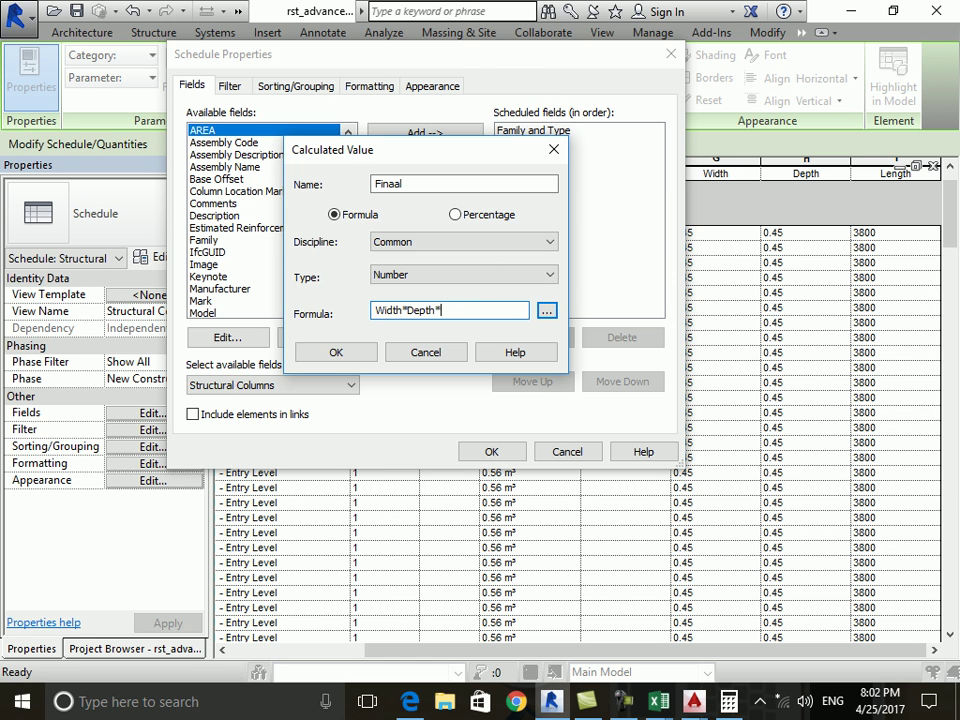
click(546, 311)
click(340, 243)
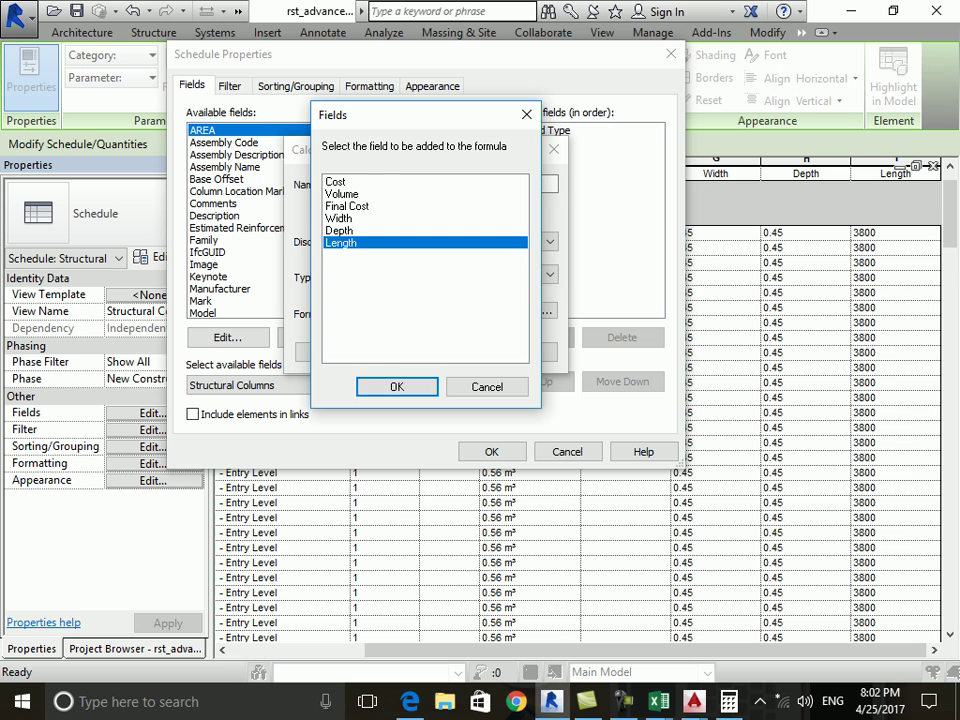
key(Return)
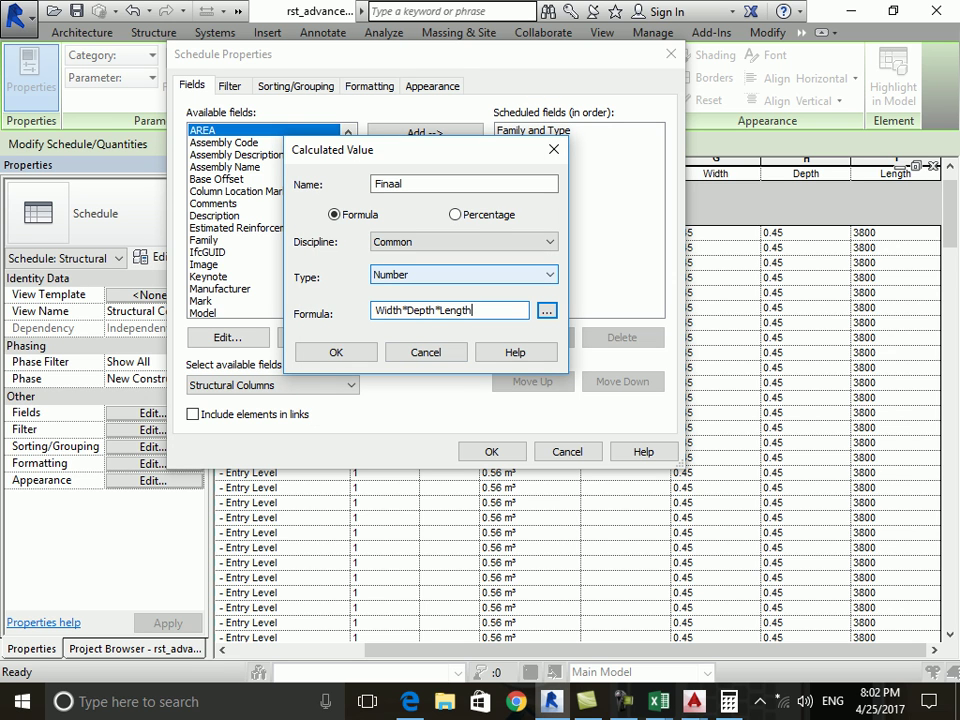
click(549, 274)
click(300, 348)
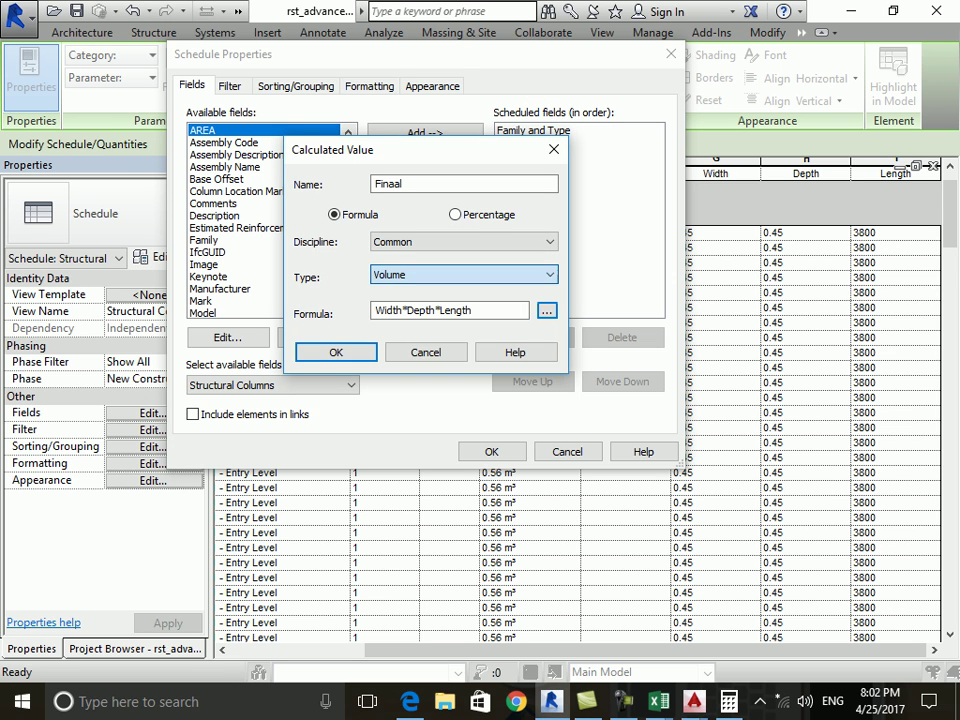
key(Return)
key(Return)
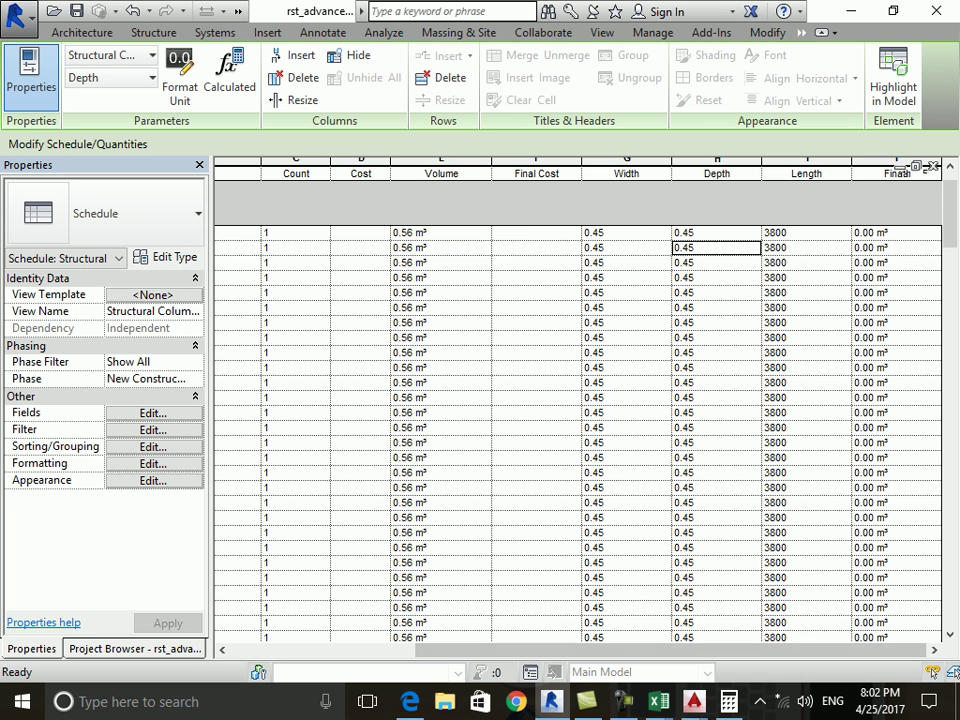
Round the Finaal field to 3 decimal places instead of project unit settings.
click(897, 173)
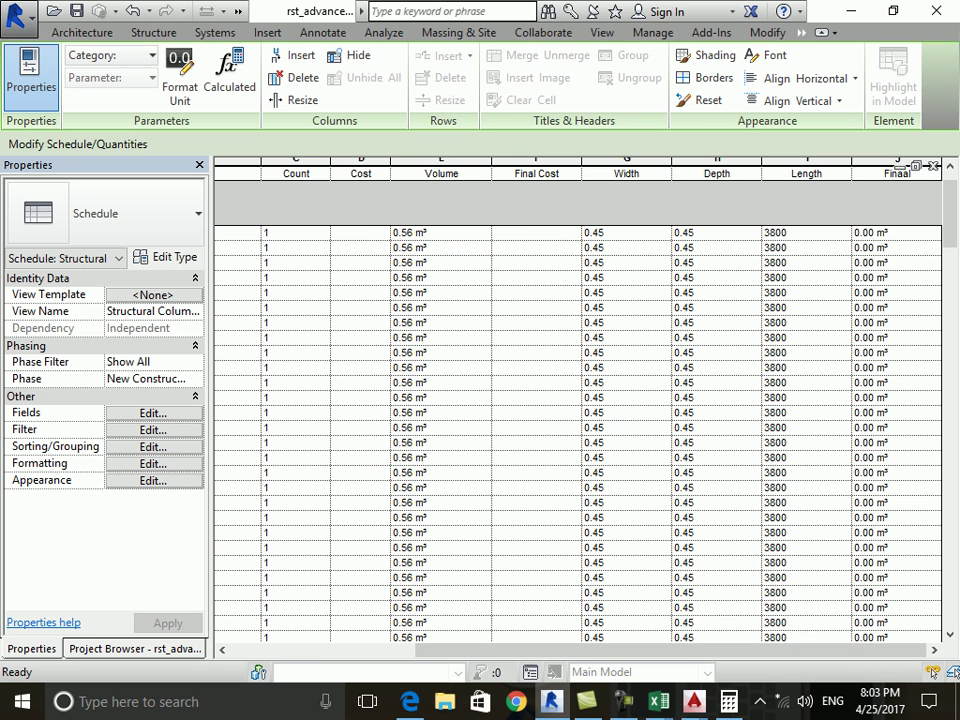
click(896, 337)
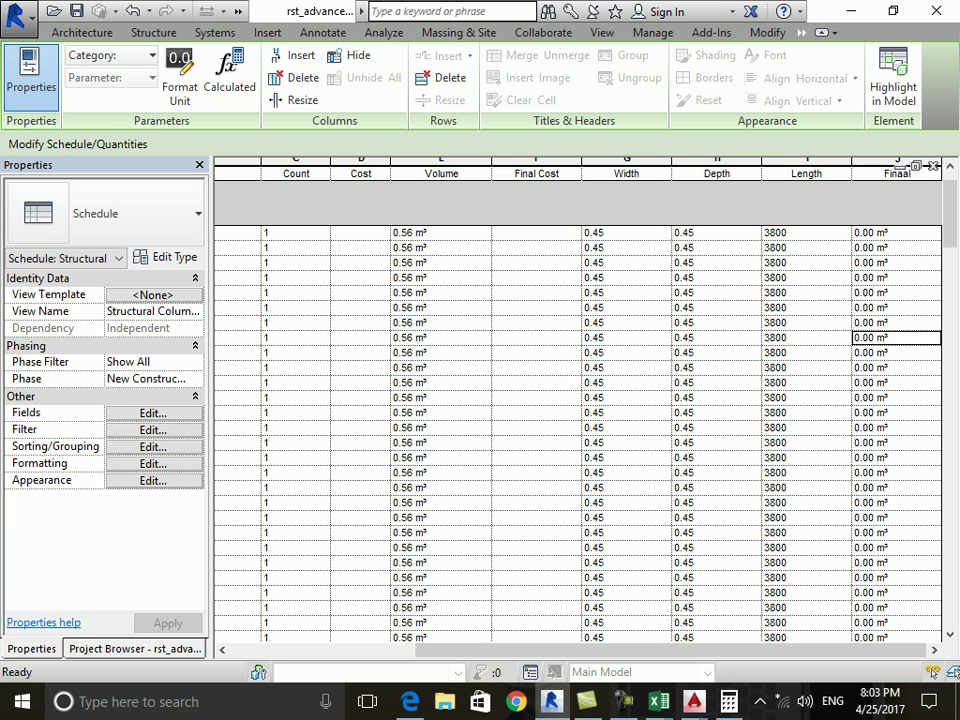
click(153, 412)
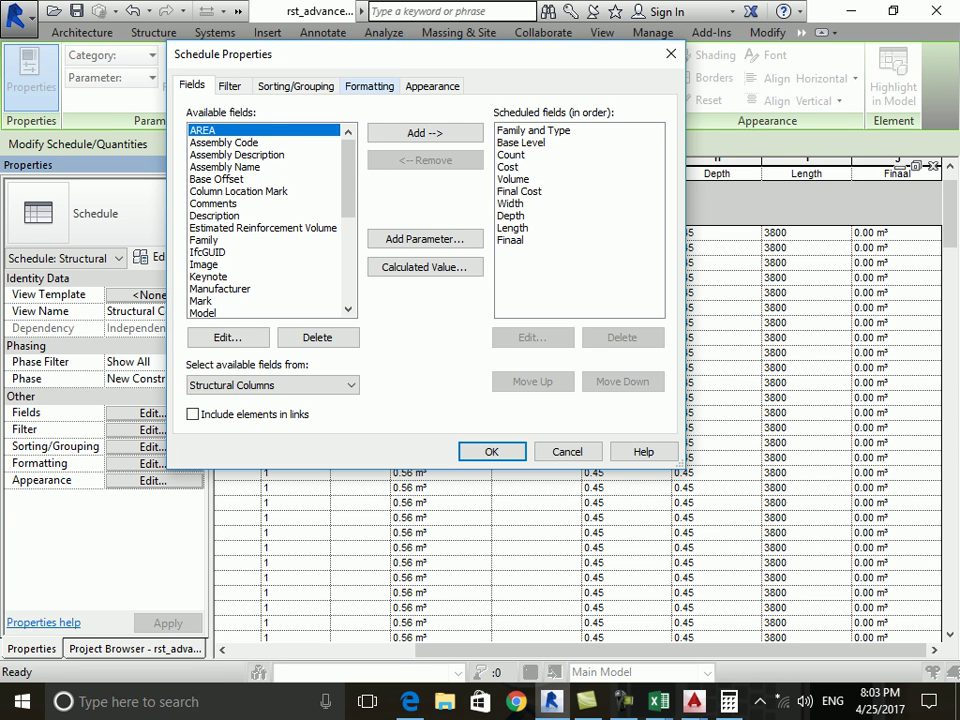
click(369, 86)
click(205, 226)
click(203, 238)
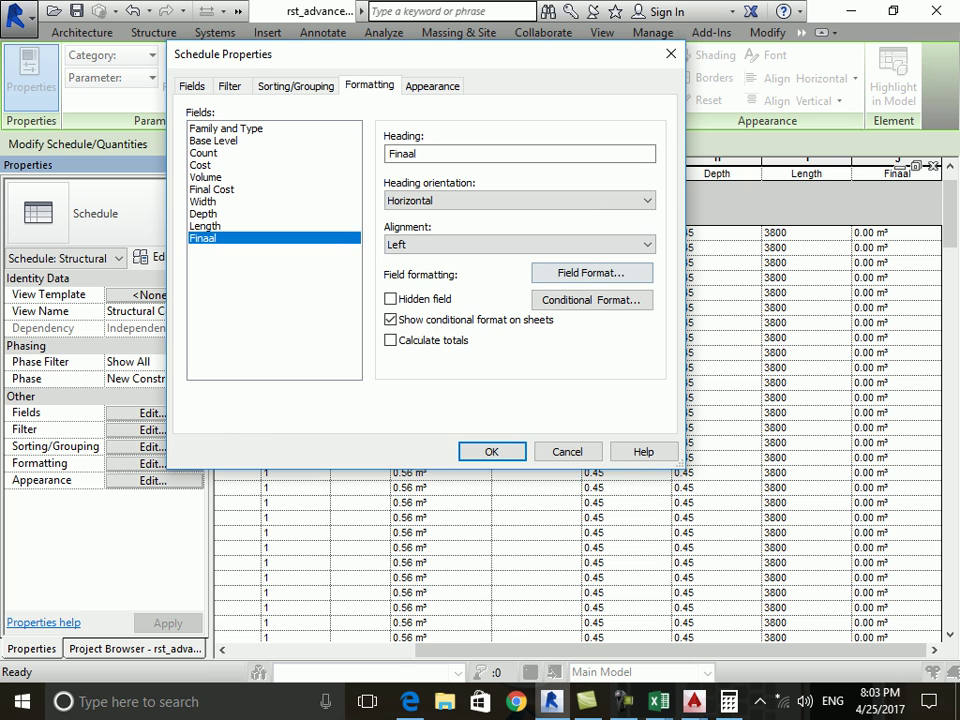
click(591, 272)
click(287, 133)
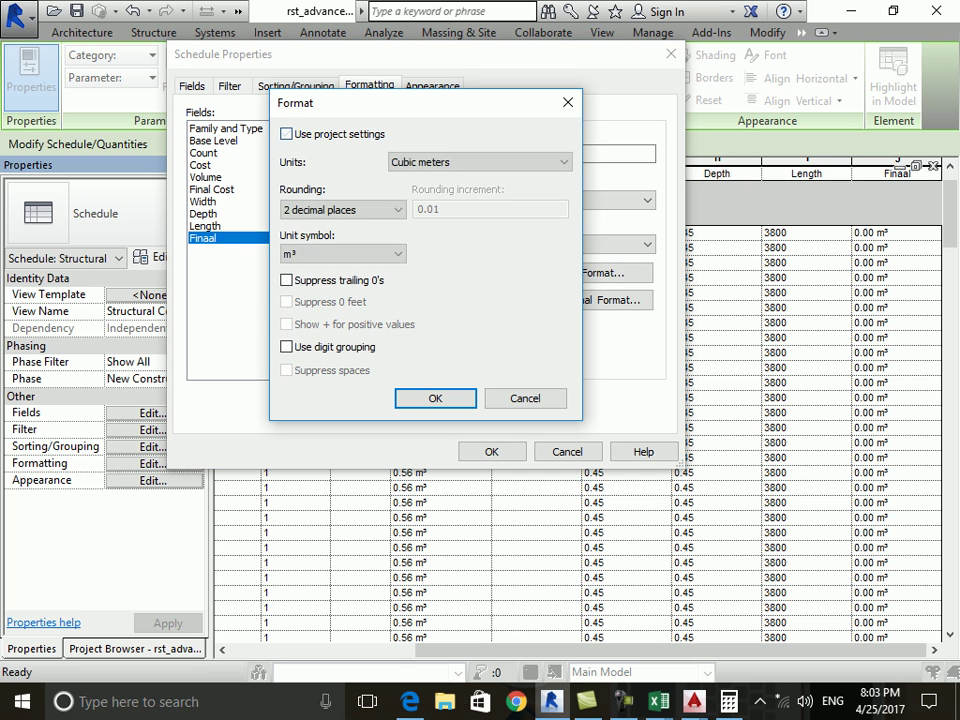
click(342, 209)
click(320, 300)
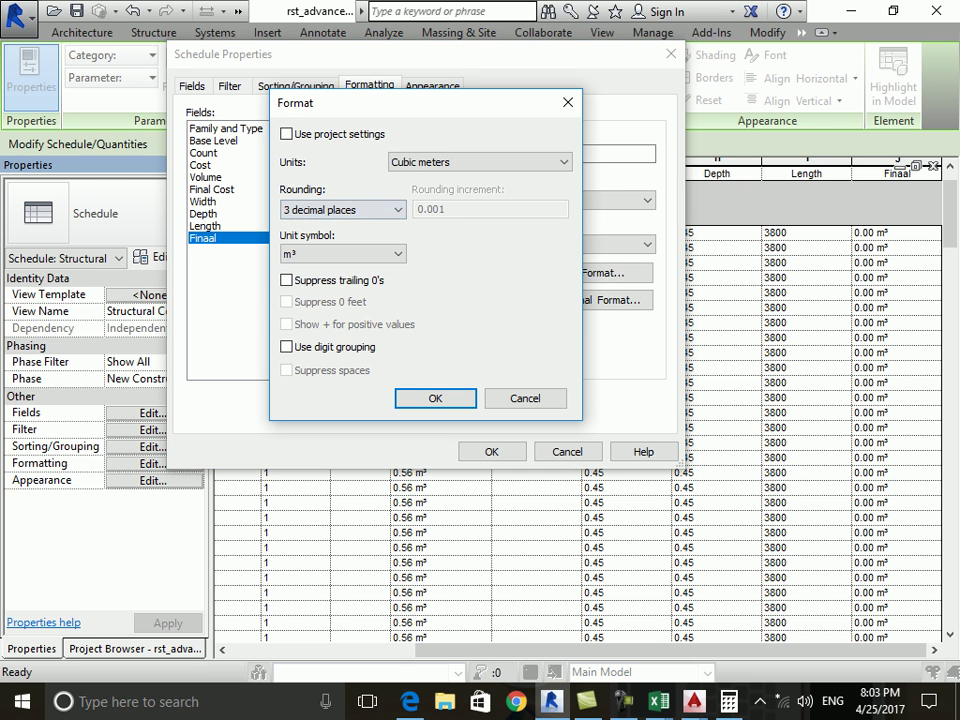
Set Finaal's unit symbol to None and apply the formatting to the schedule.
click(343, 253)
click(300, 268)
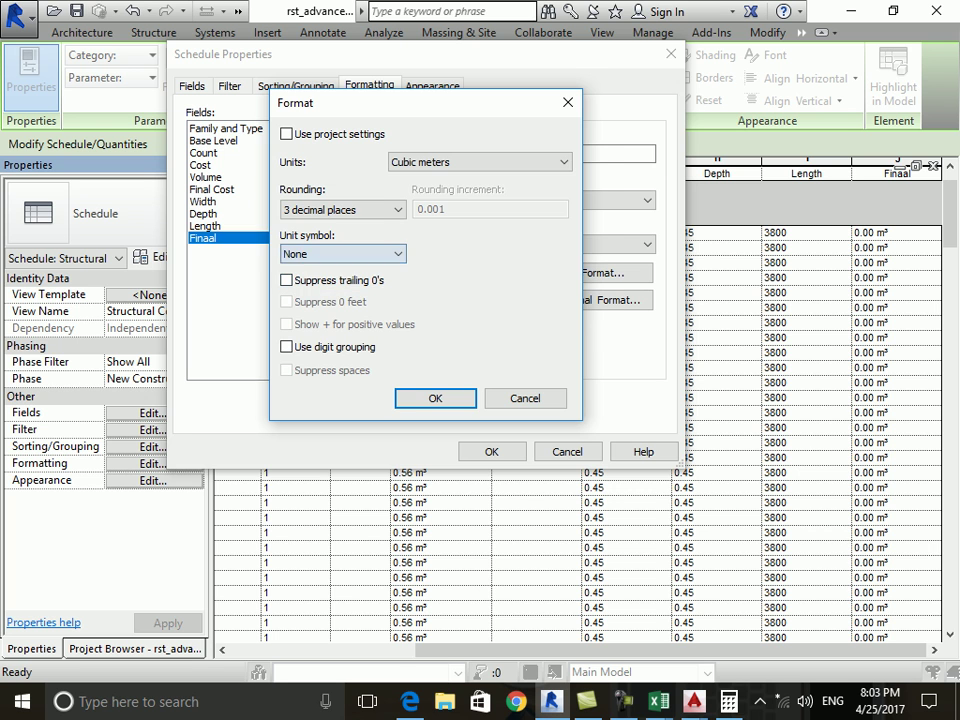
click(435, 398)
key(Return)
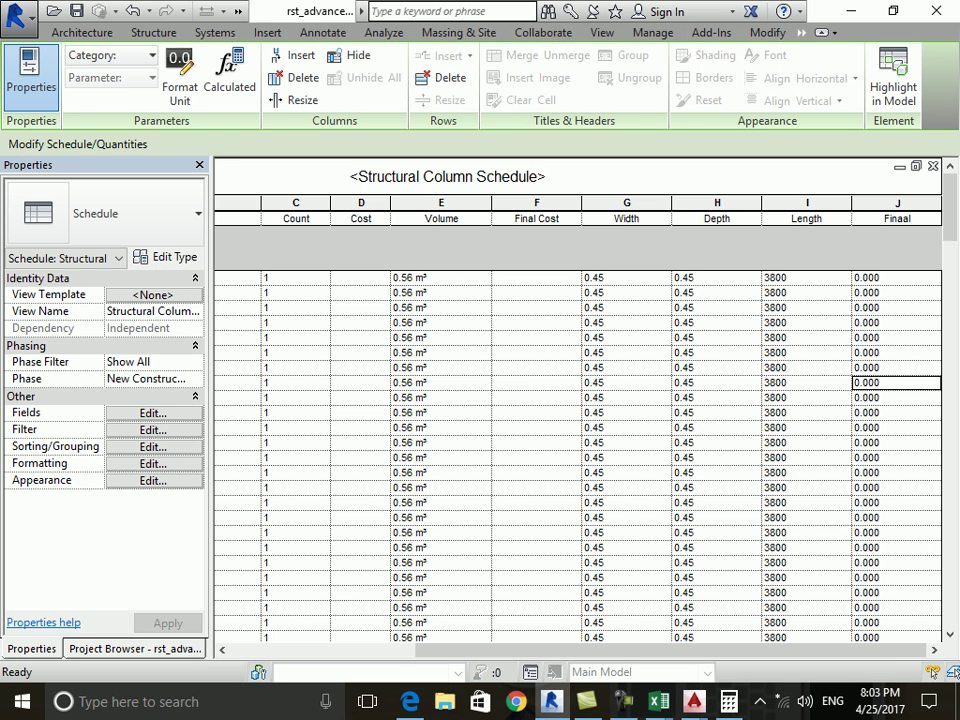
click(886, 218)
click(895, 277)
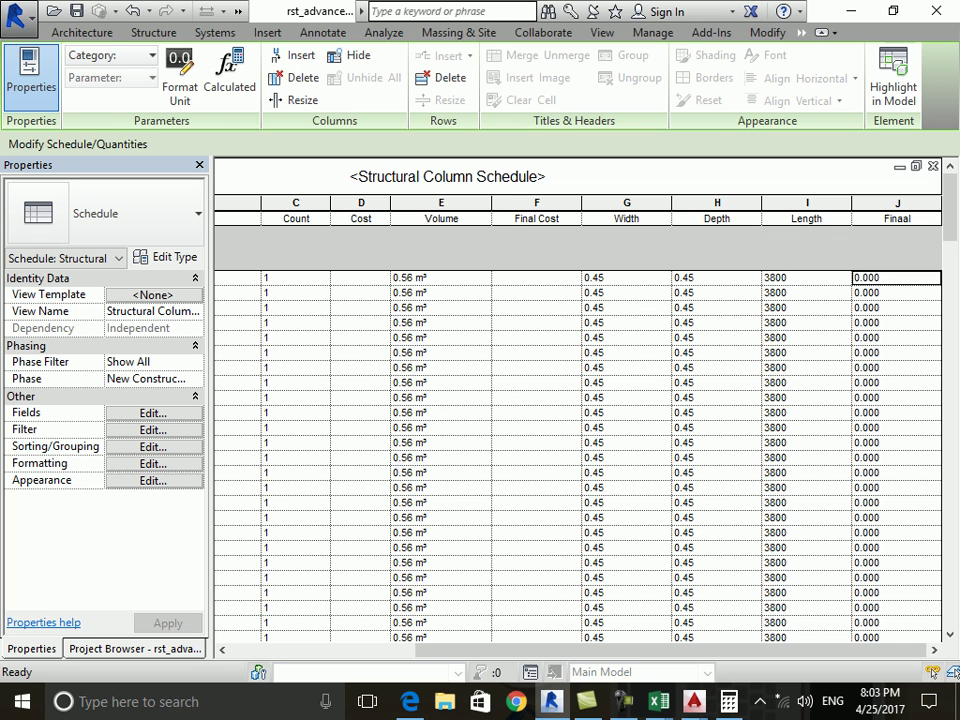
click(152, 412)
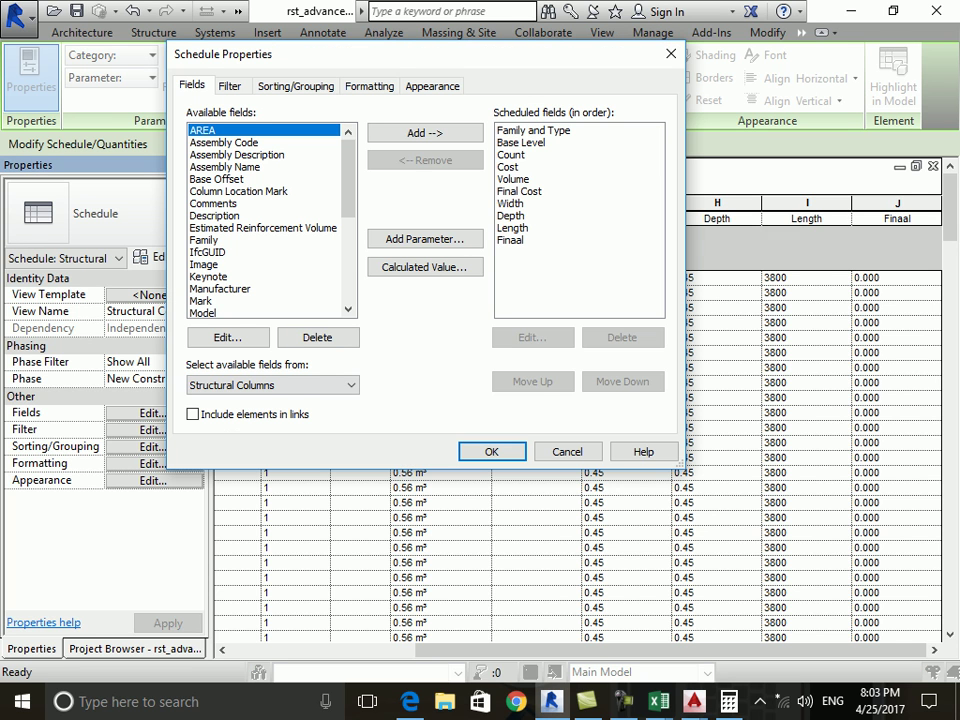
Review the Finaal formula Width * Depth * Length and confirm it.
click(510, 240)
click(532, 337)
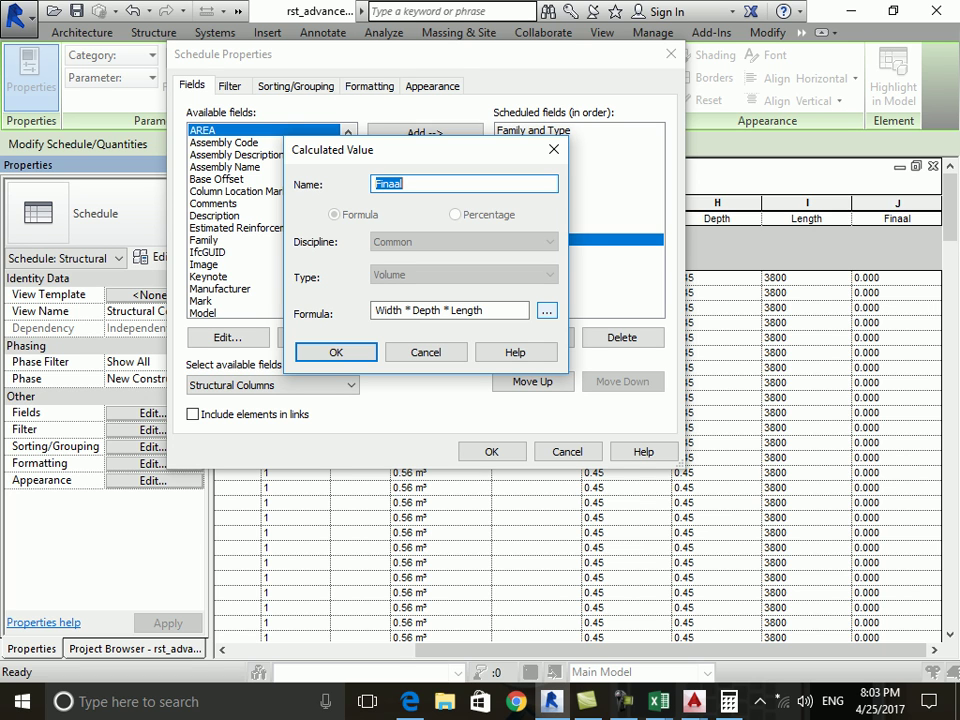
key(Return)
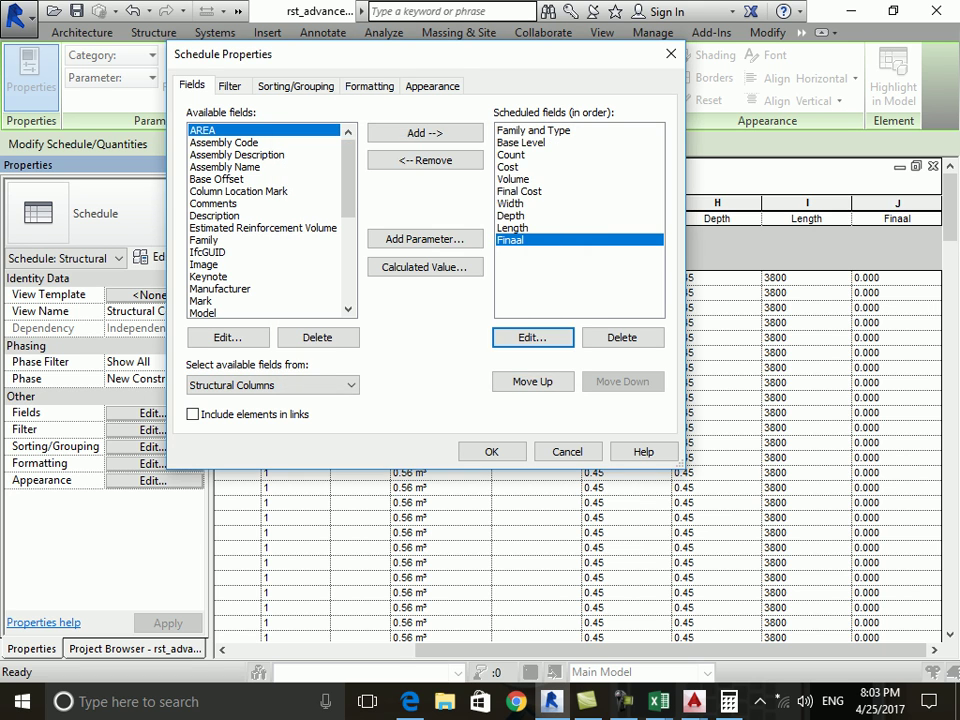
click(491, 451)
Inspect the first row's Width, Depth, Length and Finaal values and their columns.
click(621, 277)
click(690, 277)
double_click(689, 277)
click(805, 277)
click(895, 277)
scroll(895, 277, down, 3)
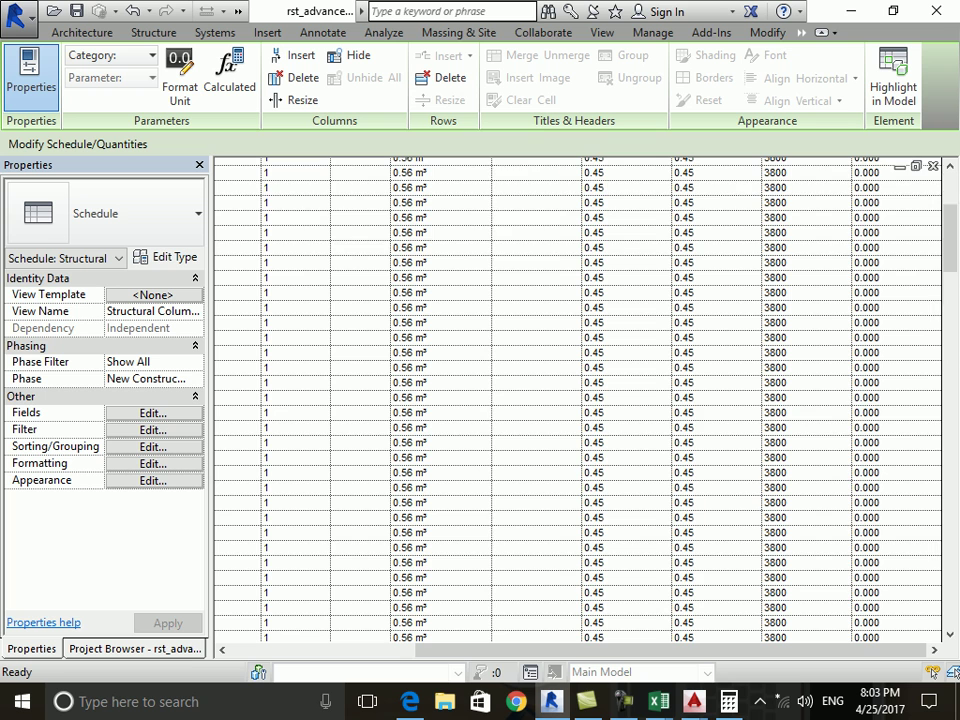
scroll(712, 218, down, 3)
scroll(712, 218, up, 3)
scroll(577, 400, up, 3)
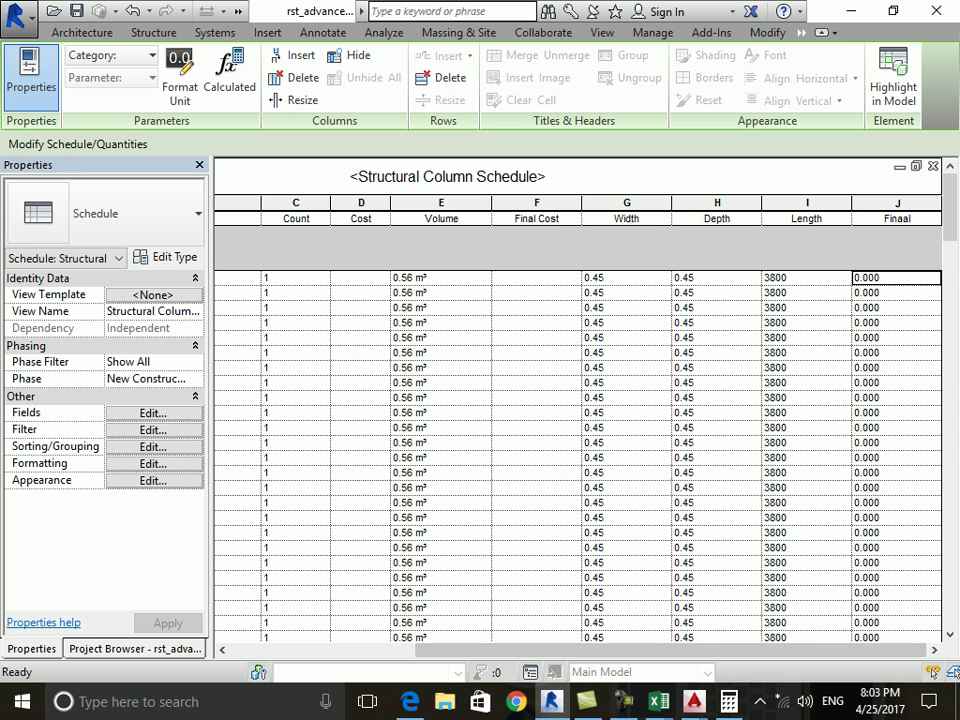
click(807, 203)
click(717, 203)
click(627, 203)
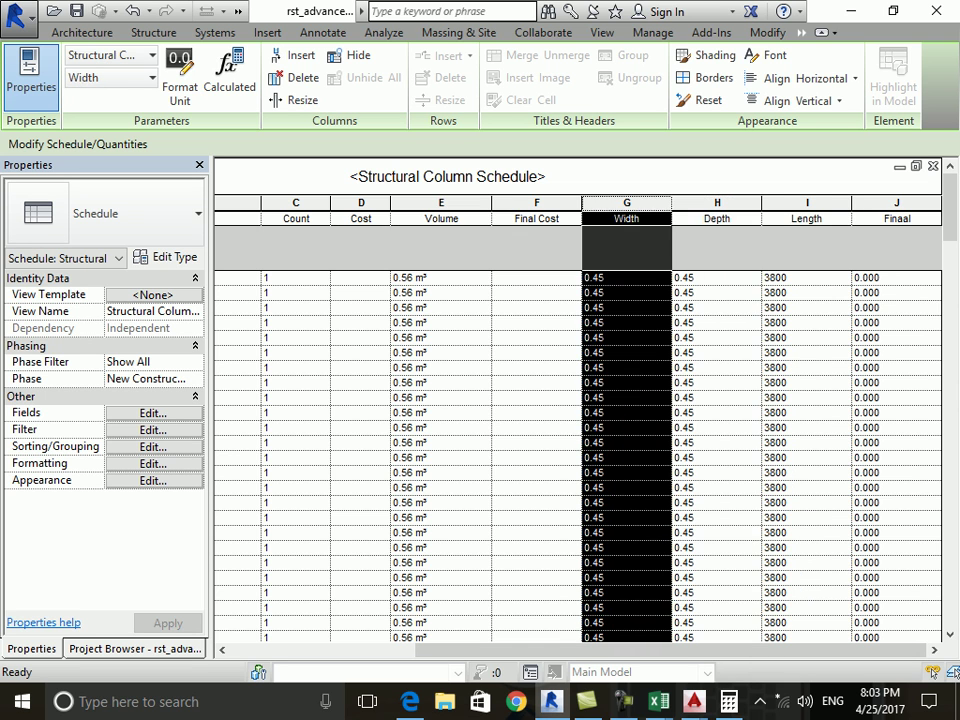
Recheck the fields available to the Finaal formula, then cancel without changes.
click(153, 412)
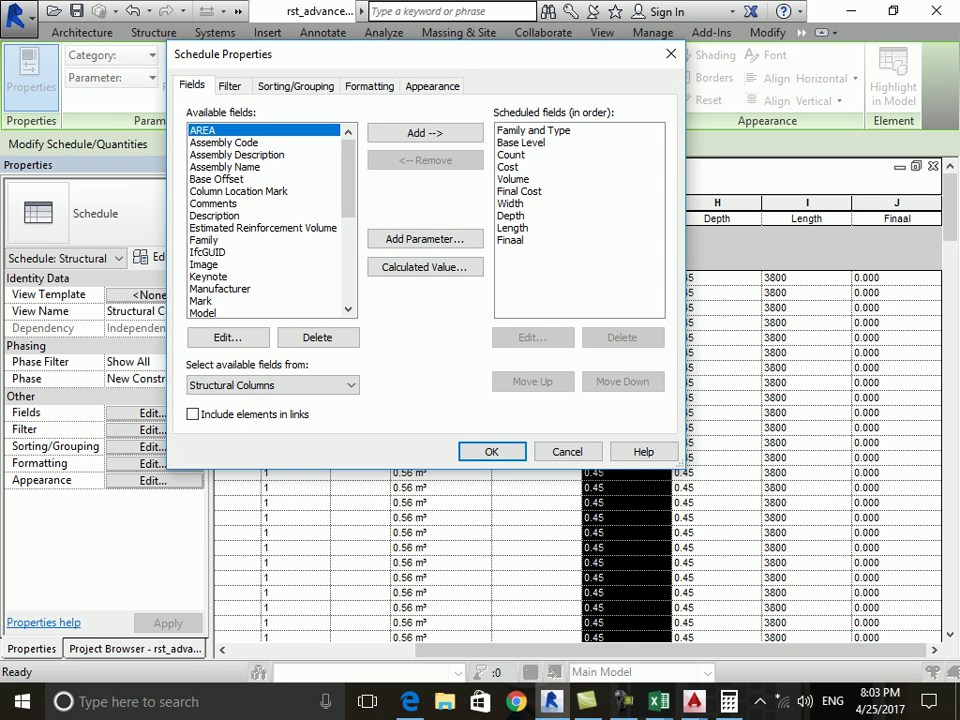
click(532, 337)
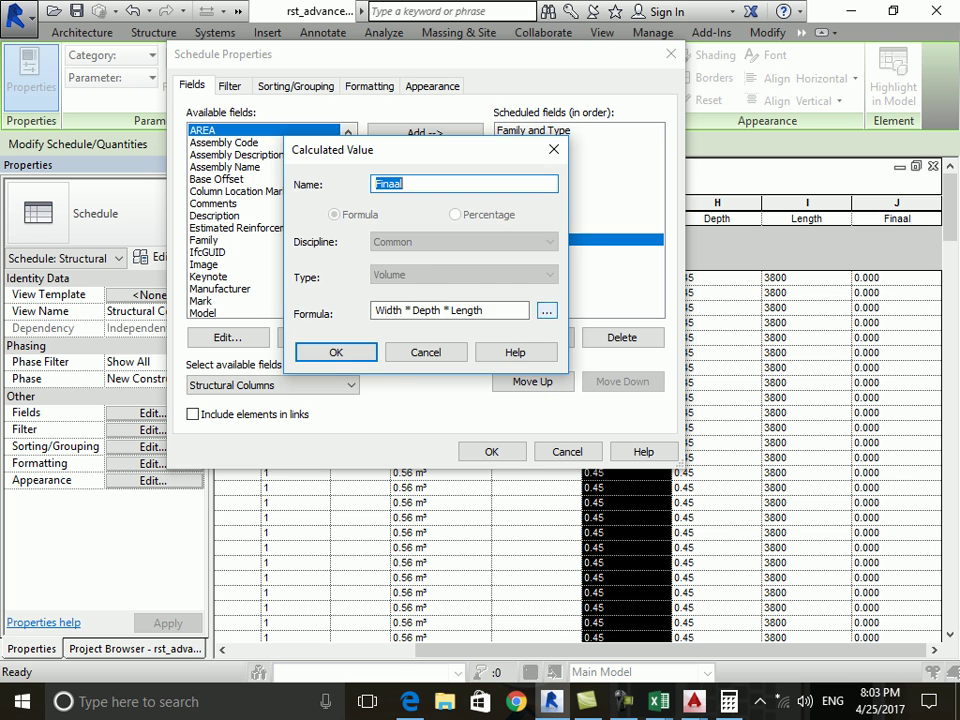
click(546, 311)
click(487, 386)
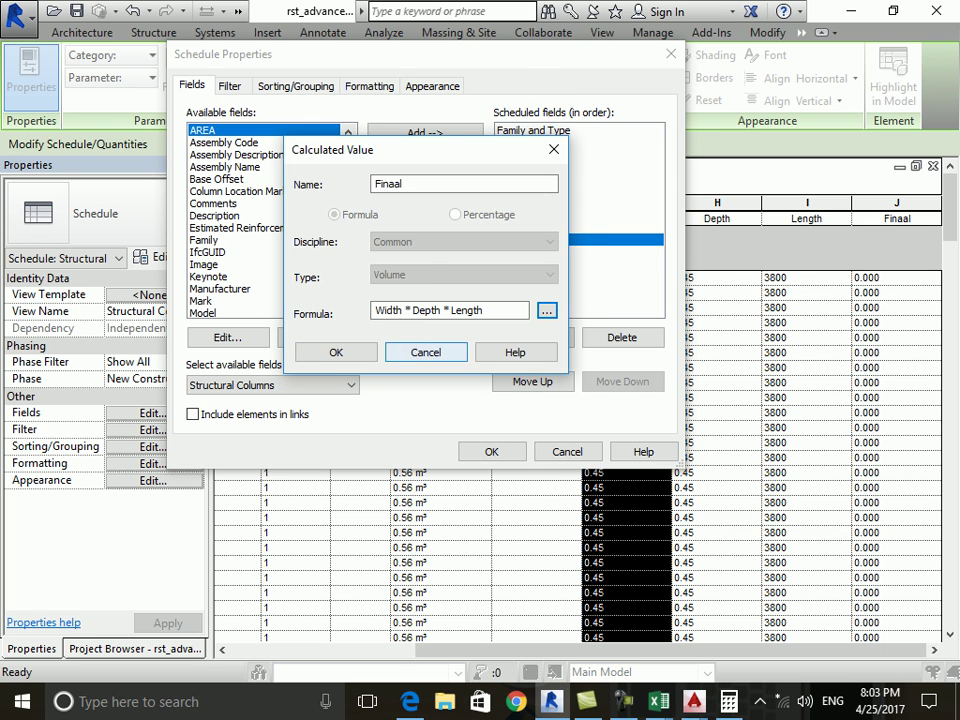
click(332, 349)
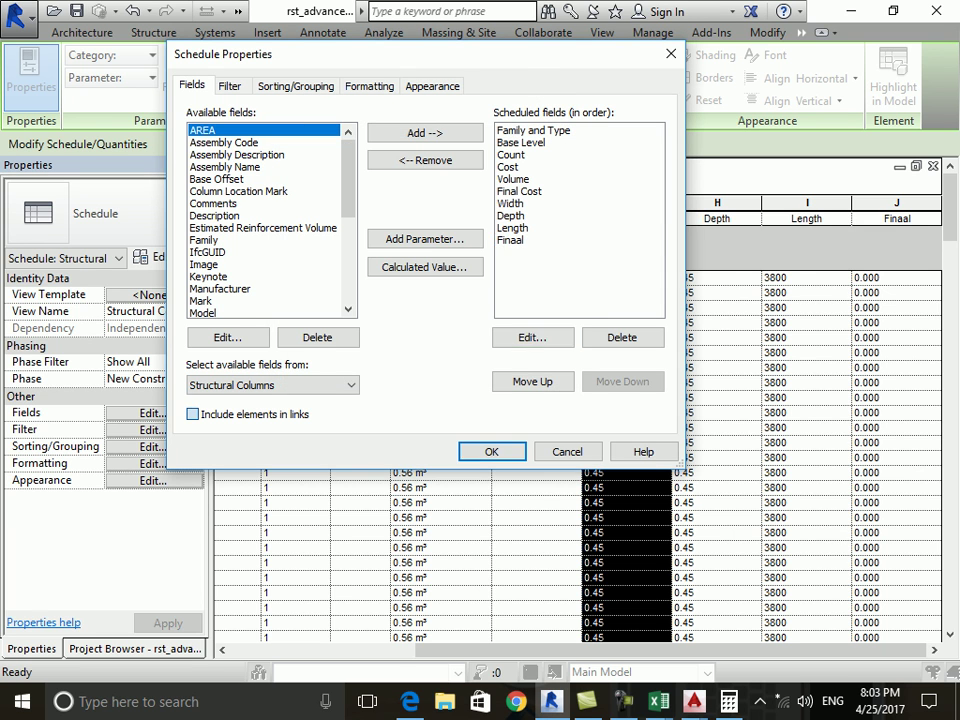
click(491, 451)
click(896, 277)
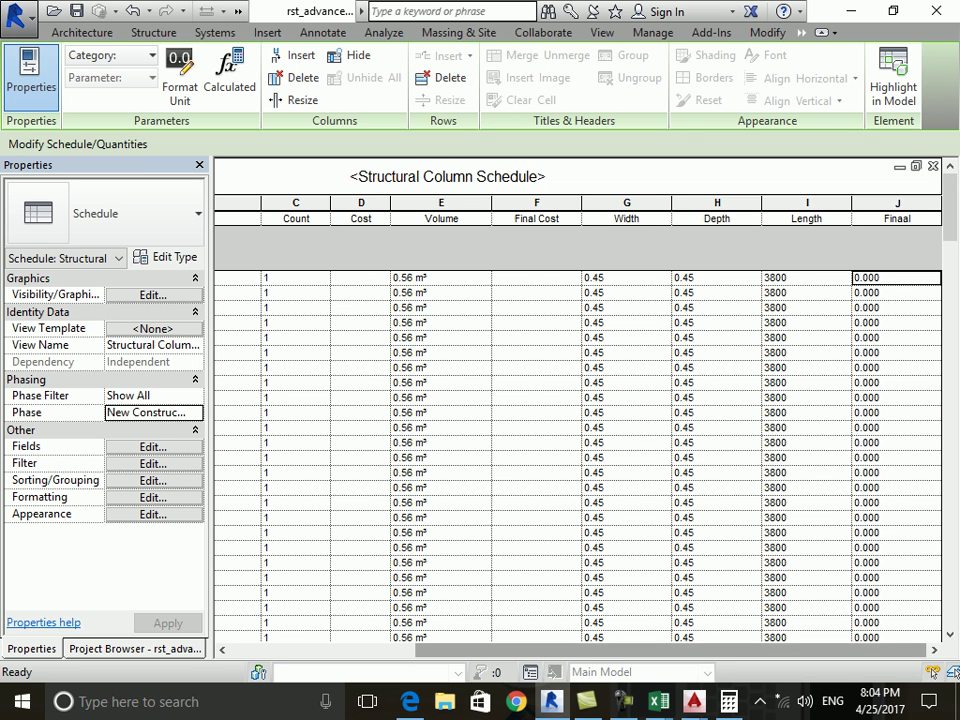
Scroll across the schedule and check the Count values.
scroll(578, 455, left, 5)
click(558, 307)
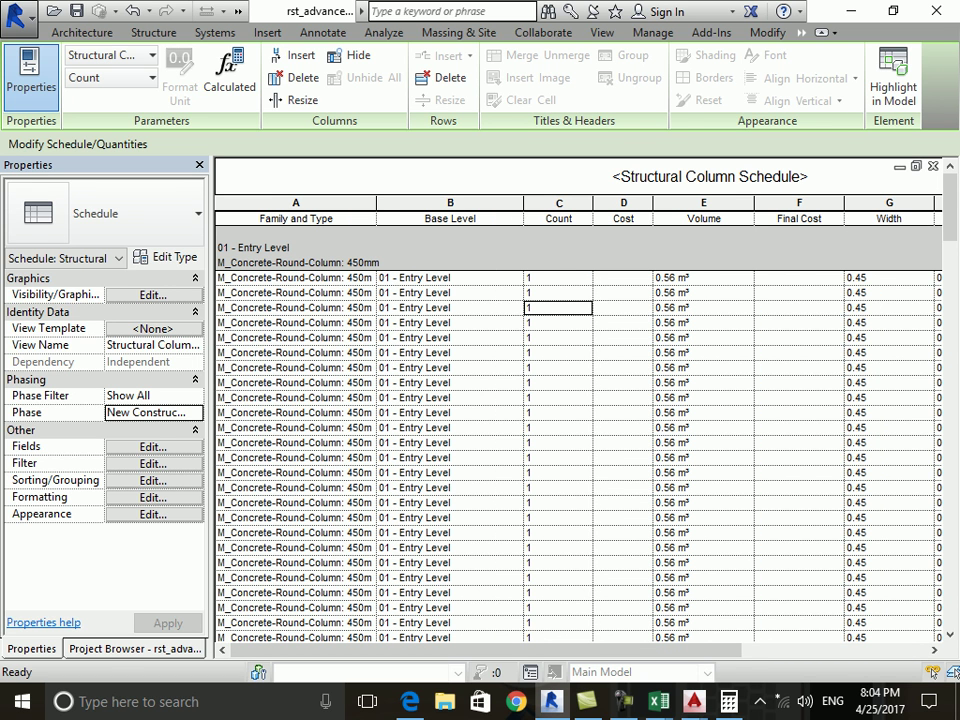
scroll(578, 455, right, 5)
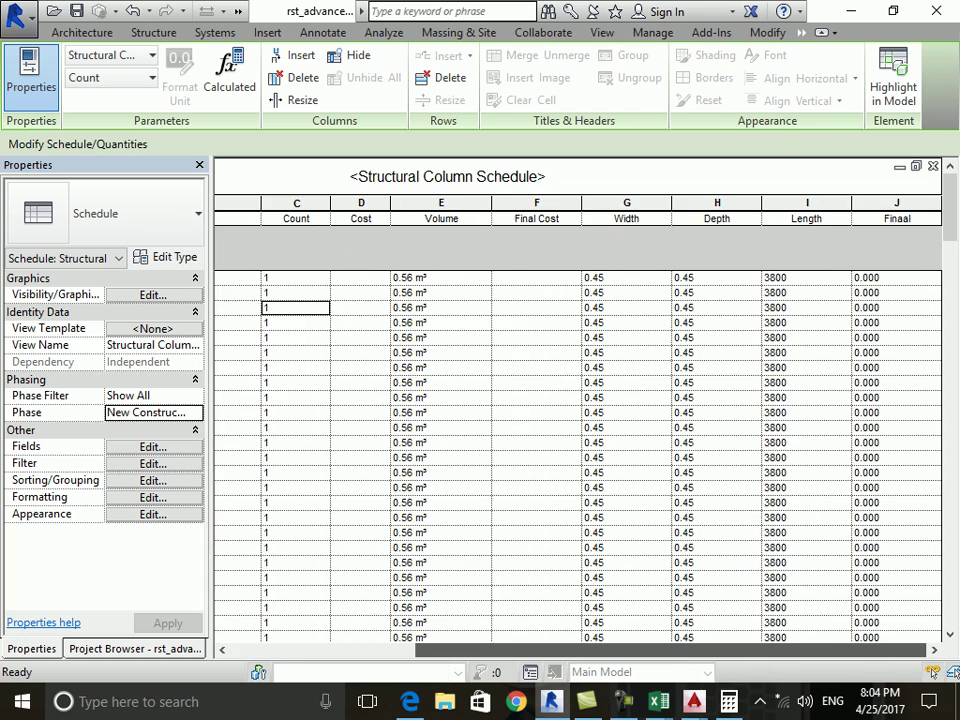
scroll(578, 455, left, 5)
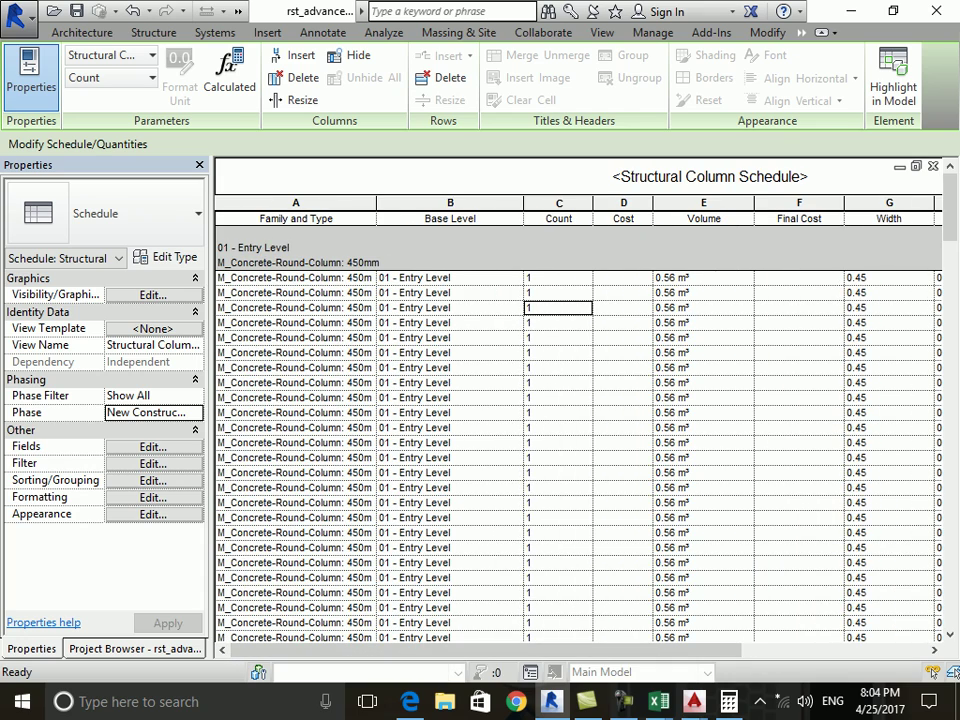
scroll(578, 455, right, 5)
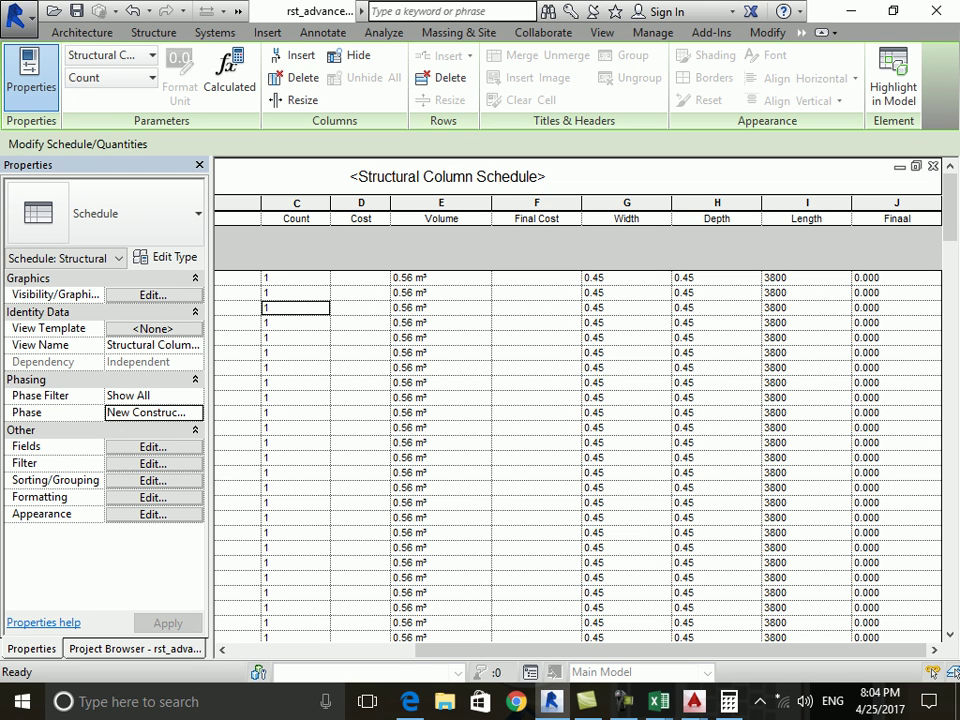
Remove Finaal (confirming deletion), Length, Depth and Width from the scheduled fields.
click(153, 446)
click(512, 227)
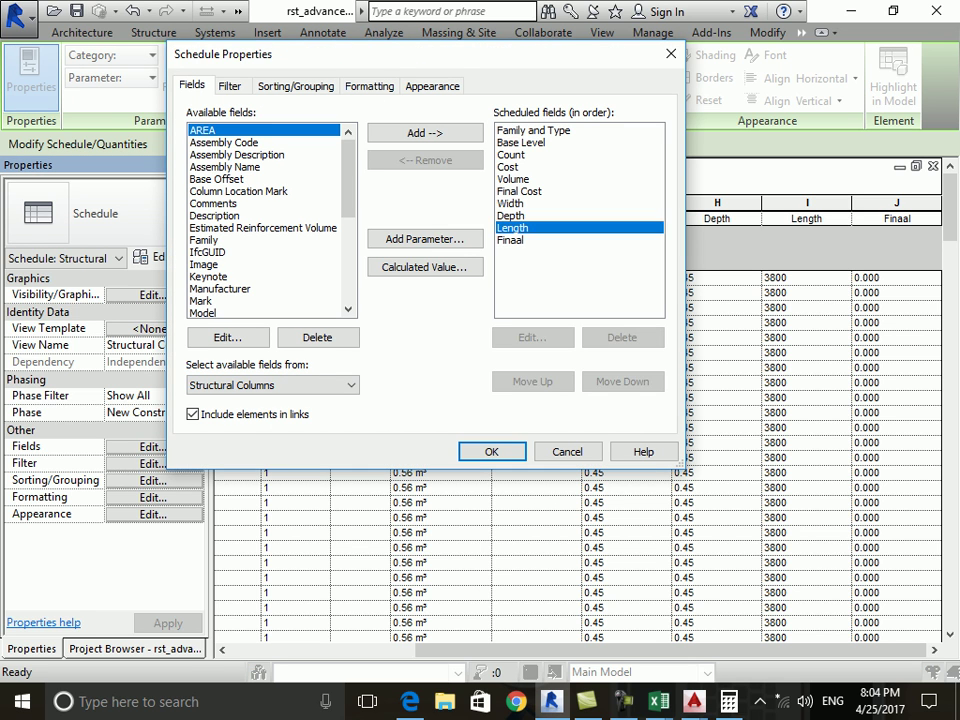
click(511, 239)
click(425, 160)
click(520, 361)
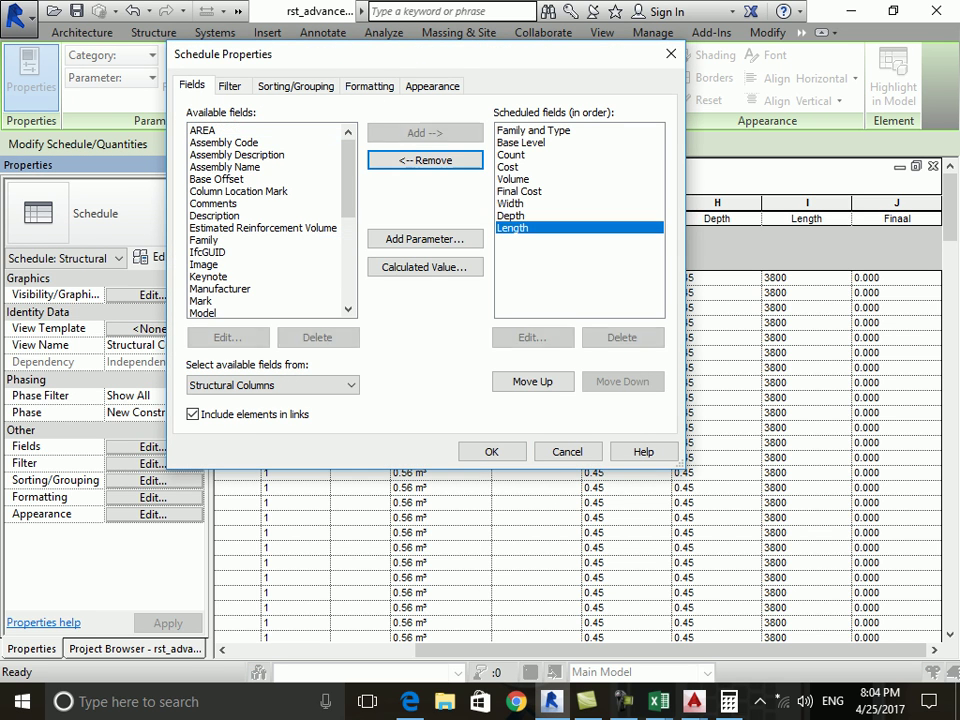
click(425, 160)
click(425, 160)
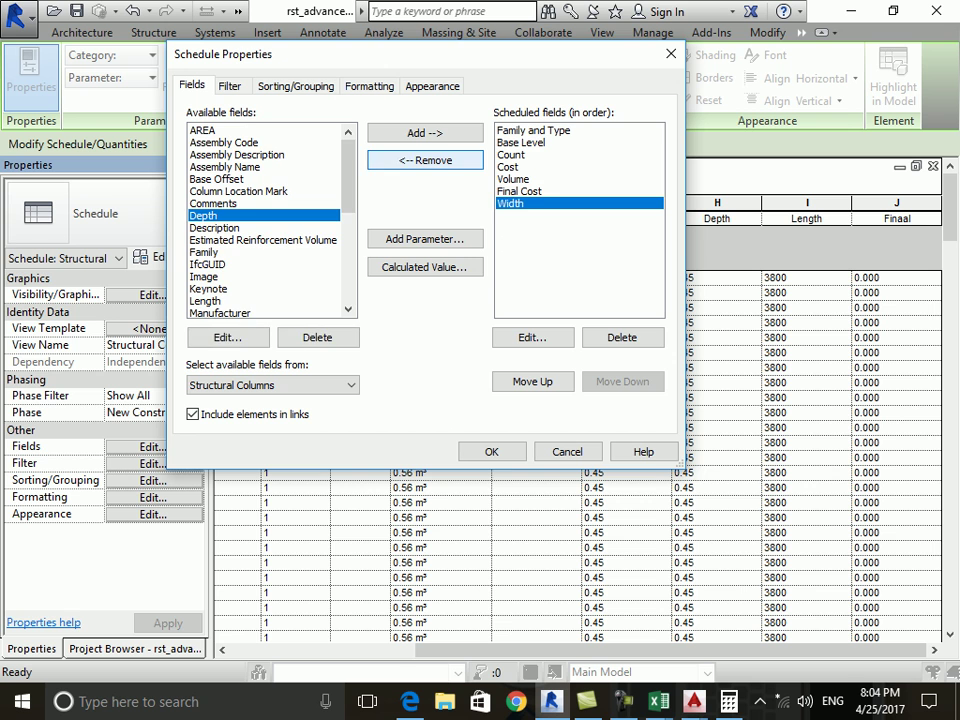
click(425, 160)
click(491, 451)
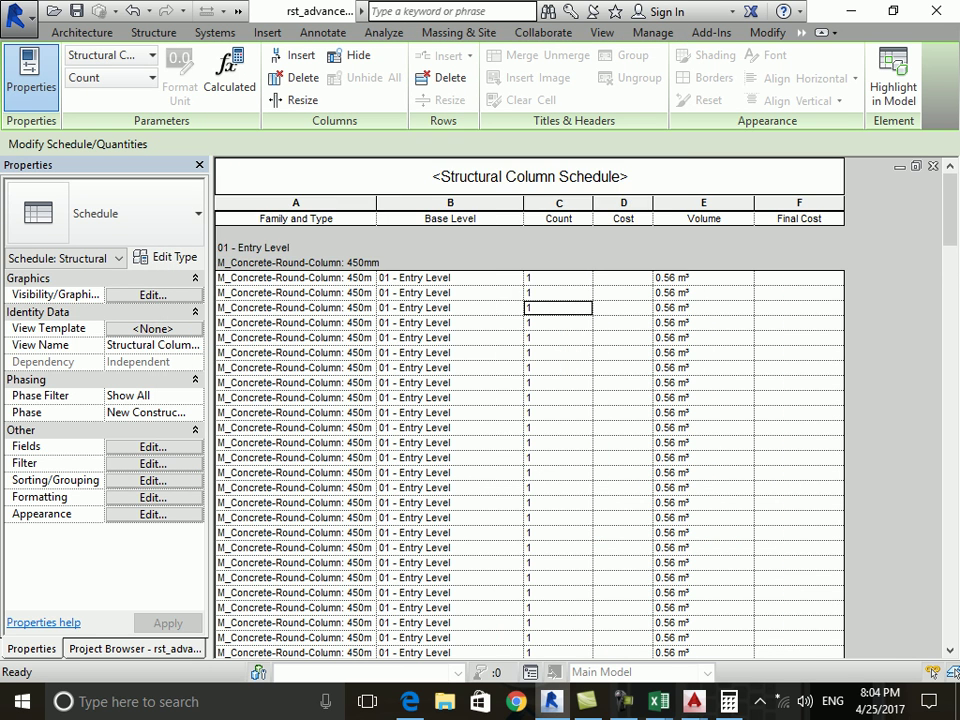
Turn off Itemize every instance so rows group by type per level, and widen the Cost column.
click(153, 480)
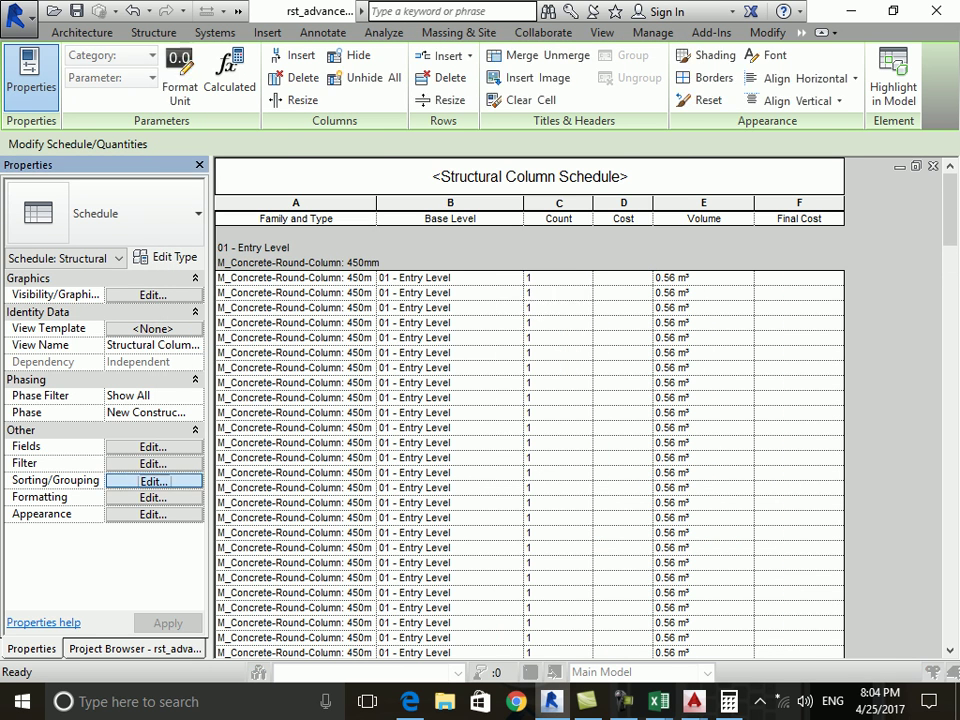
click(193, 416)
click(491, 451)
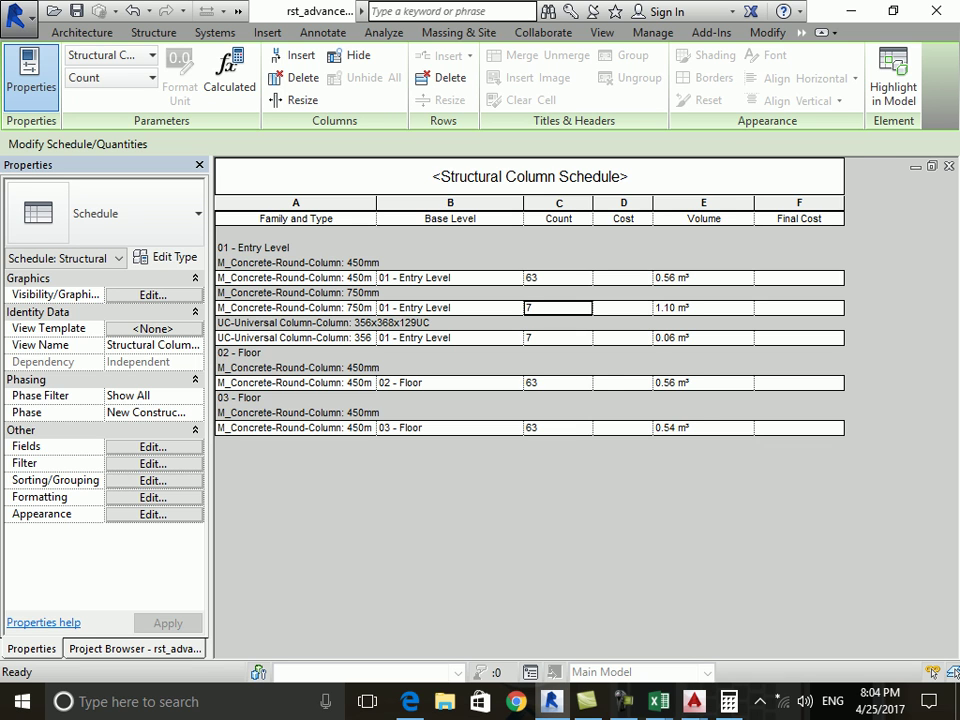
drag(653, 210, 674, 210)
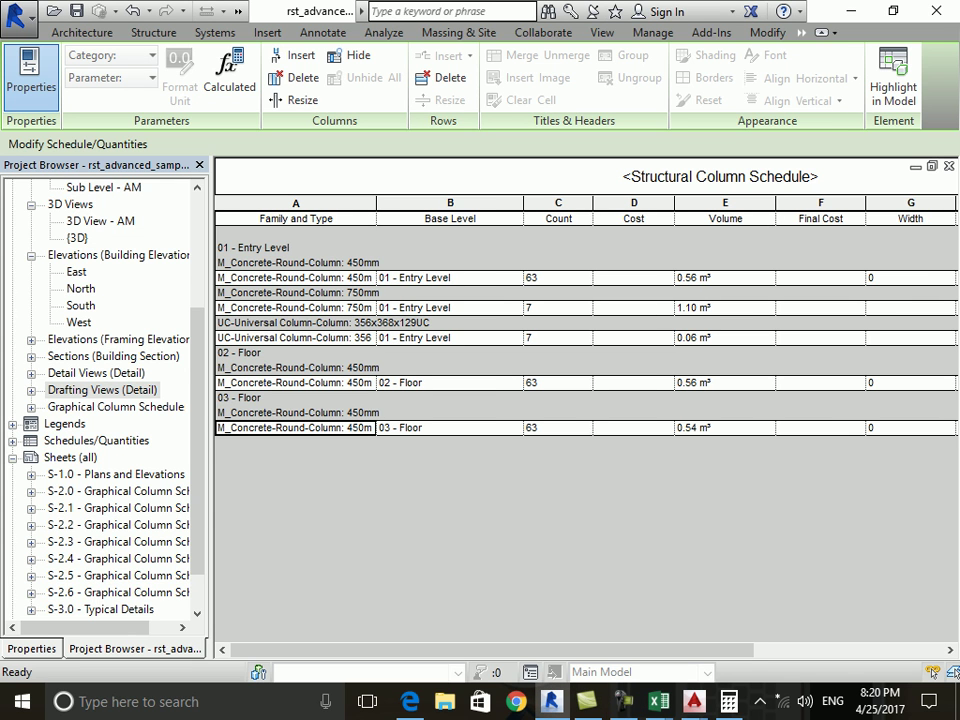
Open Structural Column Schedule from Schedules/Quantities and switch the panel to its Properties.
scroll(100, 400, down, 1)
click(96, 406)
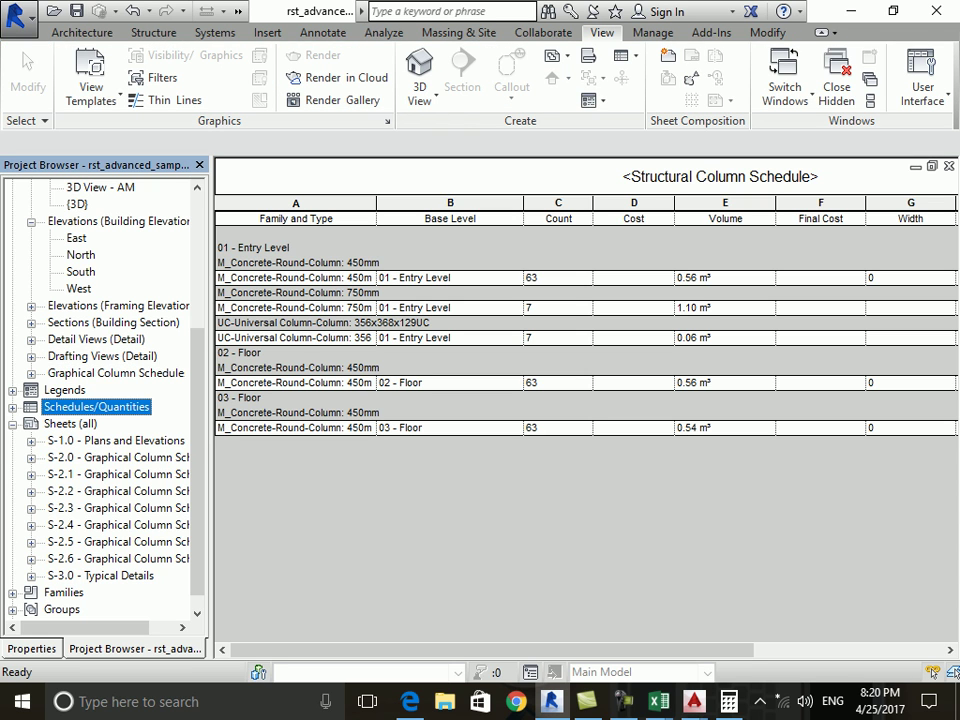
key(Right)
key(Down)
key(Down)
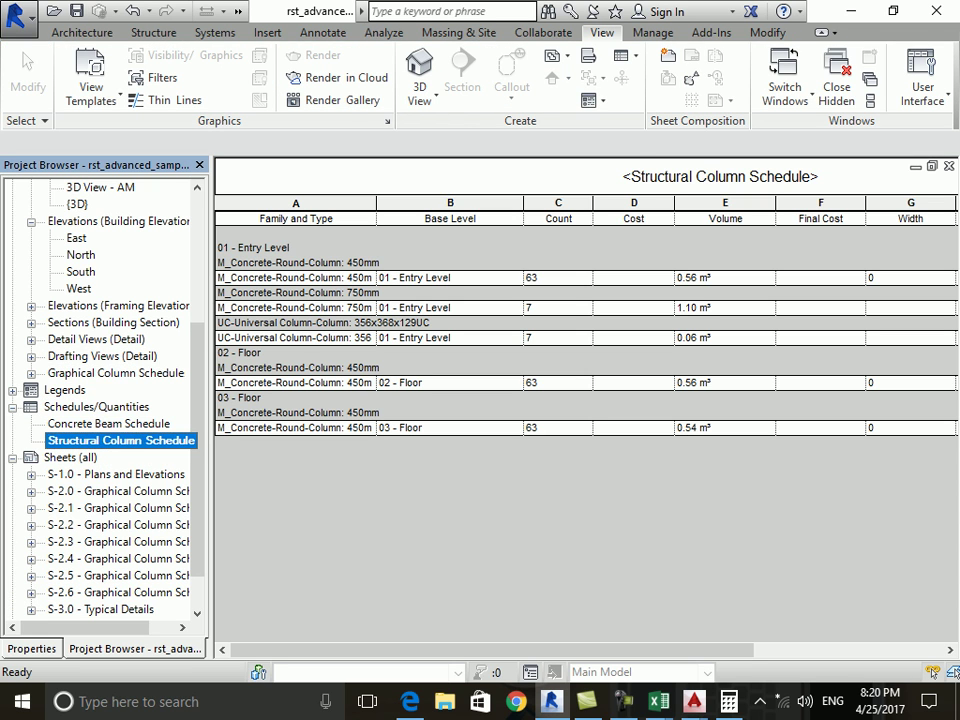
key(Return)
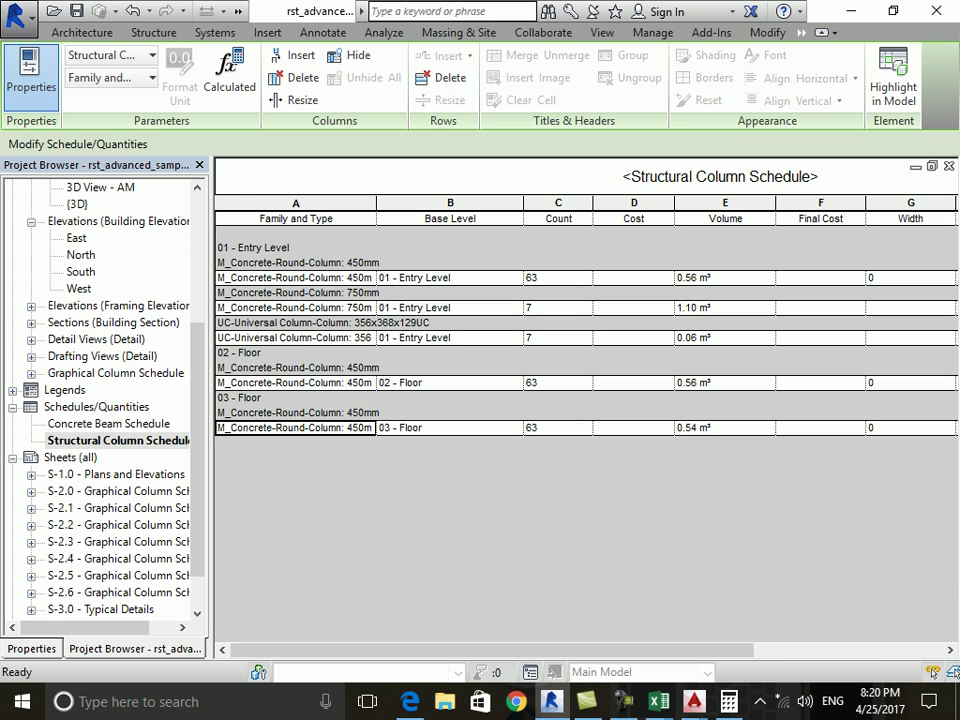
click(725, 277)
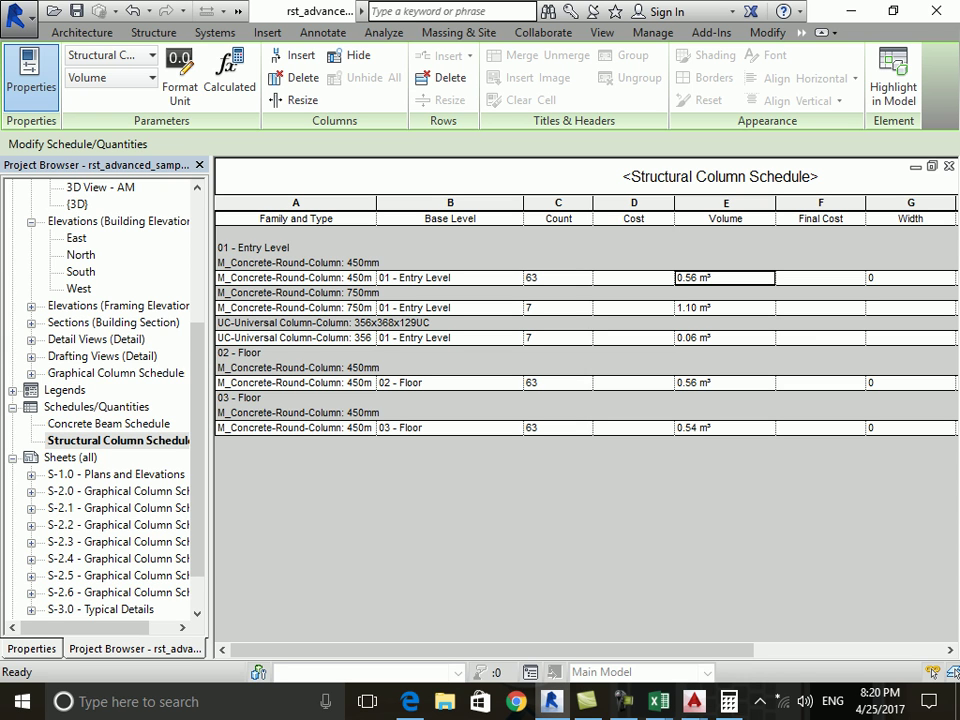
click(31, 648)
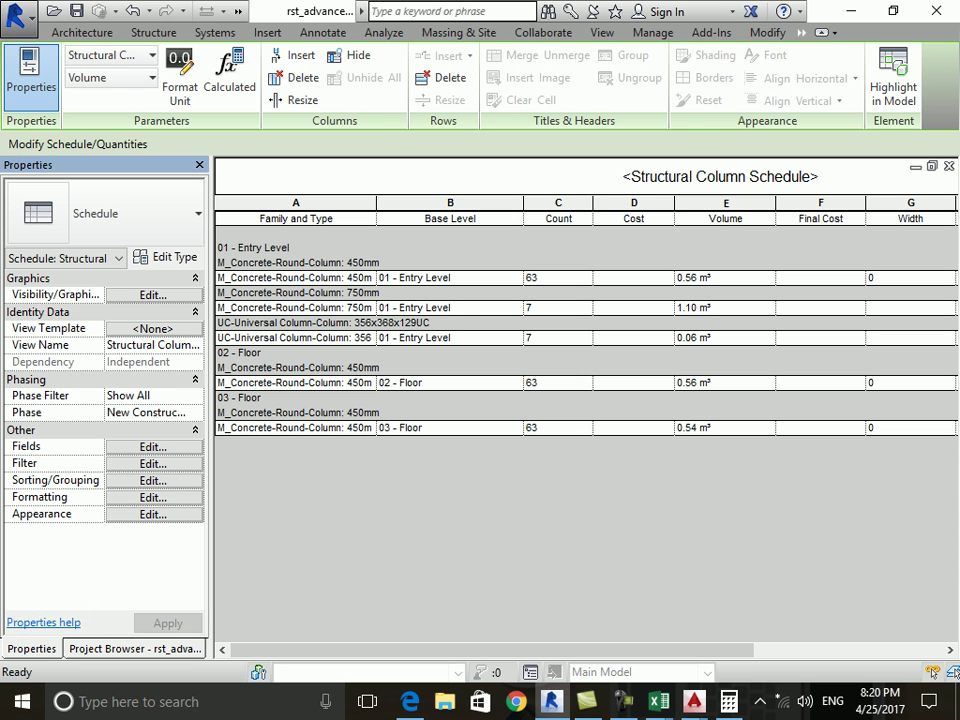
Turn on grand totals and a footer per level, both set to totals only.
click(153, 480)
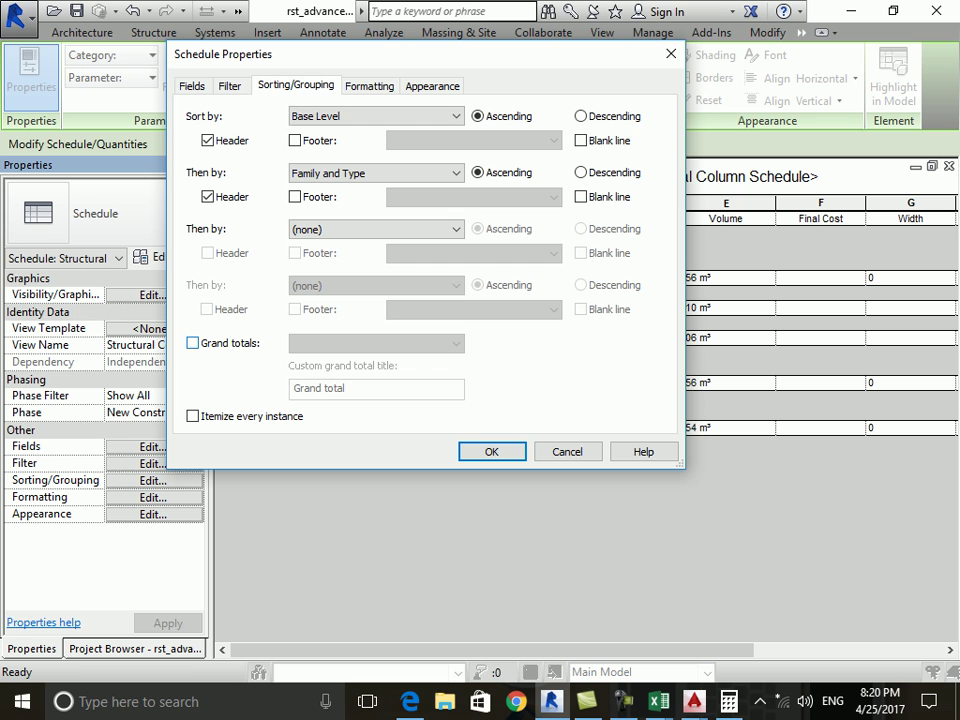
click(192, 343)
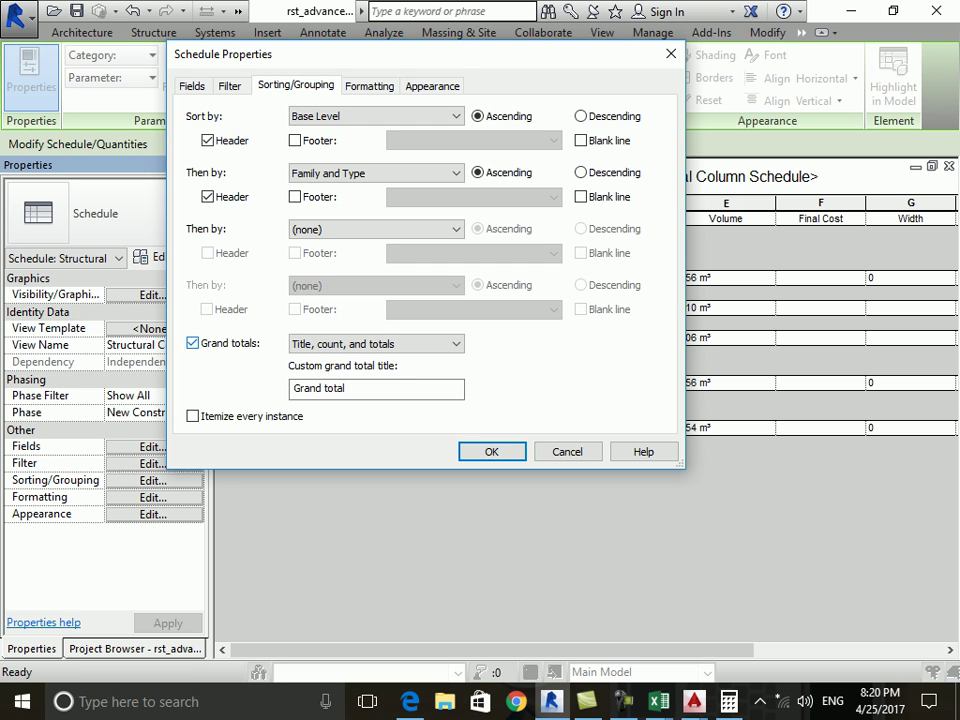
click(375, 343)
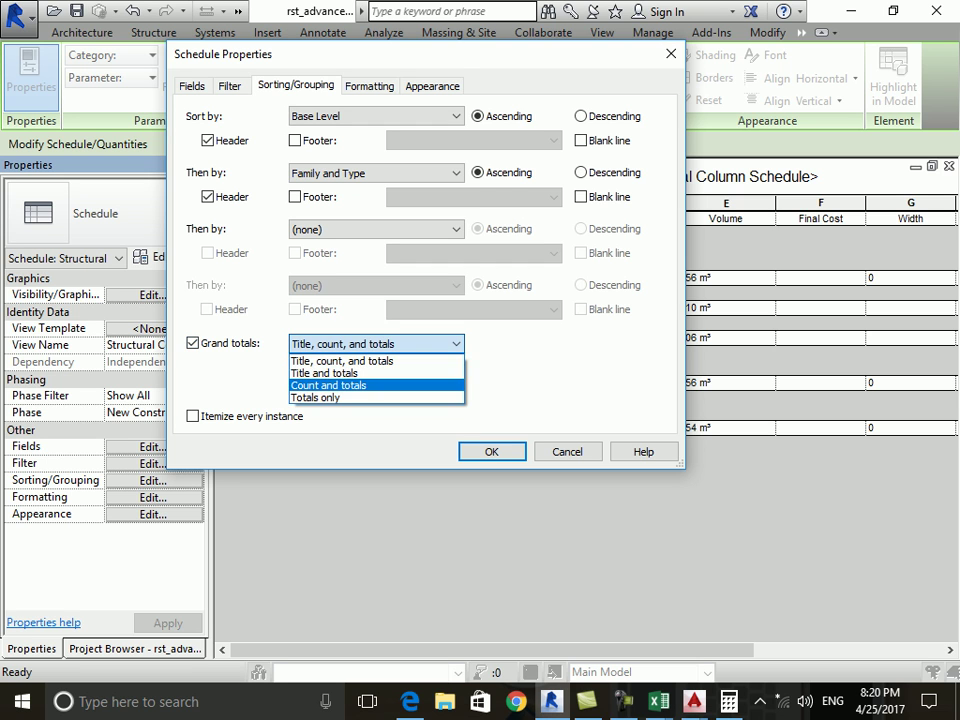
click(315, 397)
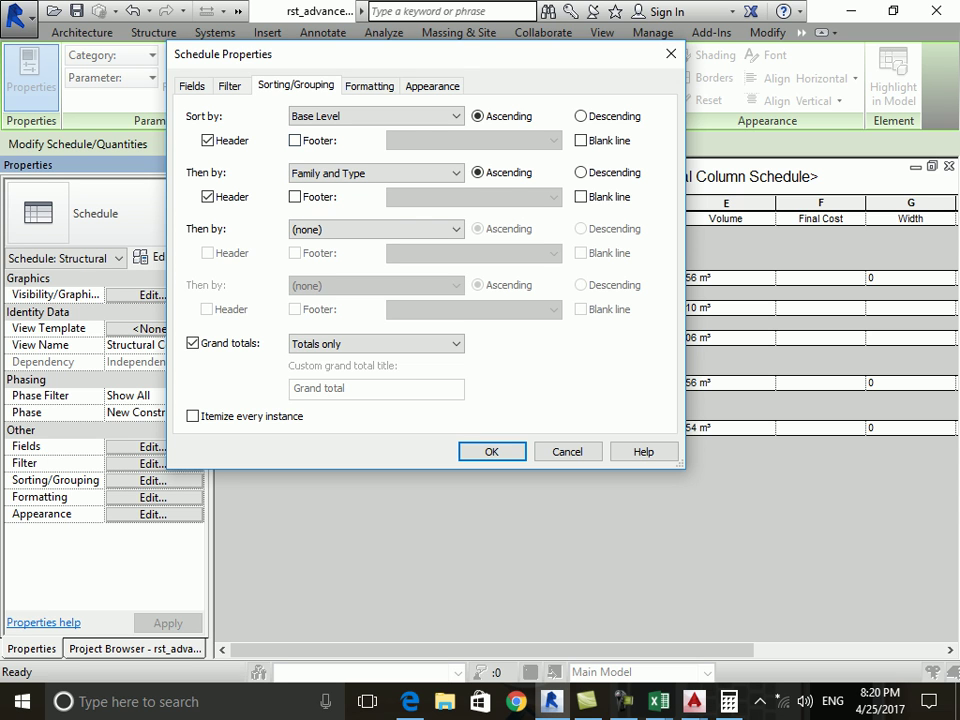
click(295, 140)
click(473, 140)
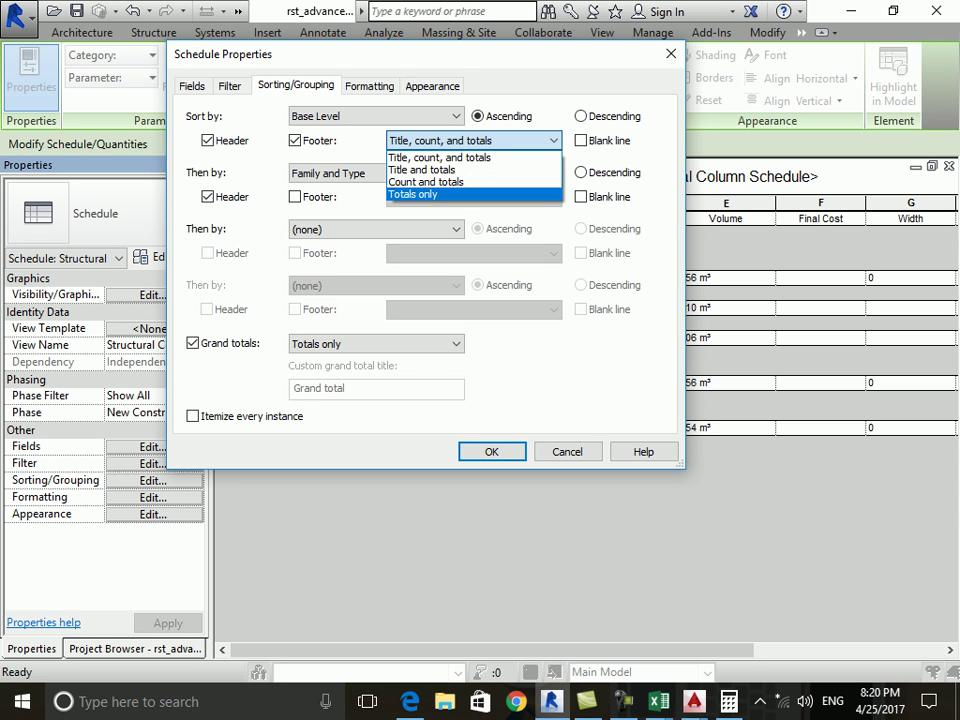
click(413, 194)
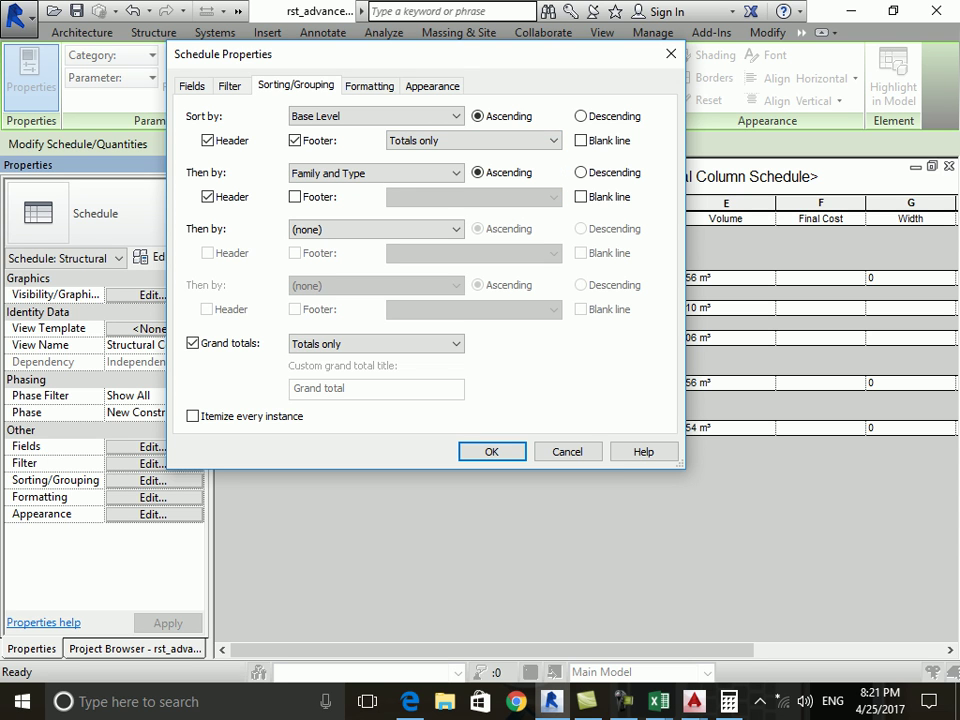
Enable Calculate totals for the Volume column and apply.
click(369, 85)
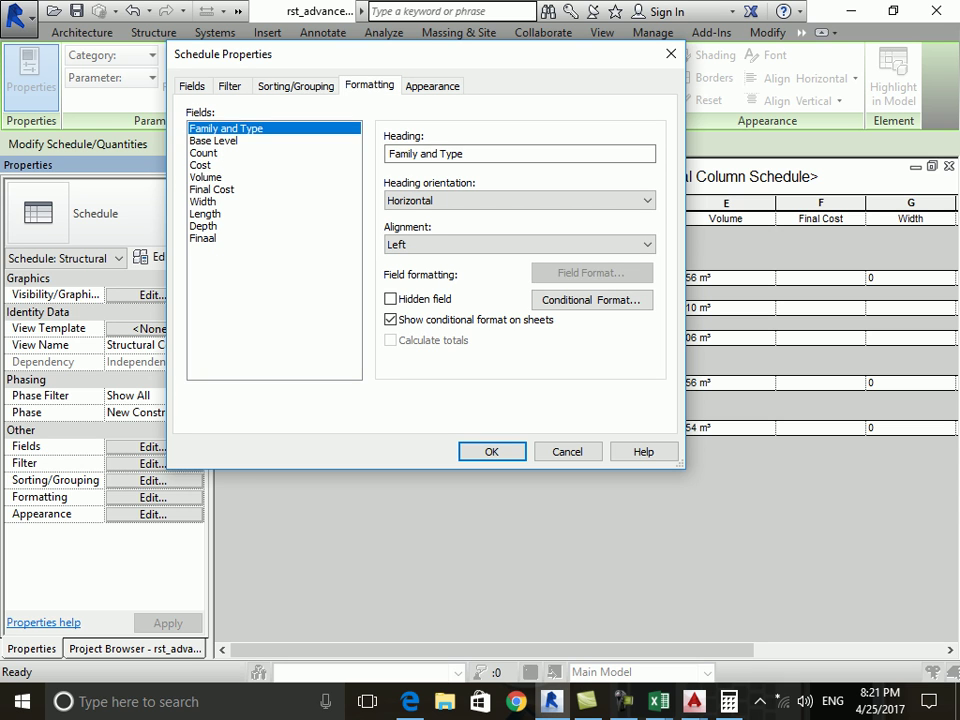
click(205, 177)
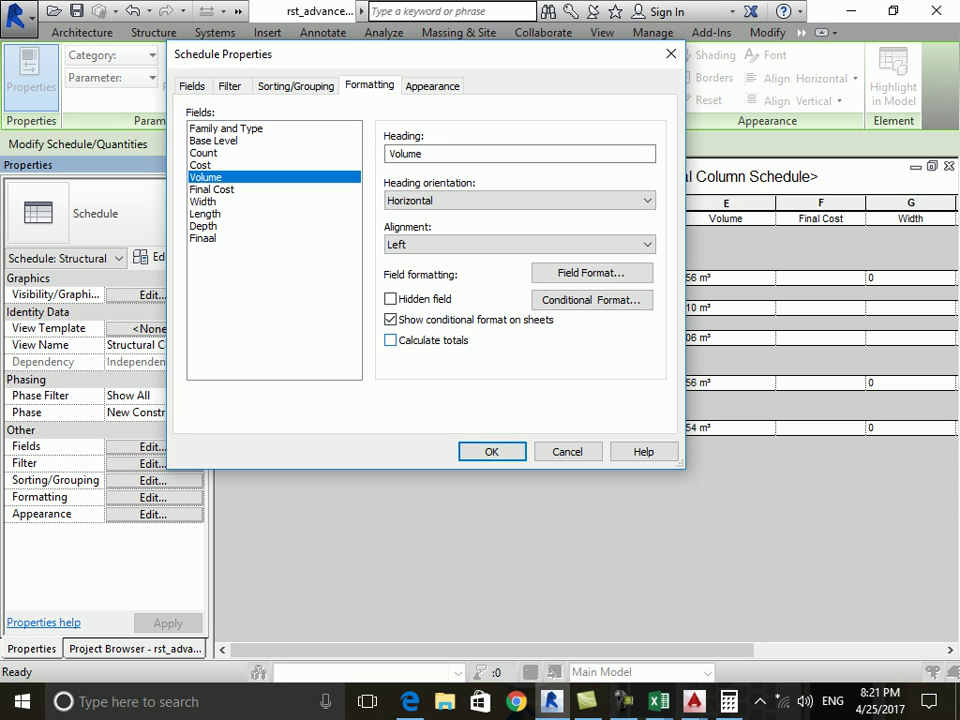
click(390, 340)
click(491, 451)
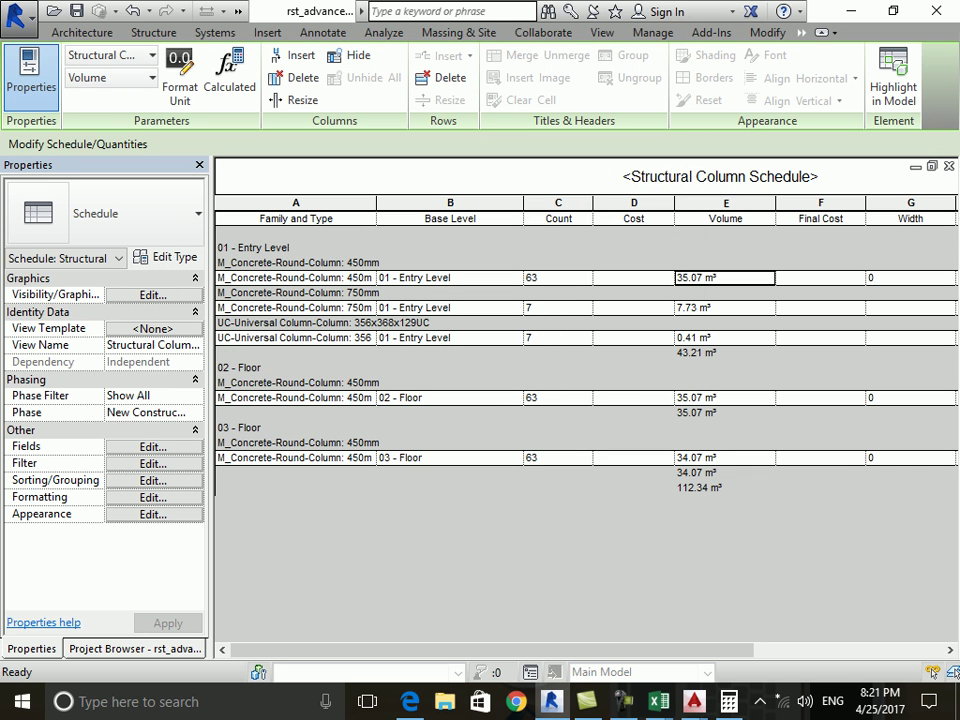
Review the Volume field's formatting settings without changing them.
click(152, 480)
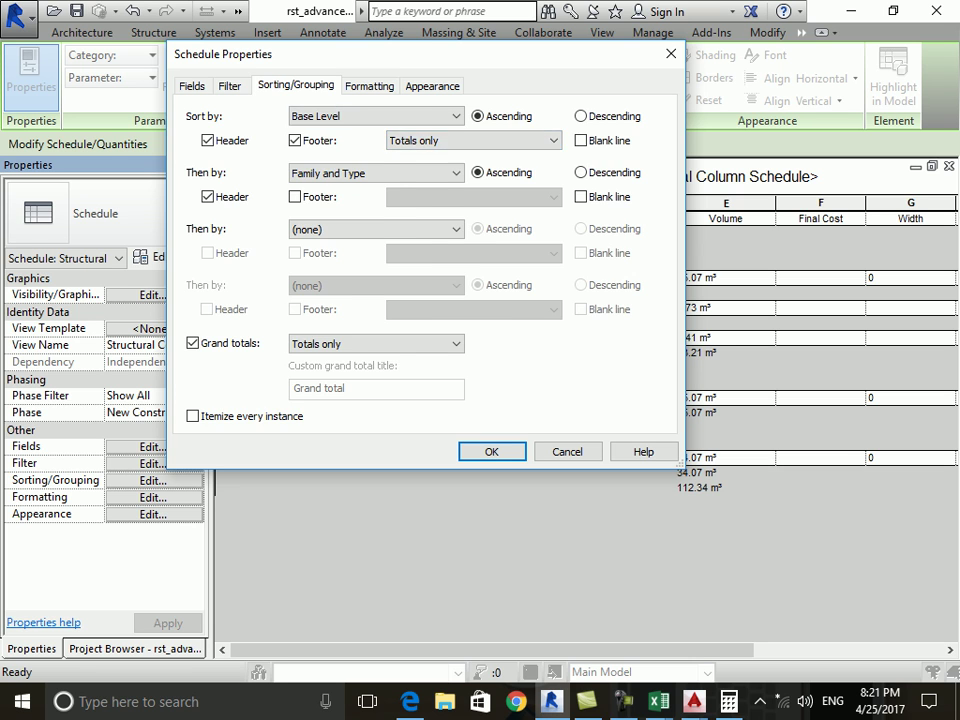
click(369, 85)
click(205, 177)
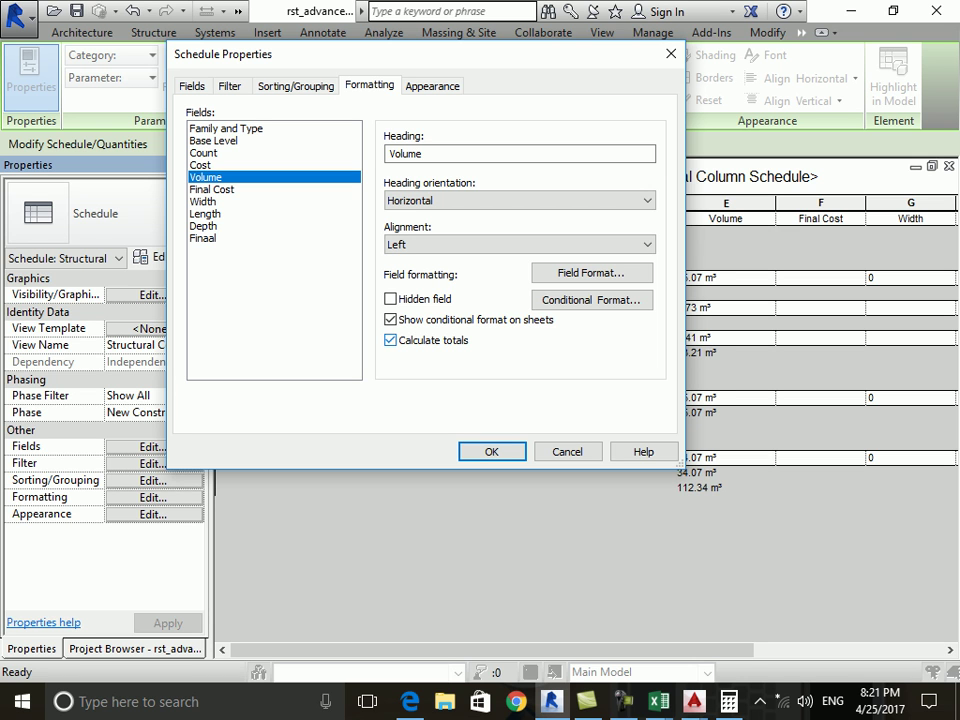
click(491, 451)
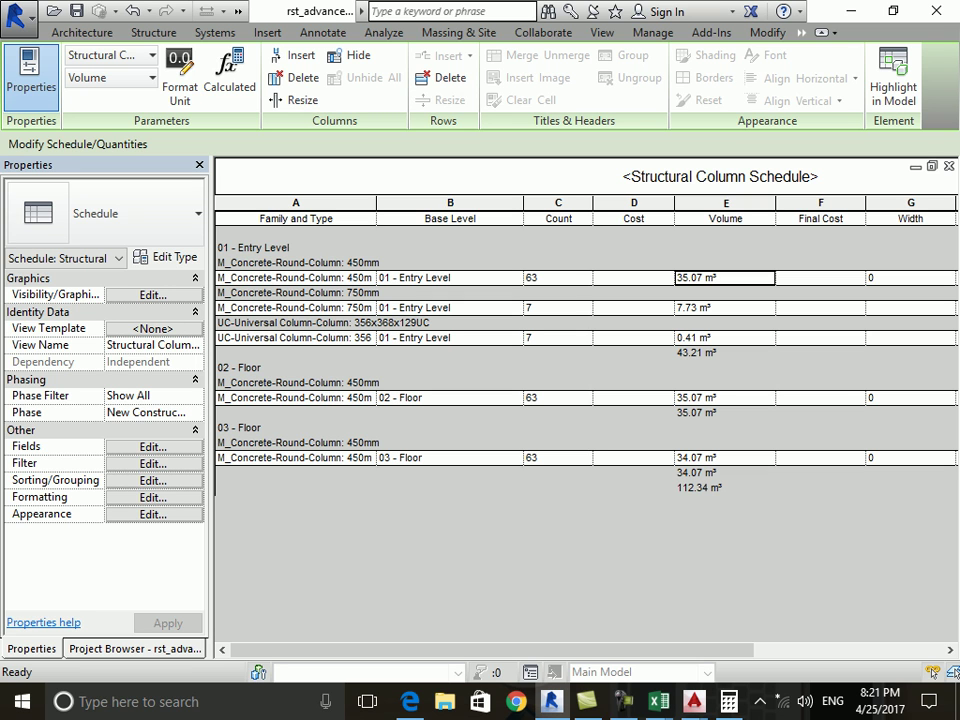
Turn Itemize every instance back on so each column gets its own row.
click(153, 480)
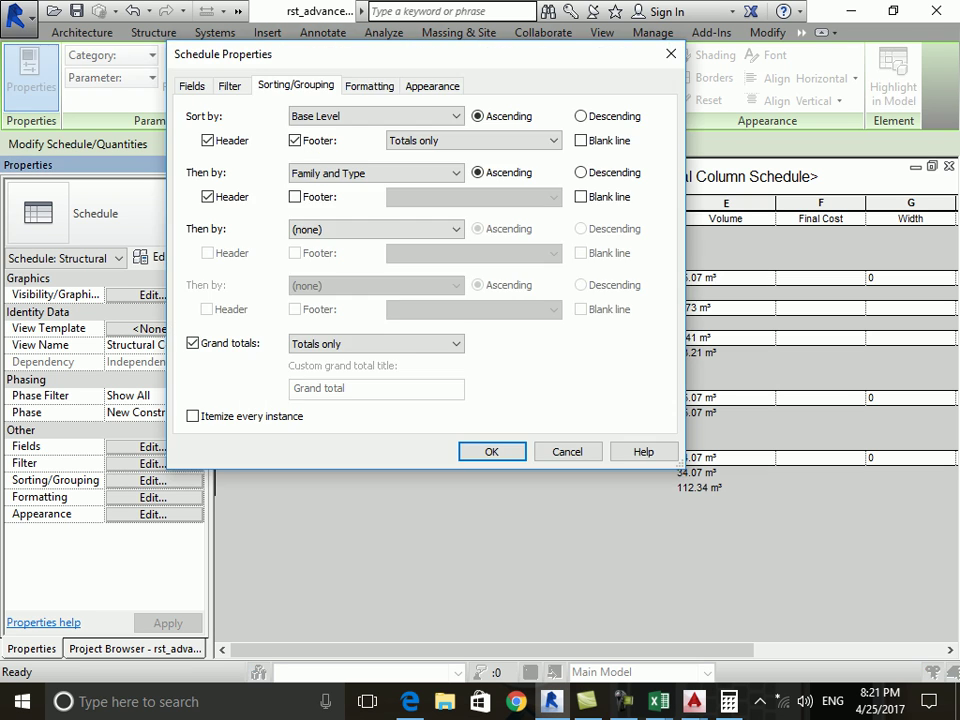
click(192, 416)
click(567, 451)
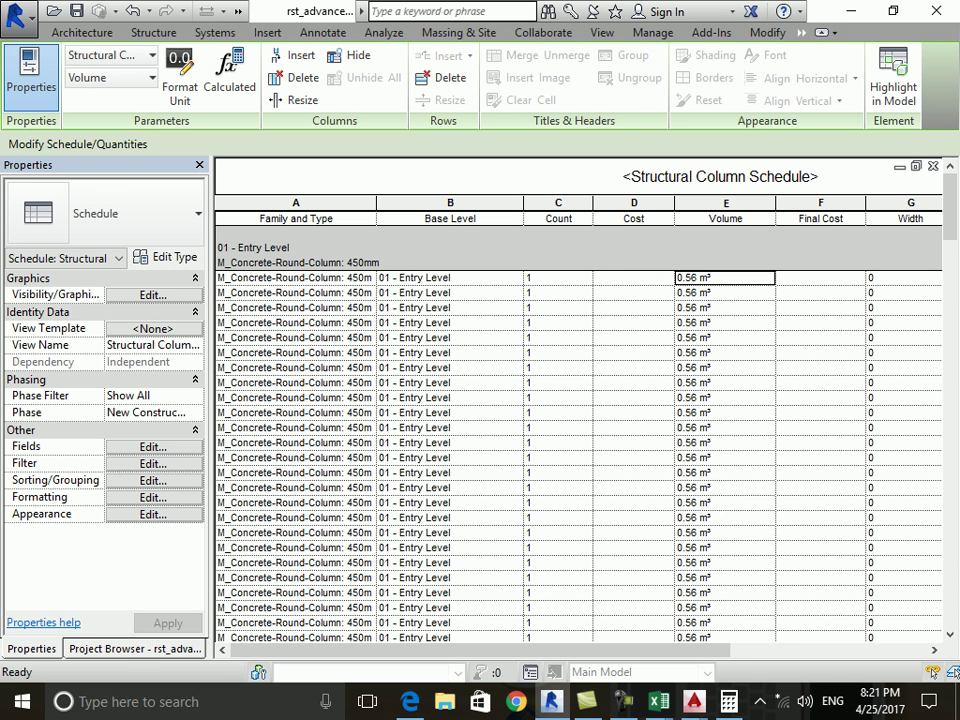
Enter a Cost of 2000 for the 450mm and 750mm round column types.
click(633, 277)
text(2000)
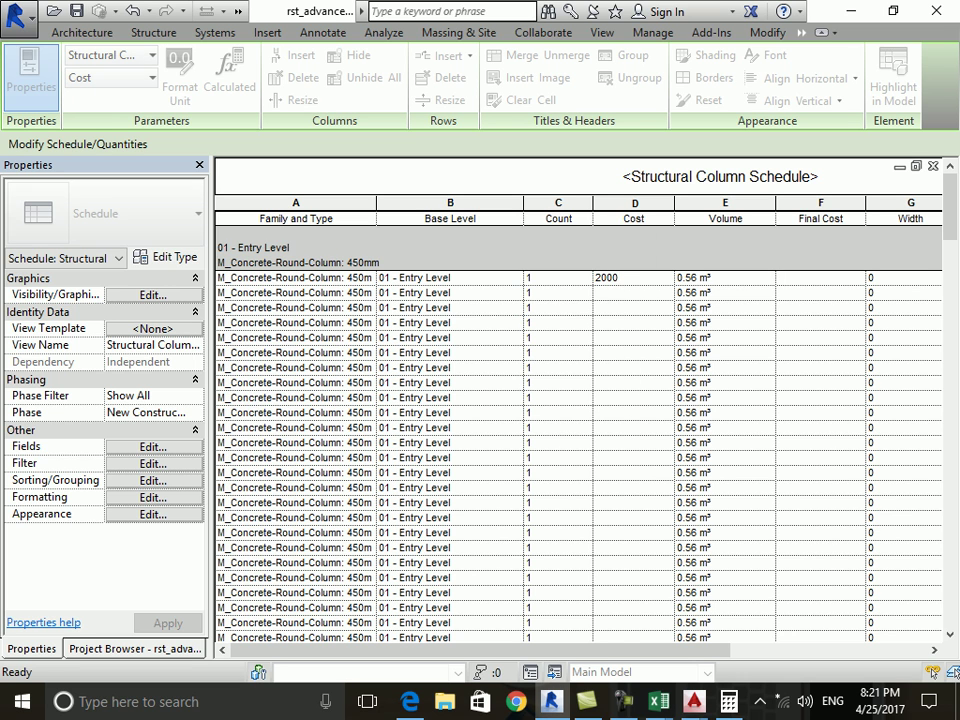
key(Return)
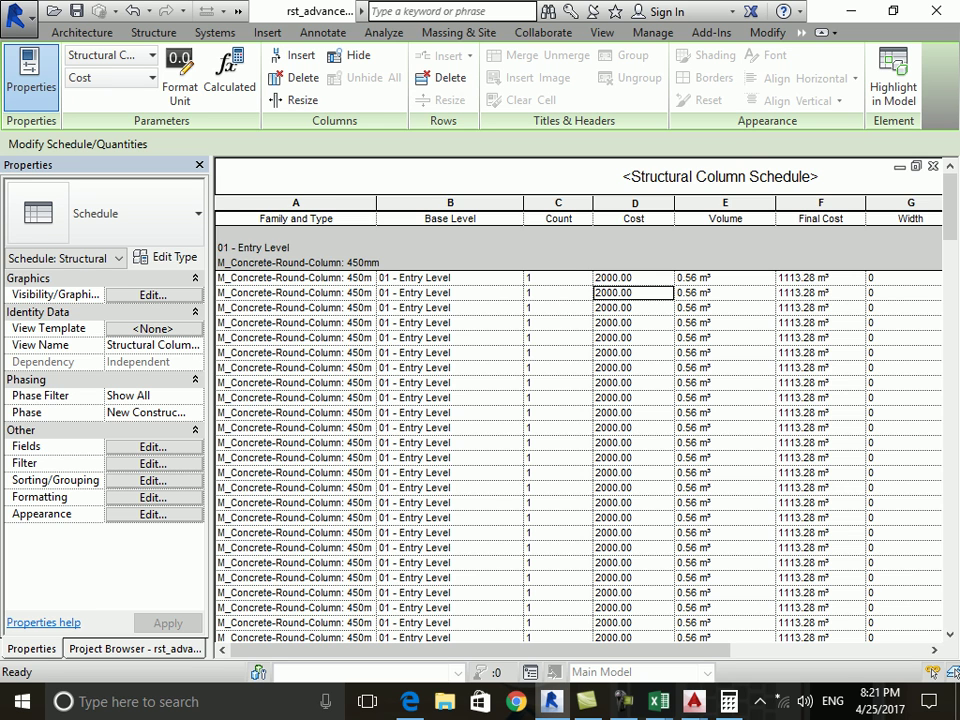
scroll(578, 400, down, 10)
scroll(578, 400, down, 5)
scroll(578, 400, down, 3)
click(633, 247)
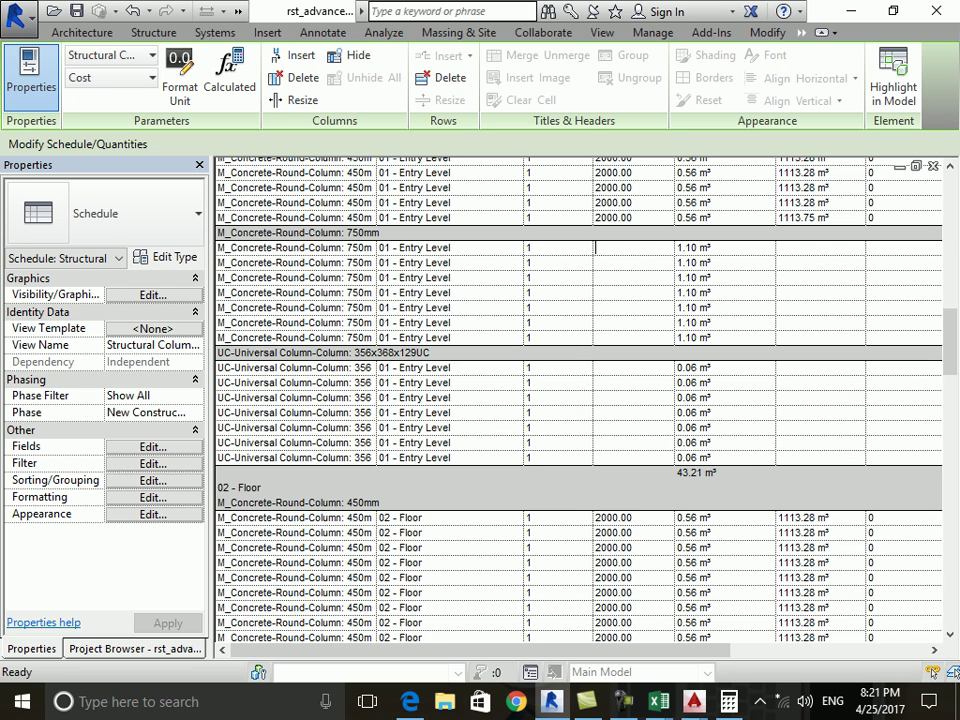
text(2000)
key(Return)
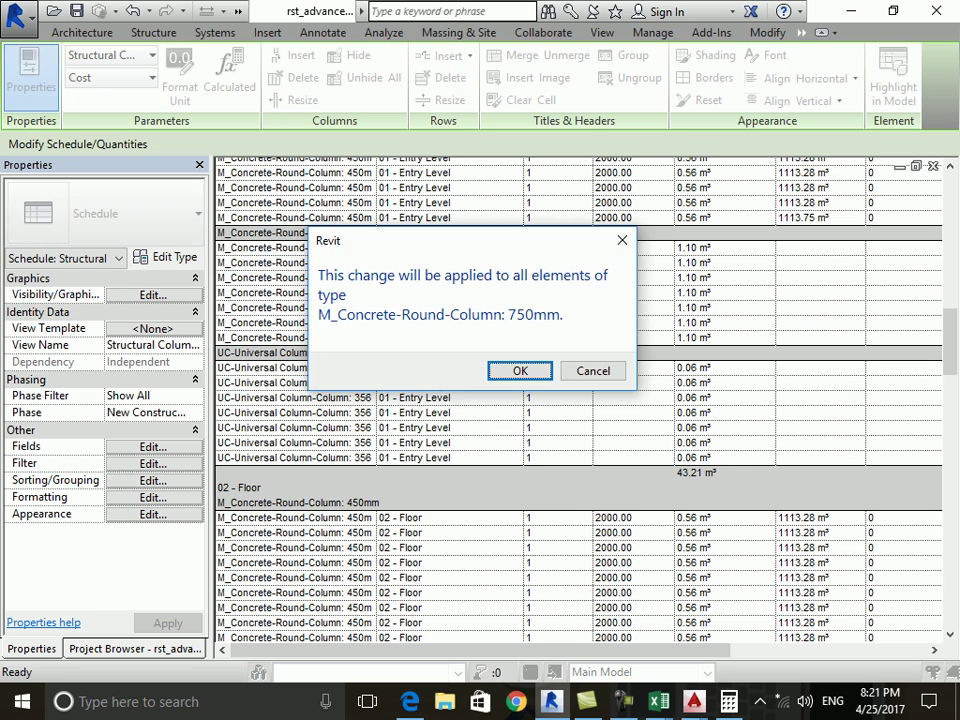
key(Return)
Give the UC column type a Cost of 2000 and review the updated Final Cost values.
scroll(578, 400, down, 3)
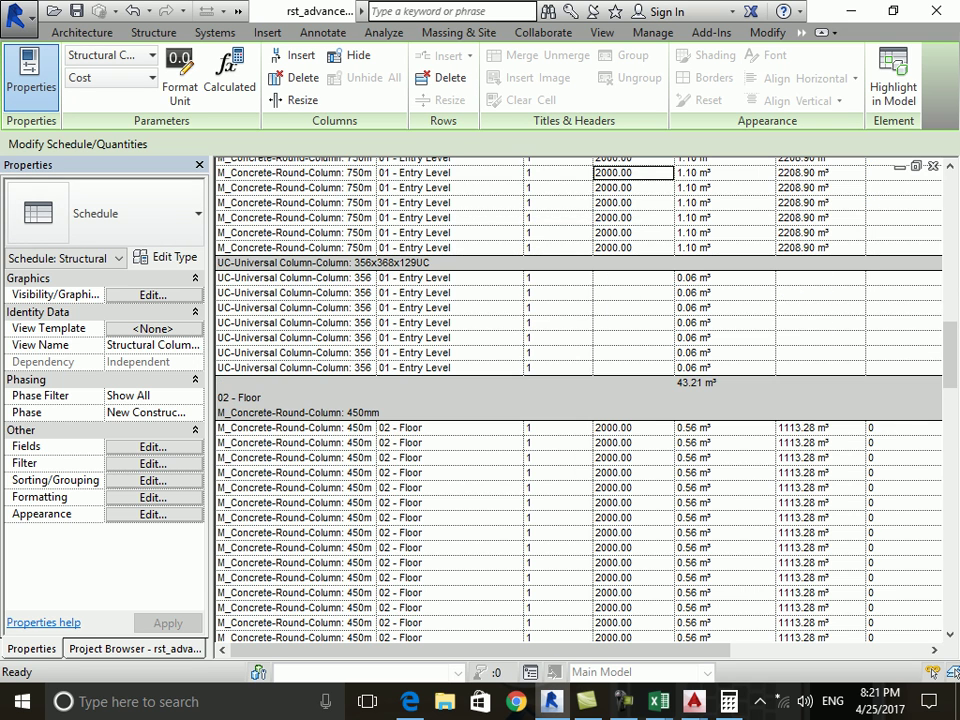
click(633, 277)
text(2000)
key(Return)
key(Return)
scroll(578, 400, down, 5)
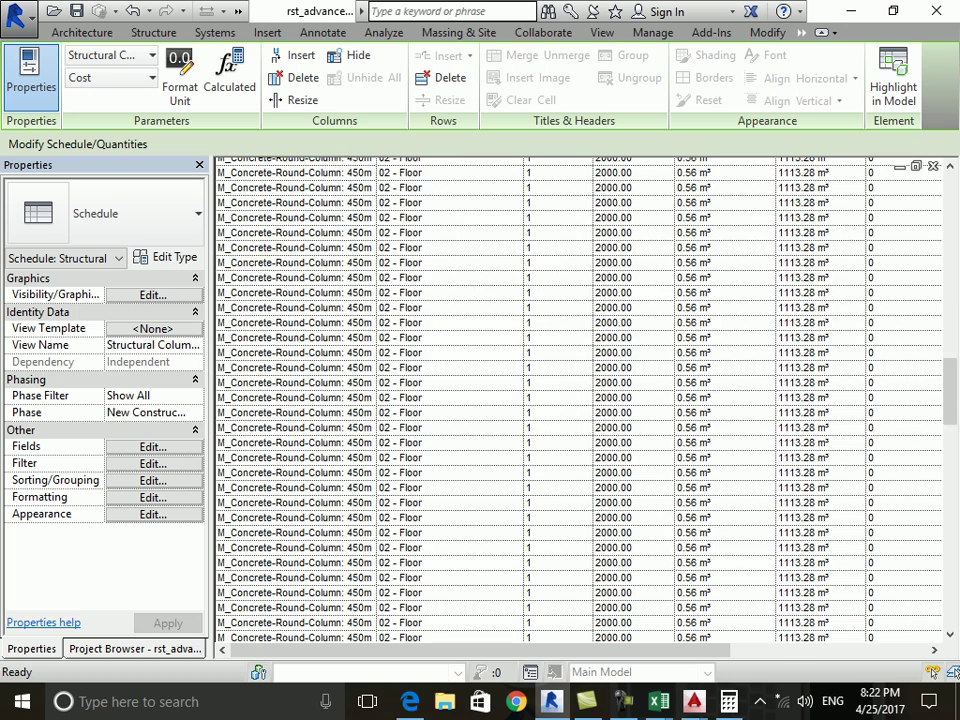
scroll(578, 400, down, 5)
scroll(578, 400, down, 10)
scroll(578, 400, down, 15)
scroll(578, 400, down, 1)
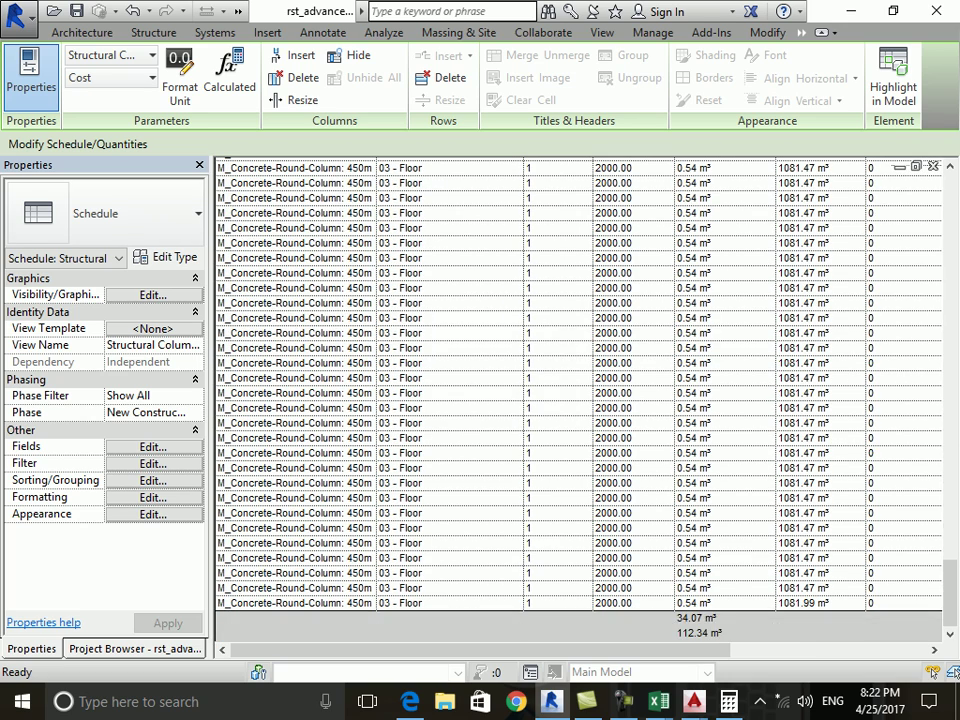
scroll(578, 400, up, 20)
scroll(578, 400, up, 5)
scroll(578, 400, up, 10)
scroll(578, 400, up, 5)
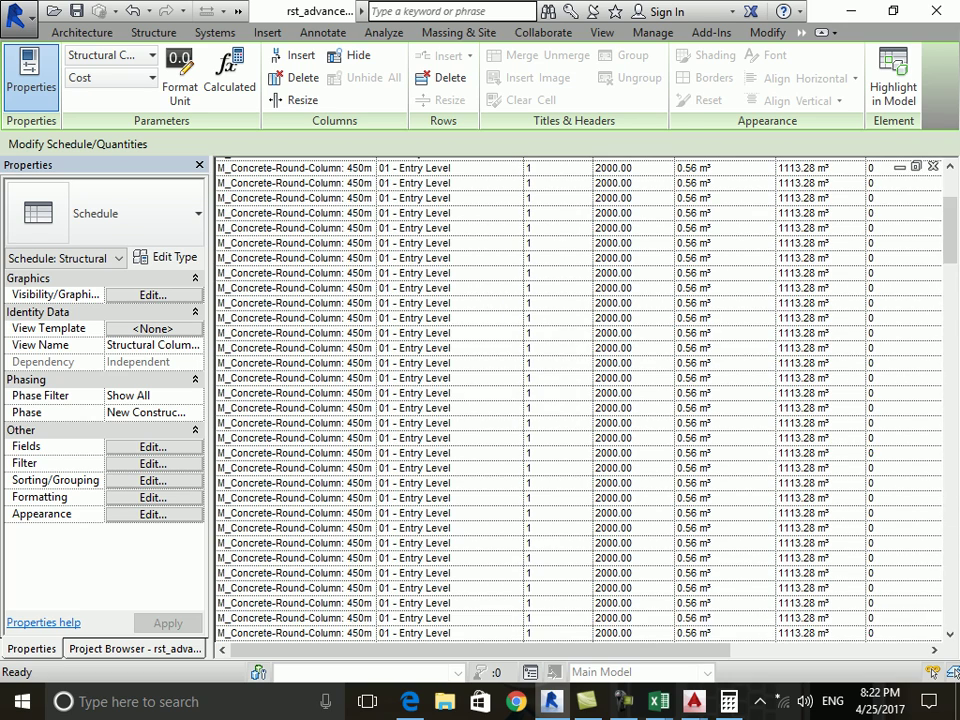
scroll(578, 400, up, 10)
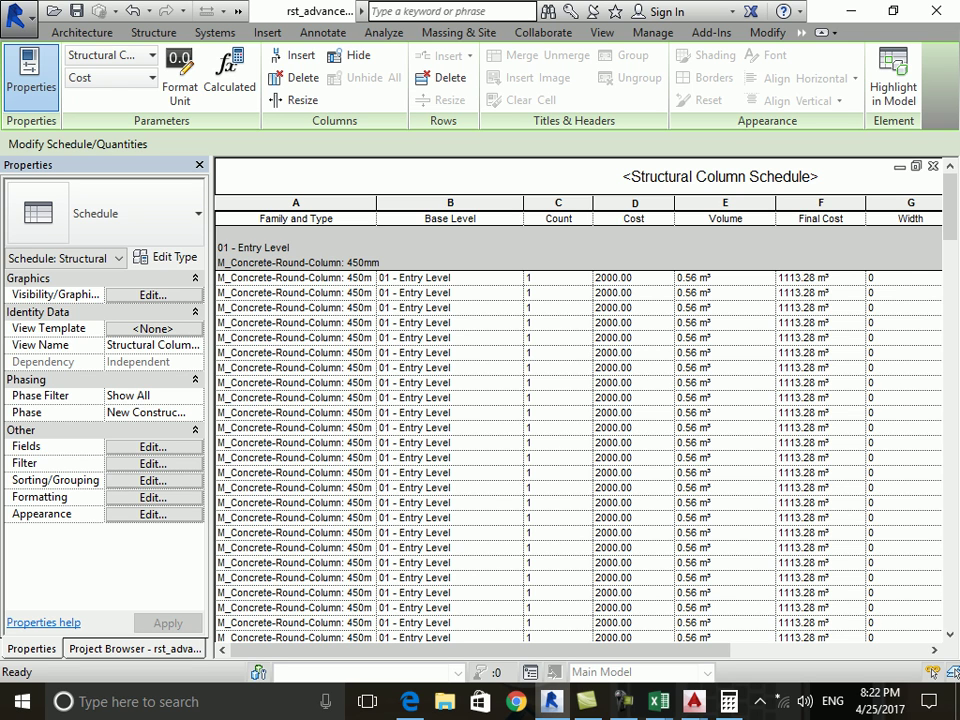
Turn off Itemize every instance so the schedule groups rows by type.
click(152, 480)
click(193, 356)
click(491, 452)
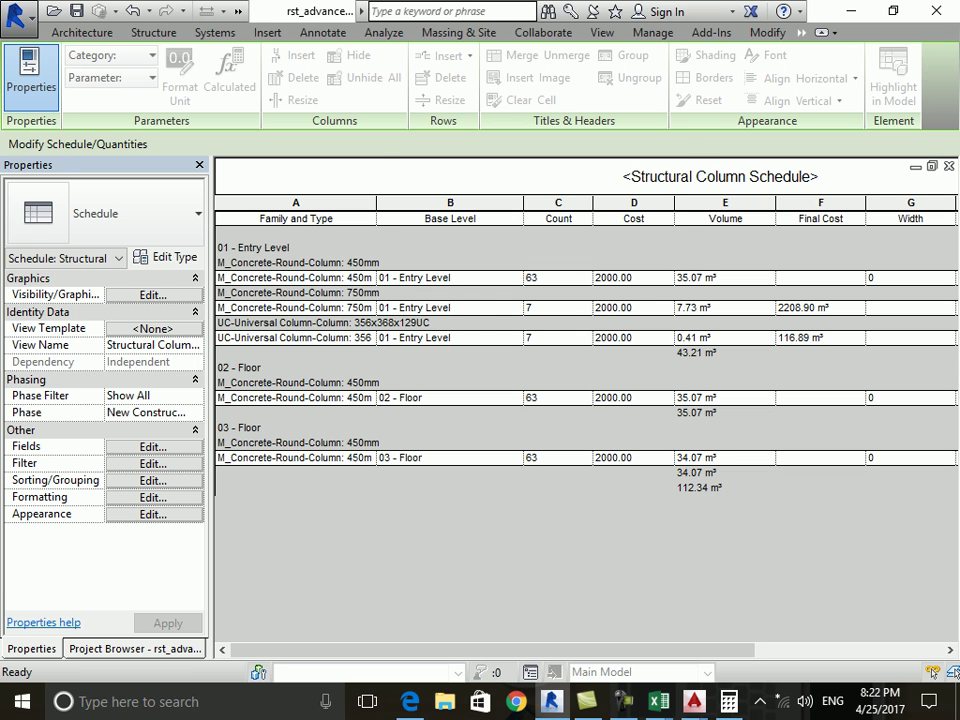
Calculate totals for Final Cost, giving per-level totals and a 224687.63 grand total.
click(152, 497)
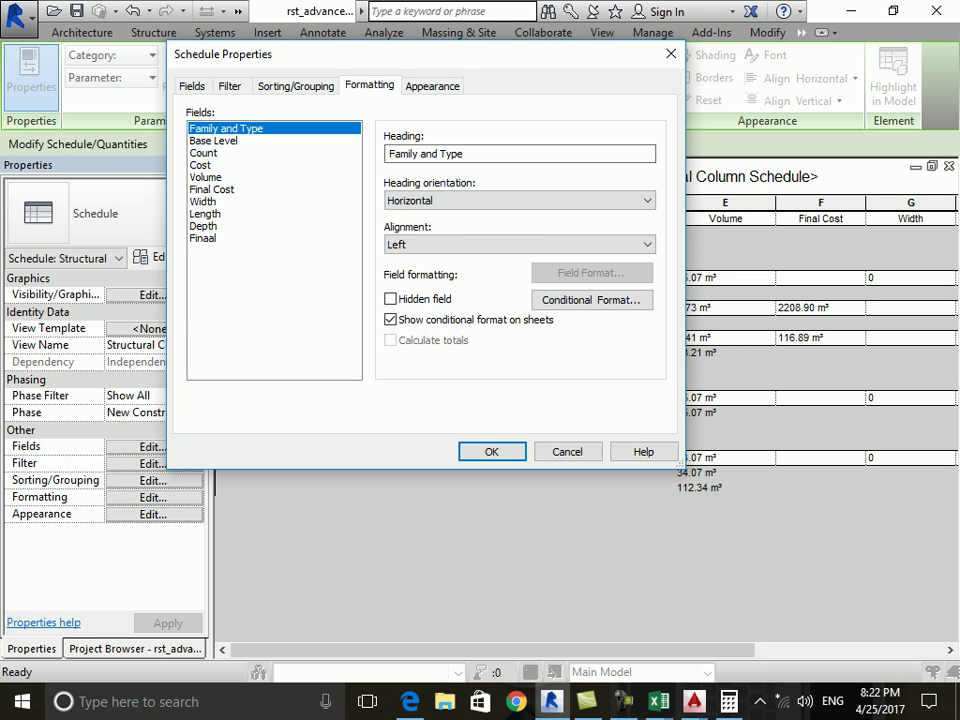
click(211, 189)
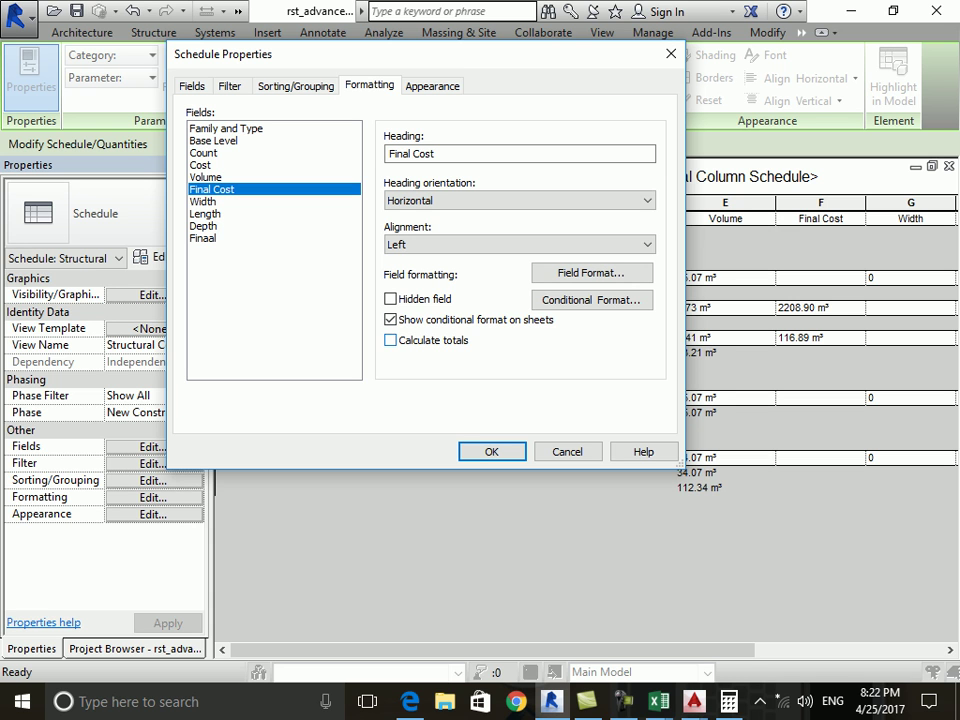
click(390, 340)
key(Return)
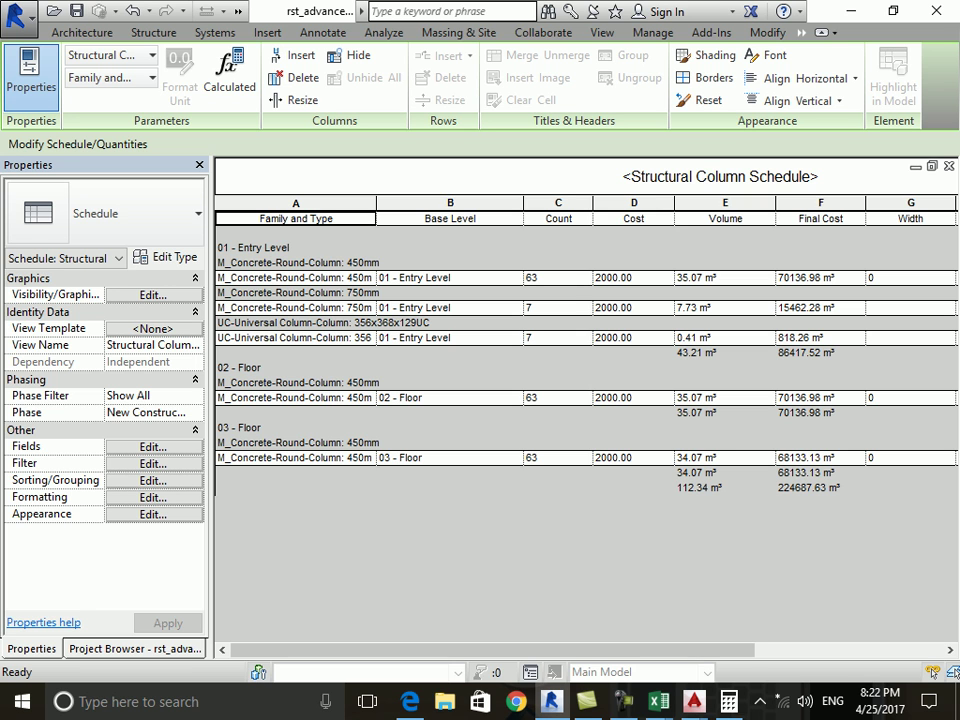
drag(490, 649, 681, 649)
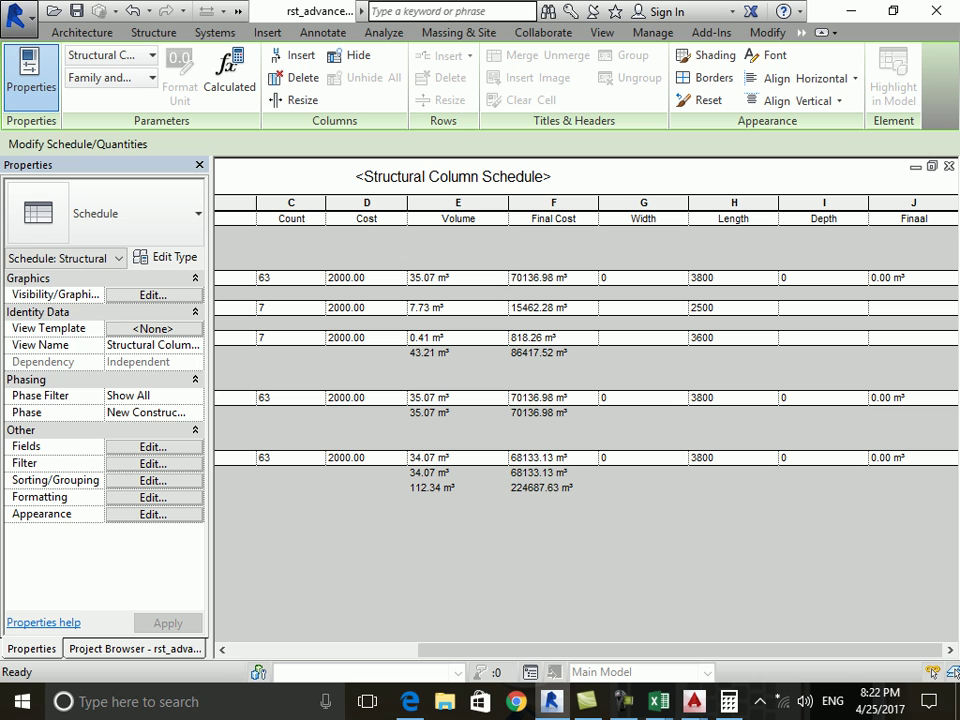
Tick Itemize every instance in Sorting/Grouping so each column gets its own row.
click(153, 446)
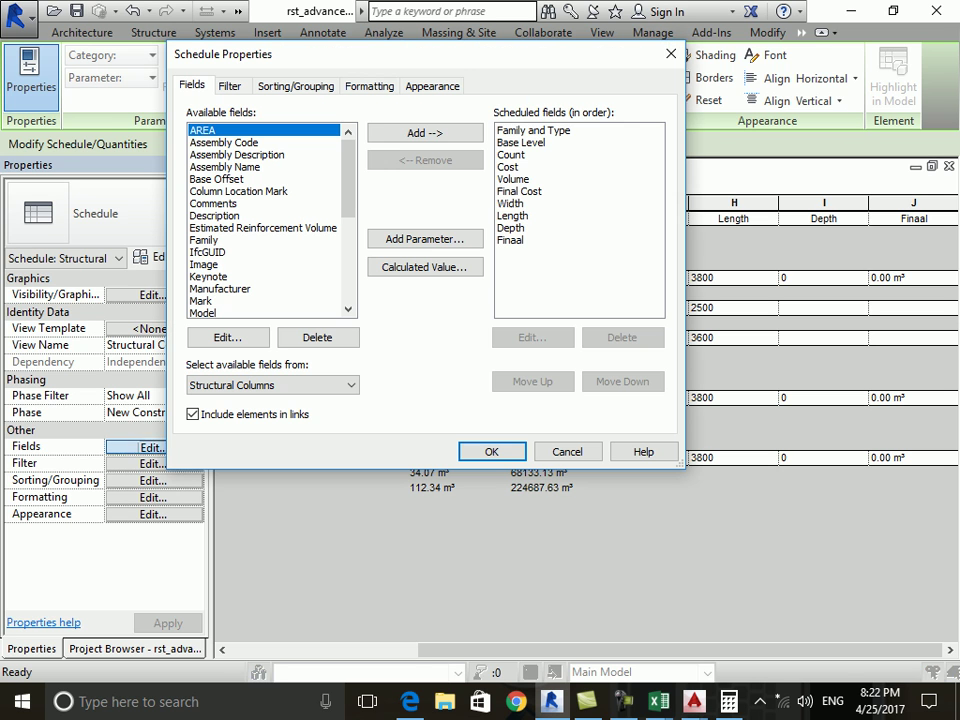
click(296, 86)
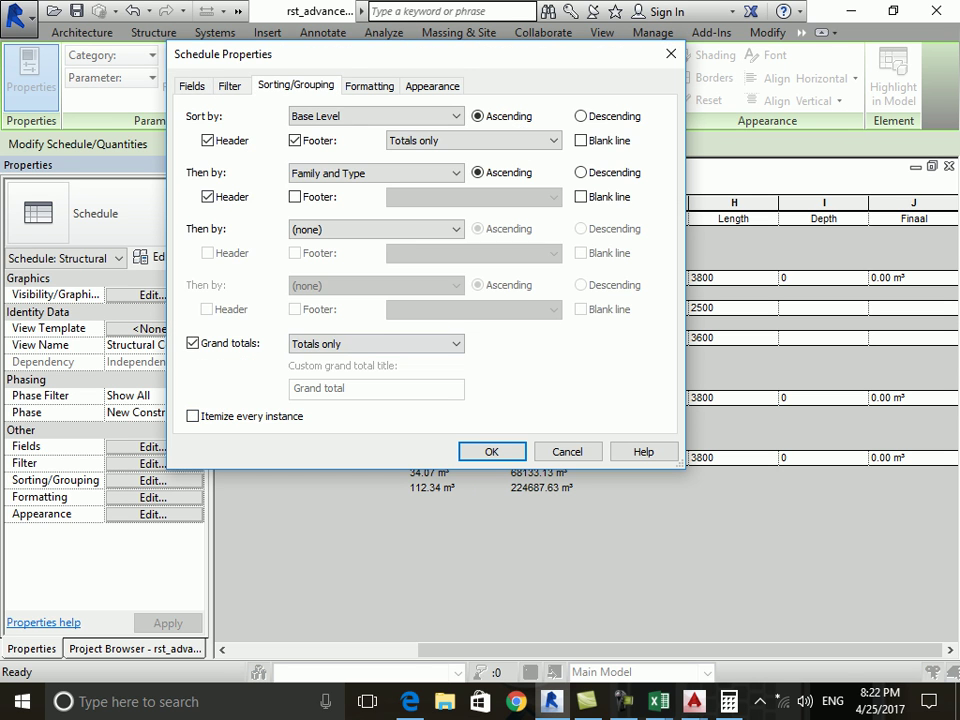
click(193, 416)
click(491, 451)
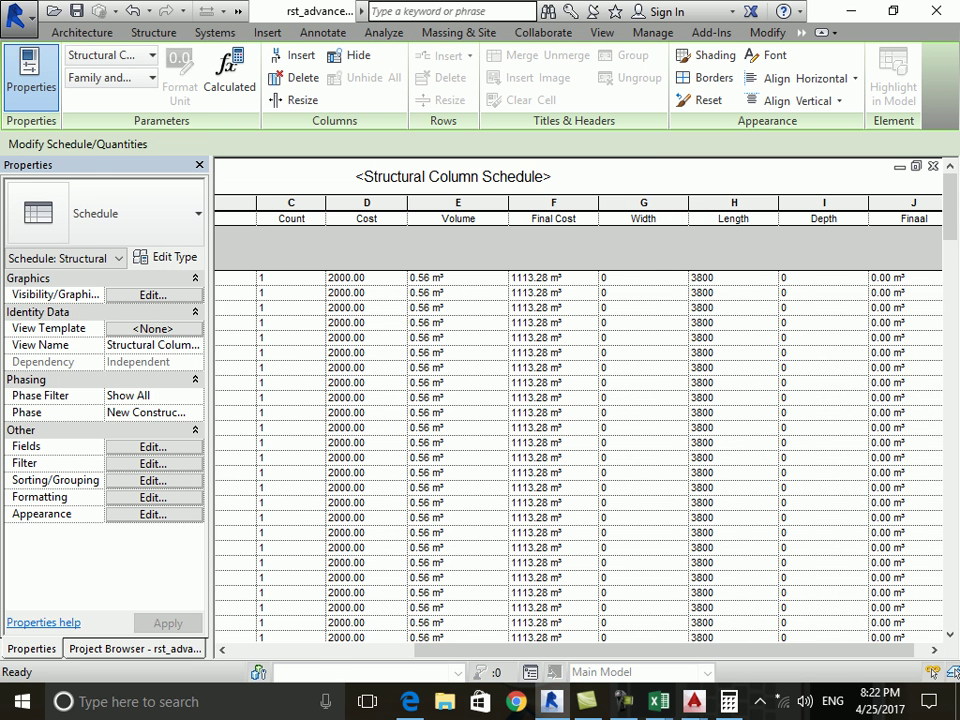
scroll(577, 450, right, 1)
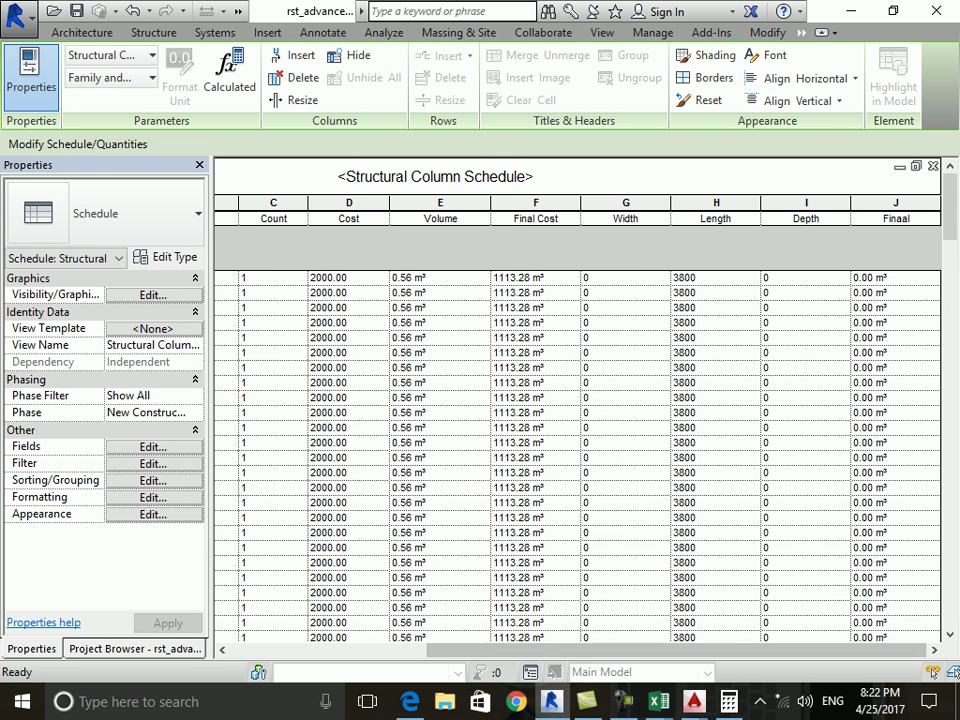
click(600, 277)
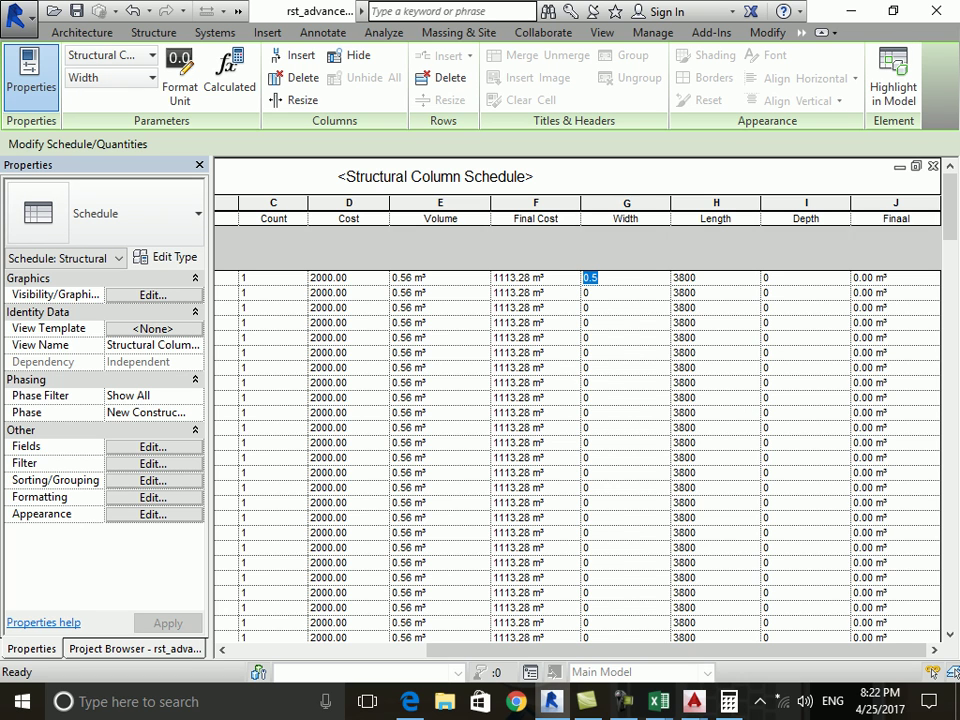
Set the first column type's Width and Depth to 450.
text(450)
key(Return)
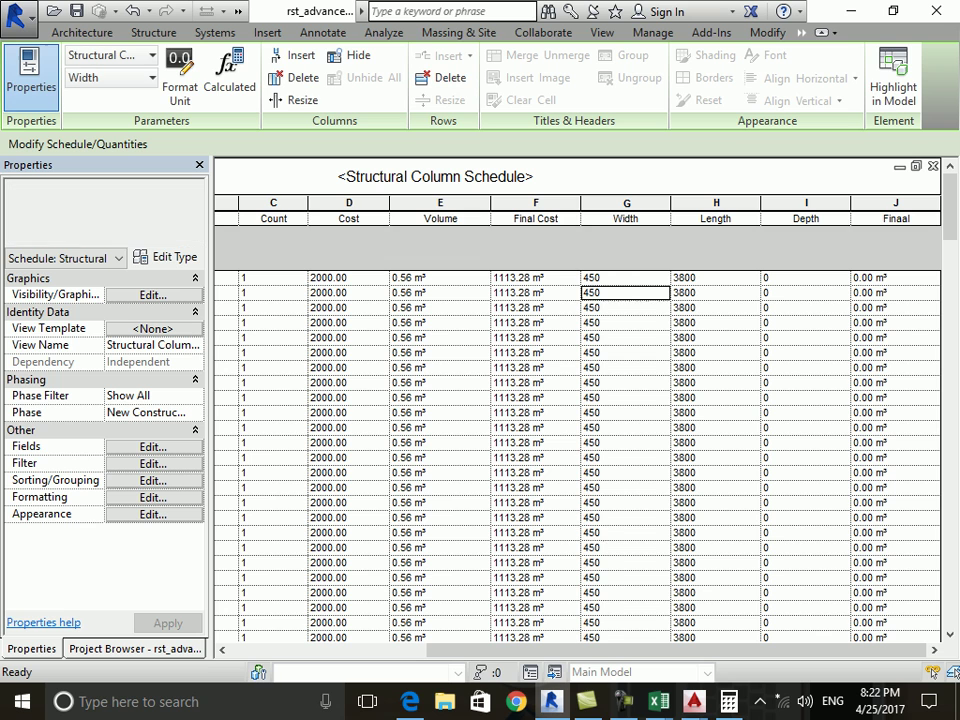
click(790, 277)
text(450)
key(Return)
key(Return)
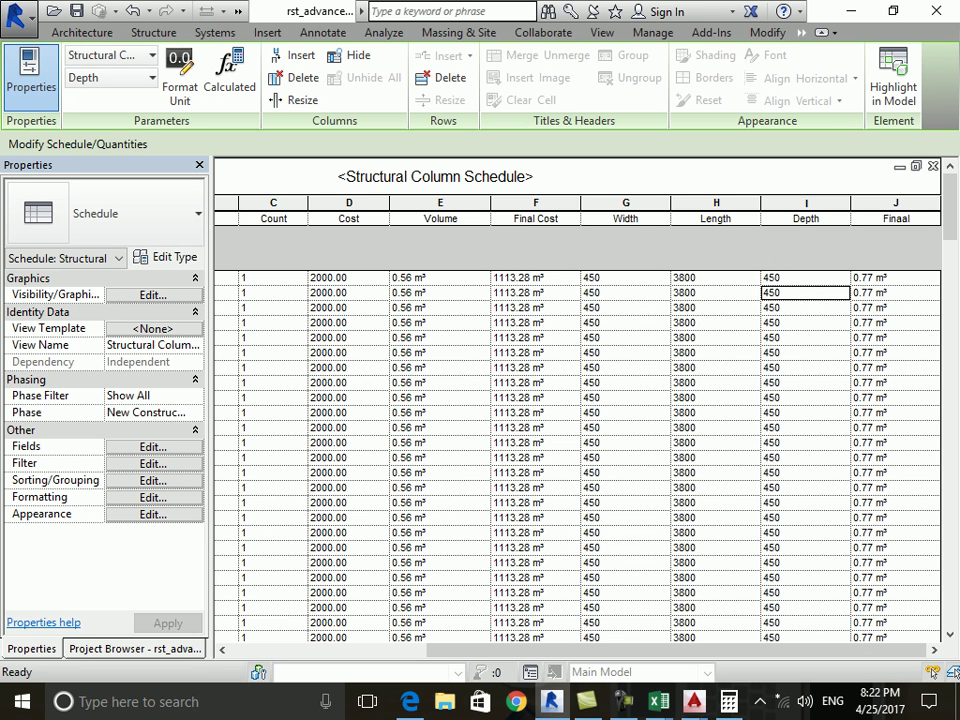
Check the first column's Finaal, Length, Width and Depth values.
click(895, 277)
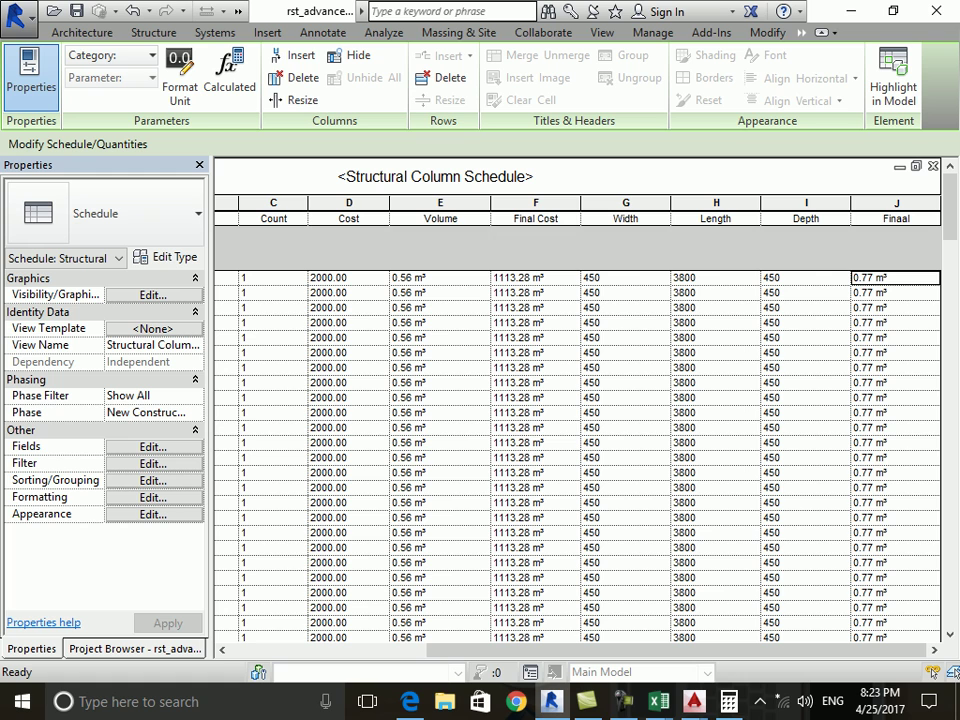
click(715, 277)
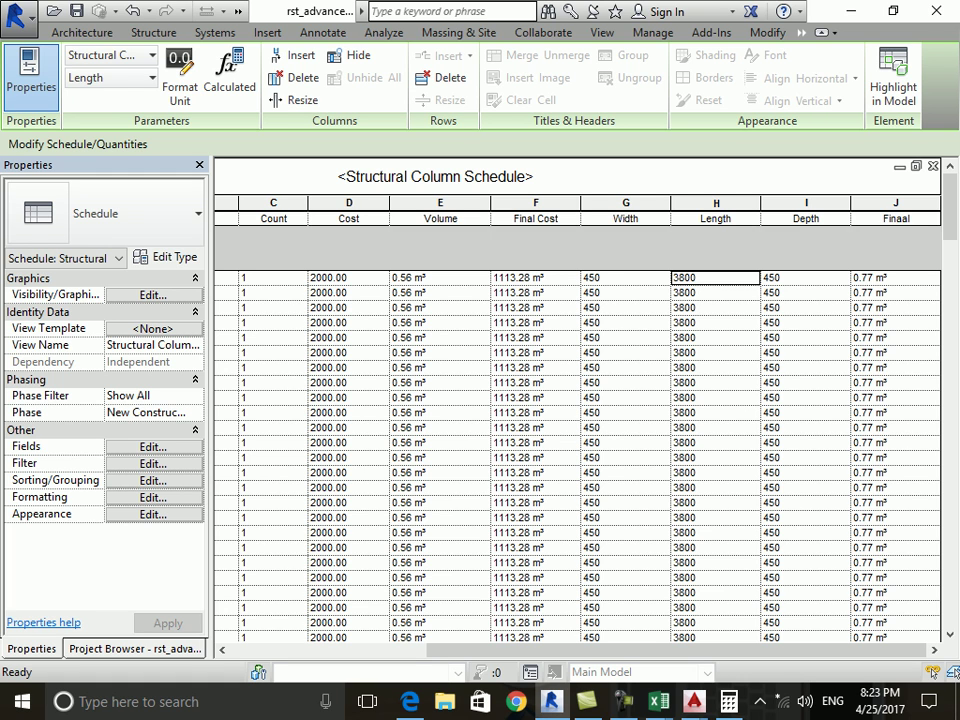
click(625, 277)
click(805, 277)
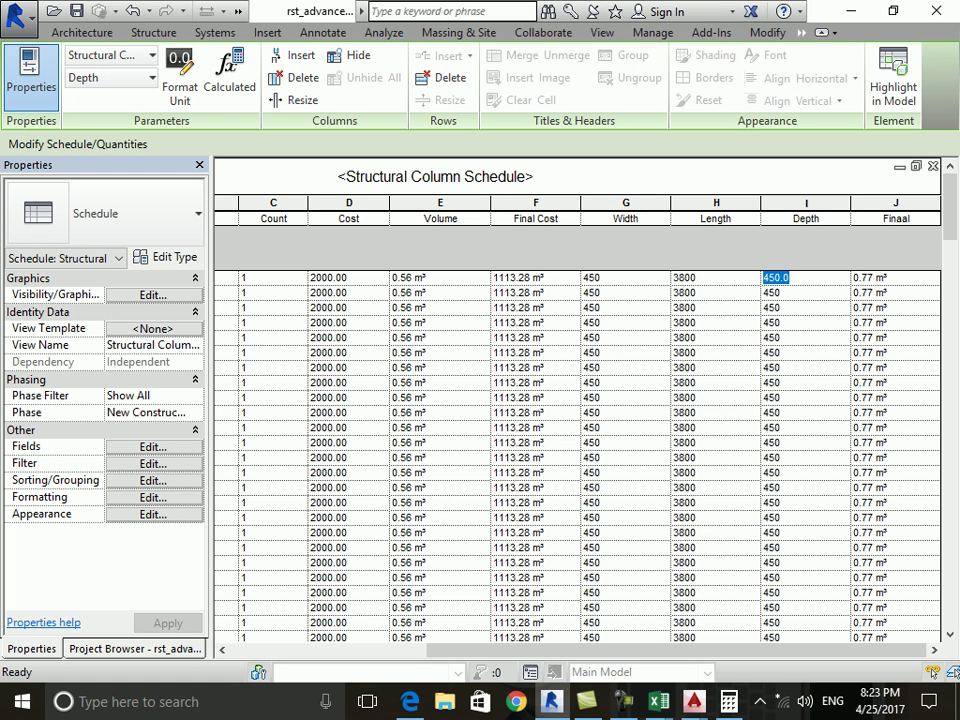
click(895, 277)
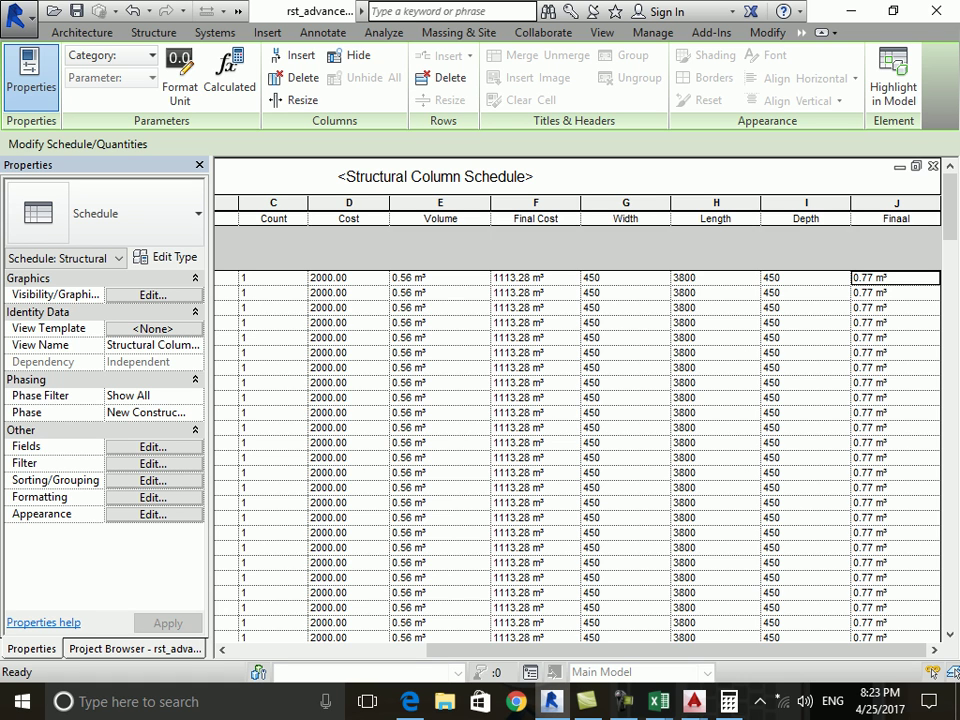
drag(680, 650, 463, 650)
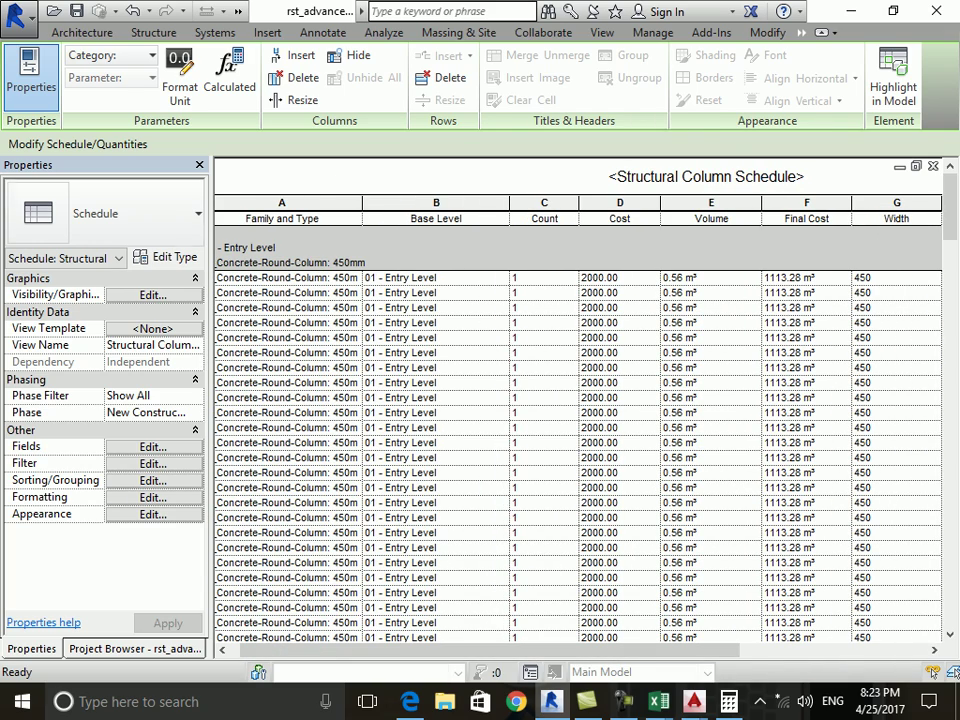
click(153, 514)
Give Final Cost its own format with no unit symbol, rounded to 0 decimal places.
click(369, 85)
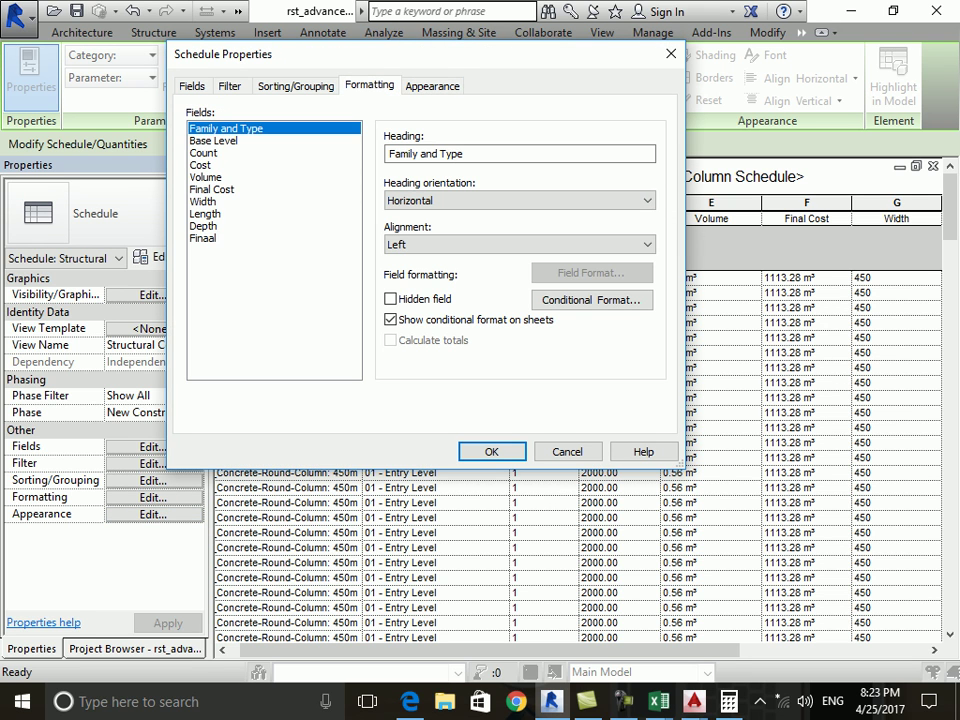
click(202, 238)
click(390, 340)
click(205, 177)
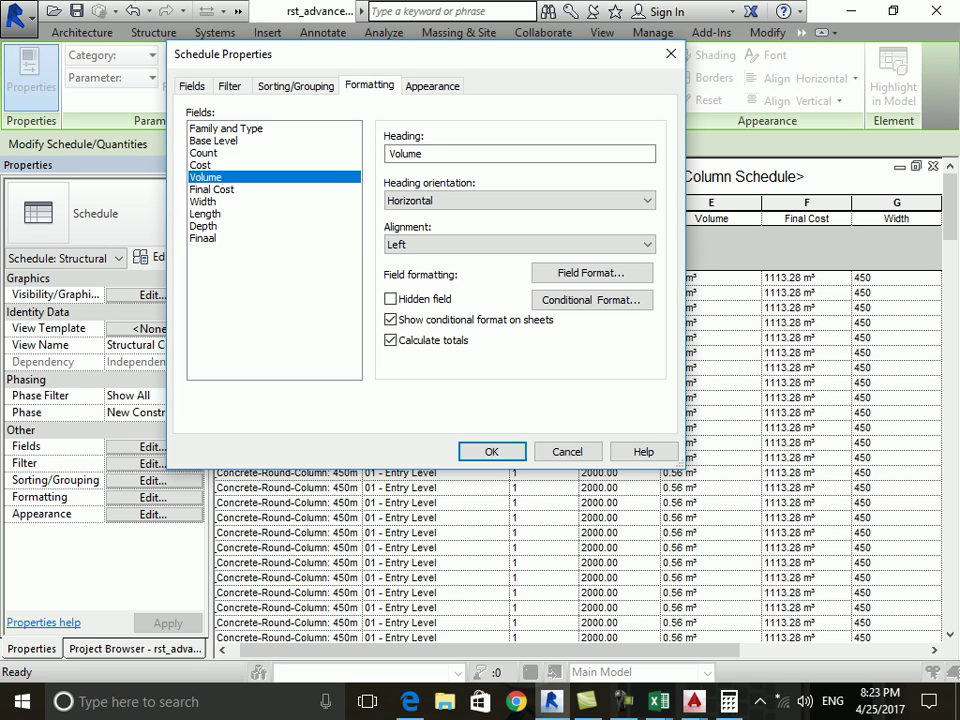
click(211, 189)
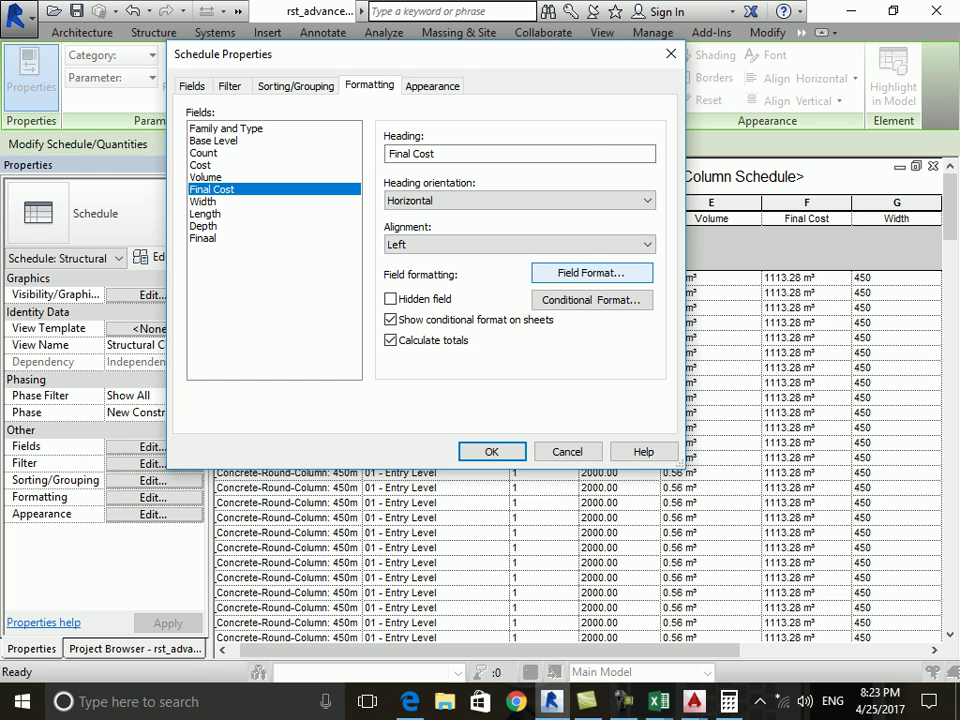
click(591, 272)
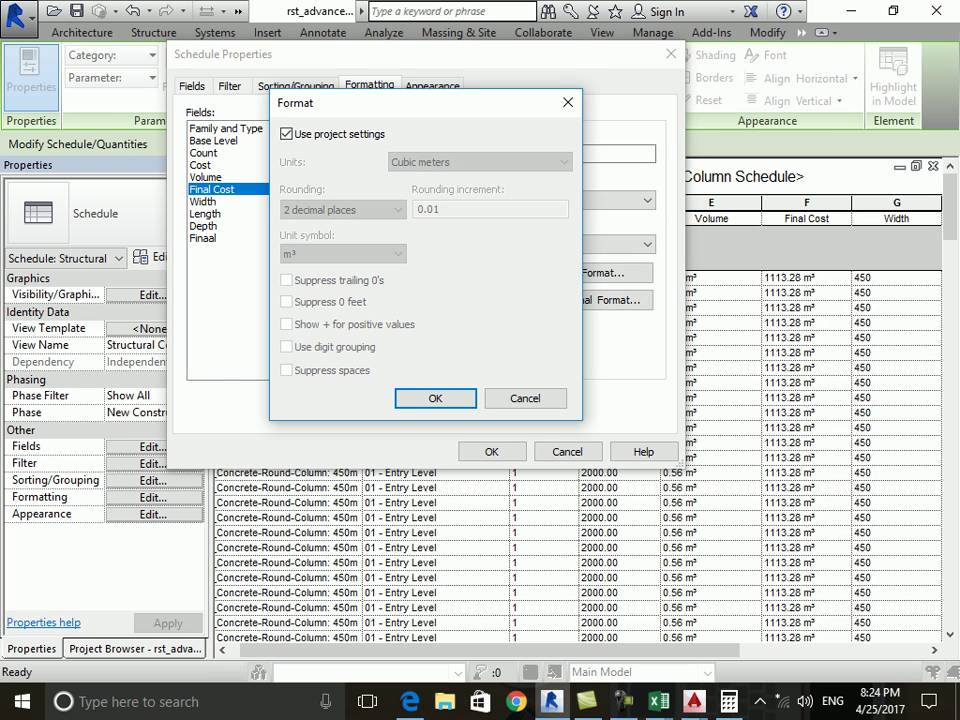
key(space)
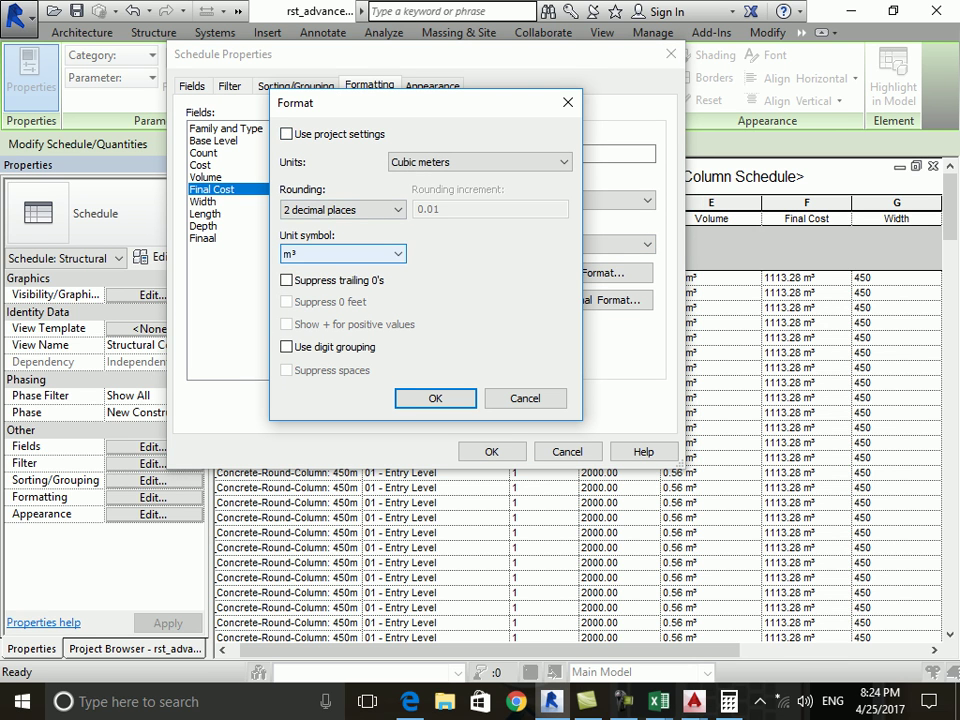
key(alt+Down)
key(Up)
key(Return)
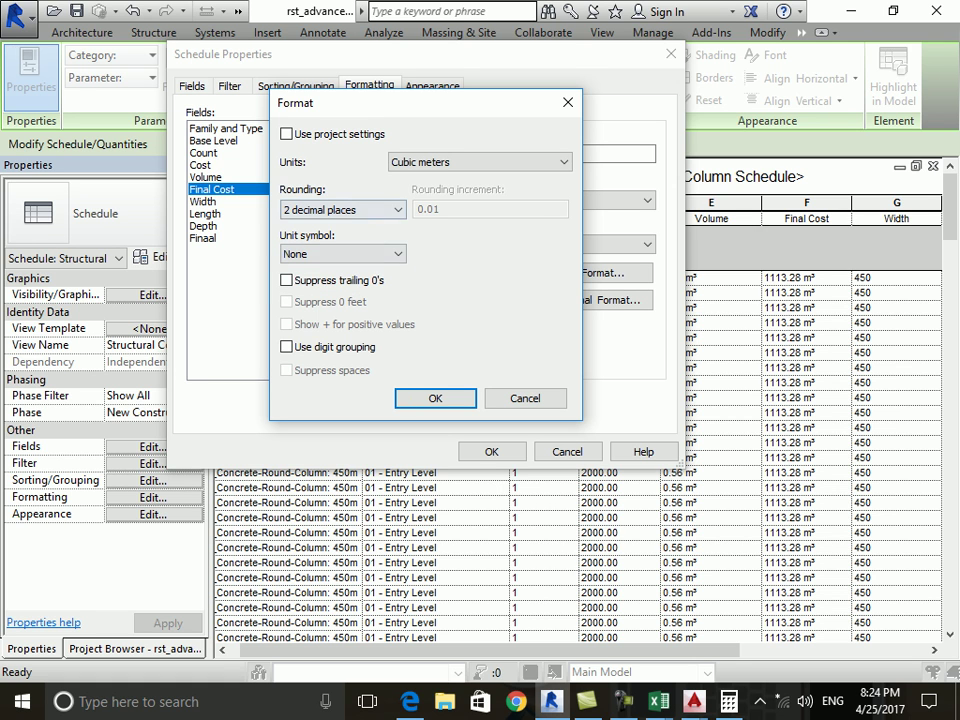
key(alt+Down)
key(Up)
key(Up)
key(Return)
key(Return)
key(Return)
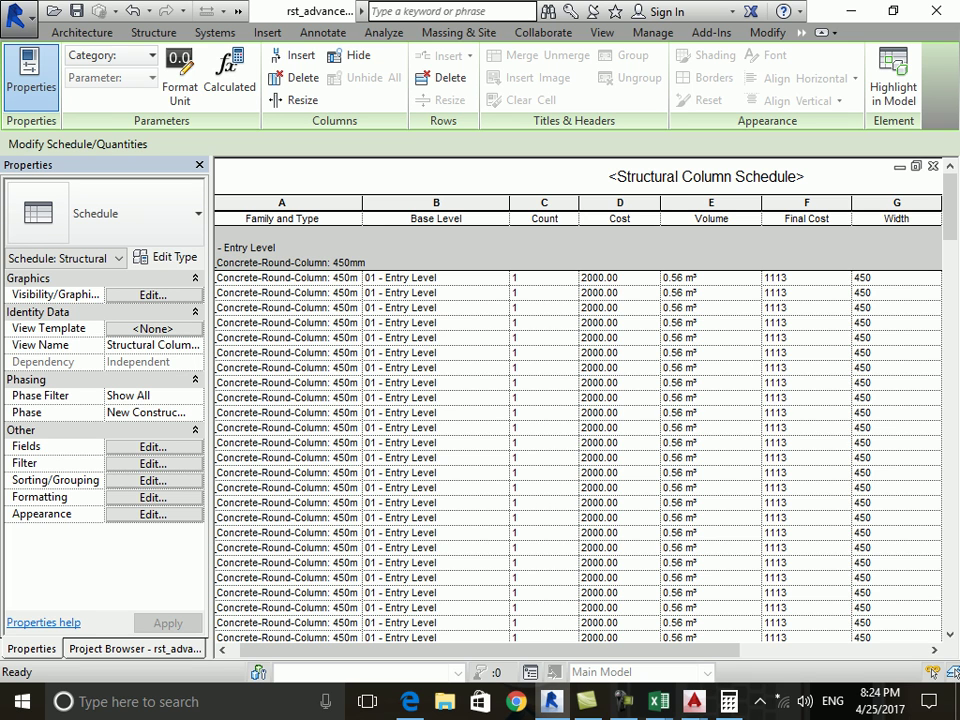
click(153, 497)
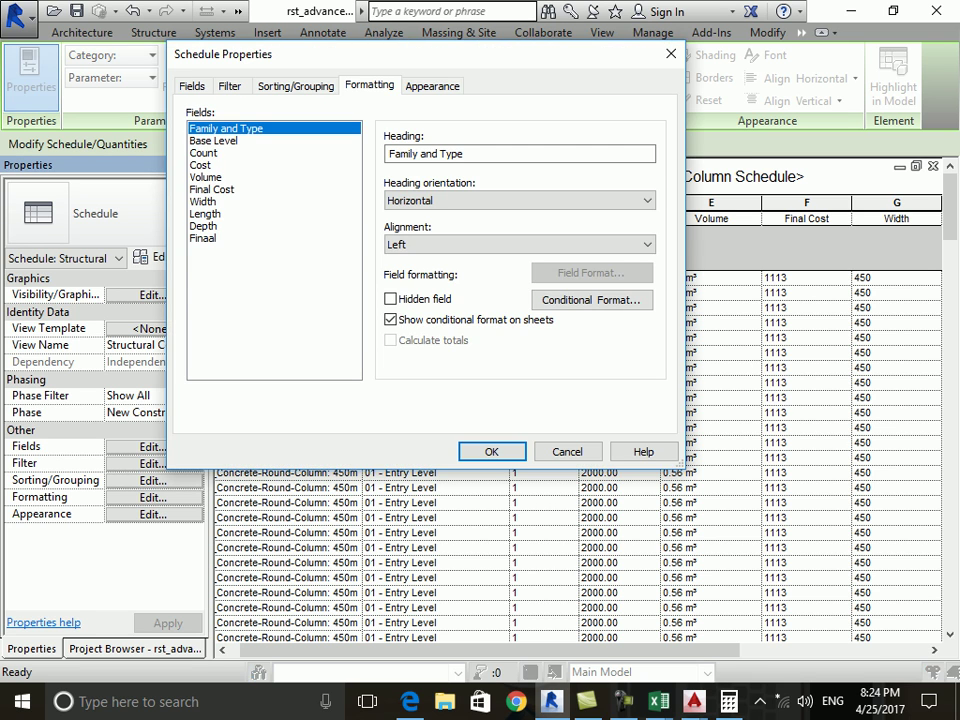
Give Finaal its own format in cubic metres, 2 decimals, keeping the m³ symbol.
click(203, 238)
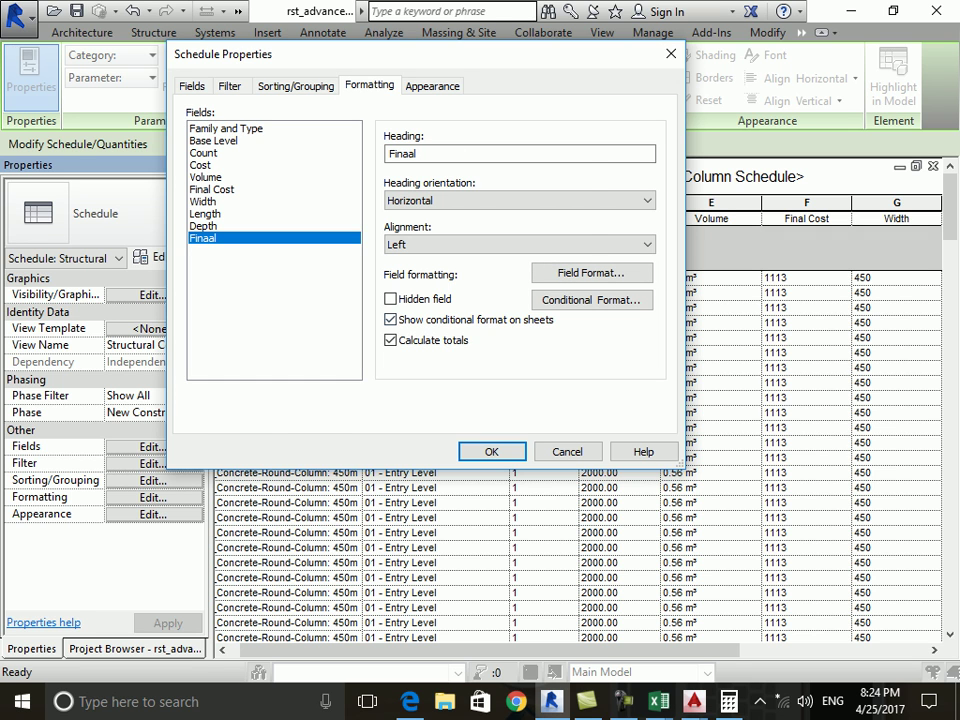
click(591, 272)
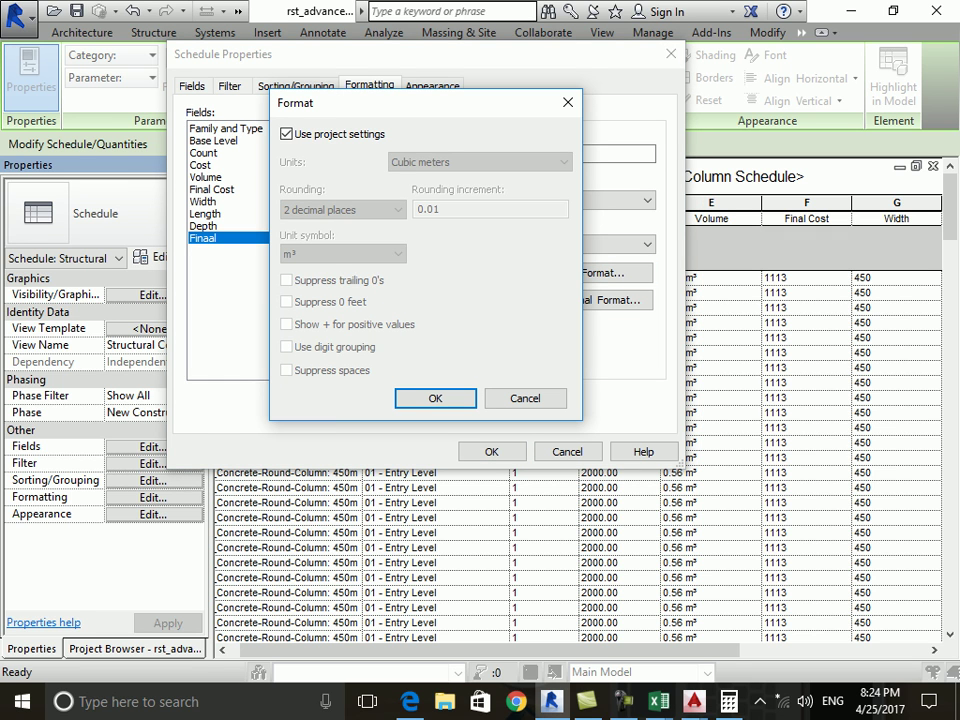
click(287, 134)
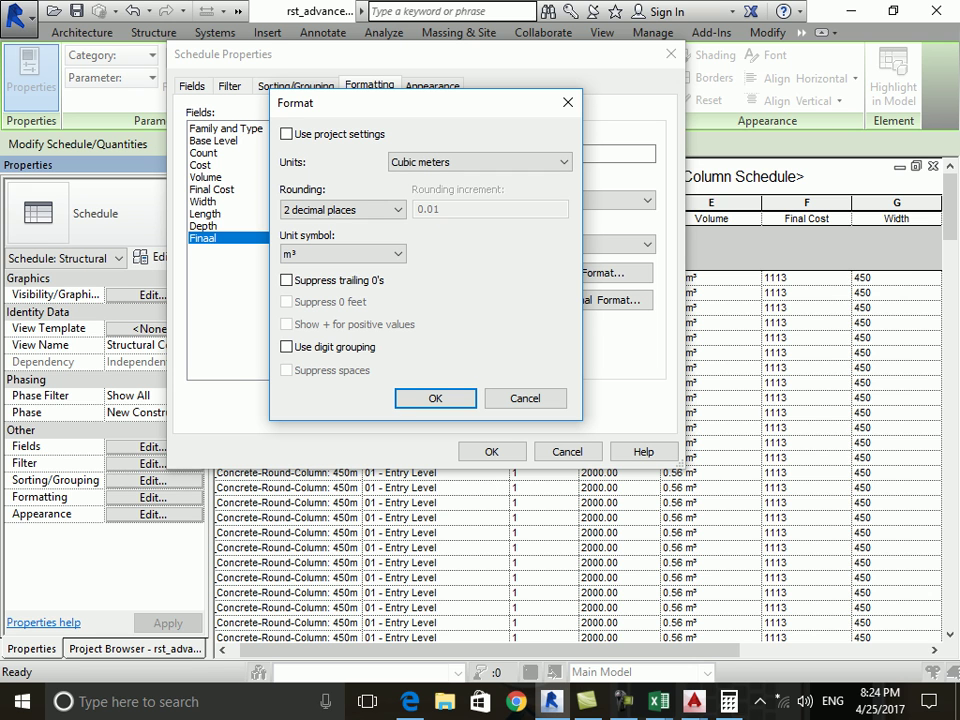
click(340, 253)
click(300, 281)
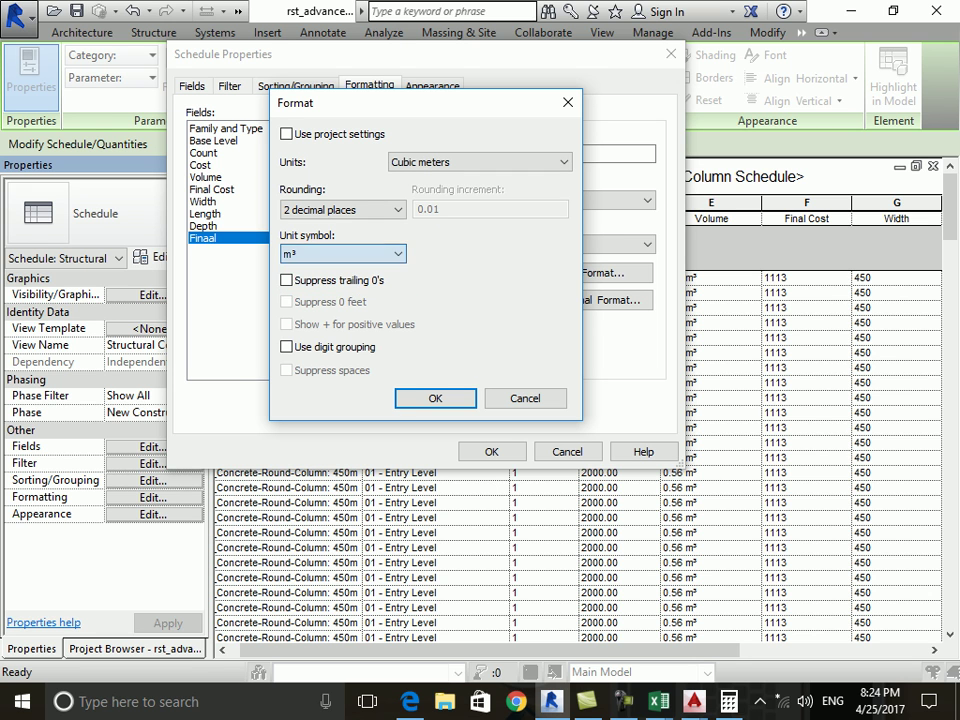
key(Return)
key(Return)
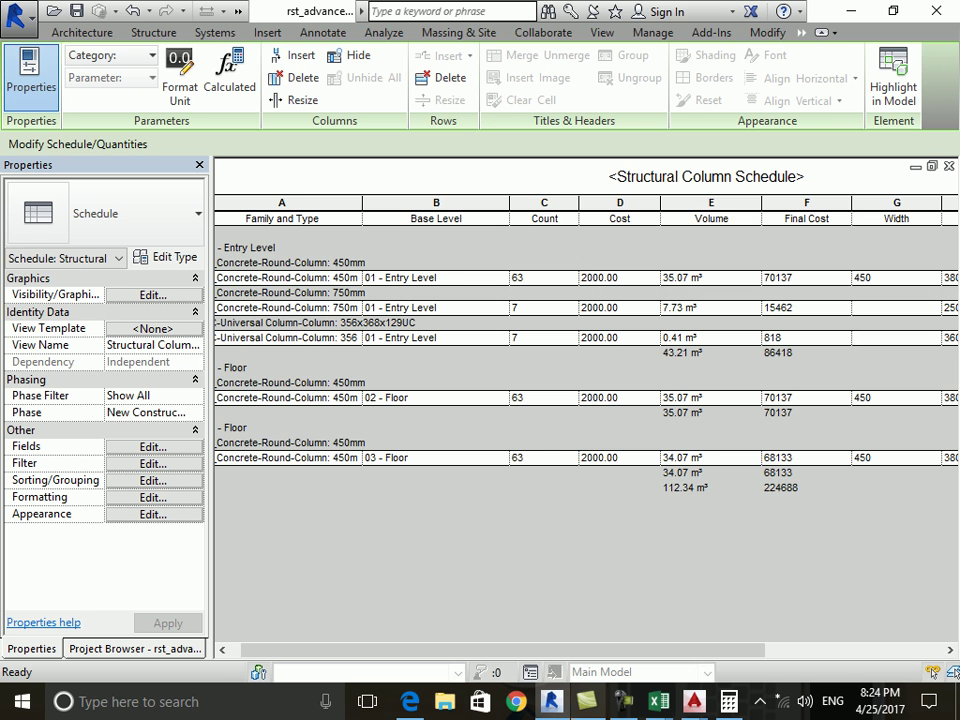
Set the 750mm round column type's Width and Depth to 750.
scroll(442, 526, right, 5)
click(613, 277)
click(630, 307)
text(45)
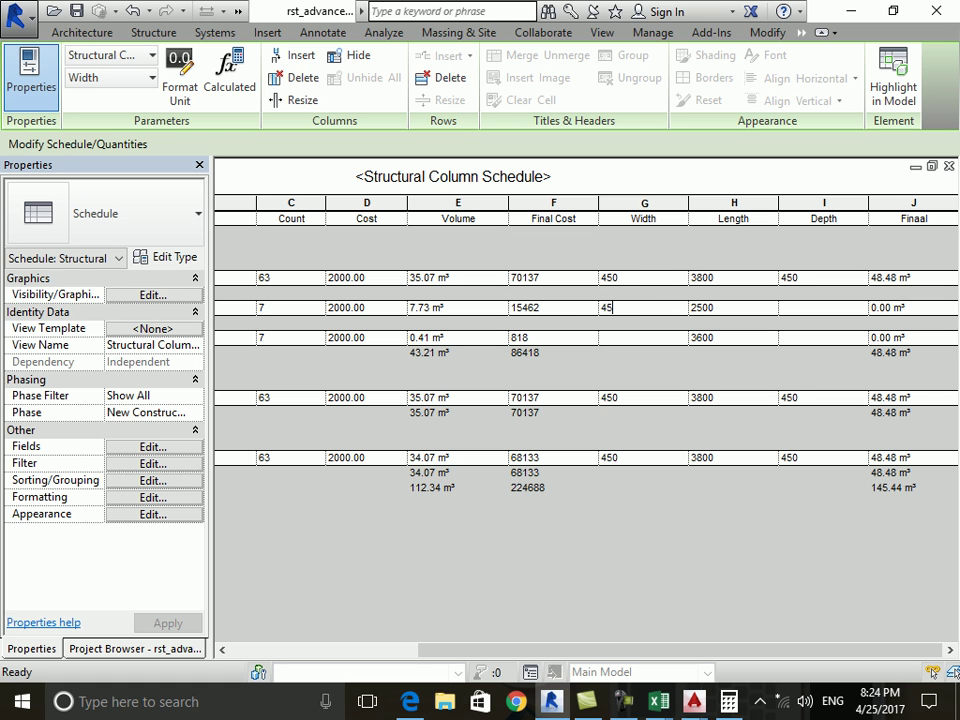
key(BackSpace)
key(BackSpace)
key(Return)
click(583, 371)
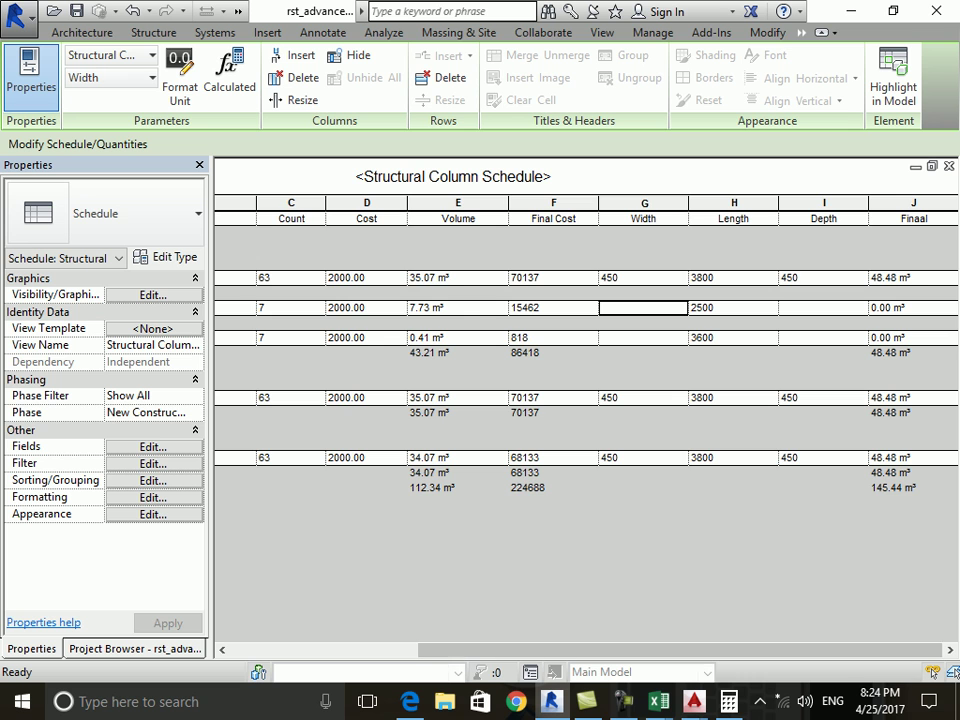
drag(685, 649, 633, 649)
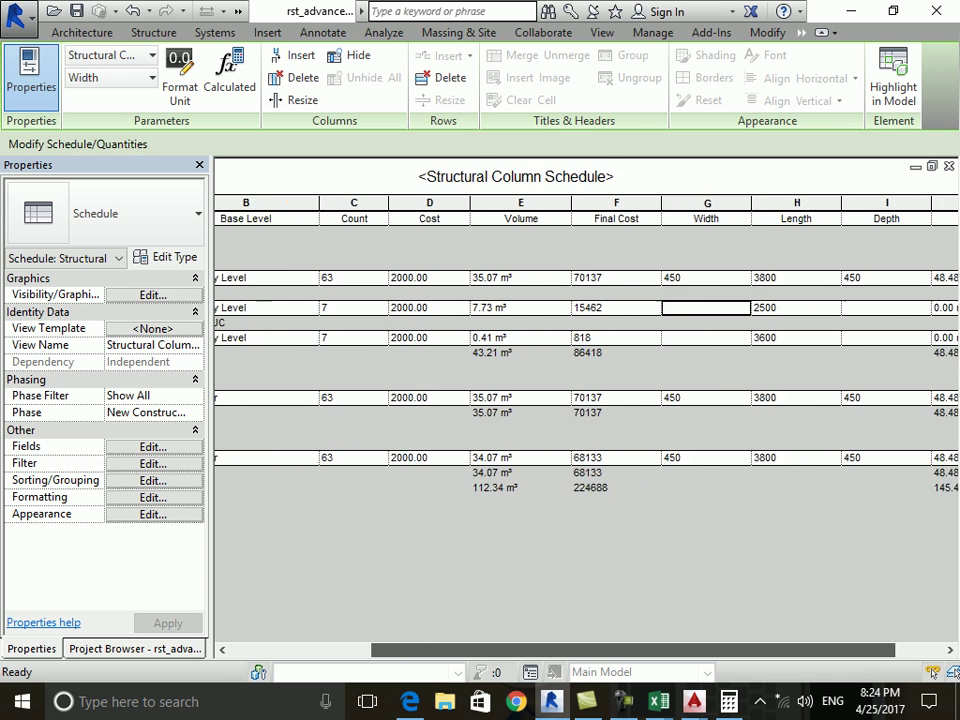
text(750)
key(Return)
key(Return)
key(Tab)
text(750)
key(Return)
key(Return)
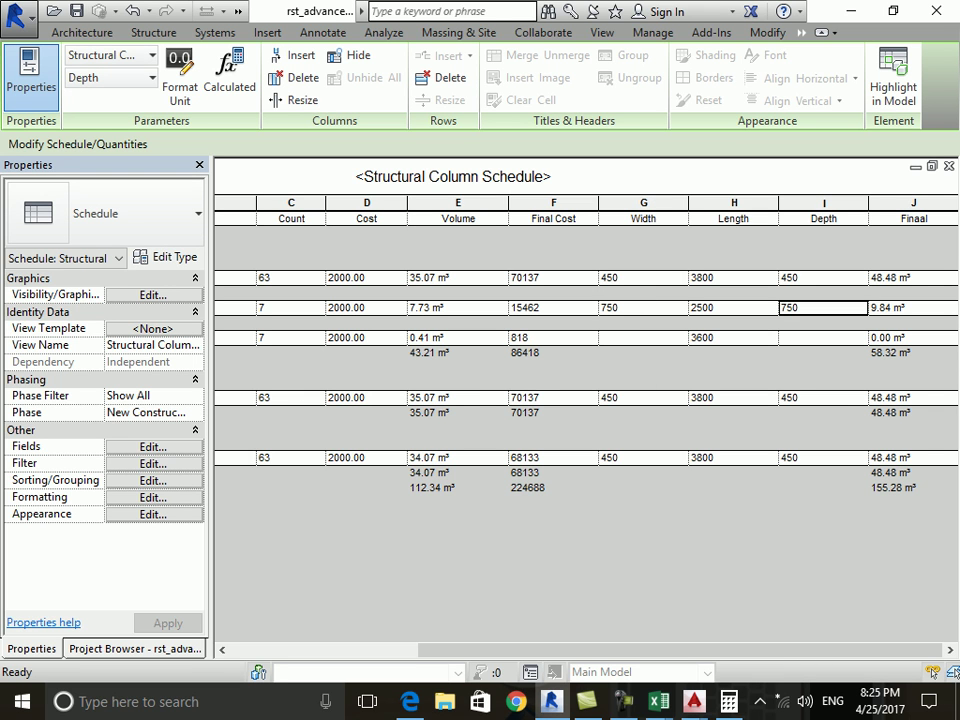
Inspect the first row's Volume, Length, Width and Depth values.
click(457, 277)
click(733, 277)
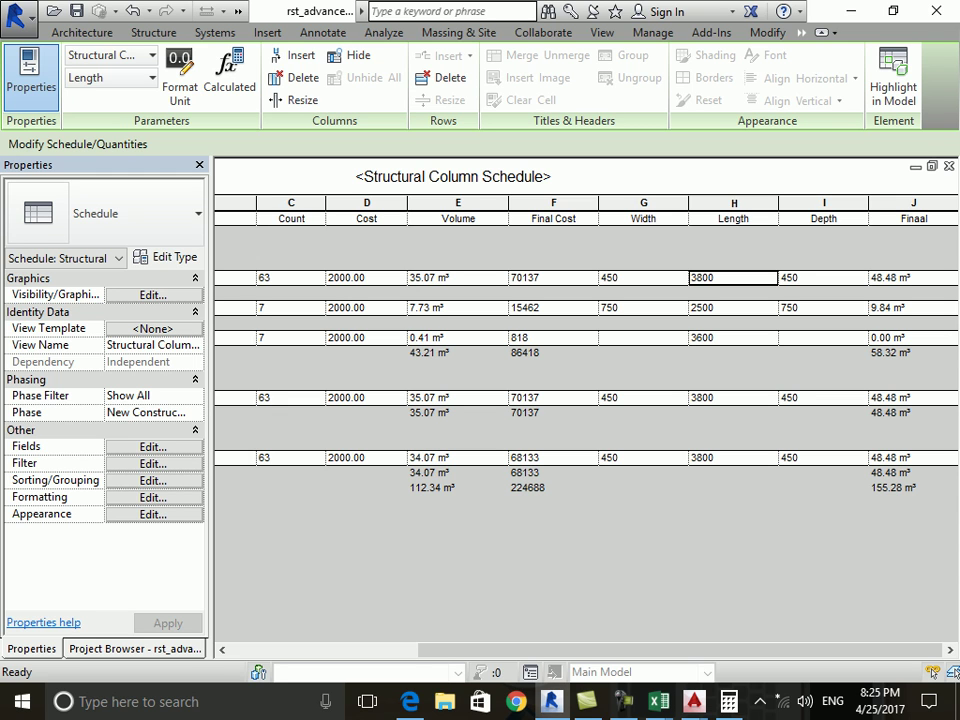
click(620, 277)
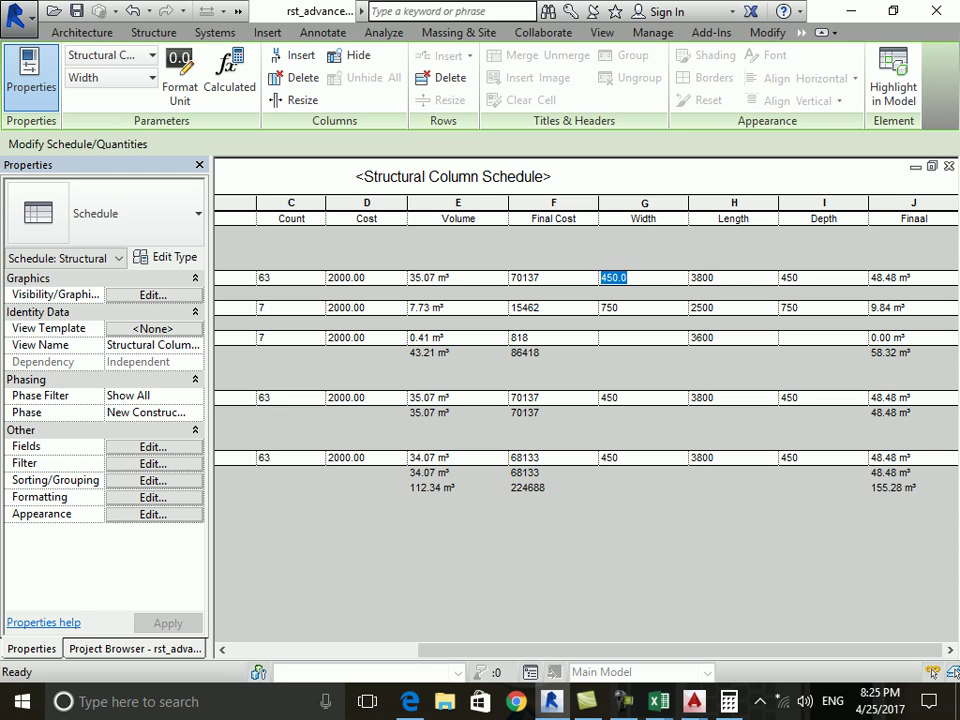
click(800, 277)
click(458, 277)
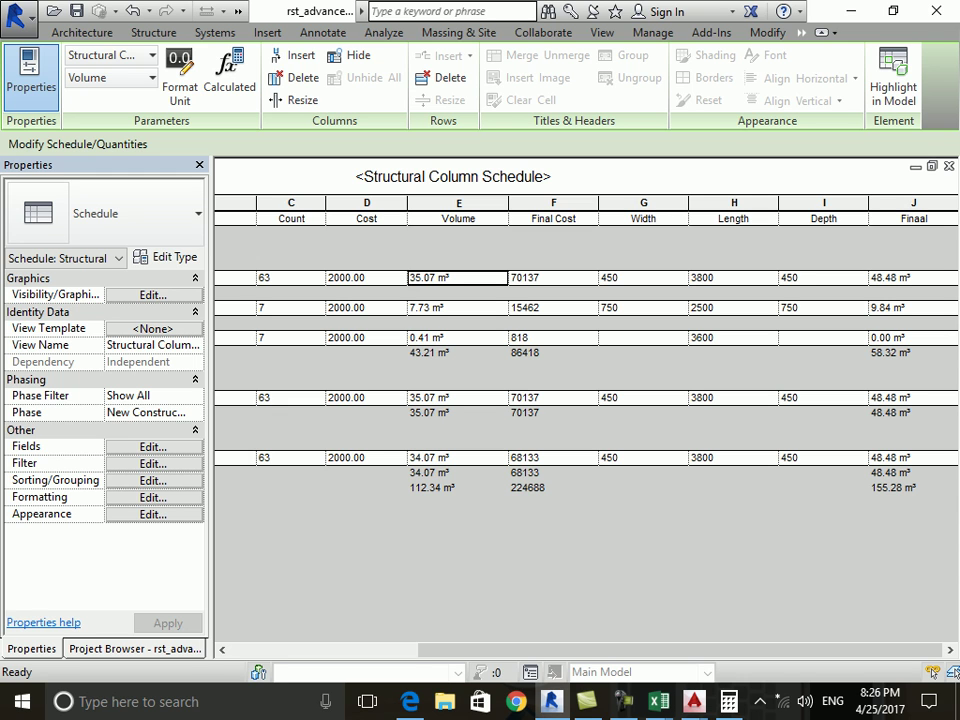
click(913, 277)
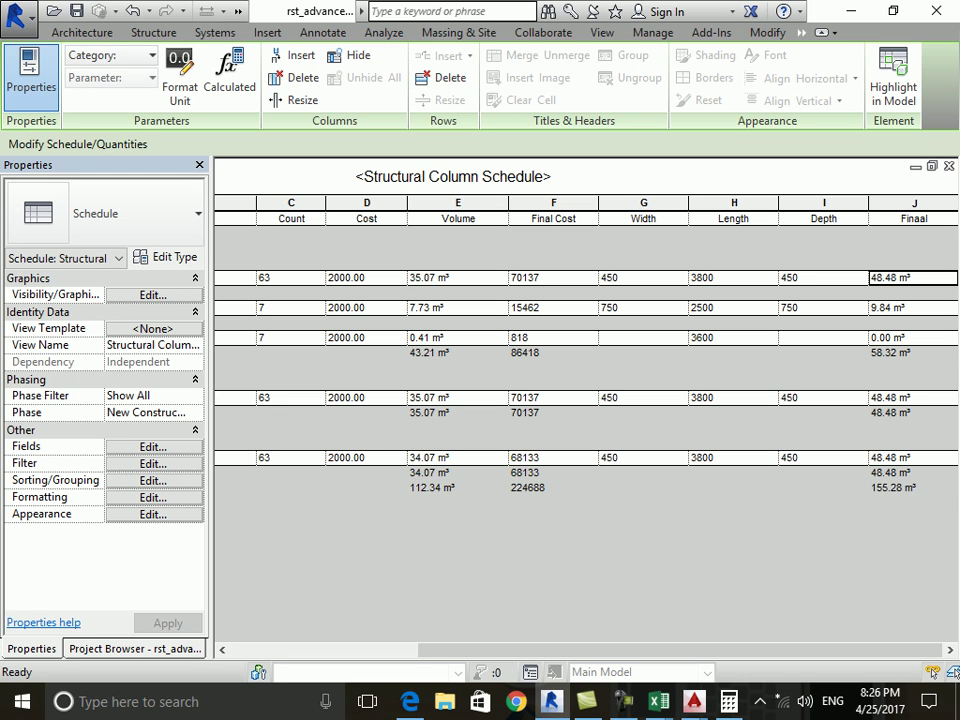
click(913, 307)
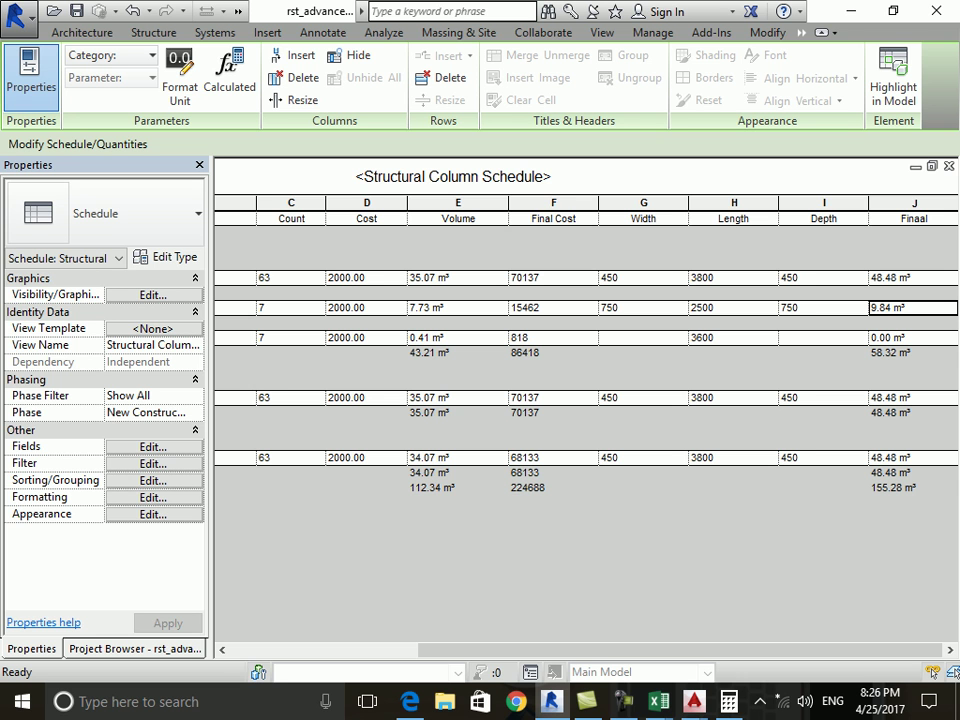
scroll(585, 400, left, 5)
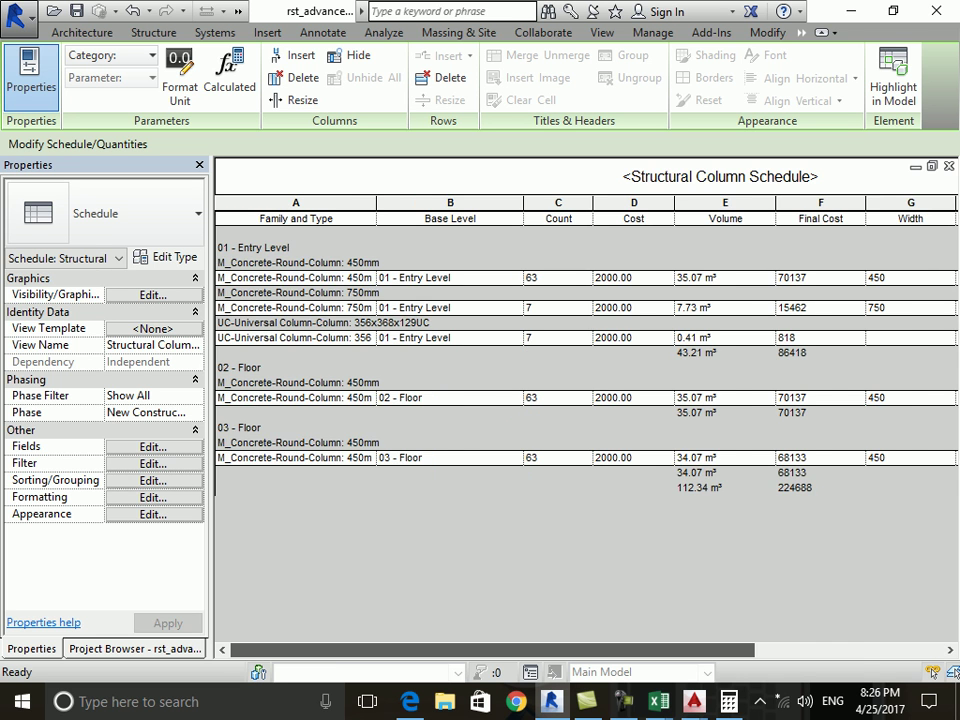
scroll(585, 400, right, 3)
scroll(585, 400, left, 3)
scroll(585, 400, right, 3)
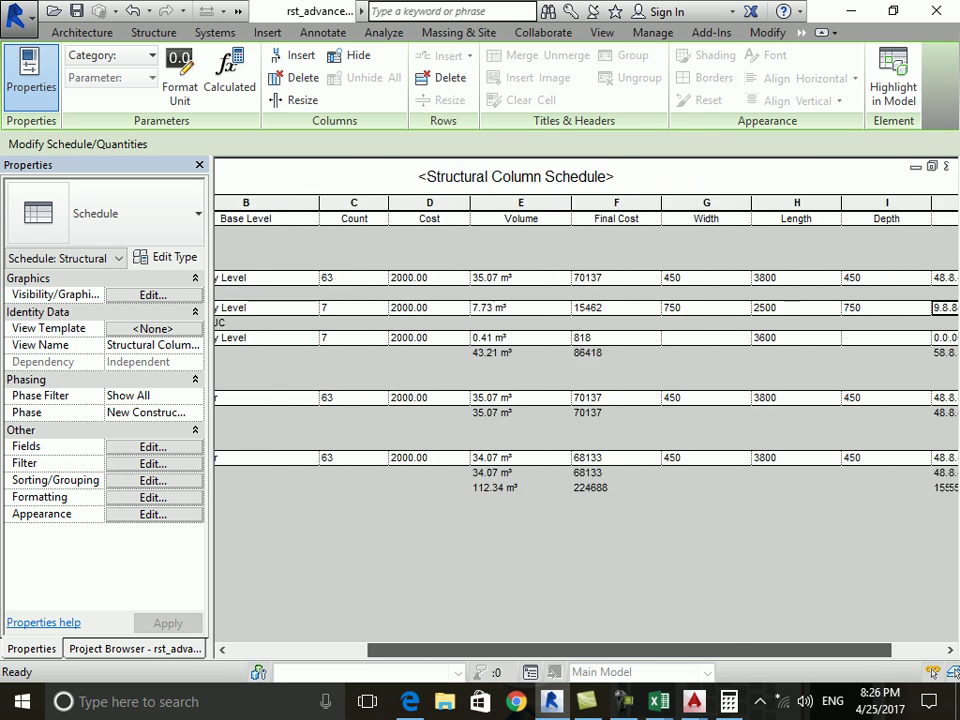
scroll(585, 400, right, 2)
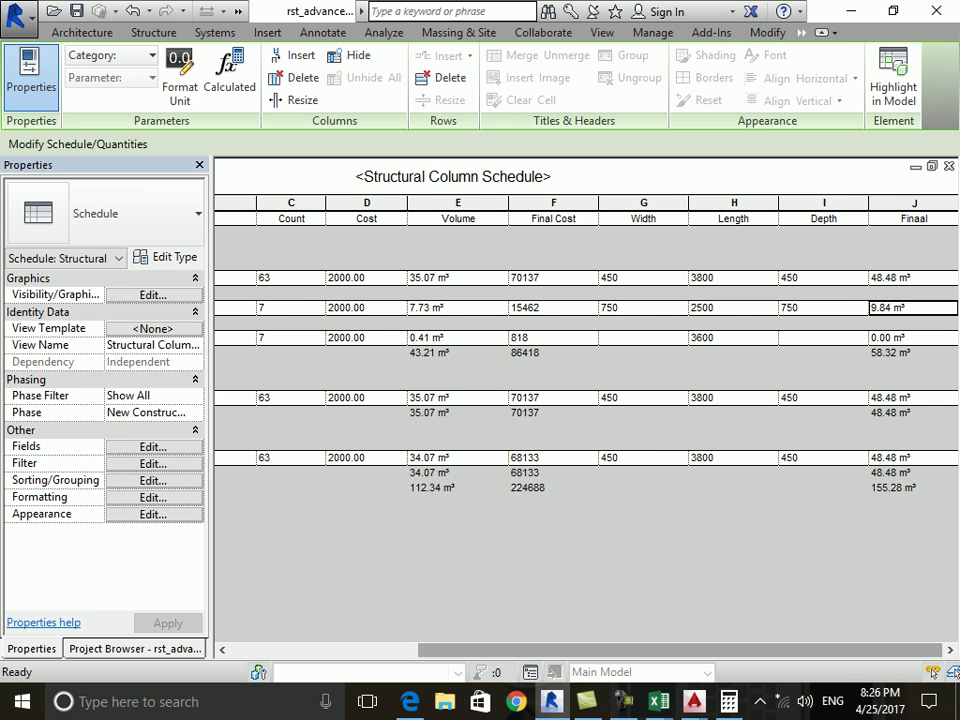
scroll(585, 400, left, 3)
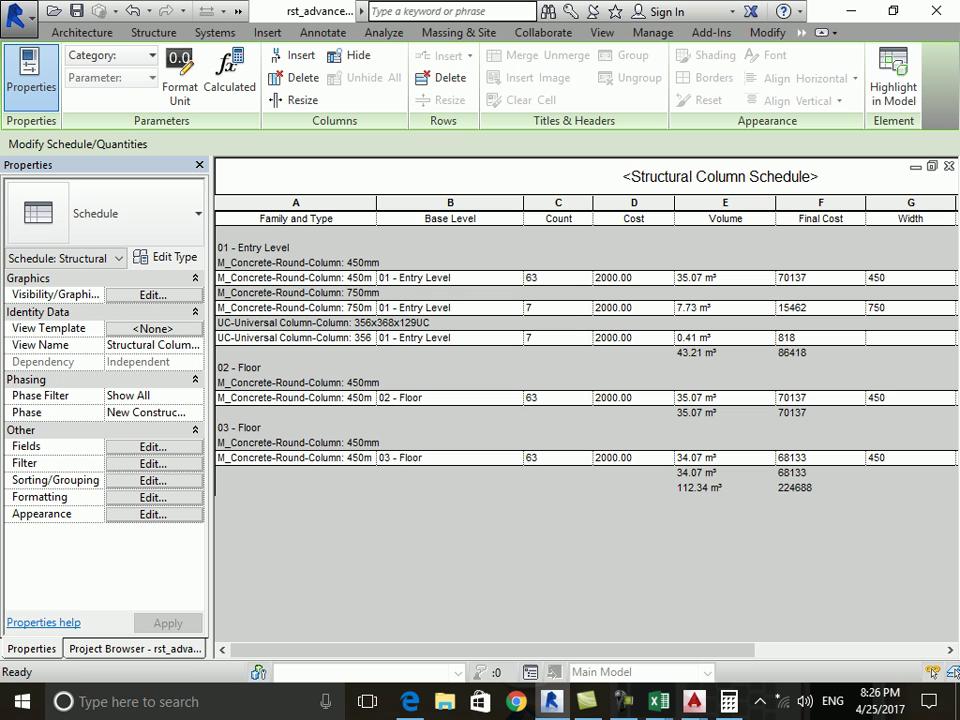
Hide the Family and Type field in the schedule.
click(296, 203)
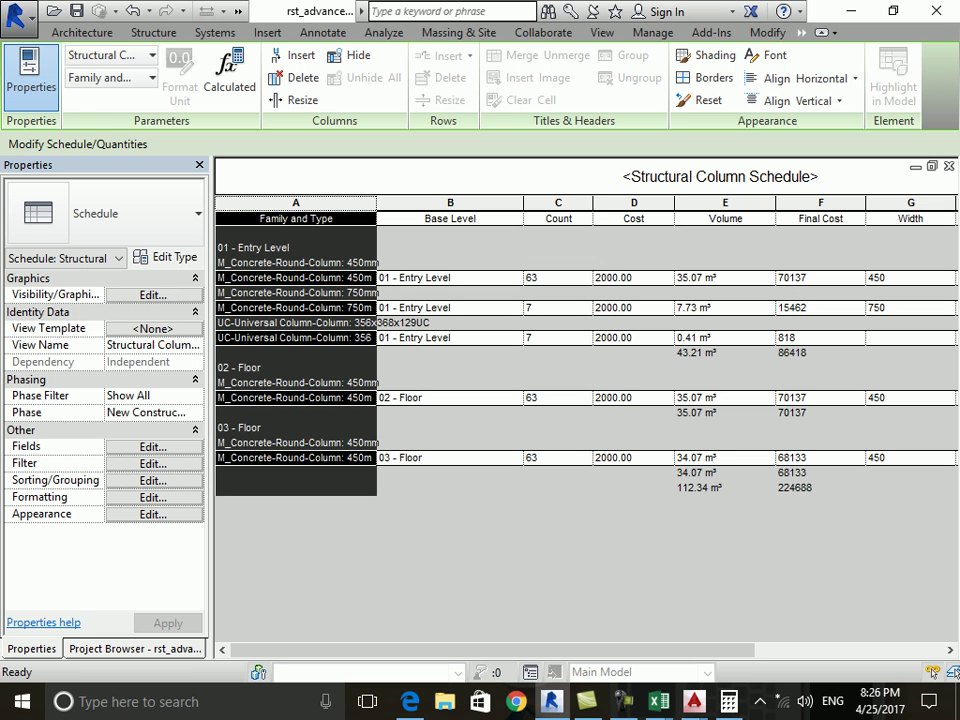
click(153, 497)
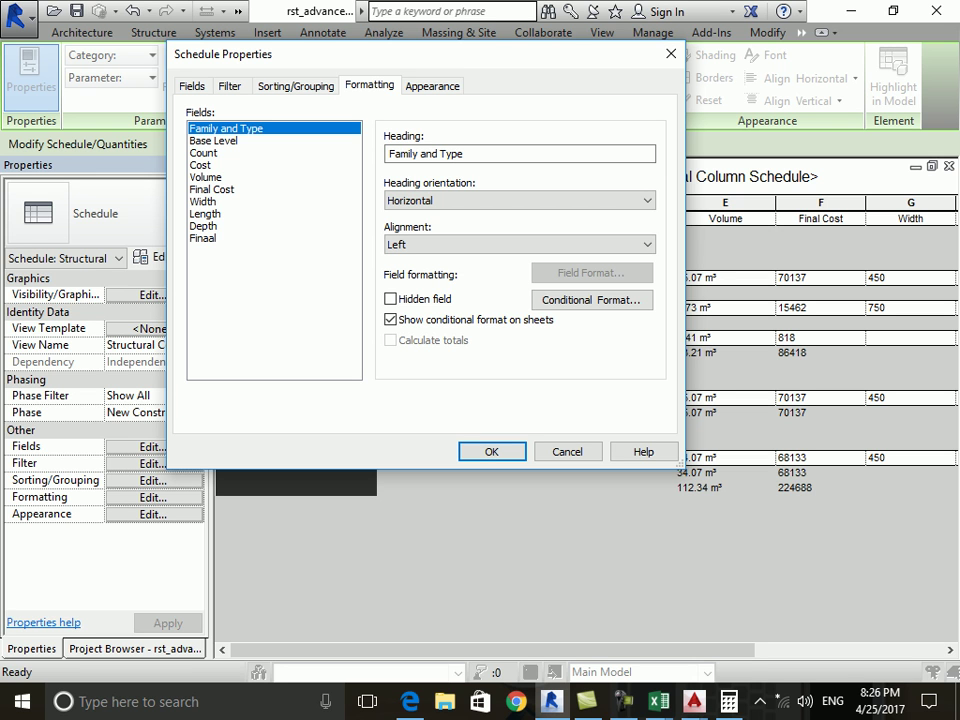
click(390, 299)
key(Return)
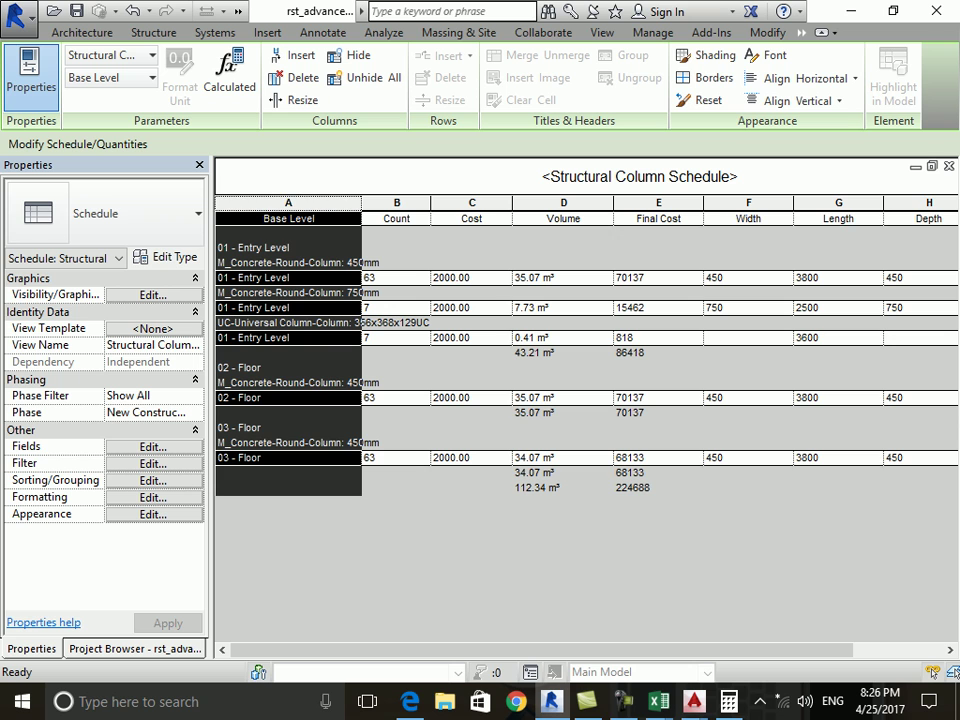
Hide the Base Level field so the schedule starts with Count.
click(288, 277)
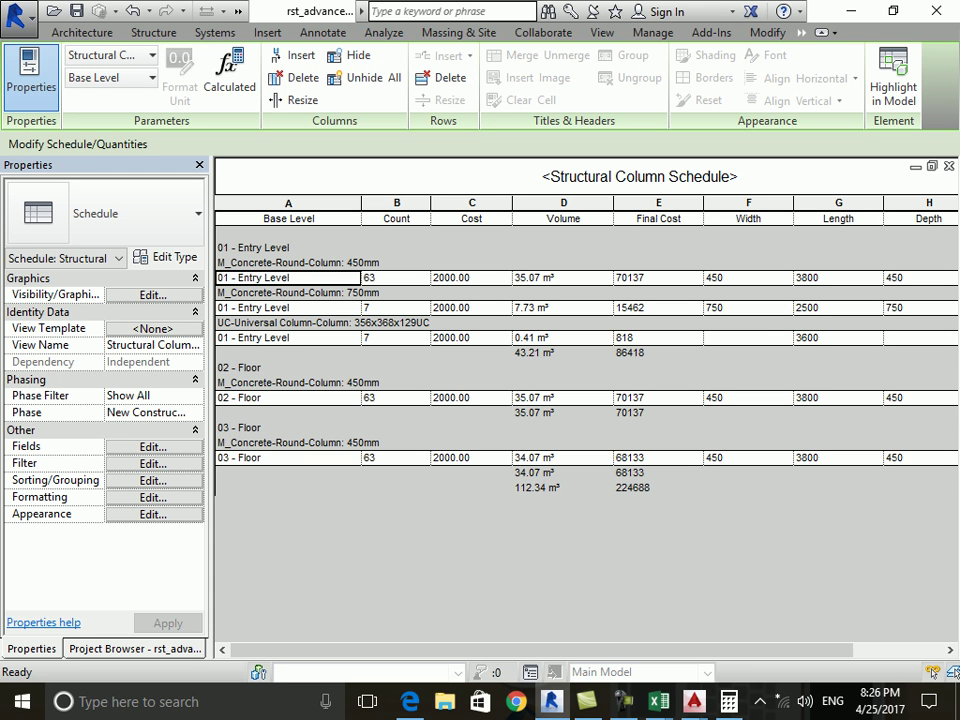
click(153, 497)
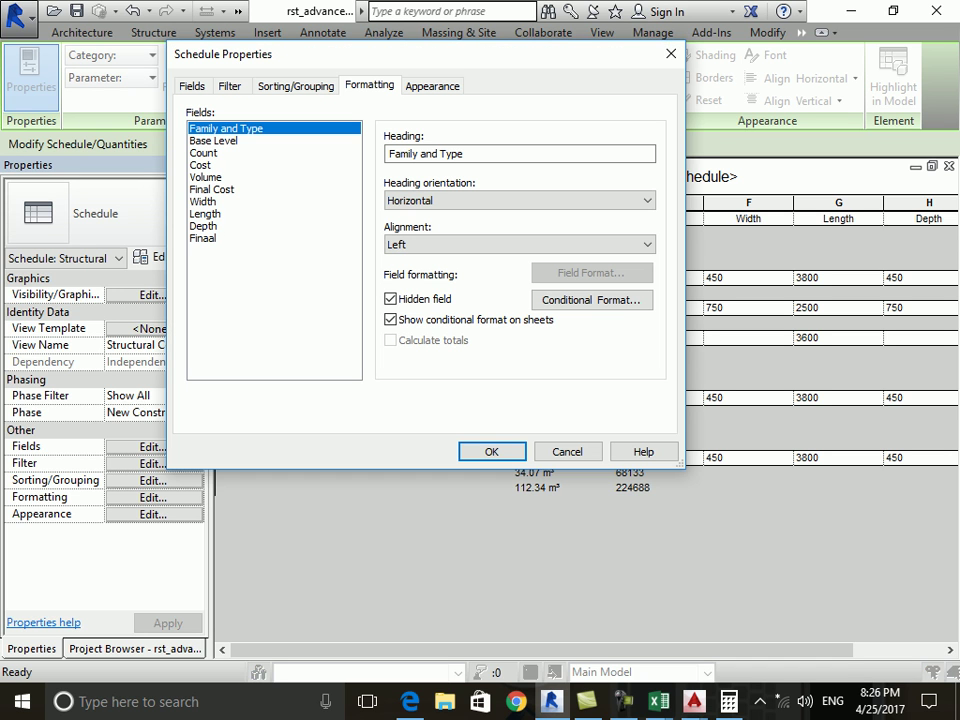
click(213, 140)
click(390, 298)
click(491, 451)
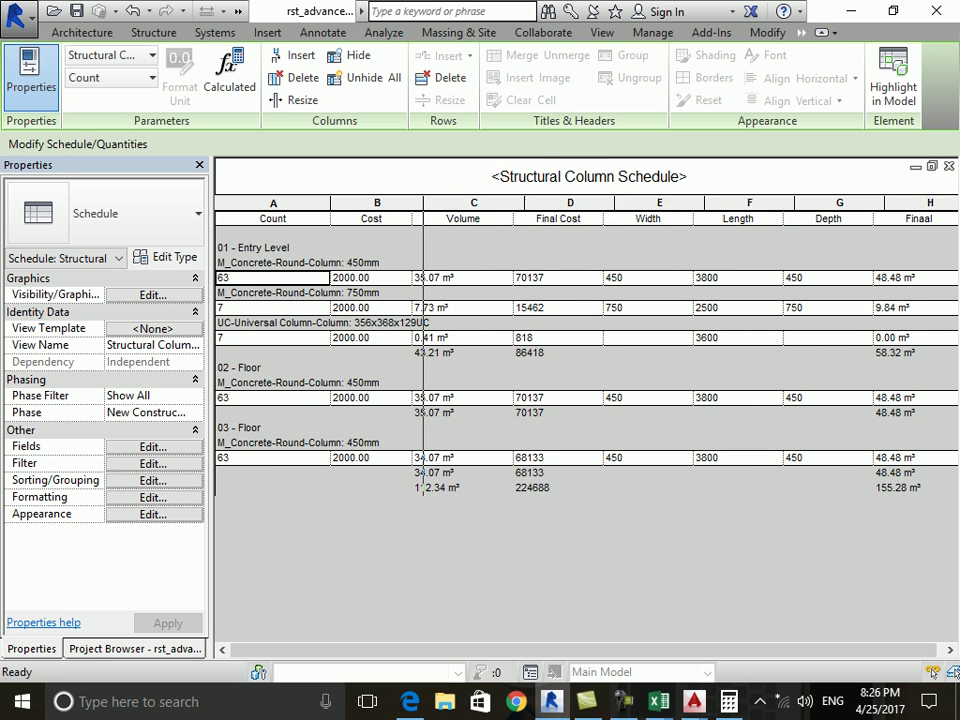
Widen the Cost column and narrow Volume, Final Cost, Width, Length and Finaal.
drag(411, 210, 441, 210)
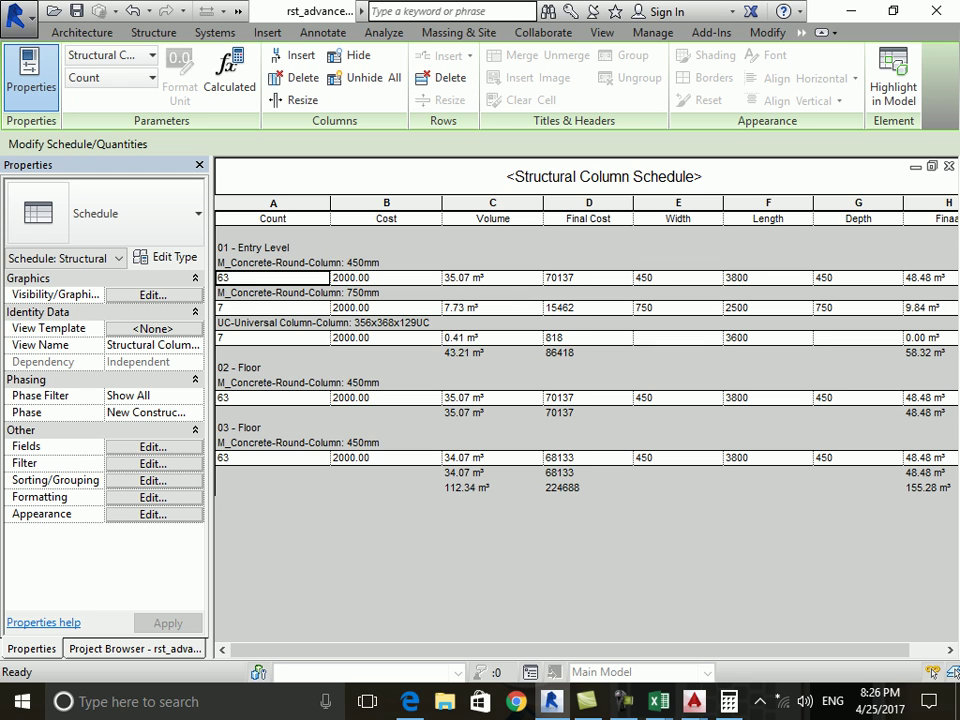
drag(543, 210, 530, 210)
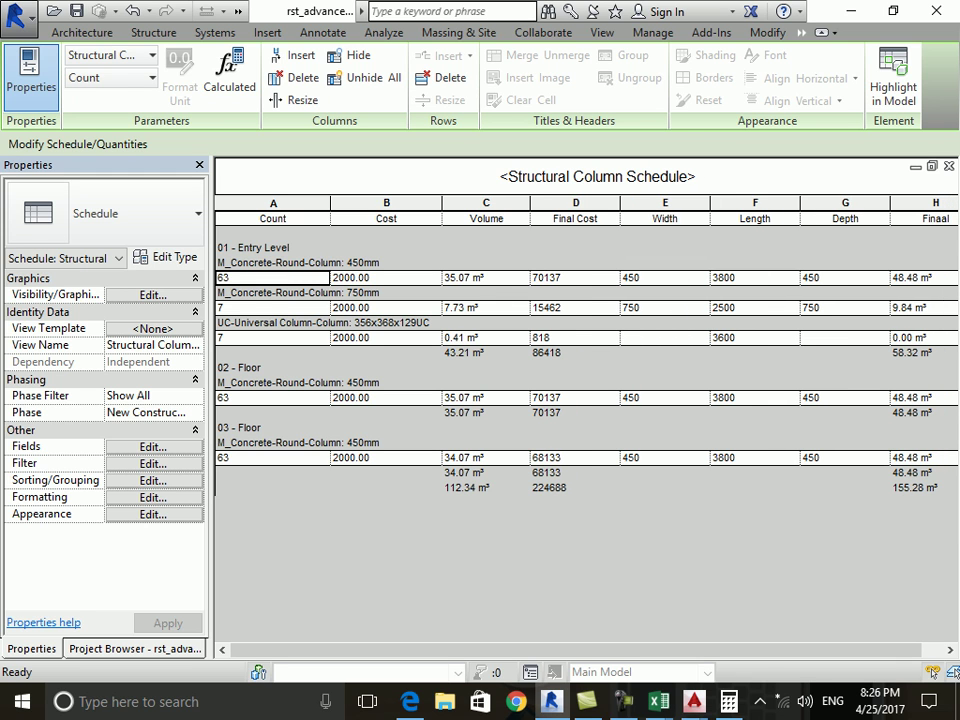
drag(620, 210, 607, 210)
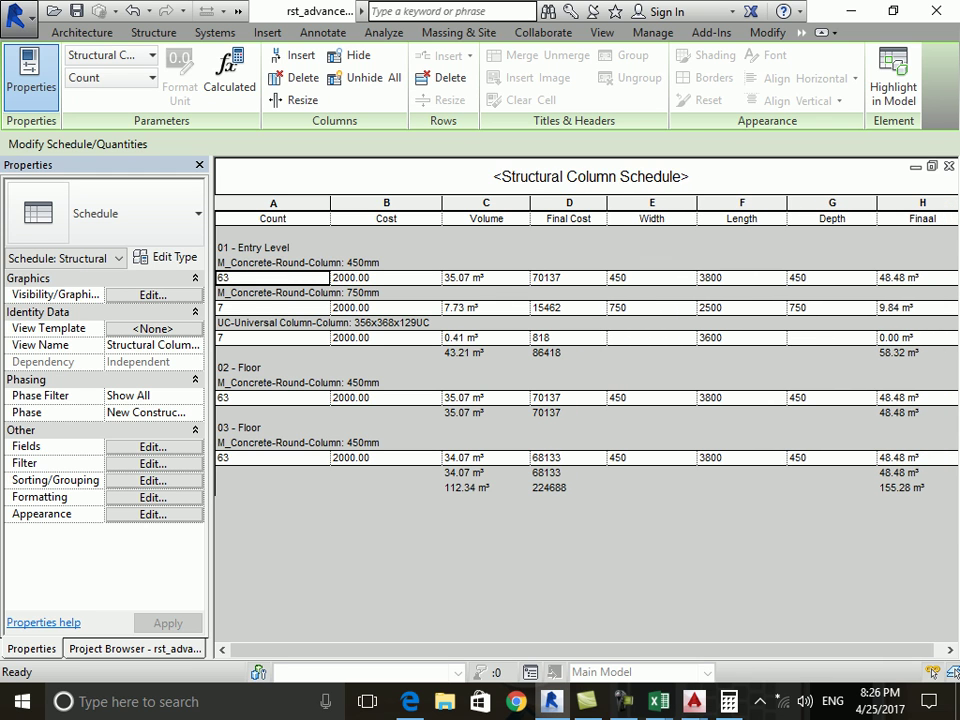
drag(697, 210, 678, 210)
drag(768, 210, 745, 210)
drag(925, 210, 907, 210)
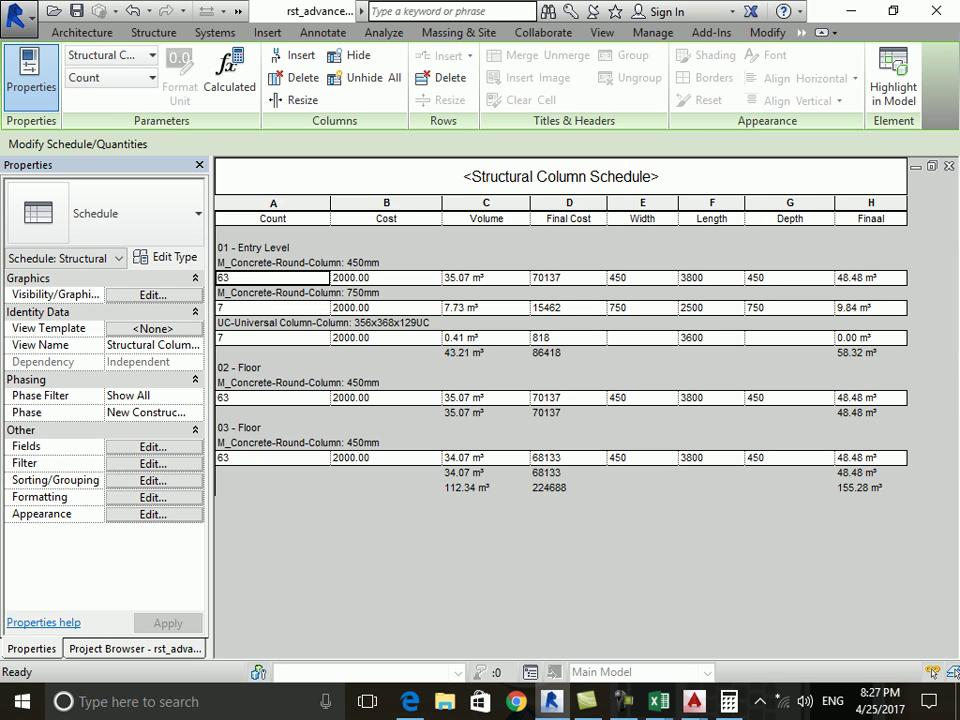
Group the Width through Finaal headers under a new 'Dimensions' header.
click(643, 203)
drag(642, 218, 871, 218)
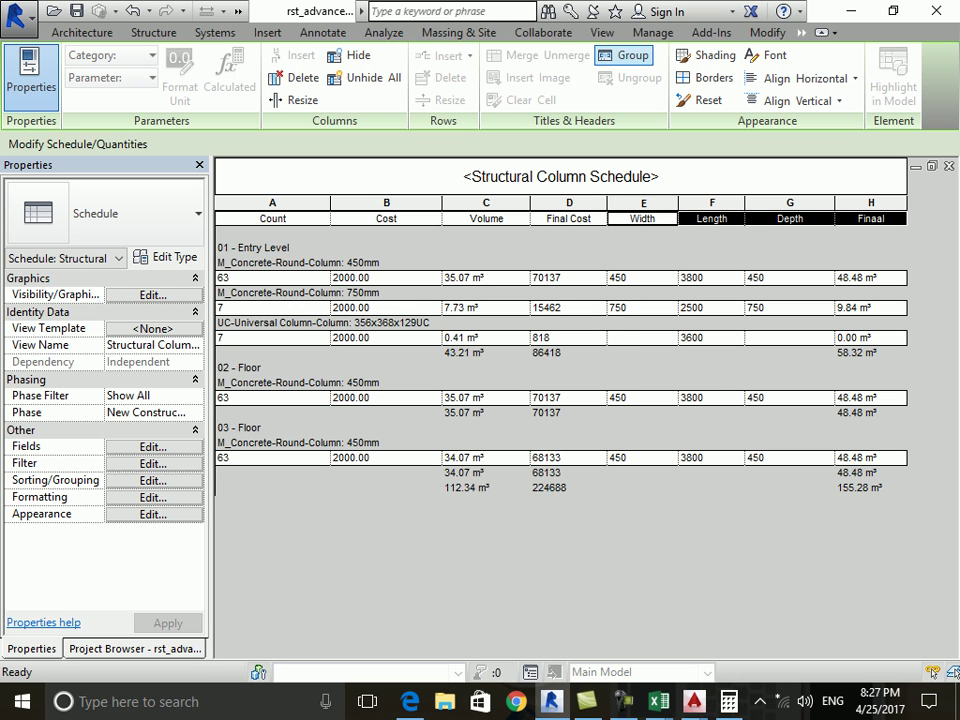
click(632, 55)
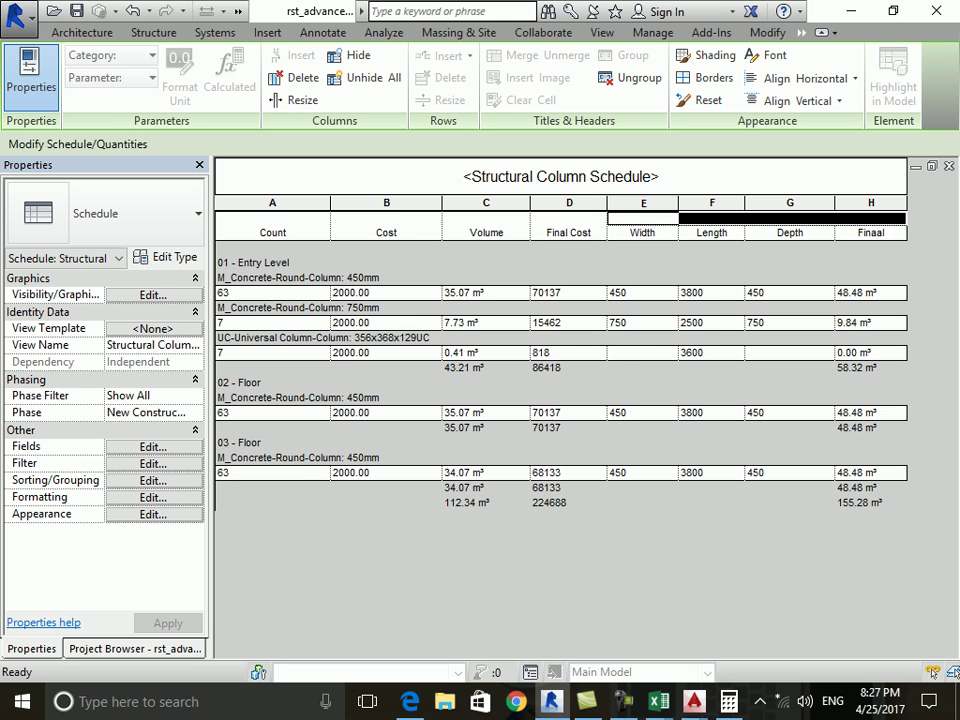
text(Dimensions)
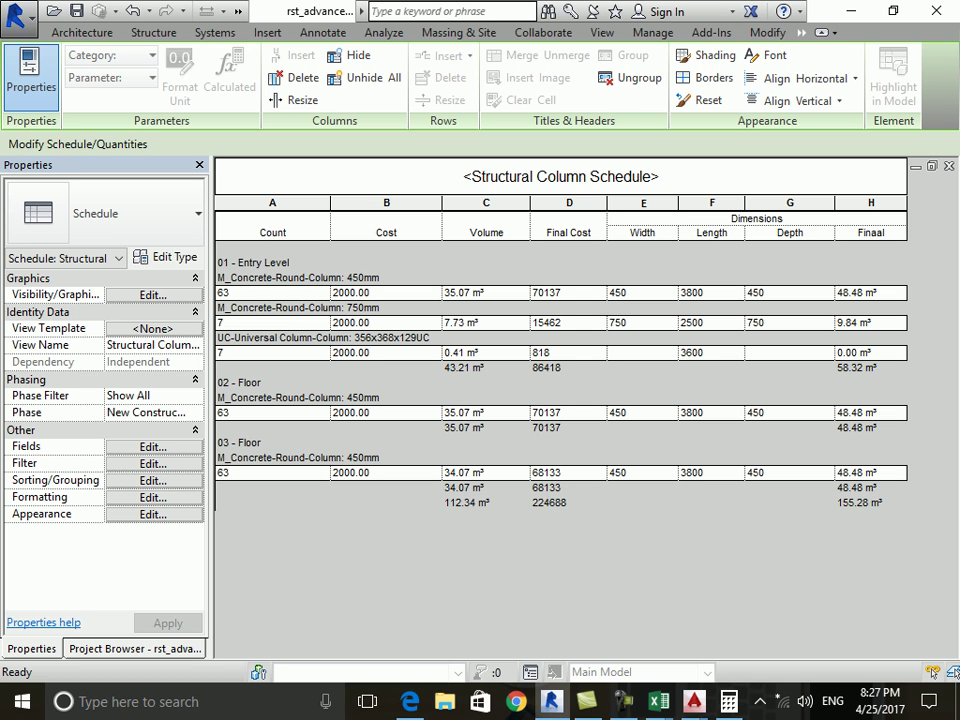
click(273, 232)
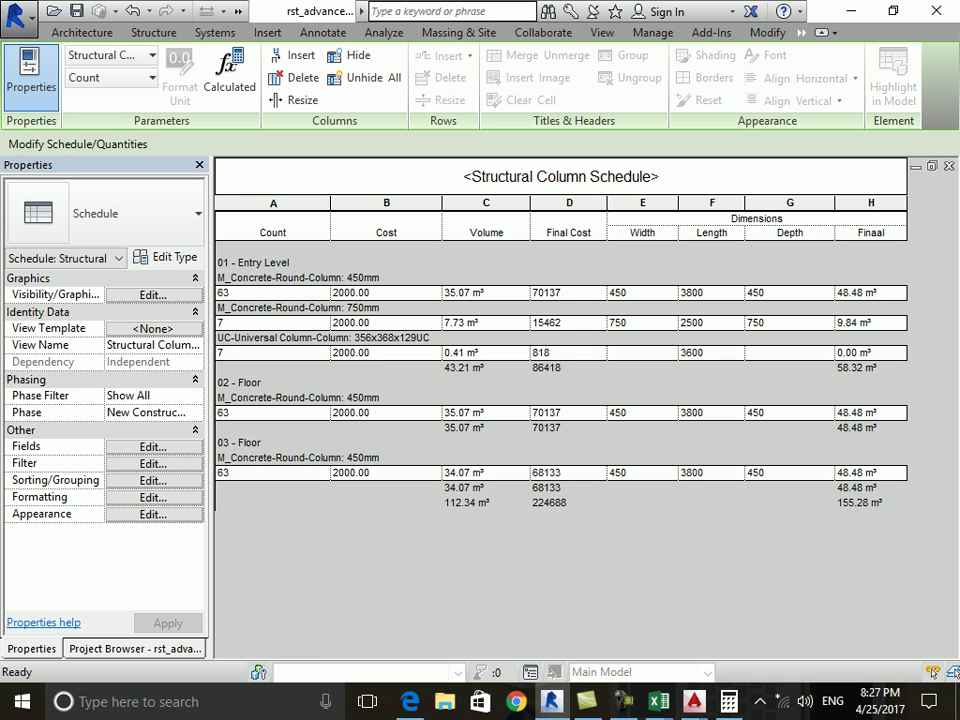
Group the Volume and Final Cost headers and select the Final Cost header.
drag(486, 232, 569, 232)
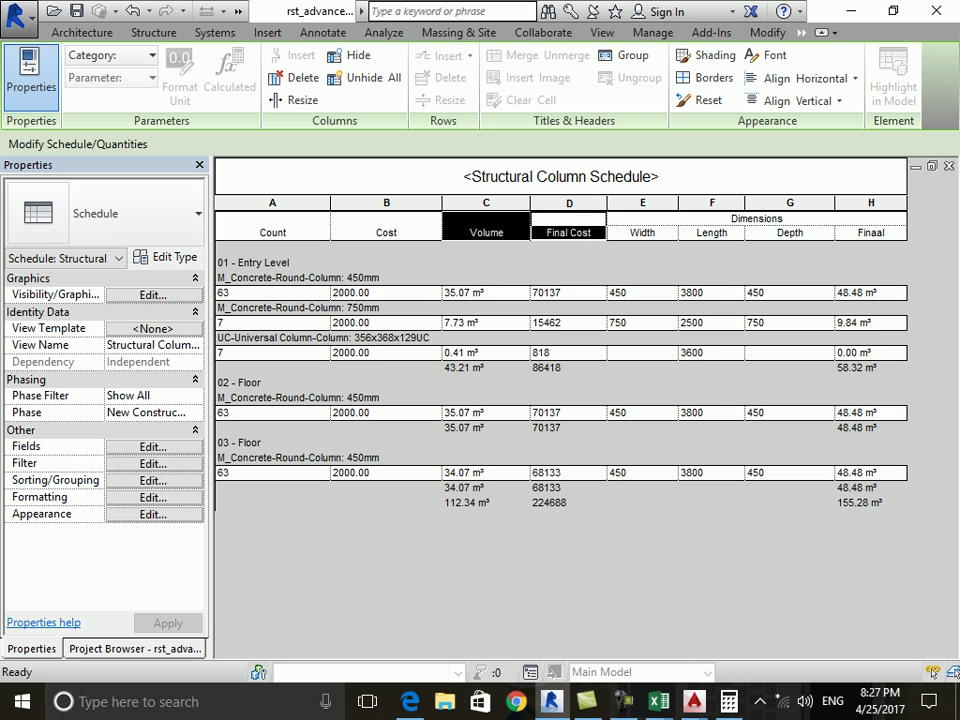
click(627, 55)
click(569, 232)
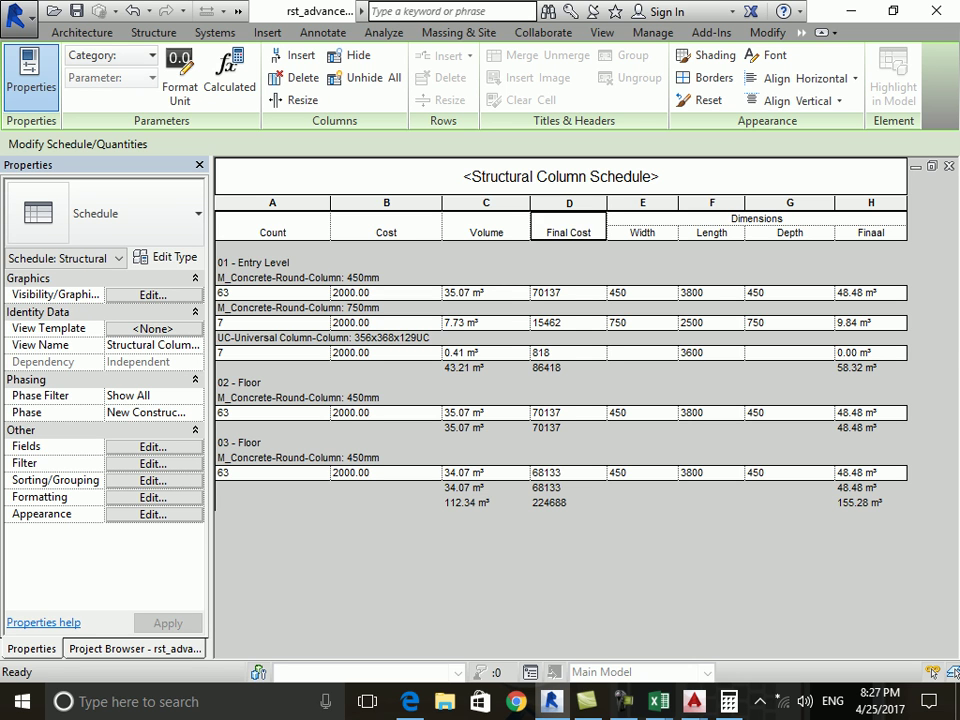
click(569, 225)
Move Final Cost above Volume in the scheduled fields list.
click(152, 446)
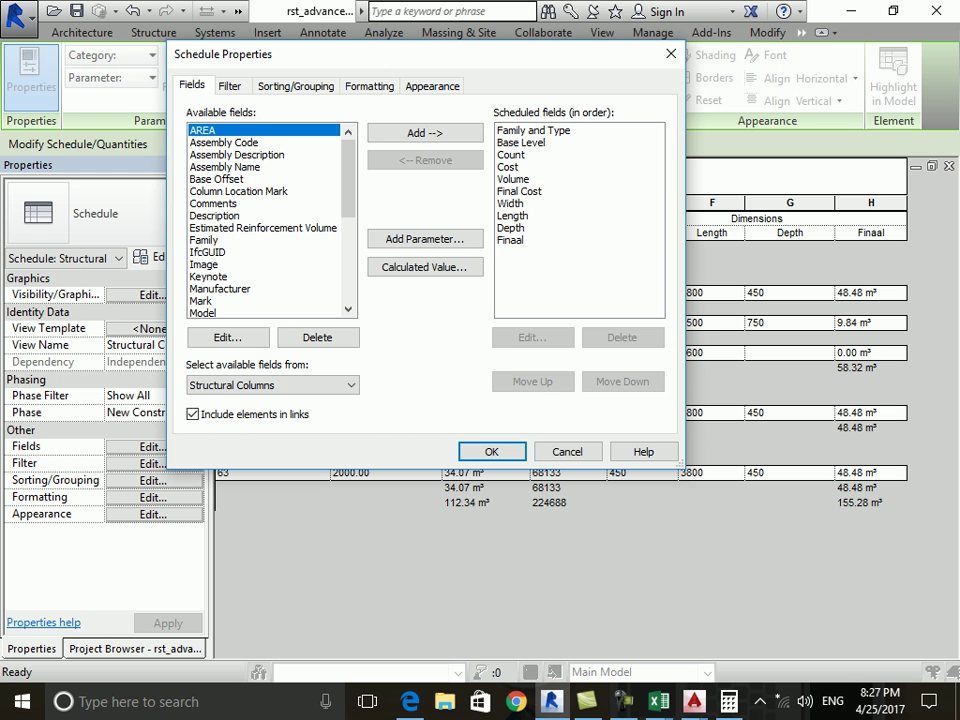
click(520, 191)
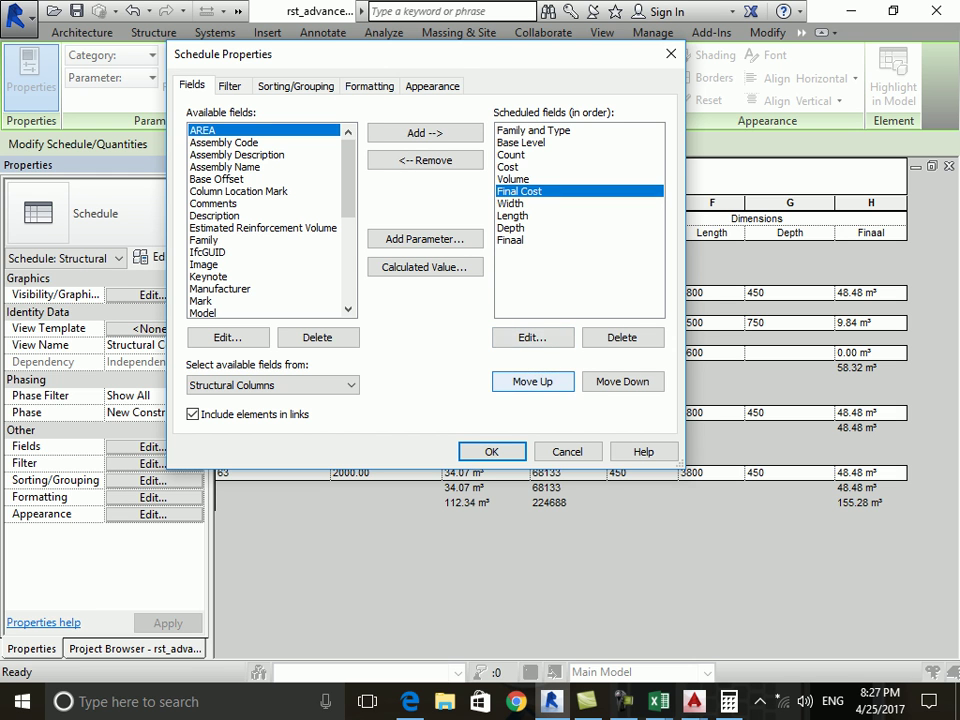
click(532, 381)
Group the Cost and Final Cost columns under a new shared header named 'Price'.
click(491, 451)
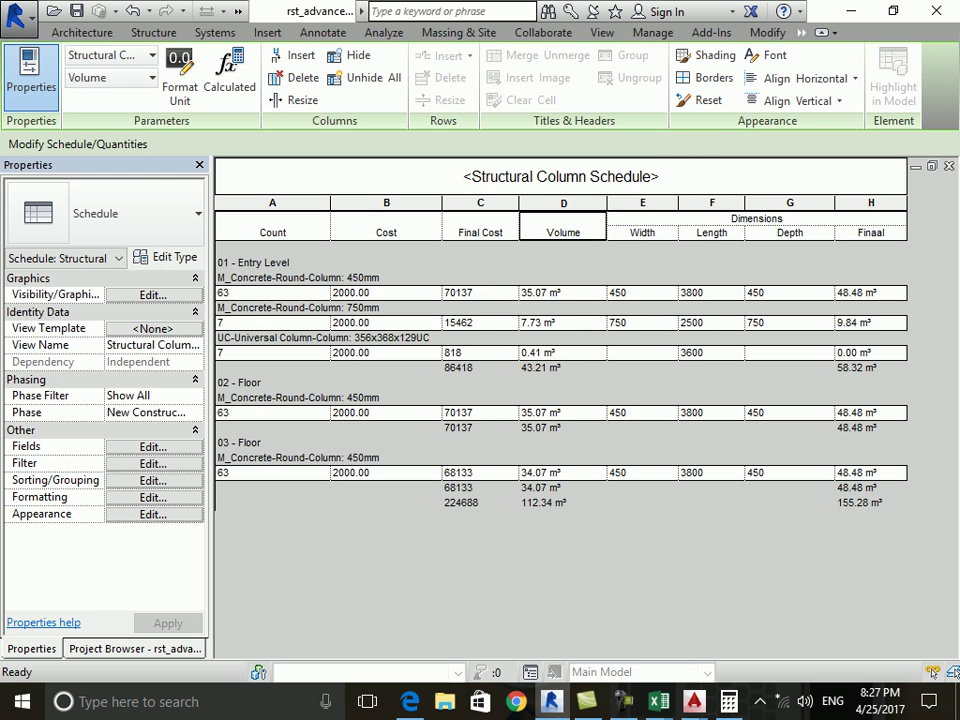
click(480, 232)
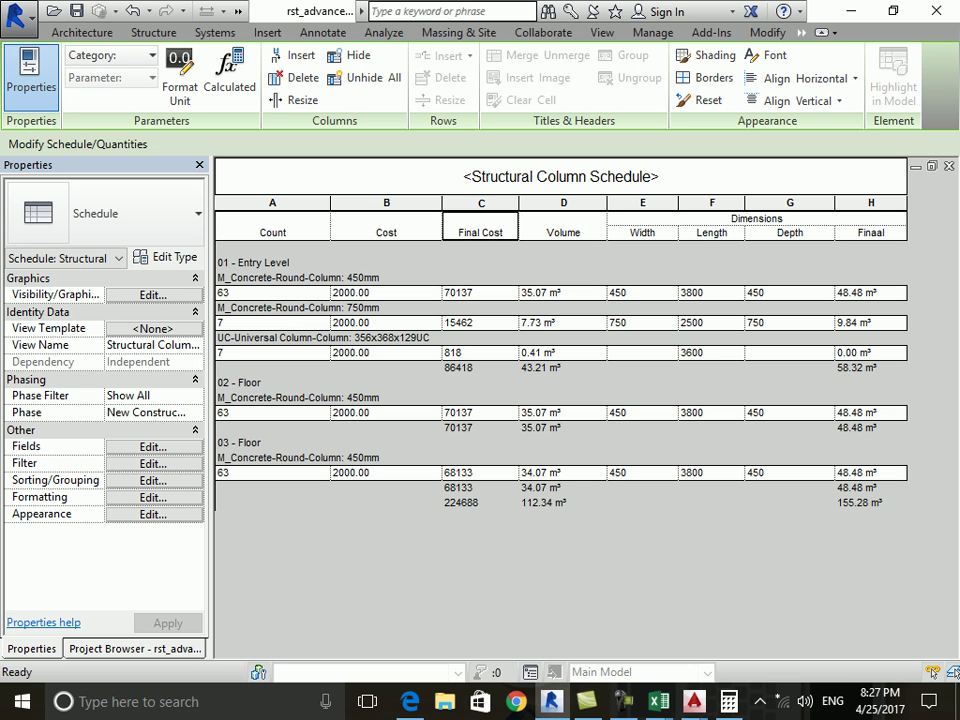
shift+click(386, 232)
click(633, 55)
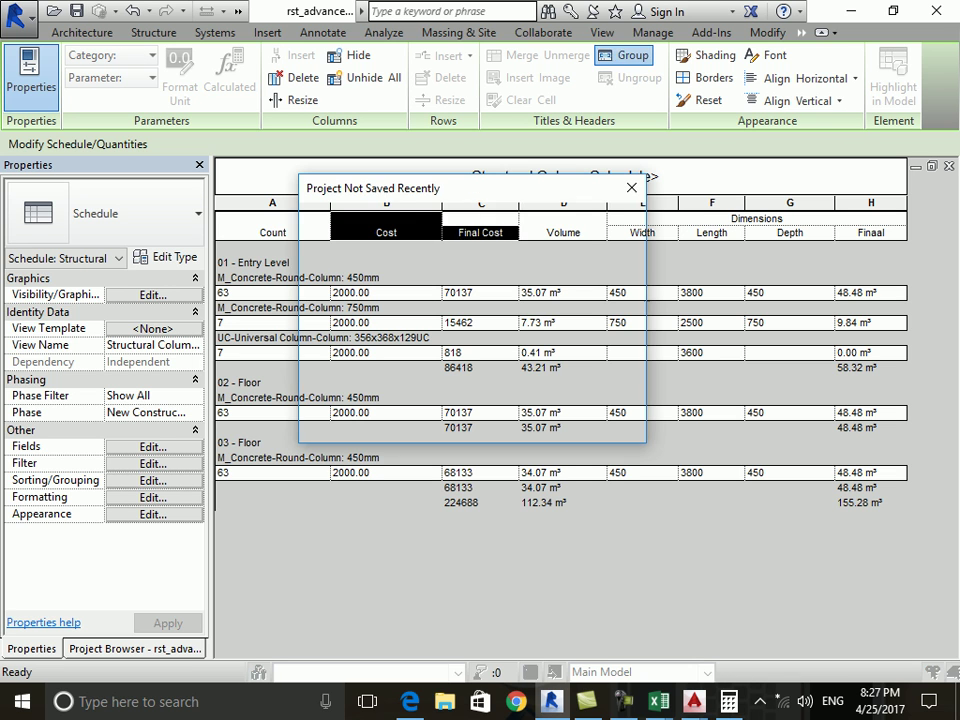
key(Escape)
click(472, 218)
text(Price)
key(Return)
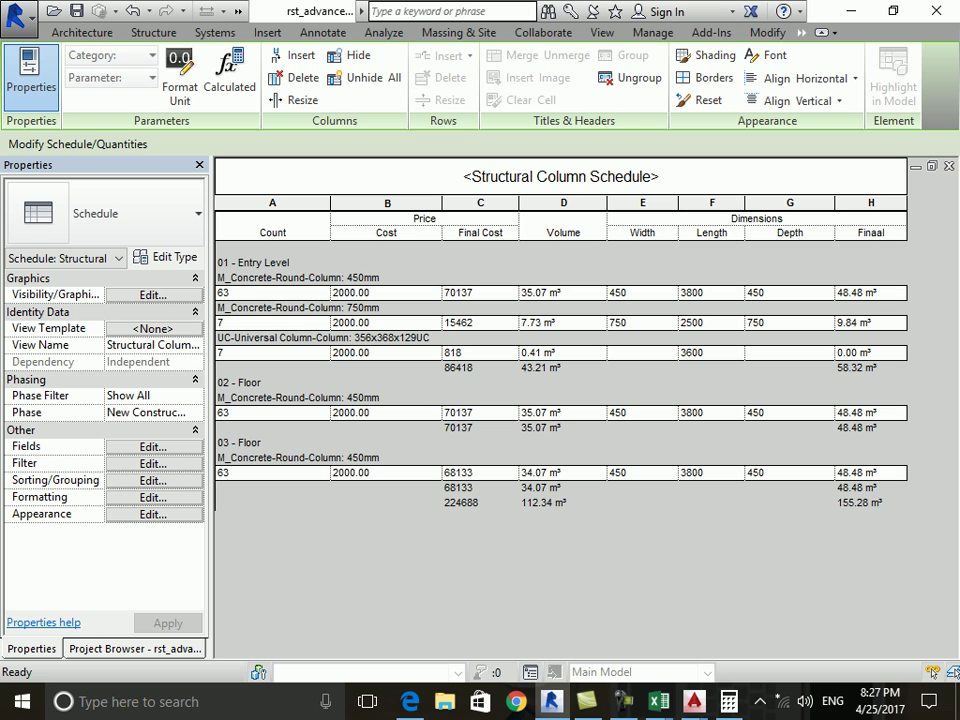
click(480, 232)
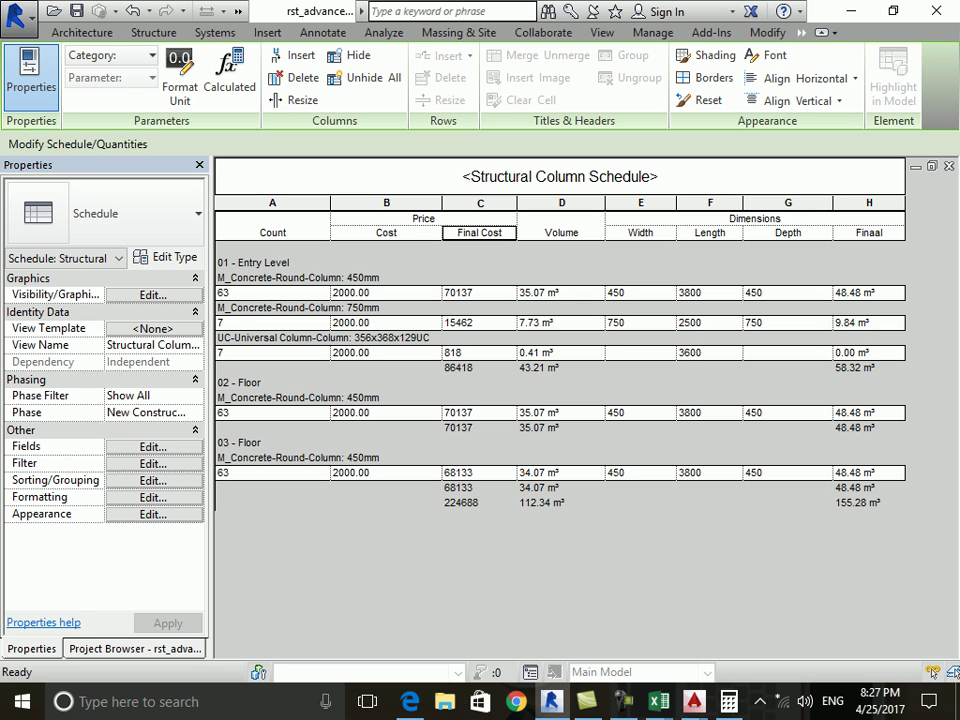
click(17, 15)
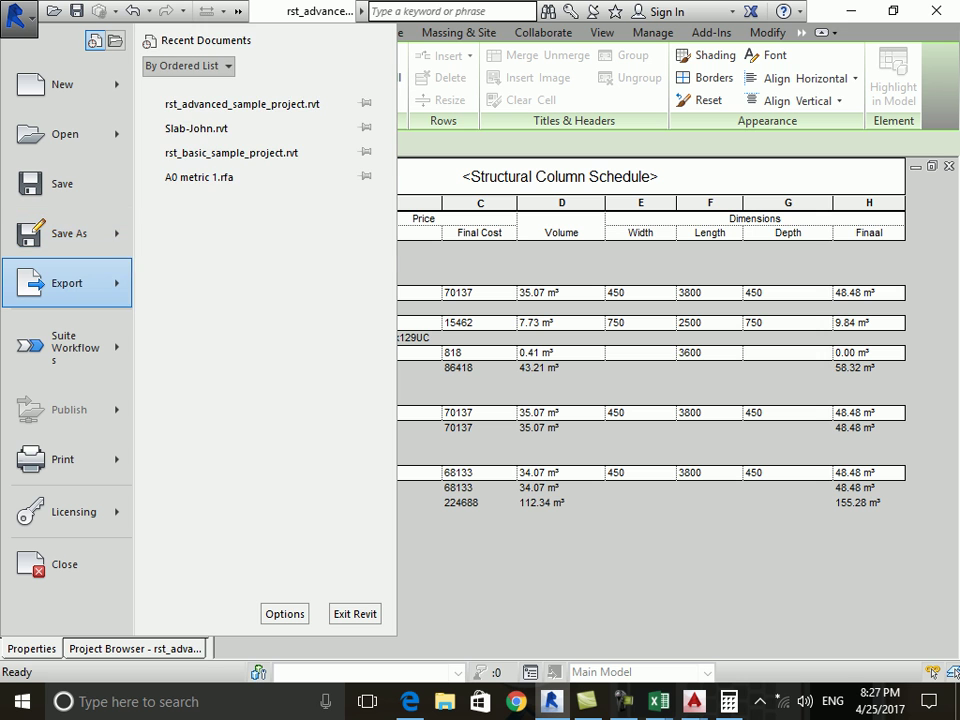
Export the schedule as the tab-delimited text file 'Structural Column Schedule-1' on the Desktop.
scroll(258, 330, down, 2)
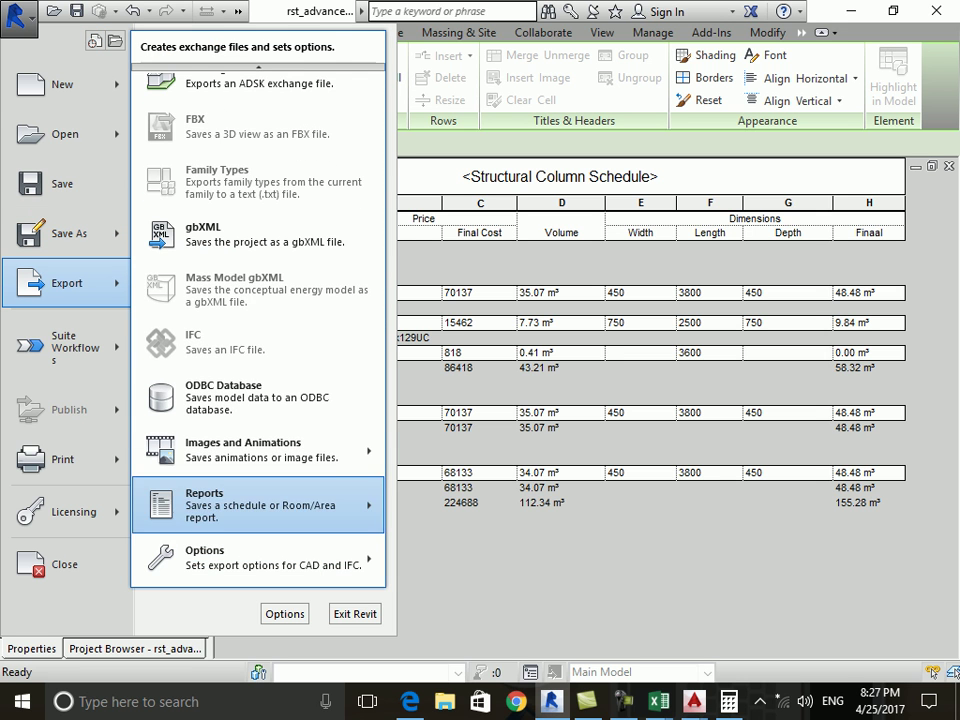
click(440, 492)
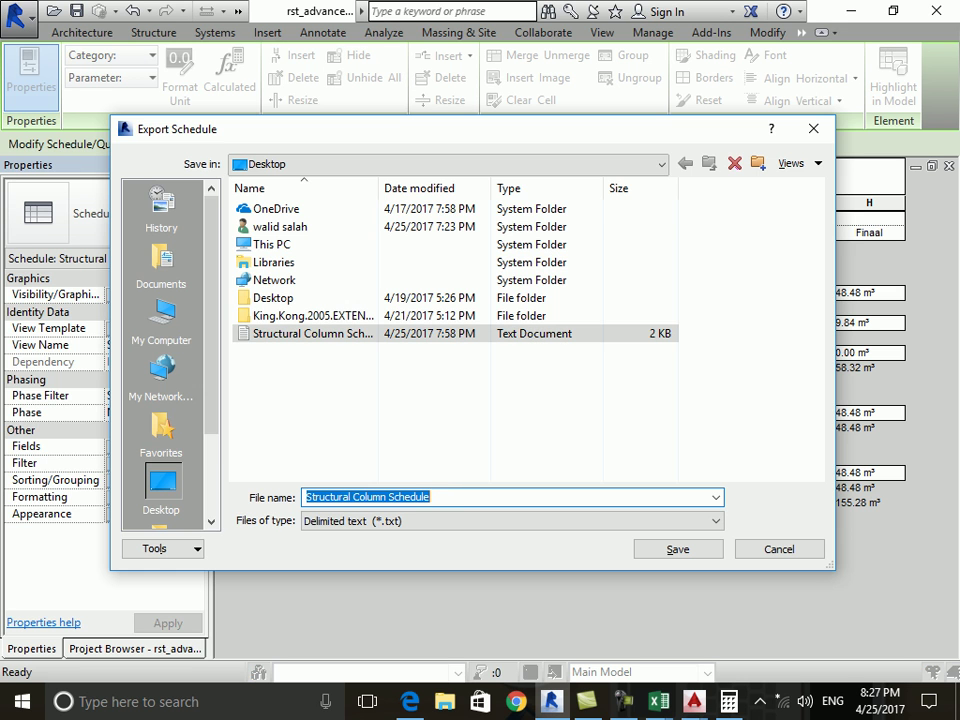
key(End)
text(-1)
key(ctrl+a)
key(Return)
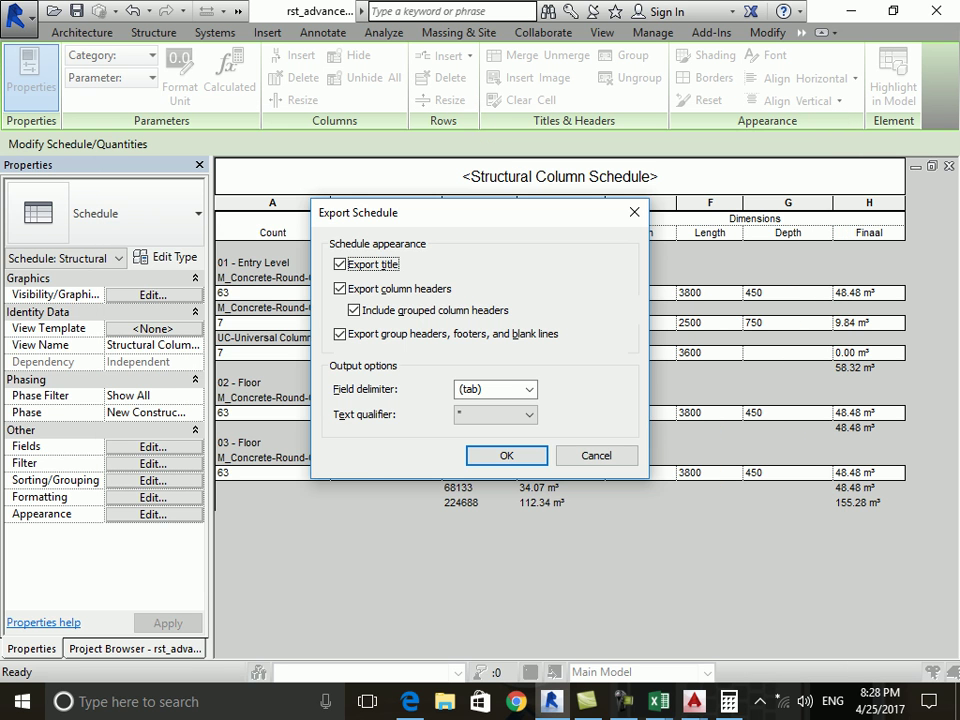
key(Return)
right_click(659, 701)
key(Escape)
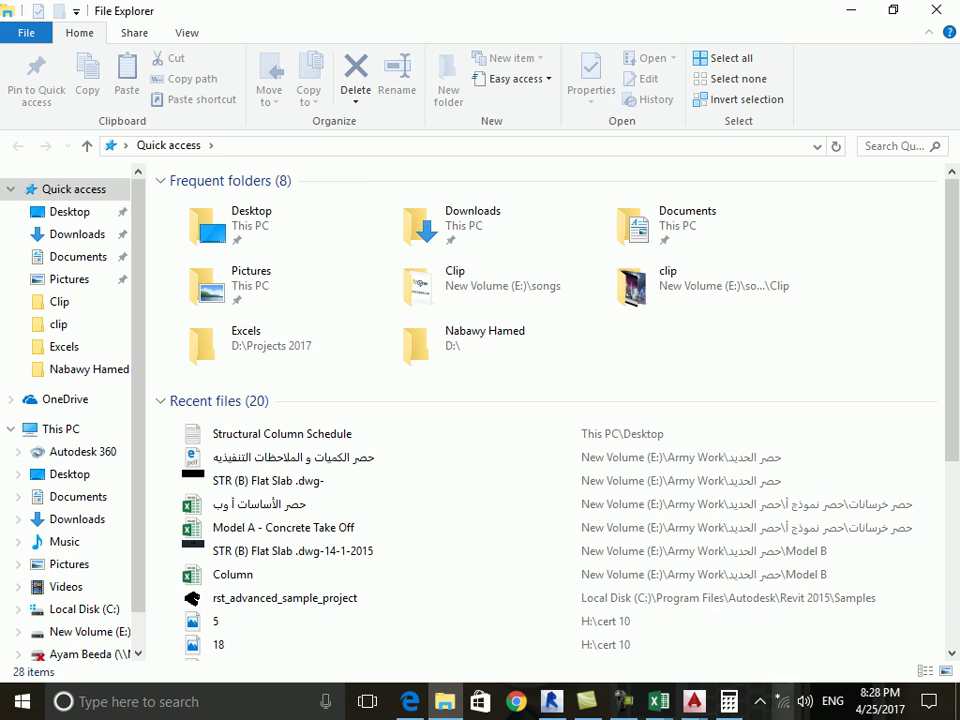
Open the exported Structural Column Schedule text file in Excel, maximized.
click(878, 620)
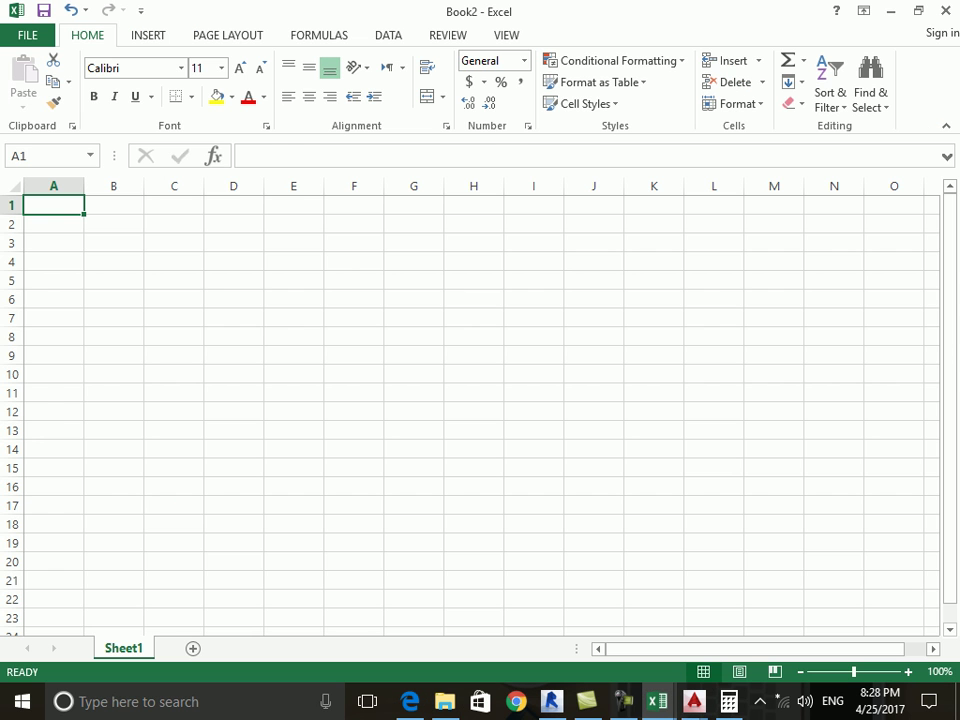
click(918, 10)
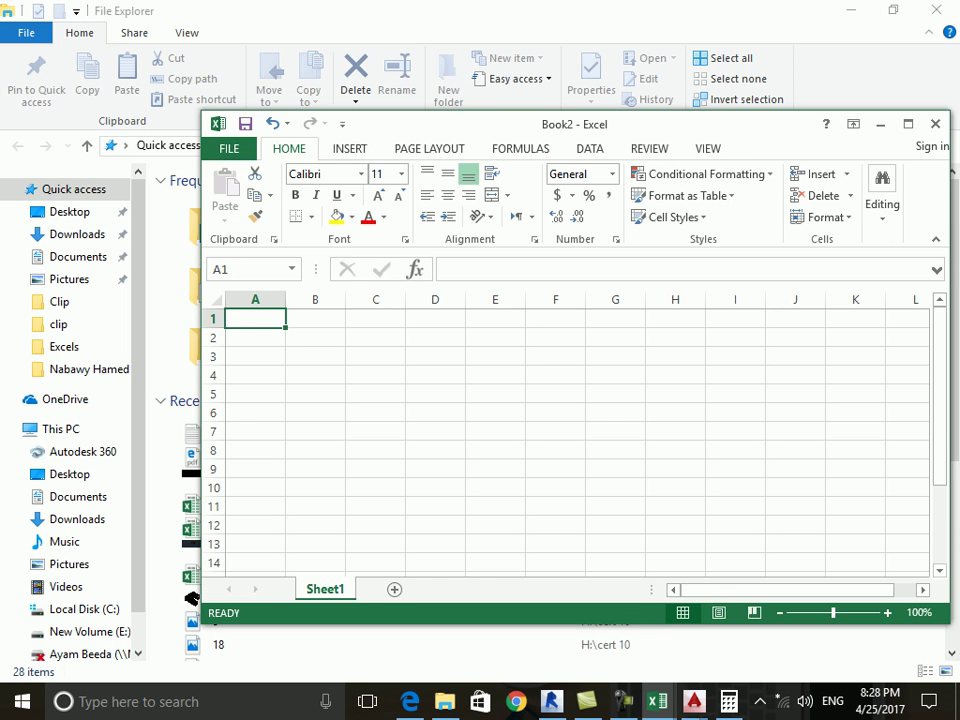
drag(470, 124, 589, 202)
click(250, 434)
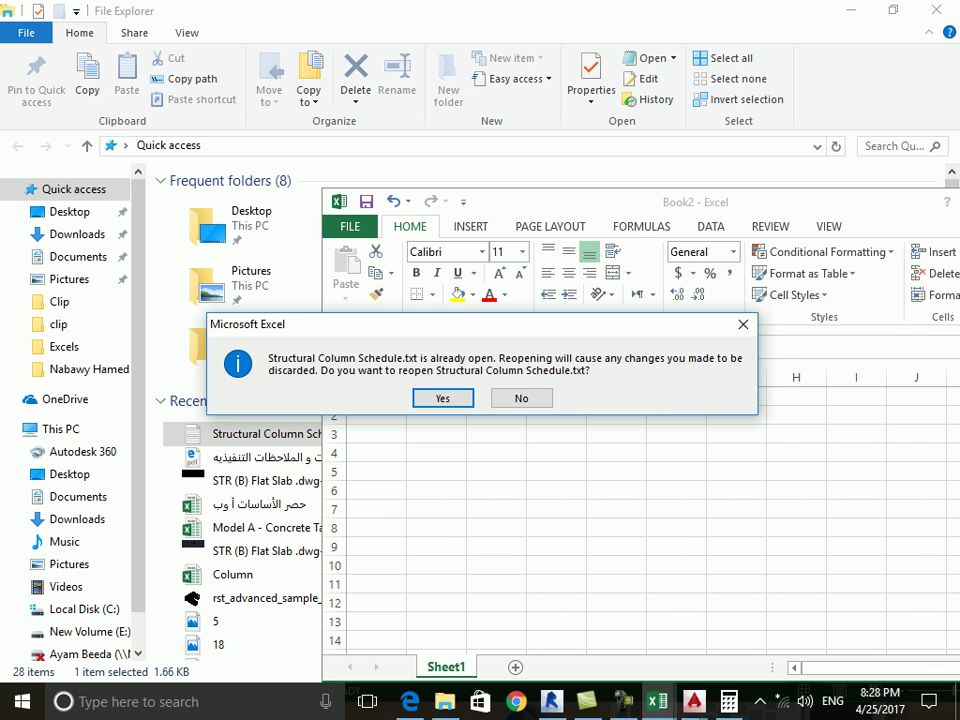
key(Return)
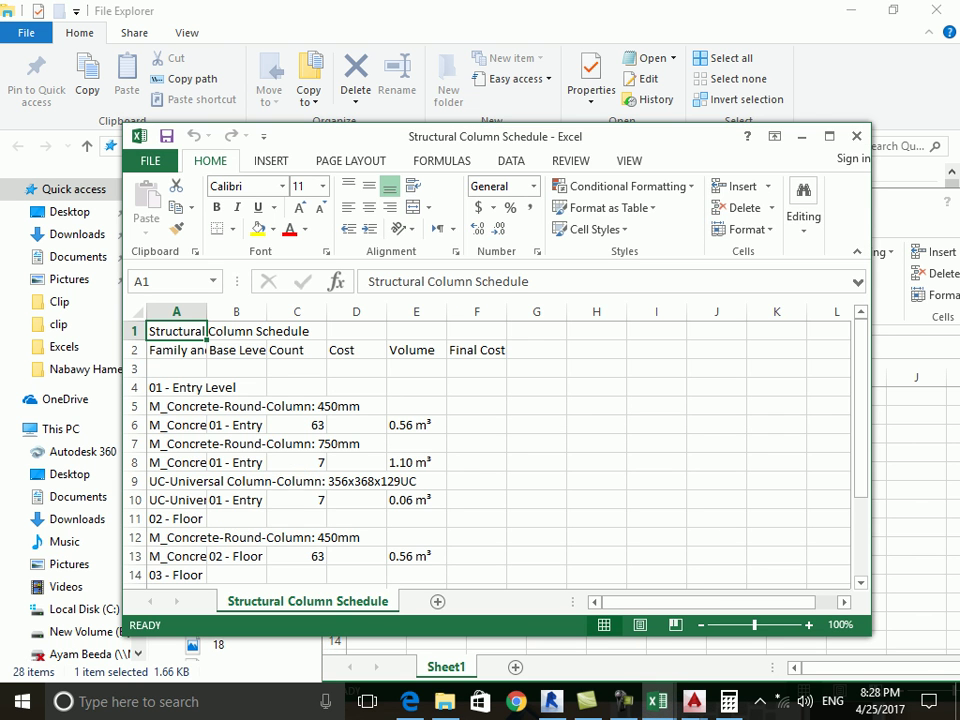
click(828, 136)
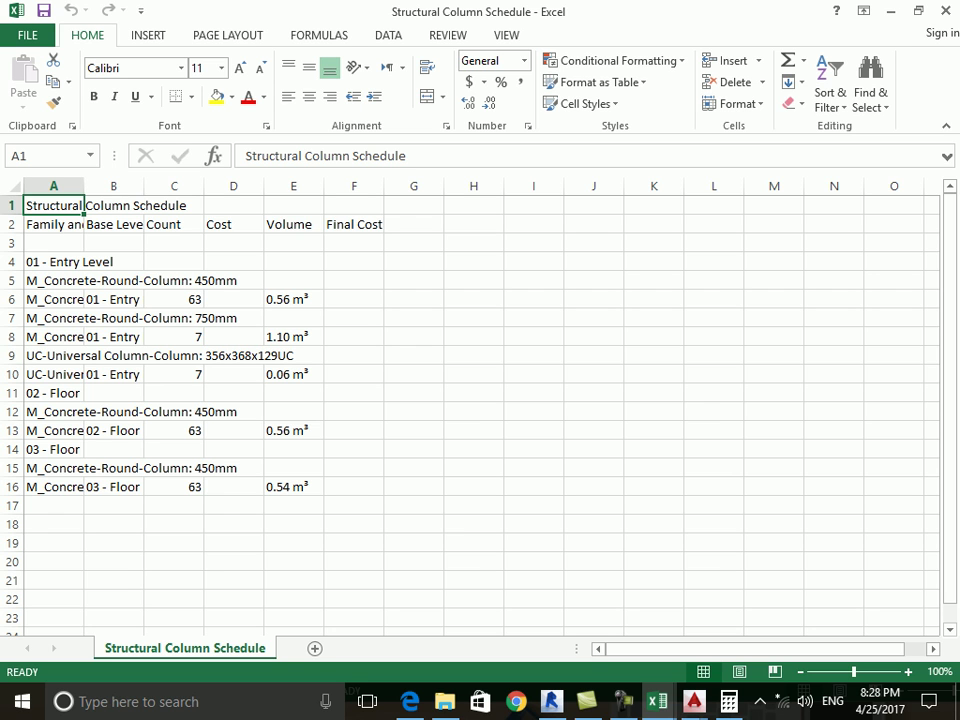
Widen columns A, B, C, E and F, then return to Revit's schedule.
drag(84, 186, 133, 186)
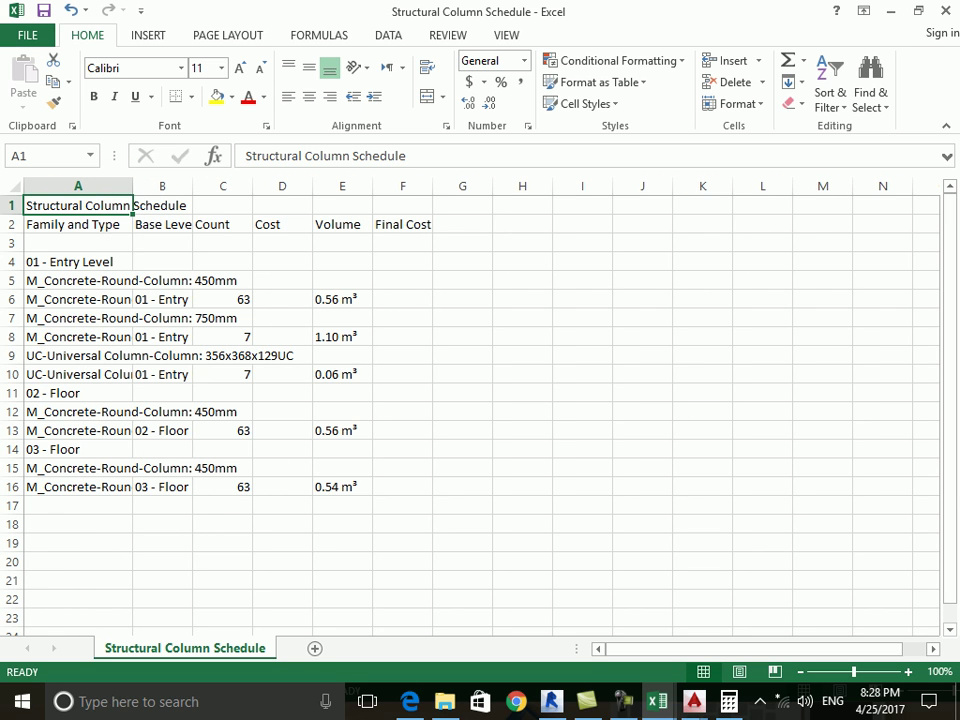
drag(192, 186, 252, 186)
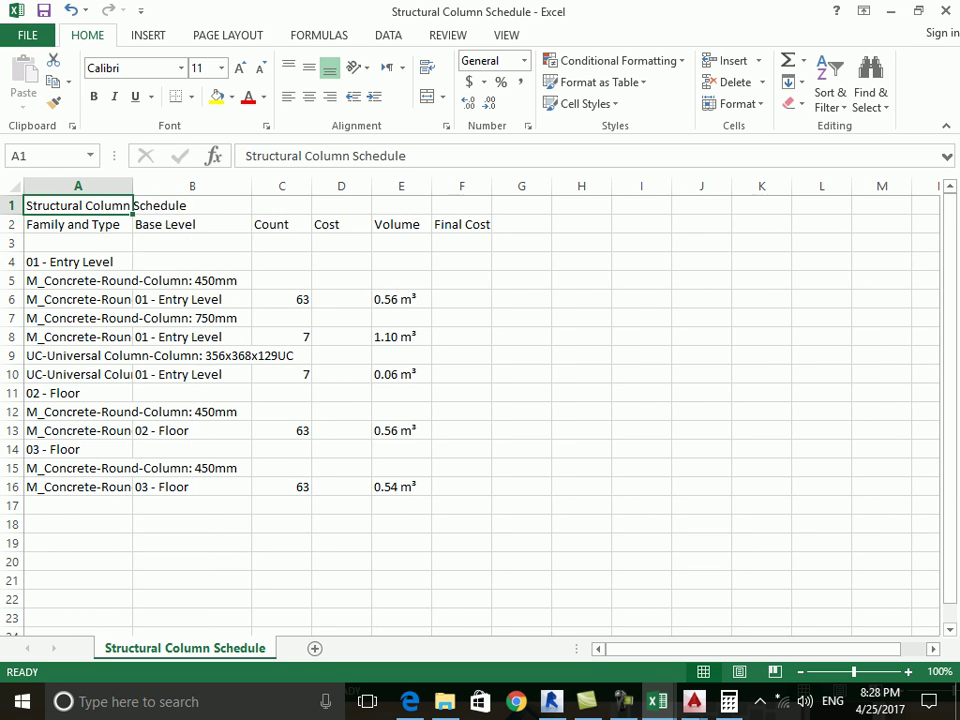
drag(311, 186, 351, 186)
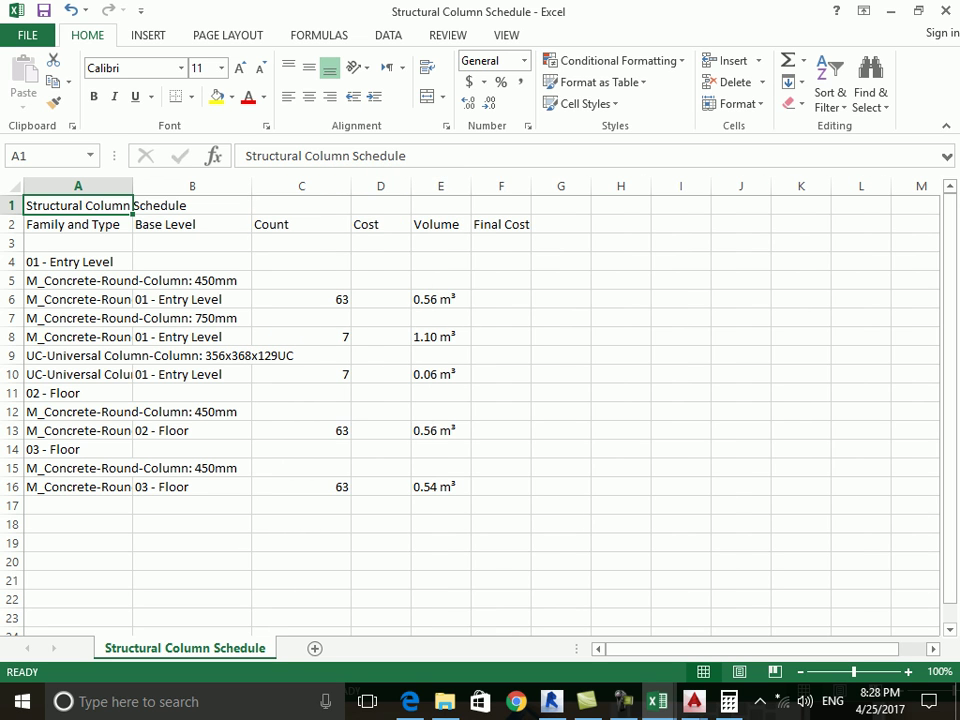
drag(471, 186, 502, 186)
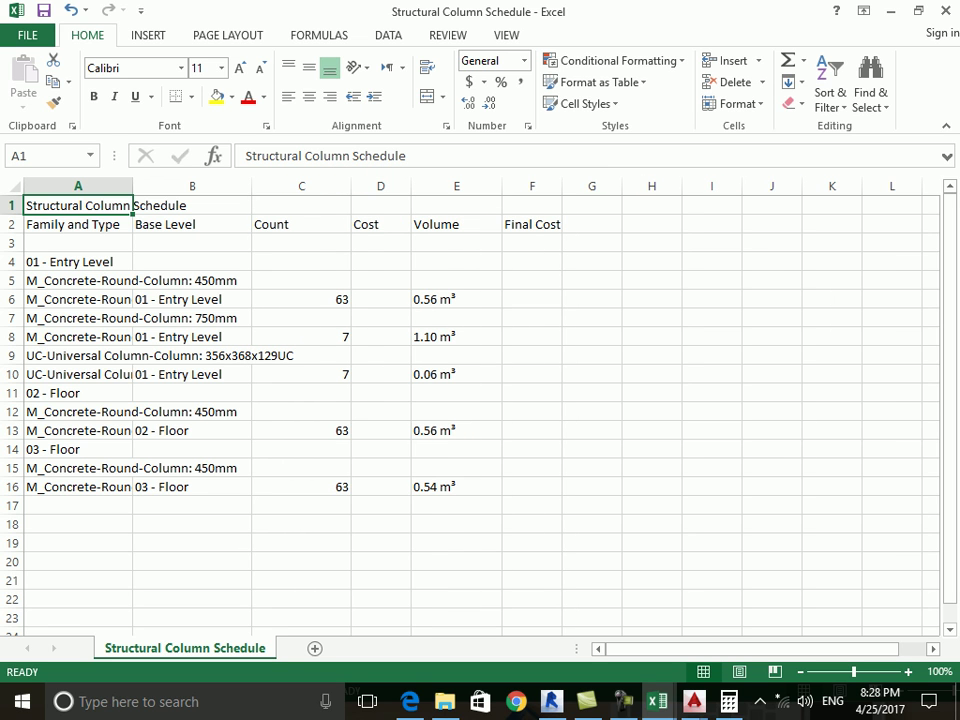
drag(562, 186, 589, 186)
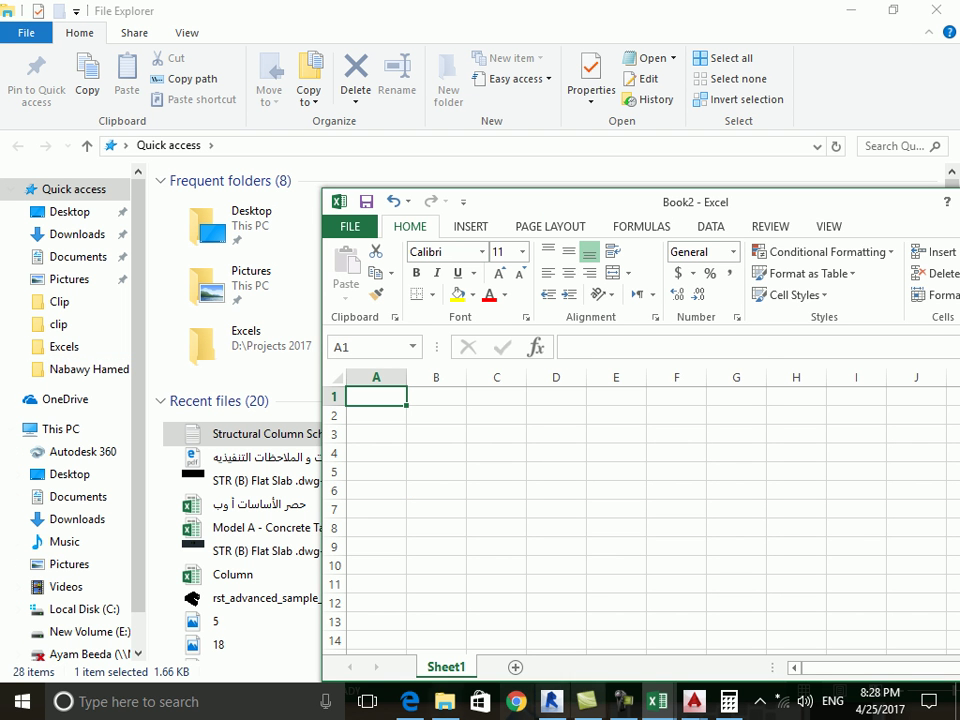
click(550, 701)
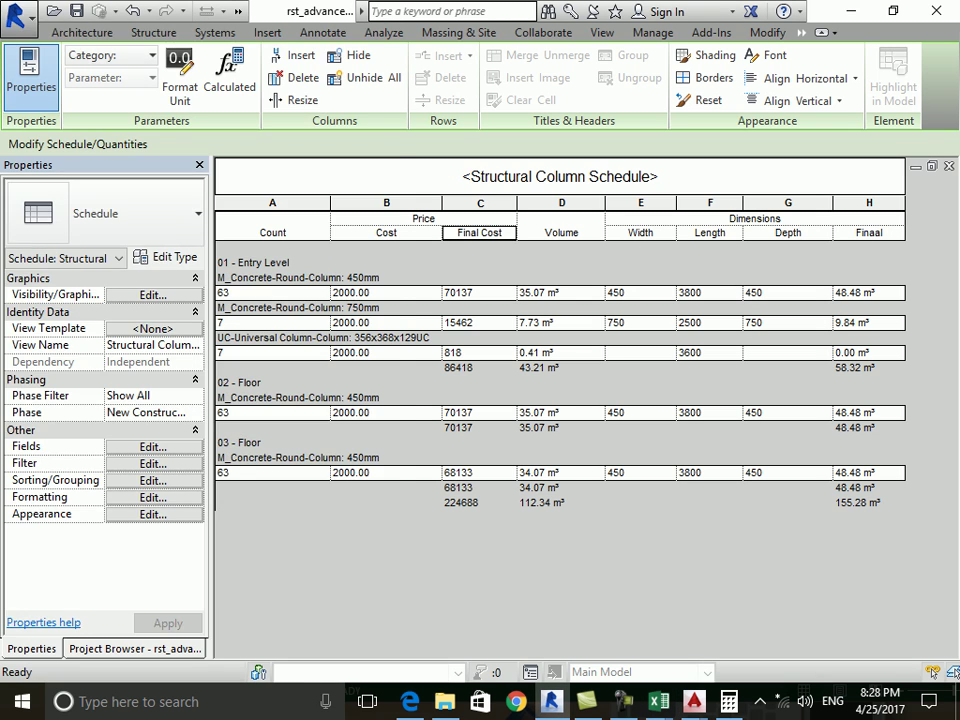
Export the schedule as 'Structural Column Schedule-2' on the Desktop with default export options.
click(17, 16)
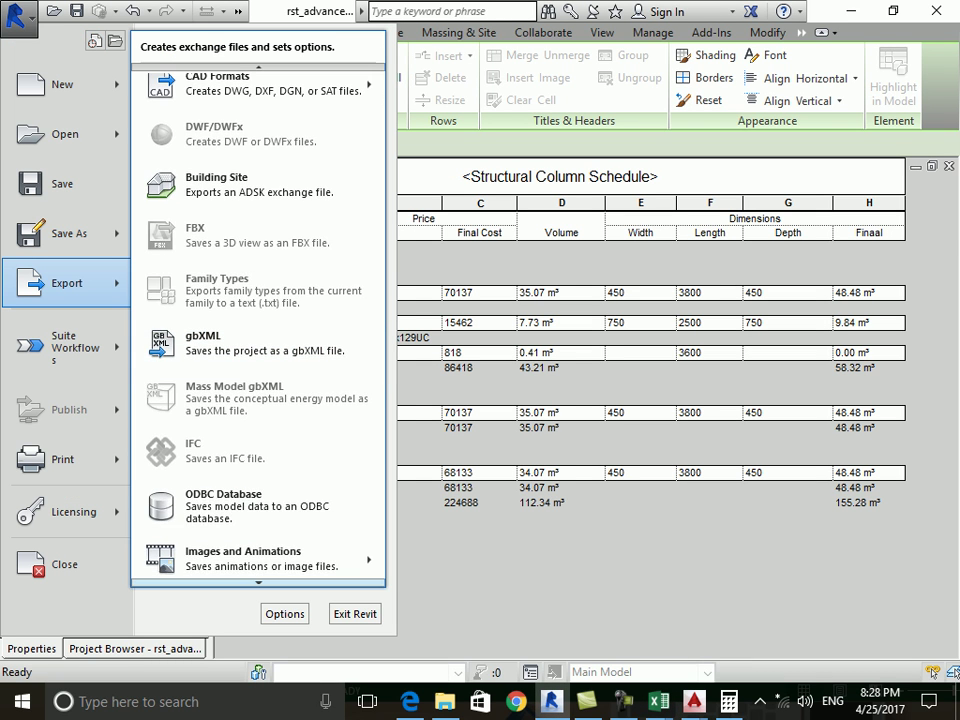
click(440, 491)
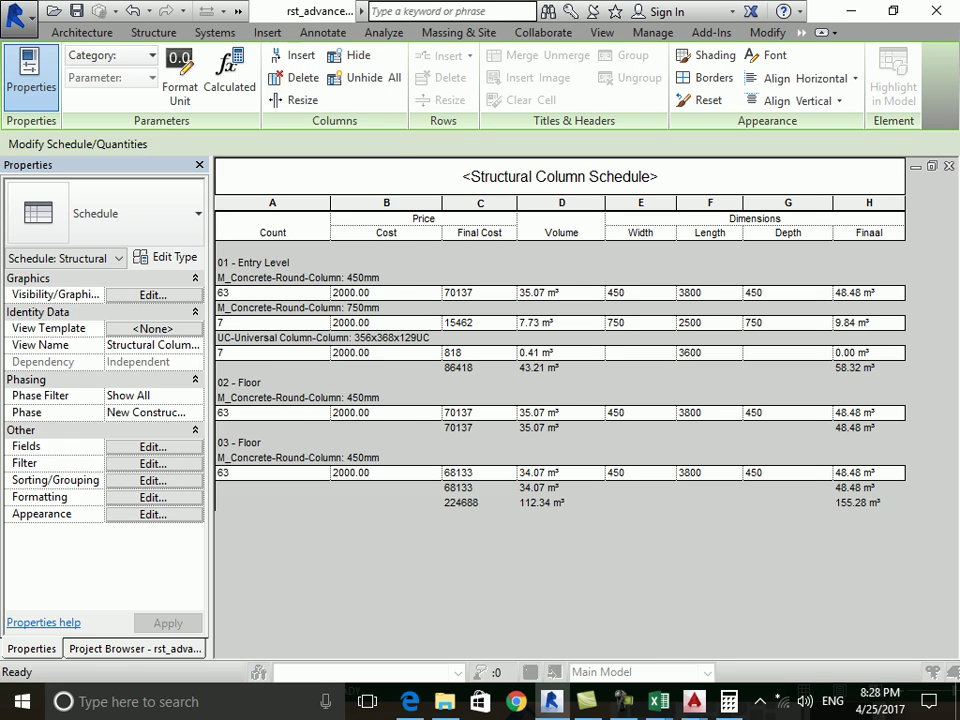
click(500, 497)
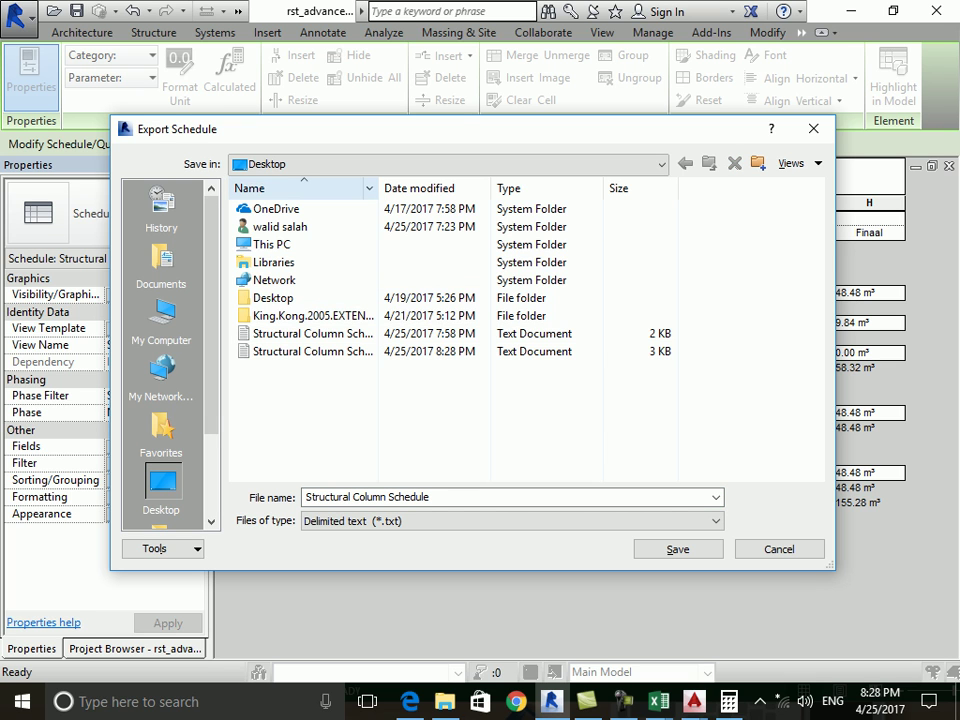
drag(378, 188, 486, 188)
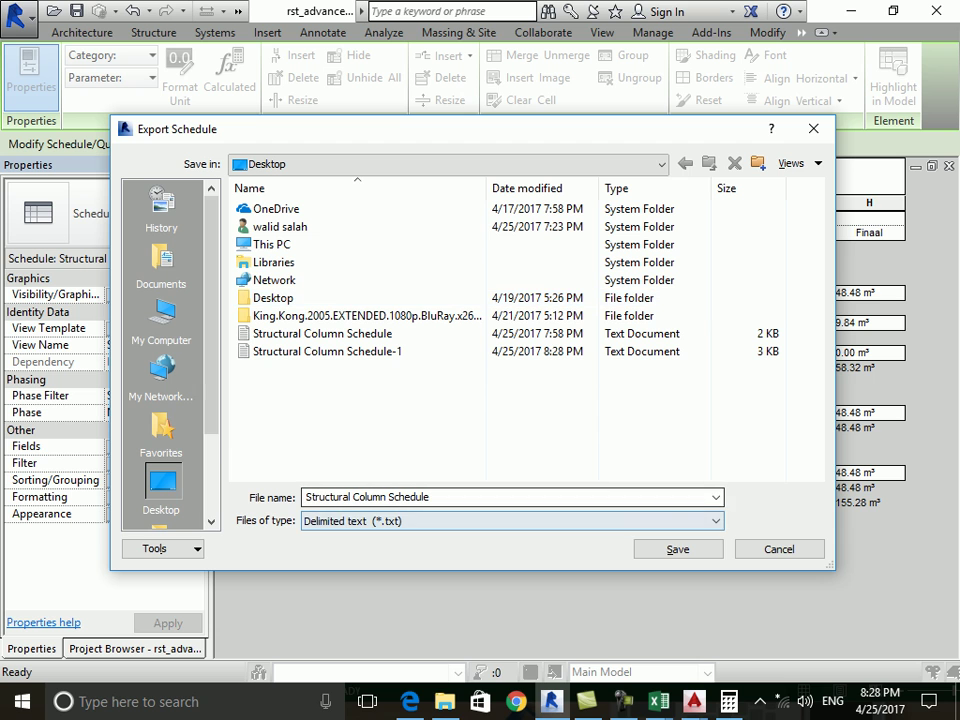
key(shift+Tab)
key(End)
text(-2)
click(677, 549)
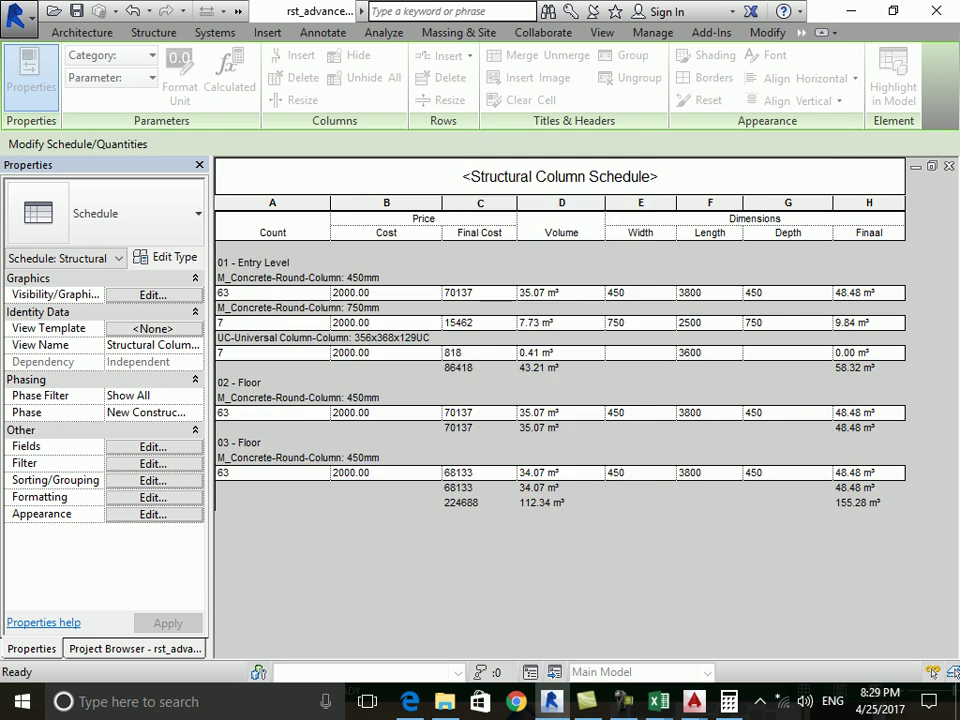
key(Return)
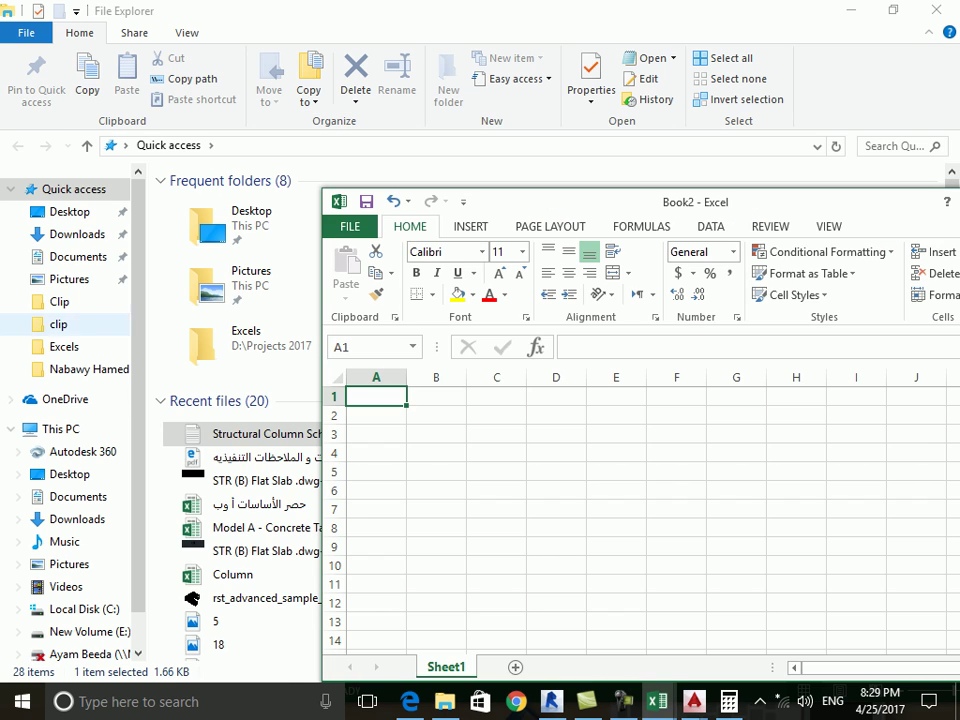
Reopen the original Structural Column Schedule file from the Desktop in Excel.
click(70, 211)
mouse_move(657, 701)
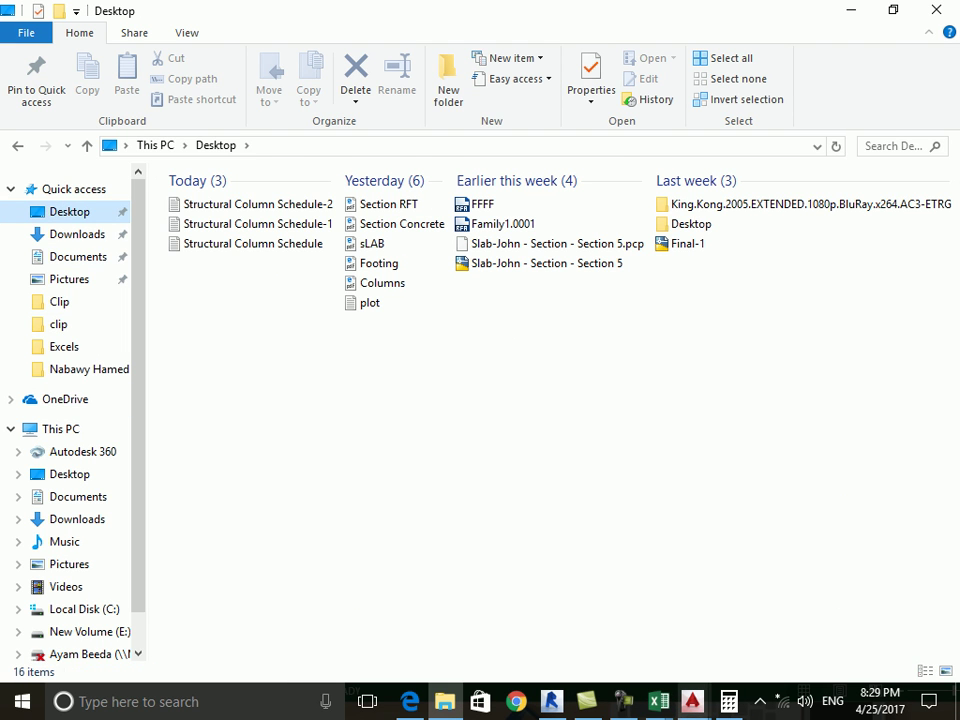
click(882, 620)
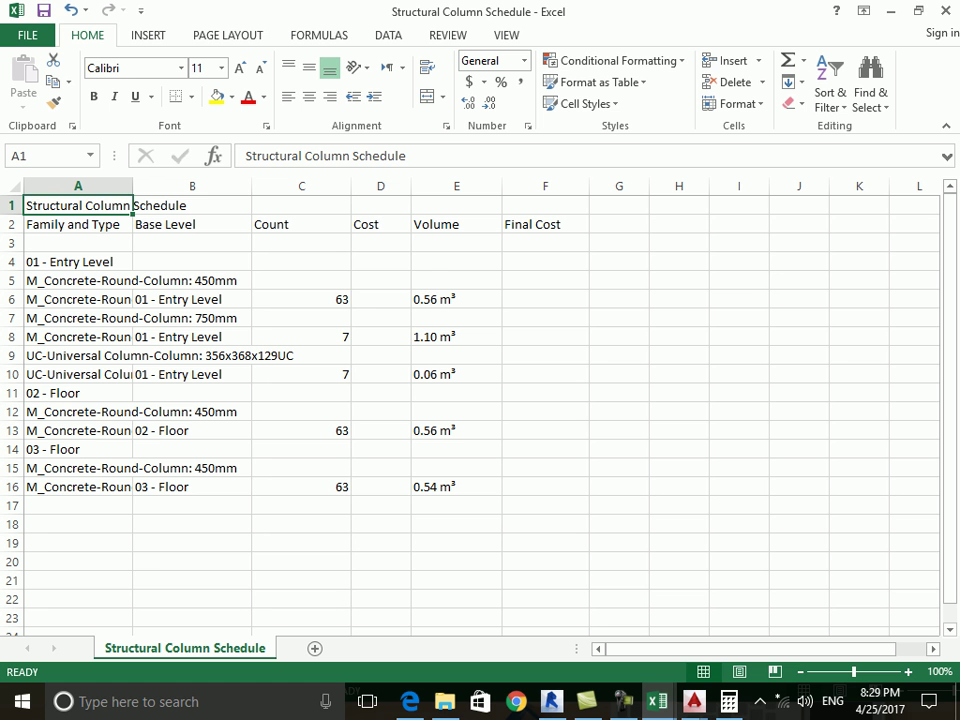
key(super+Down)
drag(560, 136, 766, 128)
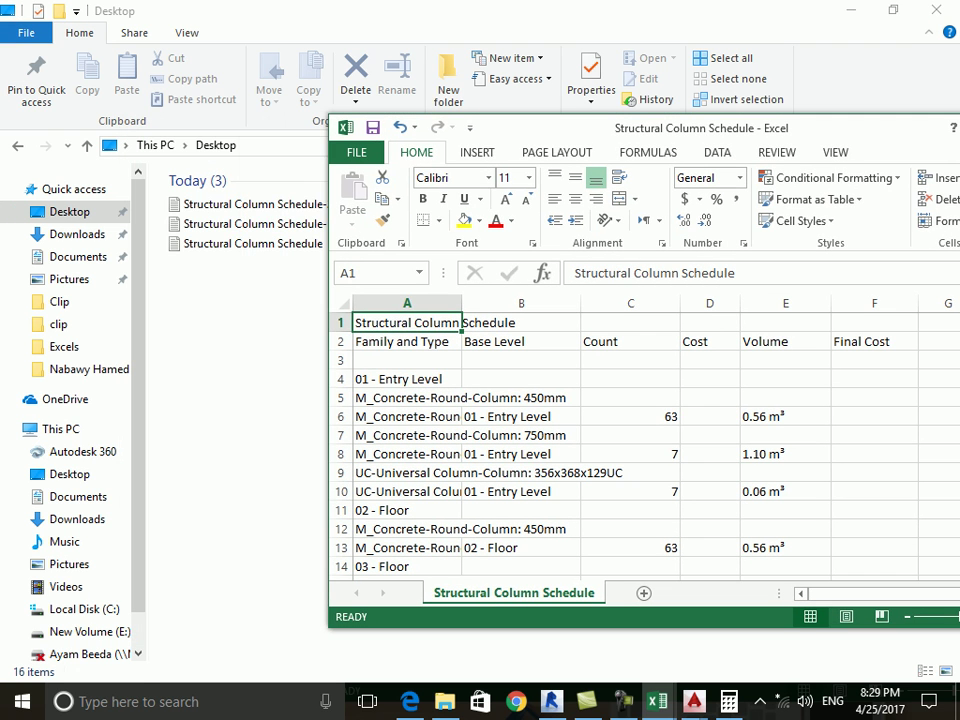
click(250, 243)
double_click(250, 243)
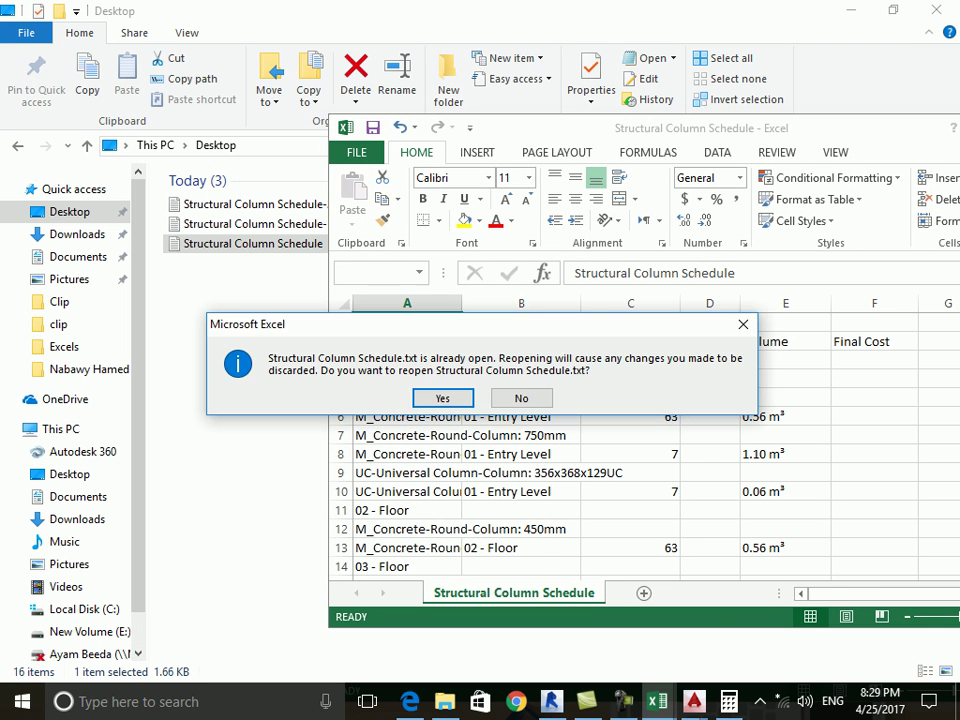
click(439, 399)
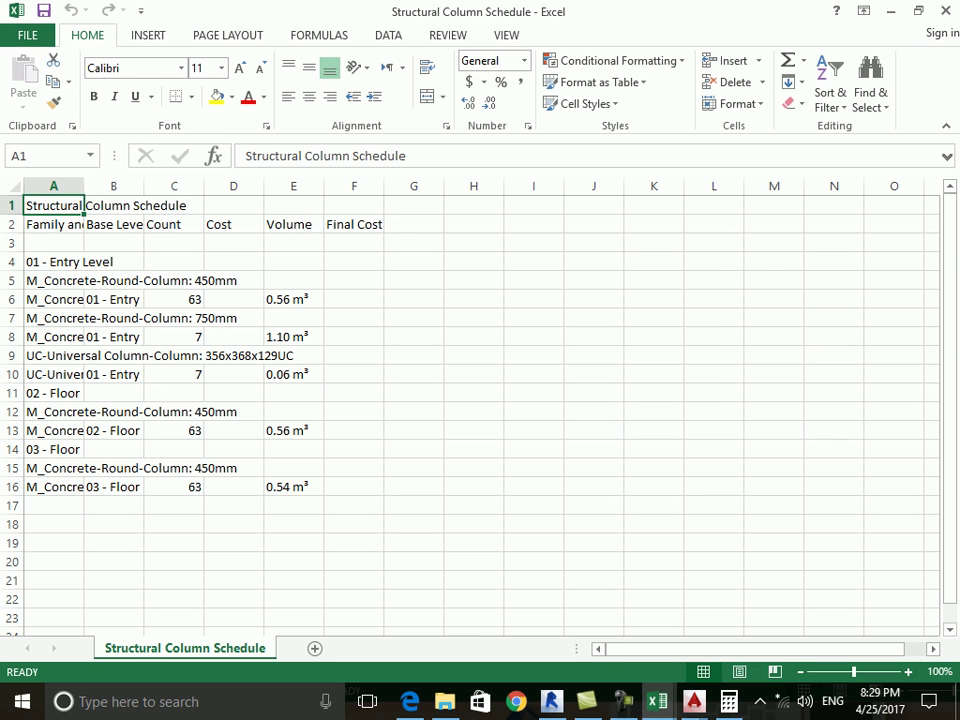
Close the Structural Column Schedule workbook and the blank Book1 workbook.
click(945, 10)
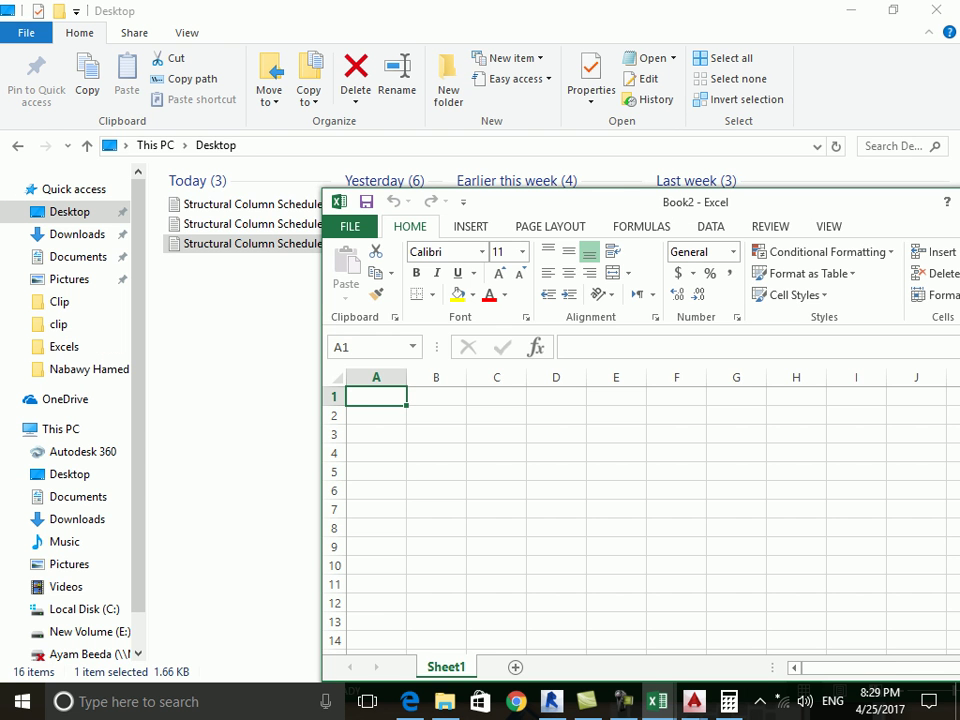
drag(640, 201, 372, 208)
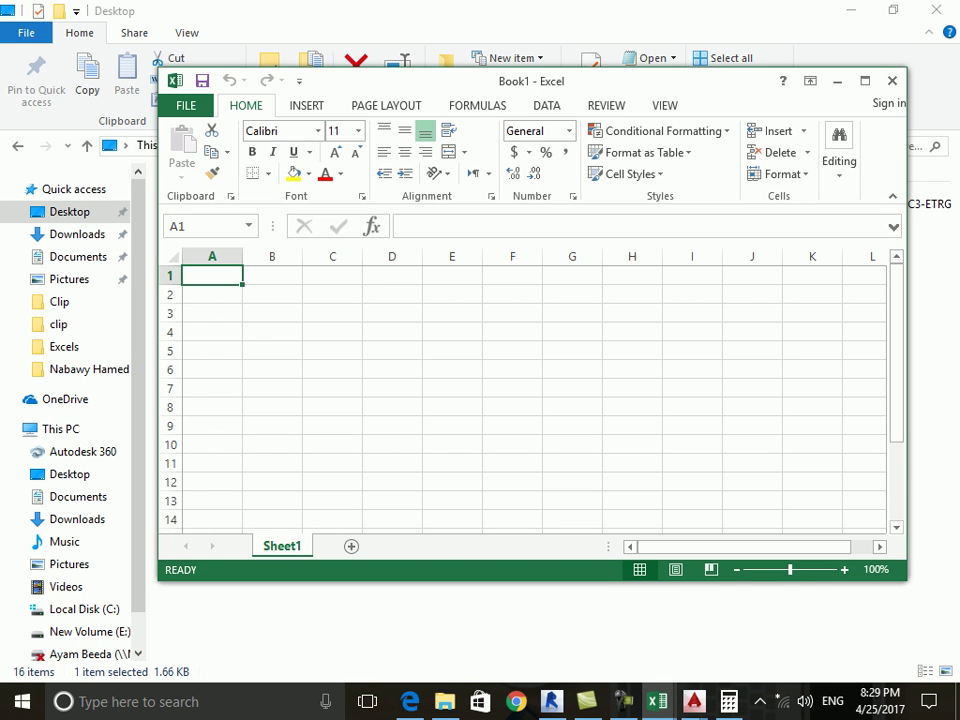
key(alt+F4)
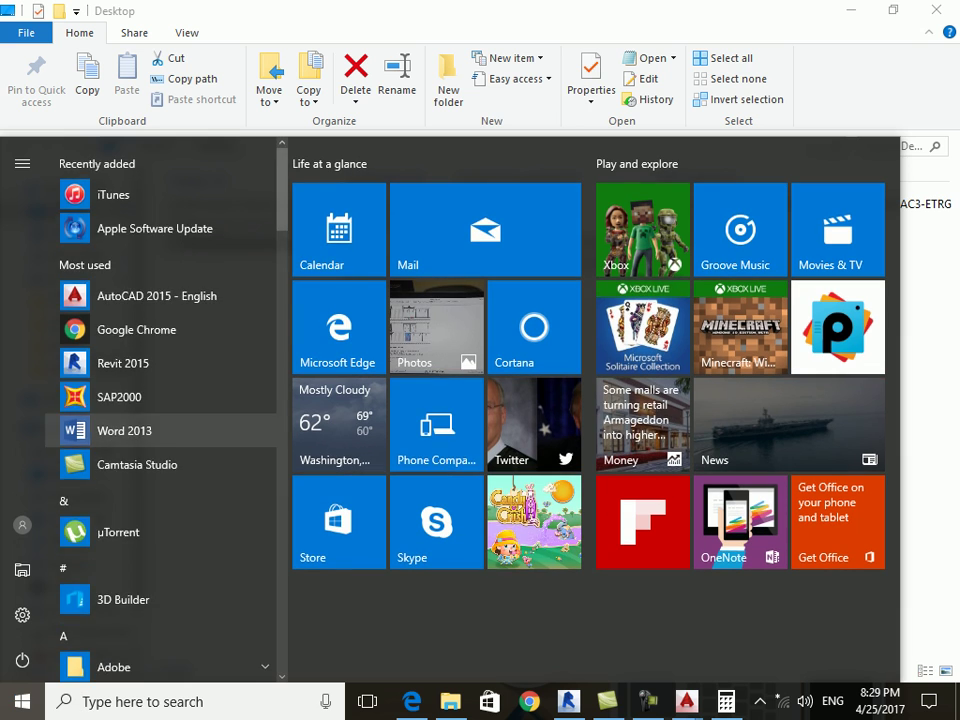
Search 'exc' in the Start menu to launch Excel 2013 and create a blank workbook.
scroll(150, 430, down, 3)
scroll(150, 430, up, 1)
scroll(150, 430, up, 2)
scroll(160, 330, down, 3)
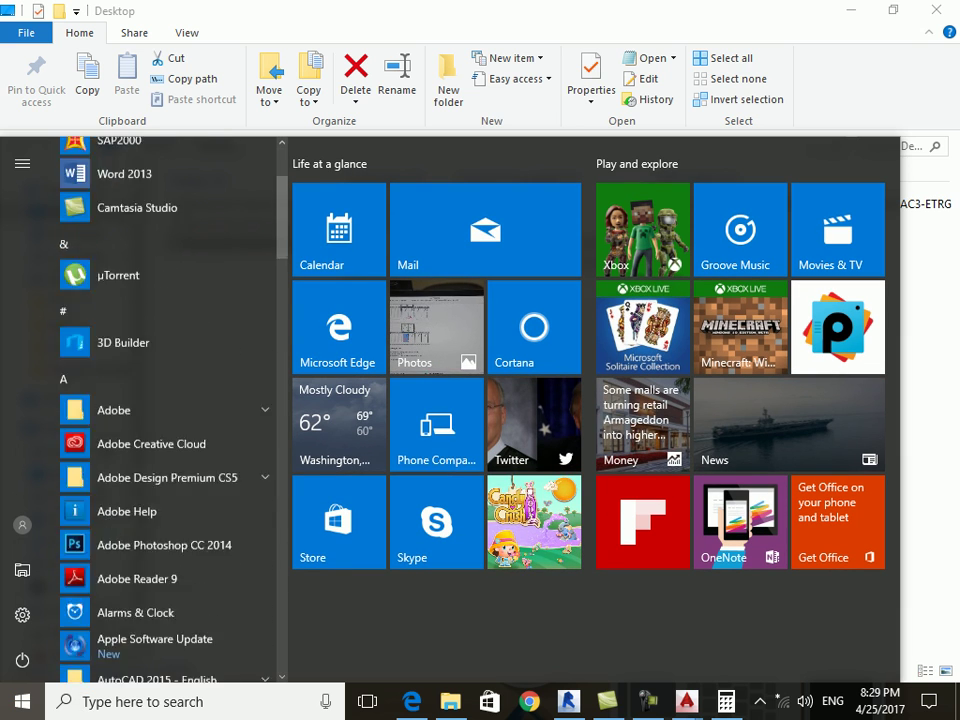
scroll(160, 330, down, 2)
scroll(160, 330, down, 3)
scroll(160, 330, down, 4)
scroll(160, 350, down, 5)
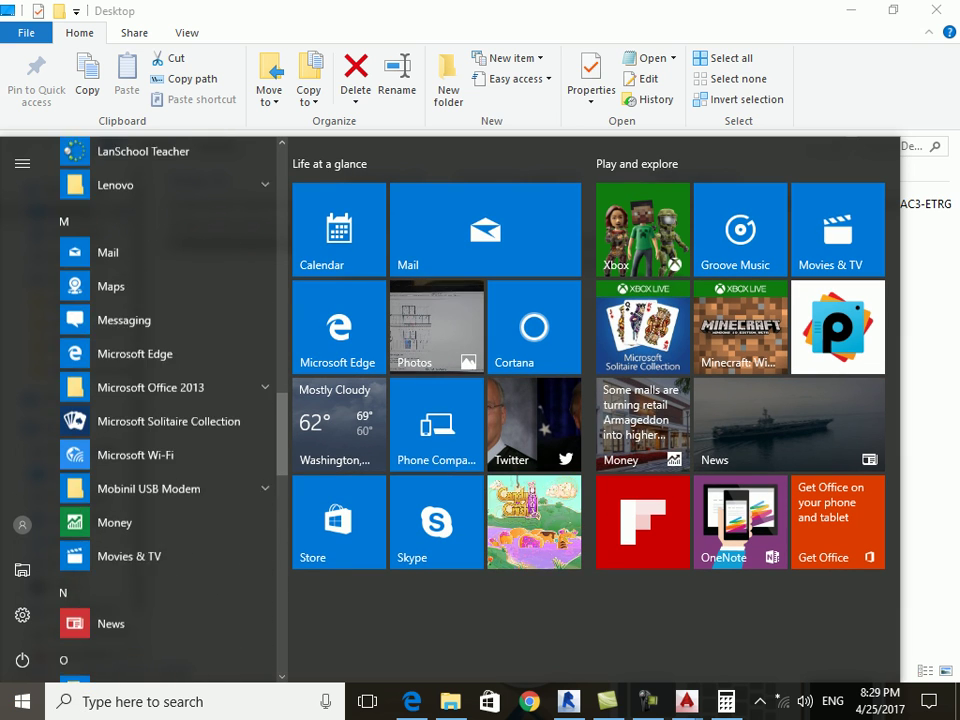
scroll(160, 350, down, 3)
scroll(160, 350, down, 2)
scroll(160, 380, down, 4)
scroll(160, 380, up, 4)
scroll(160, 380, up, 5)
text(e)
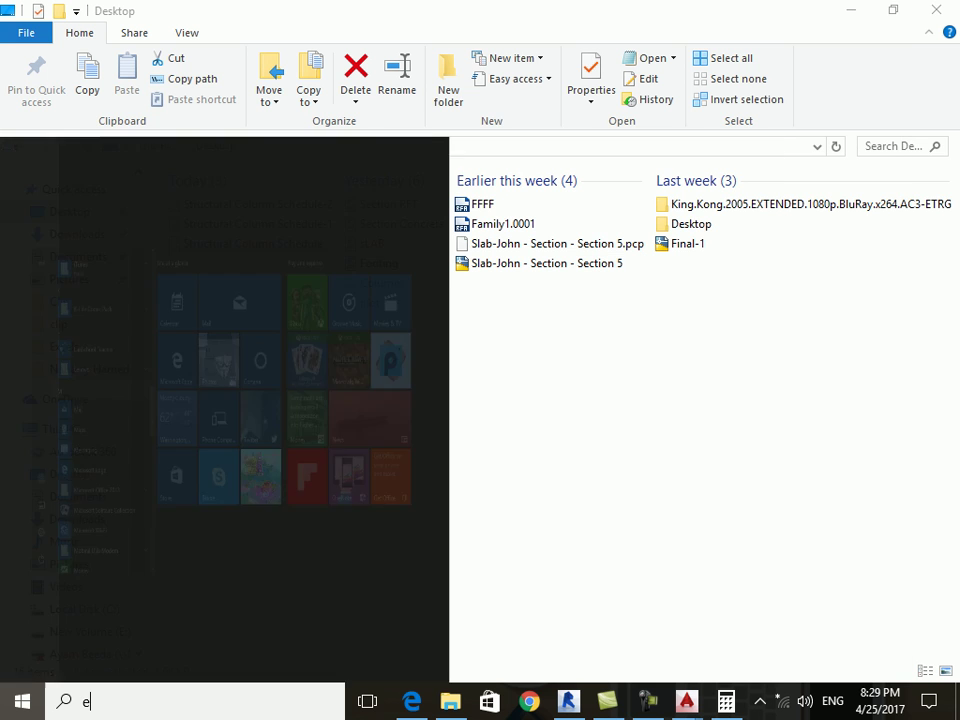
text(xc)
key(Return)
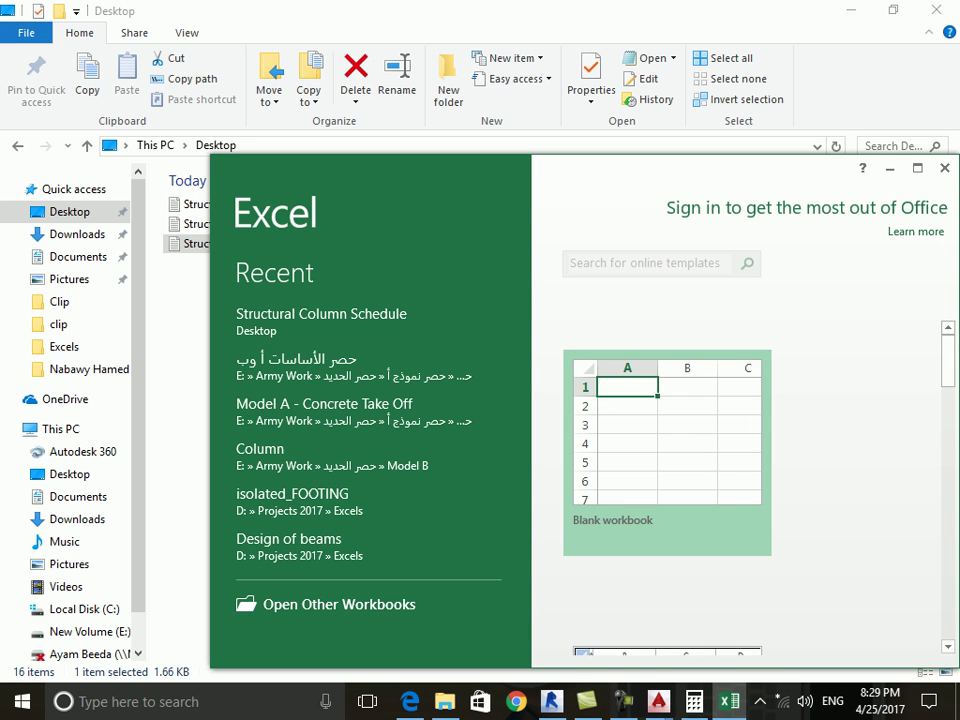
key(Return)
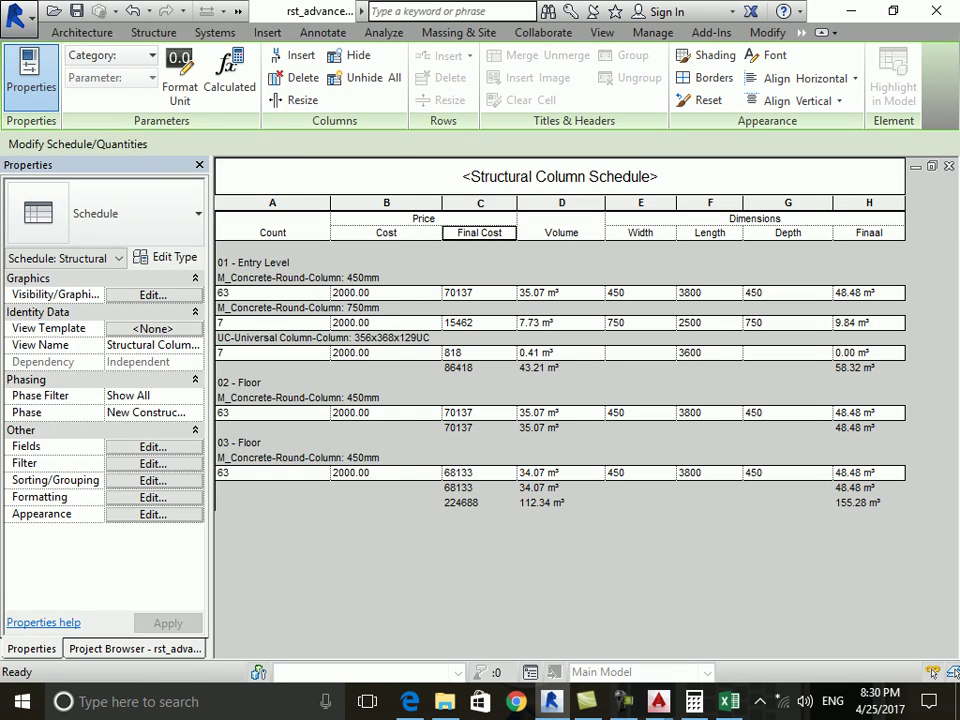
Re-export the schedule, overwriting 'Structural Column Schedule-2' on the Desktop.
click(18, 16)
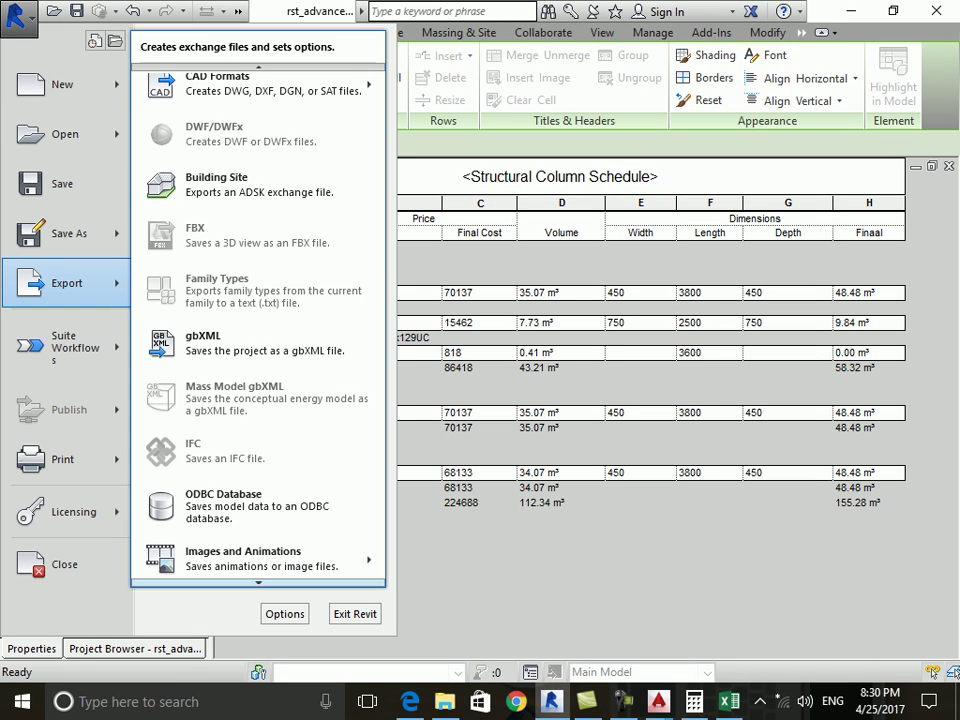
click(335, 367)
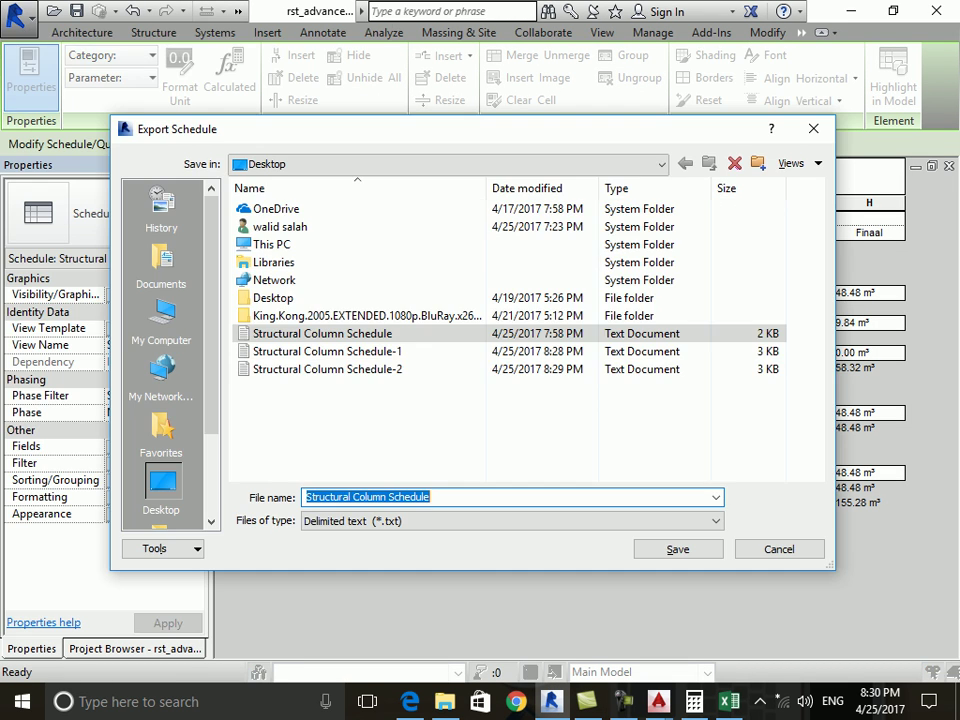
click(327, 369)
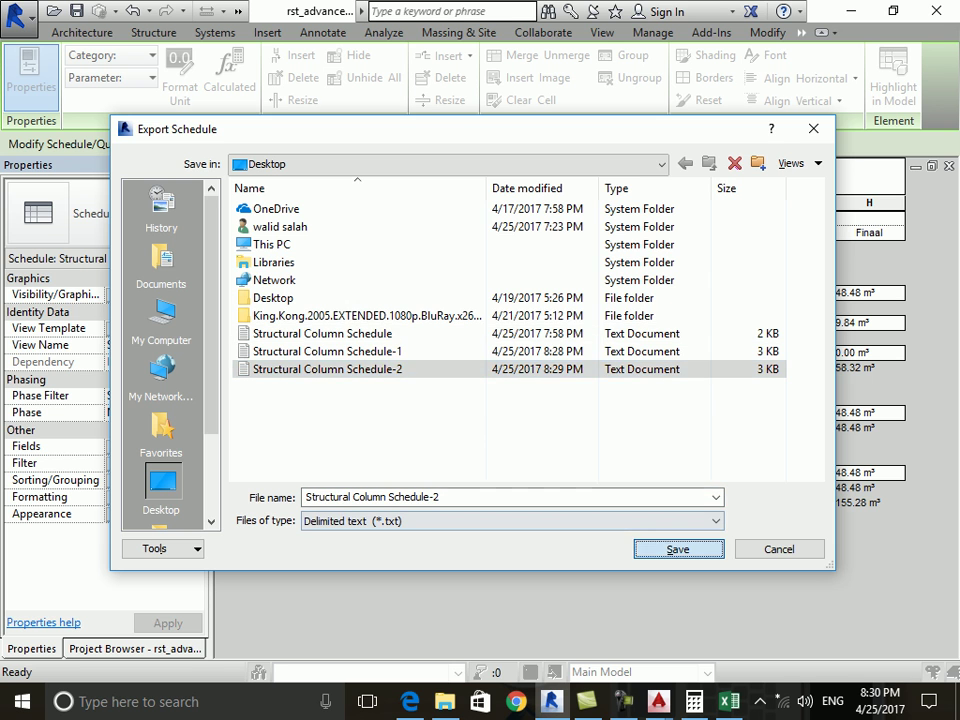
click(678, 549)
key(Return)
key(Return)
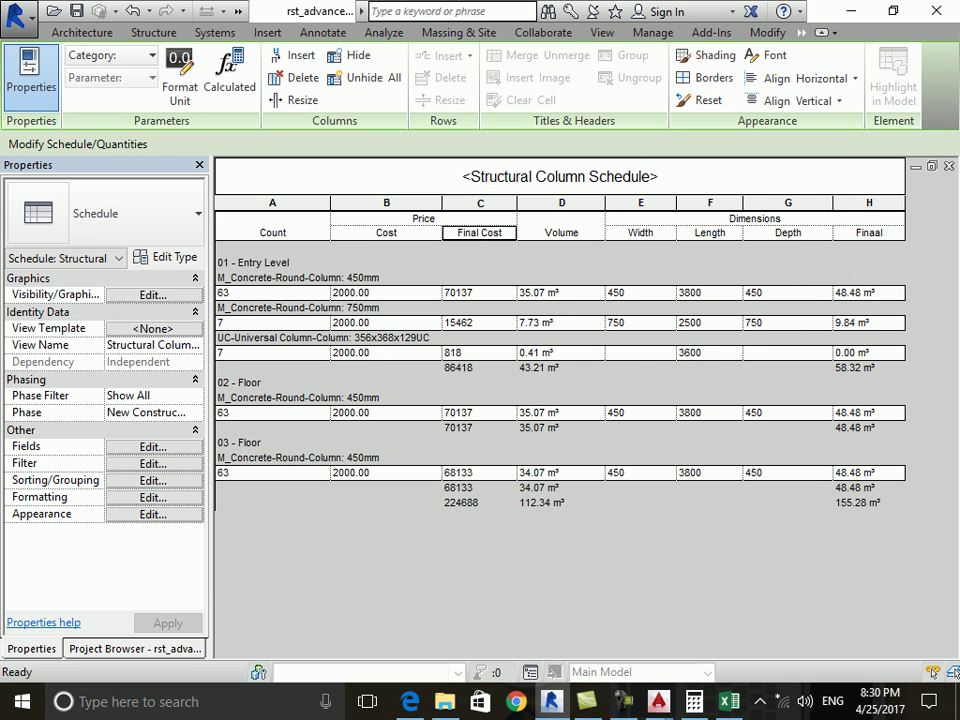
Minimize Revit, show Structural Column Schedule-2 in Excel, and widen column H.
click(850, 10)
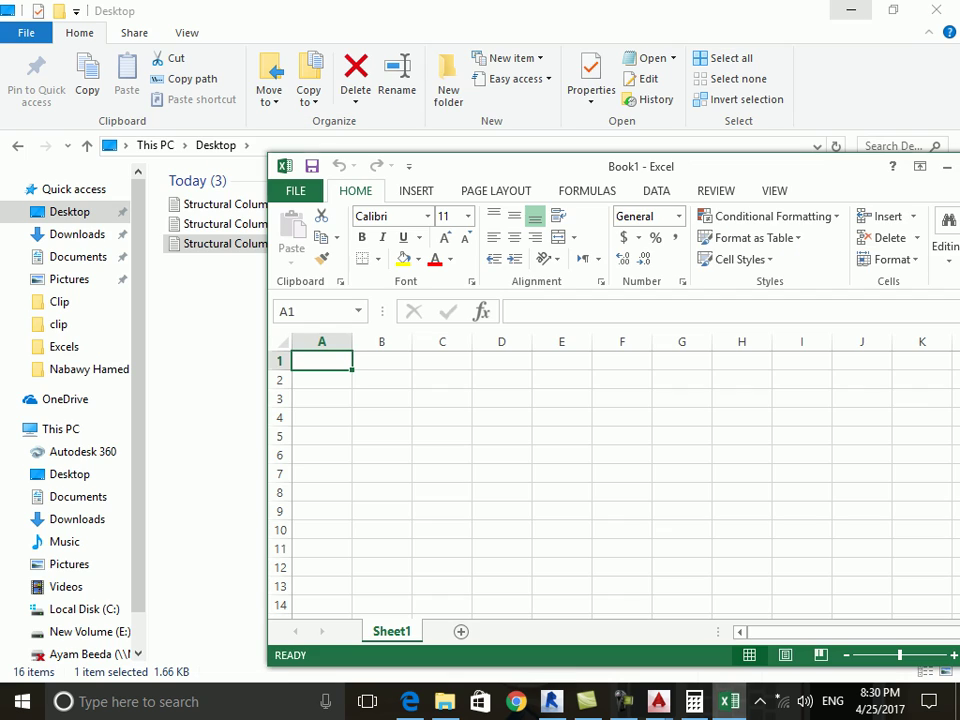
mouse_move(643, 166)
mouse_down()
mouse_move(707, 274)
mouse_move(557, 268)
mouse_move(545, 246)
mouse_up()
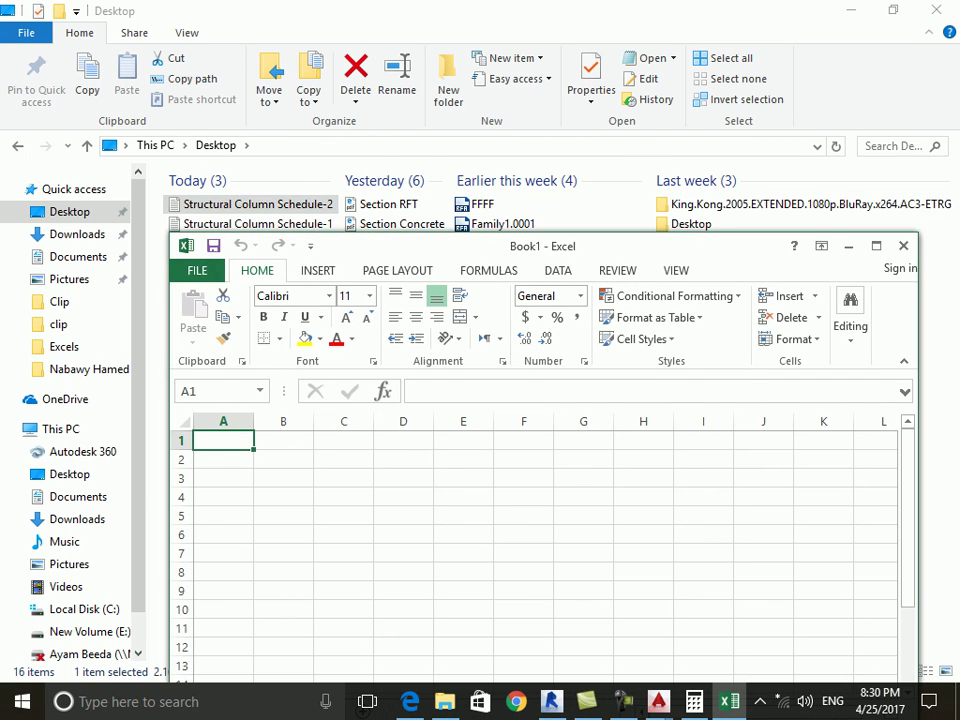
key(super+Up)
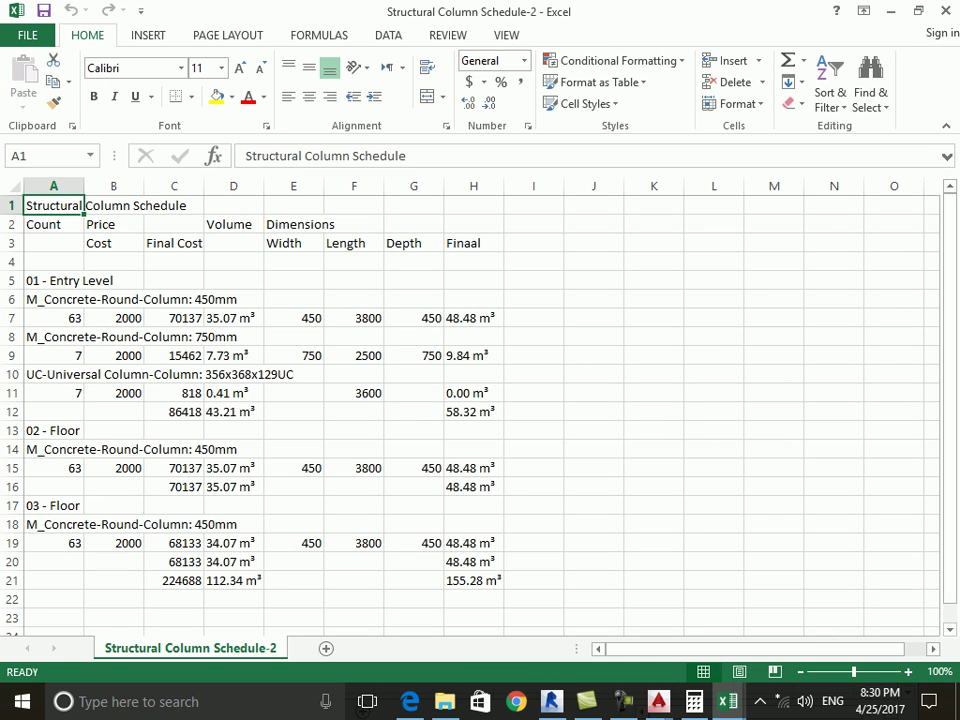
drag(503, 186, 562, 186)
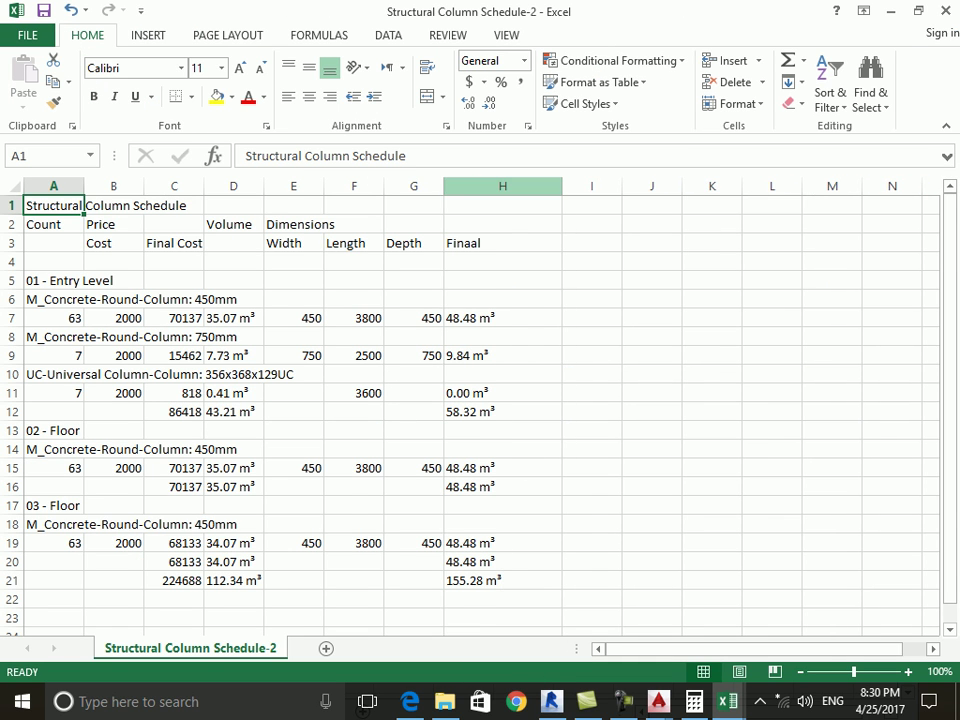
Widen columns A through G so the schedule values fit.
drag(444, 186, 494, 186)
drag(384, 186, 427, 186)
drag(324, 186, 372, 186)
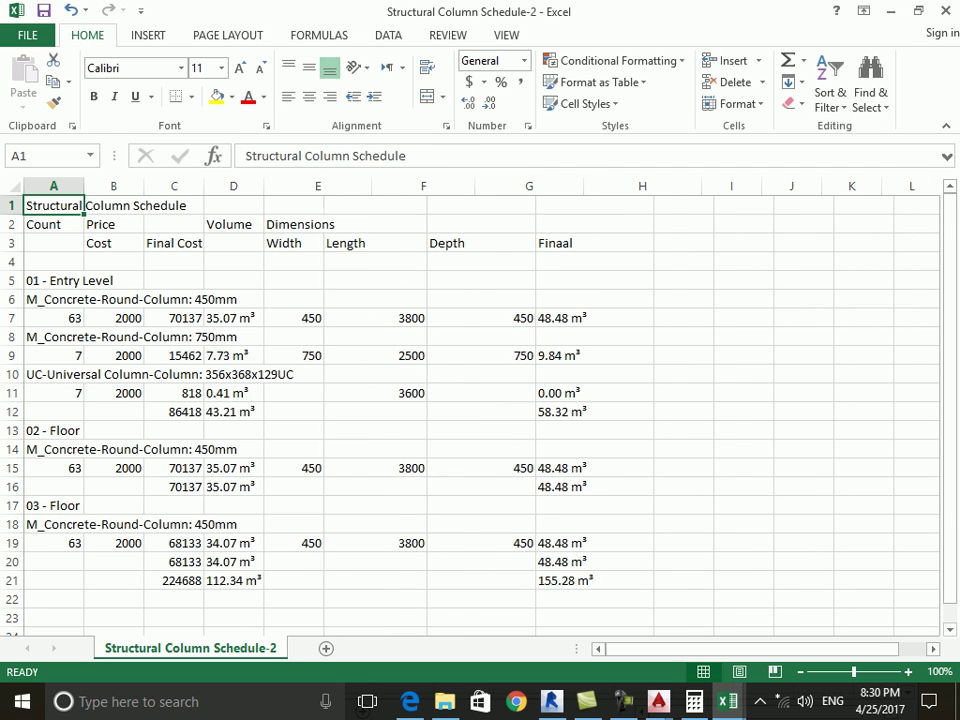
drag(264, 186, 334, 186)
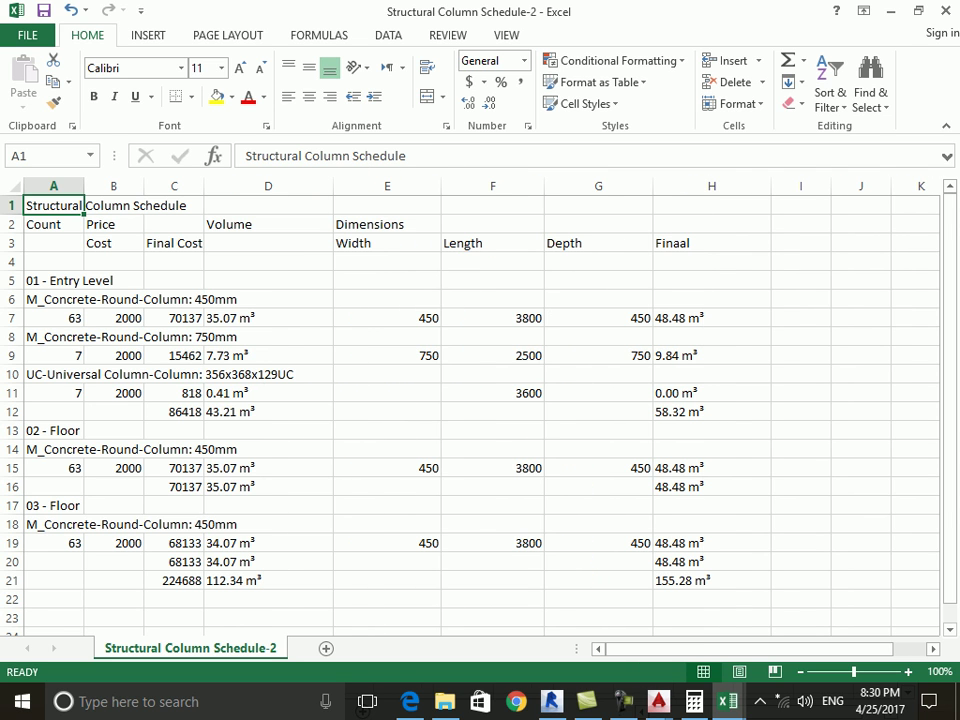
drag(174, 205, 268, 205)
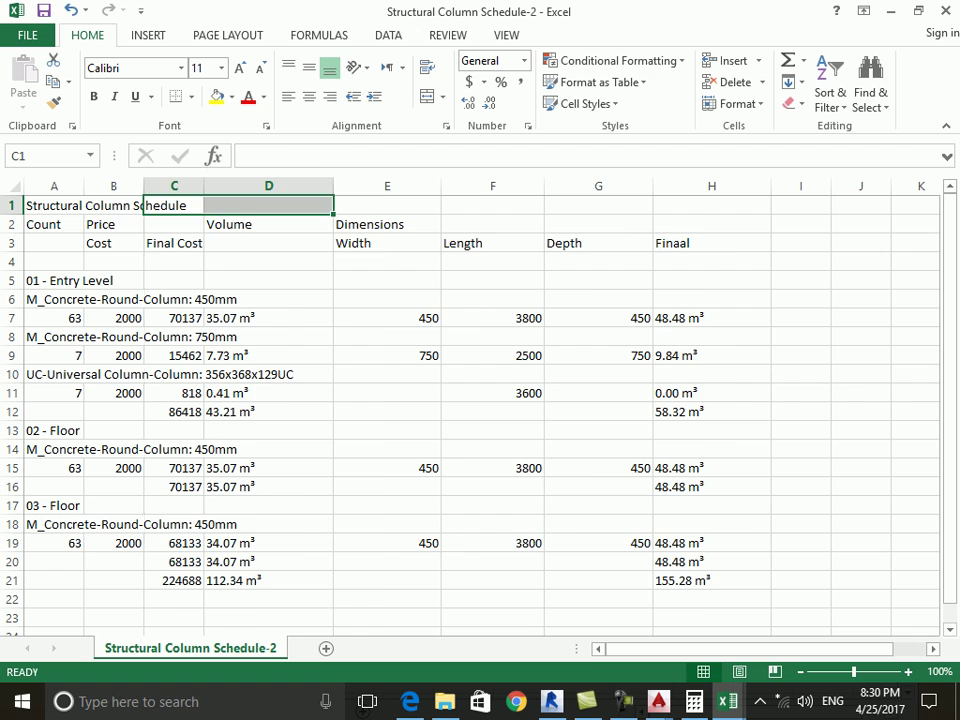
drag(143, 186, 188, 186)
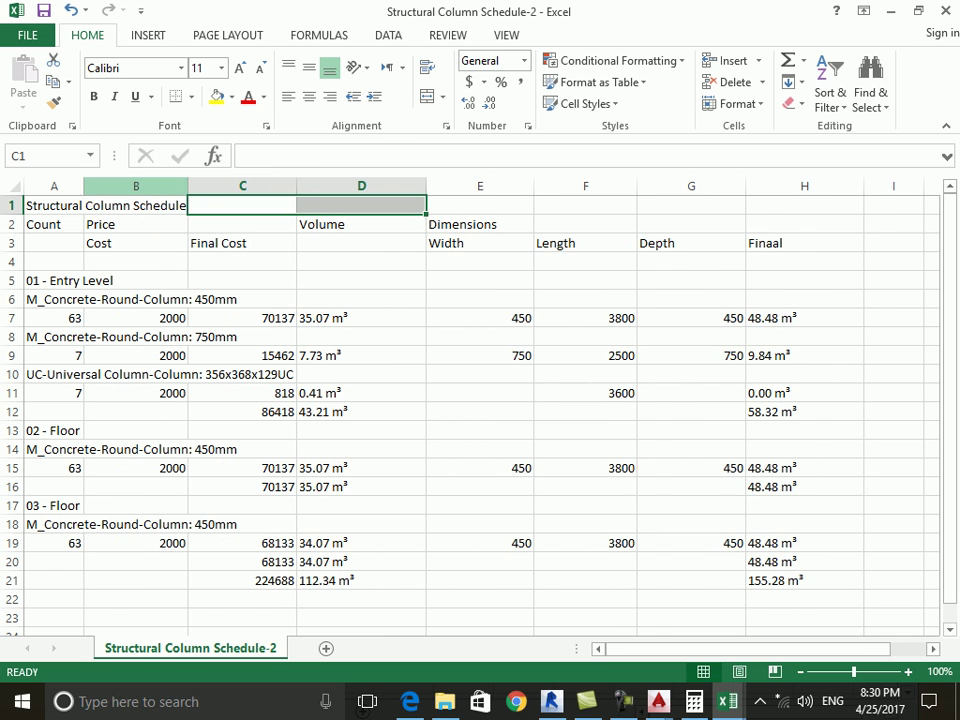
drag(84, 186, 120, 186)
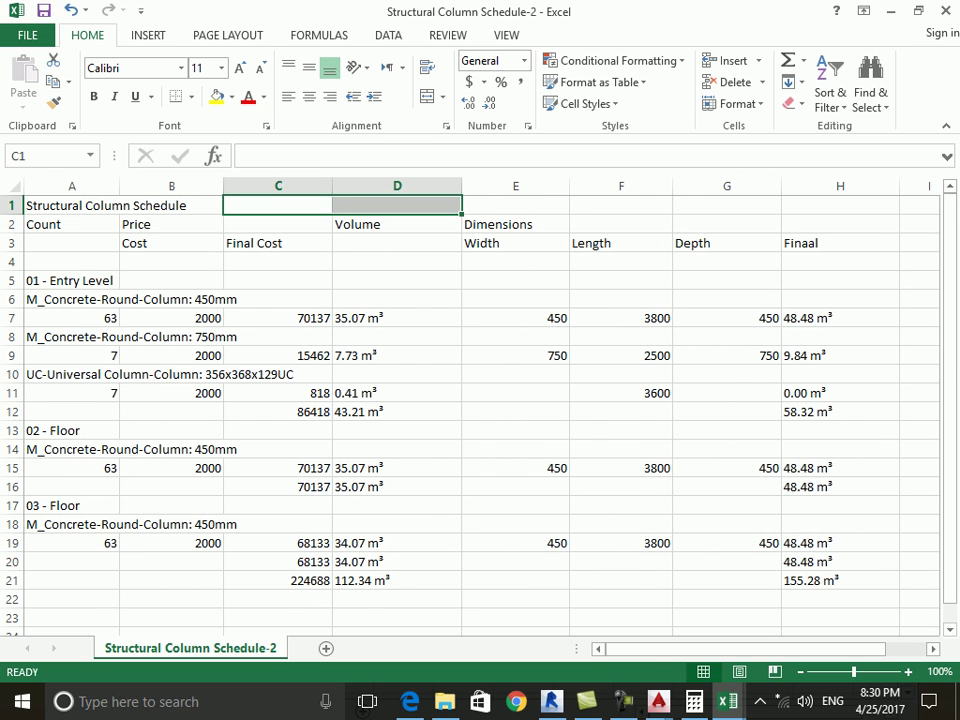
Merge and centre the title and '01 - Entry Level' rows across columns A to H.
drag(840, 205, 50, 205)
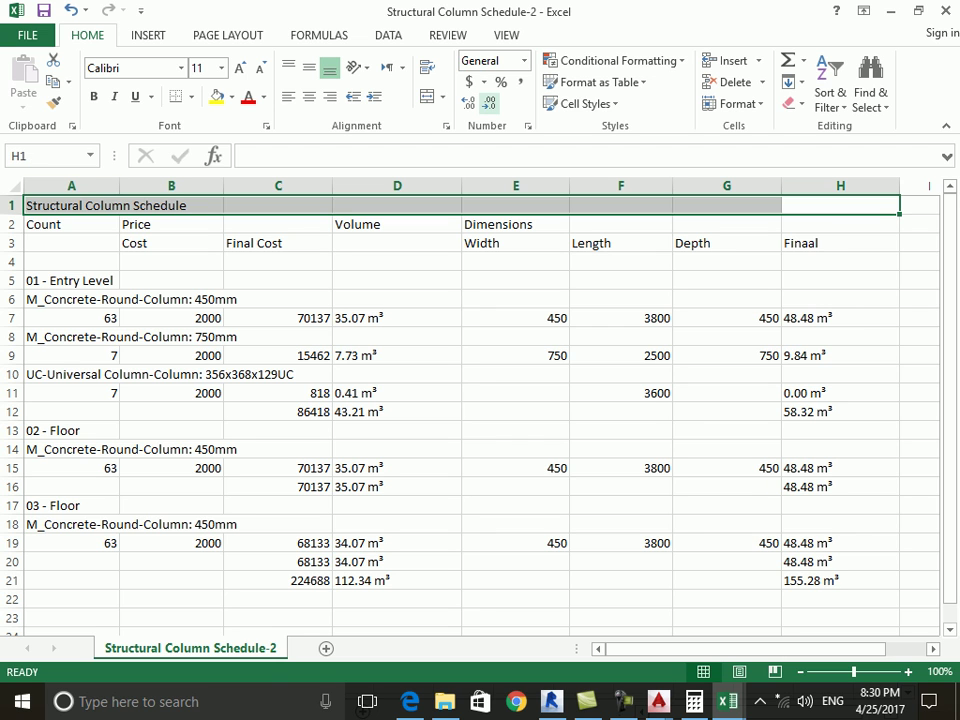
click(329, 68)
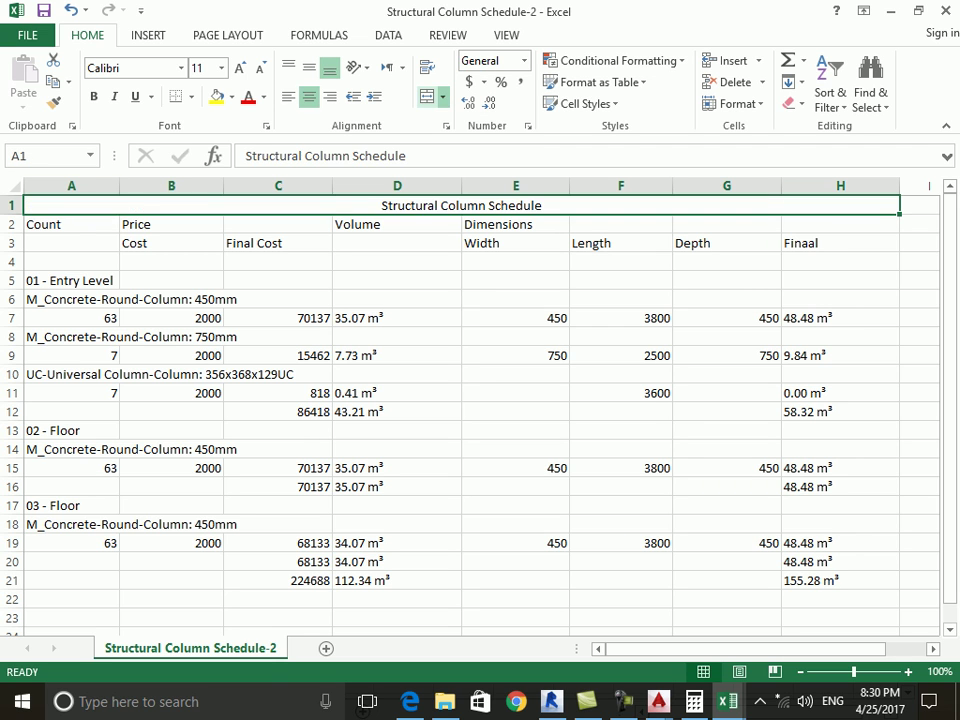
click(397, 280)
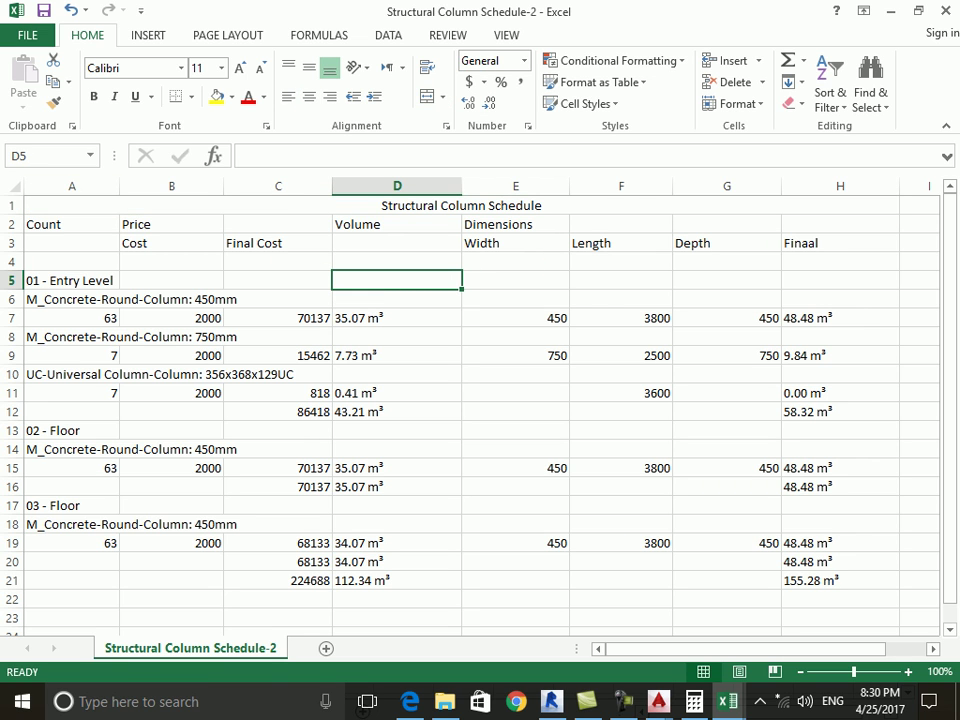
drag(70, 280, 840, 280)
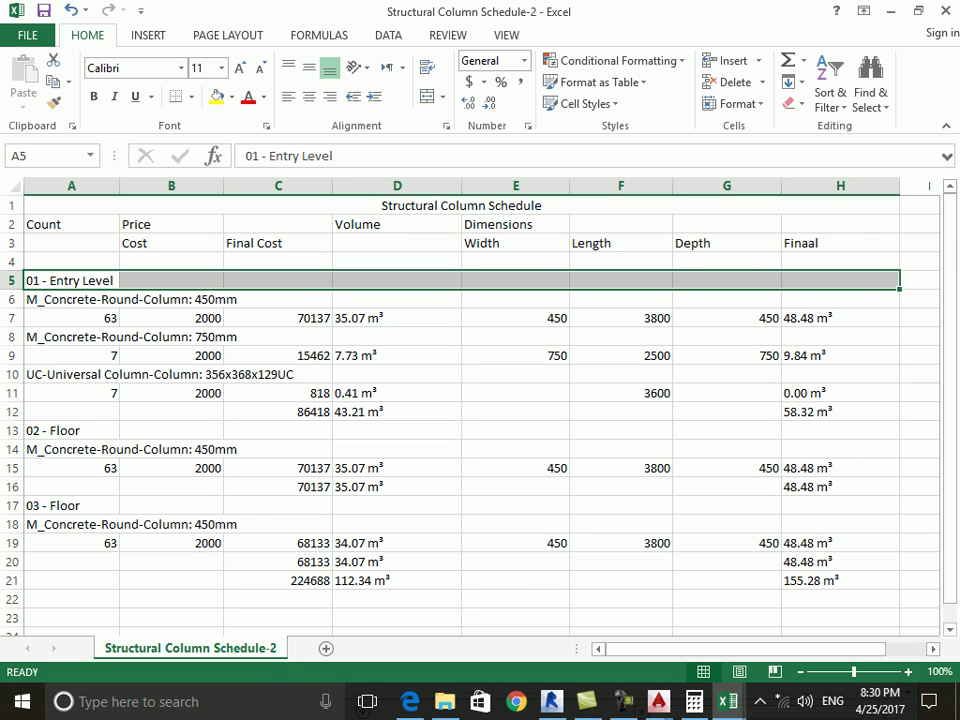
click(329, 68)
click(397, 355)
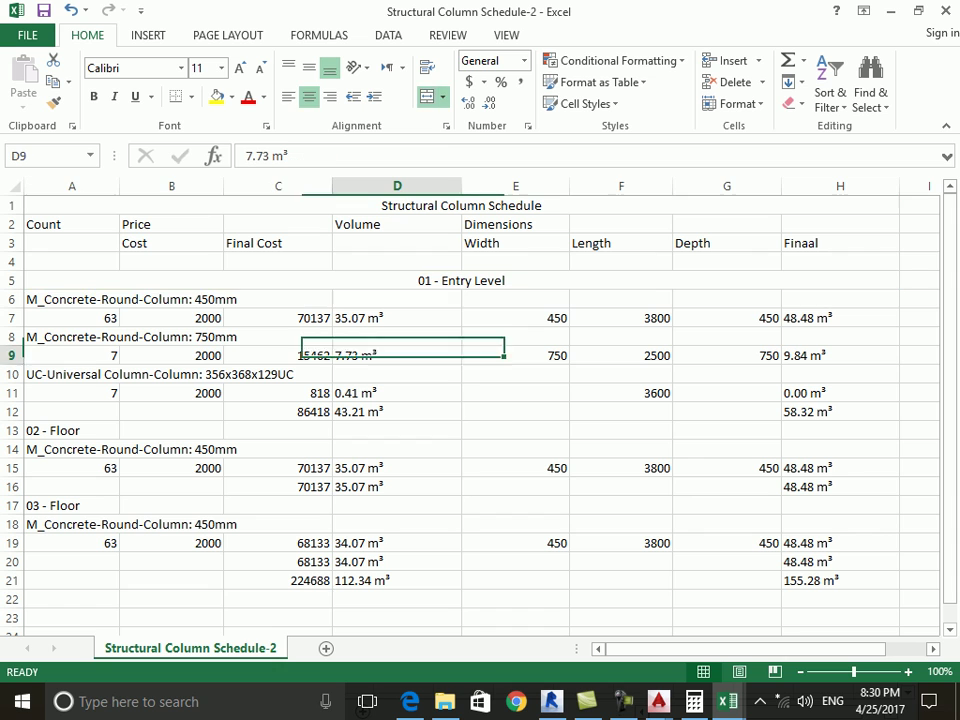
Merge and centre the 450mm and 750mm family rows 6 and 8 across A to H.
drag(70, 299, 840, 299)
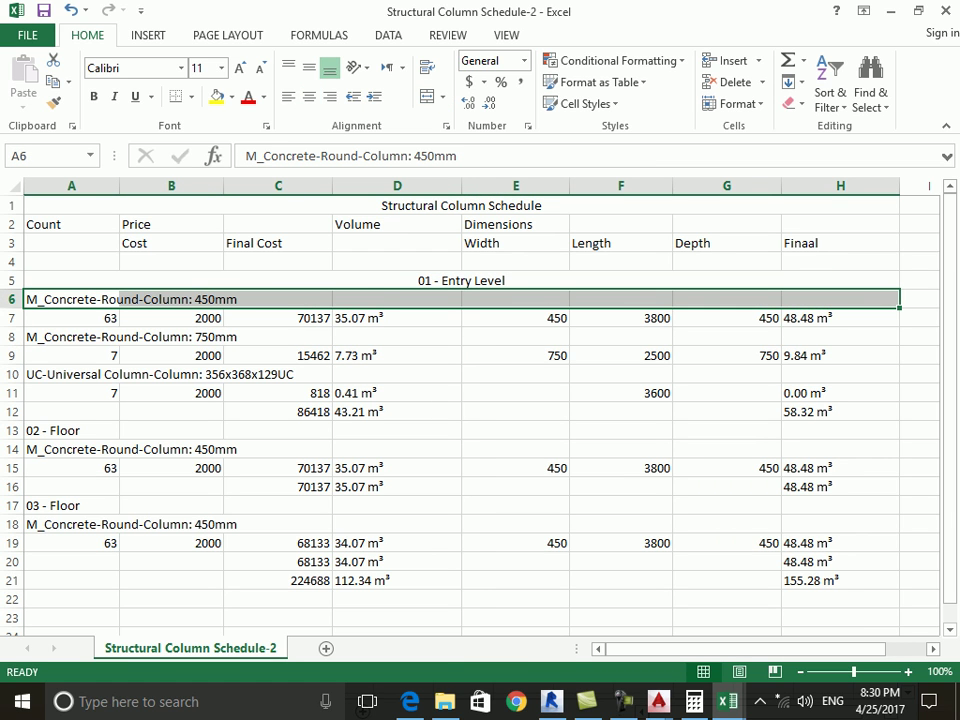
click(427, 96)
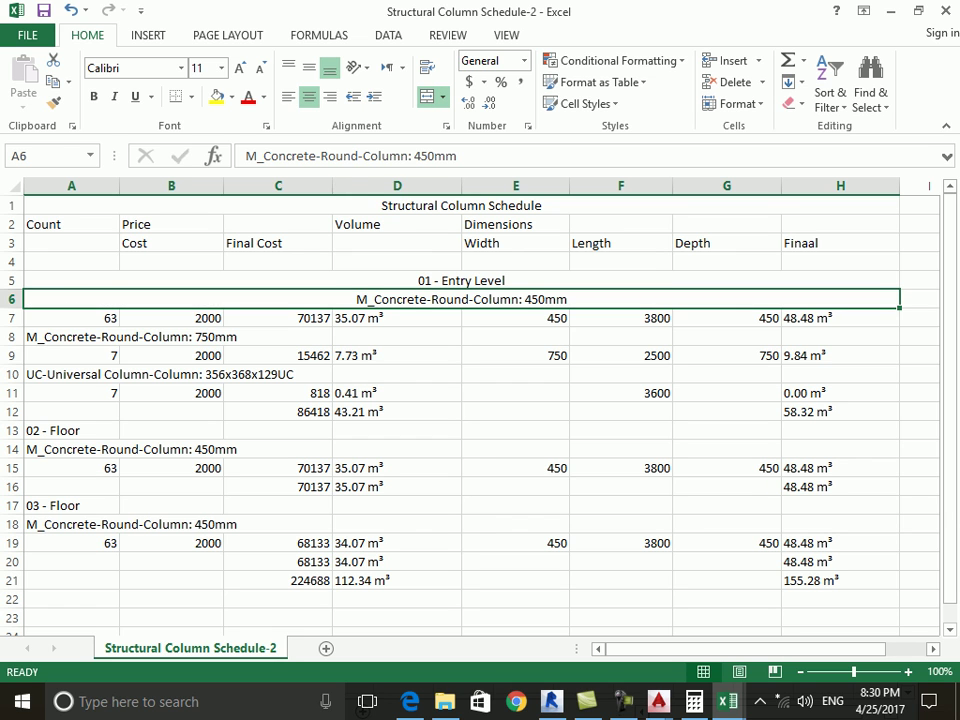
drag(70, 337, 840, 337)
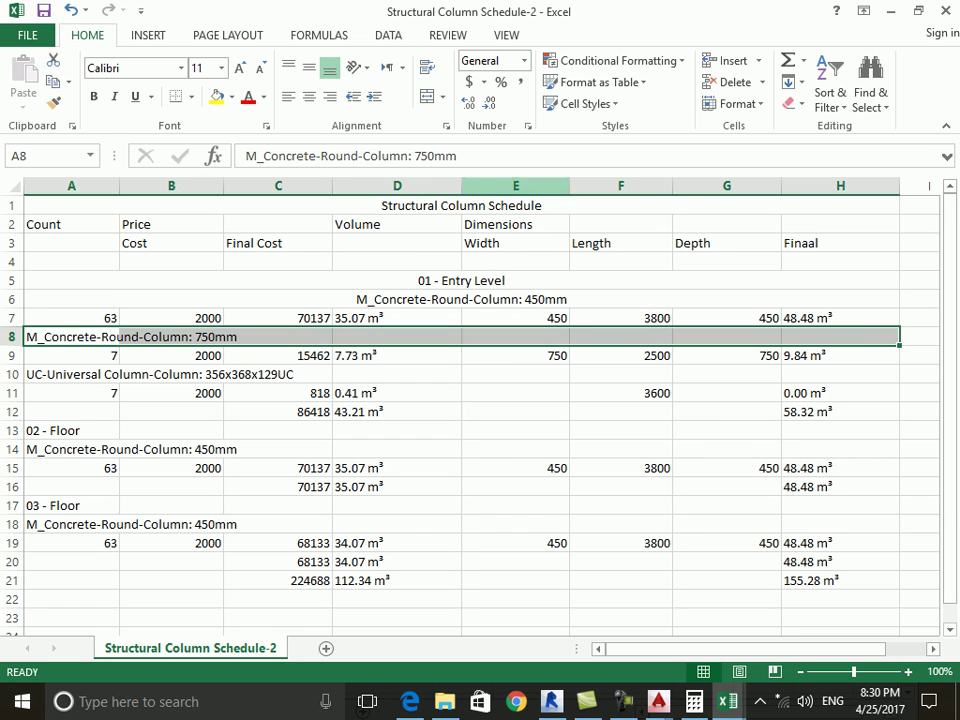
click(427, 96)
drag(150, 374, 840, 374)
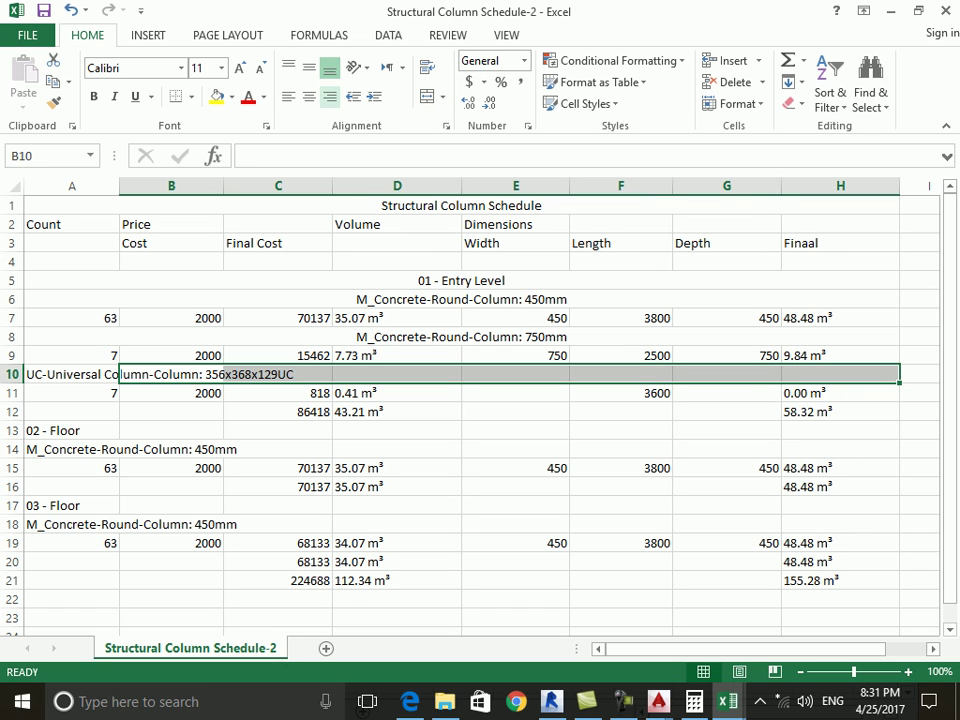
click(427, 96)
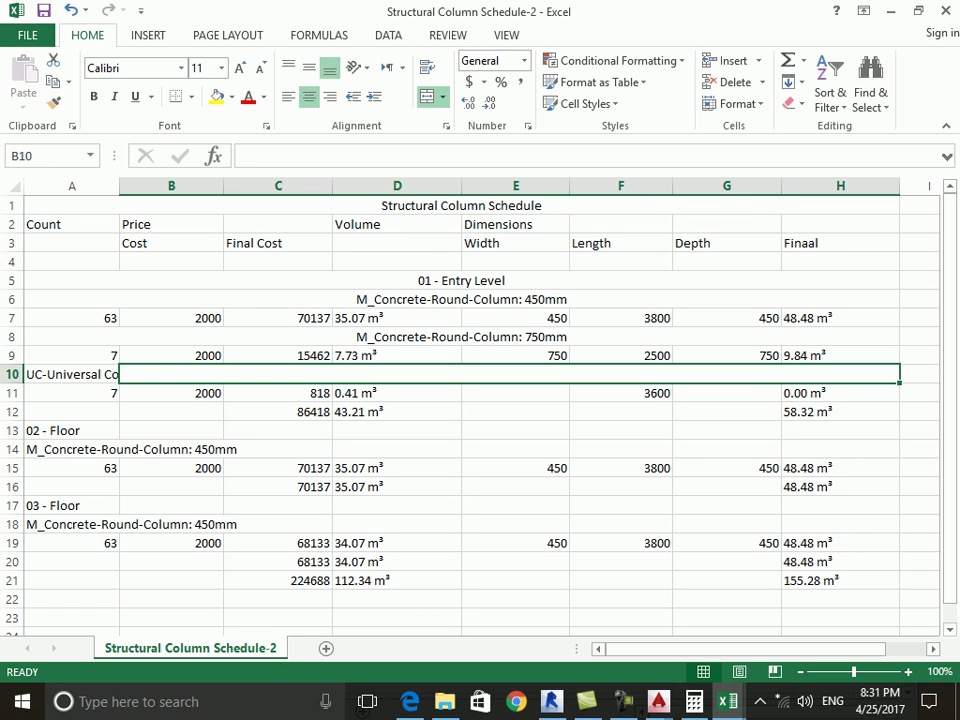
key(ctrl+z)
Merge and centre row 10 across A to H, copying that format to rows 14 and 18.
mouse_move(70, 374)
mouse_down()
mouse_move(278, 374)
mouse_move(840, 410)
mouse_move(840, 374)
mouse_up()
click(427, 96)
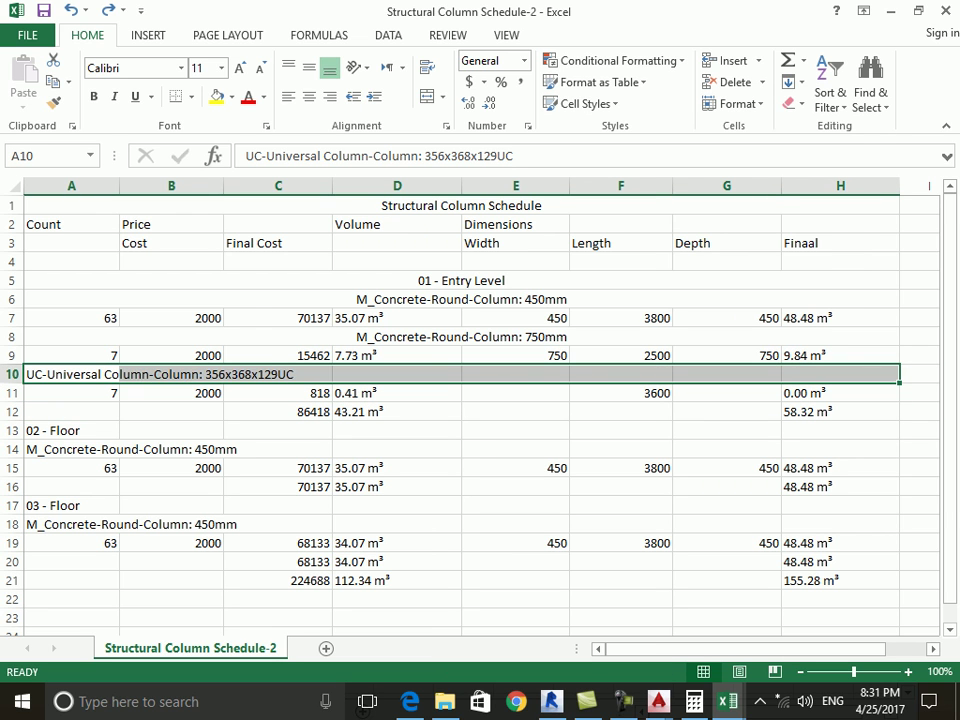
click(309, 96)
click(54, 103)
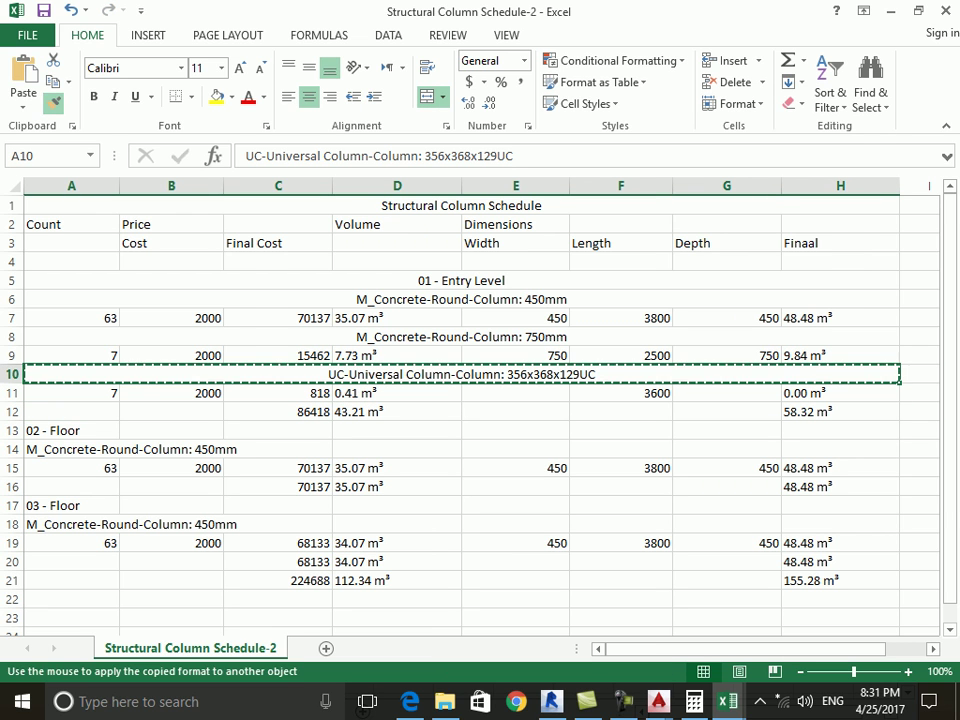
drag(70, 449, 840, 449)
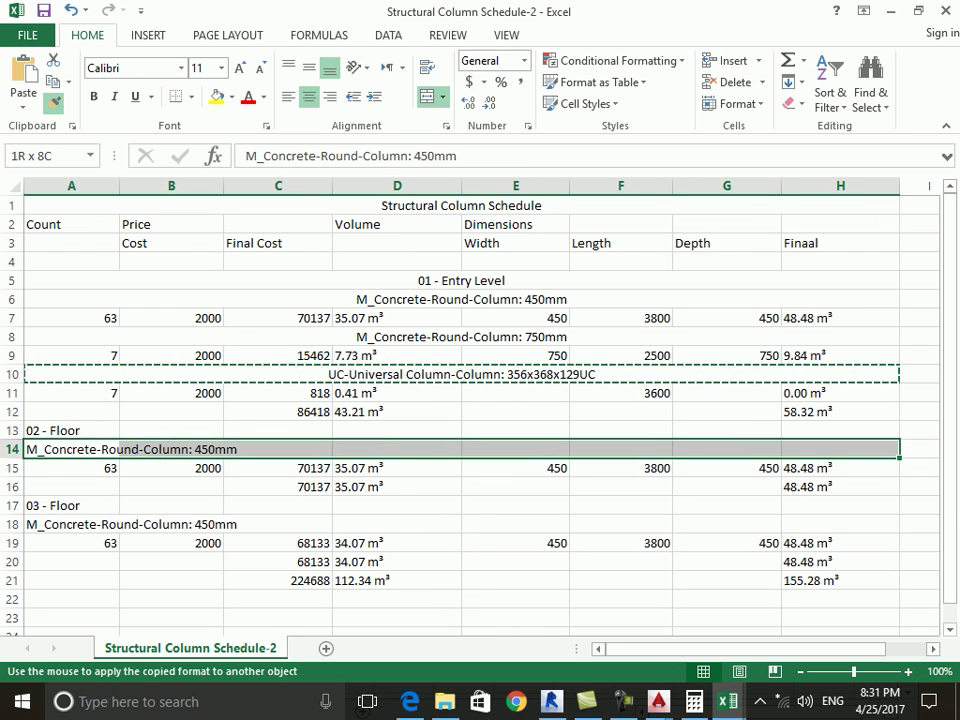
click(54, 103)
drag(60, 524, 850, 524)
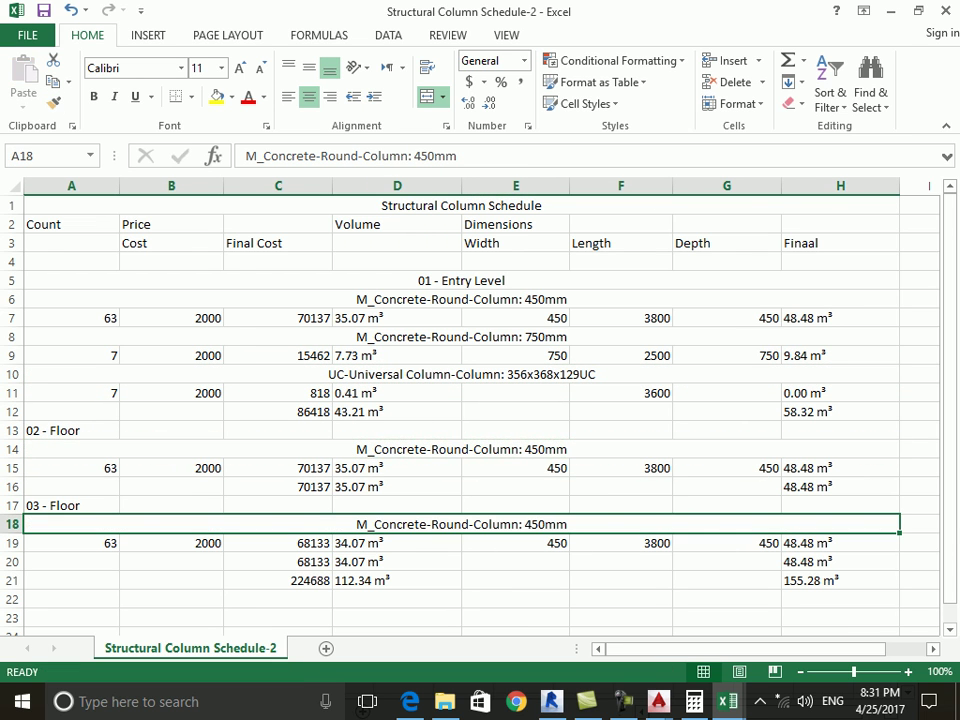
click(620, 430)
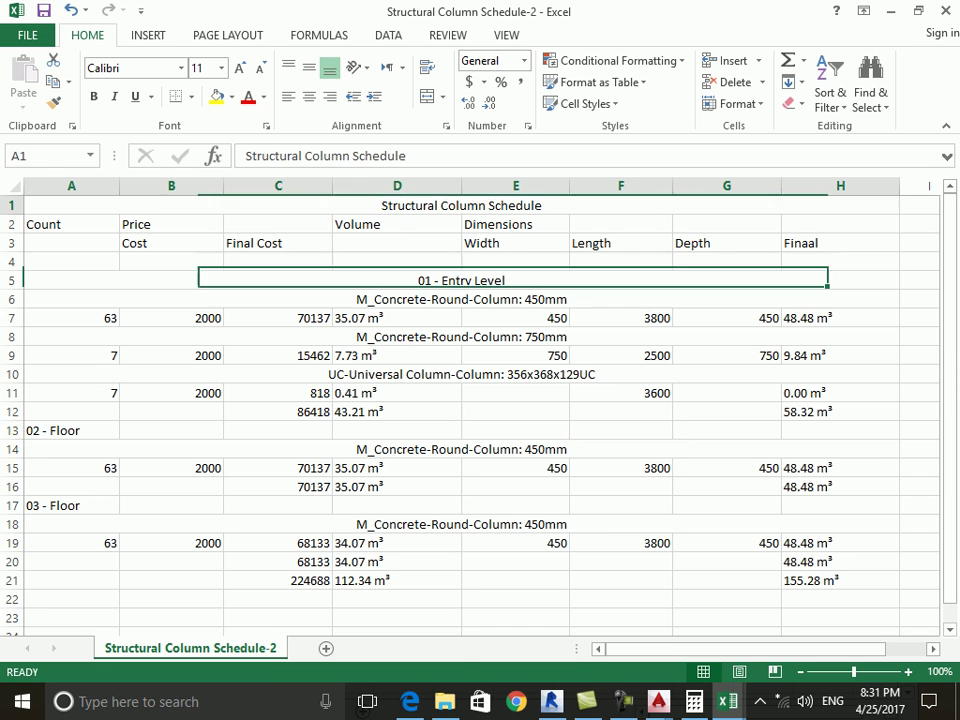
drag(461, 205, 840, 580)
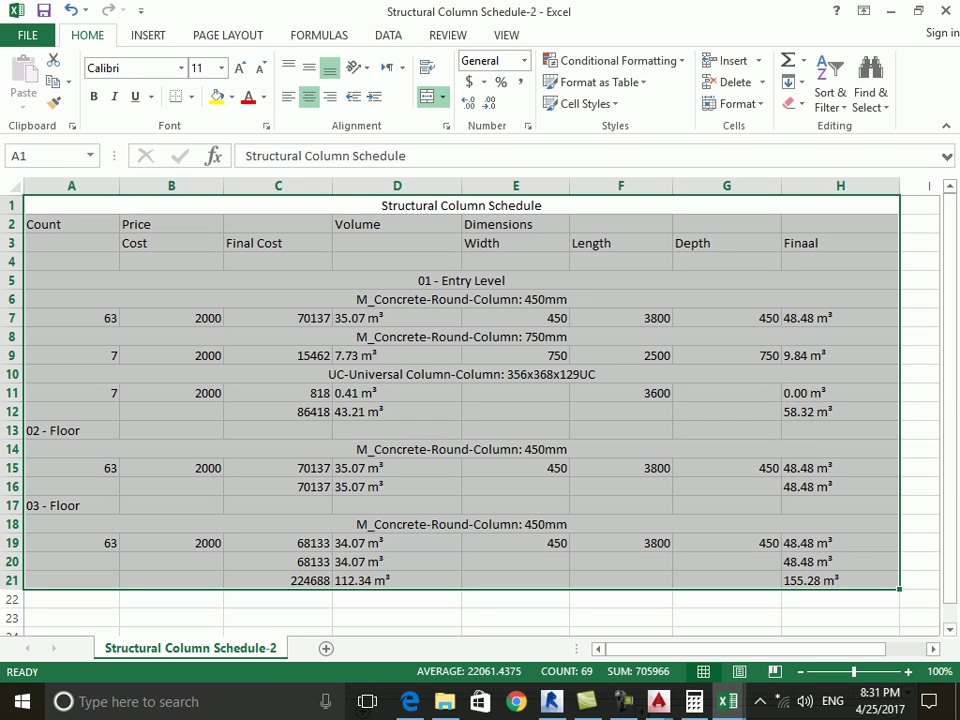
Apply All Borders to every cell of the A1:H21 schedule.
click(189, 97)
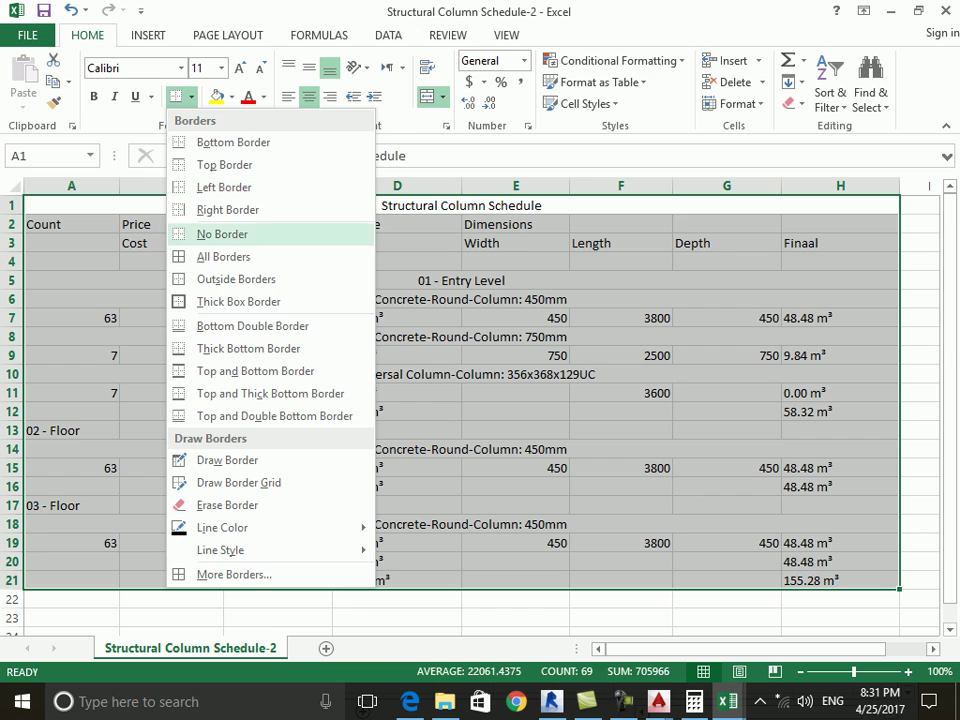
click(223, 256)
click(397, 467)
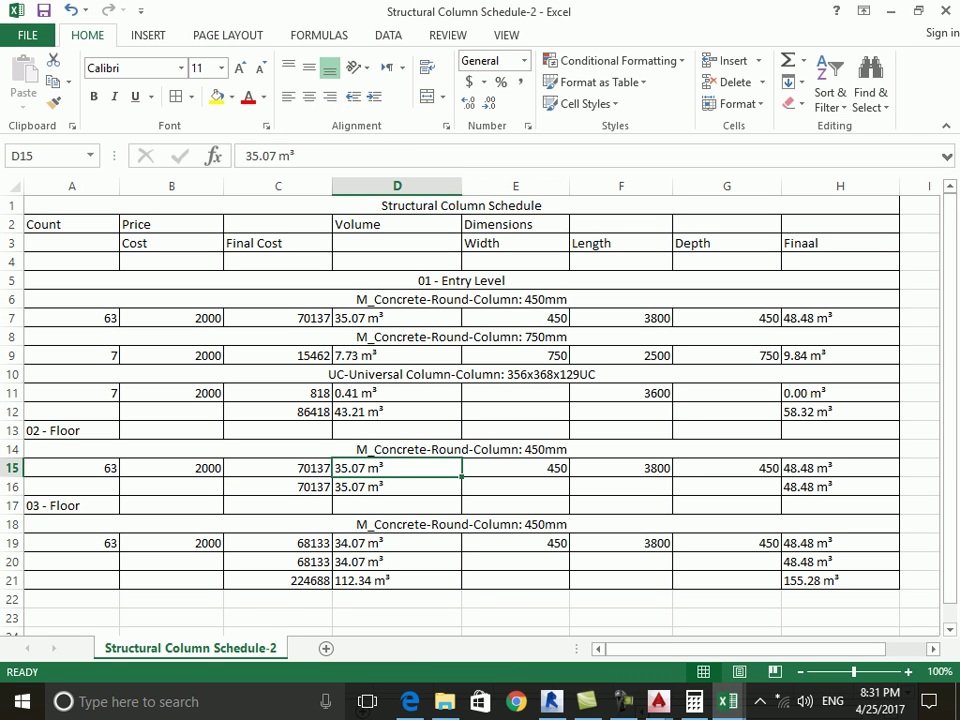
Fill the merged title cell light blue.
click(400, 205)
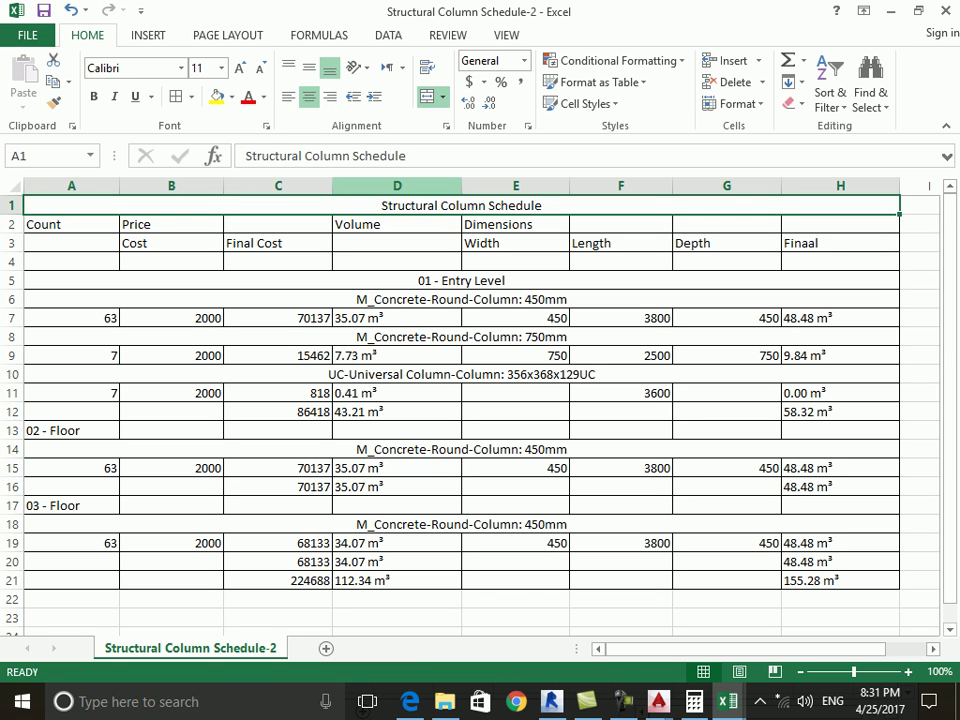
click(231, 97)
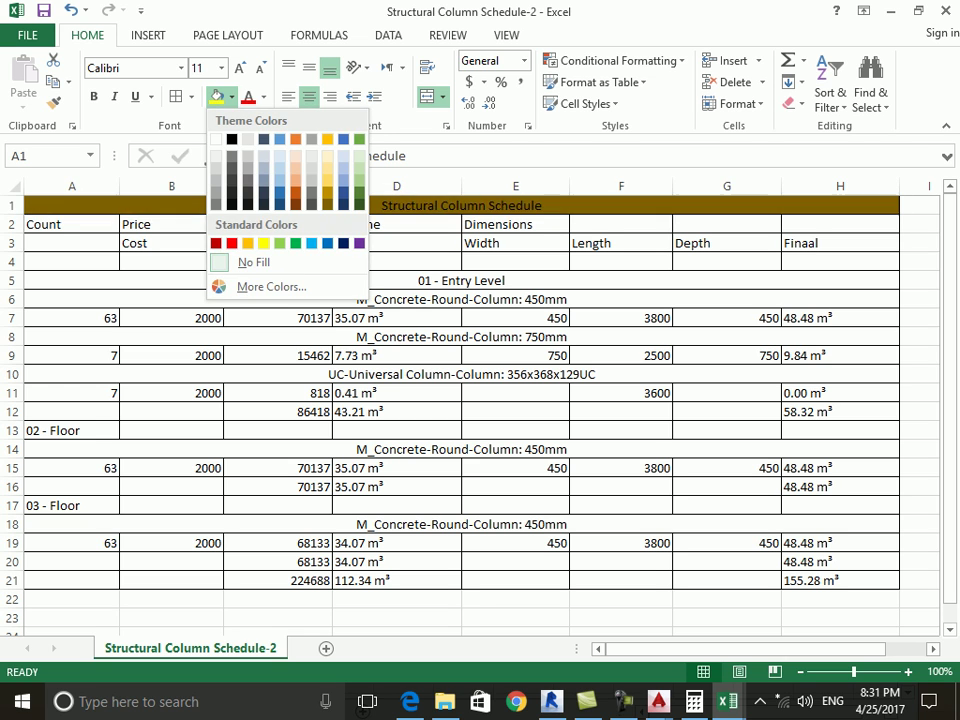
click(311, 243)
click(397, 261)
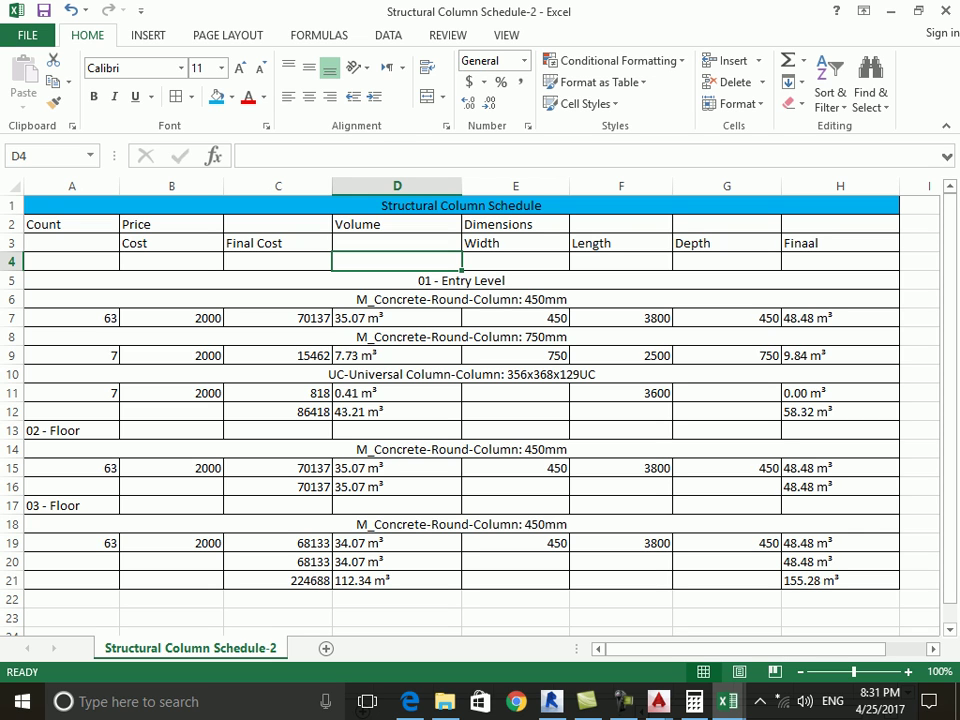
click(515, 243)
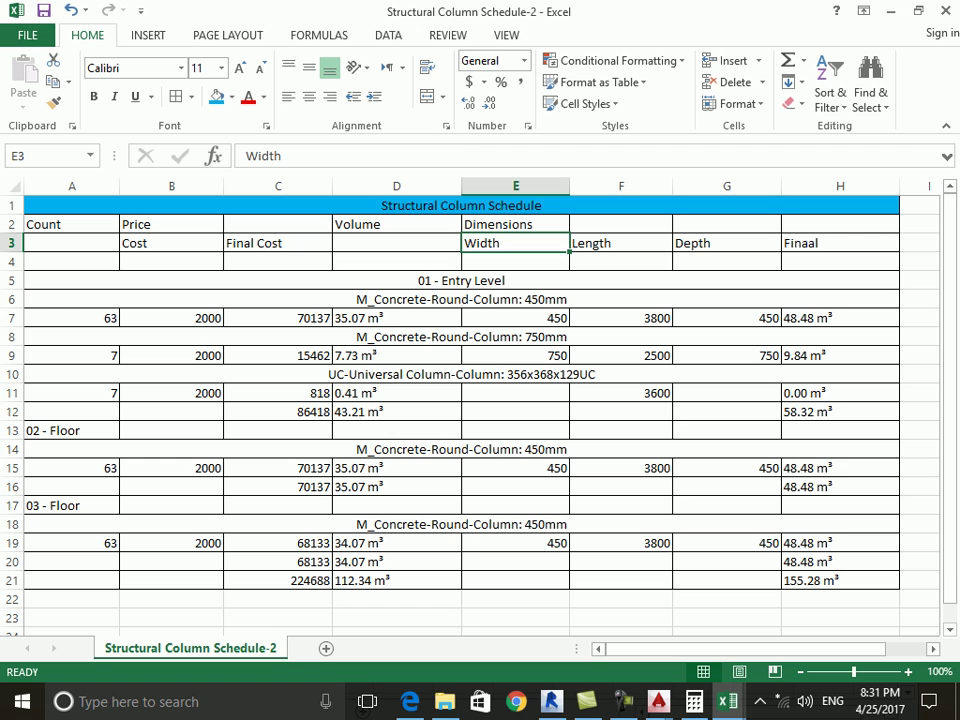
Centre all the data in rows 6 to 21.
drag(71, 299, 840, 580)
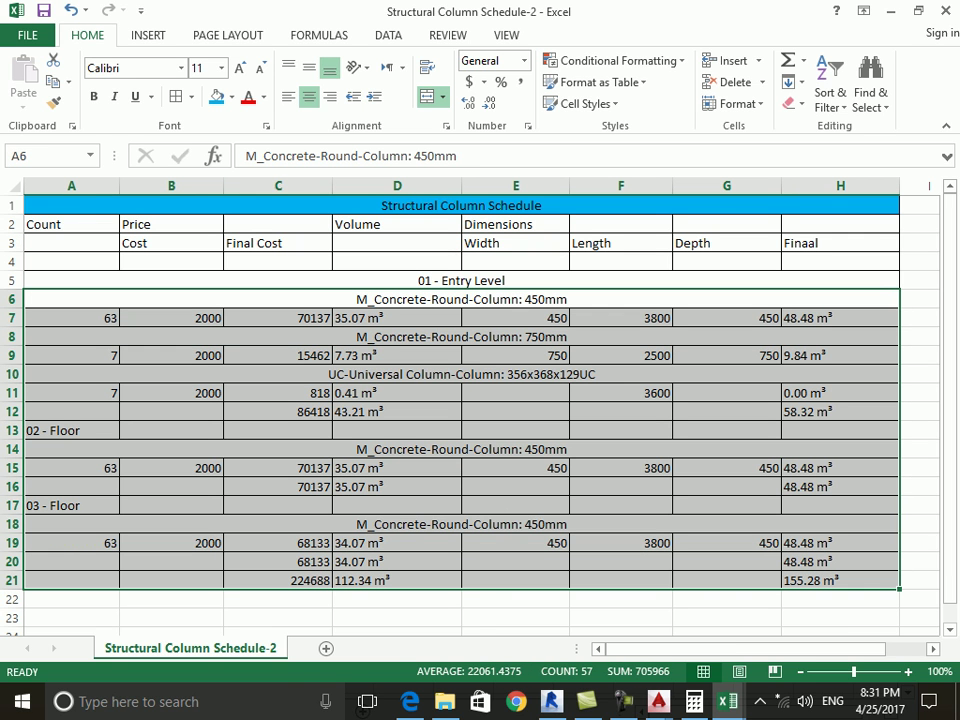
click(308, 96)
click(308, 96)
click(397, 543)
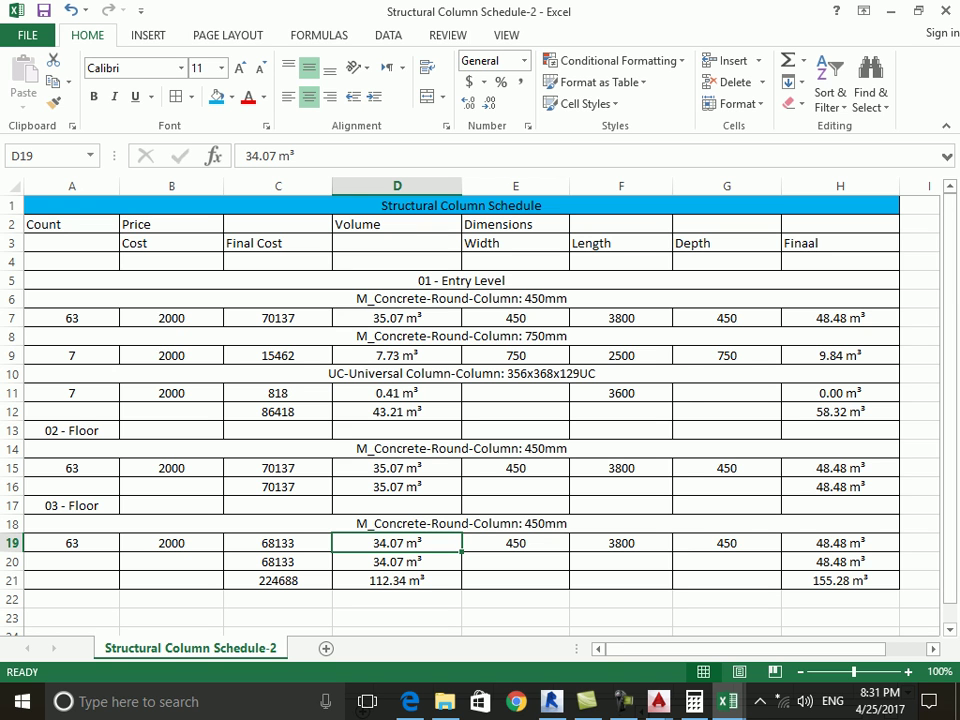
Back in Revit, review the schedule's Formatting and Sorting/Grouping settings, then close Schedule Properties.
click(551, 701)
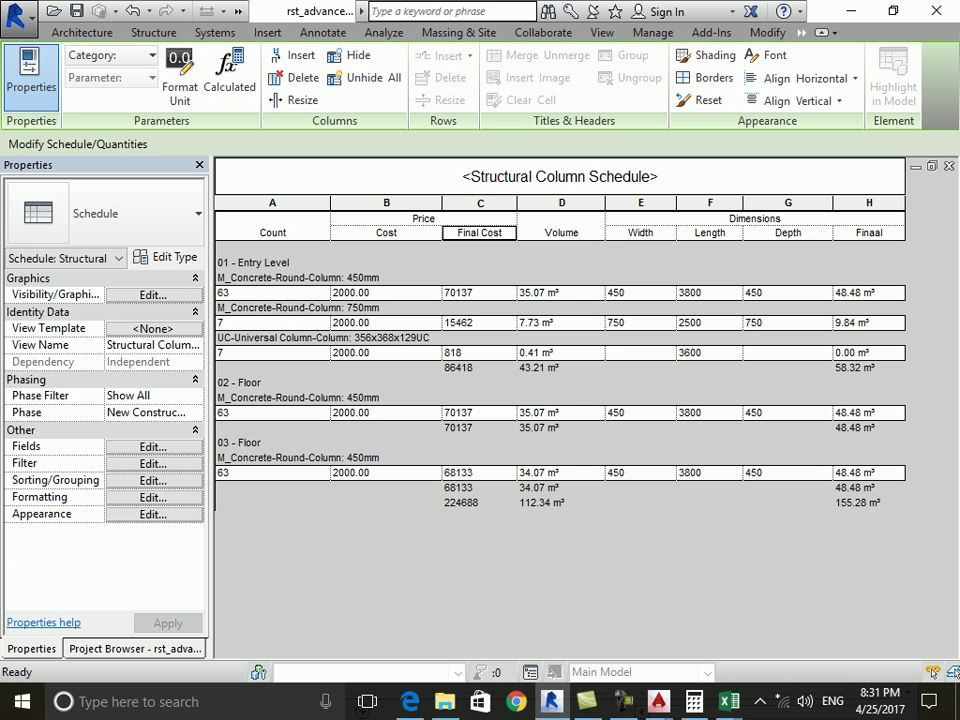
click(153, 446)
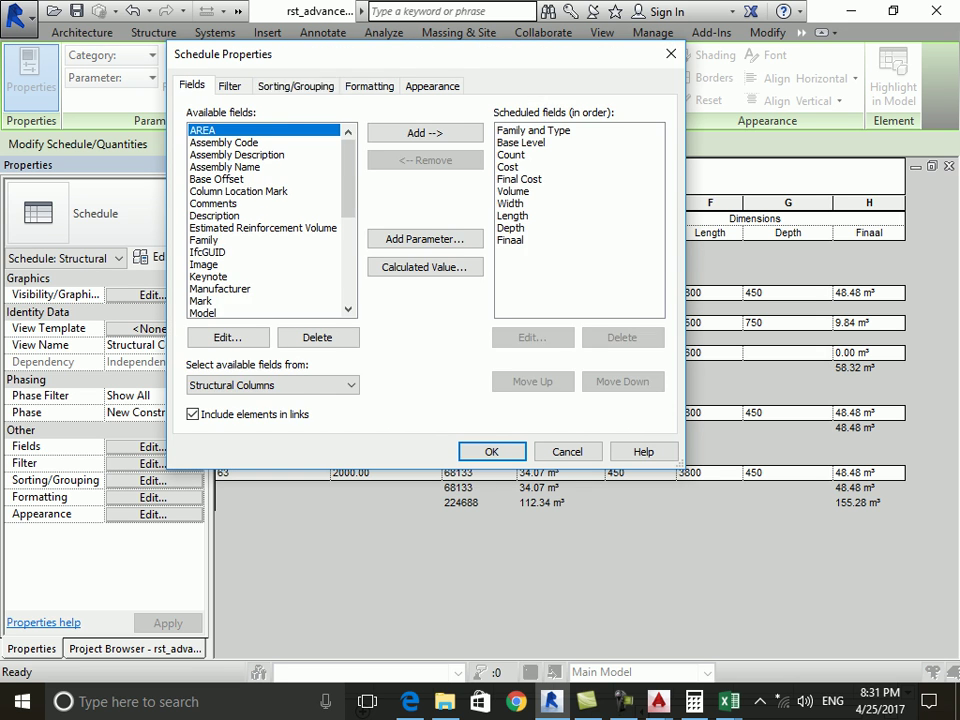
click(296, 85)
click(369, 85)
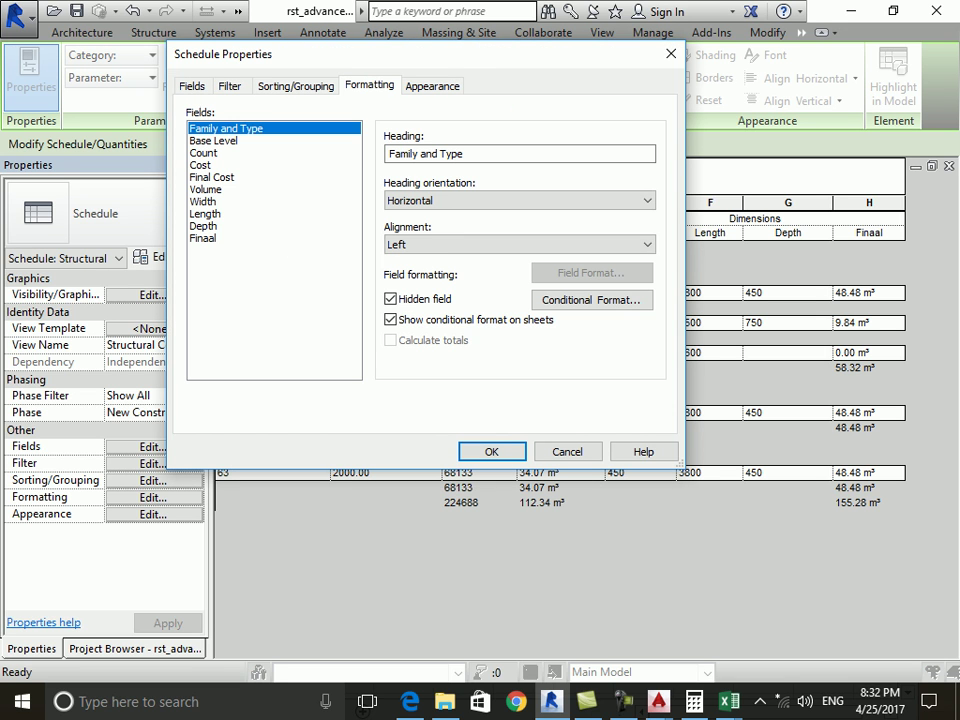
click(203, 153)
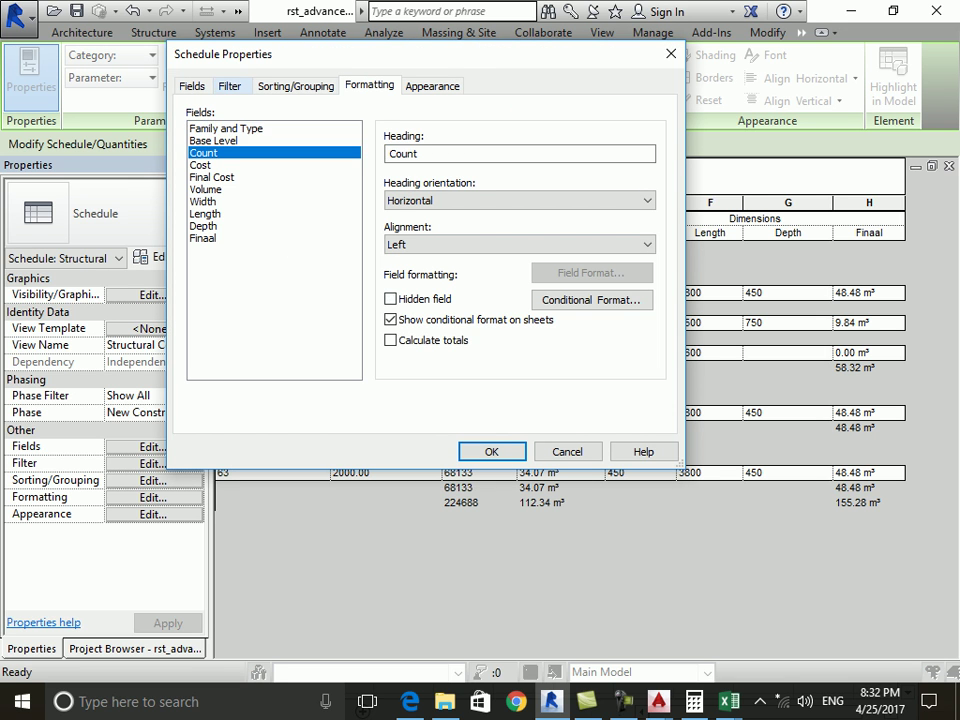
click(296, 85)
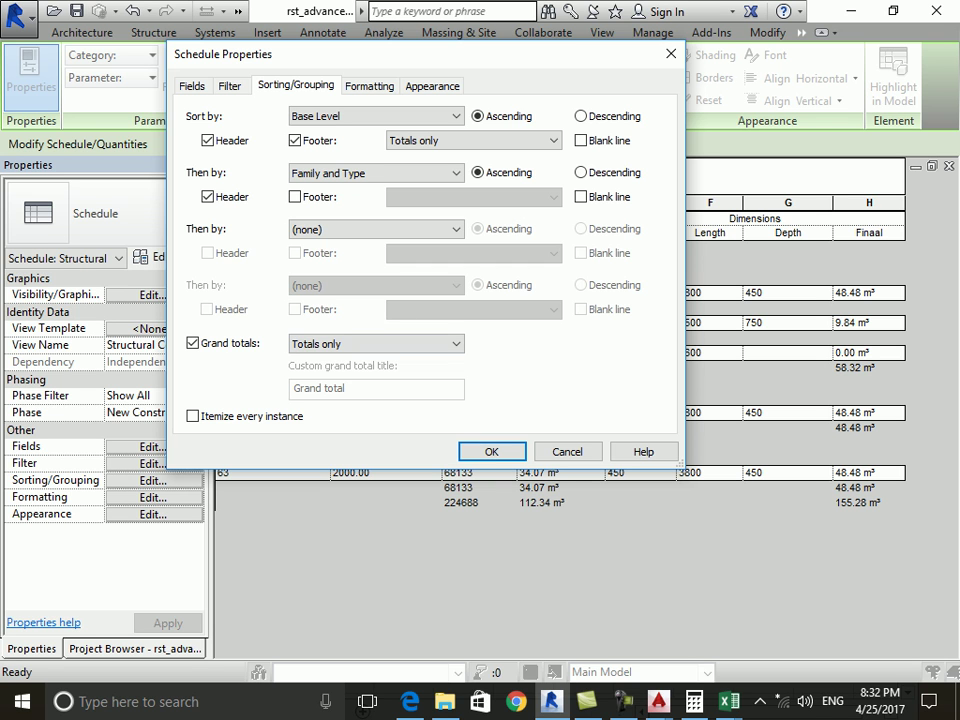
key(Return)
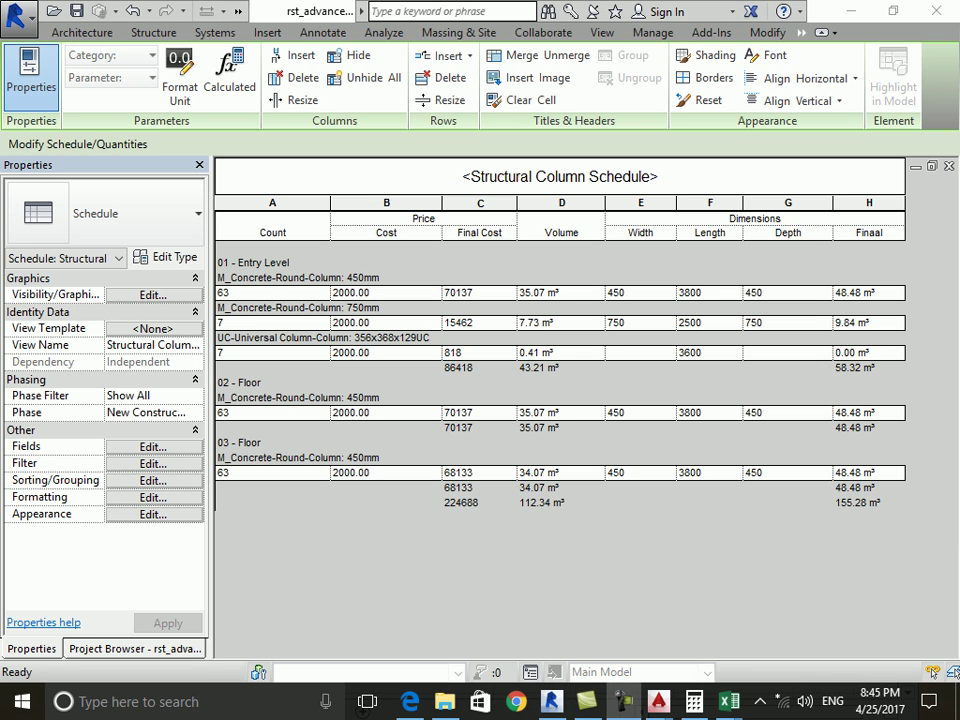
Rename the schedule title to 'Columns' and bring up the View tab's Schedules list.
click(479, 232)
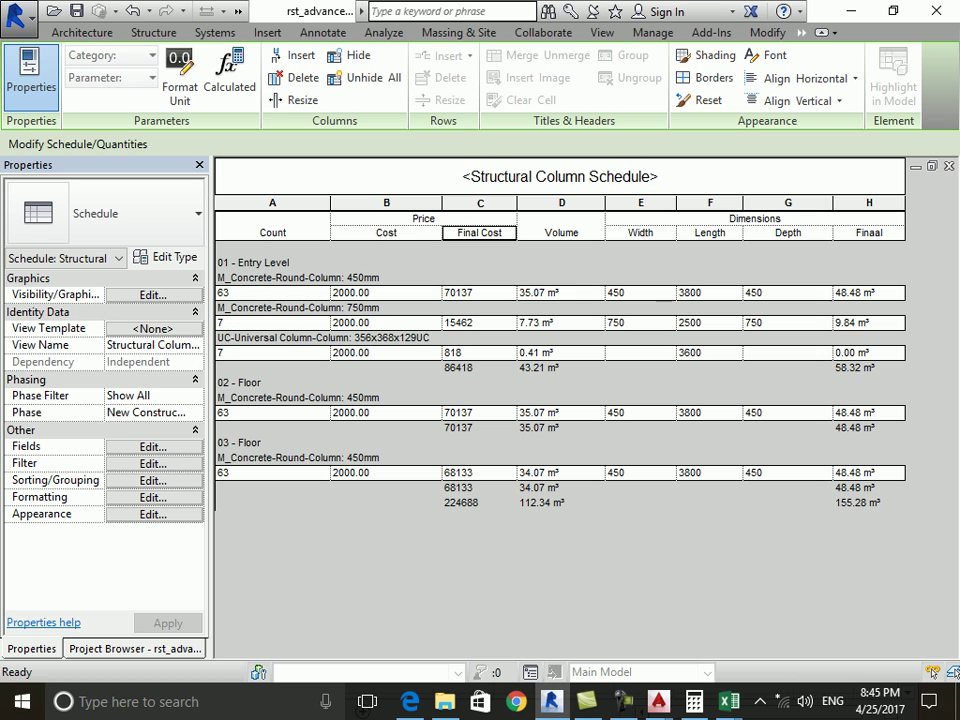
click(621, 168)
click(621, 168)
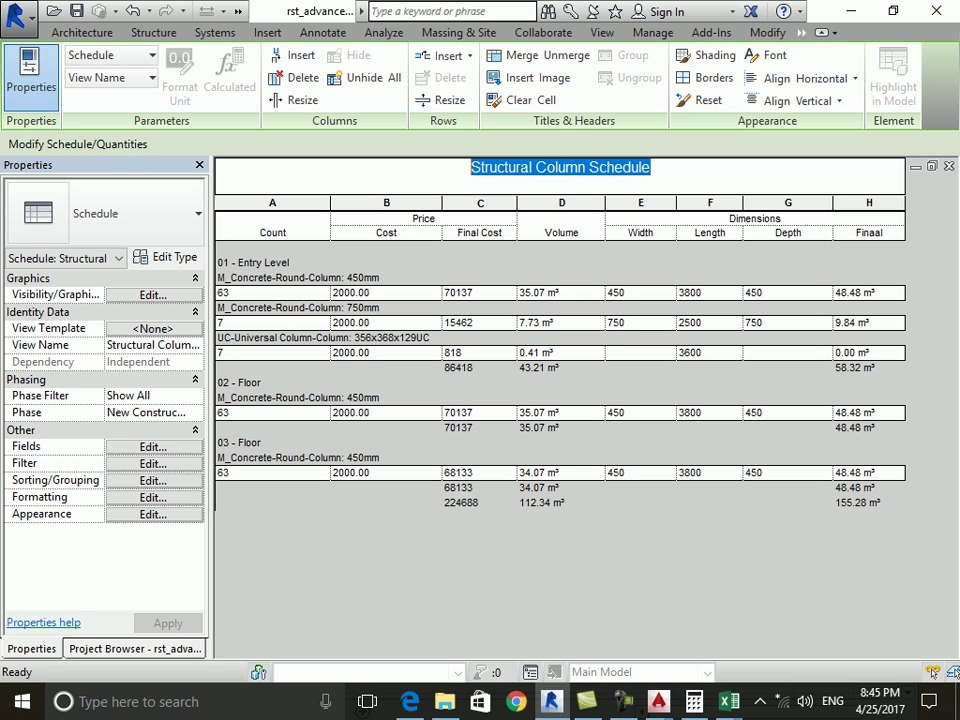
text(Columns)
key(Return)
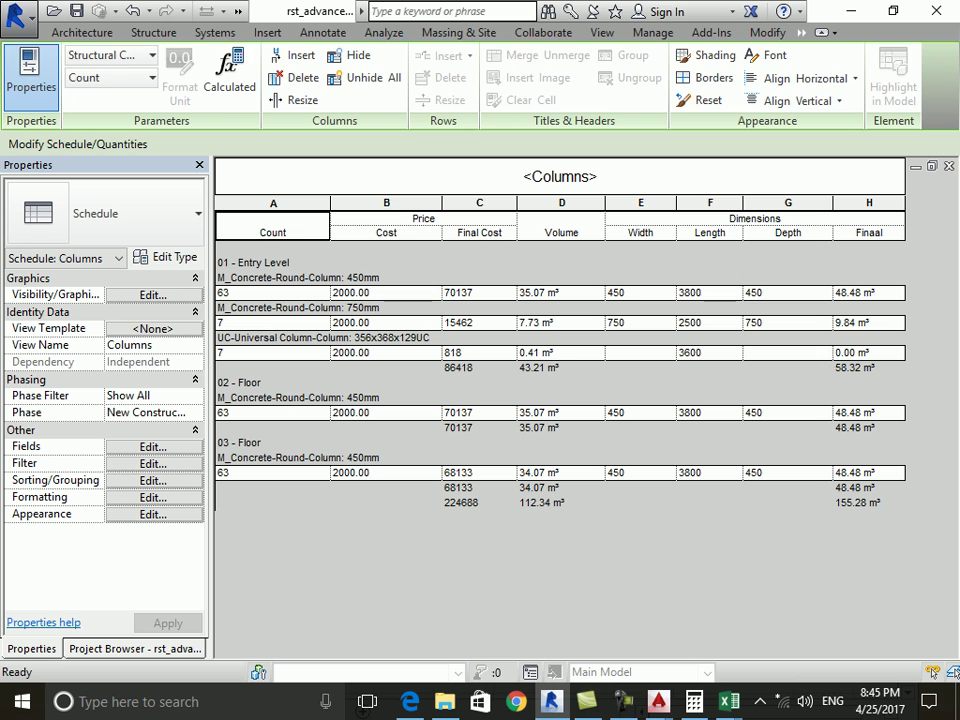
click(601, 32)
click(627, 55)
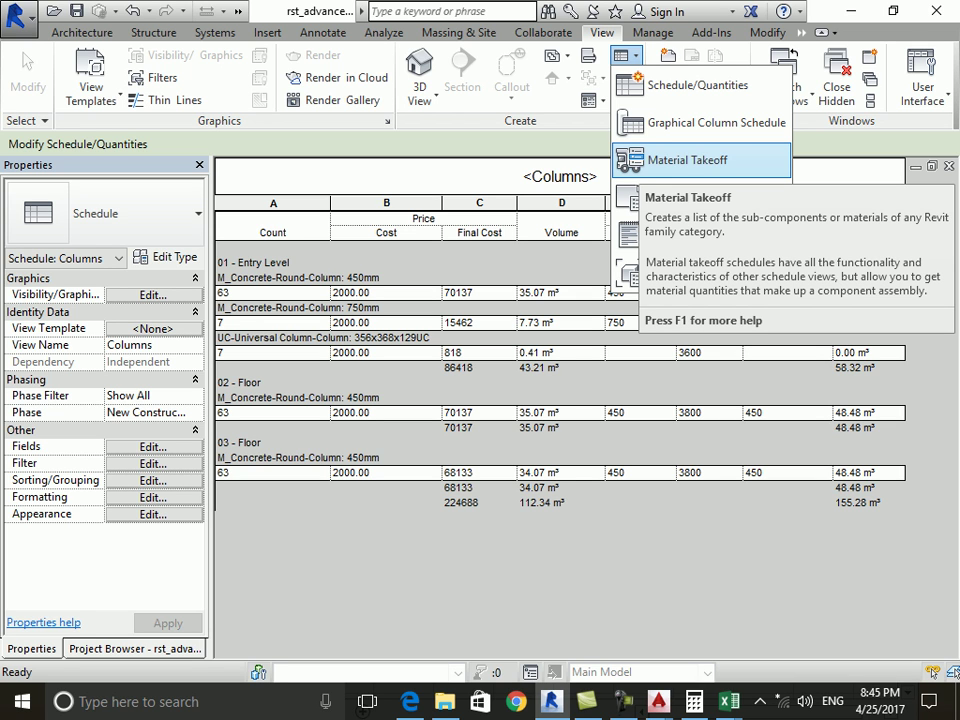
Create a <Multi-Category> Material Takeoff and add Material: Name and Material: Volume fields.
click(690, 160)
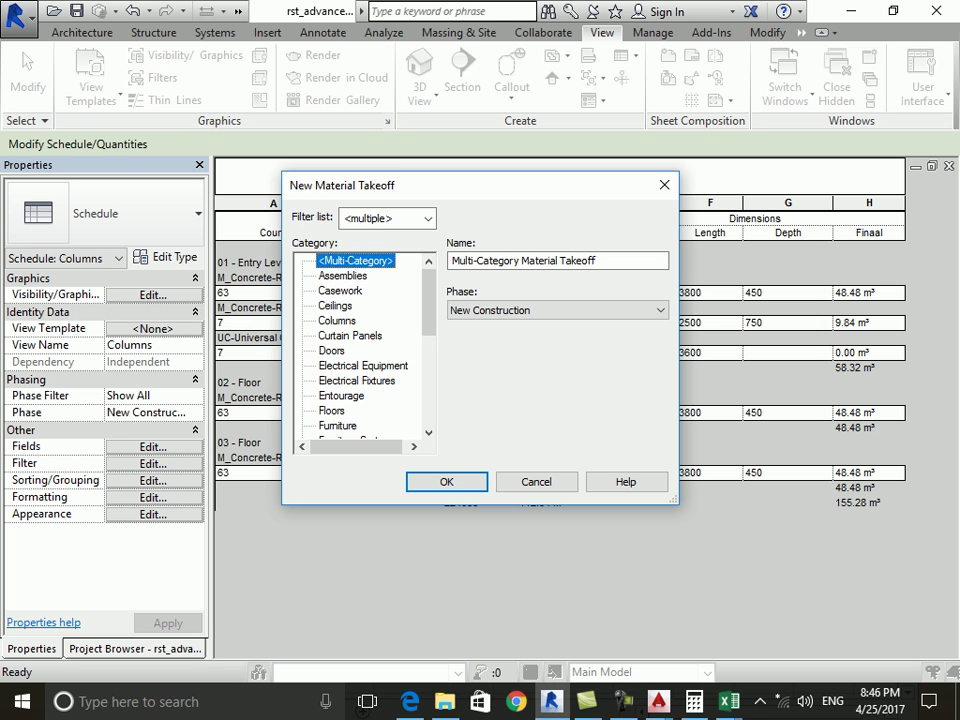
key(Return)
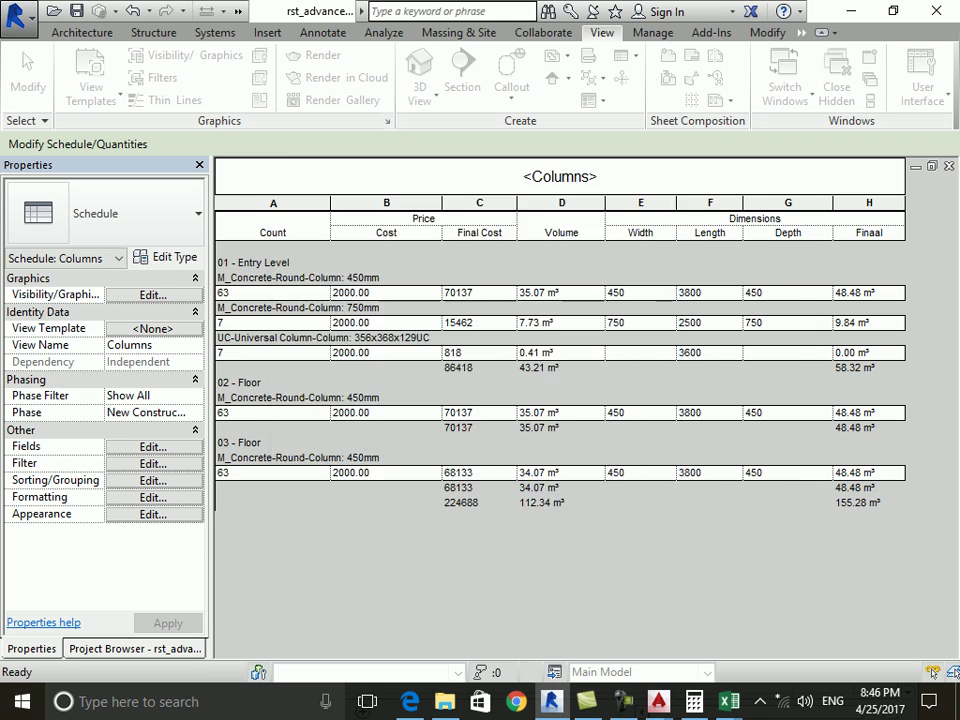
click(300, 317)
scroll(320, 300, down, 4)
scroll(320, 300, down, 1)
scroll(320, 300, down, 1)
scroll(320, 300, down, 1)
scroll(320, 300, down, 2)
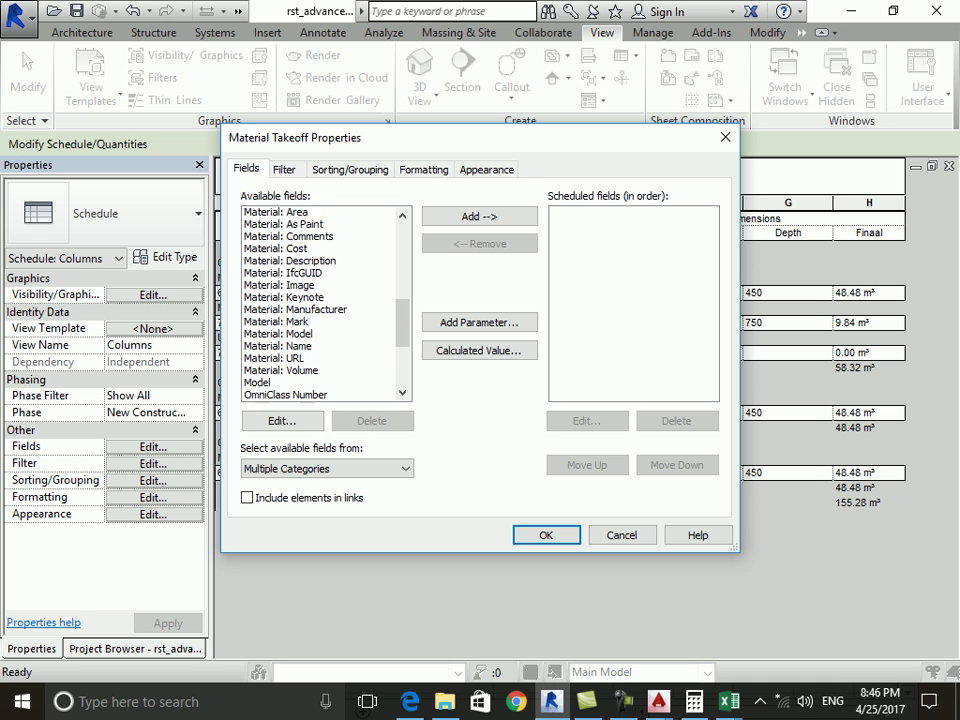
scroll(320, 300, down, 1)
click(290, 323)
click(479, 216)
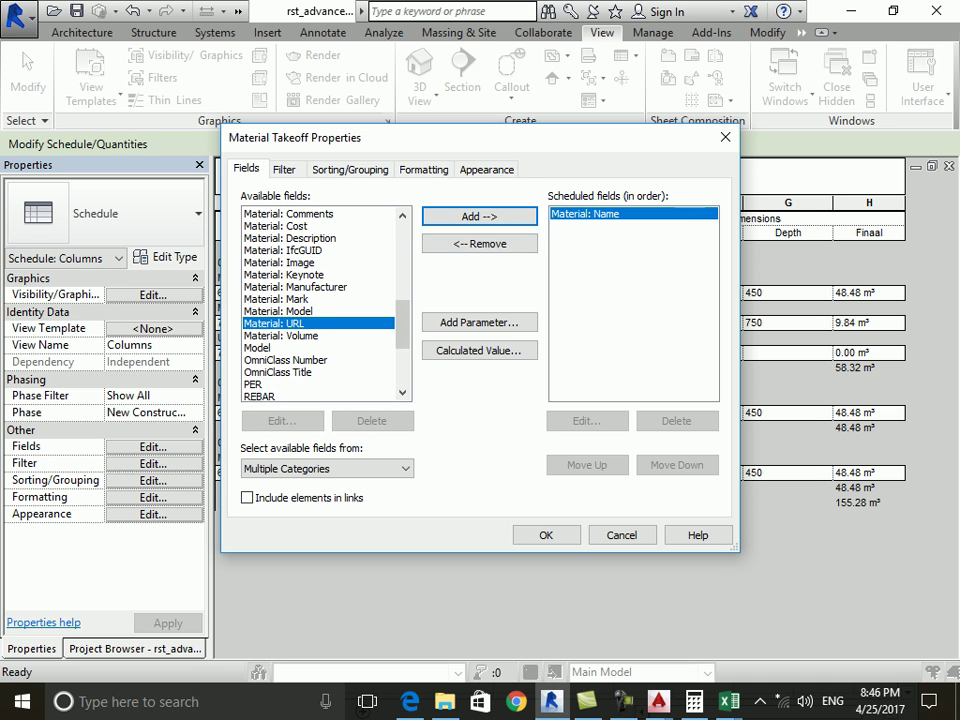
click(285, 335)
click(479, 216)
Find and add the Level field to the takeoff.
scroll(320, 300, down, 3)
click(260, 330)
scroll(320, 300, down, 2)
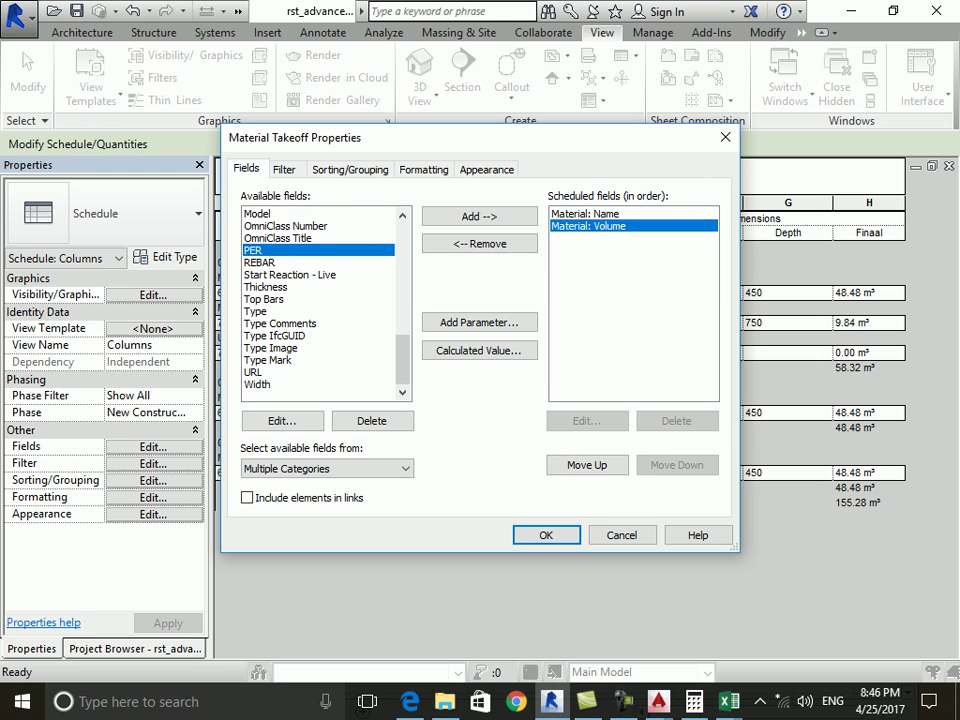
click(260, 372)
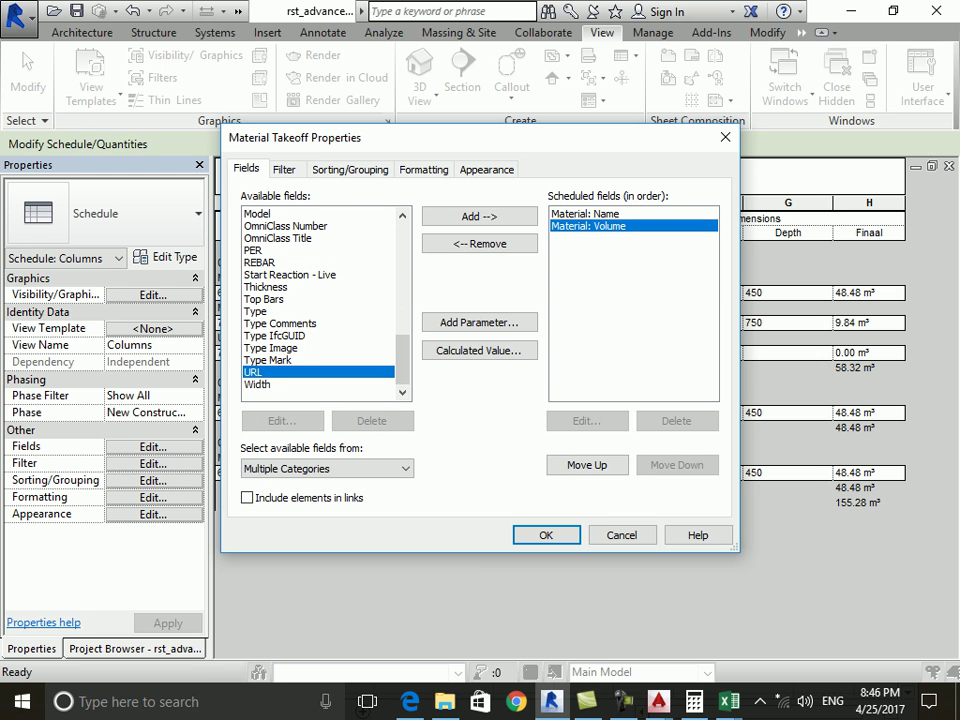
click(275, 335)
scroll(300, 305, up, 2)
scroll(300, 305, down, 2)
scroll(300, 305, down, 1)
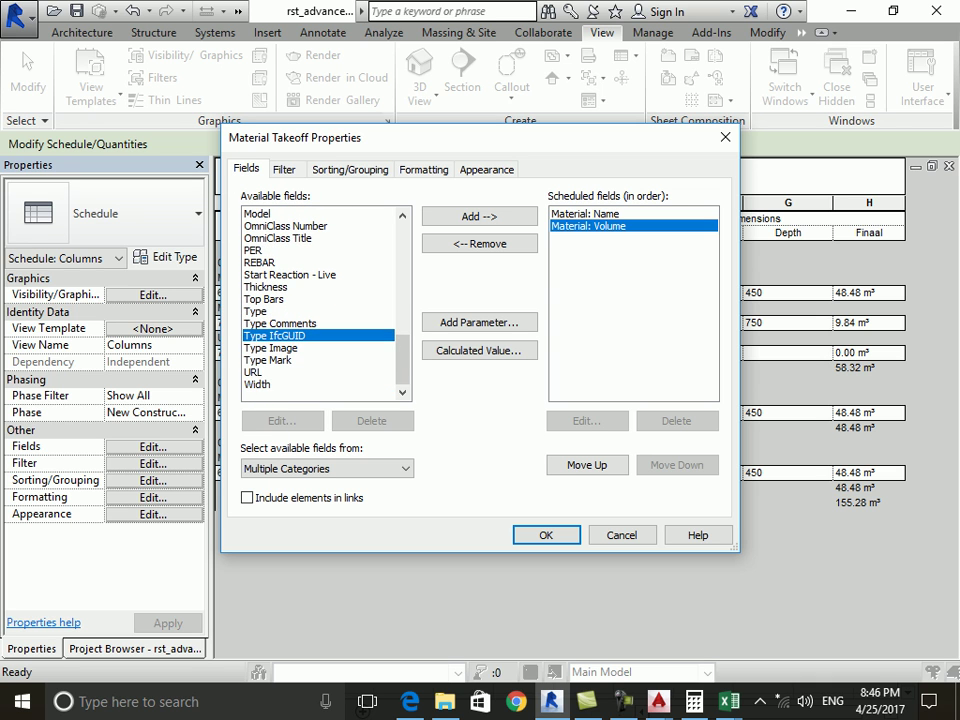
scroll(290, 384, up, 1)
scroll(290, 384, up, 2)
scroll(290, 384, up, 2)
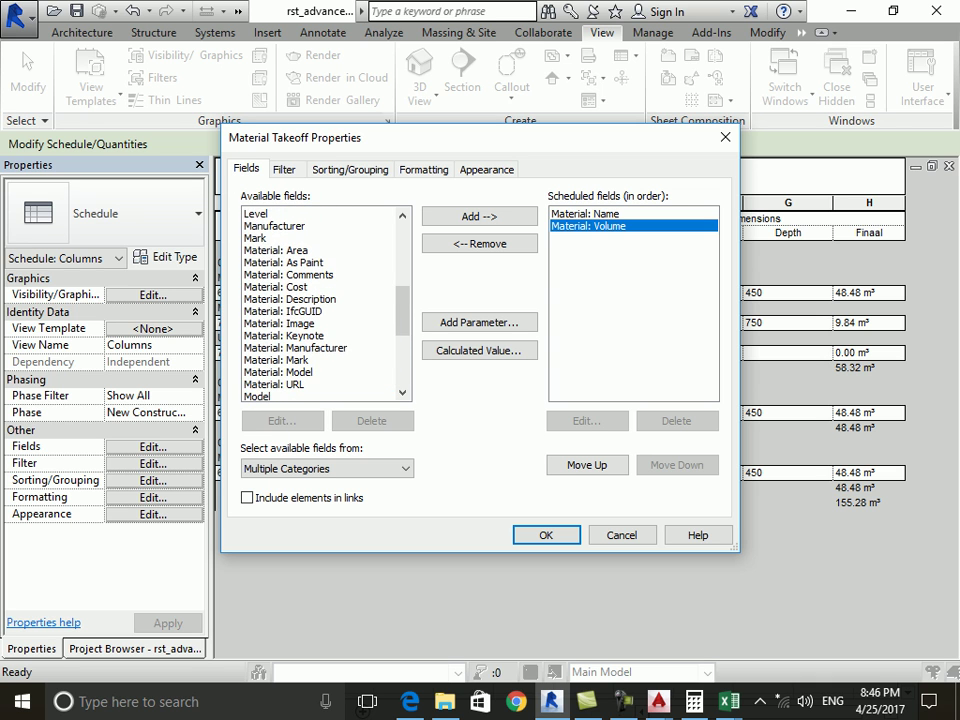
scroll(325, 305, up, 5)
scroll(300, 330, down, 1)
scroll(300, 330, down, 1)
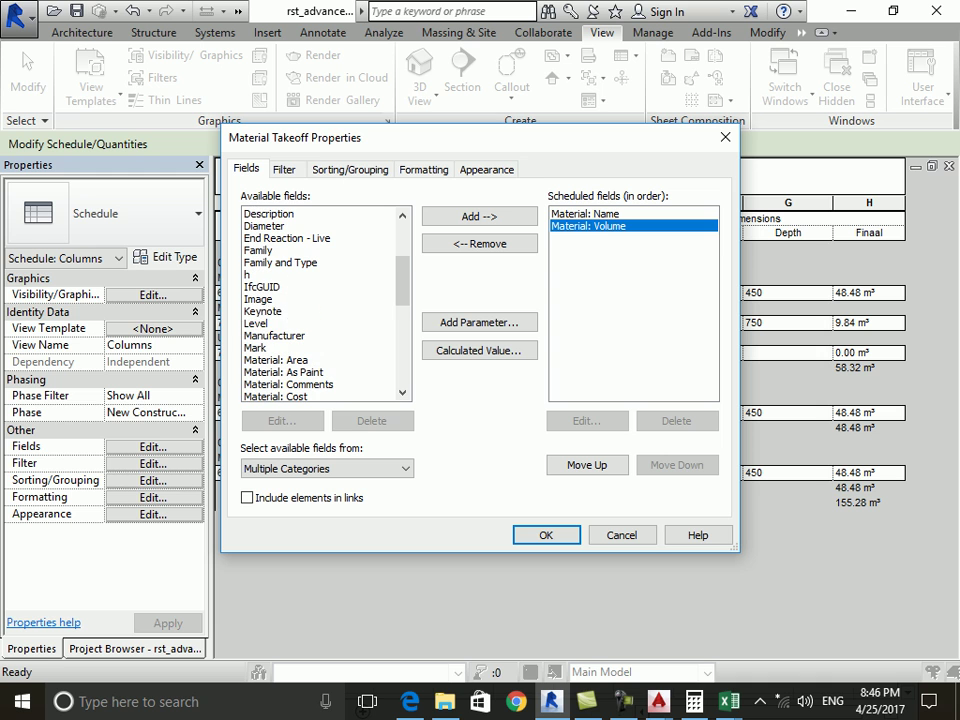
click(262, 323)
click(479, 216)
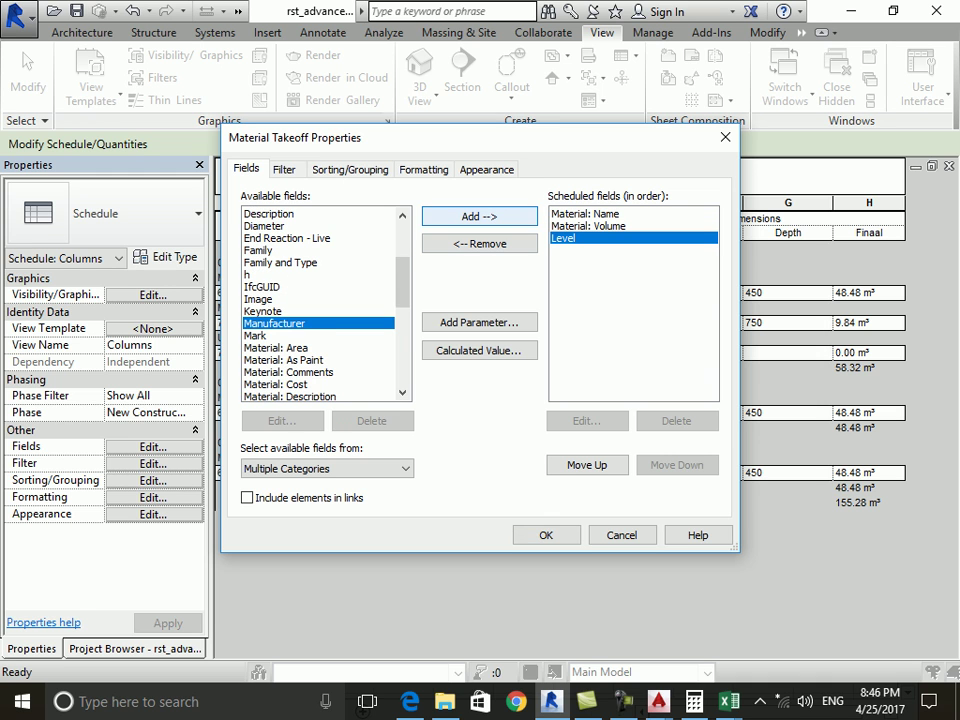
Add the Material: Cost and Family and Type fields to the takeoff.
click(262, 287)
scroll(320, 300, down, 2)
scroll(320, 300, down, 1)
scroll(320, 300, down, 1)
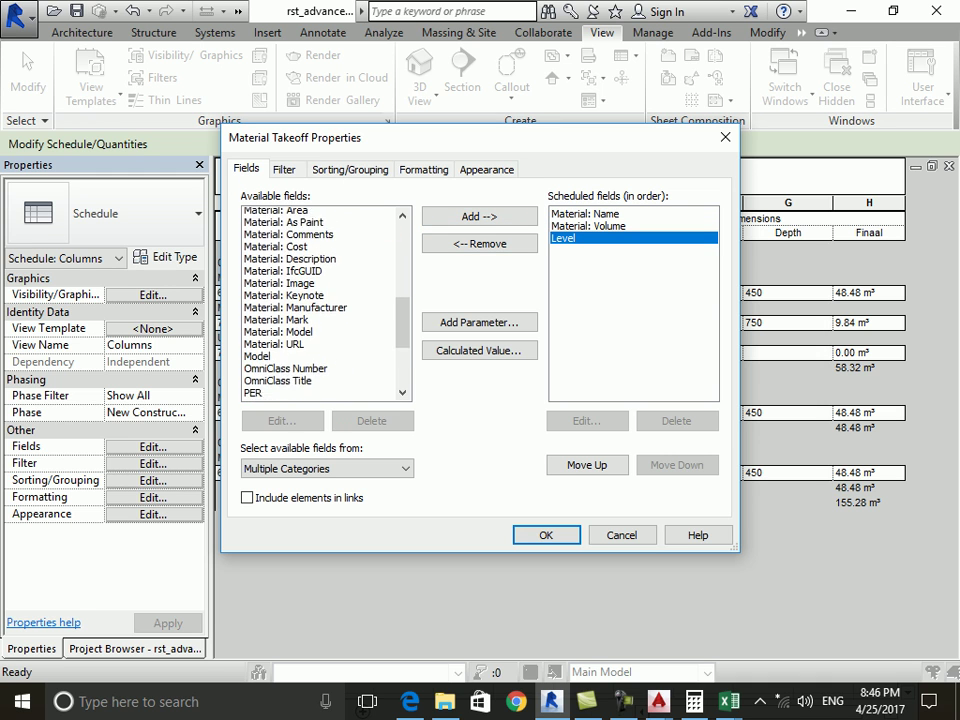
scroll(320, 300, down, 2)
scroll(320, 300, down, 1)
scroll(320, 300, down, 1)
scroll(320, 300, up, 4)
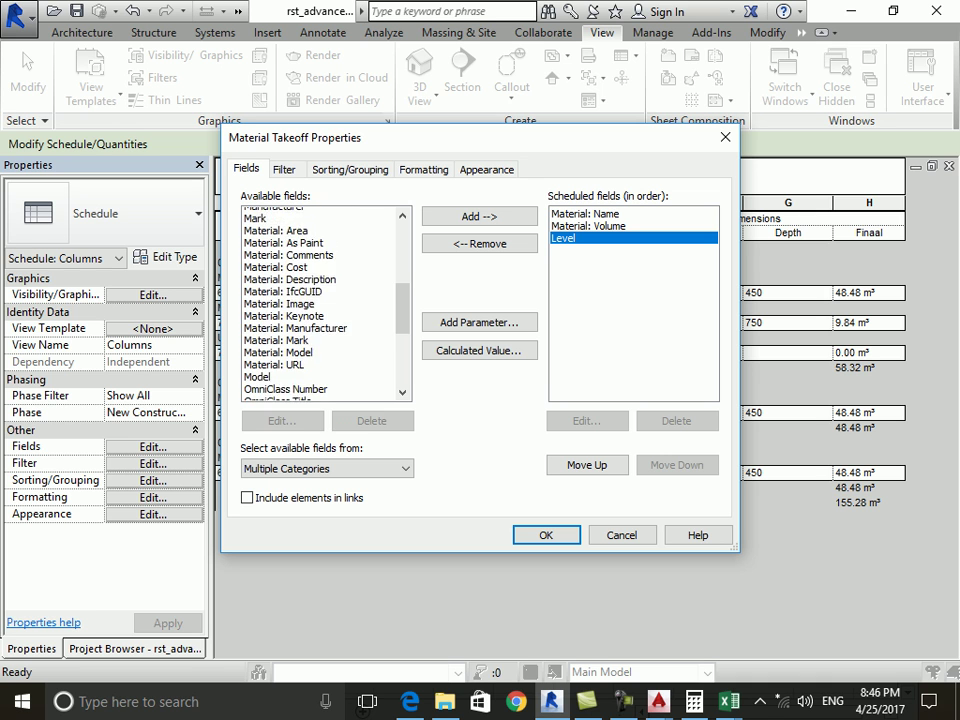
click(290, 274)
click(479, 216)
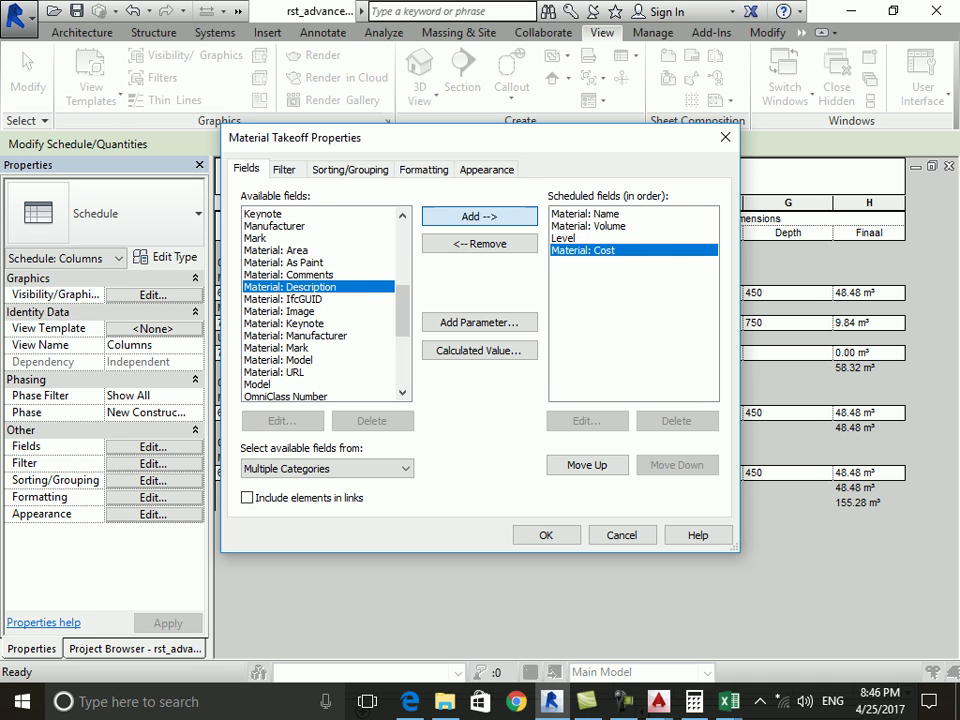
scroll(320, 300, up, 2)
scroll(320, 300, up, 2)
click(290, 311)
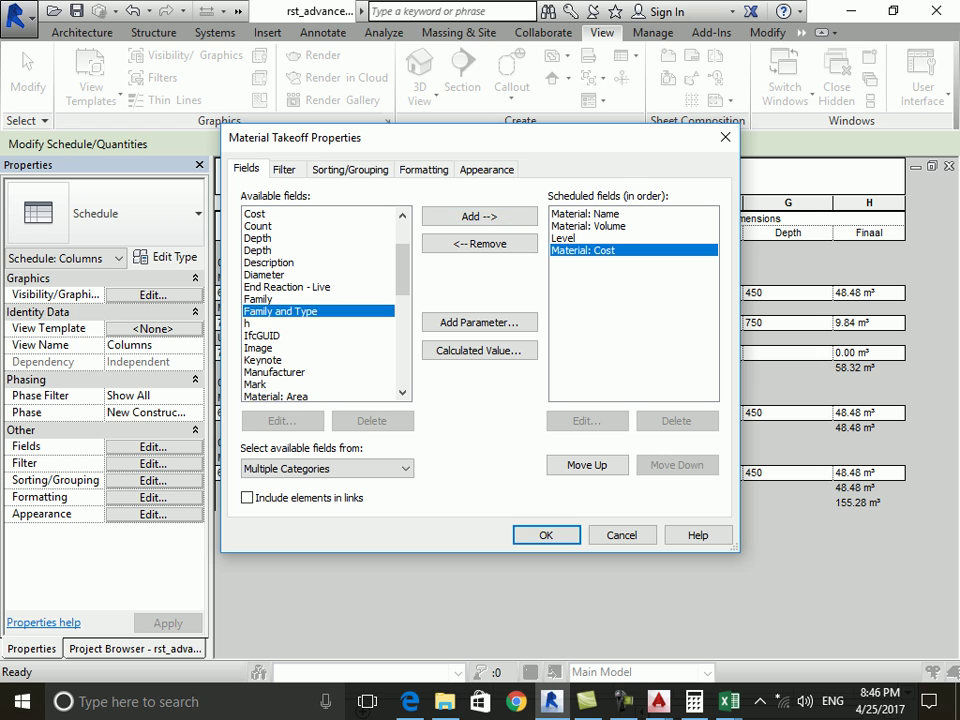
click(479, 216)
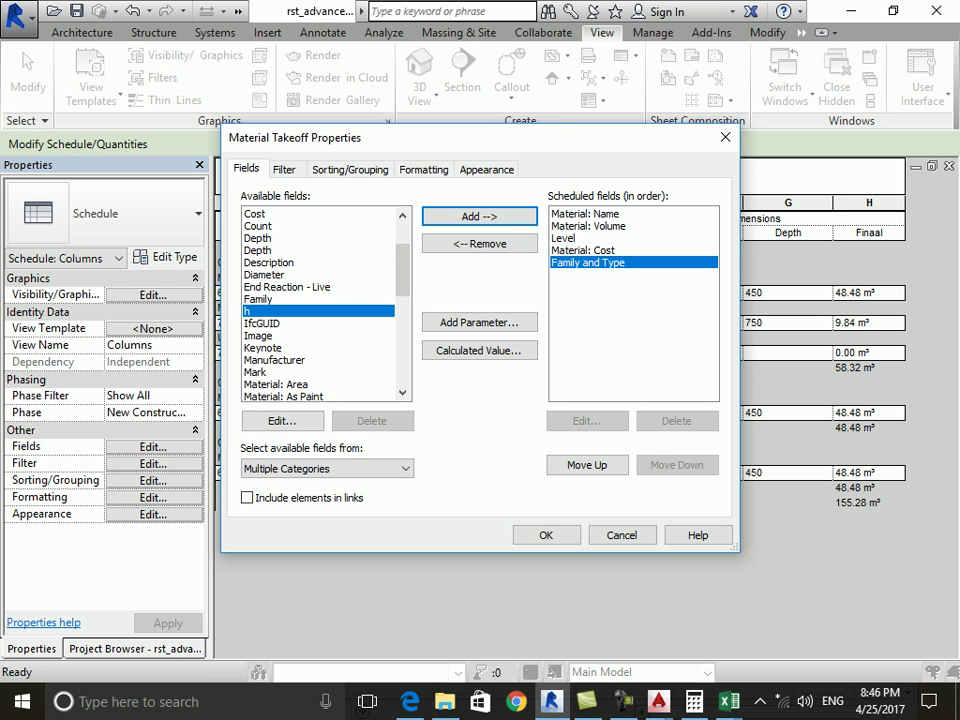
scroll(318, 304, up, 2)
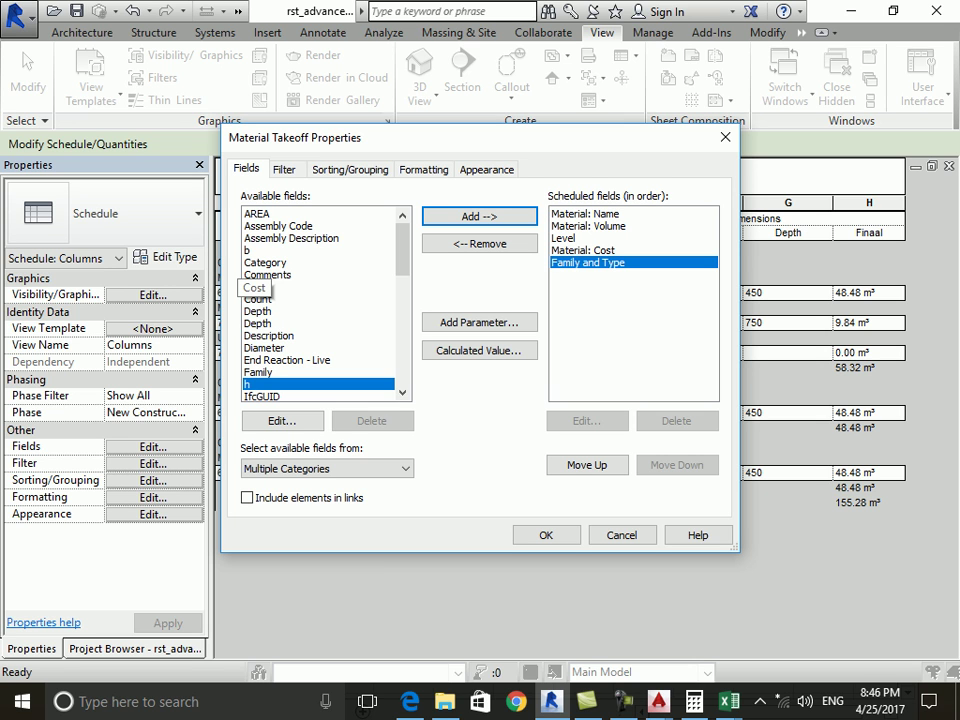
scroll(250, 300, down, 1)
scroll(250, 300, down, 2)
scroll(250, 300, down, 4)
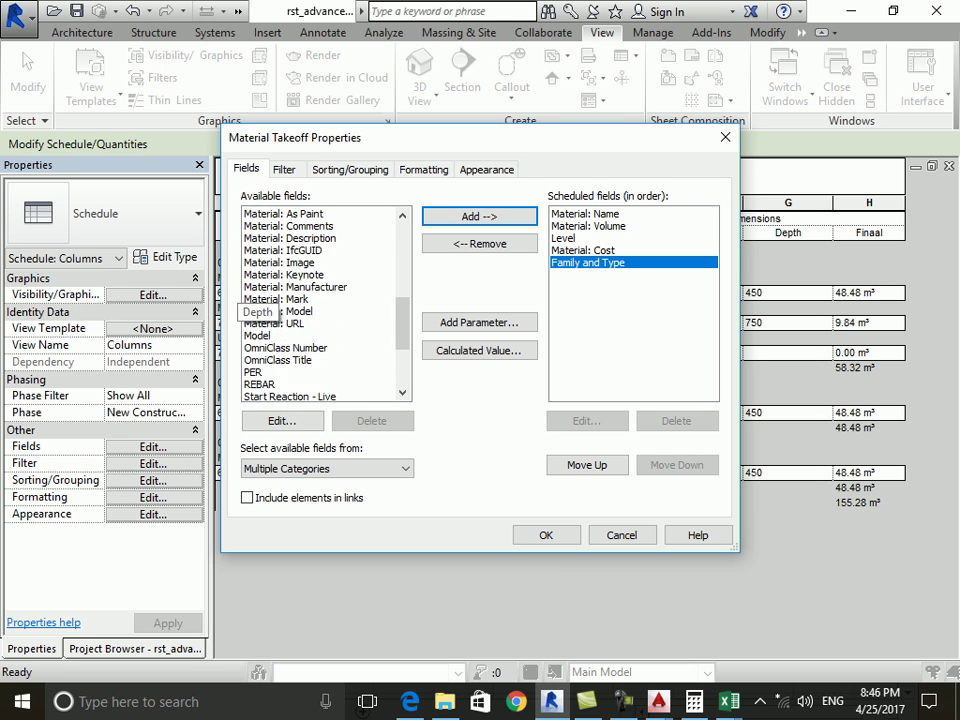
scroll(260, 305, down, 2)
scroll(260, 305, down, 1)
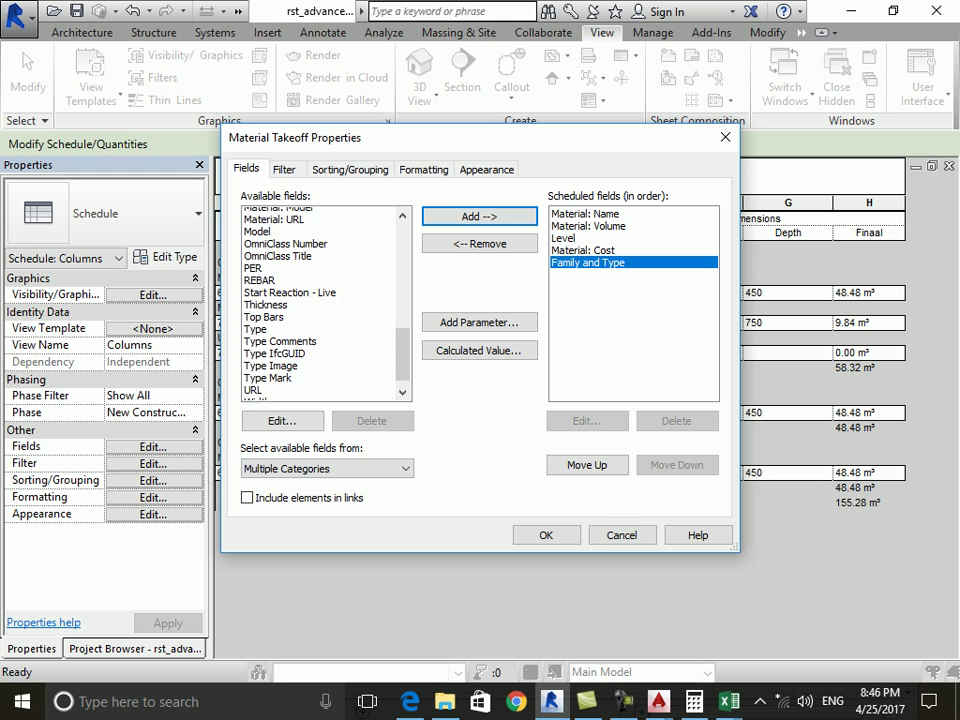
scroll(320, 300, down, 1)
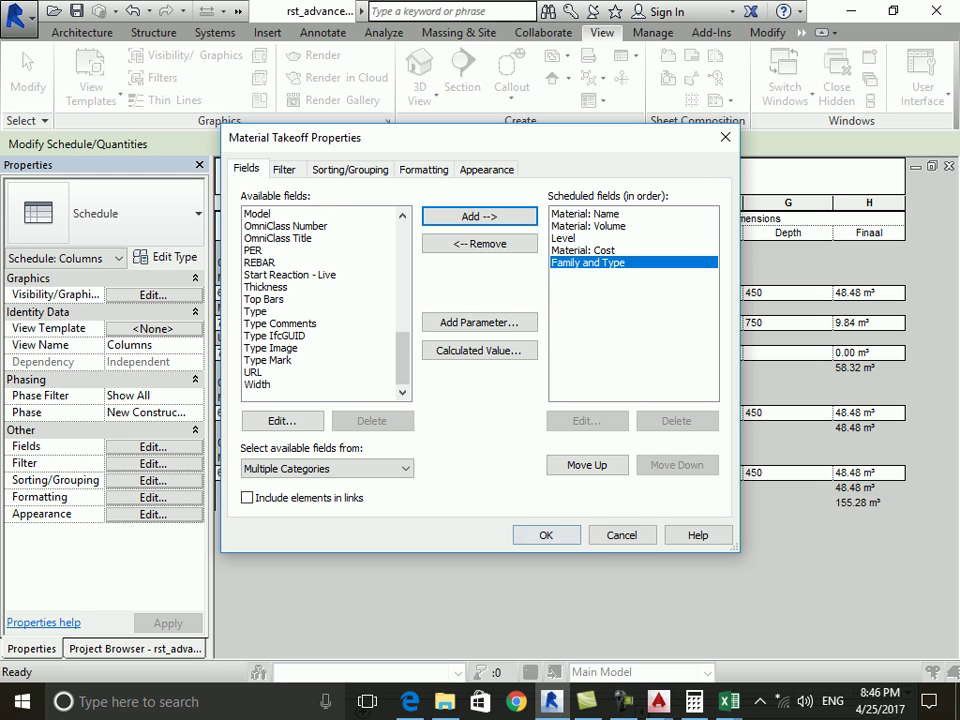
Add a Volume-type calculated field 'Final Cost' with formula Material: Volume*Material: Cost.
click(478, 350)
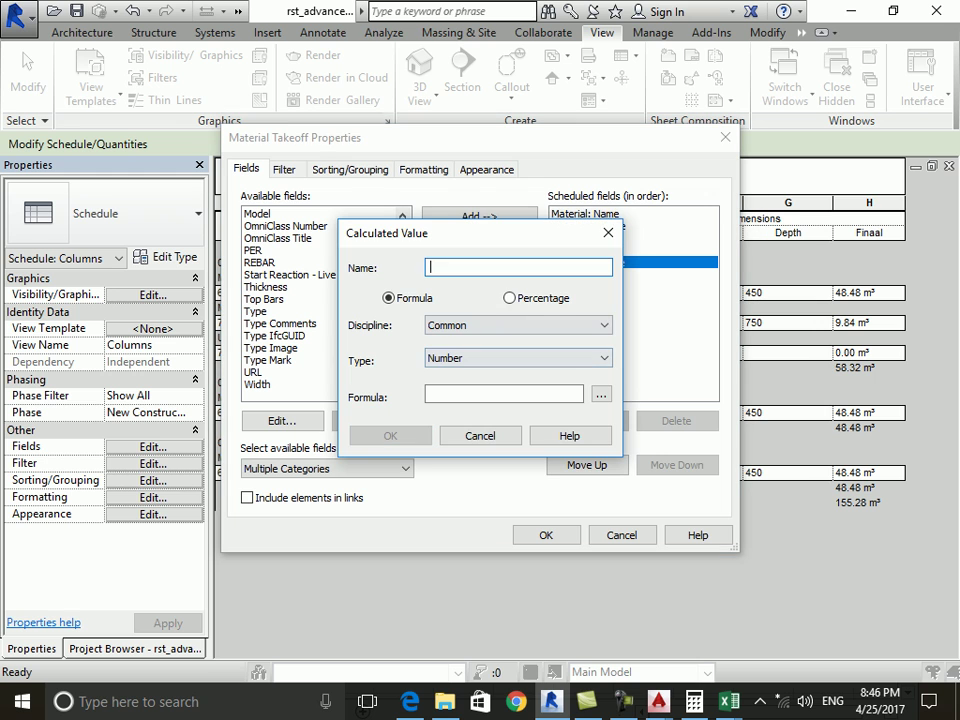
text(Final Cost)
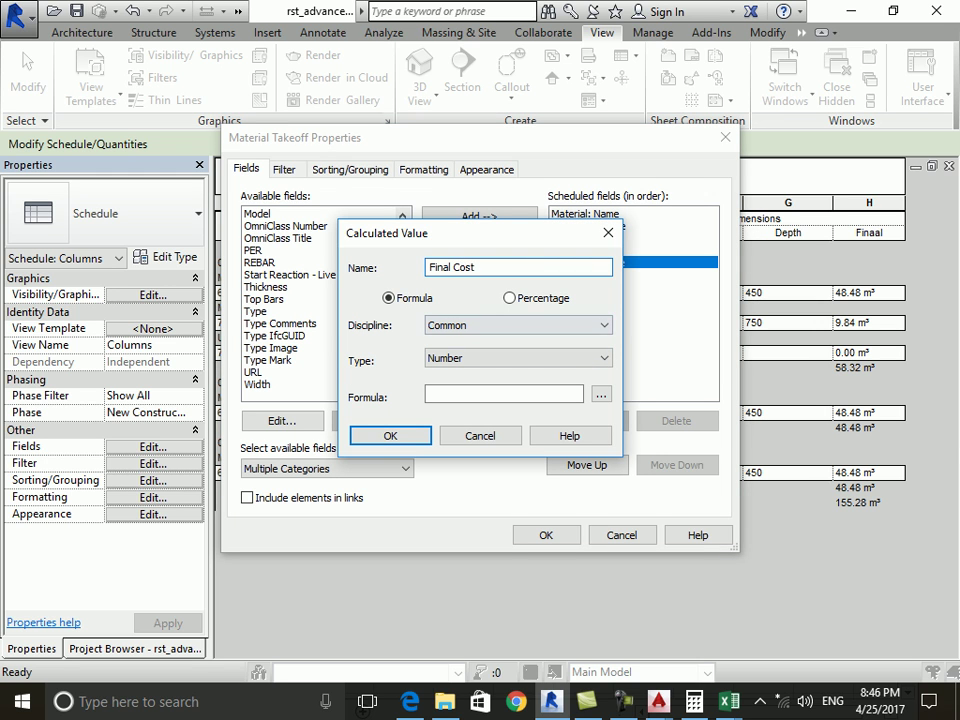
click(601, 394)
click(416, 277)
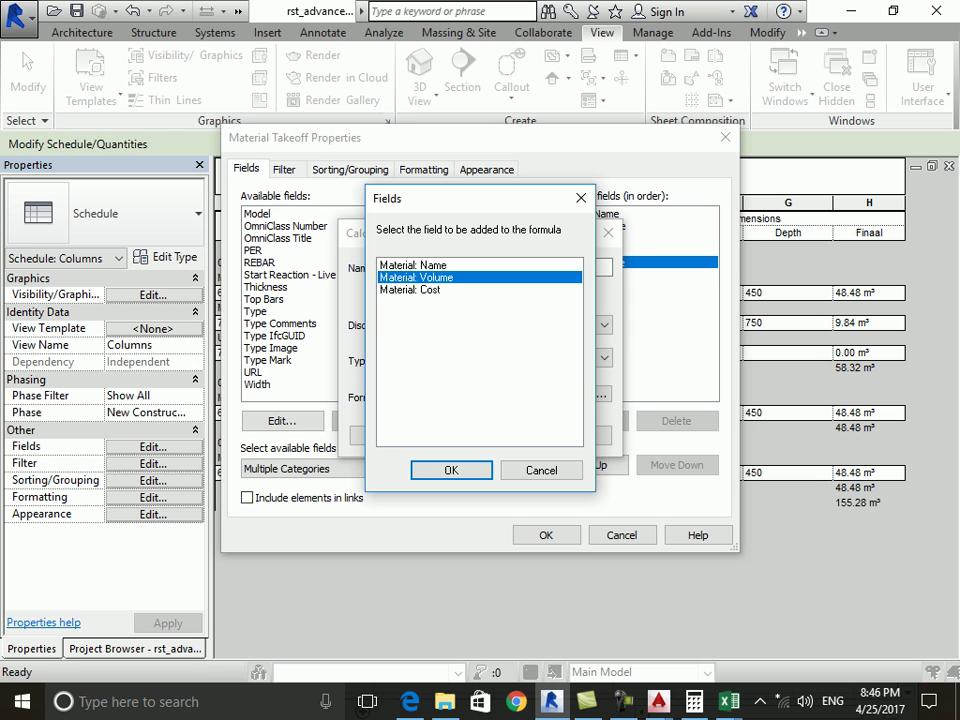
click(451, 470)
text(*)
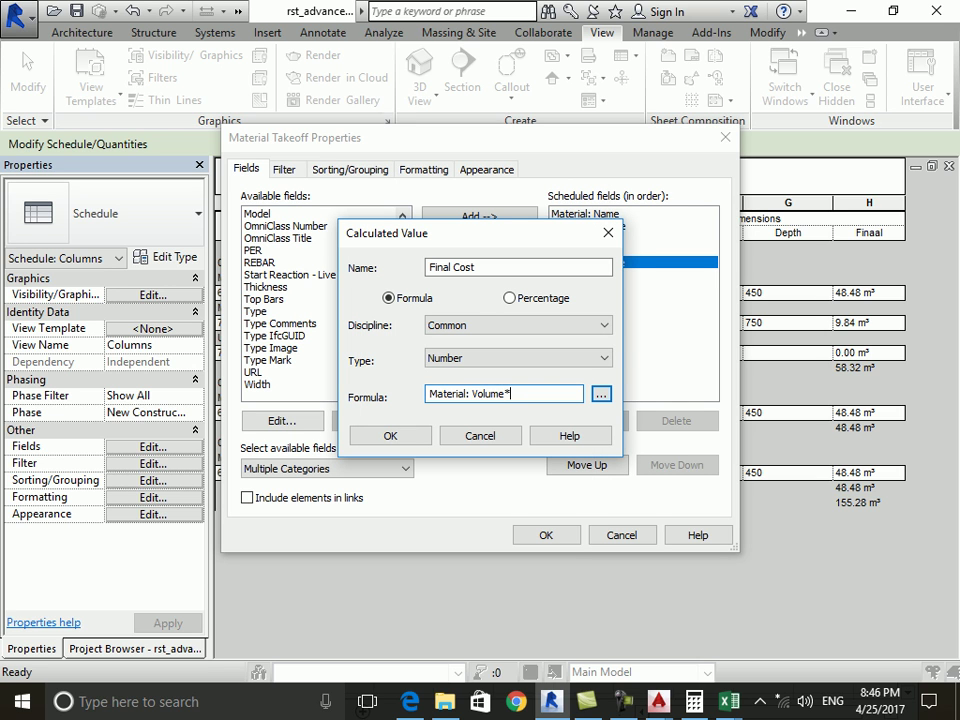
click(601, 394)
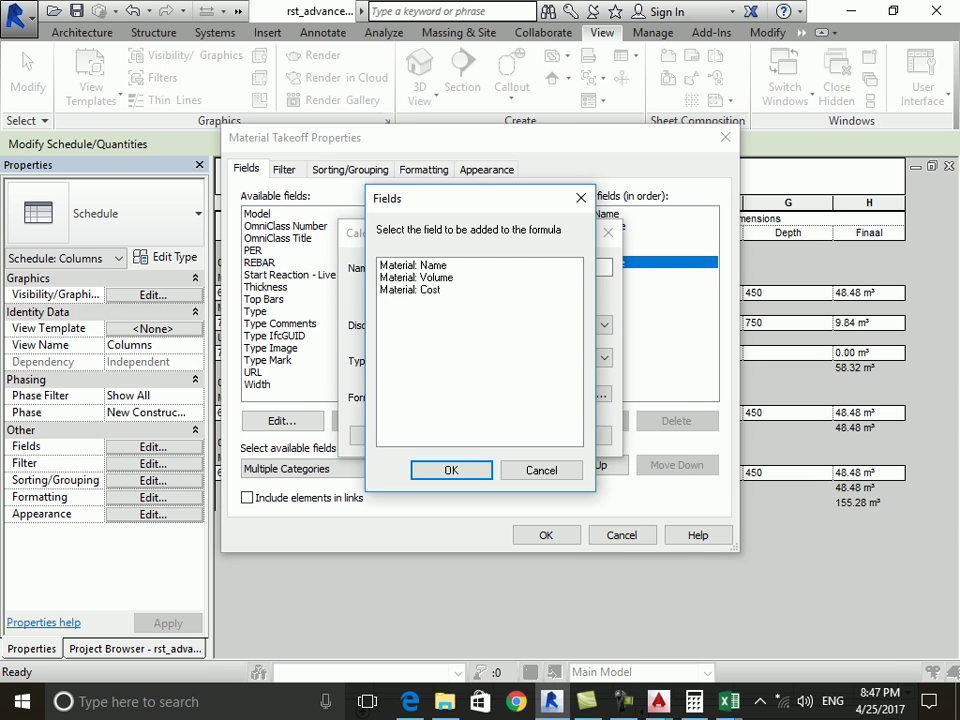
click(416, 289)
click(451, 470)
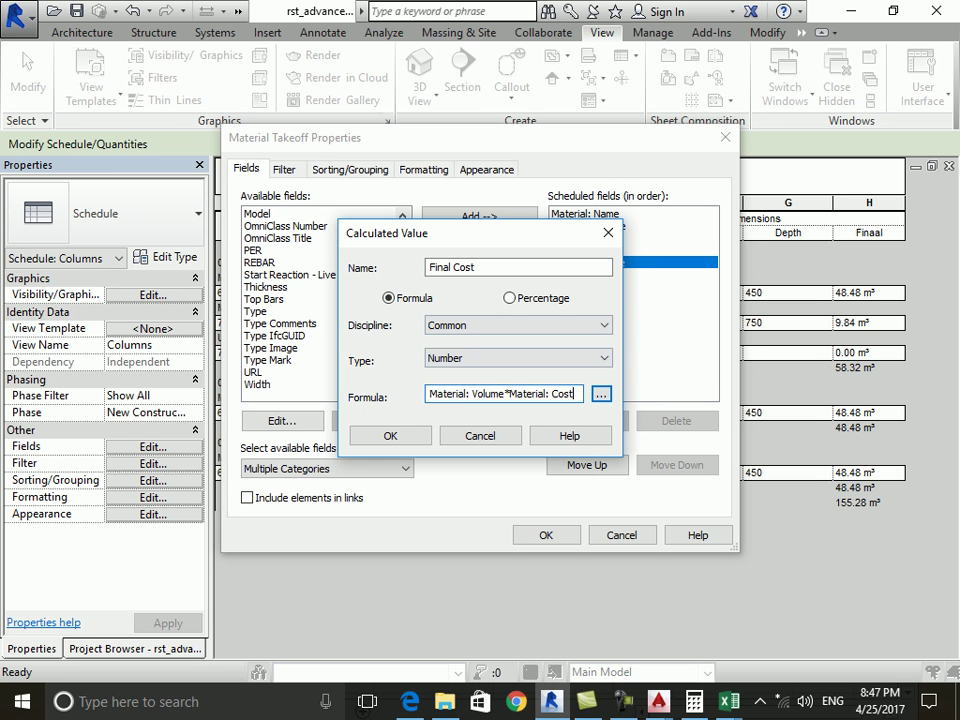
click(518, 358)
click(460, 437)
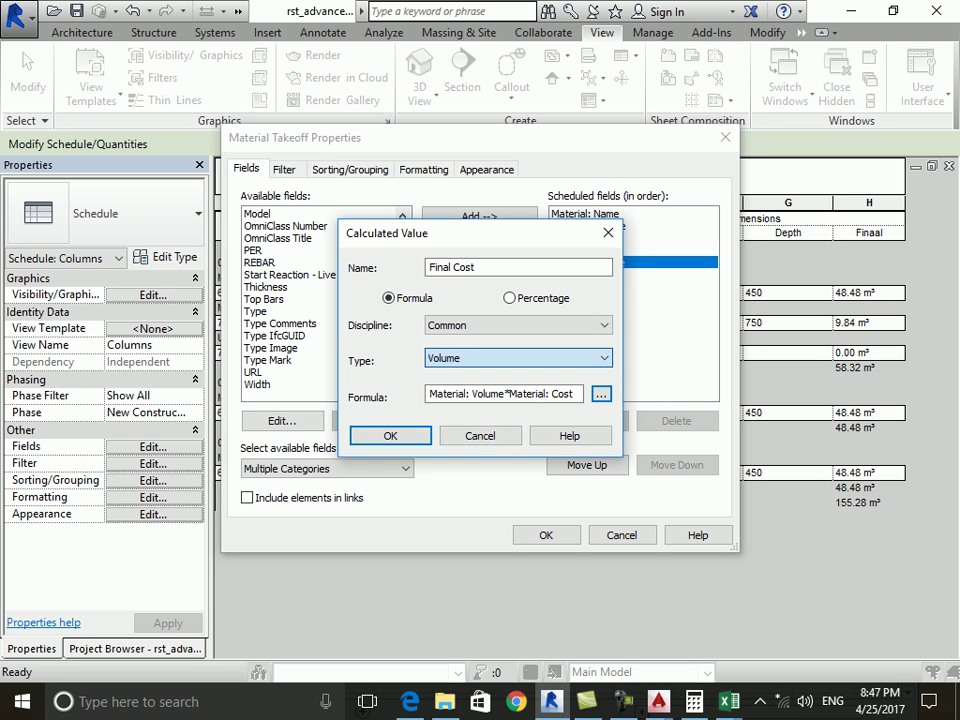
key(Return)
key(Return)
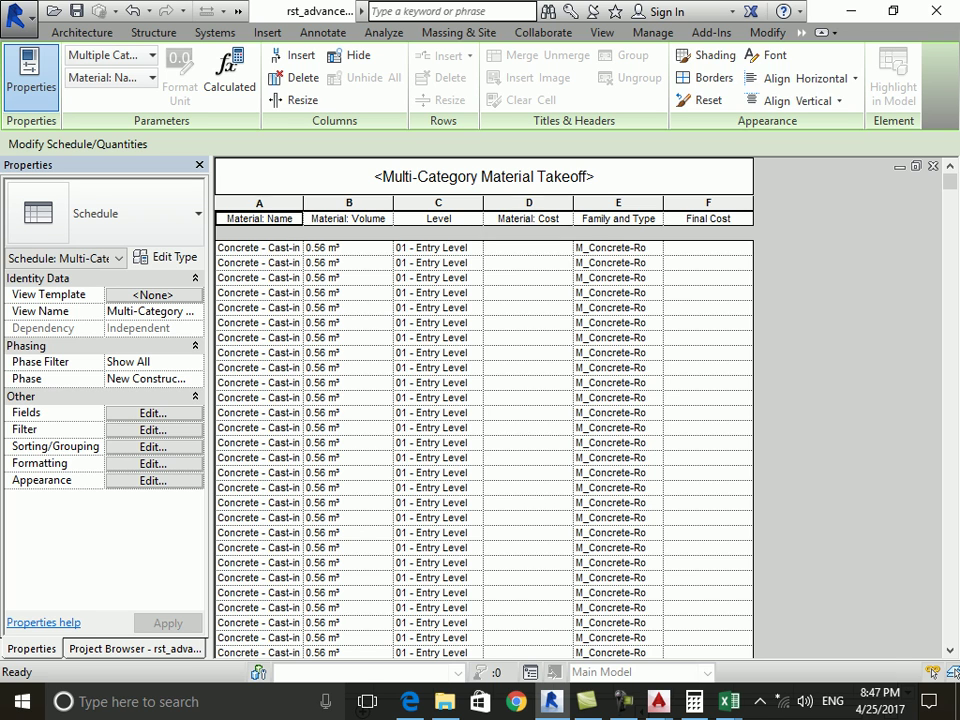
Enter a material cost of 2000 in the first takeoff row.
click(528, 247)
text(2000)
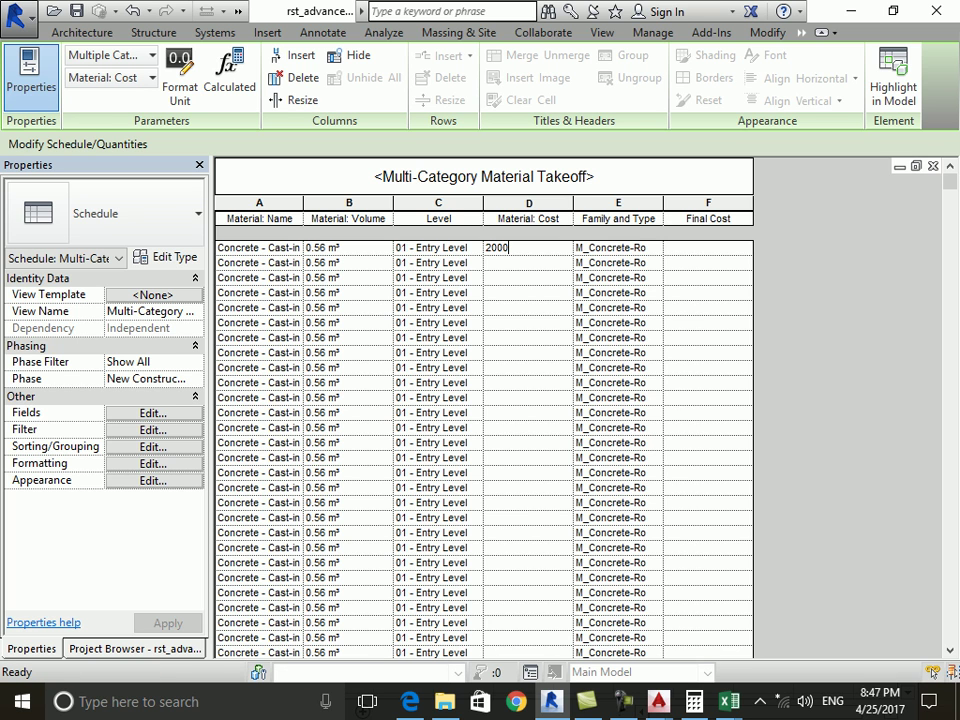
click(528, 277)
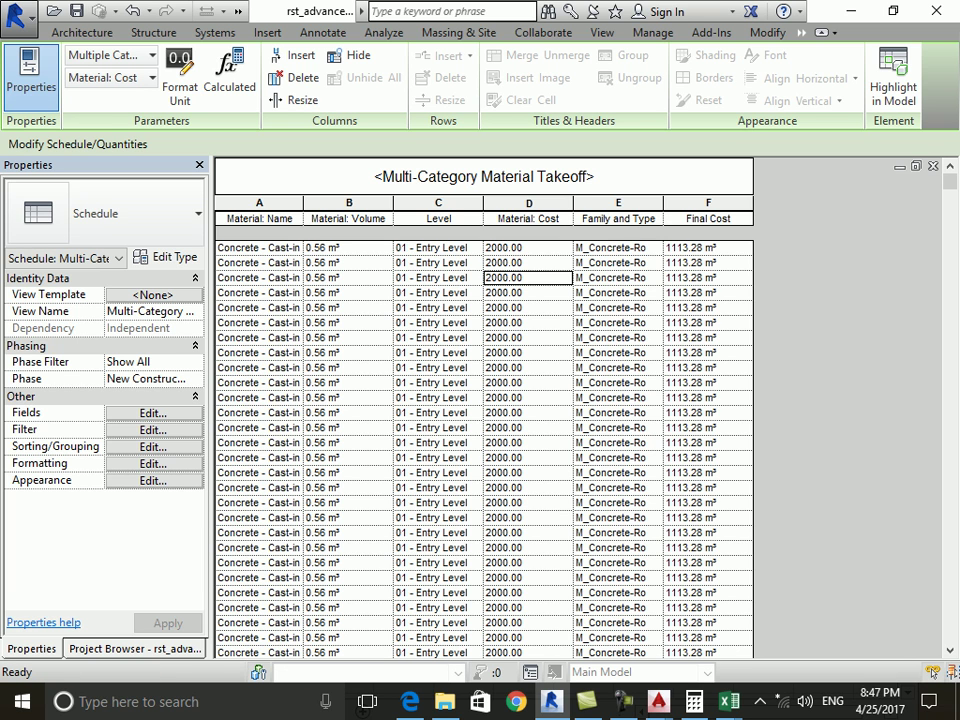
Filter the takeoff to Material: Name equals the cast-in-place concrete material.
click(153, 429)
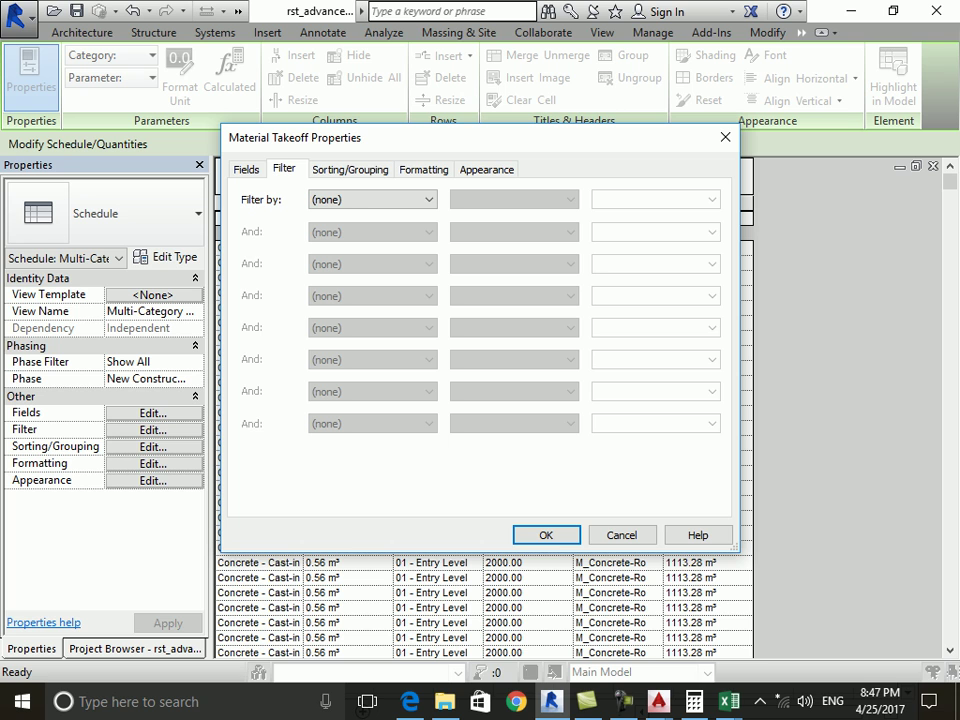
click(372, 199)
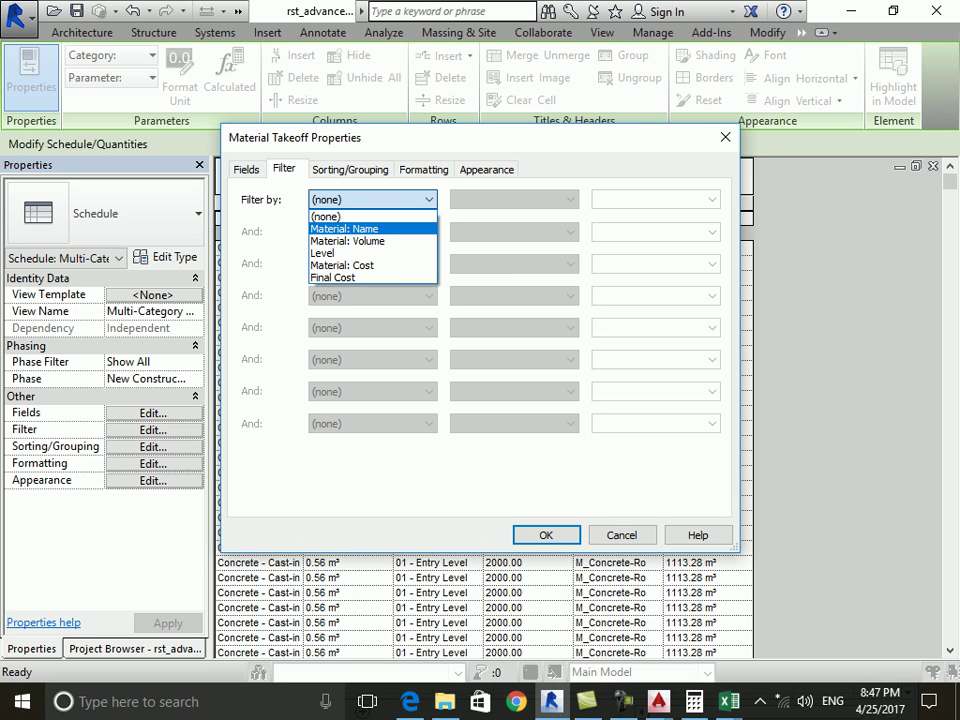
click(344, 229)
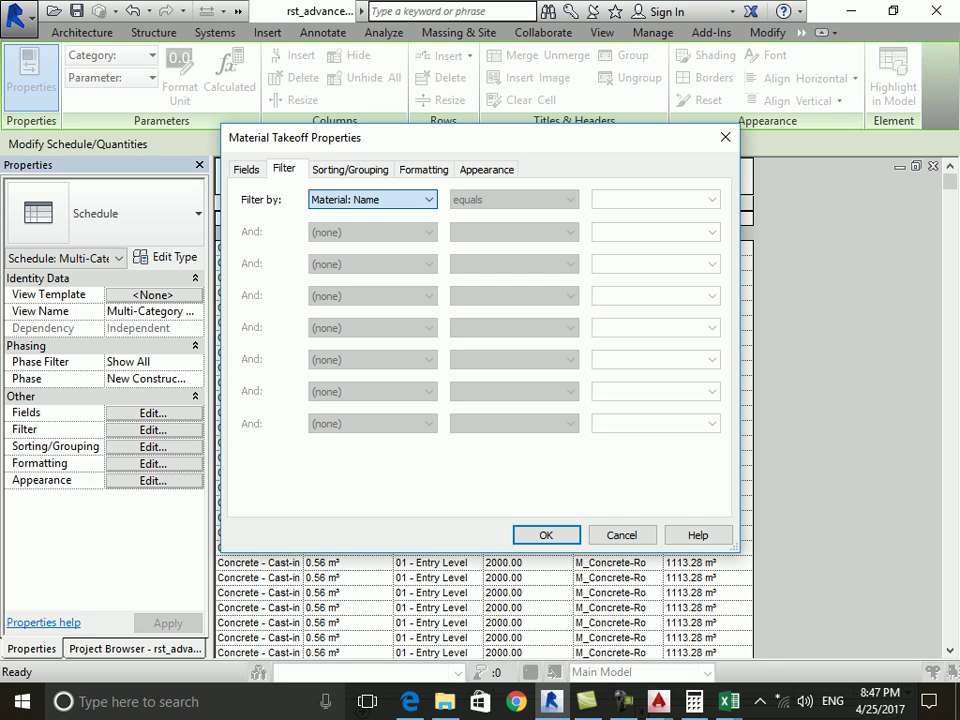
click(712, 199)
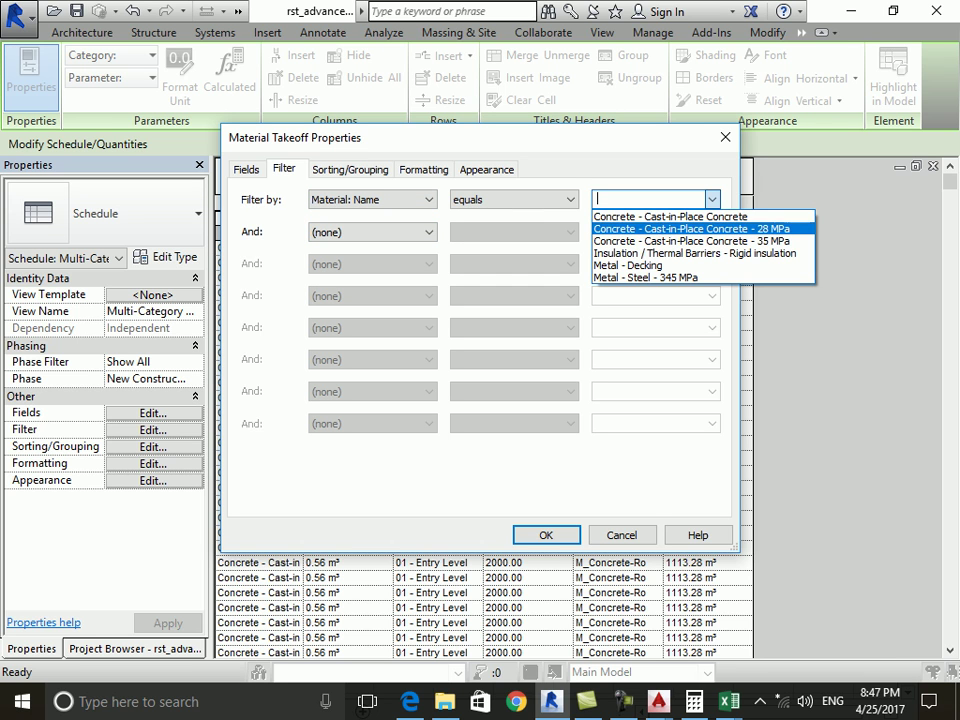
click(690, 229)
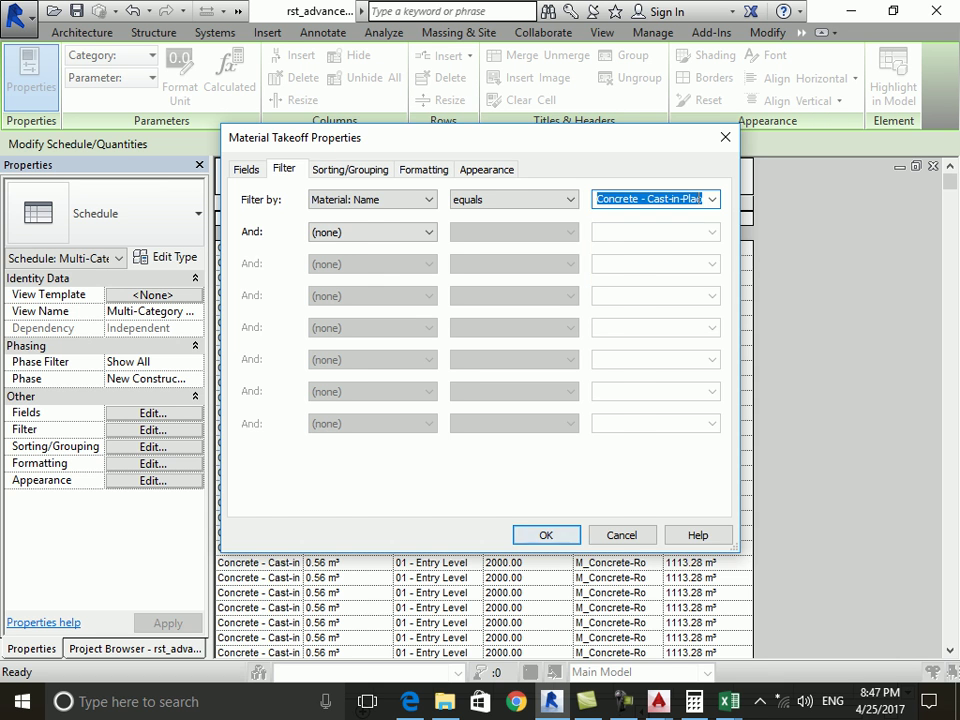
key(Return)
Scroll through the filtered takeoff, then bring up its Sorting/Grouping settings.
click(521, 336)
scroll(484, 400, down, 5)
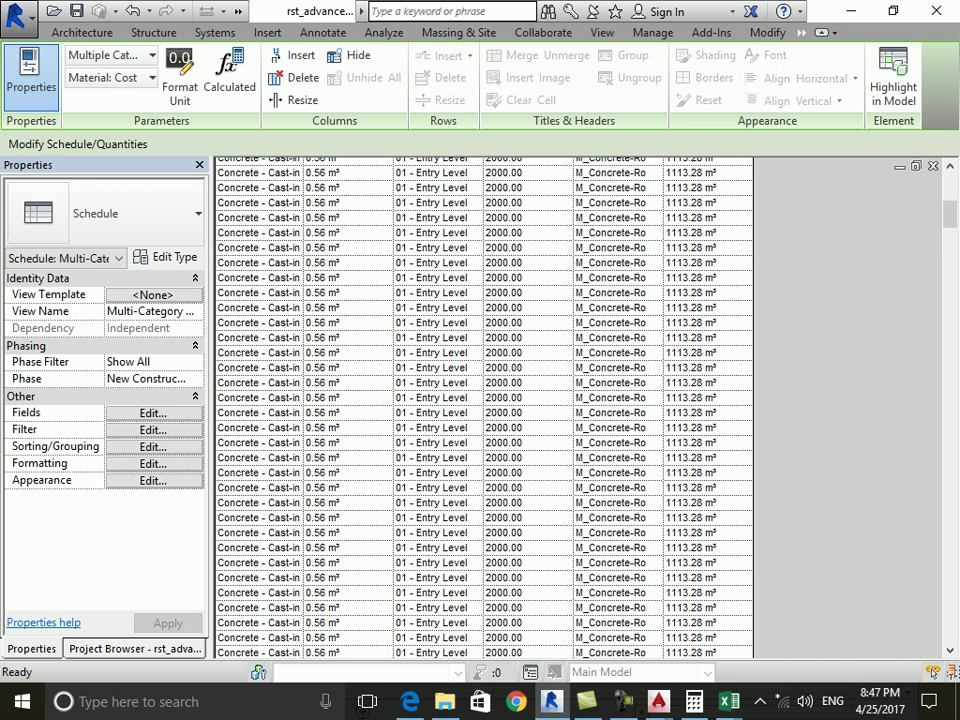
scroll(484, 400, down, 3)
scroll(484, 400, down, 5)
scroll(484, 400, up, 5)
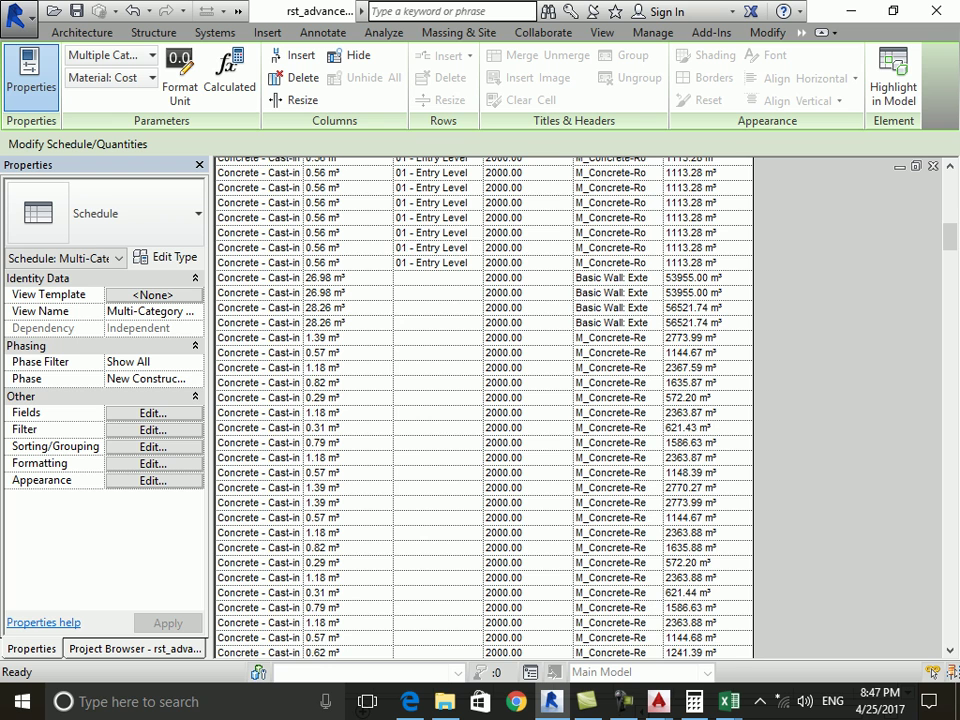
scroll(484, 400, up, 3)
scroll(484, 400, up, 5)
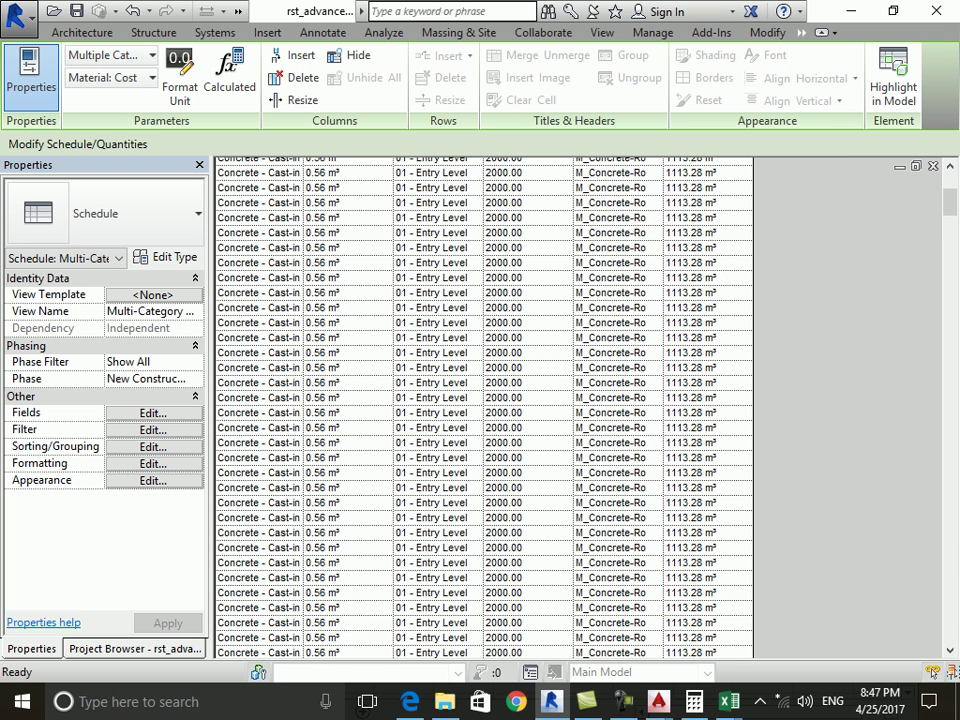
scroll(484, 400, up, 3)
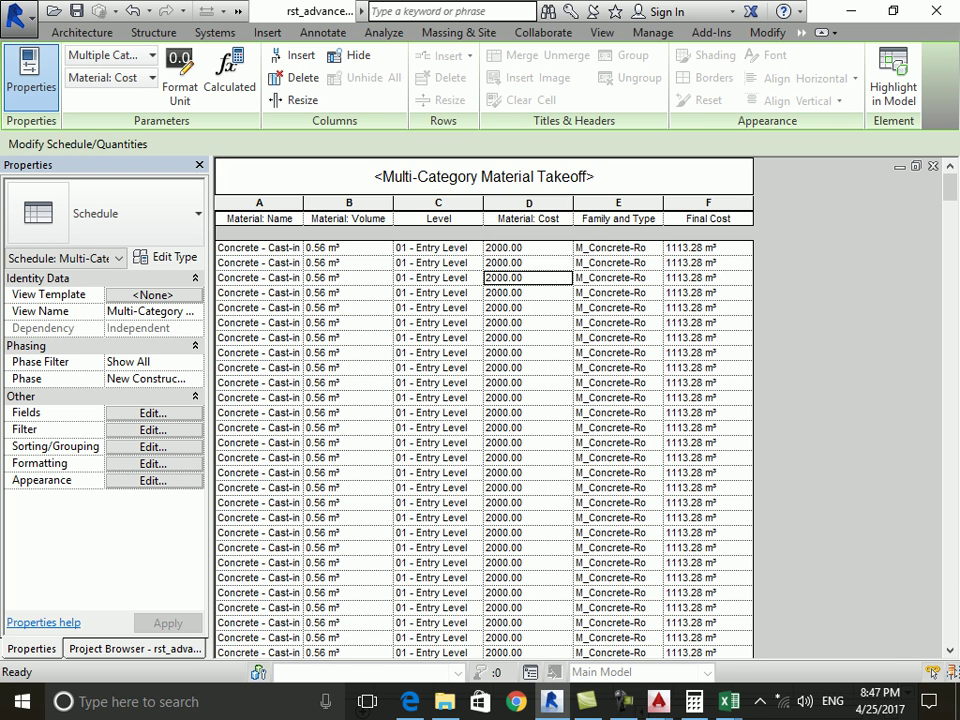
click(153, 446)
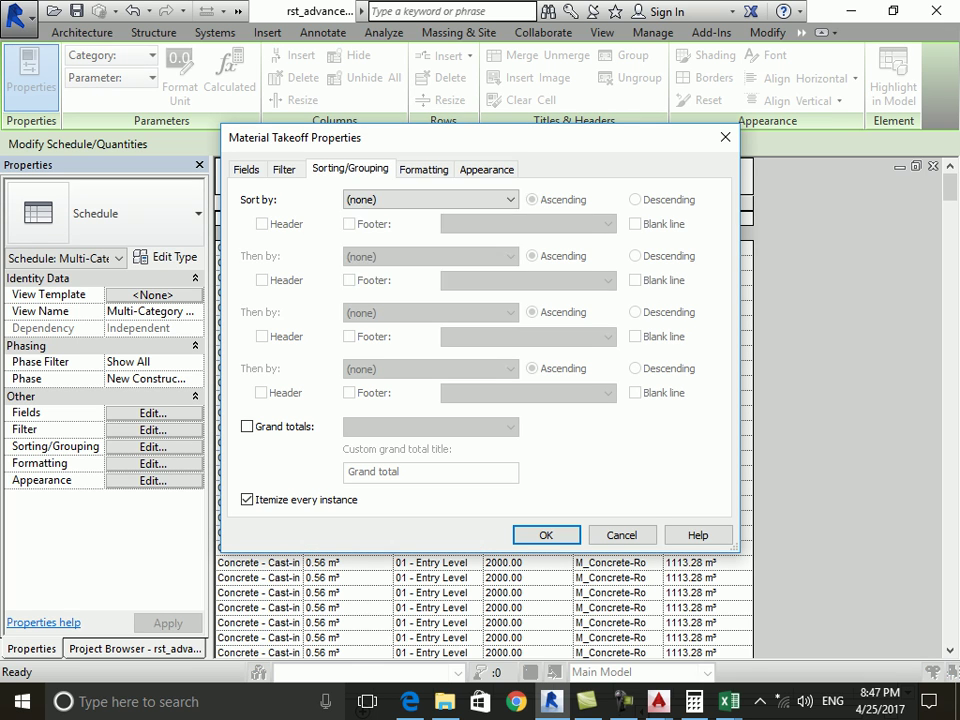
Sort by Level then Family and Type with headers, level footers and grand totals showing totals only.
click(430, 199)
click(356, 253)
click(262, 224)
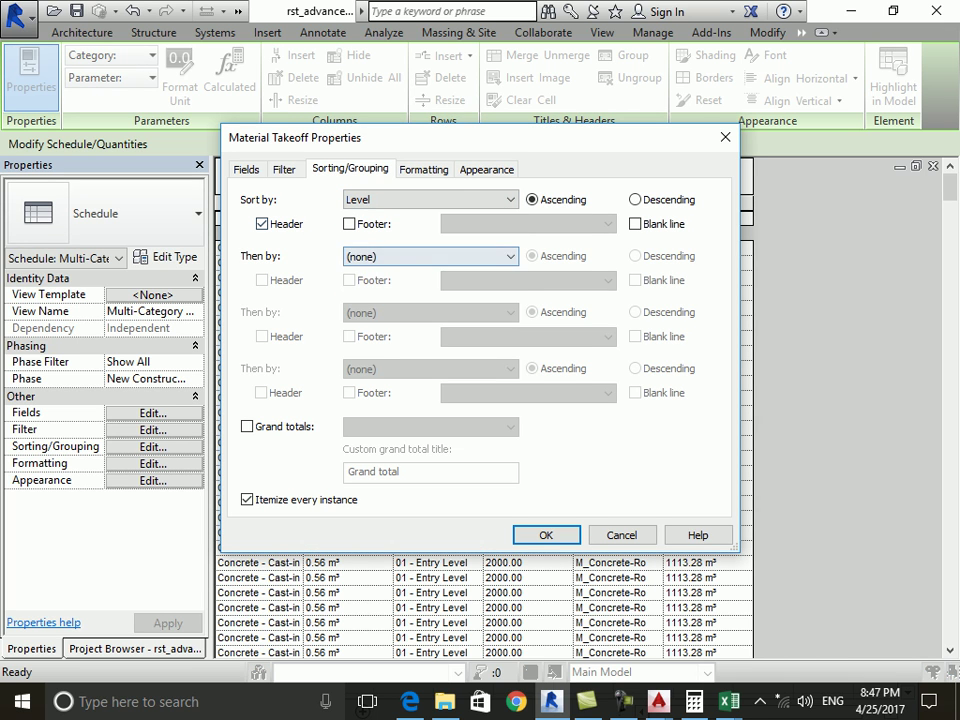
click(430, 256)
click(381, 334)
click(262, 280)
click(349, 224)
click(527, 224)
click(470, 276)
click(247, 426)
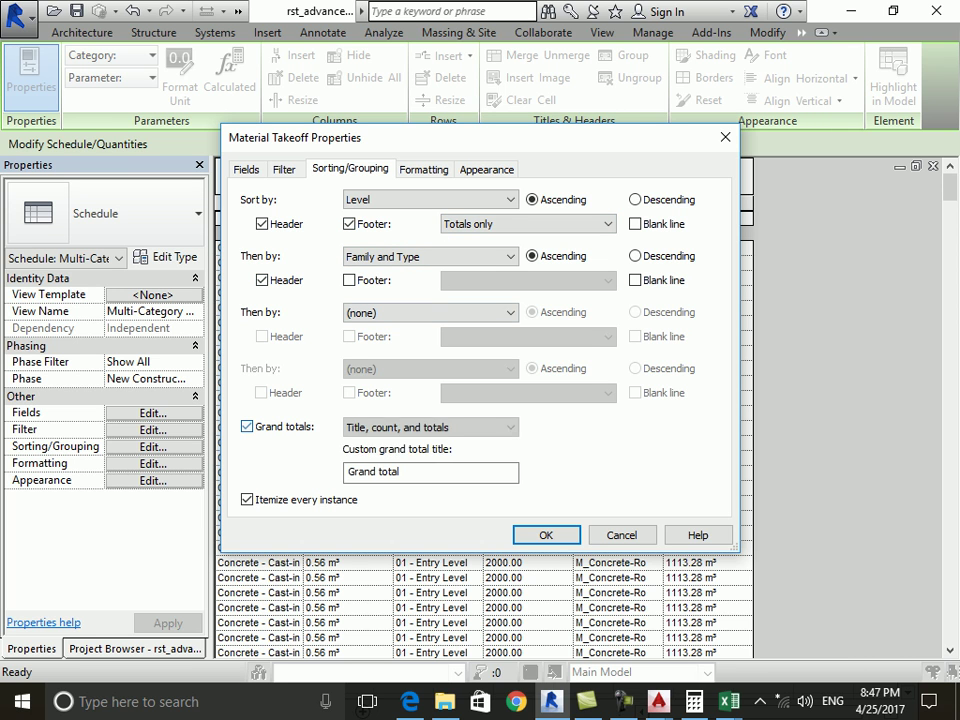
click(430, 427)
click(375, 482)
Format Final Cost to calculate totals, with no unit symbol and whole-number rounding.
click(424, 169)
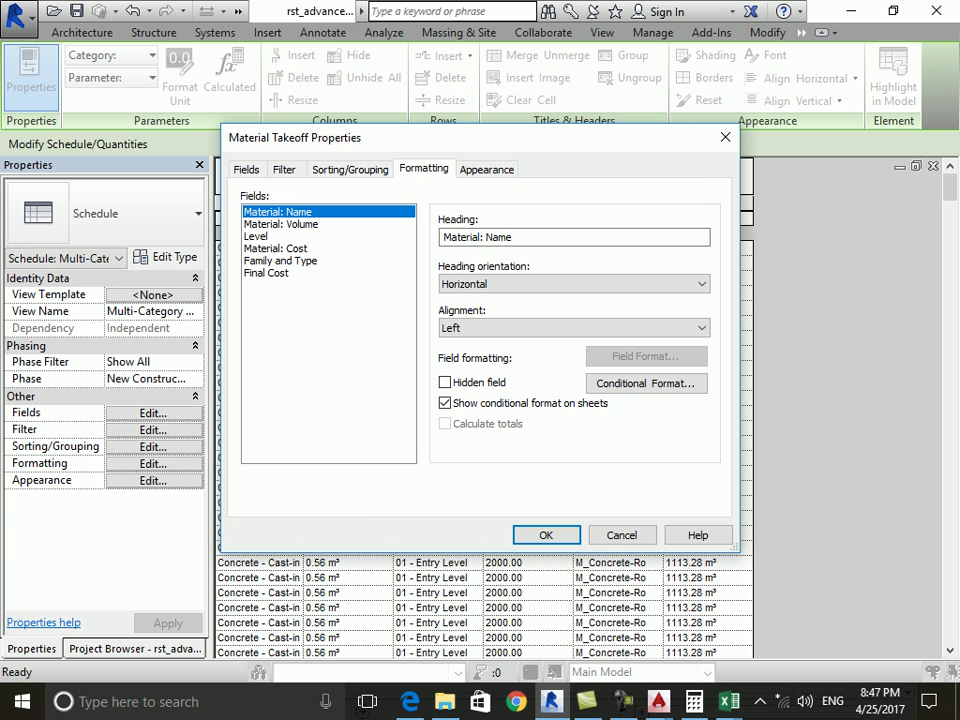
click(266, 272)
click(445, 423)
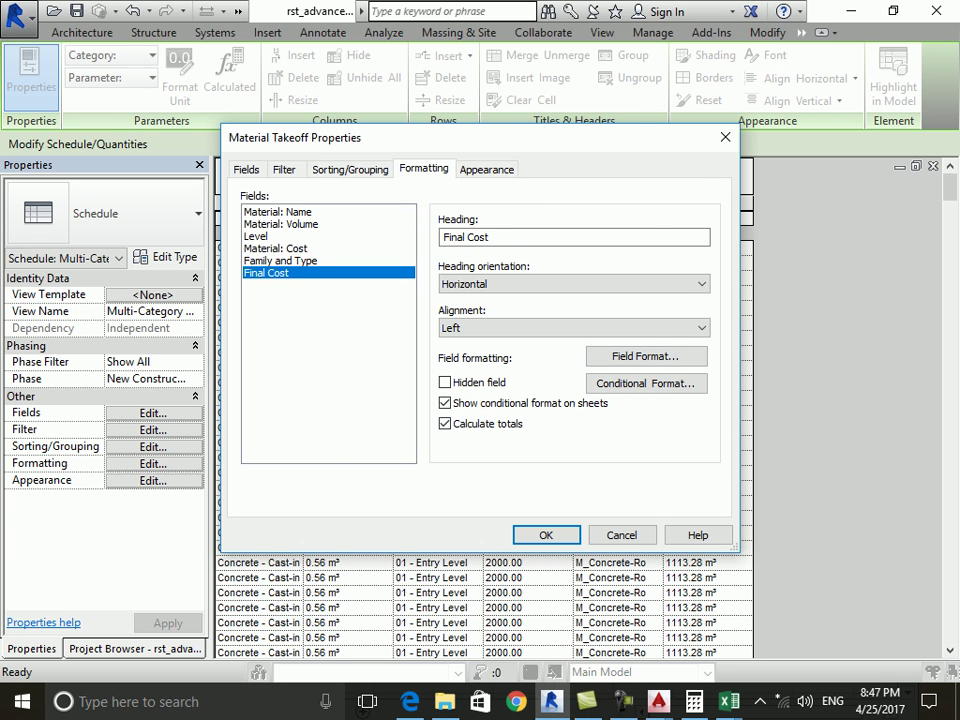
click(646, 356)
click(341, 217)
click(397, 337)
click(365, 354)
click(397, 293)
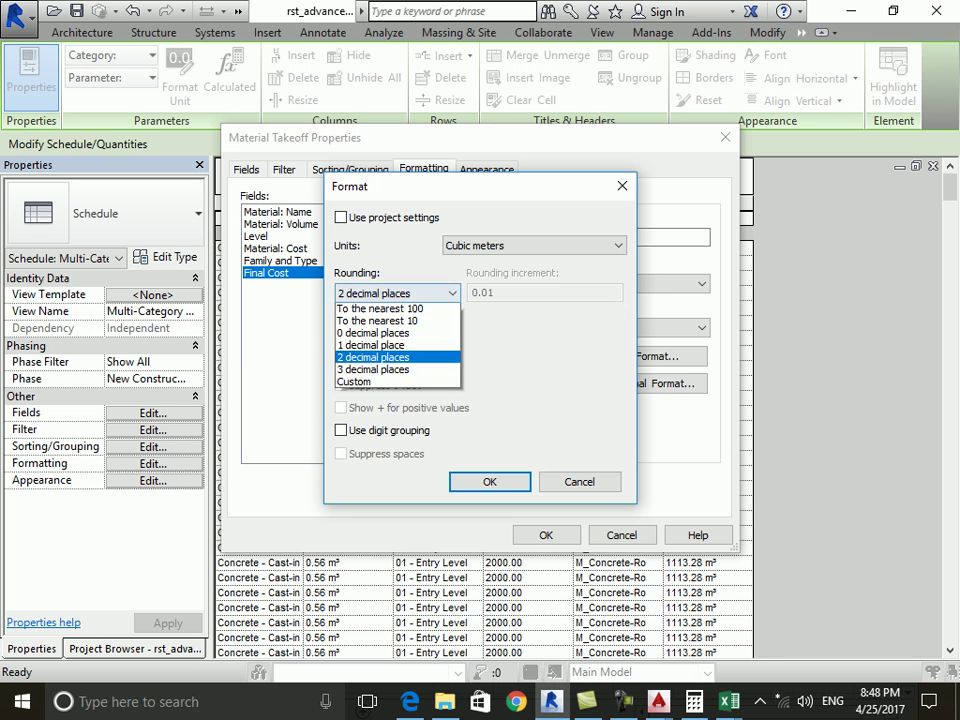
click(372, 345)
click(489, 481)
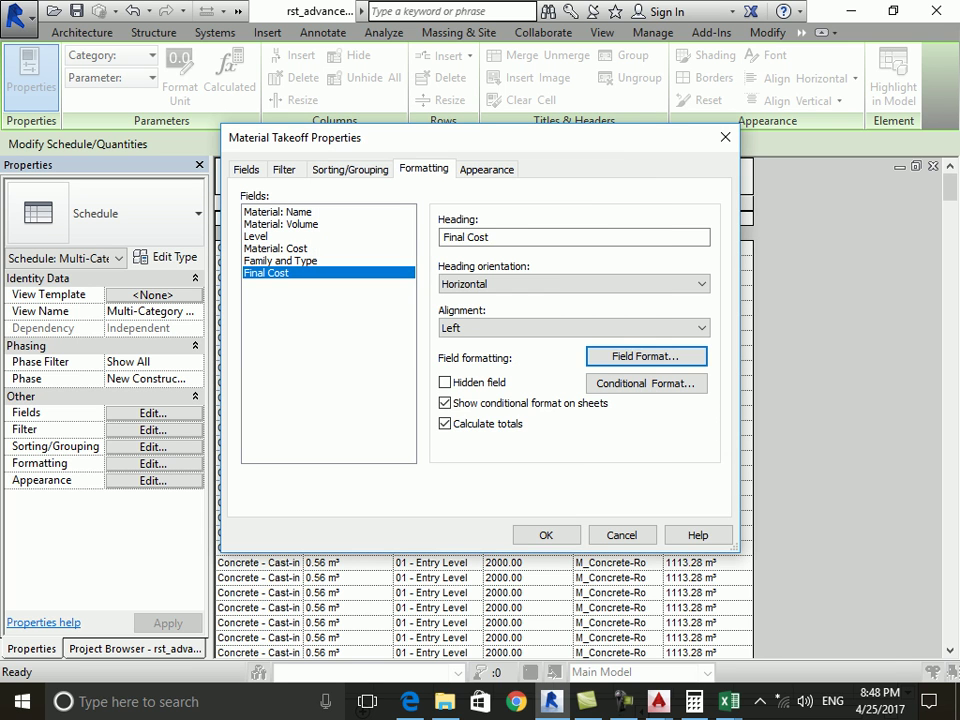
click(256, 236)
click(280, 224)
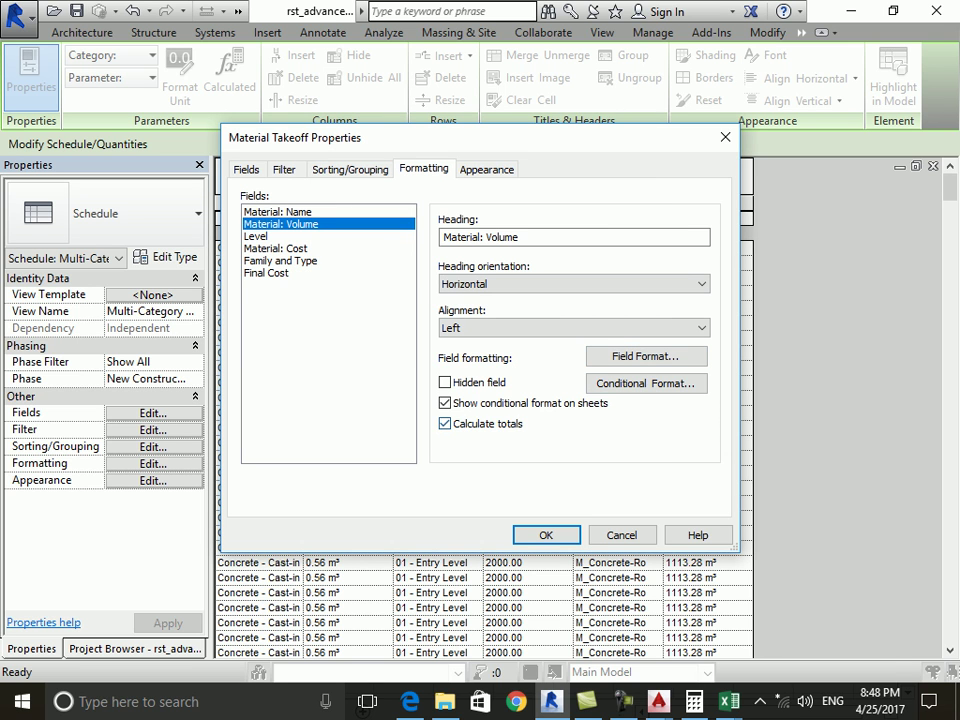
click(275, 248)
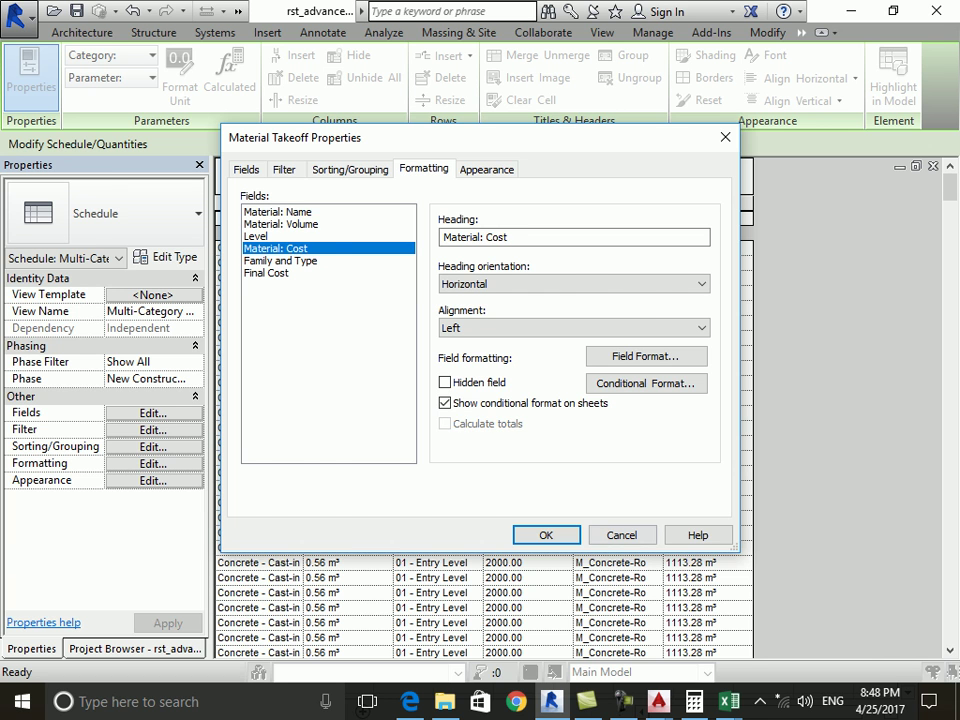
key(Return)
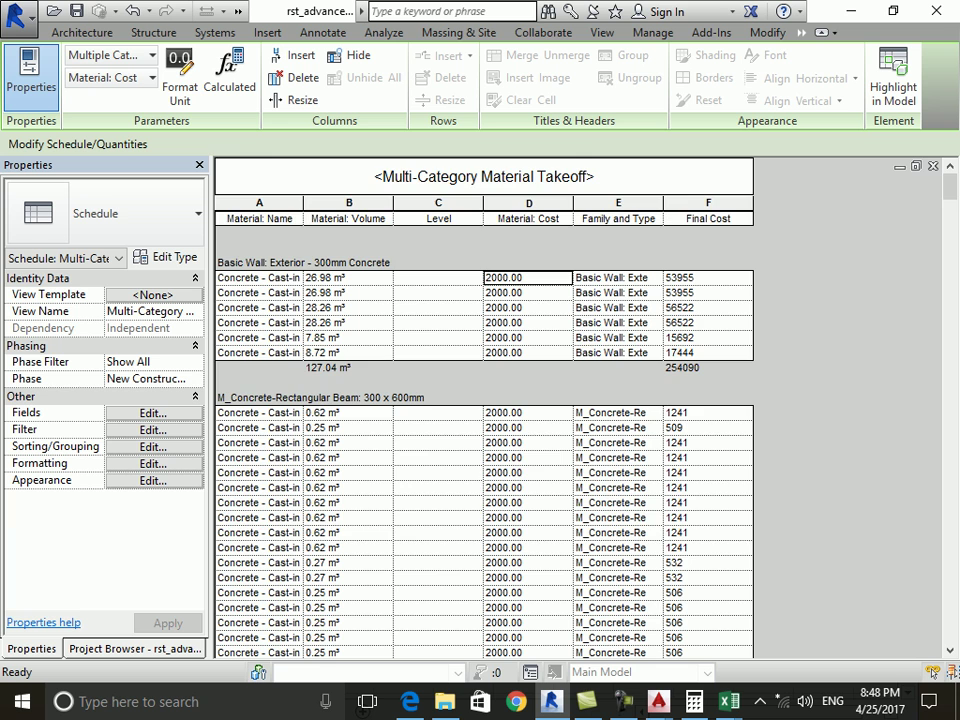
Scroll down through the grouped takeoff to review the level and family subtotals.
scroll(484, 410, down, 5)
scroll(484, 410, down, 5)
scroll(484, 410, down, 3)
scroll(484, 410, down, 5)
scroll(484, 410, down, 5)
scroll(484, 410, down, 5)
scroll(484, 410, down, 5)
scroll(484, 410, down, 5)
scroll(484, 410, down, 5)
scroll(484, 410, down, 5)
scroll(484, 410, down, 3)
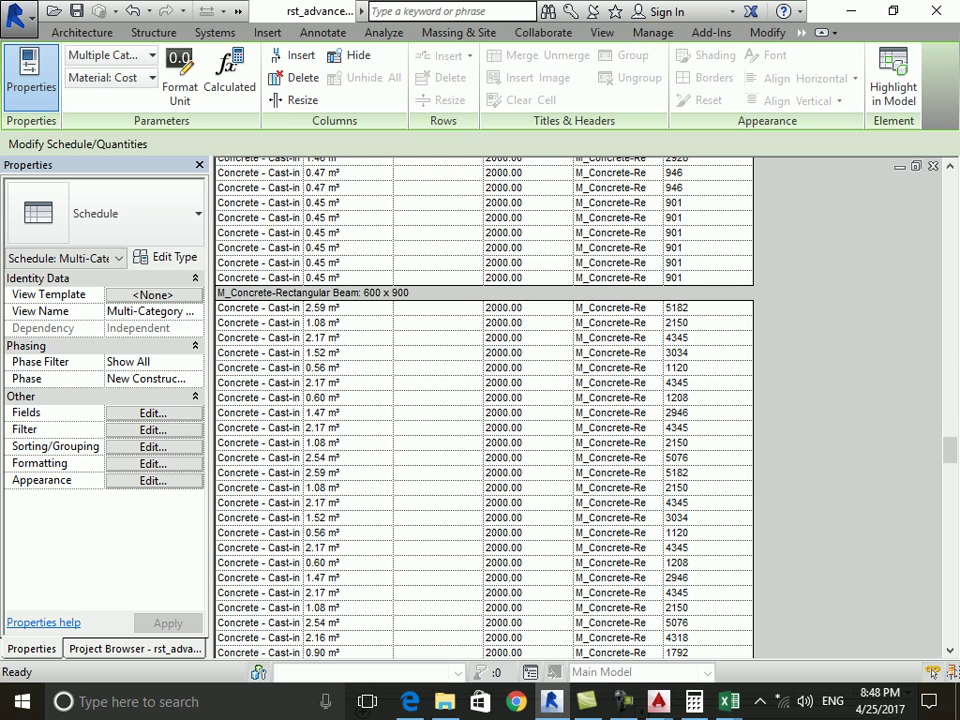
scroll(484, 410, down, 1)
scroll(484, 410, down, 10)
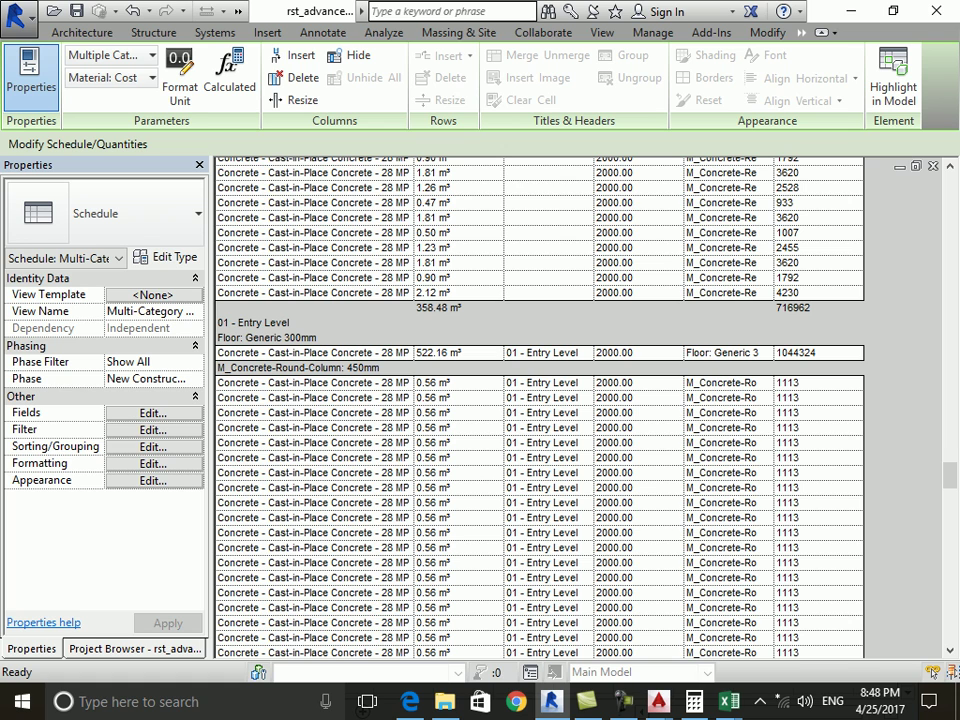
Turn off Itemize every instance, then review the Entry Level Final Cost totals.
click(153, 446)
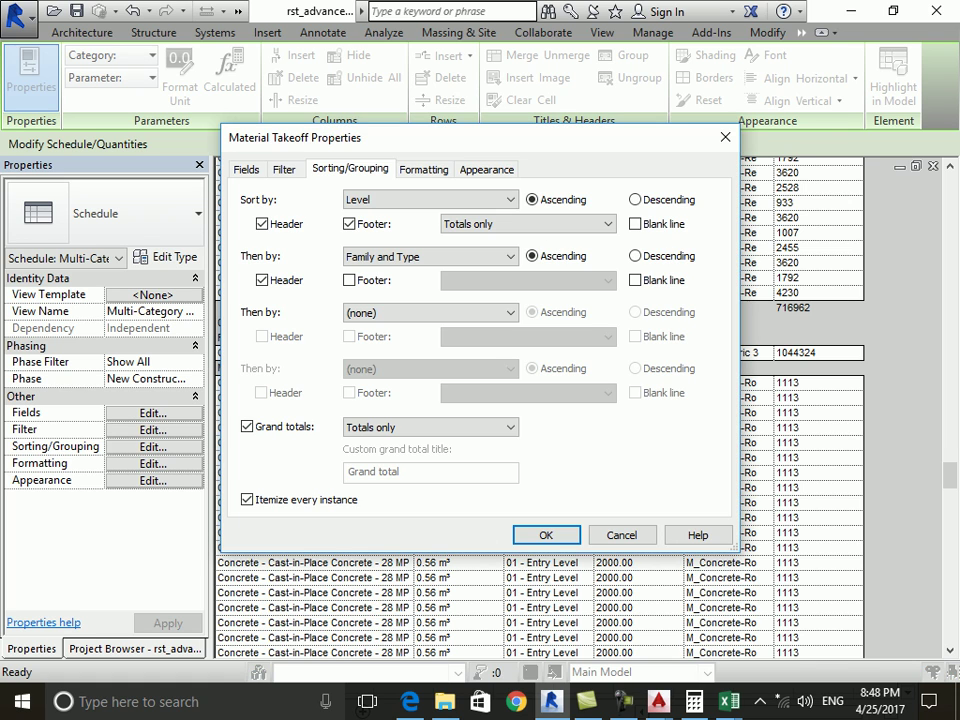
click(246, 497)
click(544, 531)
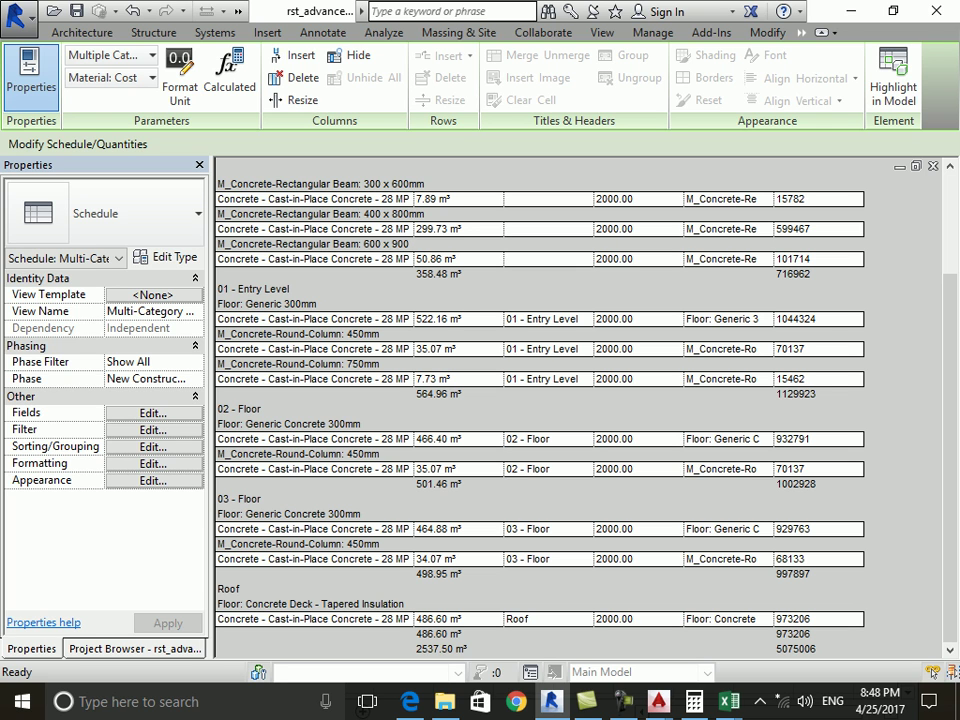
click(818, 318)
key(Down)
key(Down)
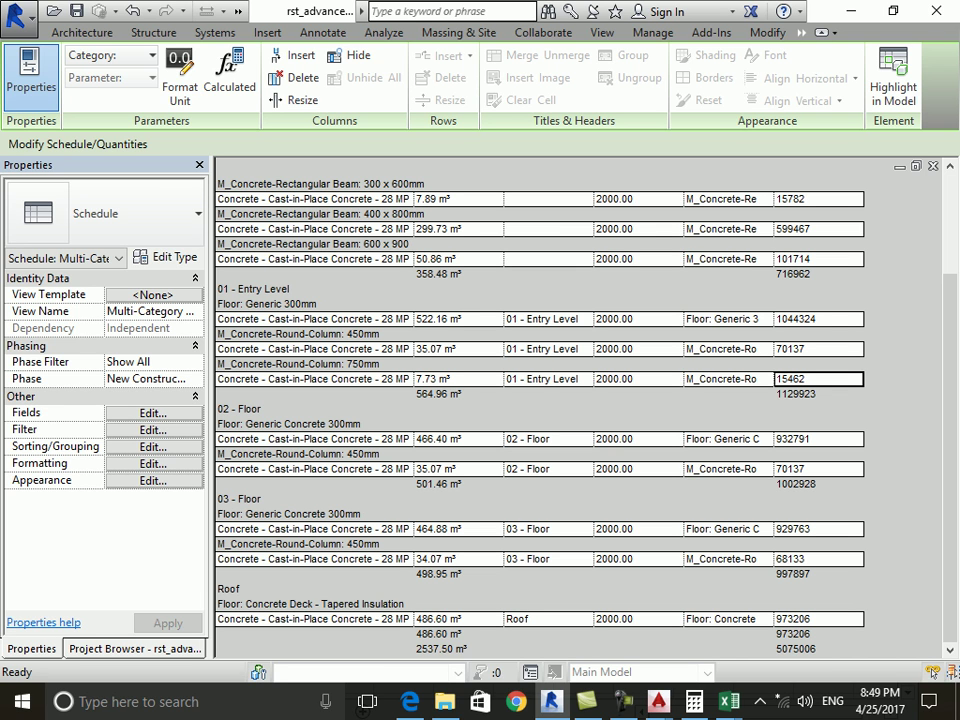
Start a new Multi-Category material takeoff schedule.
click(601, 32)
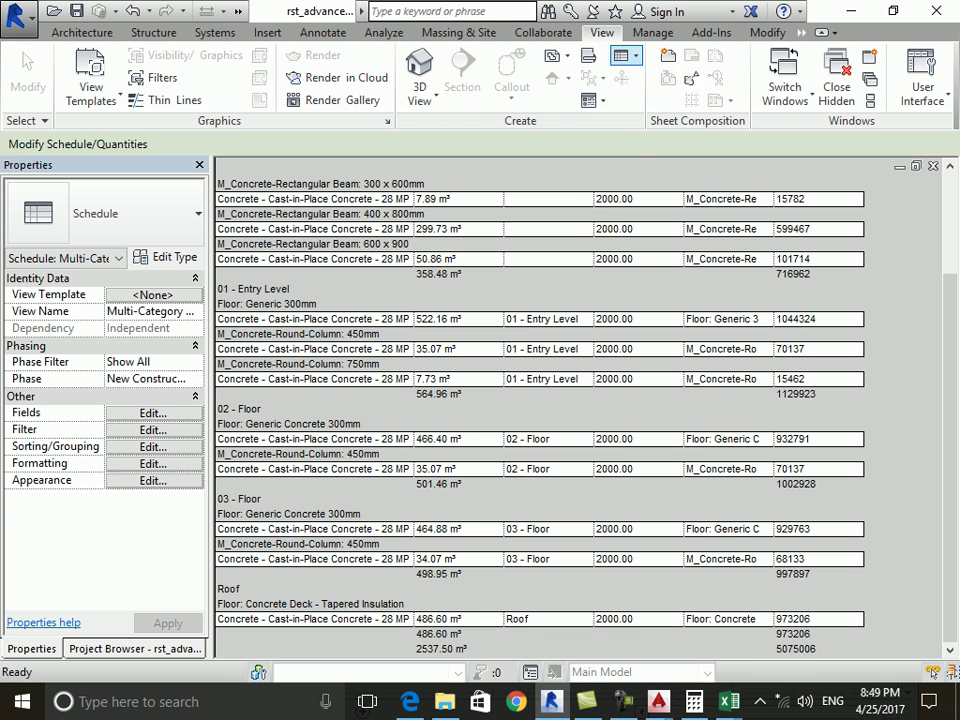
click(634, 56)
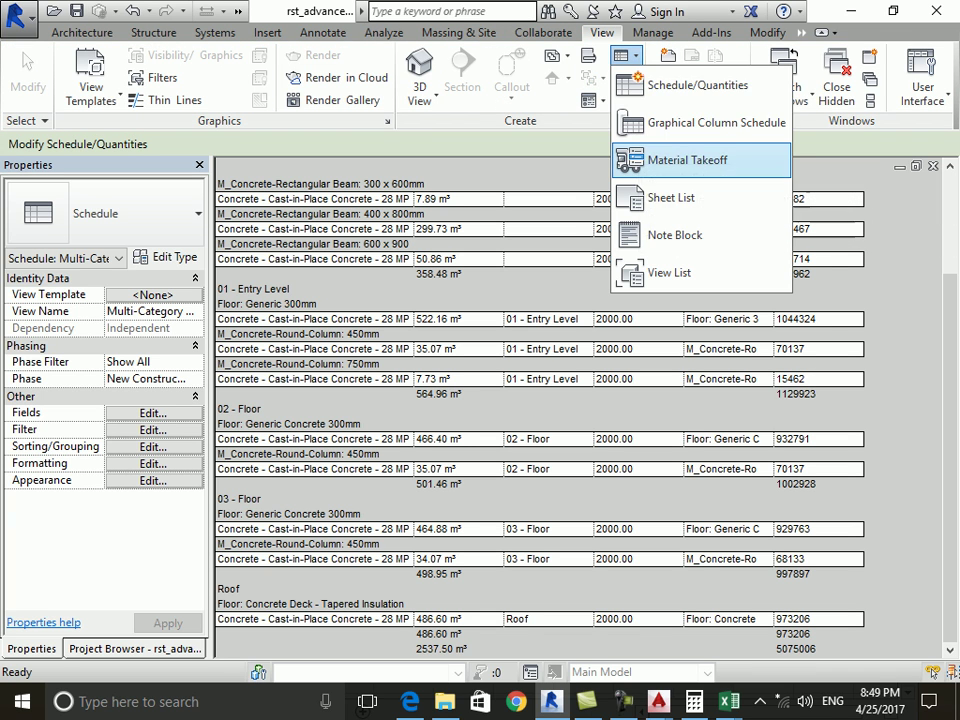
click(665, 160)
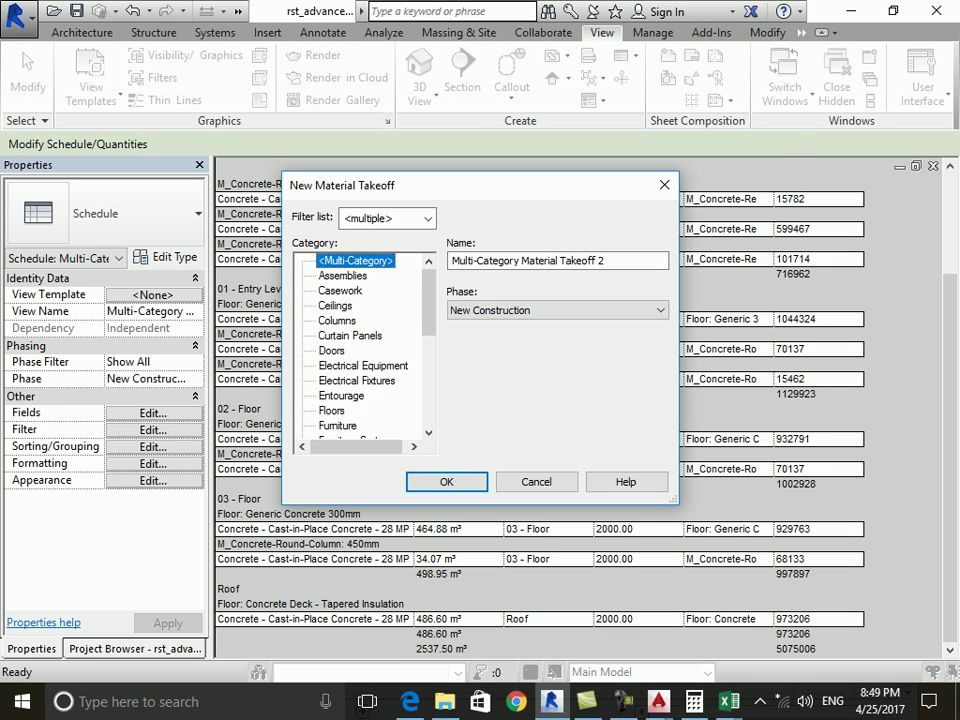
key(Return)
Add Material: Name, Material: Area and Material: Volume to the scheduled fields.
click(270, 311)
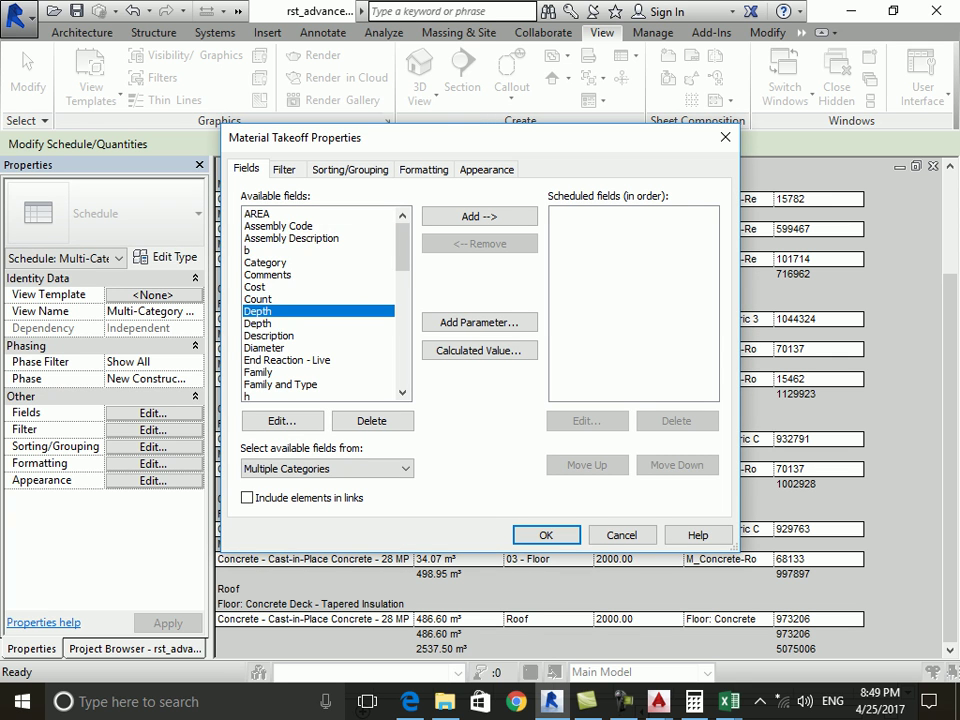
scroll(325, 300, down, 1)
scroll(325, 300, down, 4)
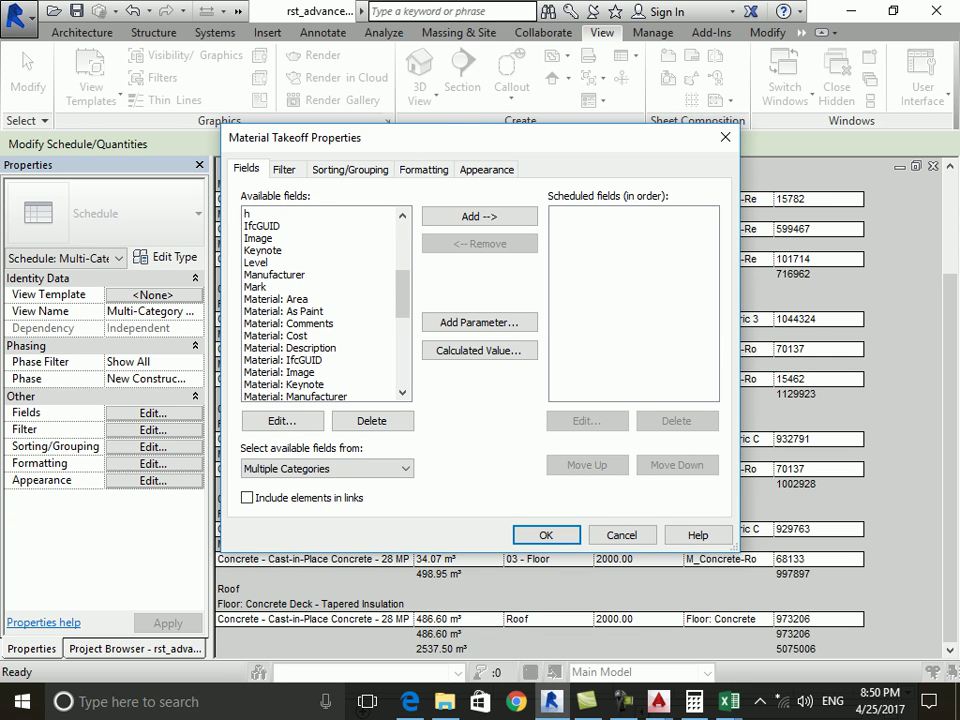
scroll(322, 303, down, 2)
click(277, 360)
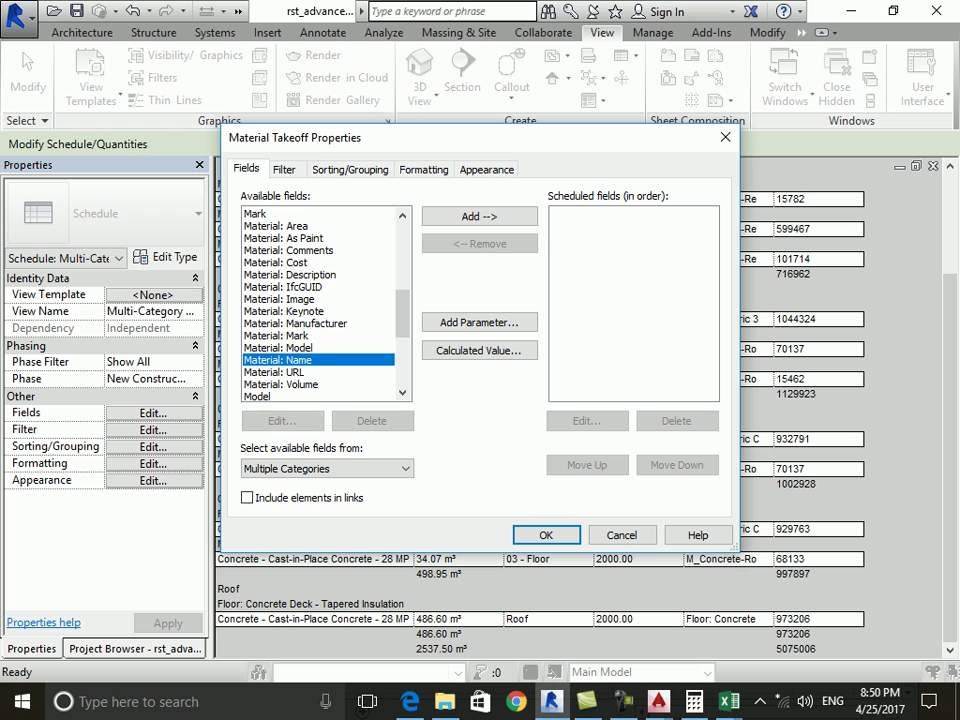
click(479, 216)
click(281, 226)
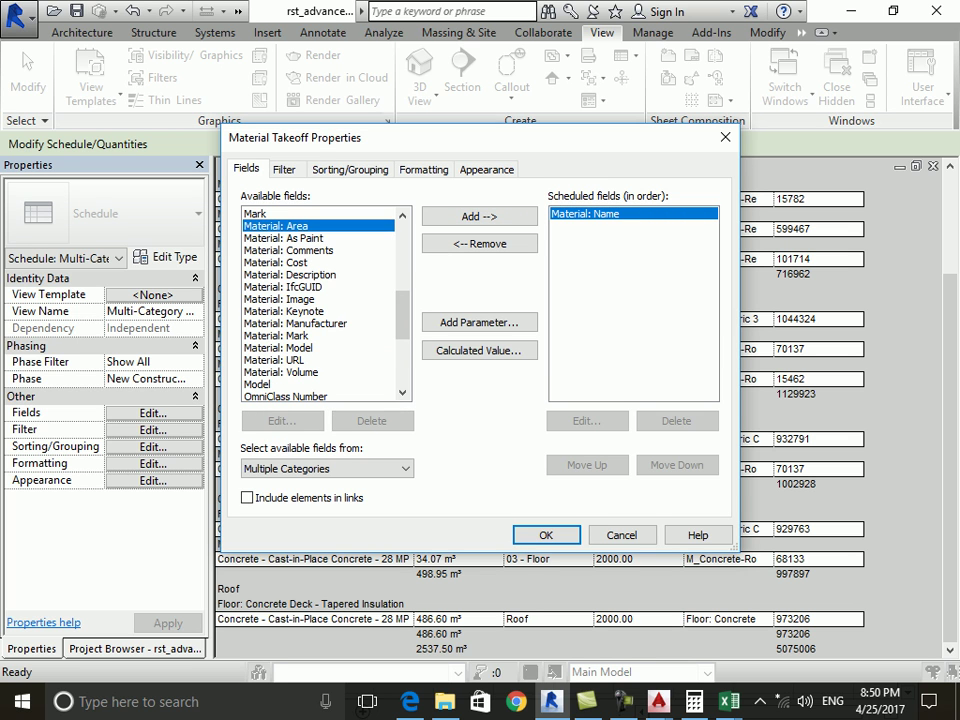
click(479, 216)
click(281, 359)
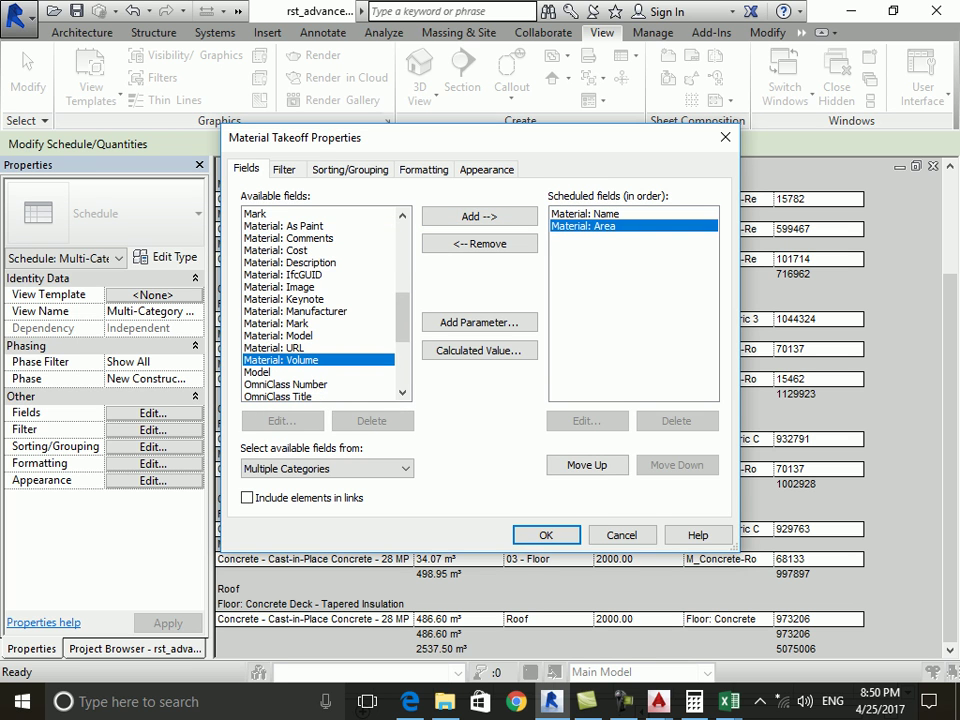
click(479, 216)
Add Material: Cost and remove Material: Area from the scheduled fields.
scroll(320, 305, down, 2)
scroll(320, 305, down, 1)
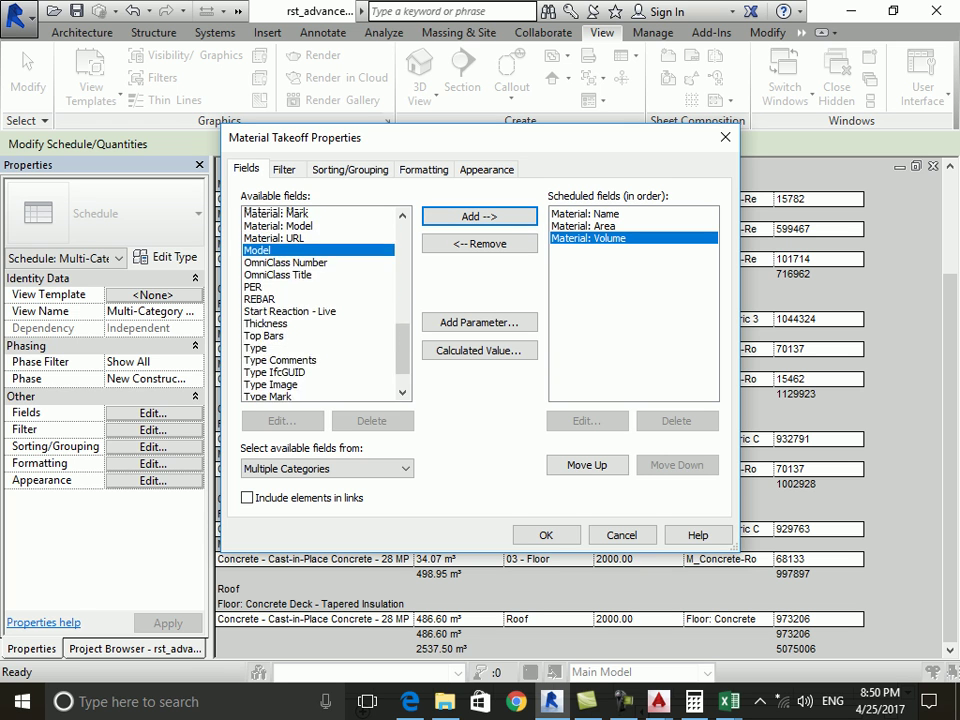
scroll(320, 305, up, 2)
scroll(320, 305, up, 1)
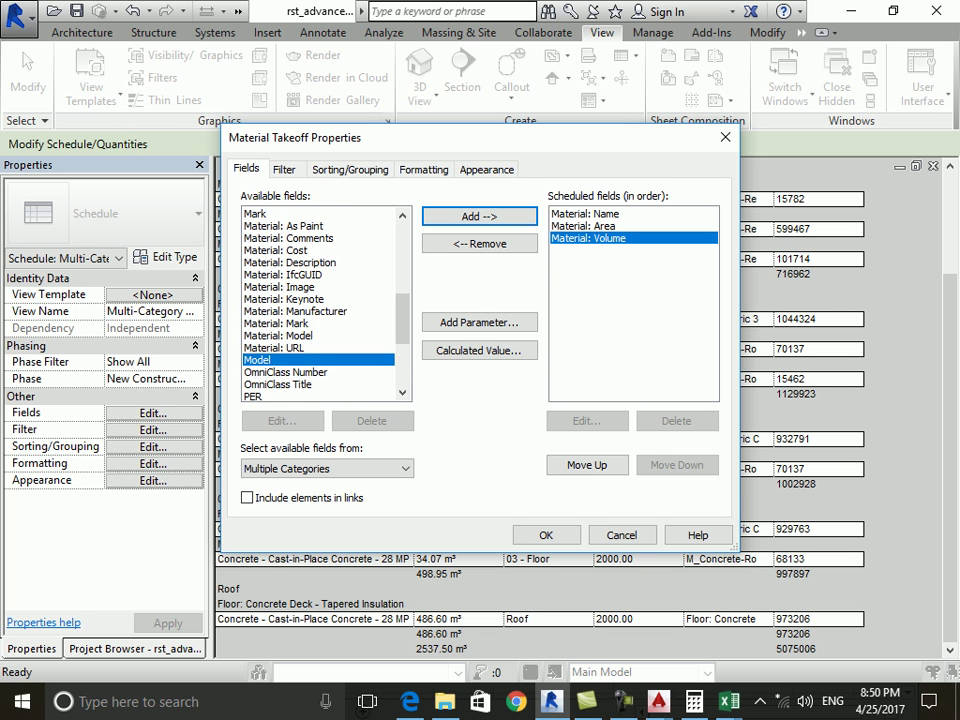
click(280, 250)
click(479, 216)
click(600, 226)
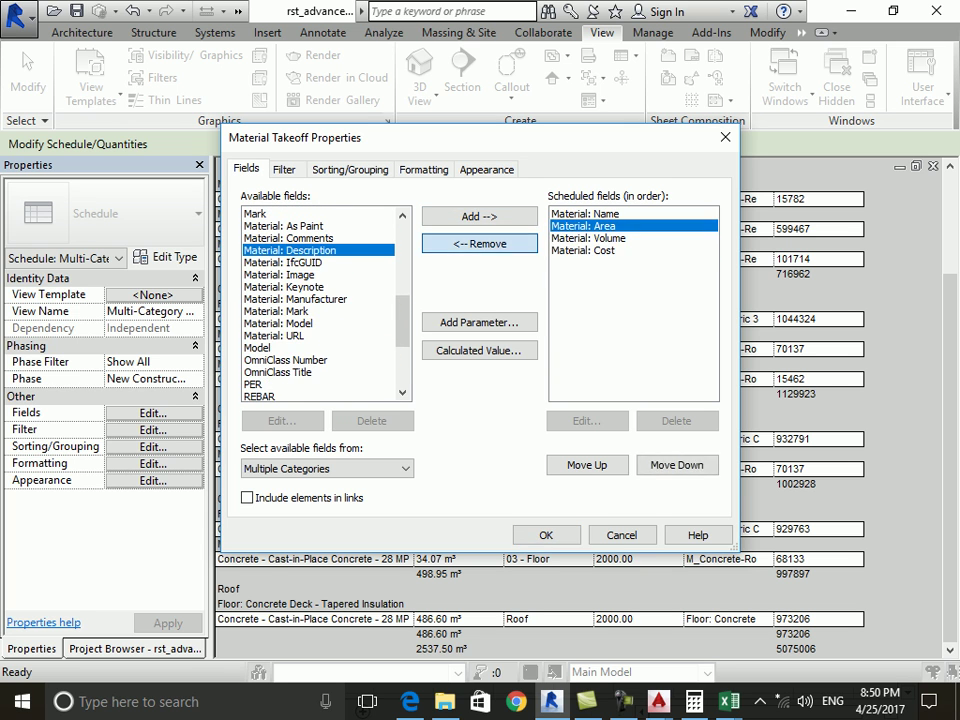
click(479, 243)
click(583, 214)
click(588, 226)
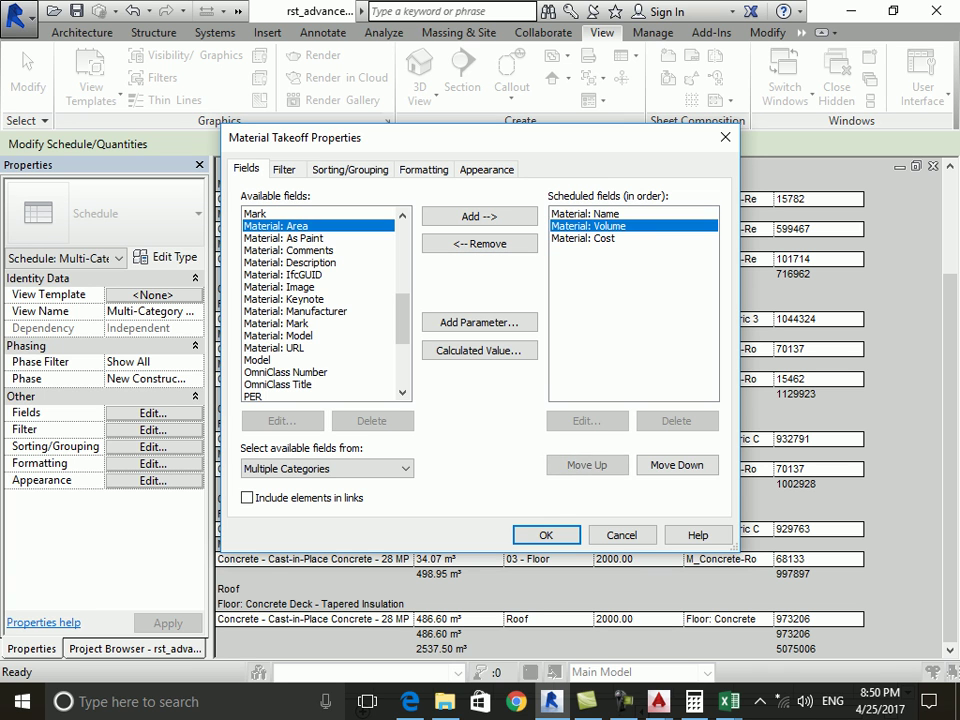
click(583, 238)
Add the Family and Type field to the scheduled fields.
click(295, 311)
scroll(322, 305, down, 4)
scroll(322, 305, down, 1)
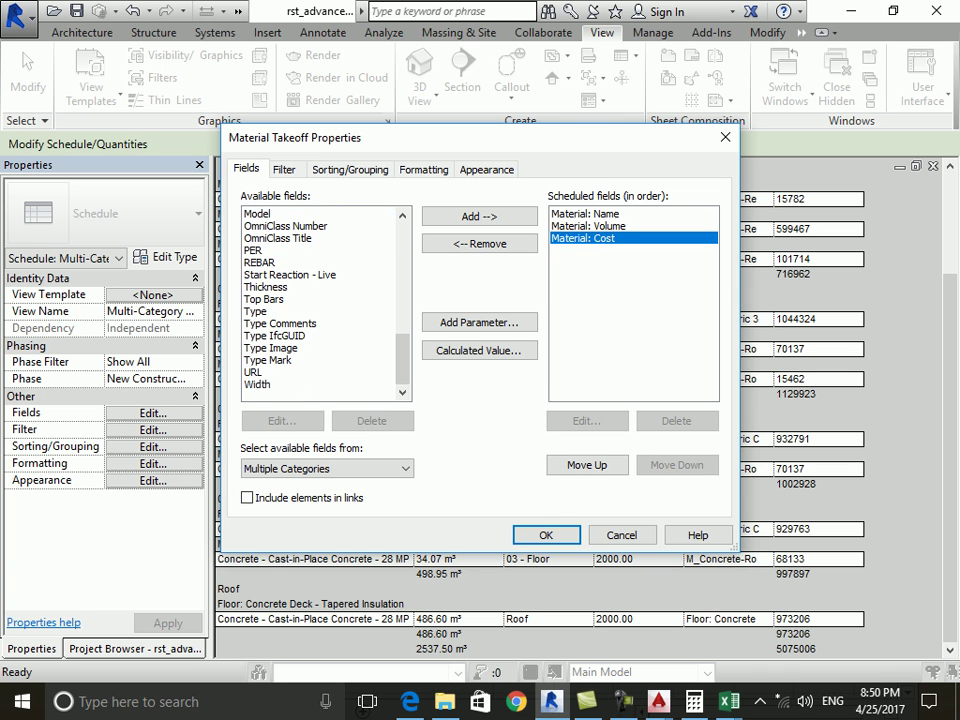
scroll(322, 300, up, 1)
scroll(322, 300, up, 2)
scroll(322, 300, up, 2)
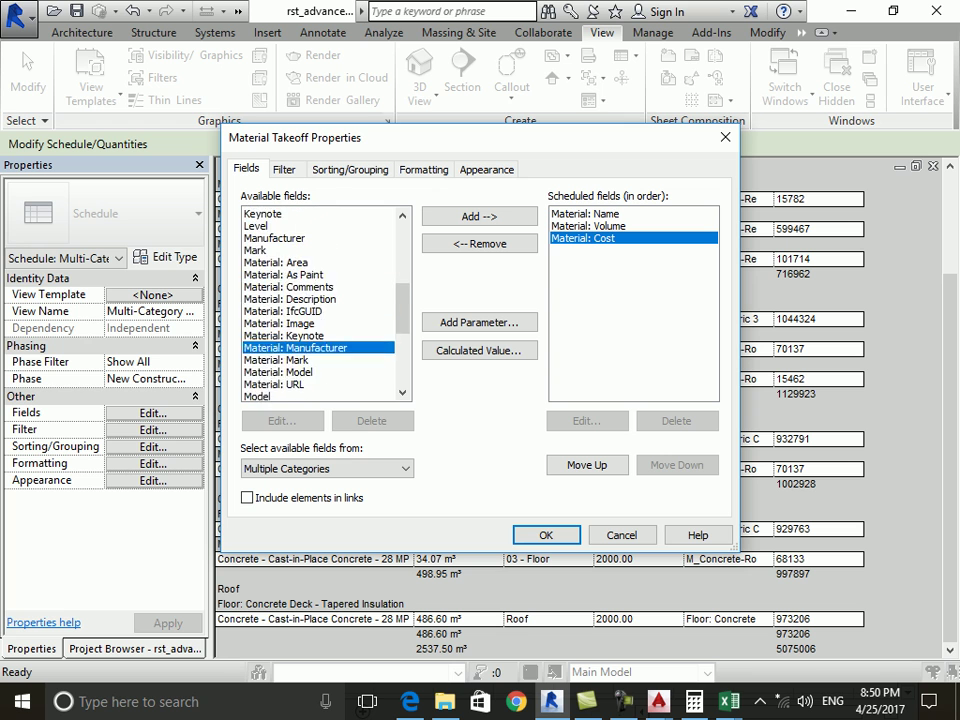
scroll(322, 300, up, 4)
click(280, 294)
click(479, 216)
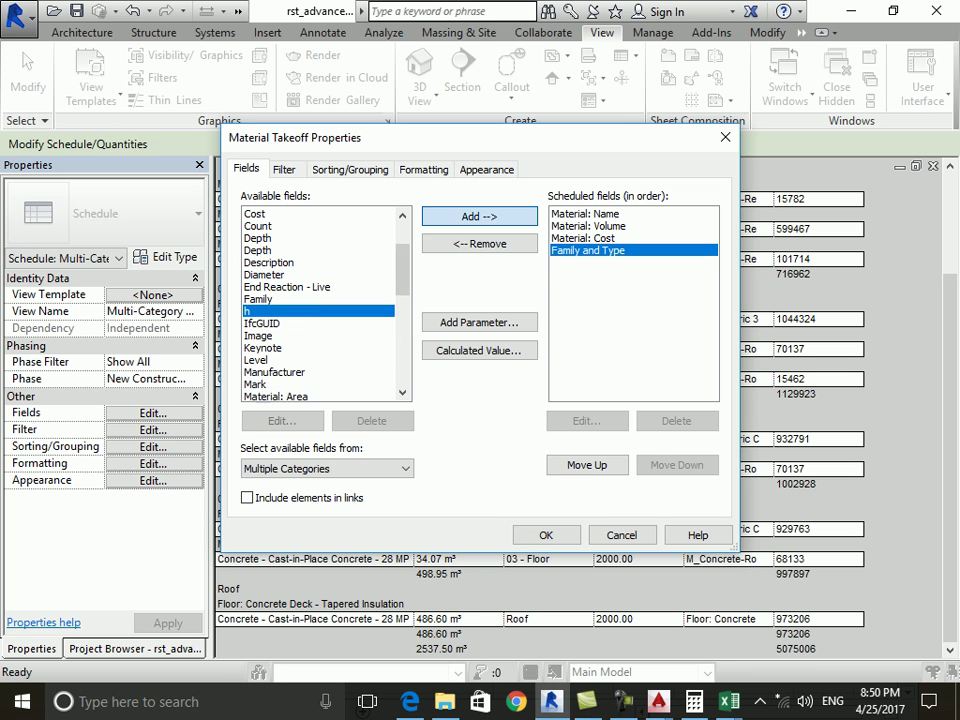
Add the Level field to the scheduled fields.
scroll(322, 300, down, 1)
scroll(322, 300, down, 1)
scroll(322, 300, down, 4)
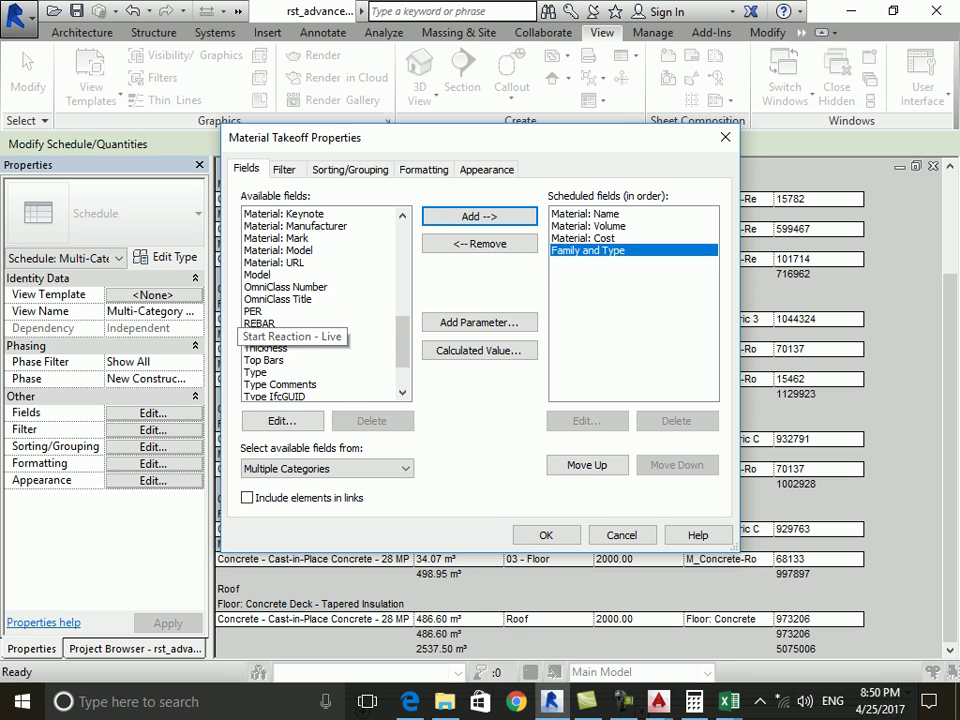
scroll(322, 300, down, 2)
scroll(322, 300, up, 4)
scroll(322, 300, up, 3)
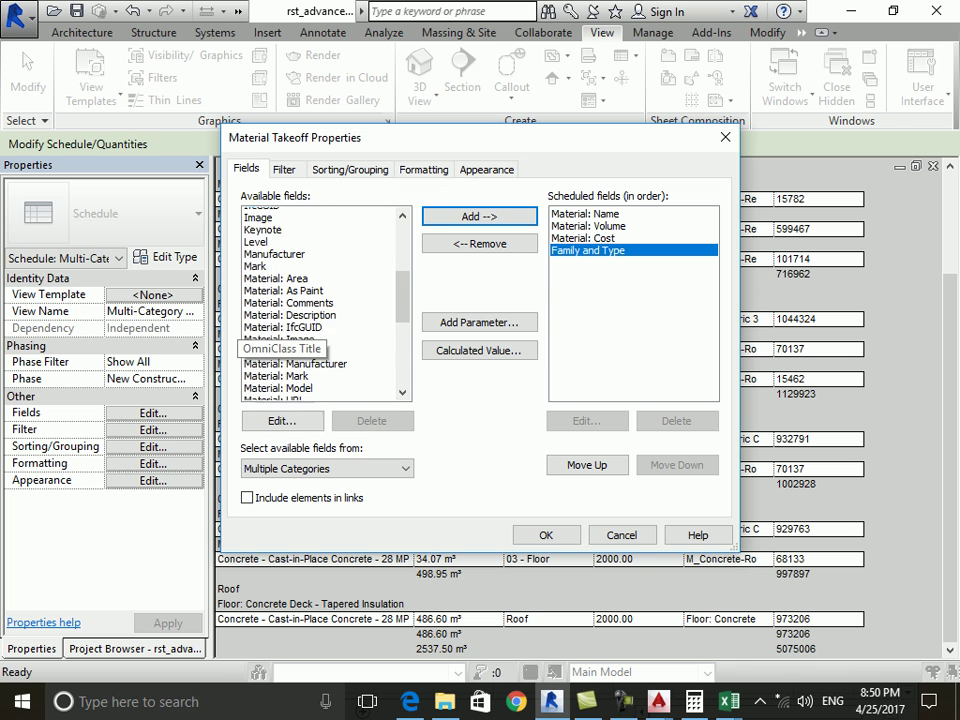
scroll(322, 300, up, 1)
click(256, 262)
click(479, 216)
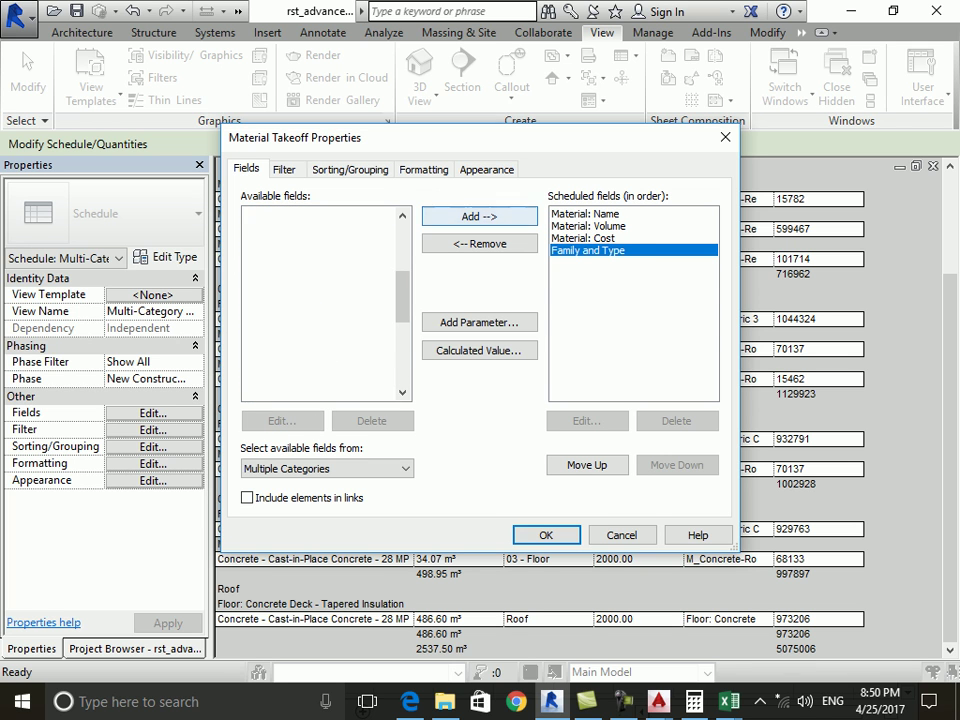
scroll(322, 300, up, 3)
scroll(322, 300, up, 1)
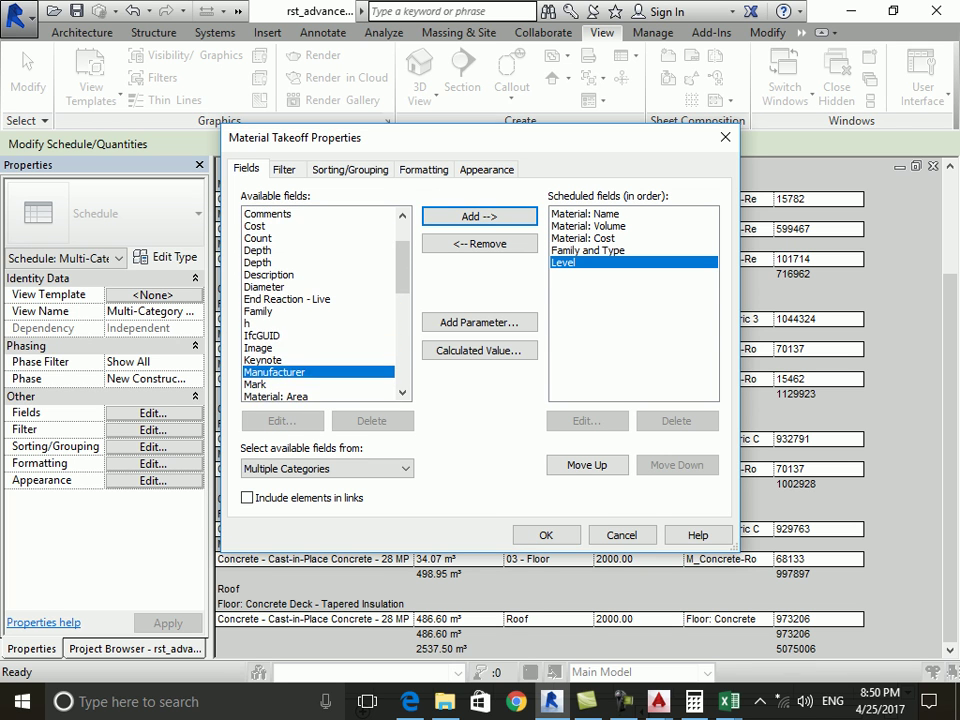
scroll(322, 300, up, 2)
scroll(322, 300, up, 1)
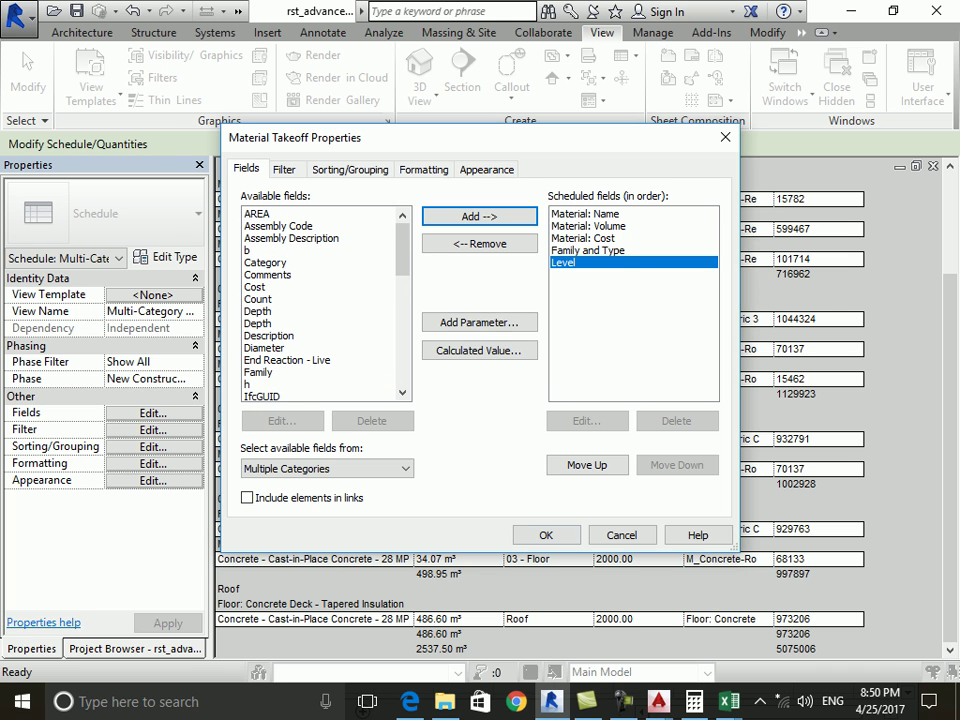
Create a Volume-type calculated value 'Final Cost' with formula Material: Volume*Material: Cost.
click(479, 350)
text(Final Cost)
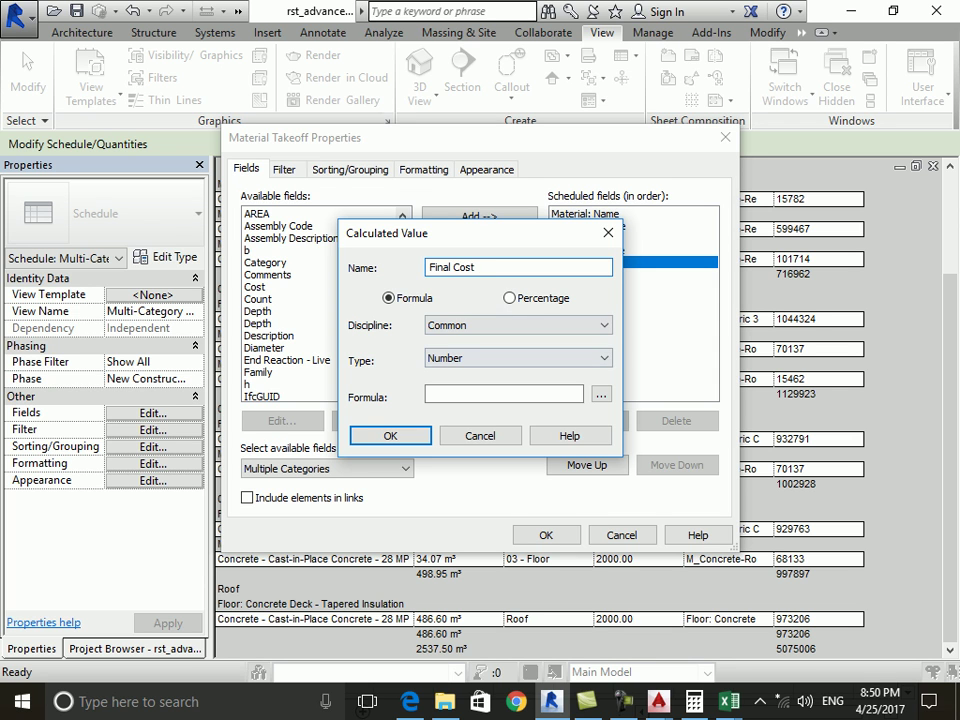
click(601, 394)
click(420, 277)
click(451, 470)
text(*)
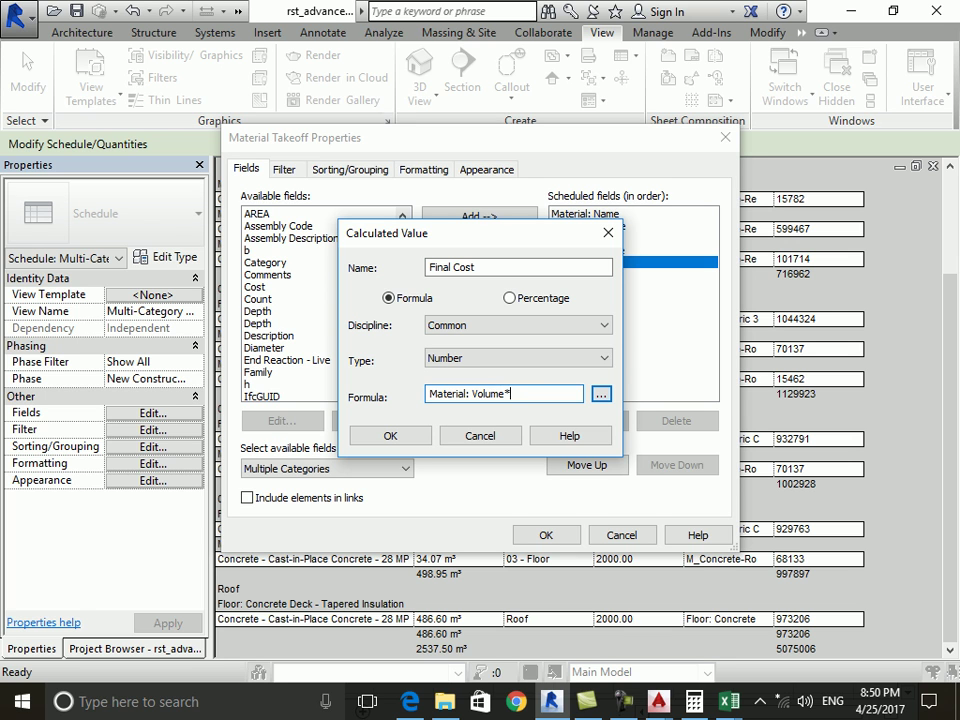
click(601, 394)
click(420, 289)
click(451, 470)
click(518, 357)
click(470, 437)
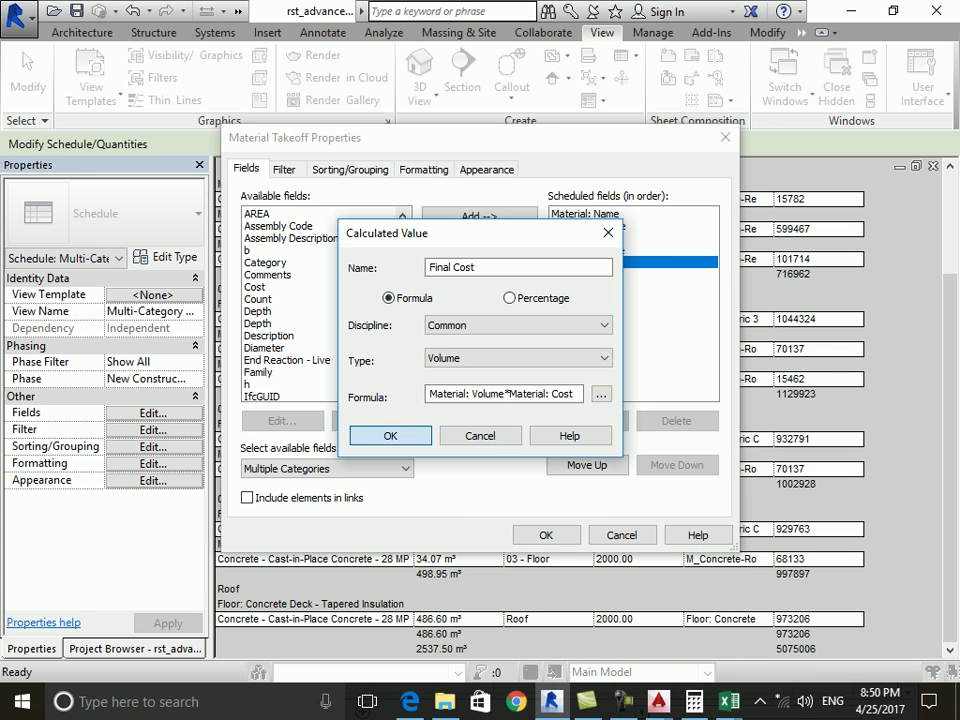
key(Return)
key(Return)
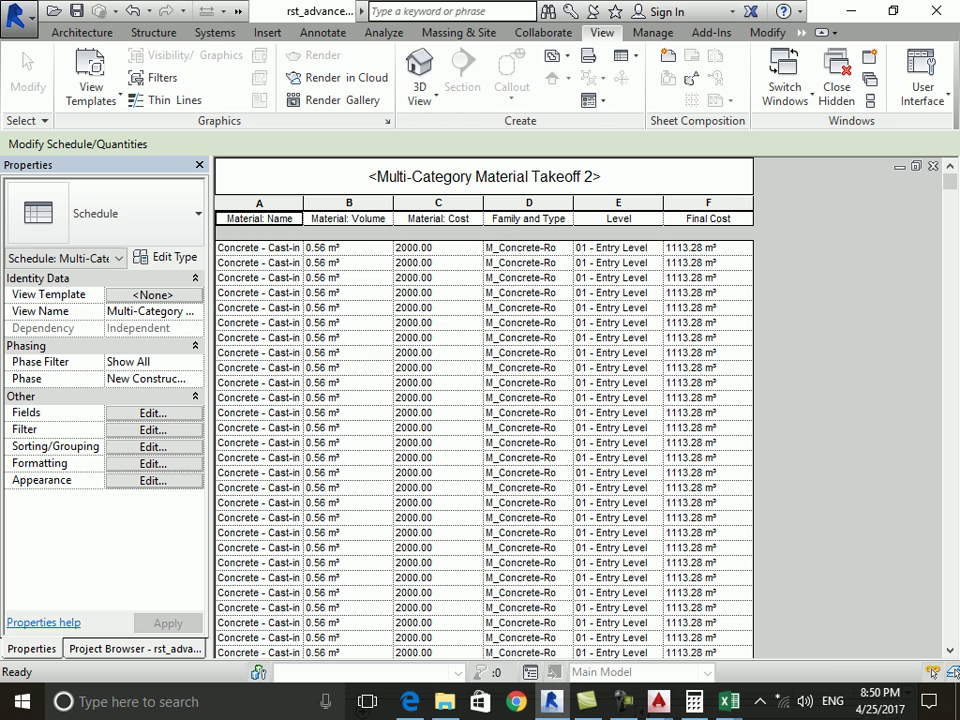
Filter the schedule by Material: Name equal to a concrete material.
click(153, 429)
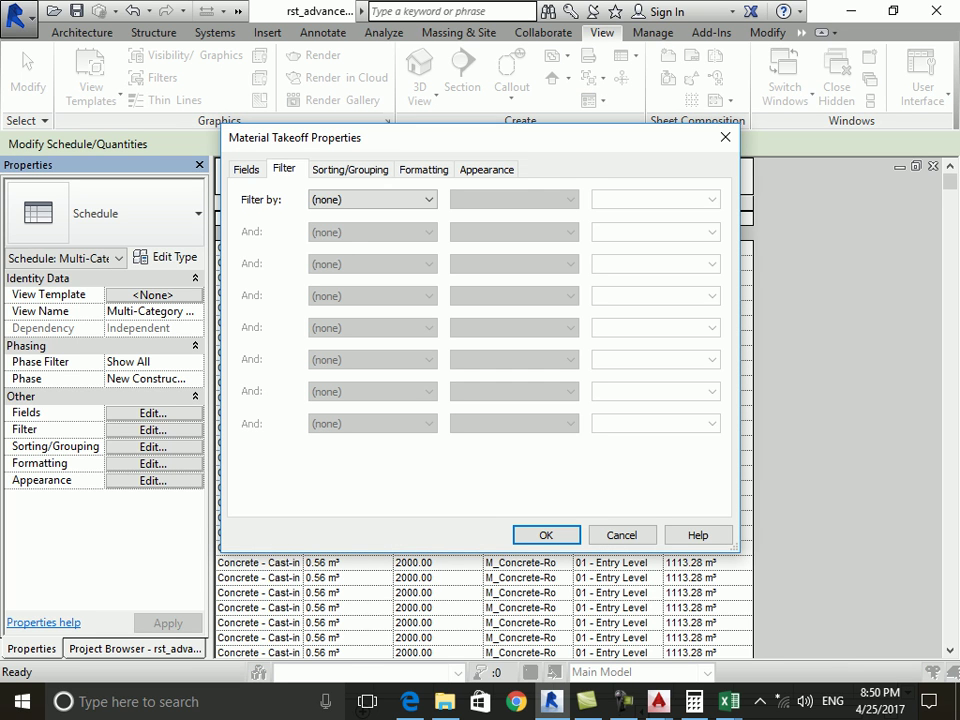
click(372, 199)
click(344, 228)
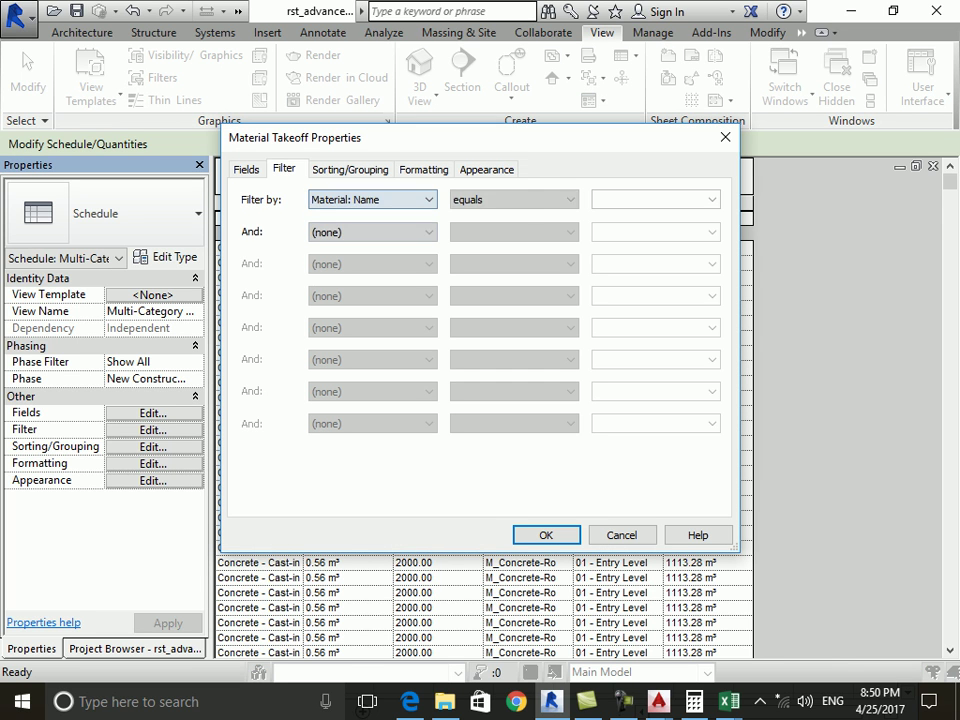
click(650, 199)
click(711, 199)
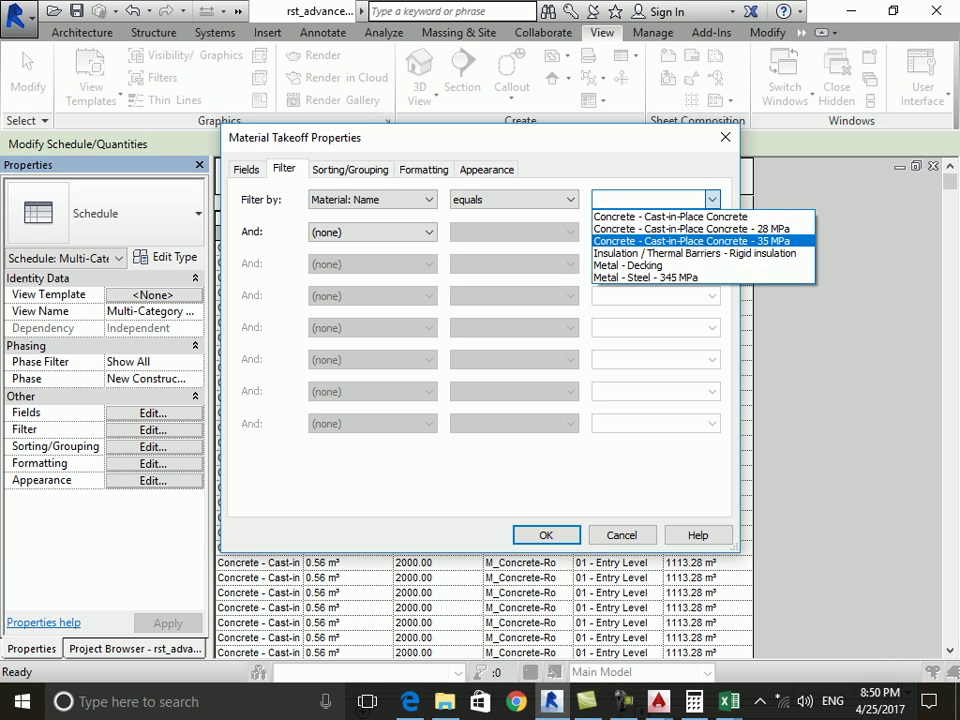
click(690, 241)
key(Return)
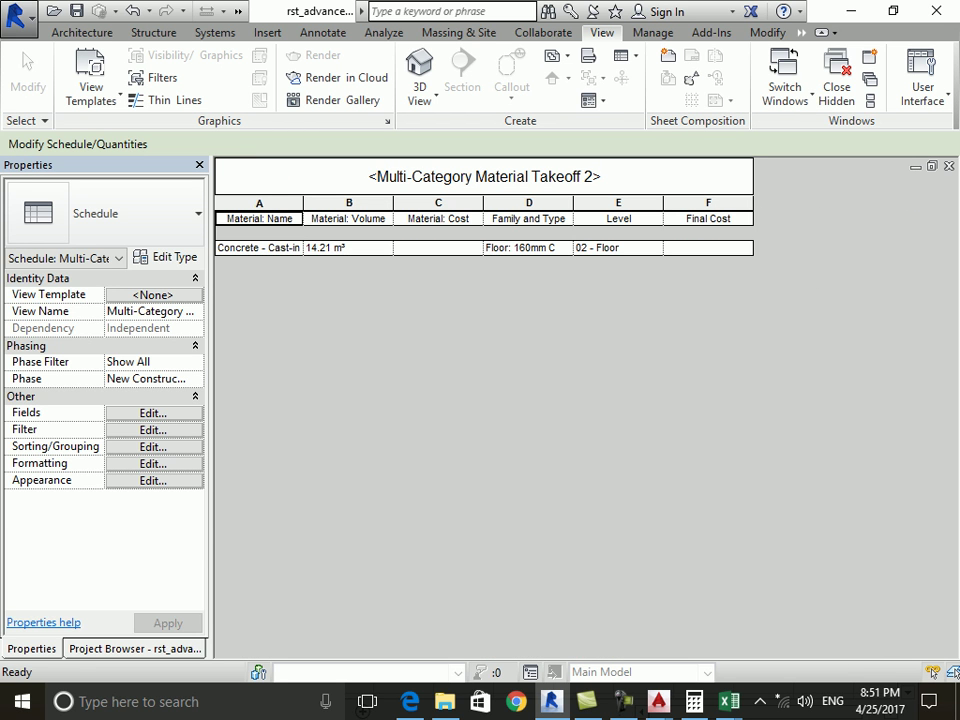
Change the material filter to Metal - Steel - 345 MPa.
click(152, 429)
click(712, 199)
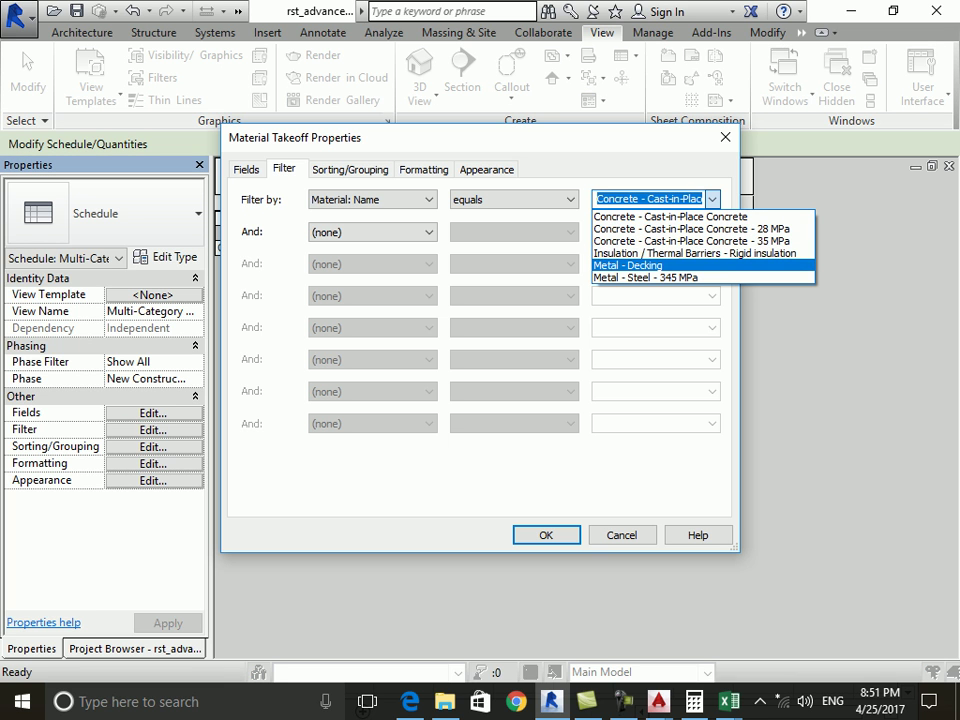
click(655, 277)
click(546, 535)
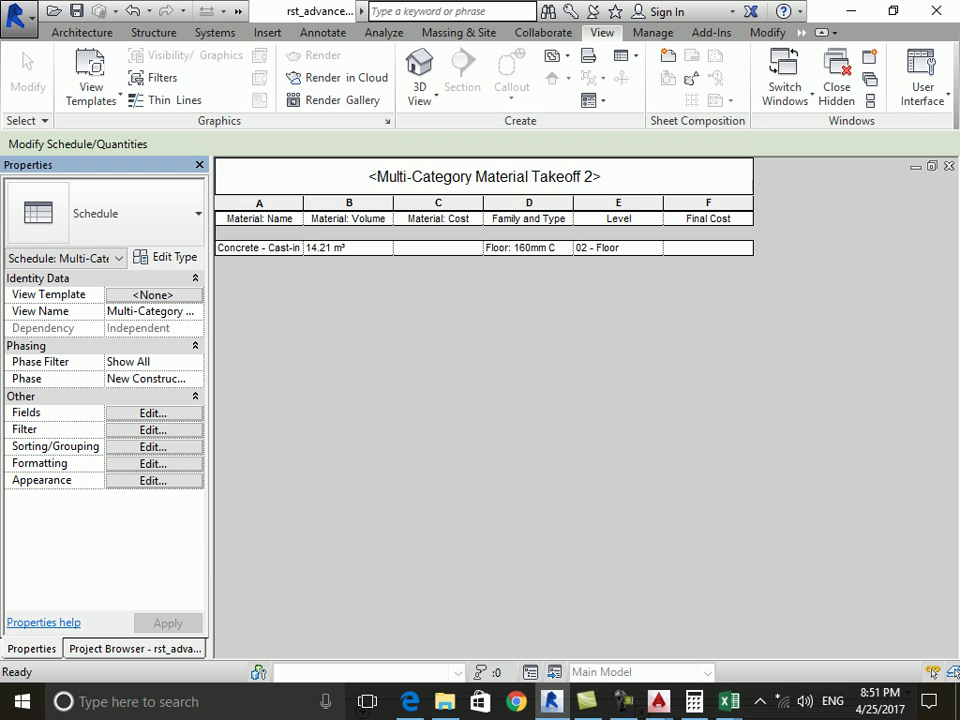
scroll(484, 400, down, 5)
scroll(484, 400, up, 5)
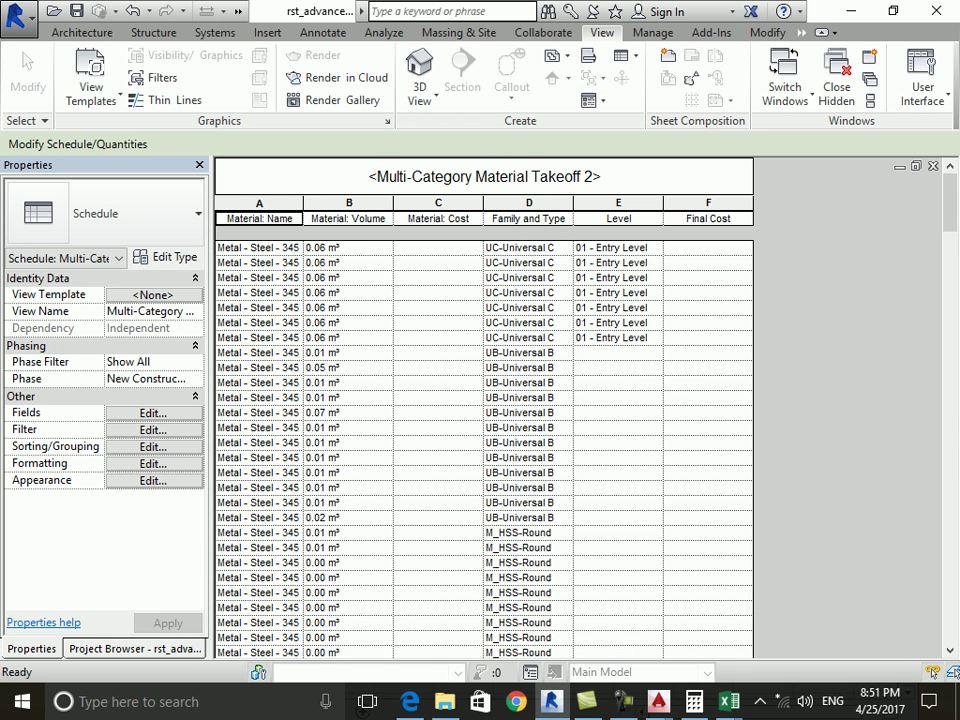
Change the material filter to Insulation / Thermal Barriers - Rigid insulation.
click(153, 429)
click(712, 199)
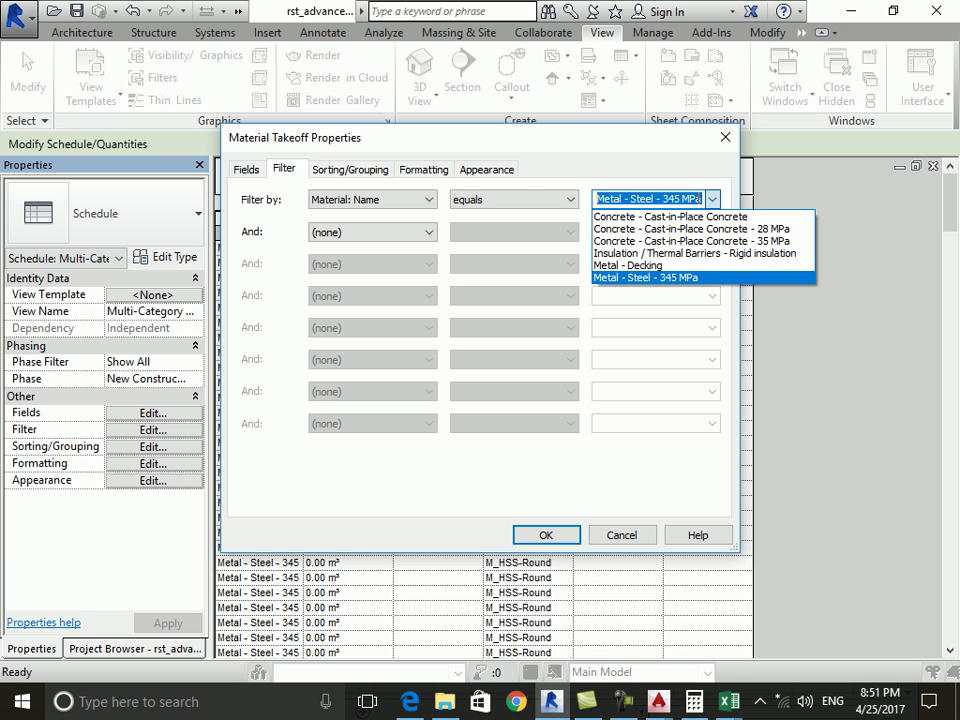
key(Up)
key(Up)
key(Return)
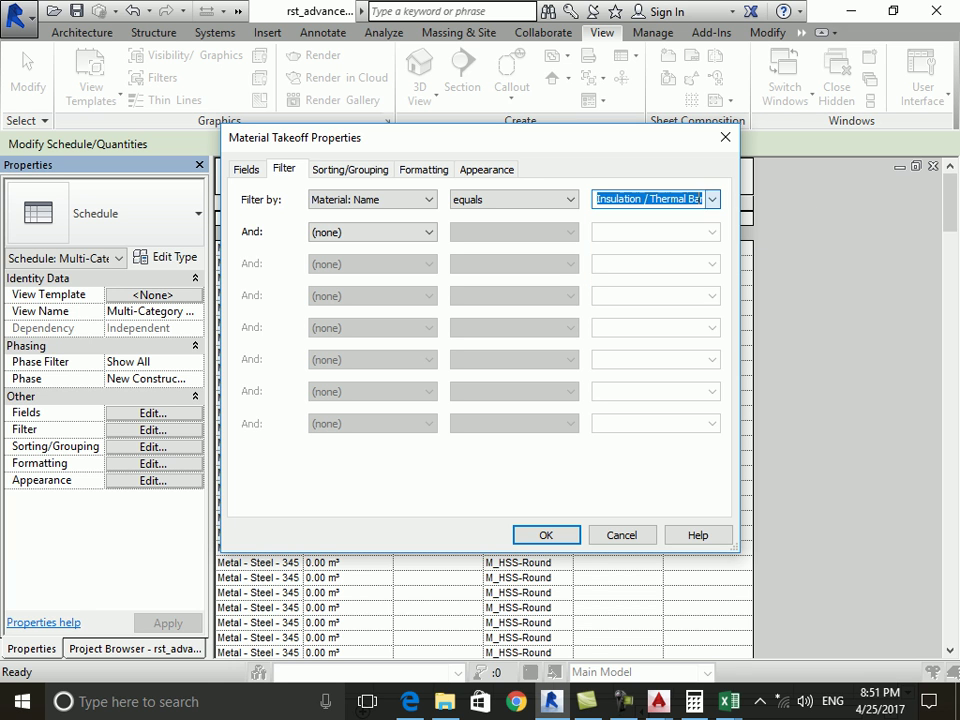
key(Return)
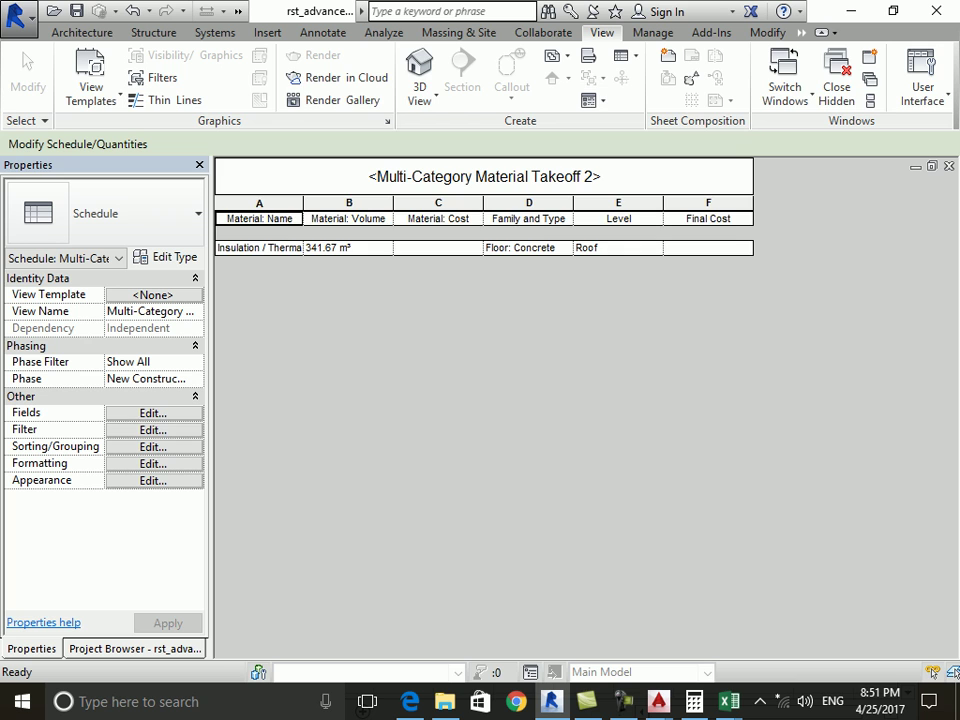
click(153, 429)
click(373, 199)
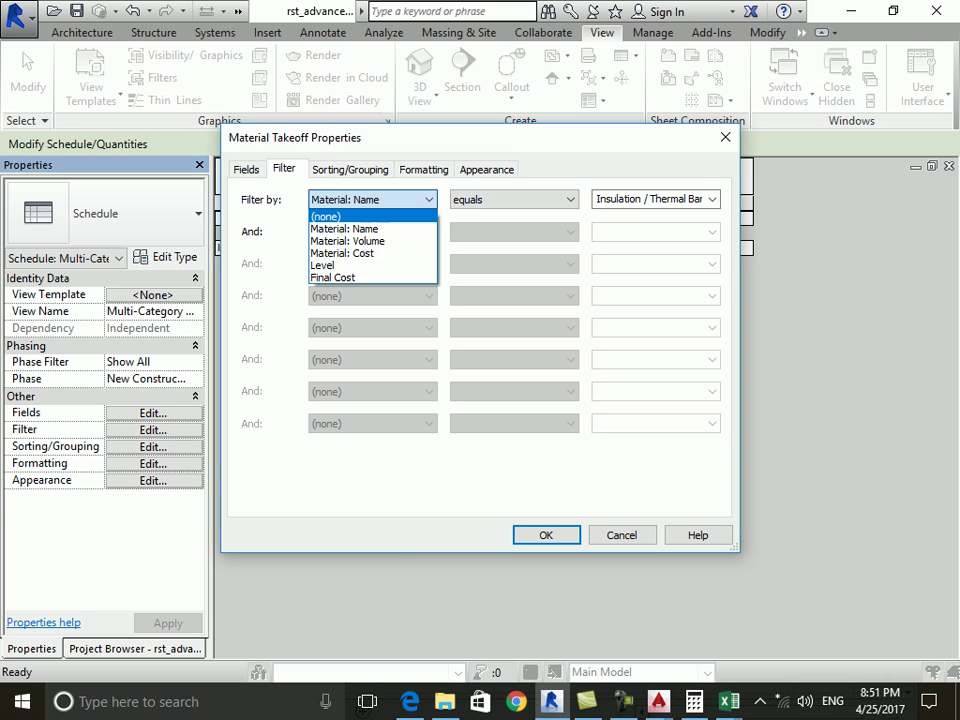
Change the filter to Level equals 02 - Floor.
click(322, 265)
click(655, 199)
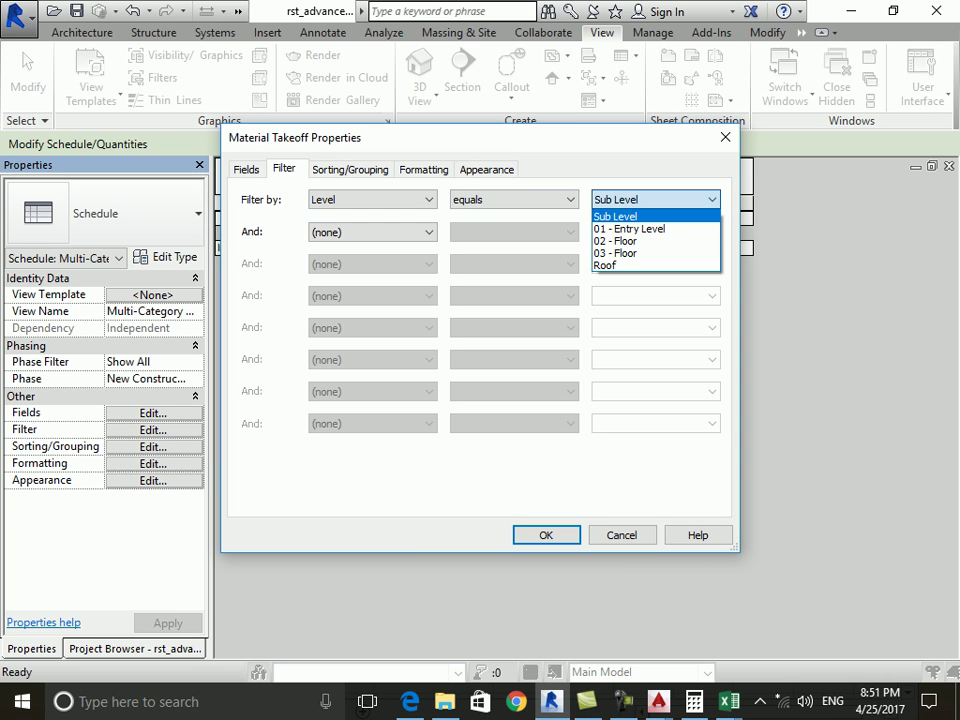
click(615, 241)
click(546, 535)
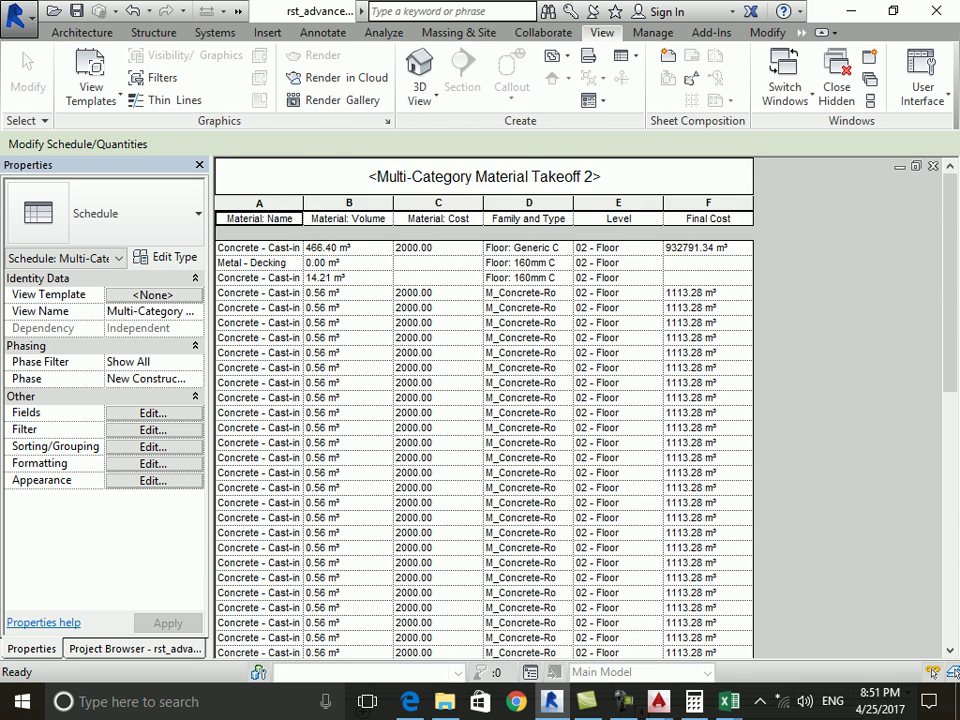
scroll(483, 408, down, 10)
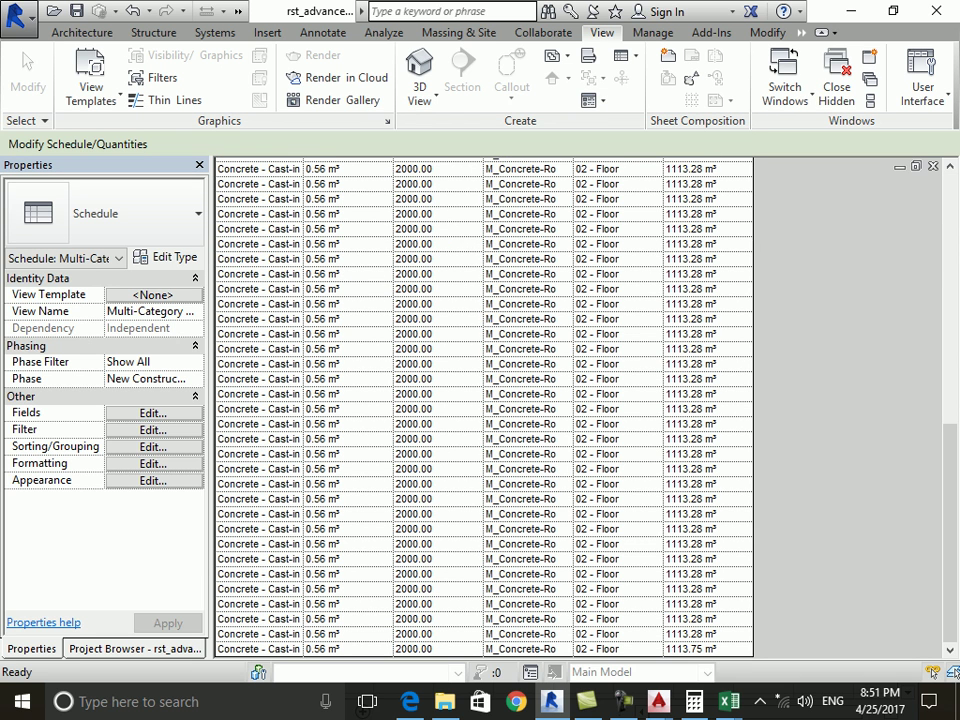
Sort and group rows by Material: Name with a header for each group.
click(153, 446)
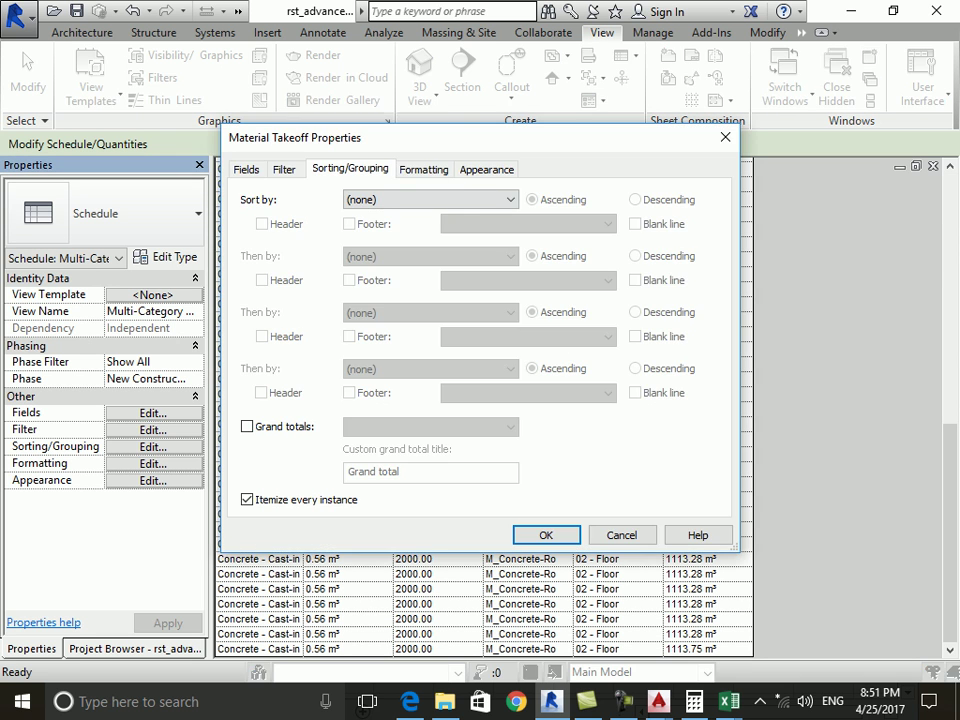
click(430, 199)
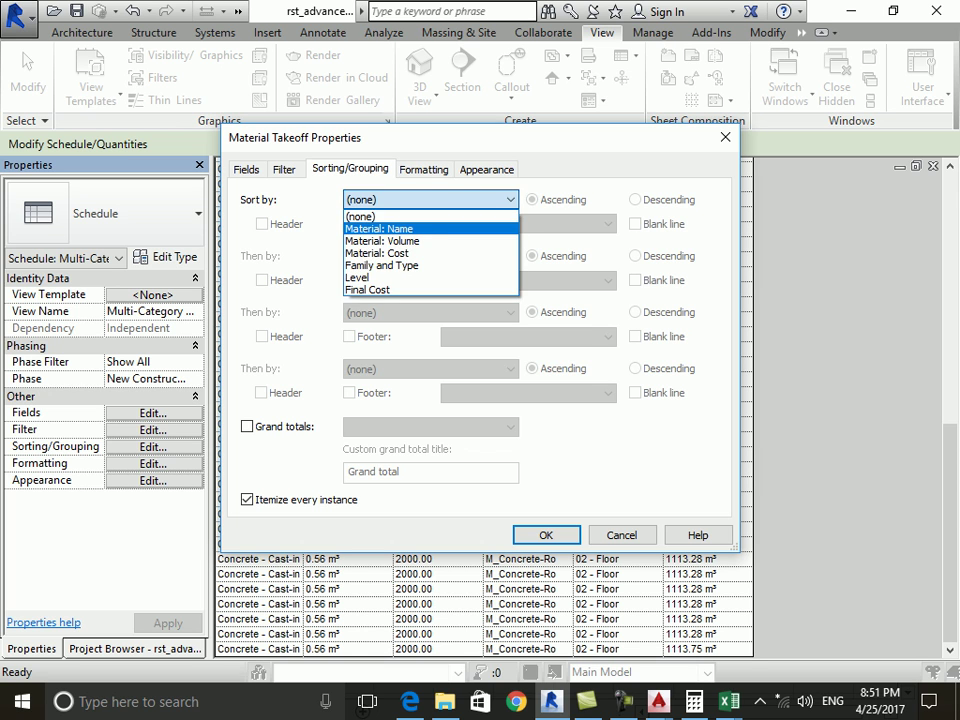
click(379, 228)
click(262, 224)
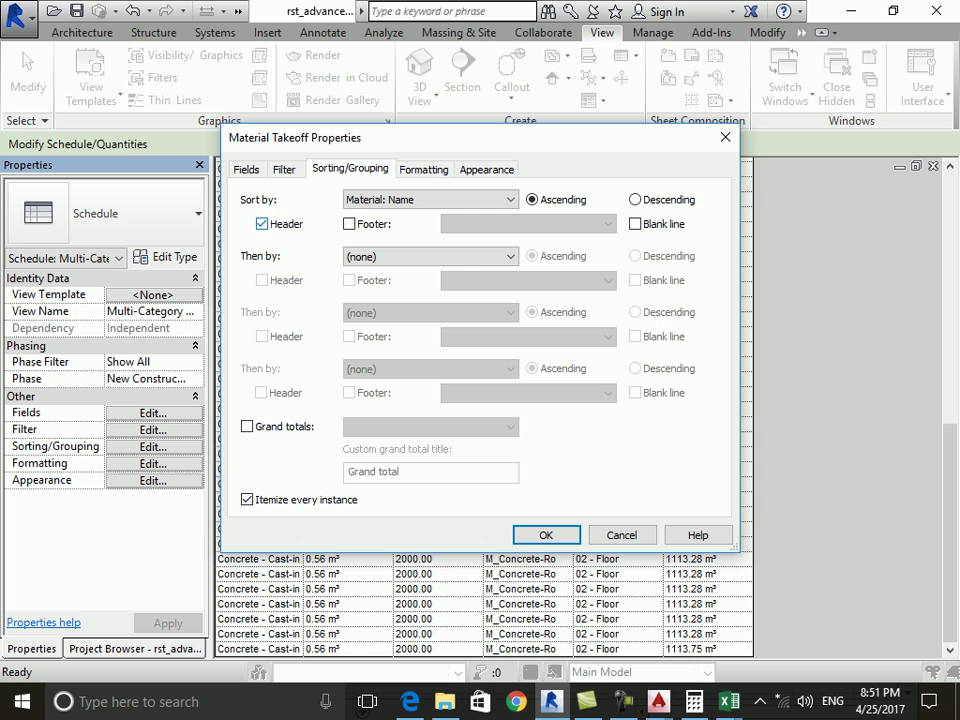
click(284, 169)
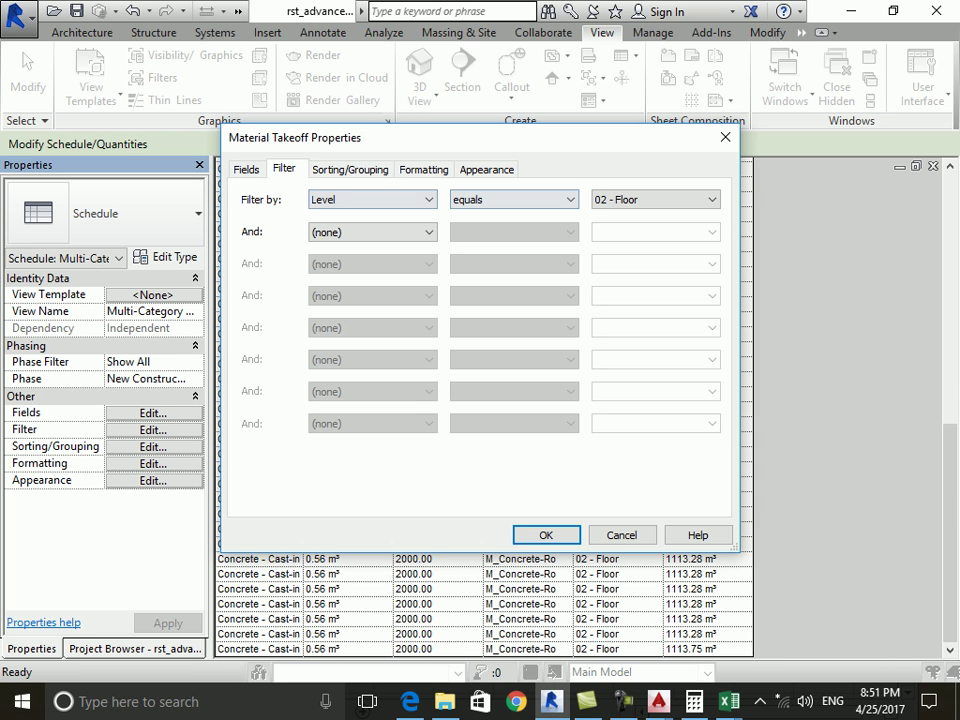
Add a second filter: Material: Name equals Concrete - Cast-in-Place Concrete - 35 MPa.
click(372, 232)
click(350, 261)
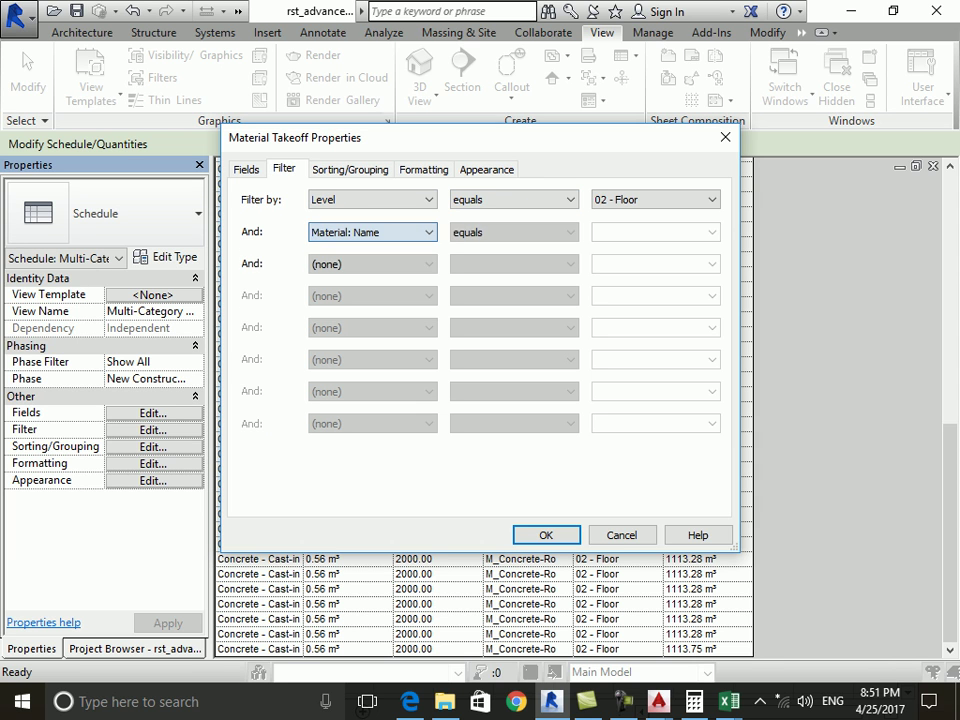
click(712, 232)
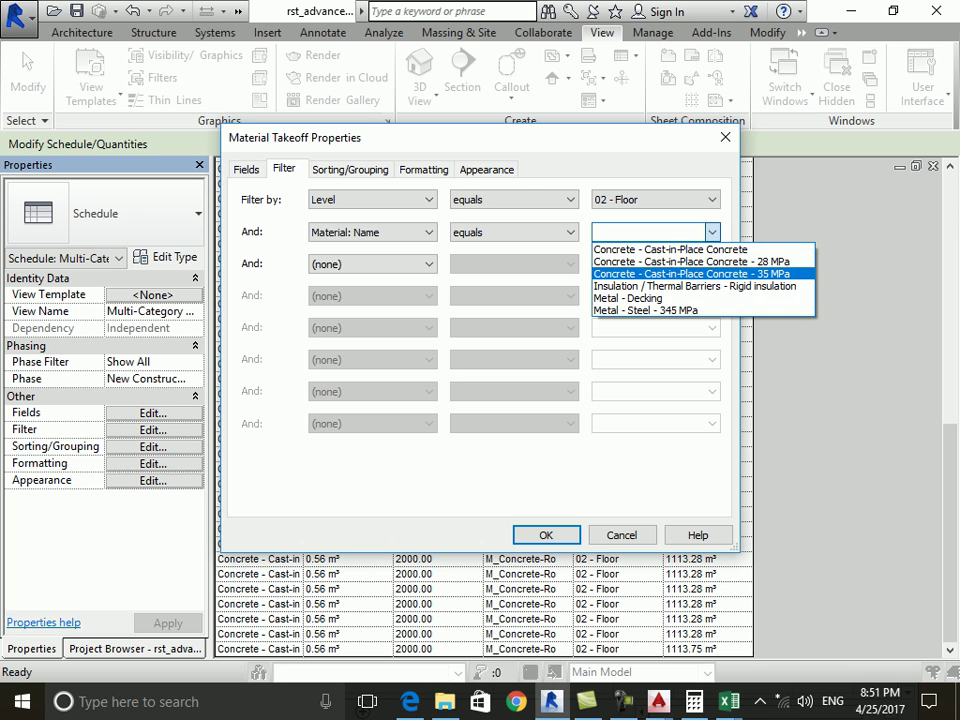
click(640, 274)
key(Return)
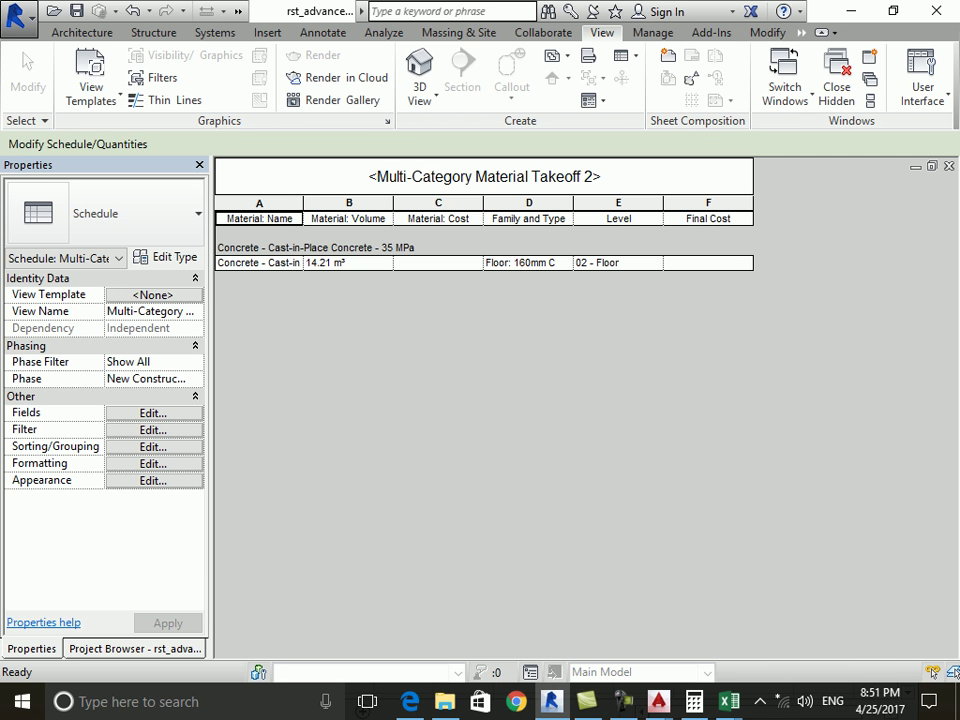
Change the material condition to Concrete - Cast-in-Place Concrete - 28 MPa.
click(153, 430)
click(700, 231)
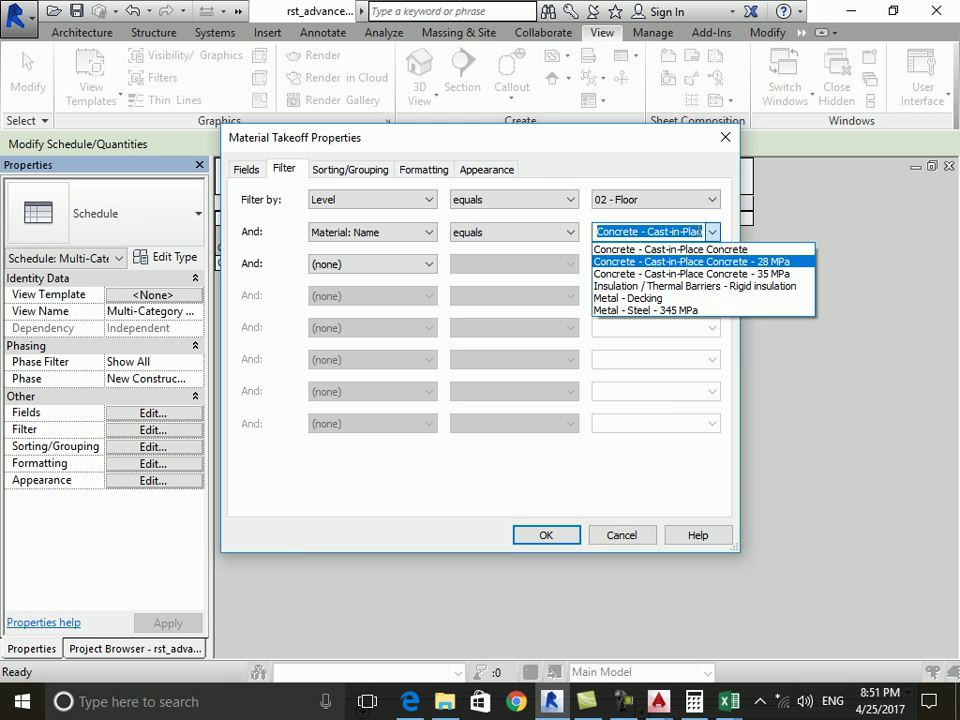
key(Return)
key(Return)
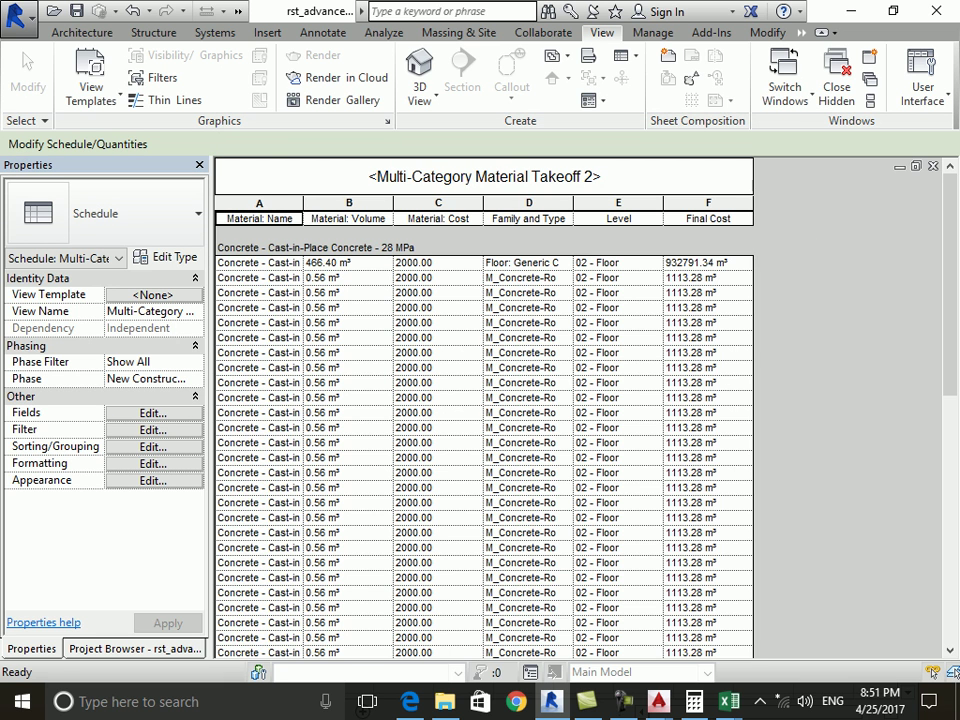
Turn off itemizing and set grand totals and group footers to Totals only.
click(153, 446)
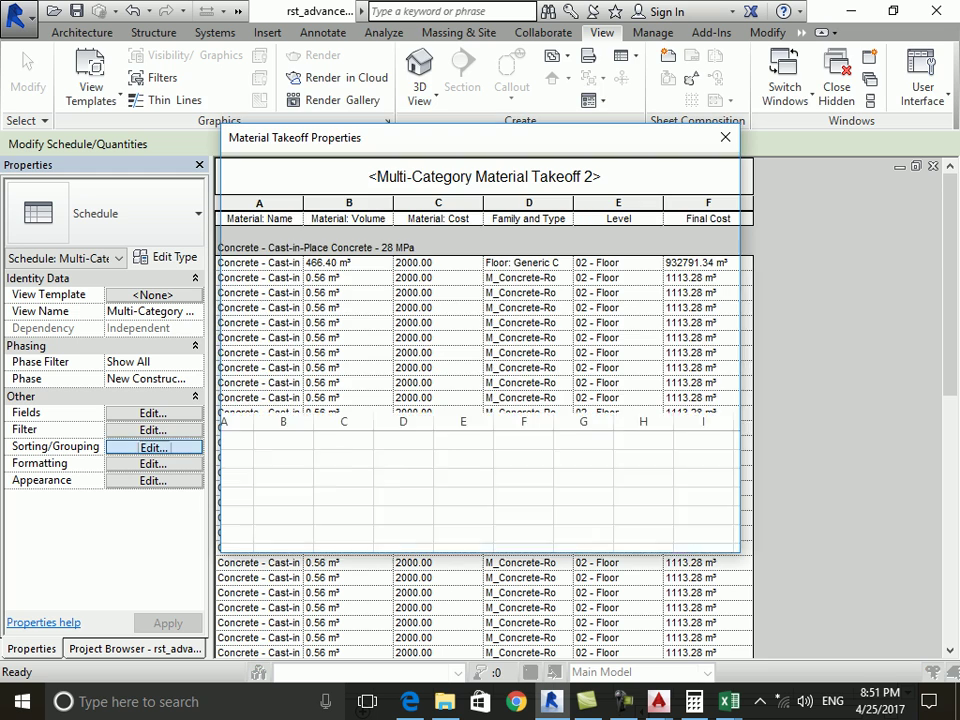
click(247, 499)
click(247, 426)
click(430, 427)
click(370, 481)
click(349, 224)
click(527, 224)
click(470, 277)
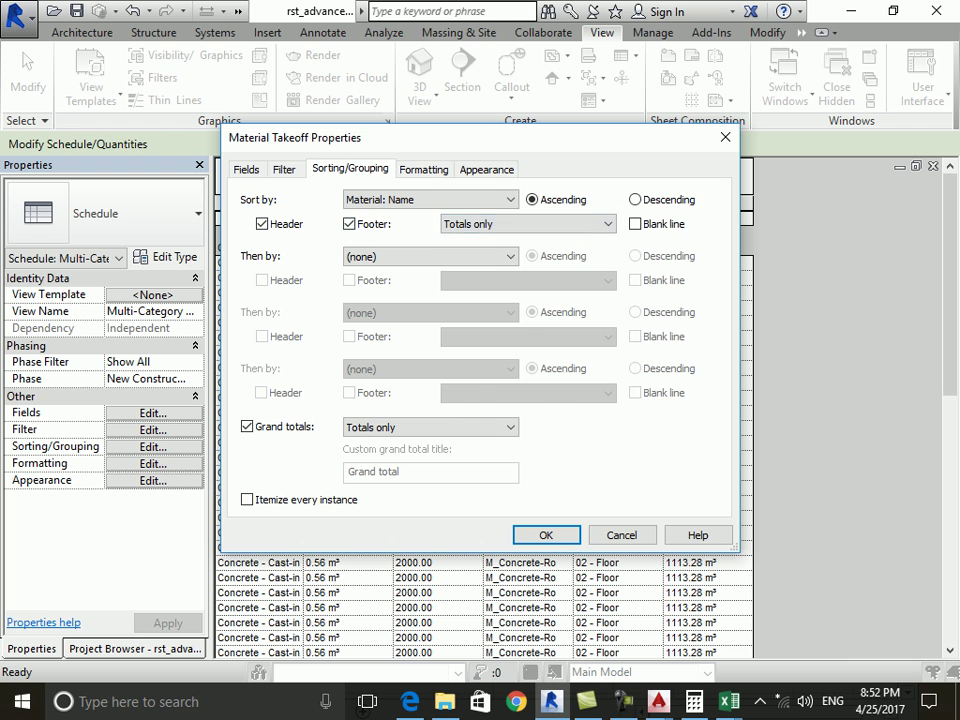
Turn on Calculate totals for the Final Cost field.
click(424, 169)
click(266, 272)
click(444, 423)
click(646, 356)
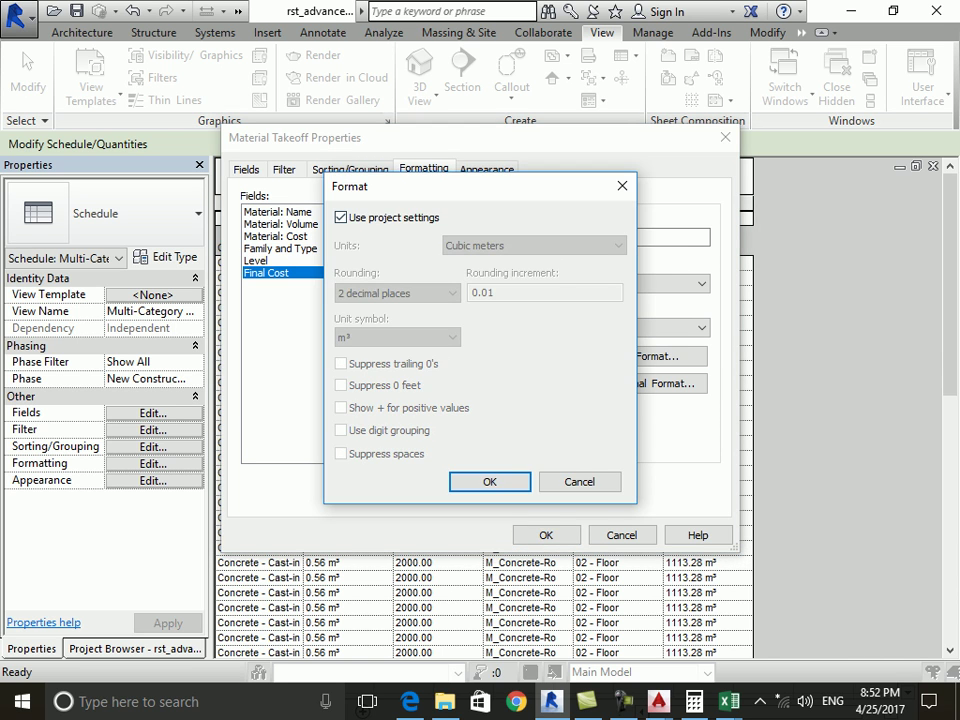
Format Final Cost without project settings and with no unit symbol.
click(341, 217)
click(397, 337)
click(355, 351)
click(489, 481)
click(546, 535)
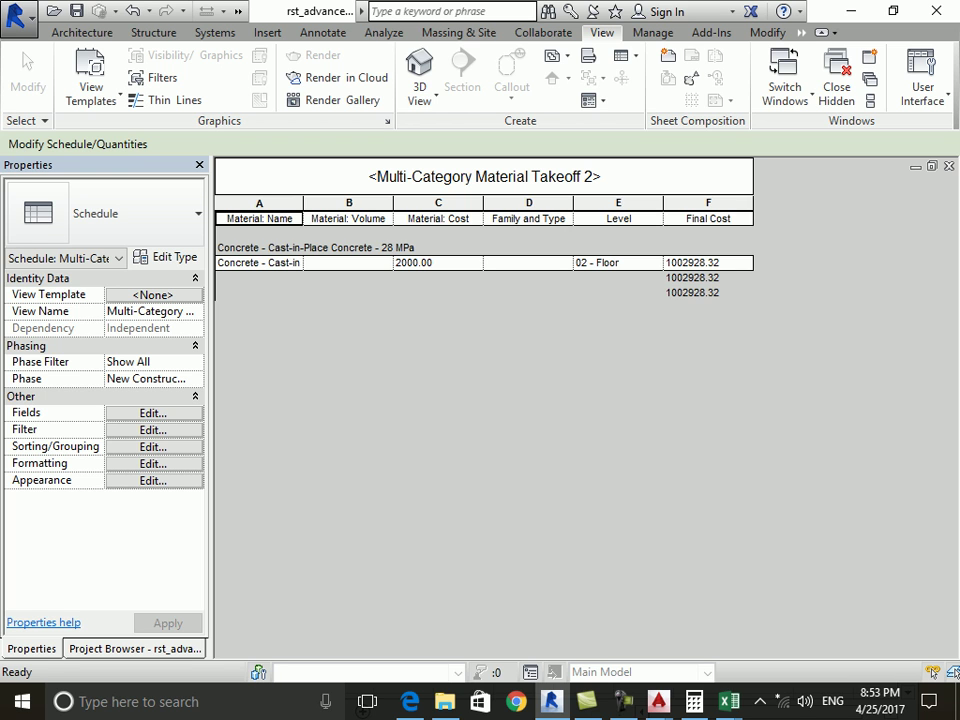
Check the Schedules dropdown, then switch to the Add-Ins ribbon tab.
click(627, 55)
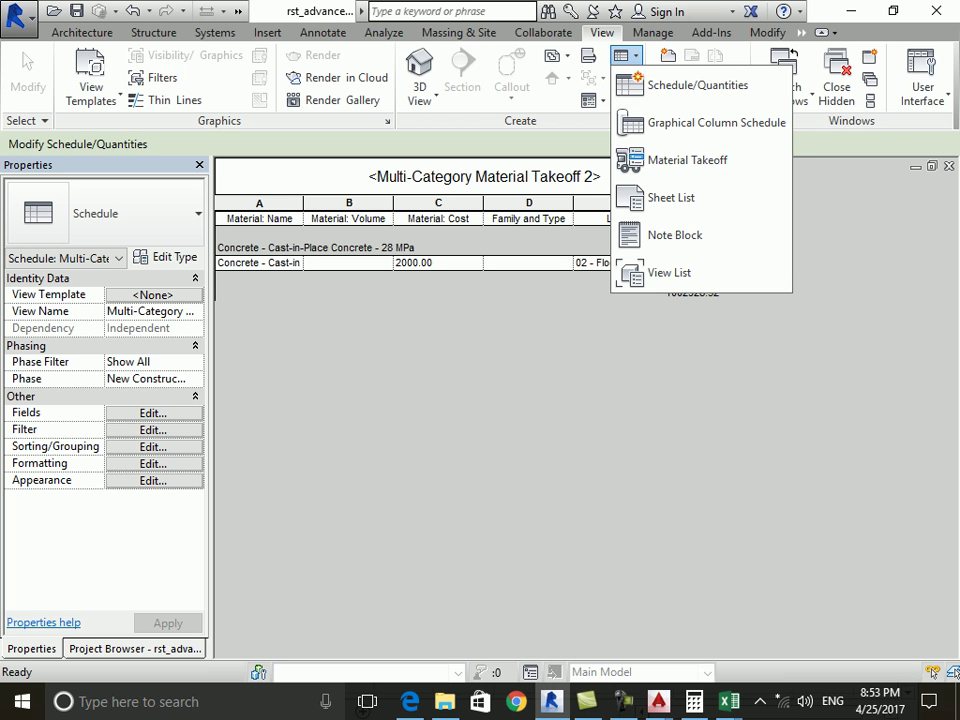
click(711, 32)
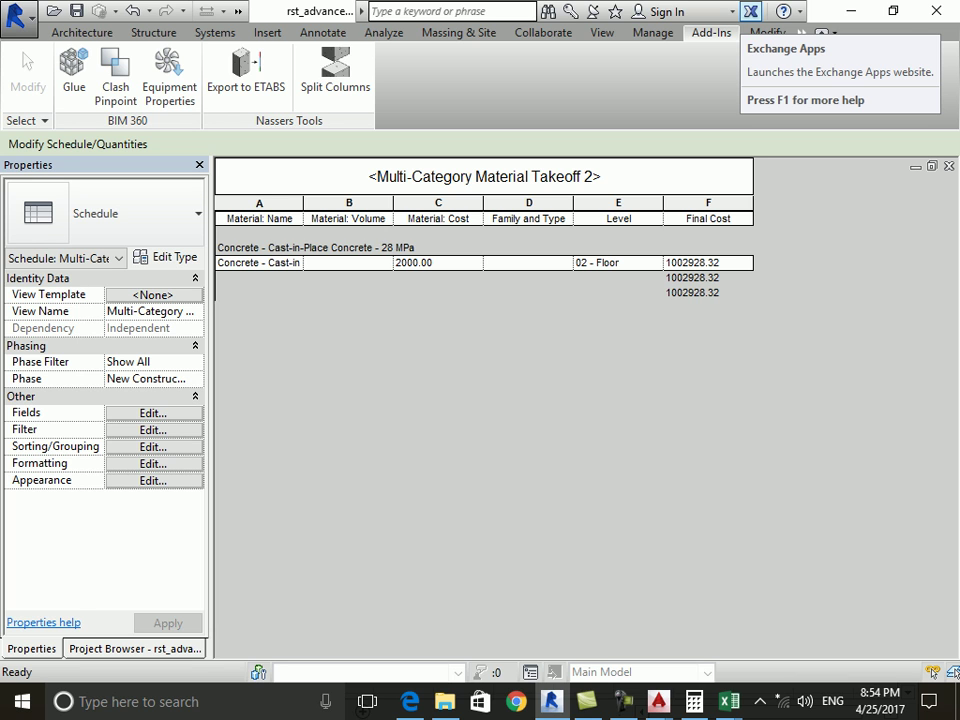
click(623, 701)
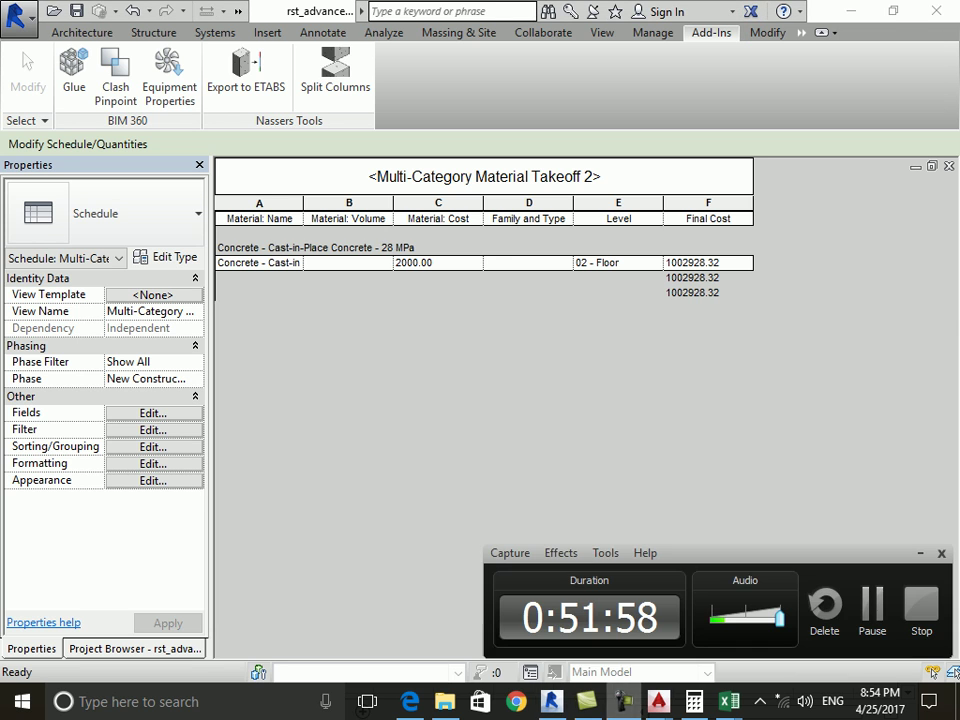